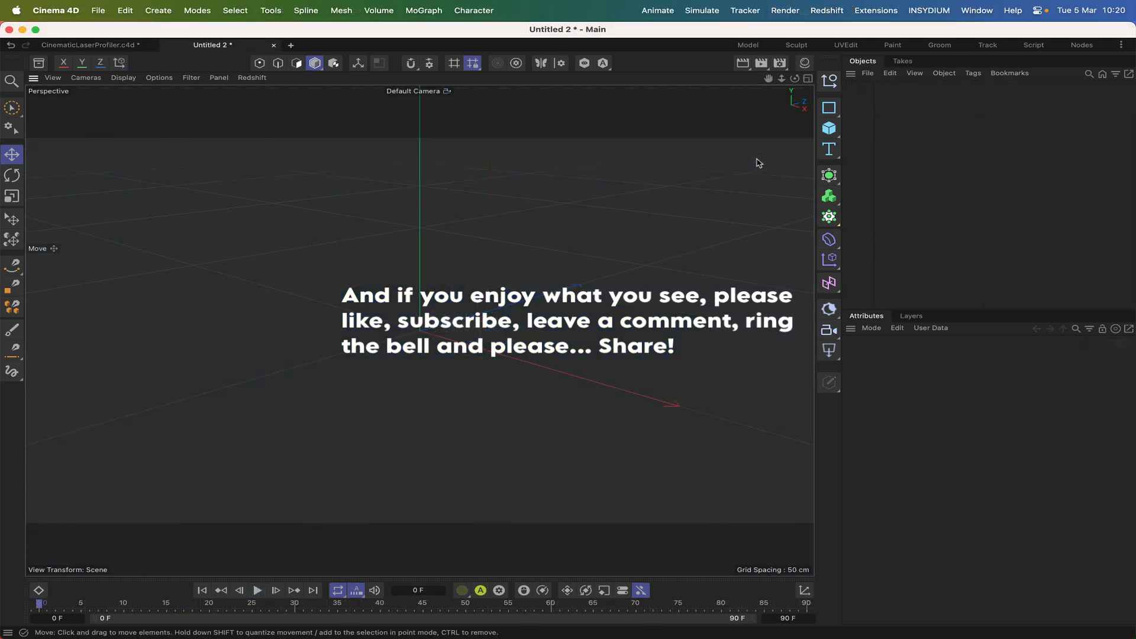
Step: Add a null object to the empty scene and rename it Laser
{"action": "left_click", "coordinate": [831, 83]}
{"action": "double_click", "coordinate": [873, 87]}
{"action": "type", "text": "L"}
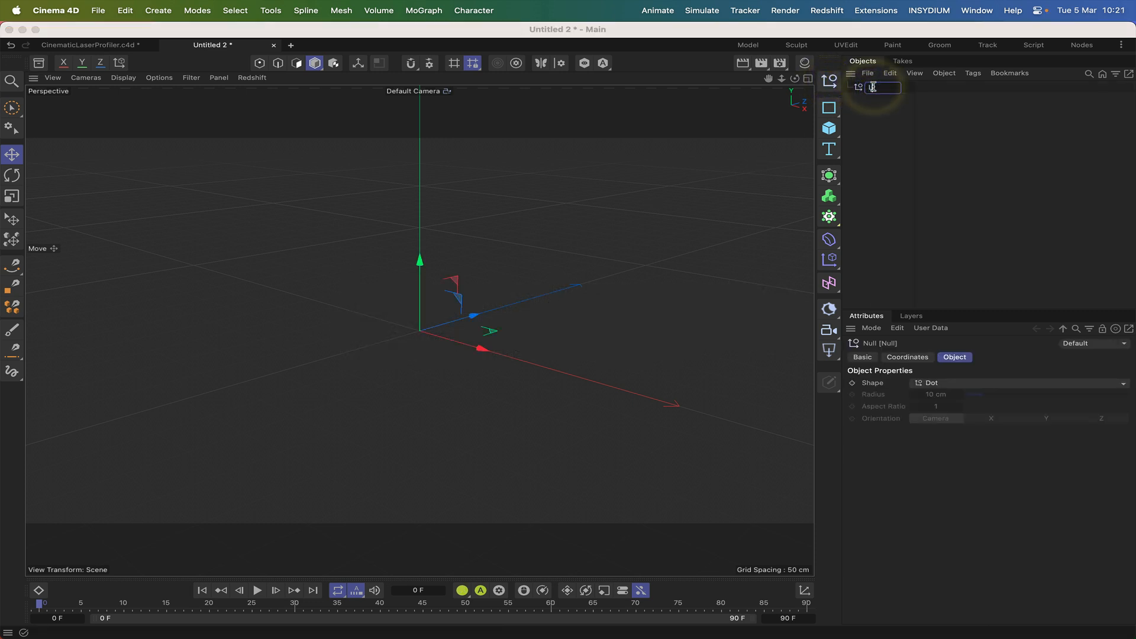
{"action": "type", "text": "aser"}
{"action": "key", "text": "Return"}
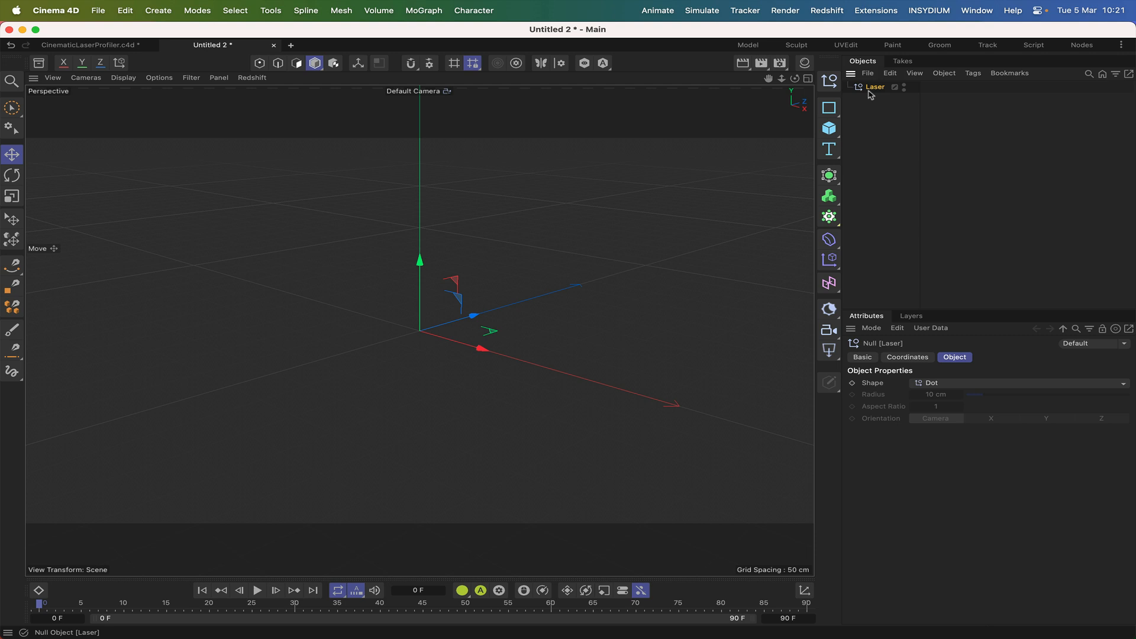
Step: Add a cube below the Laser null in the object hierarchy, outside it, and set its Y size to 20 cm
{"action": "left_click", "coordinate": [833, 133]}
{"action": "left_click_drag", "start_coordinate": [875, 87], "coordinate": [877, 104]}
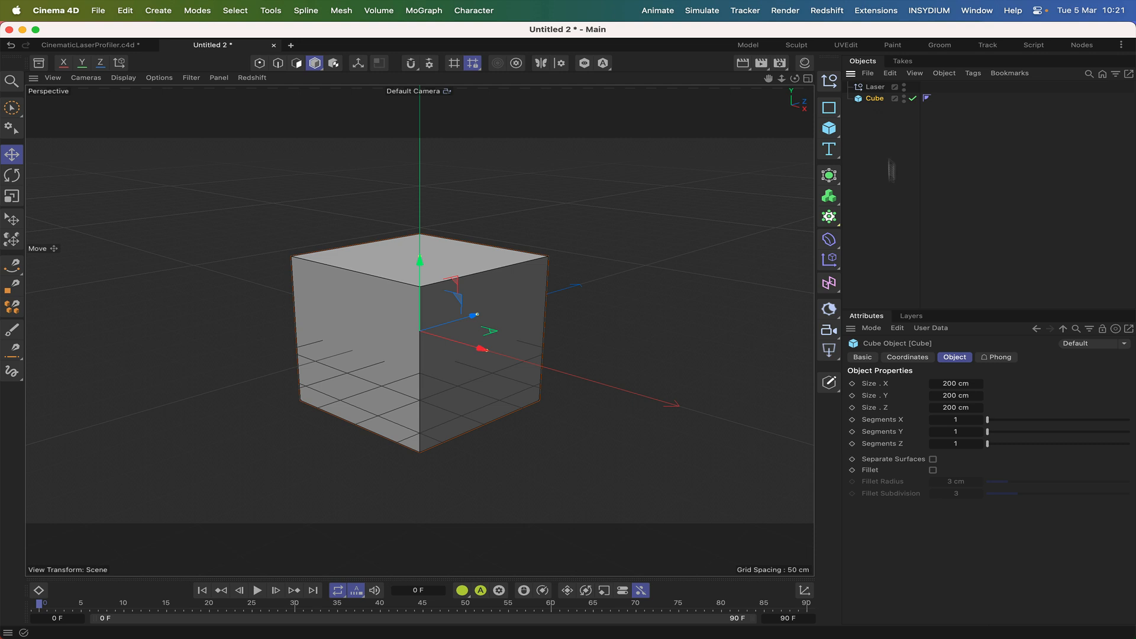
{"action": "left_click", "coordinate": [956, 395]}
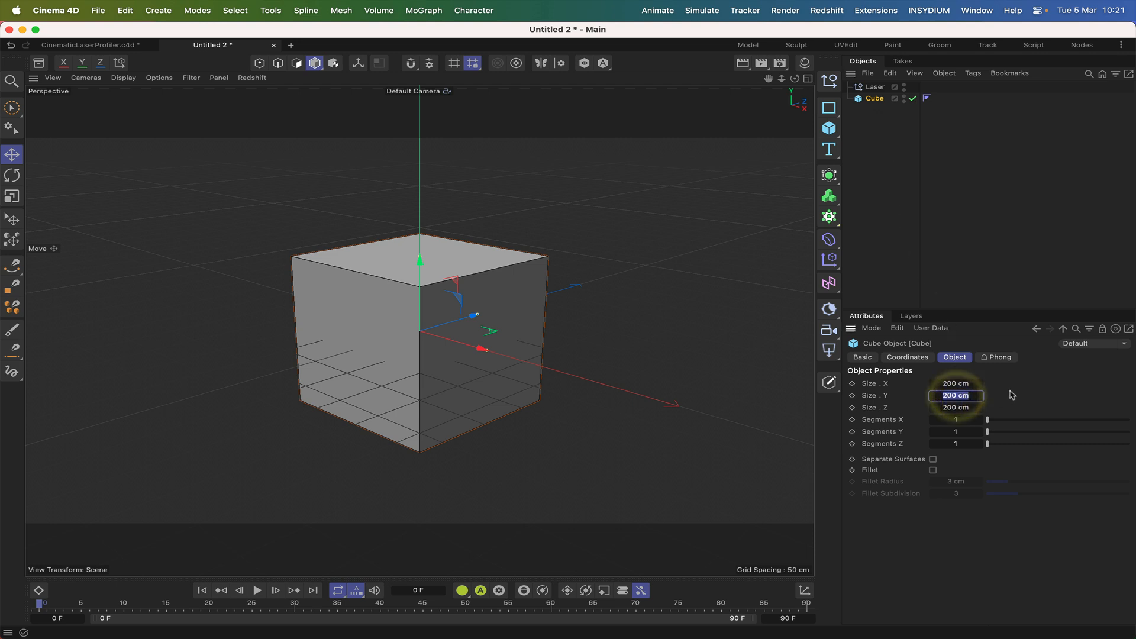
{"action": "type", "text": "20"}
{"action": "key", "text": "Return"}
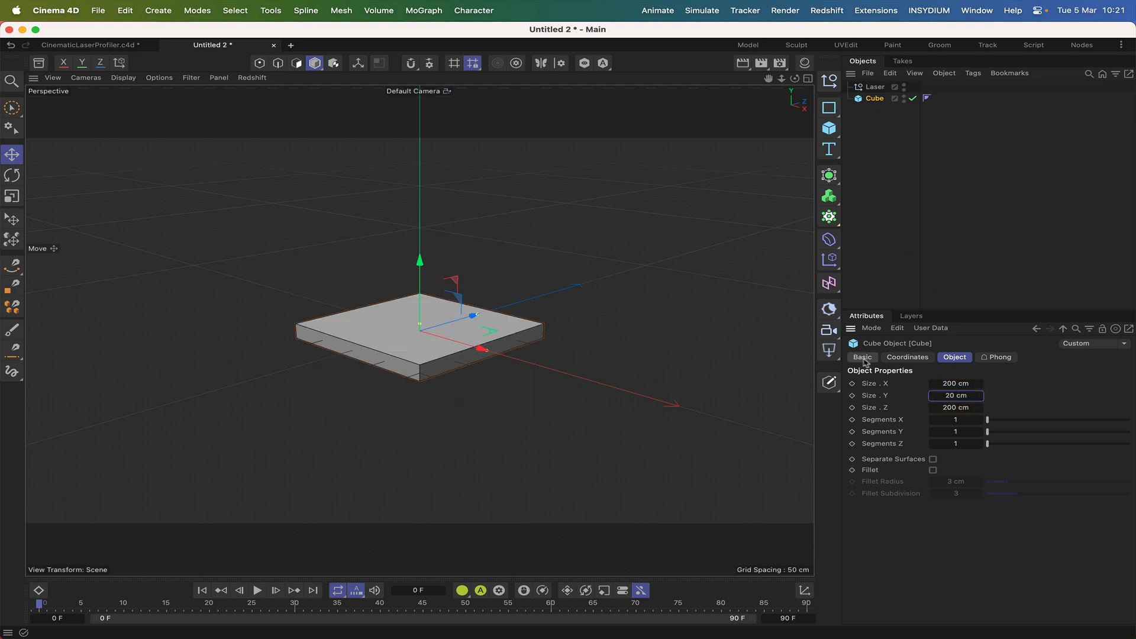
Step: Set the flattened cube's X segments and Z segments to 100 each
{"action": "left_click", "coordinate": [955, 420]}
{"action": "type", "text": "100"}
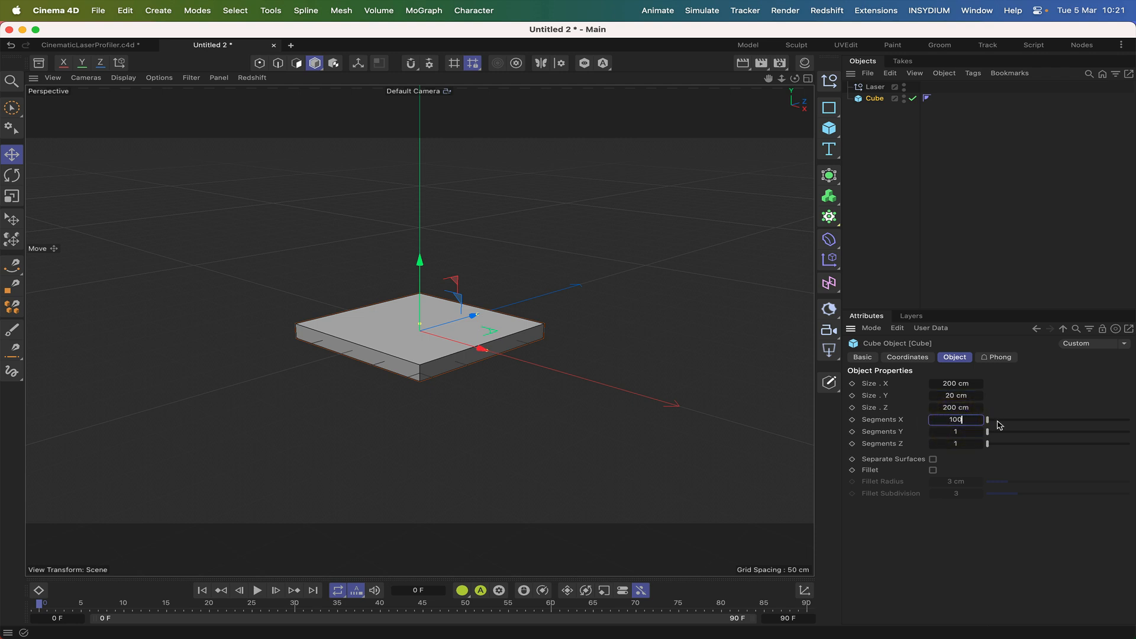
{"action": "left_click", "coordinate": [955, 444]}
{"action": "type", "text": "100"}
{"action": "key", "text": "Return"}
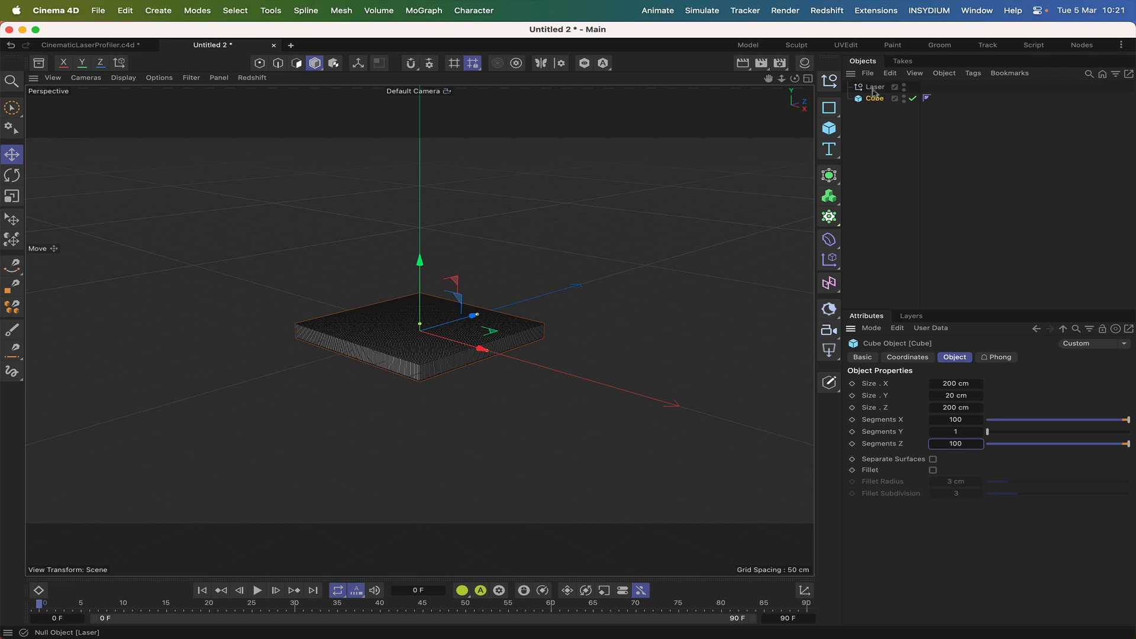
Step: Add a cone with a top radius of 1 cm, a bottom radius of 4 cm and a height of 10 cm
{"action": "left_click", "coordinate": [829, 127]}
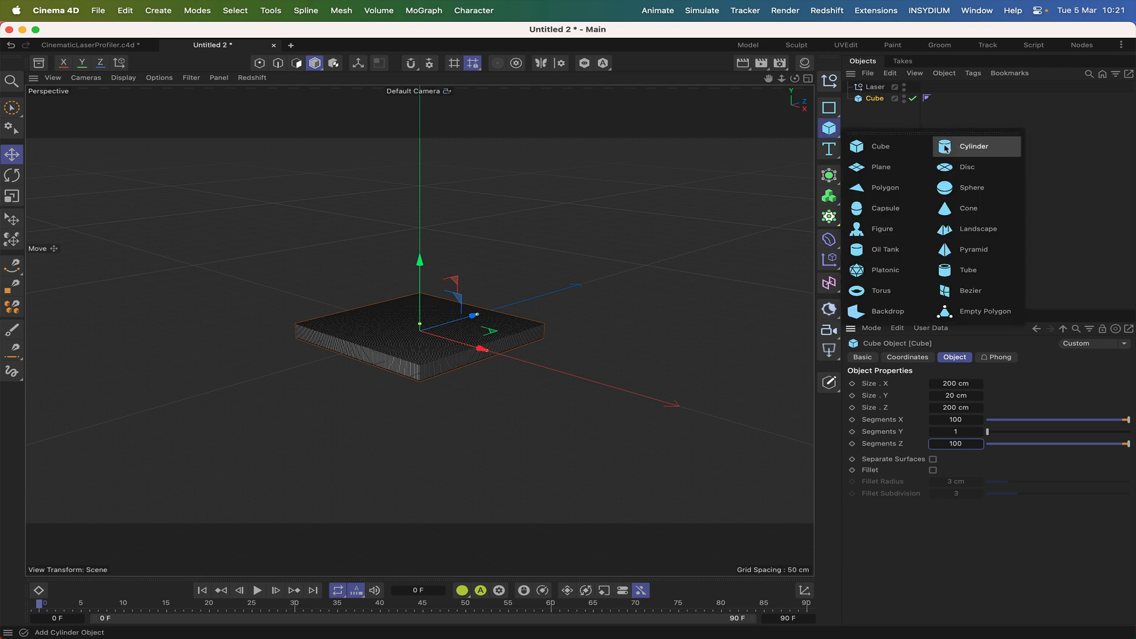
{"action": "left_click", "coordinate": [952, 212]}
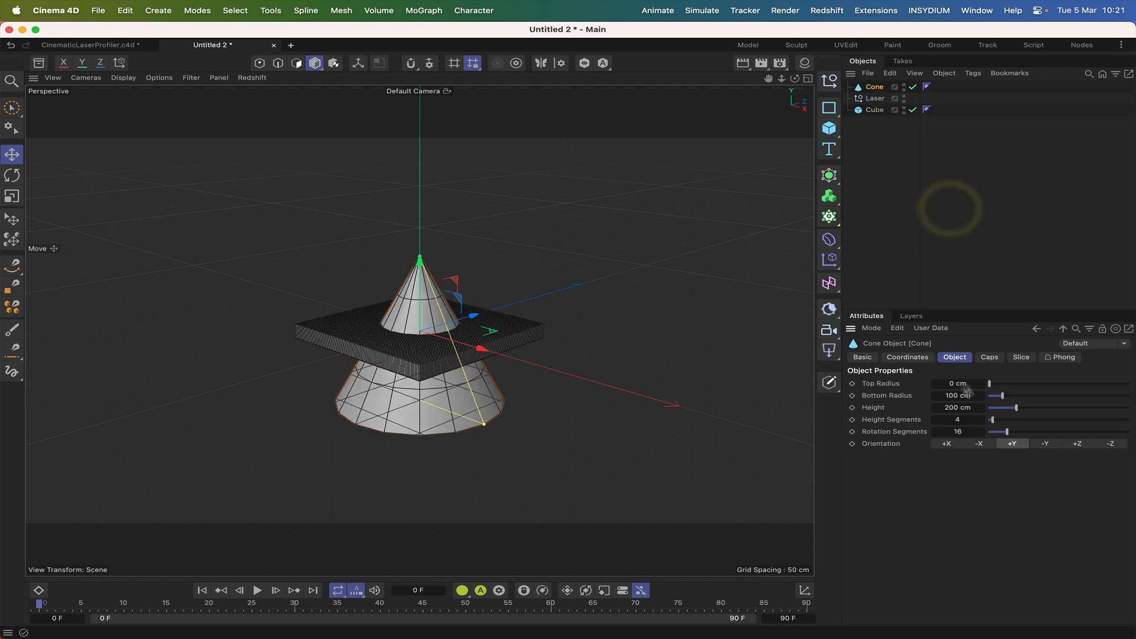
{"action": "left_click", "coordinate": [950, 384]}
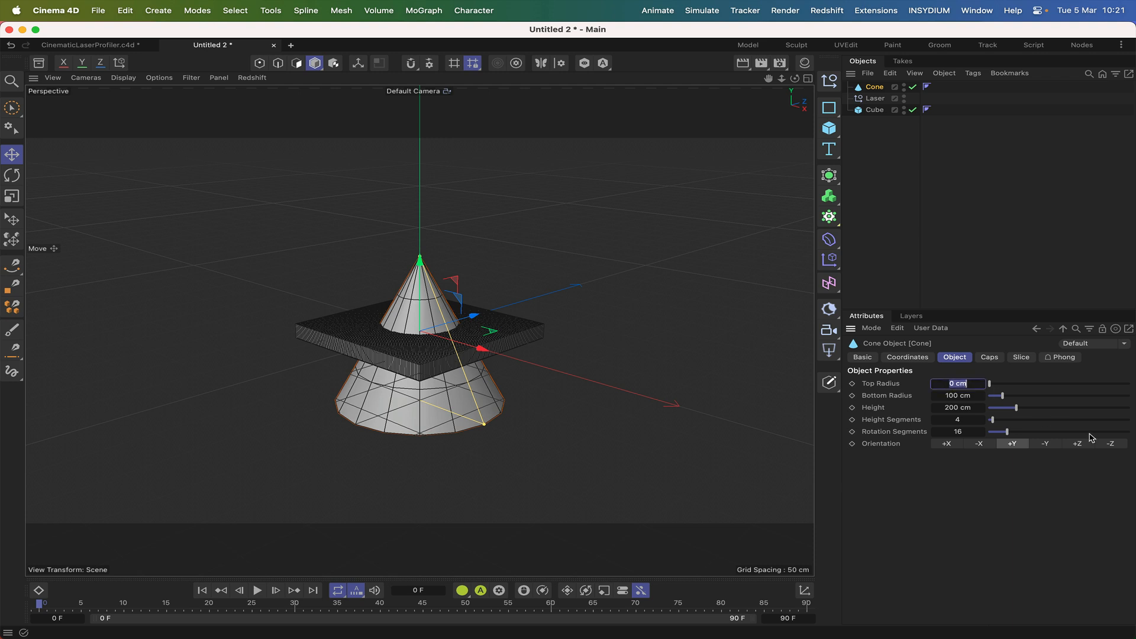
{"action": "type", "text": "1"}
{"action": "key", "text": "Tab"}
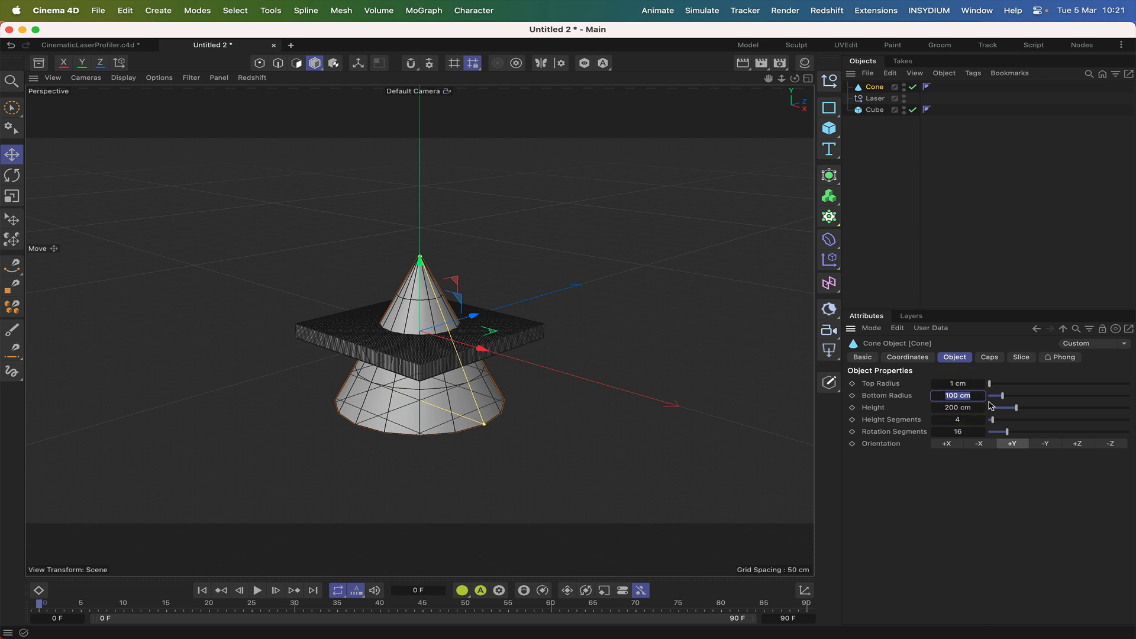
{"action": "type", "text": "4"}
{"action": "left_click", "coordinate": [955, 408]}
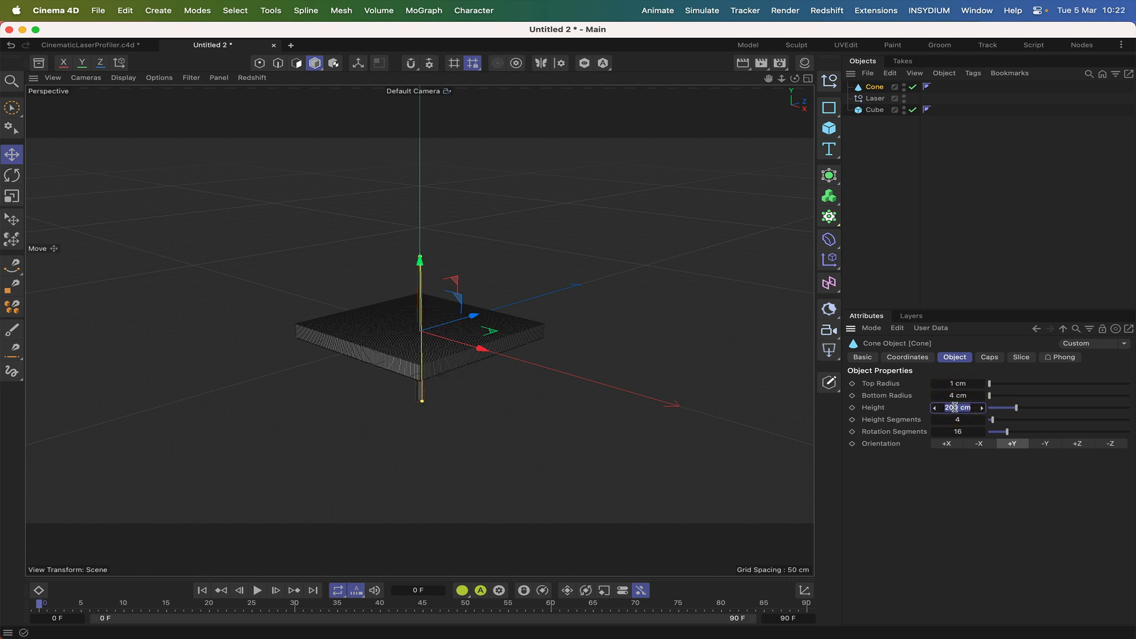
{"action": "type", "text": "10"}
{"action": "key", "text": "Return"}
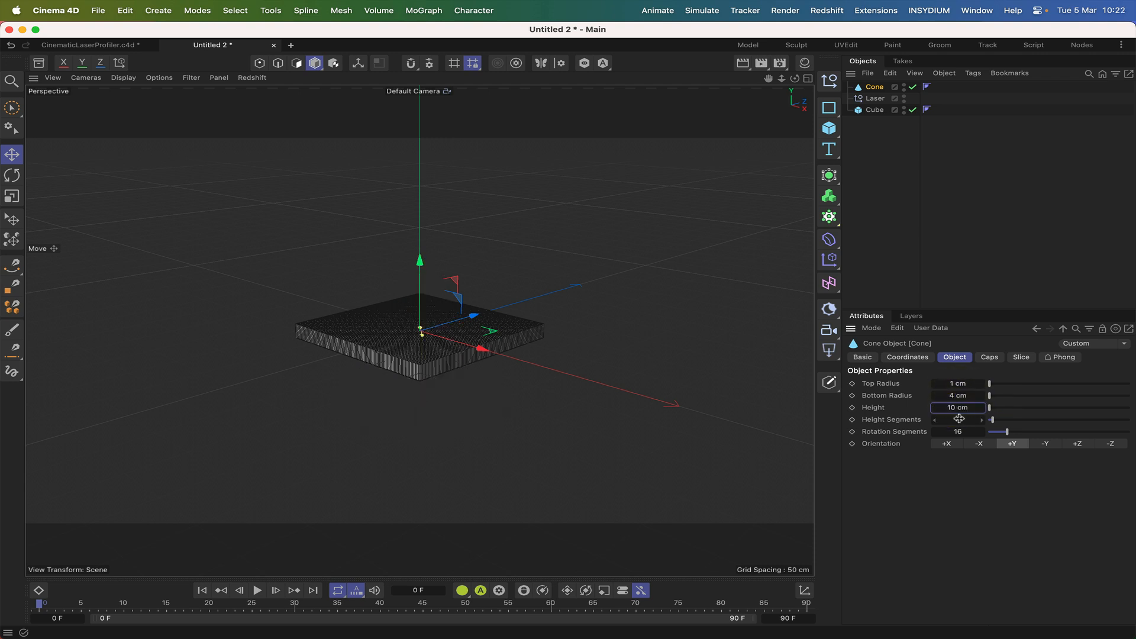
Step: Give the cone 1 height segment and 60 rotation segments, and orient it along -Y
{"action": "left_click", "coordinate": [959, 419]}
{"action": "type", "text": "1"}
{"action": "left_click", "coordinate": [963, 433]}
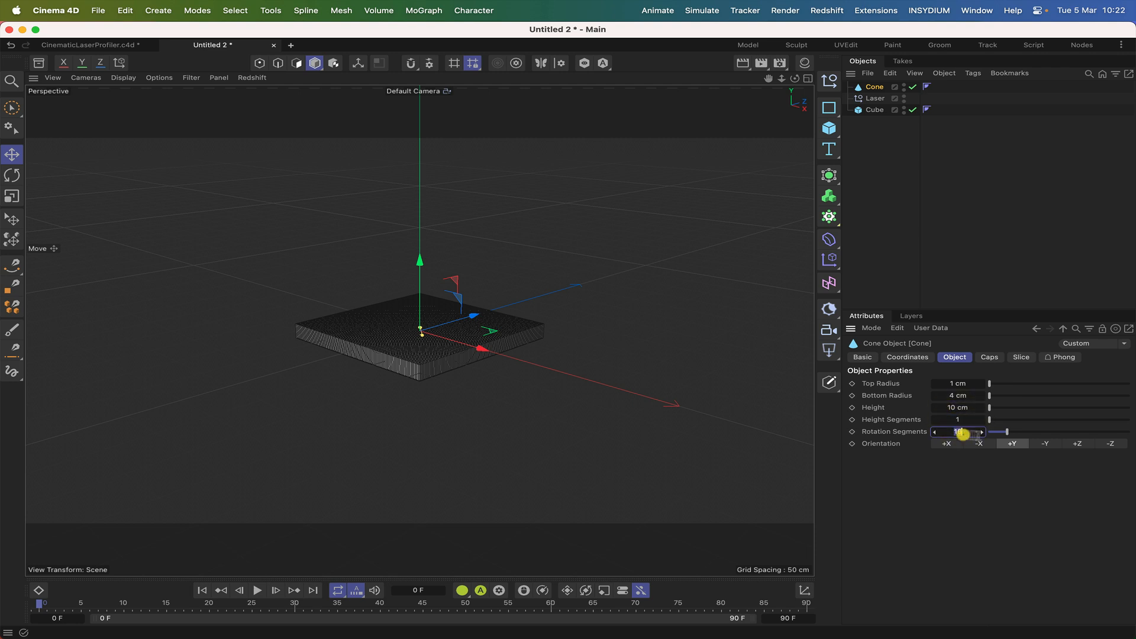
{"action": "key", "text": "Return"}
{"action": "left_click", "coordinate": [1045, 445]}
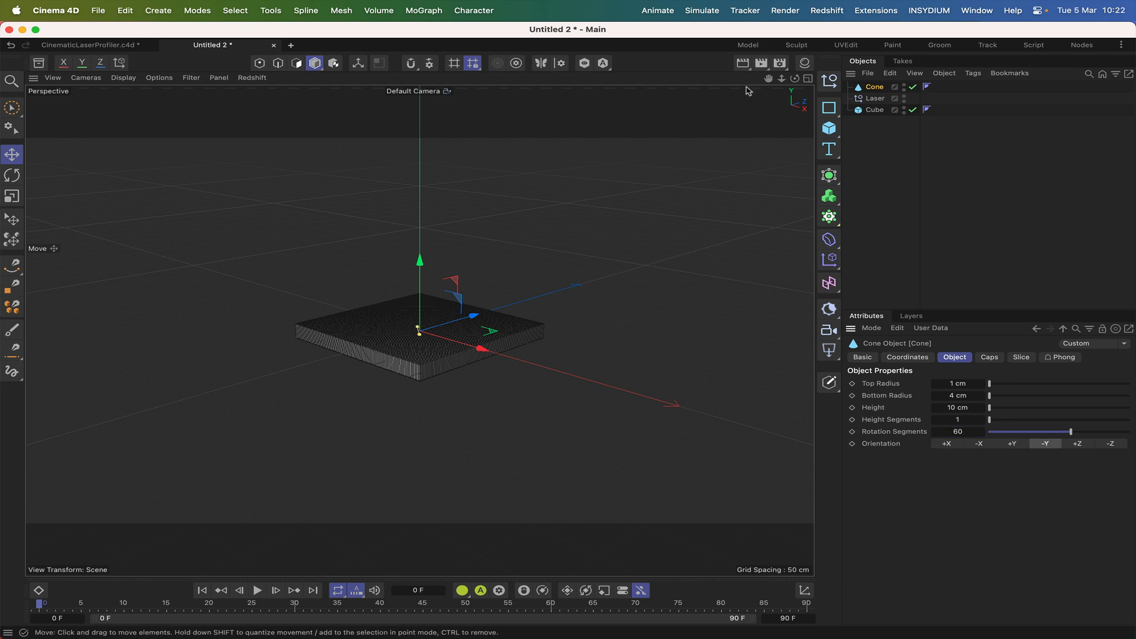
Step: Add a text spline, lay it in the XZ plane and set its Y position to 10 cm
{"action": "right_click_drag", "start_coordinate": [767, 80], "coordinate": [768, 79]}
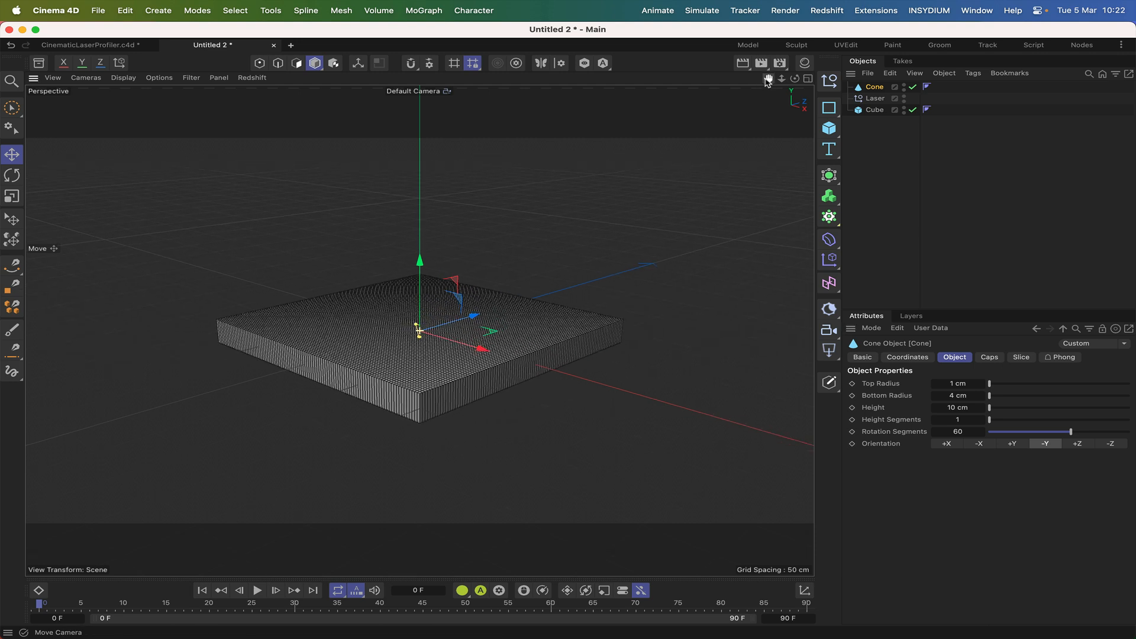
{"action": "left_click", "coordinate": [829, 150]}
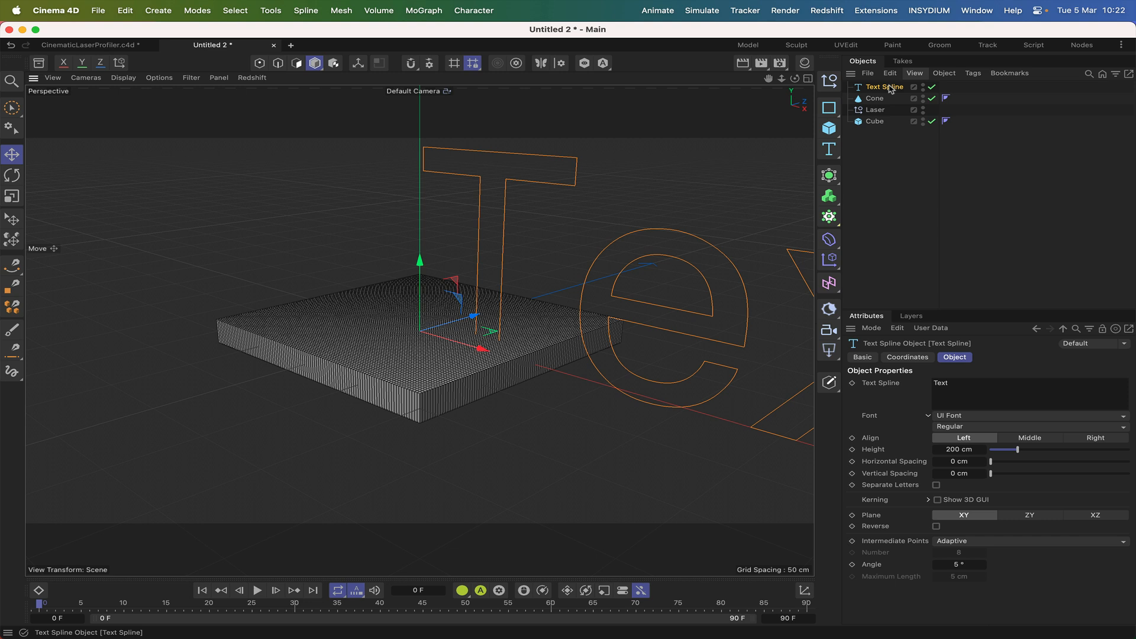
{"action": "left_click", "coordinate": [1098, 516]}
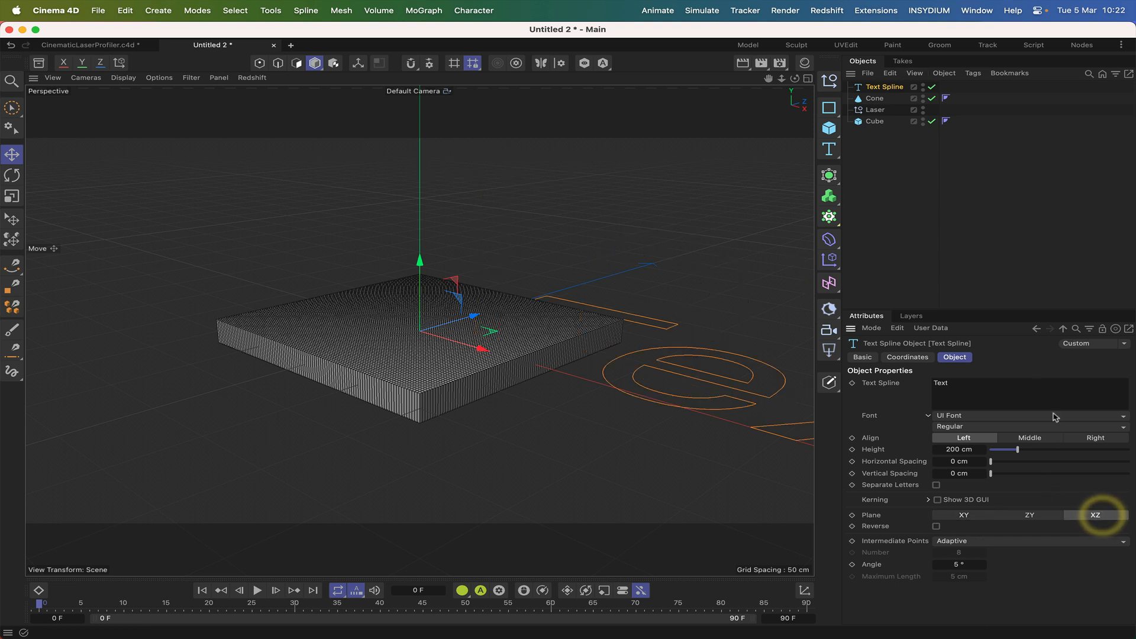
{"action": "left_click", "coordinate": [907, 358]}
{"action": "double_click", "coordinate": [904, 417]}
{"action": "type", "text": "10"}
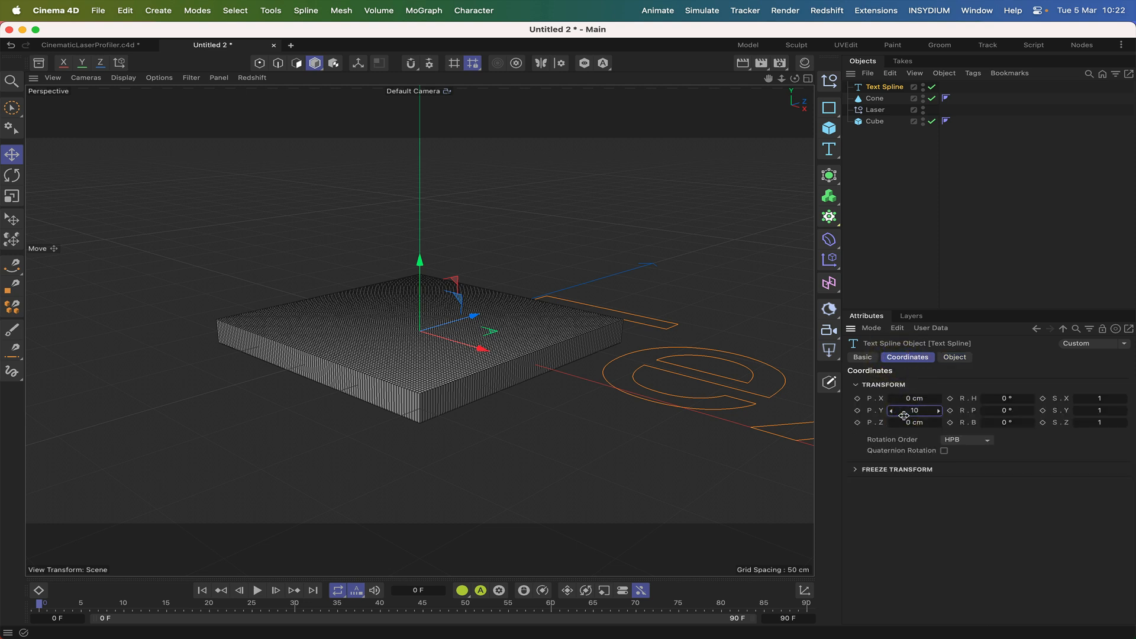
{"action": "key", "text": "Return"}
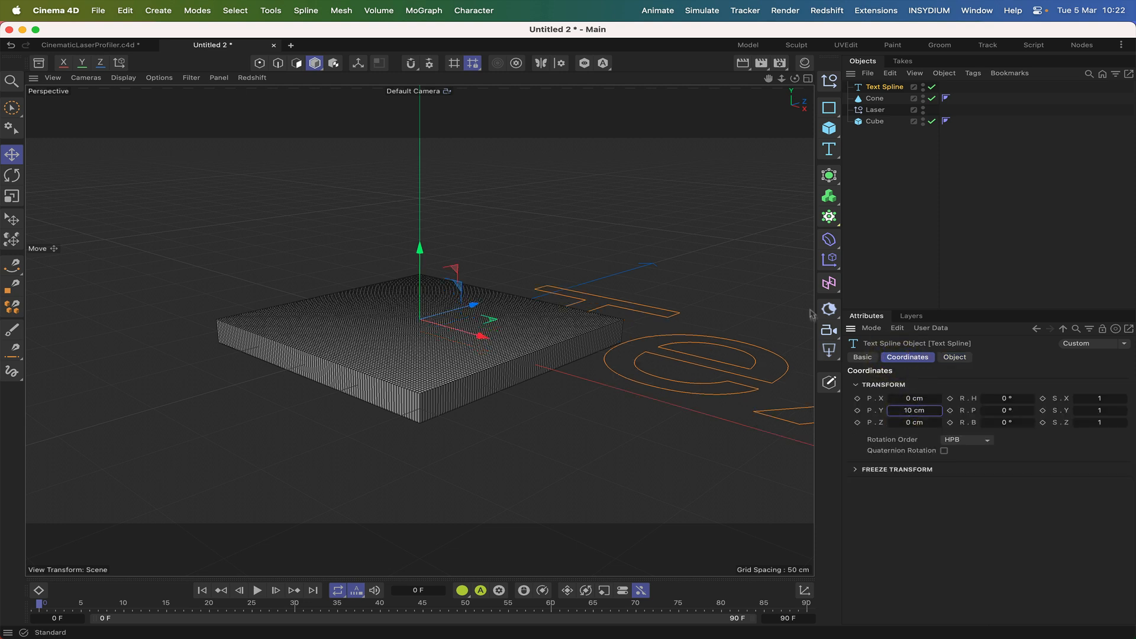
{"action": "double_click", "coordinate": [903, 410]}
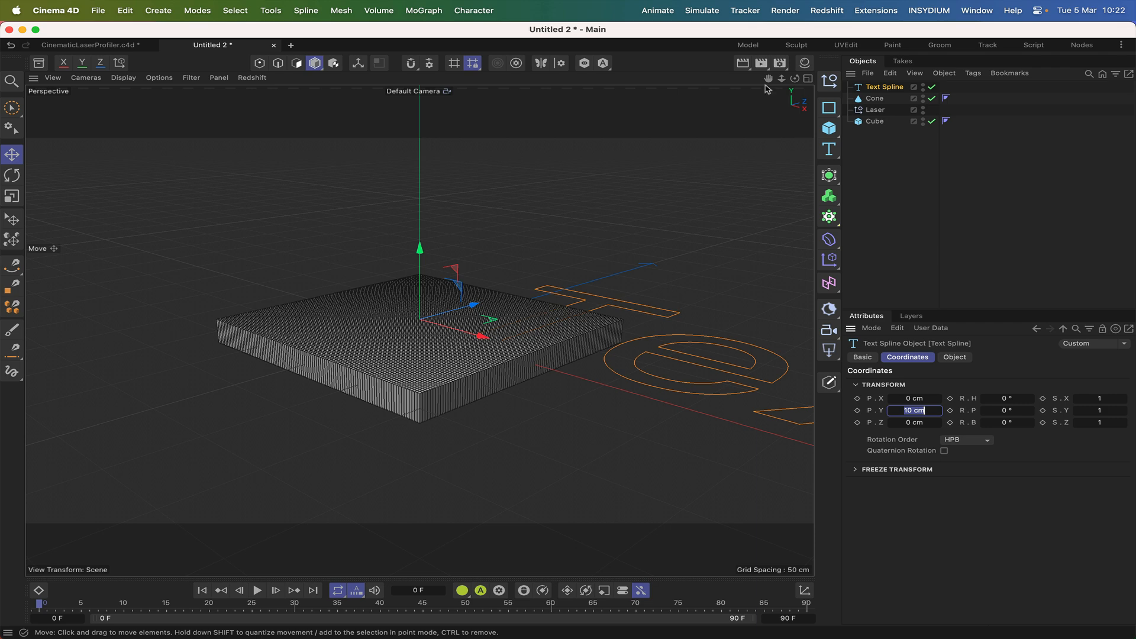
Step: Align the text spline to the middle, set its font to Copperplate and change its text to E
{"action": "mouse_move", "coordinate": [795, 78]}
{"action": "left_mouse_down"}
{"action": "mouse_move", "coordinate": [757, 57]}
{"action": "mouse_move", "coordinate": [816, 95]}
{"action": "mouse_move", "coordinate": [793, 89]}
{"action": "left_mouse_up"}
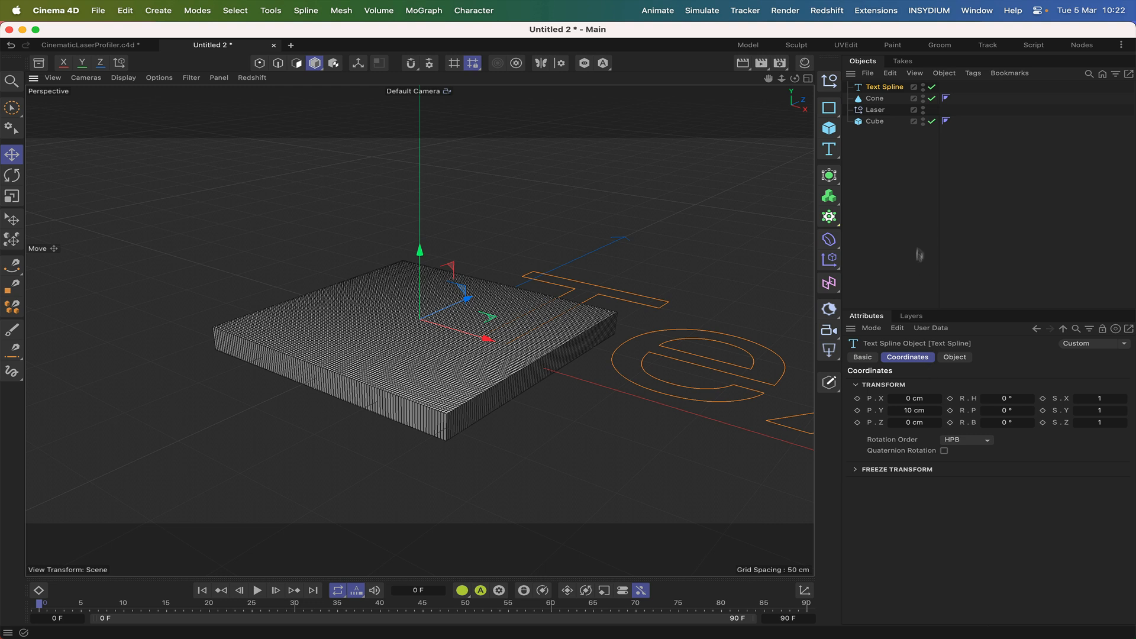
{"action": "left_click", "coordinate": [950, 359]}
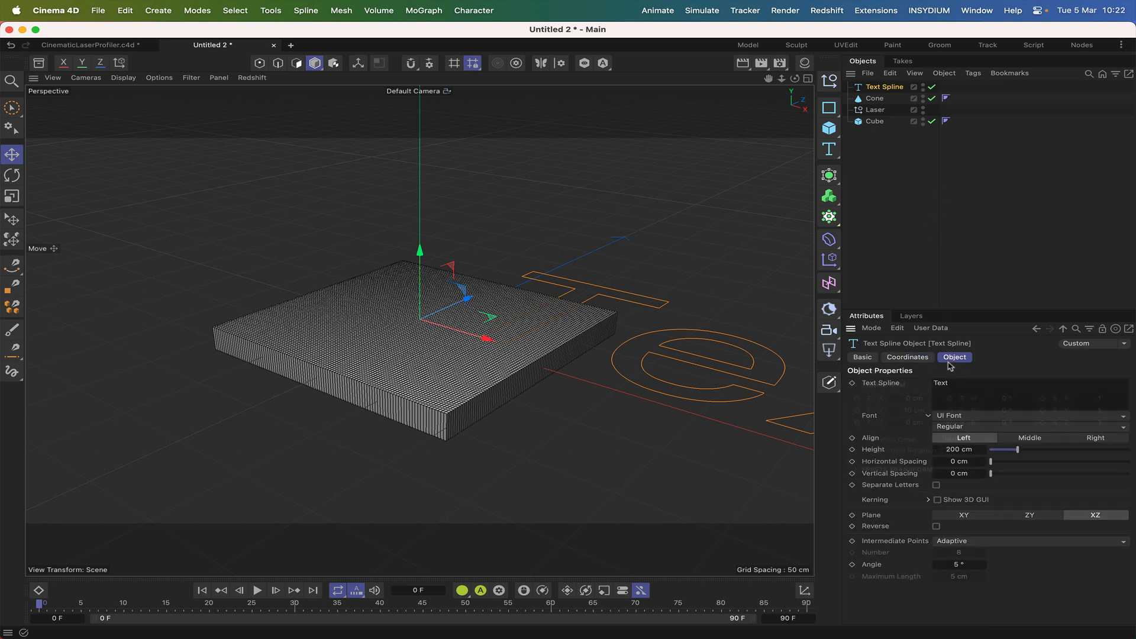
{"action": "left_click", "coordinate": [1031, 438]}
{"action": "left_click", "coordinate": [967, 416]}
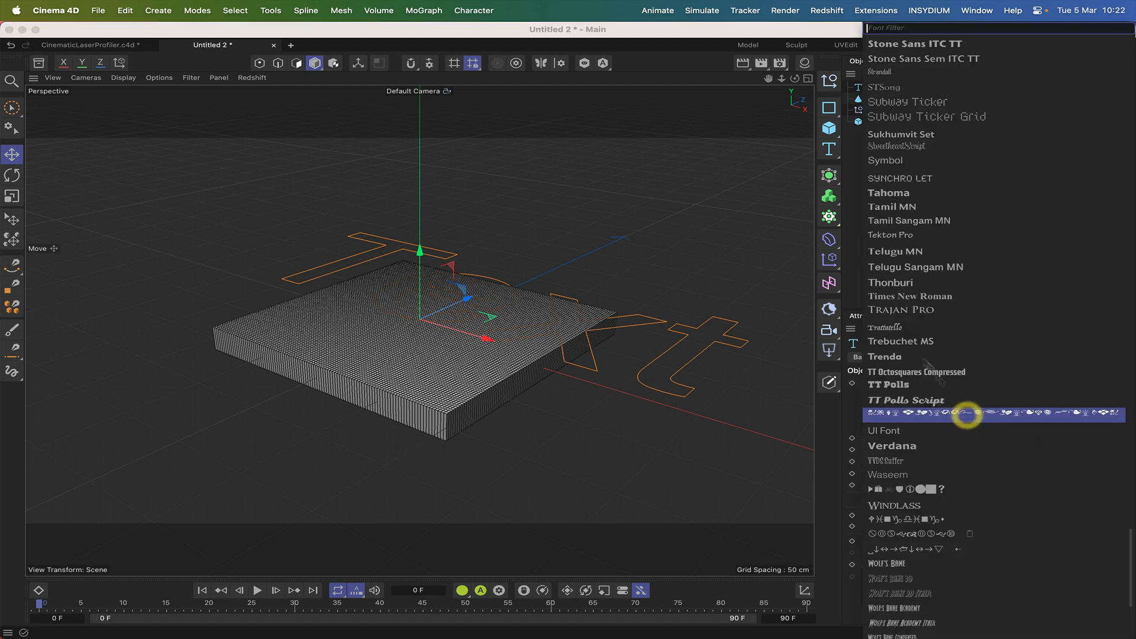
{"action": "scroll", "coordinate": [924, 201], "scroll_direction": "up", "scroll_amount": 15}
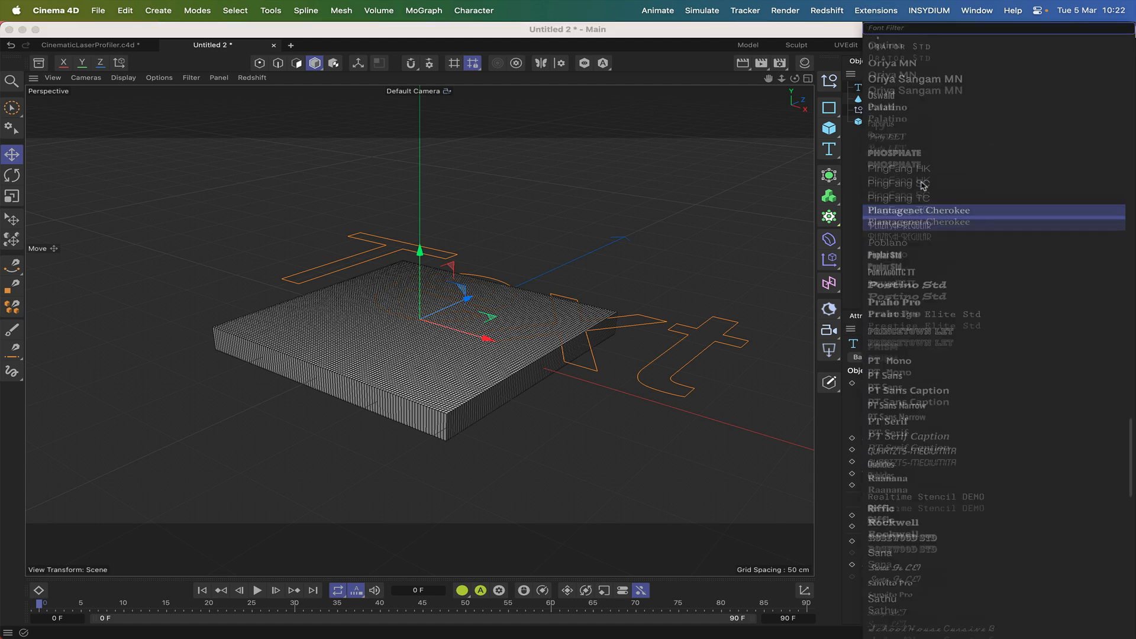
{"action": "scroll", "coordinate": [923, 185], "scroll_direction": "up", "scroll_amount": 15}
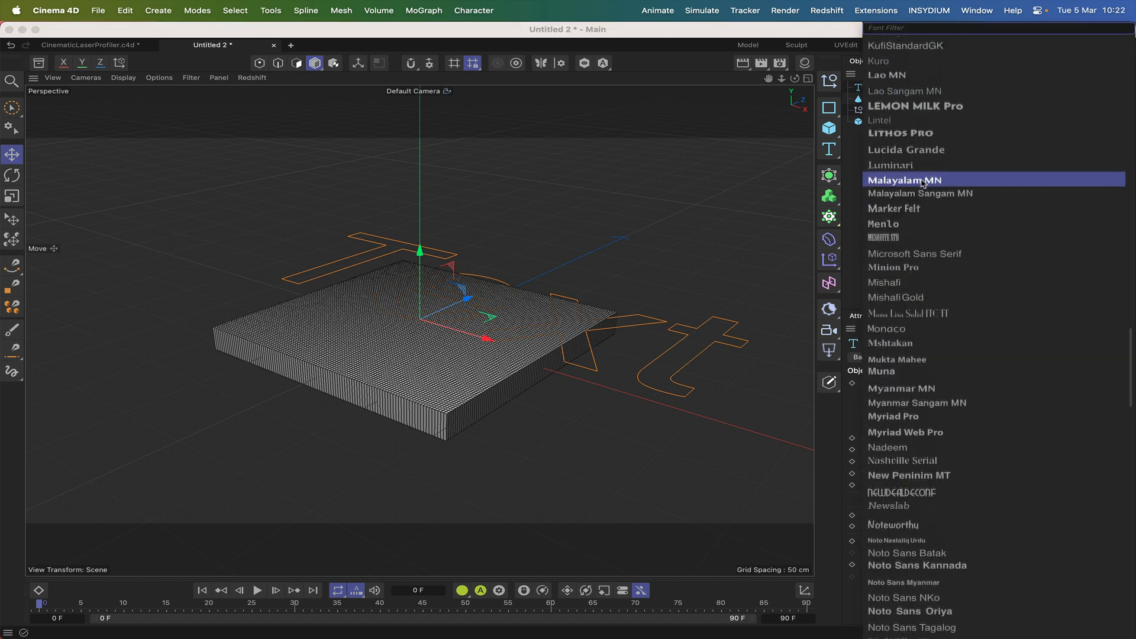
{"action": "scroll", "coordinate": [923, 184], "scroll_direction": "up", "scroll_amount": 15}
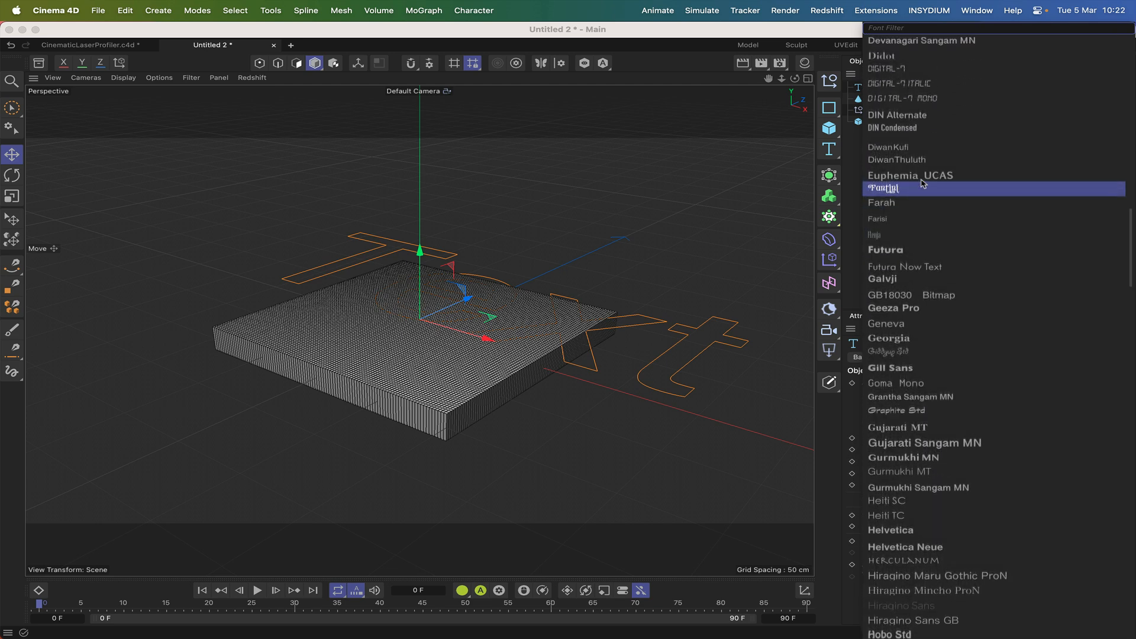
{"action": "scroll", "coordinate": [923, 185], "scroll_direction": "up", "scroll_amount": 10}
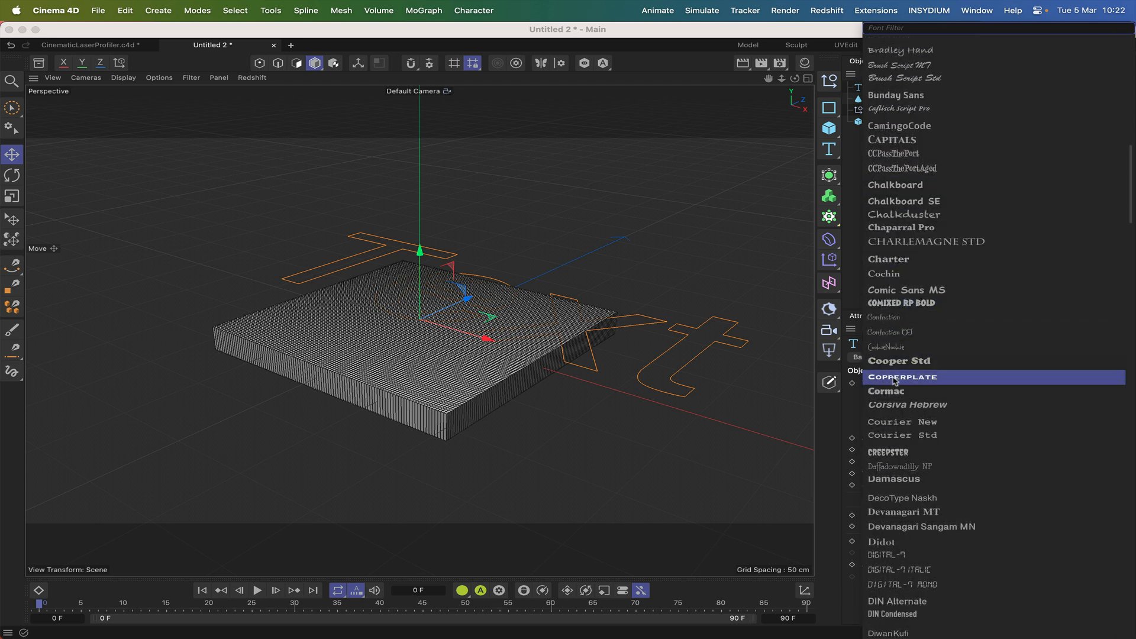
{"action": "left_click", "coordinate": [895, 378]}
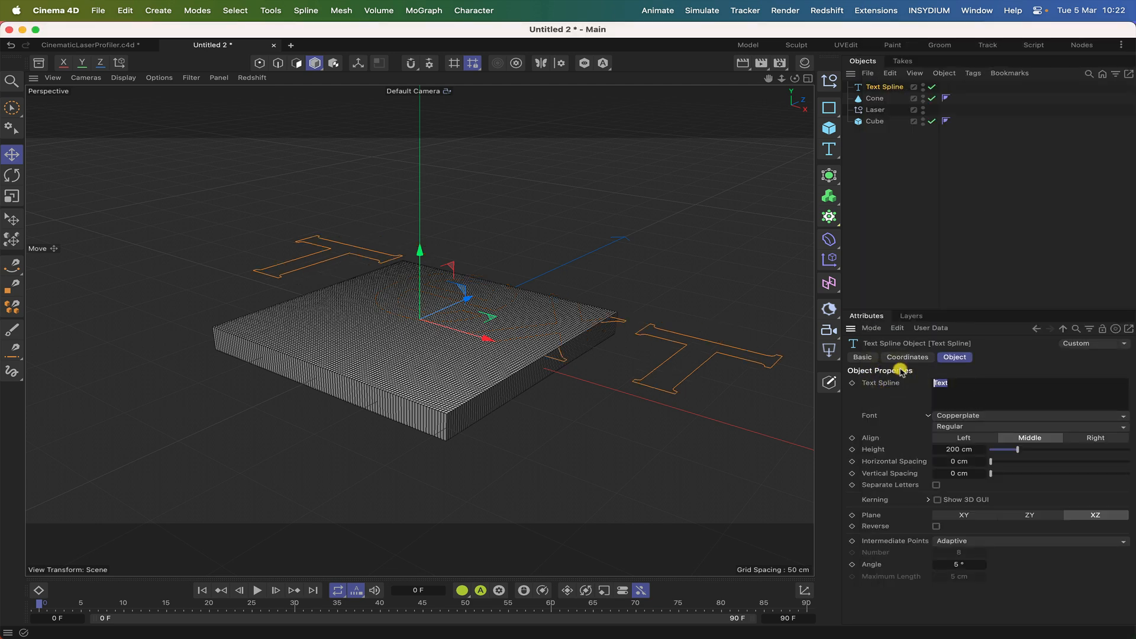
{"action": "type", "text": "E"}
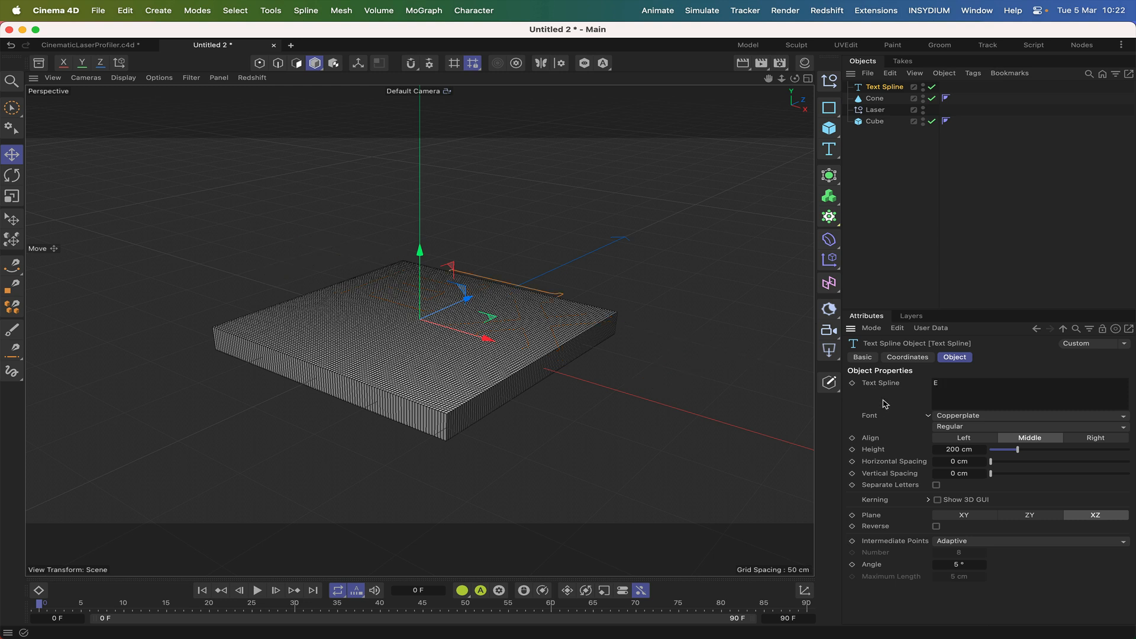
{"action": "left_click", "coordinate": [882, 399]}
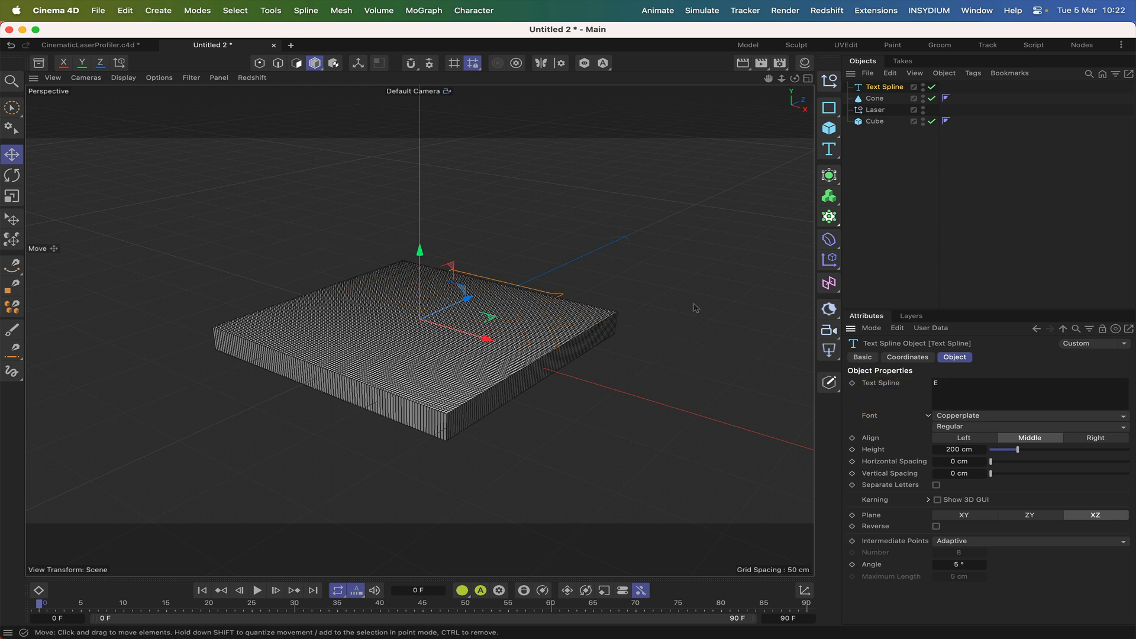
Step: Move the letter spline along Z in the top view so it sits centred on the slab, and return to the perspective view
{"action": "key", "text": "F2"}
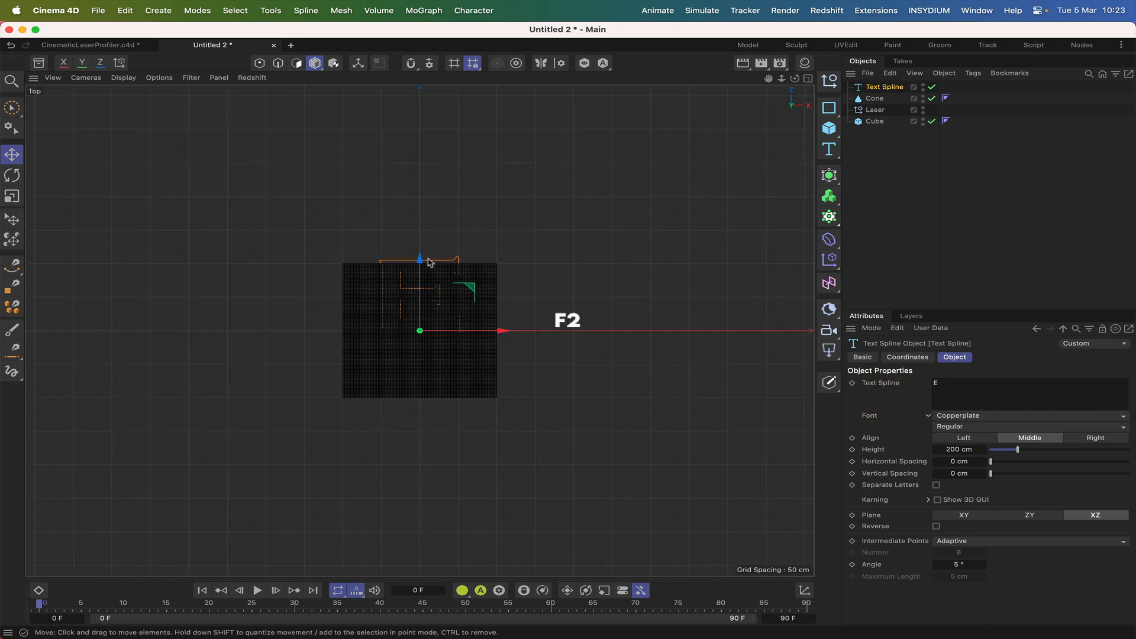
{"action": "left_click_drag", "start_coordinate": [420, 265], "coordinate": [420, 296]}
{"action": "key", "text": "F1"}
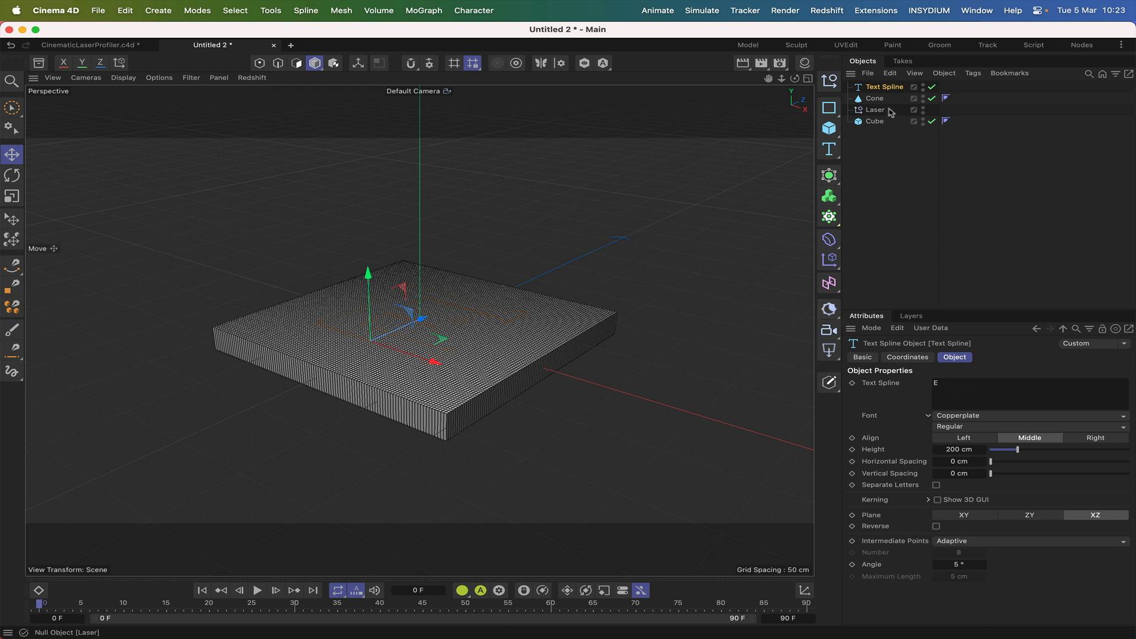
Step: Rename the text spline as Text Spline Cut
{"action": "double_click", "coordinate": [882, 88]}
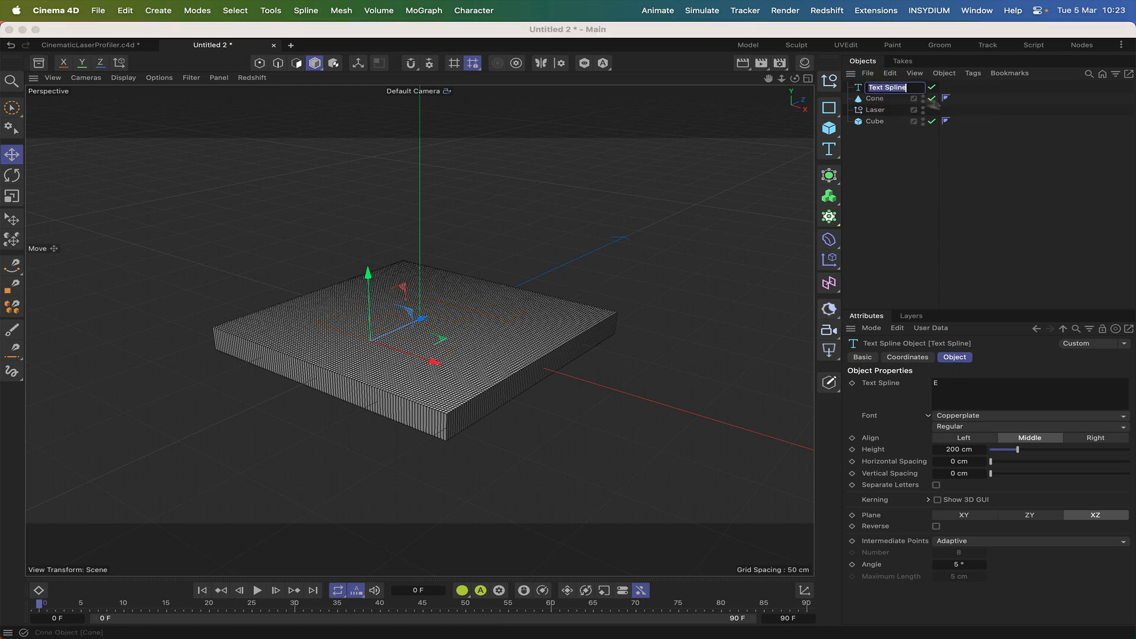
{"action": "key", "text": "Right"}
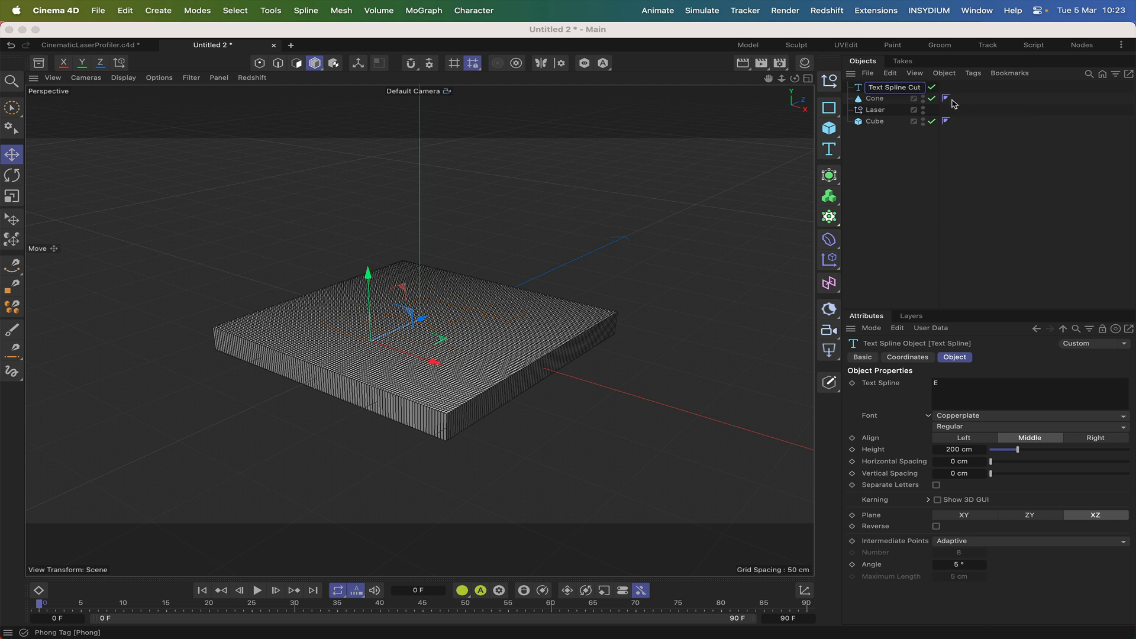
{"action": "type", "text": "Cut"}
{"action": "key", "text": "Return"}
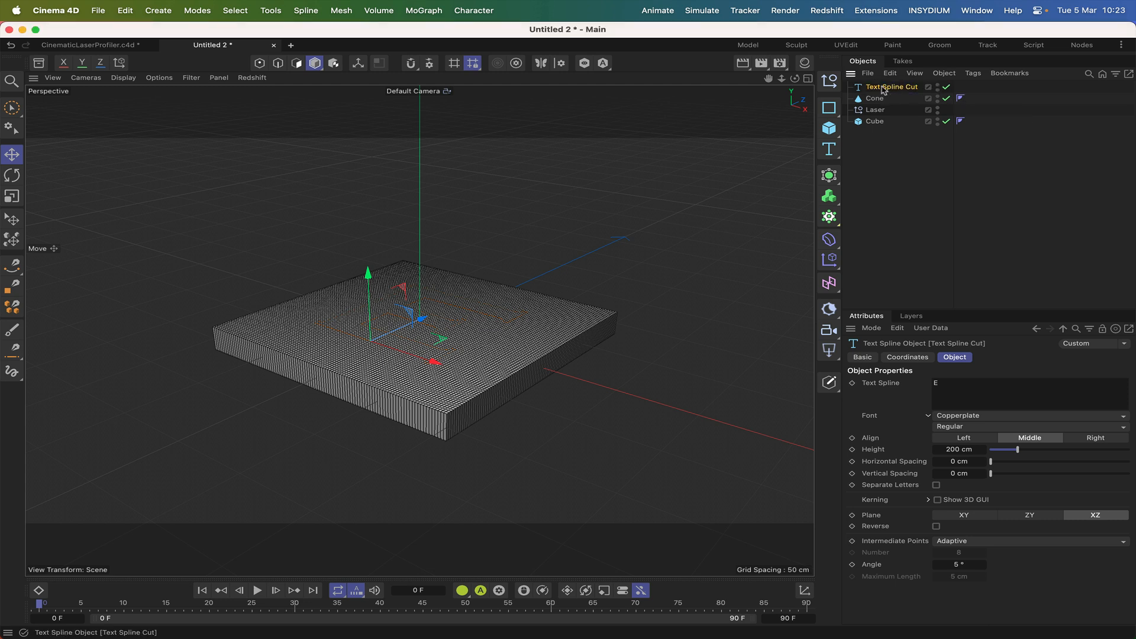
Step: Duplicate the Text Spline Cut object and rename the copy as Text Spline Path
{"action": "left_click_drag", "start_coordinate": [883, 88], "coordinate": [887, 98], "text": "ctrl"}
{"action": "double_click", "coordinate": [889, 98]}
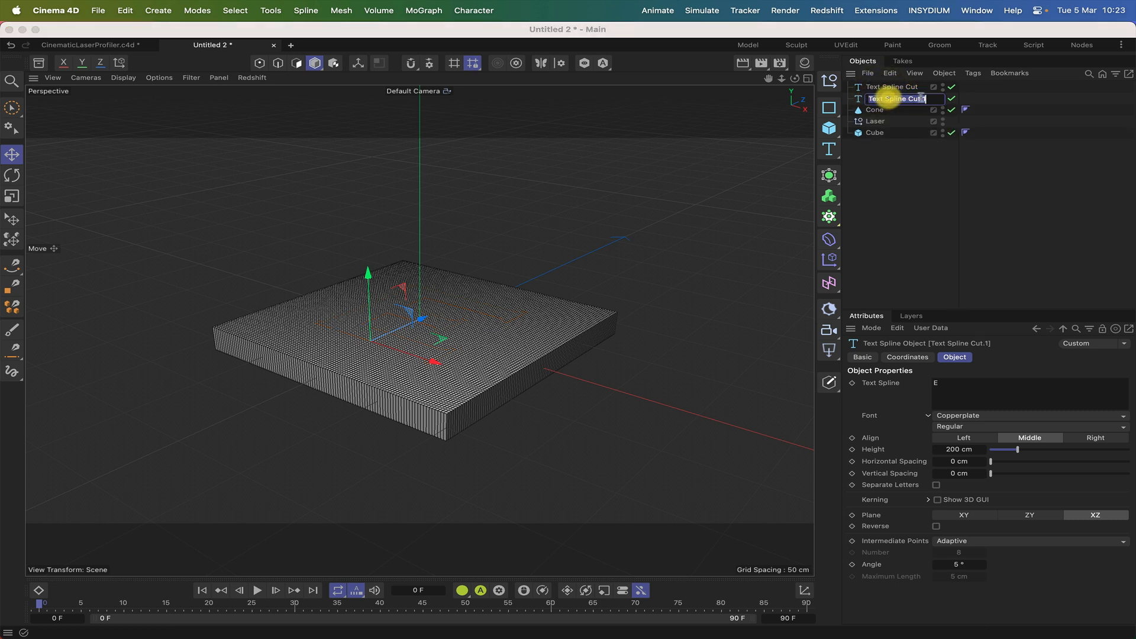
{"action": "left_click", "coordinate": [936, 98]}
{"action": "key", "text": "BackSpace"}
{"action": "key", "text": "BackSpace"}
{"action": "key", "text": "BackSpace"}
{"action": "key", "text": "BackSpace"}
{"action": "key", "text": "BackSpace"}
{"action": "key", "text": "BackSpace"}
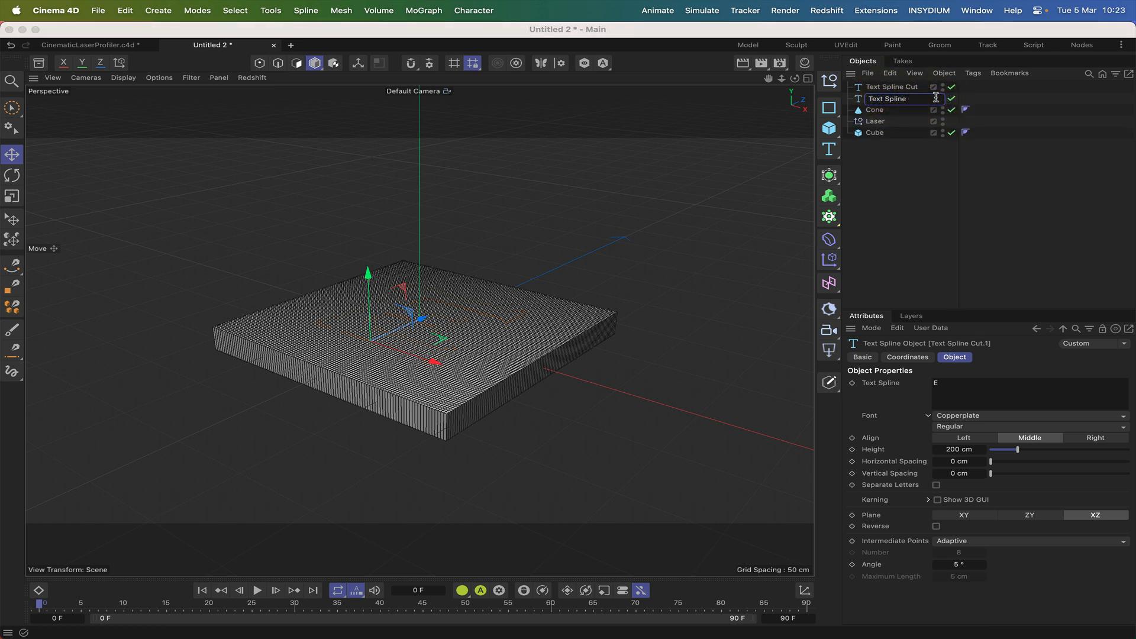
{"action": "type", "text": "Path"}
{"action": "key", "text": "Return"}
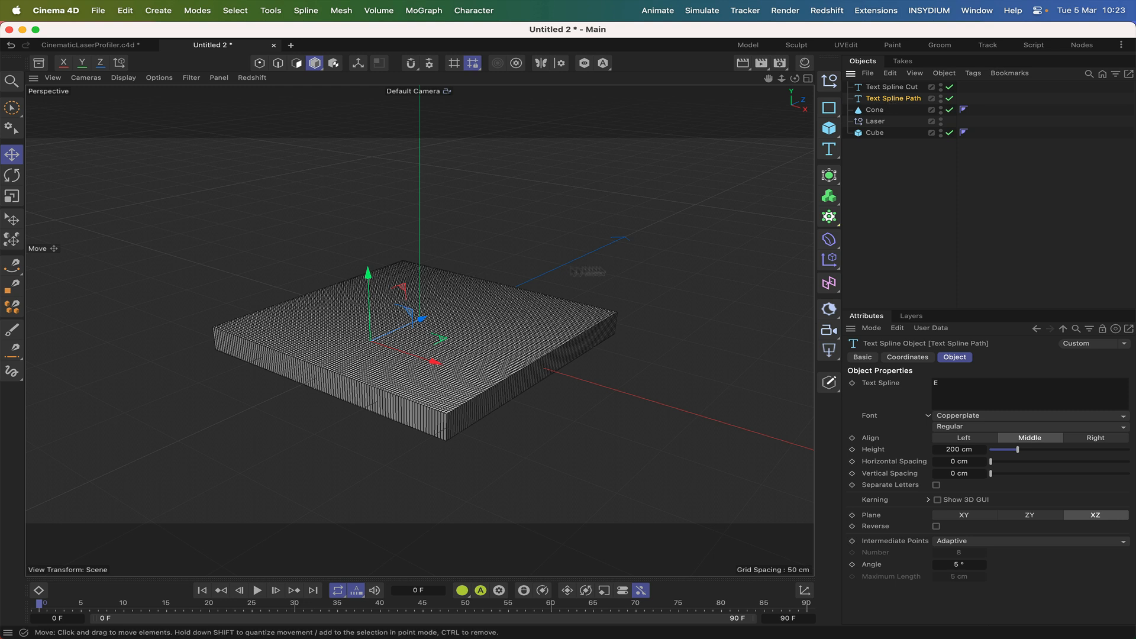
Step: Set the Y position of Text Spline Path to 110 cm
{"action": "left_click", "coordinate": [908, 357]}
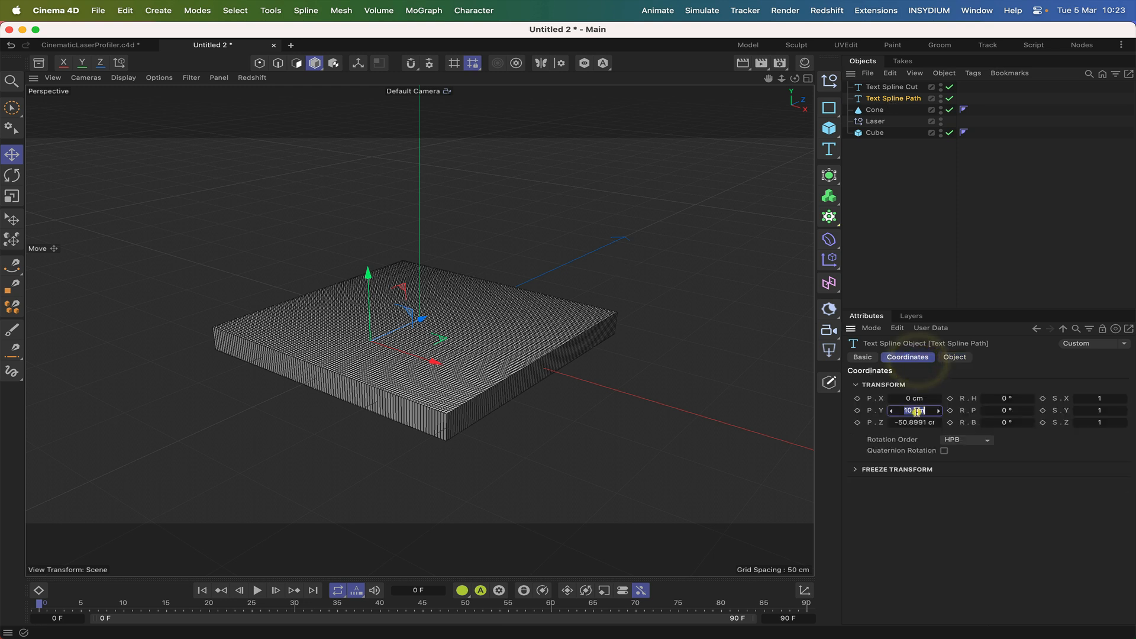
{"action": "left_click", "coordinate": [915, 411]}
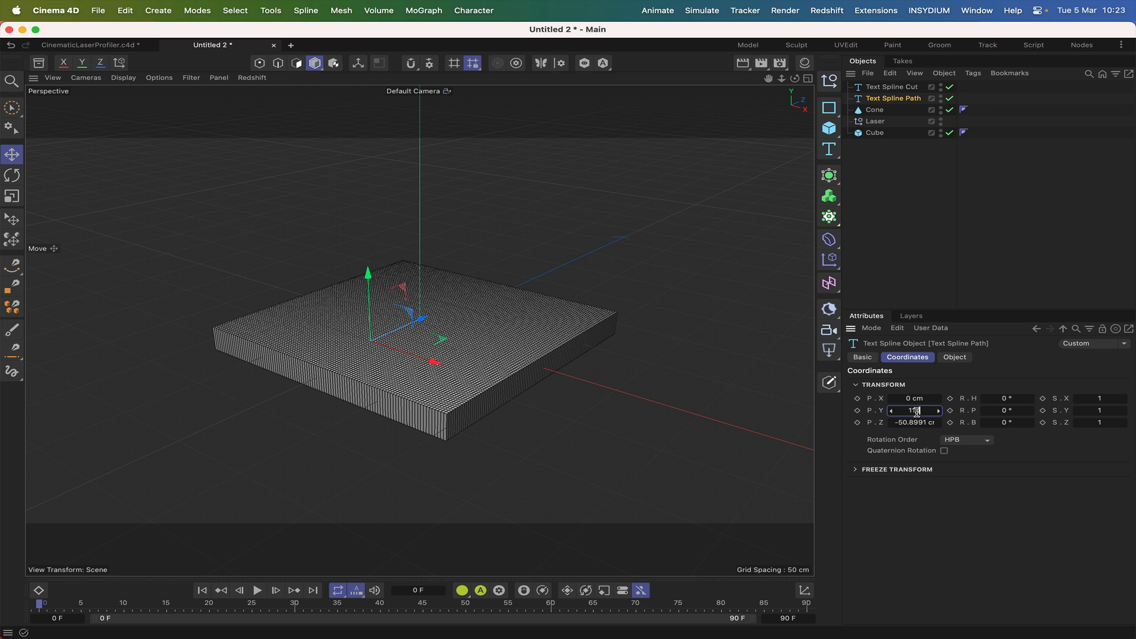
{"action": "key", "text": "Return"}
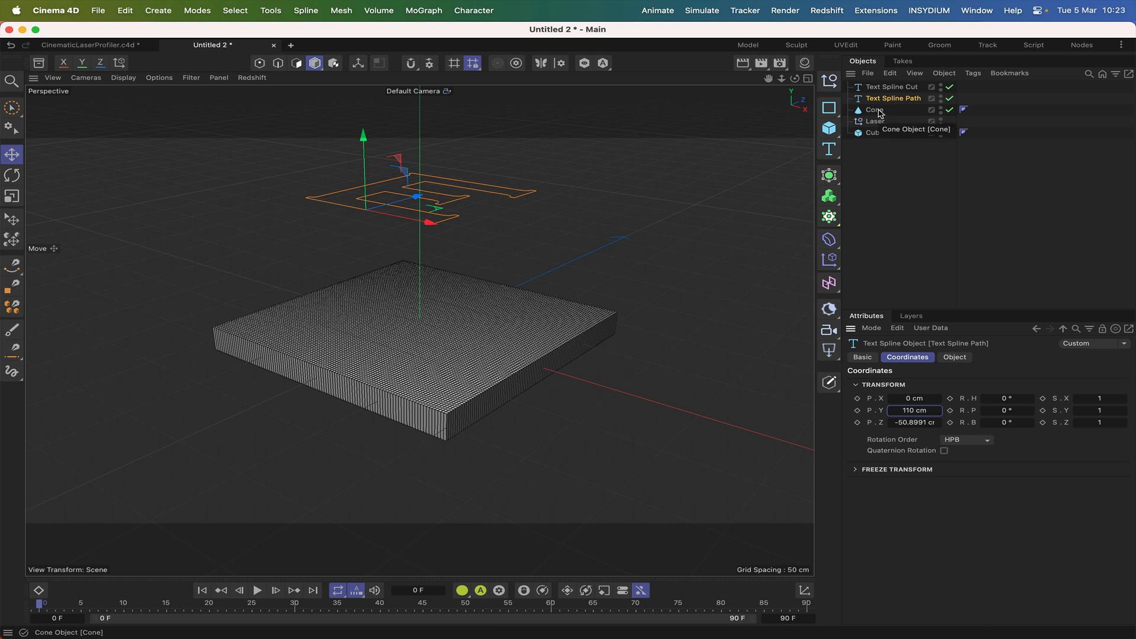
Step: Make the cone a child of the Laser null and rename it as Head
{"action": "left_click_drag", "start_coordinate": [881, 113], "coordinate": [886, 120]}
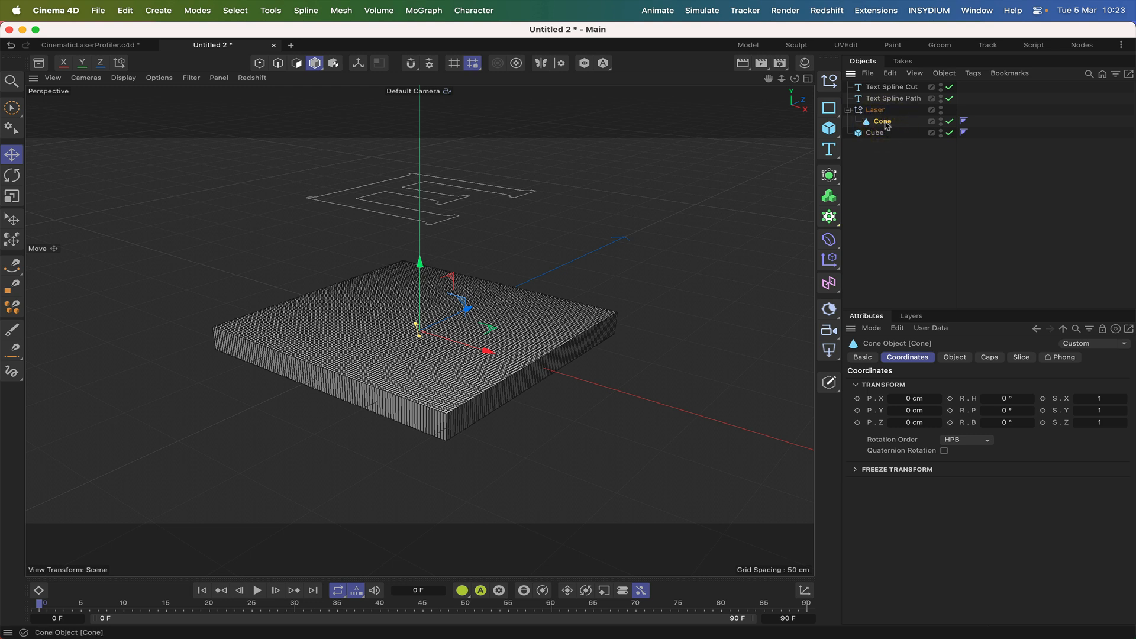
{"action": "double_click", "coordinate": [882, 122]}
{"action": "type", "text": "H"}
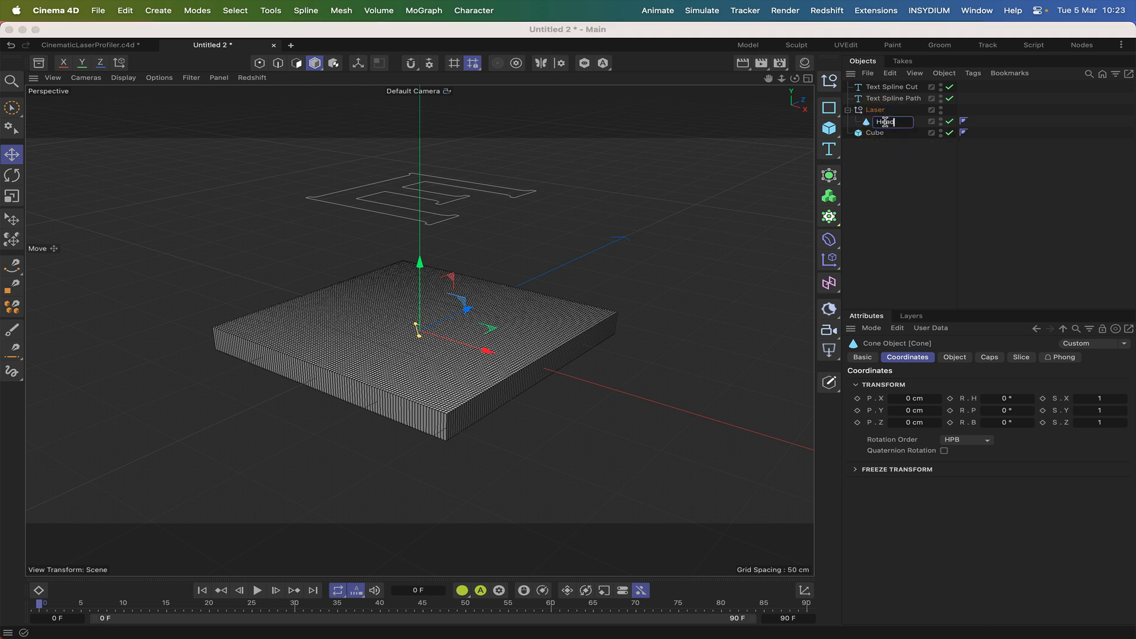
{"action": "type", "text": "ead"}
{"action": "key", "text": "Return"}
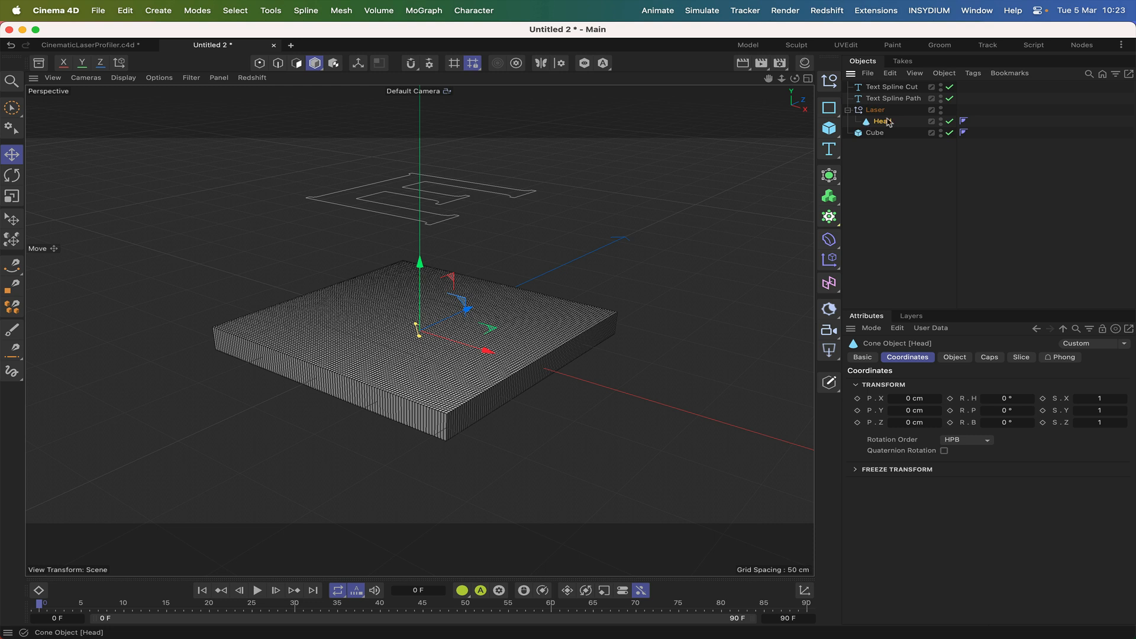
Step: Add an Align to Spline tag to the Laser null and assign Text Spline Path as its spline path
{"action": "left_click", "coordinate": [874, 110]}
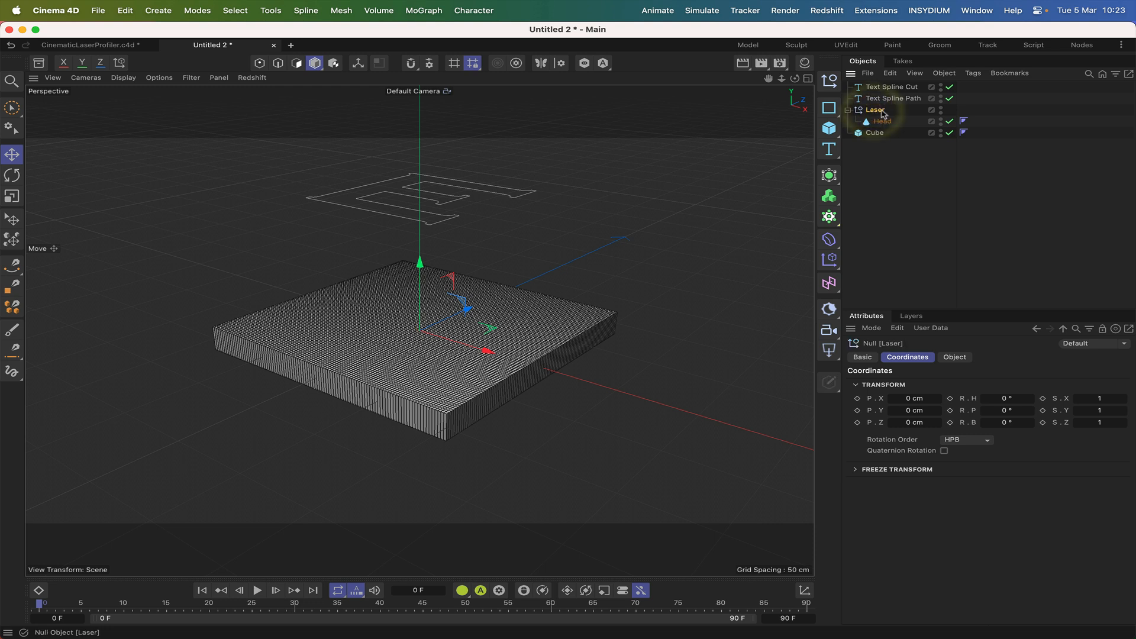
{"action": "left_click", "coordinate": [974, 73]}
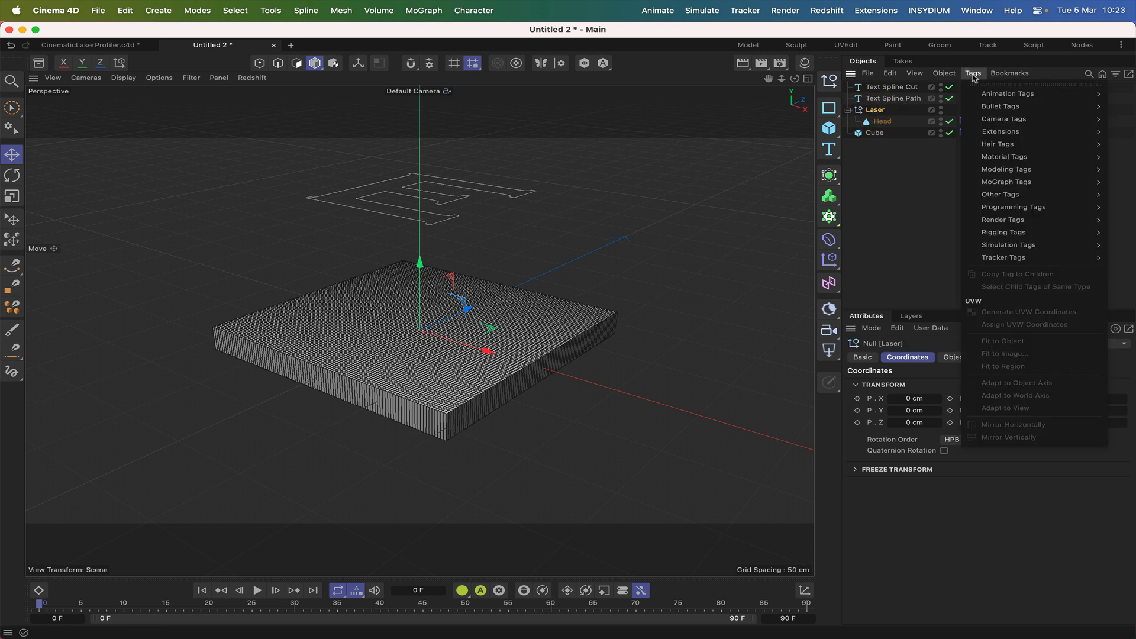
{"action": "mouse_move", "coordinate": [980, 95]}
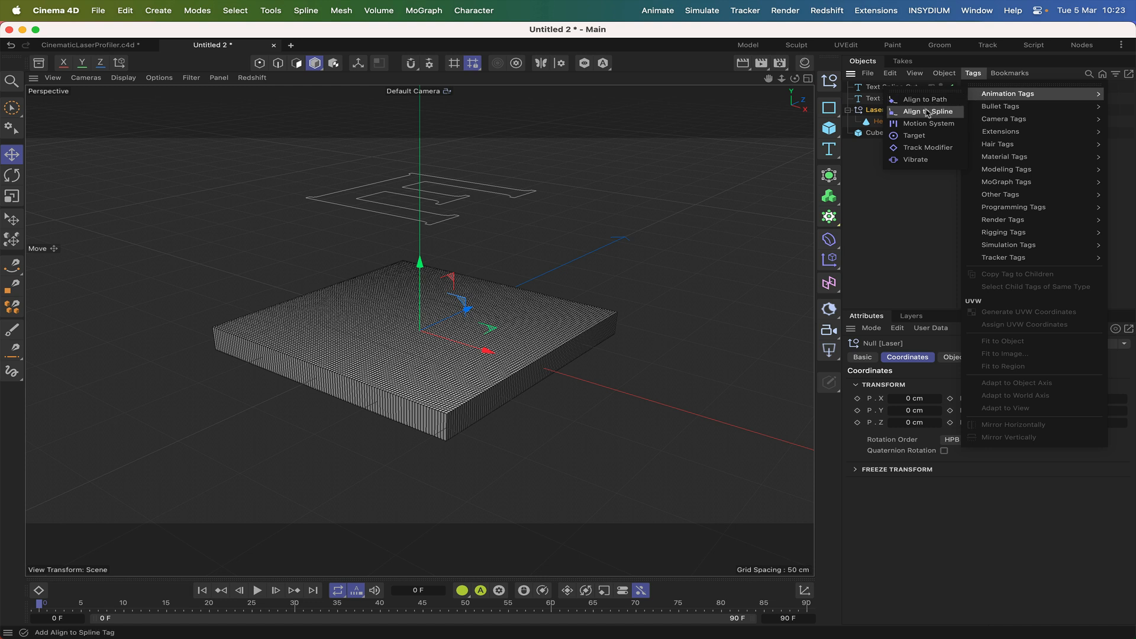
{"action": "left_click", "coordinate": [882, 112]}
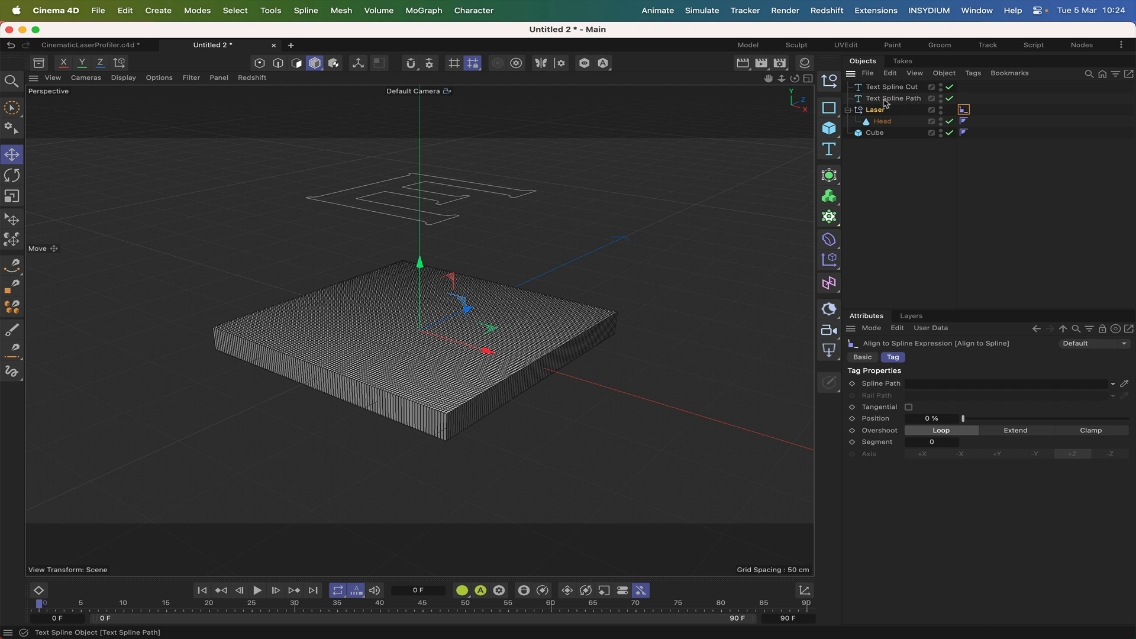
{"action": "left_click_drag", "start_coordinate": [886, 103], "coordinate": [947, 383]}
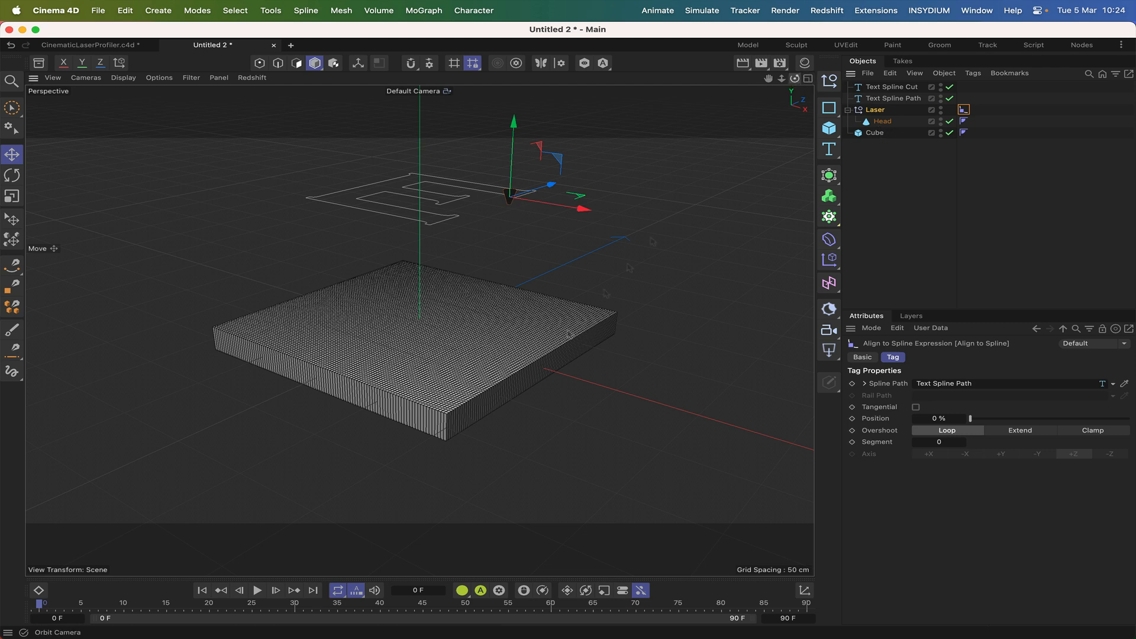
Step: Raise the Head cone above the path spline and set its Y position to 5 cm
{"action": "left_click_drag", "start_coordinate": [795, 79], "coordinate": [843, 37]}
{"action": "left_click_drag", "start_coordinate": [509, 197], "coordinate": [510, 203]}
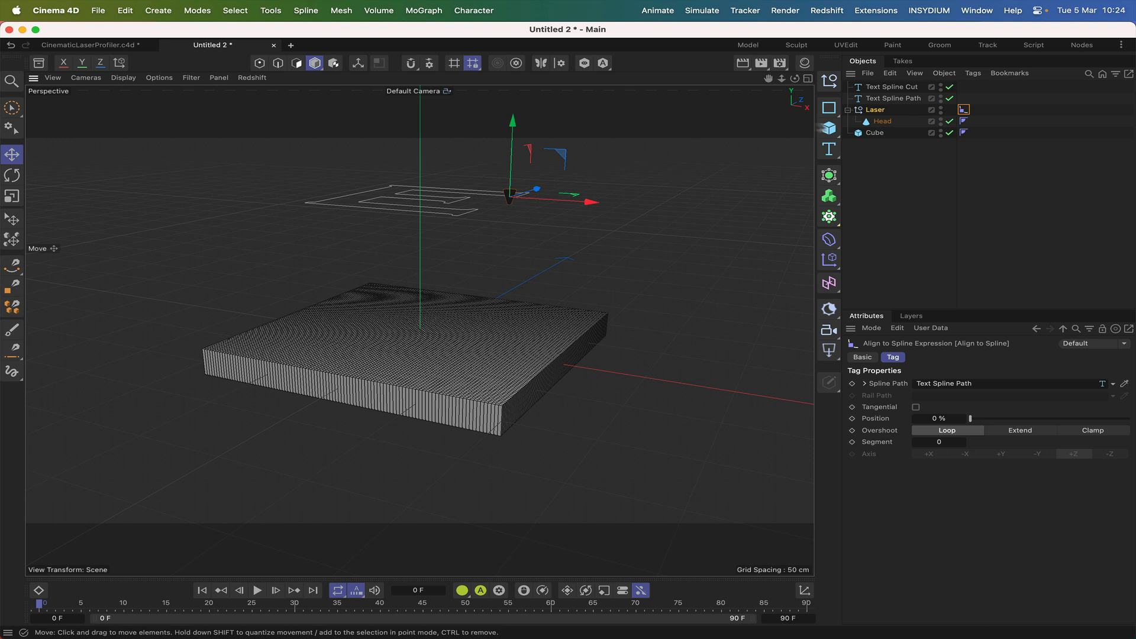
{"action": "left_click", "coordinate": [881, 121]}
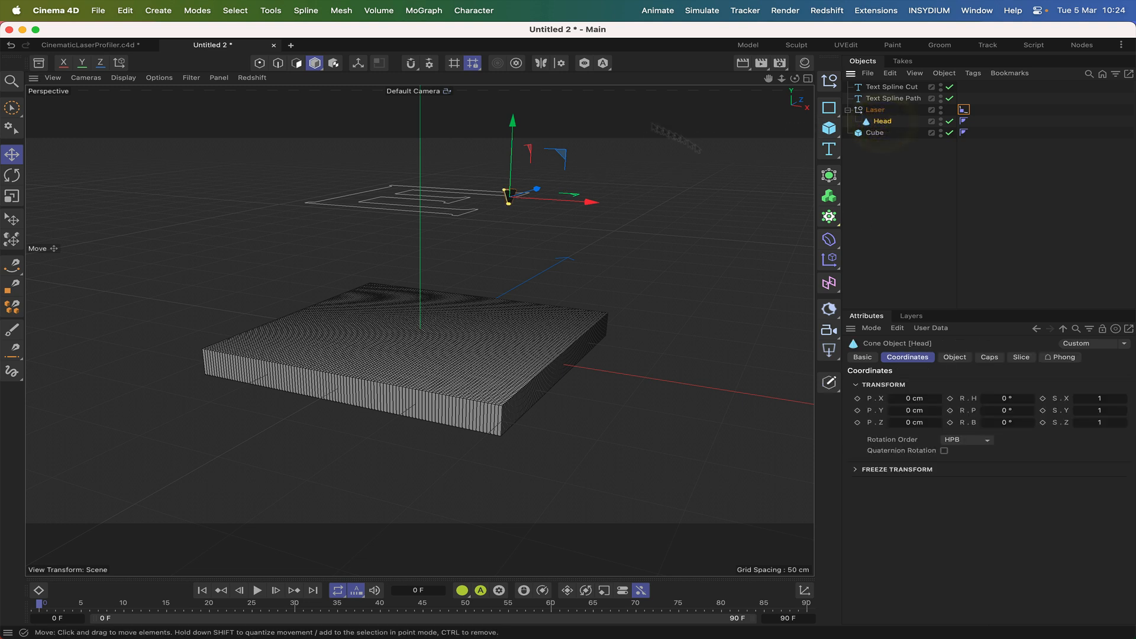
{"action": "left_click_drag", "start_coordinate": [513, 123], "coordinate": [513, 115]}
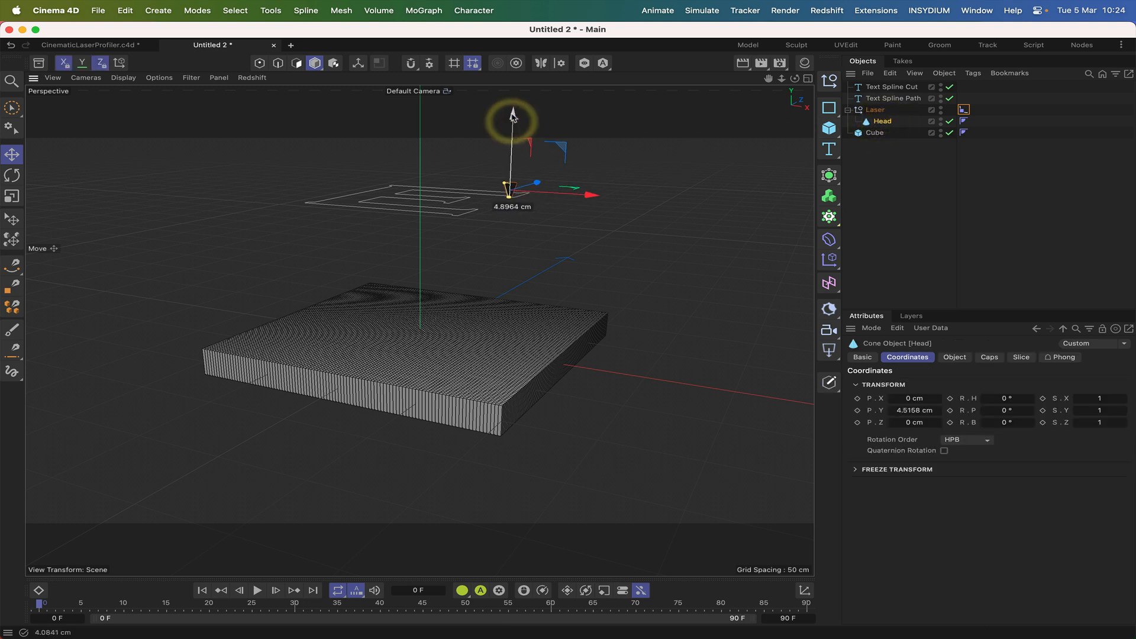
{"action": "mouse_move", "coordinate": [794, 78]}
{"action": "left_mouse_down"}
{"action": "mouse_move", "coordinate": [798, 109]}
{"action": "mouse_move", "coordinate": [797, 84]}
{"action": "left_mouse_up"}
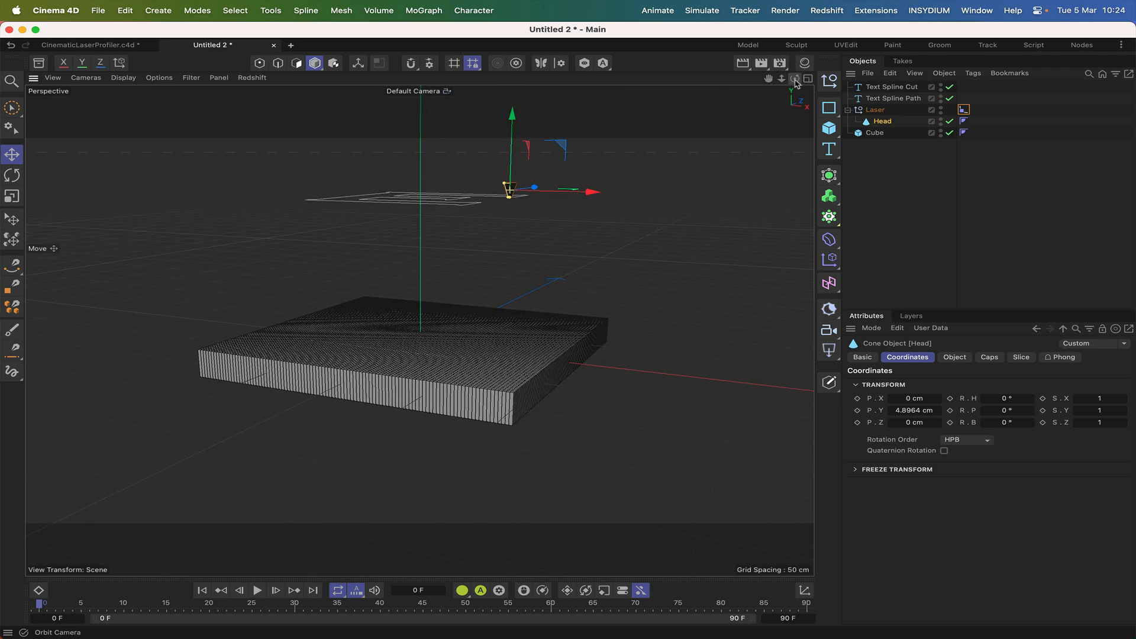
{"action": "left_click", "coordinate": [907, 411]}
{"action": "type", "text": "5"}
Step: Preview the laser head's travel along the letter by scrubbing the Align to Spline tag's position
{"action": "mouse_move", "coordinate": [796, 80]}
{"action": "left_mouse_down"}
{"action": "mouse_move", "coordinate": [802, 71]}
{"action": "mouse_move", "coordinate": [793, 81]}
{"action": "left_mouse_up"}
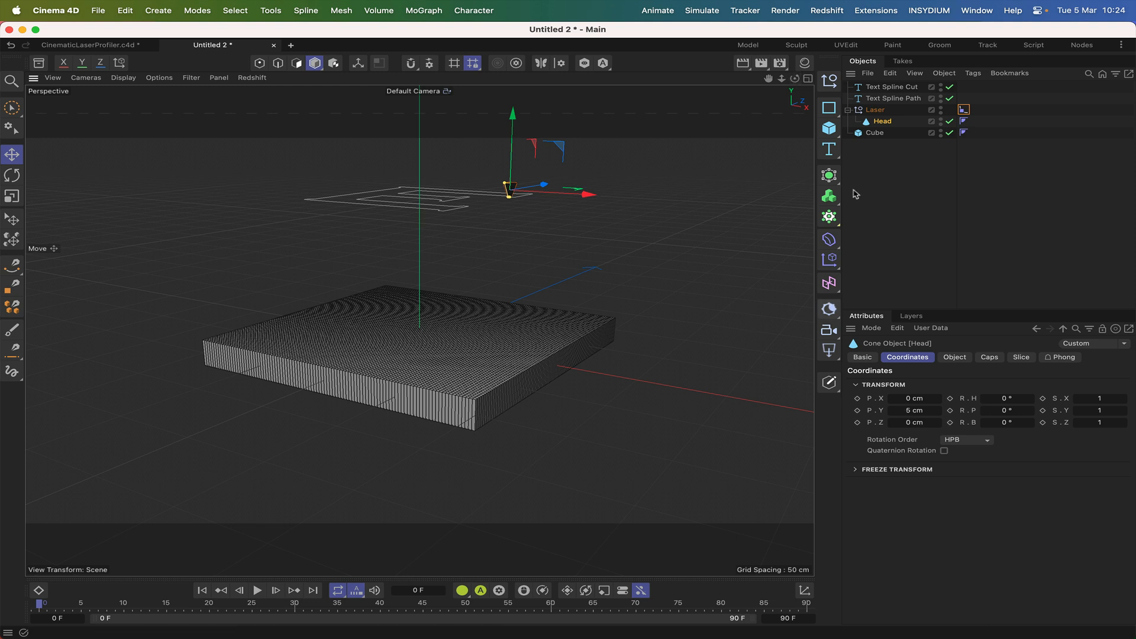
{"action": "left_click_drag", "start_coordinate": [794, 78], "coordinate": [793, 82]}
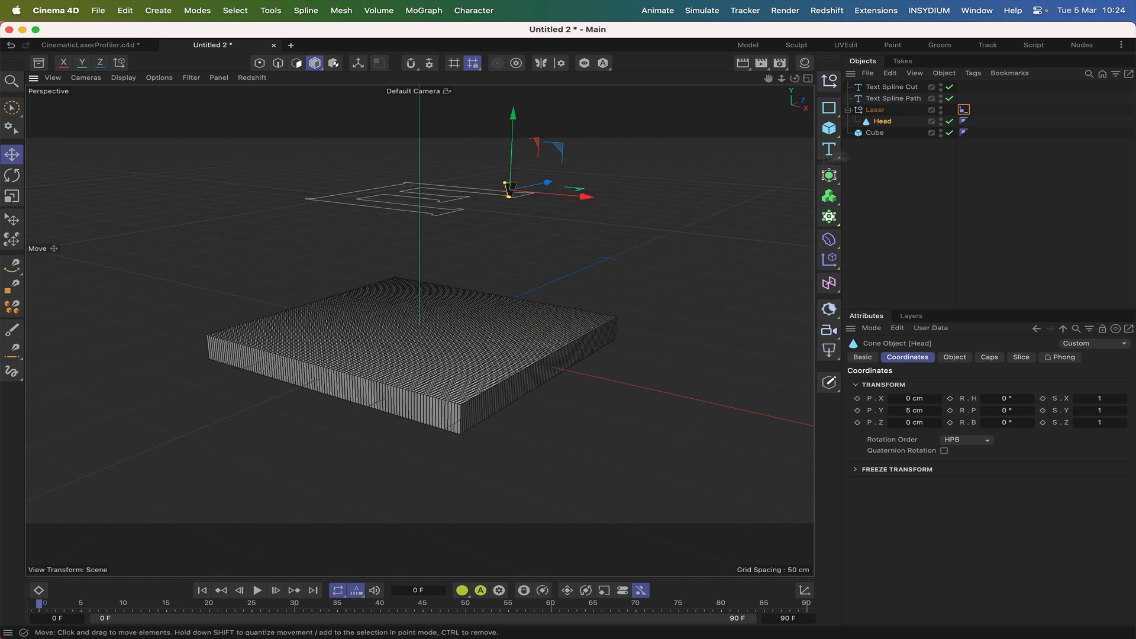
{"action": "left_click", "coordinate": [964, 110]}
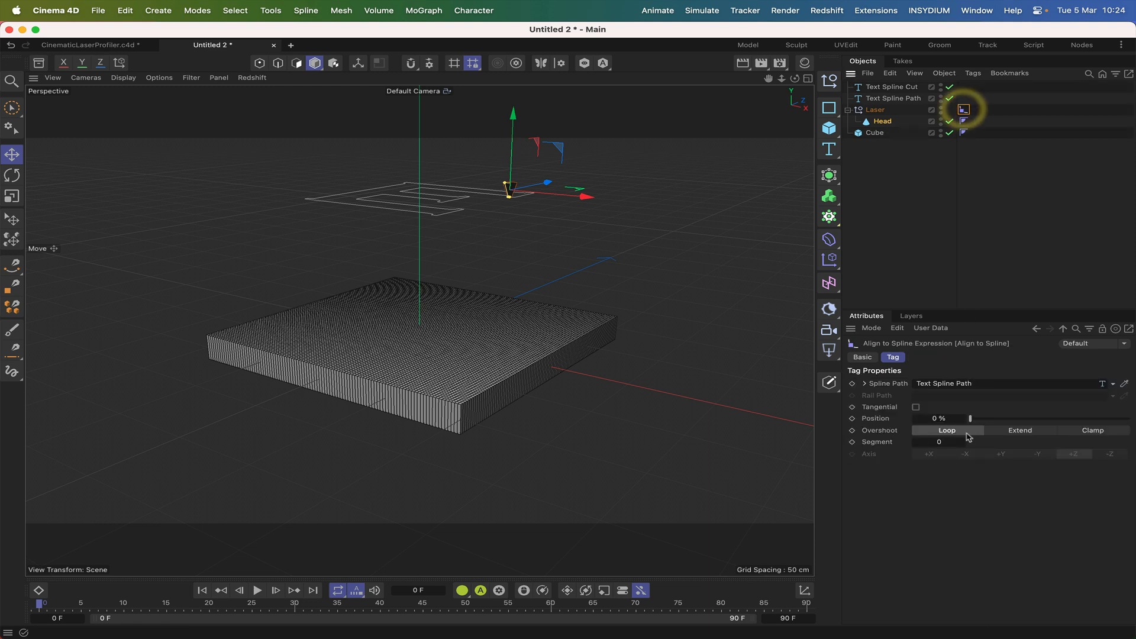
{"action": "mouse_move", "coordinate": [969, 419]}
{"action": "left_mouse_down"}
{"action": "mouse_move", "coordinate": [991, 419]}
{"action": "mouse_move", "coordinate": [967, 420]}
{"action": "mouse_move", "coordinate": [978, 419]}
{"action": "left_mouse_up"}
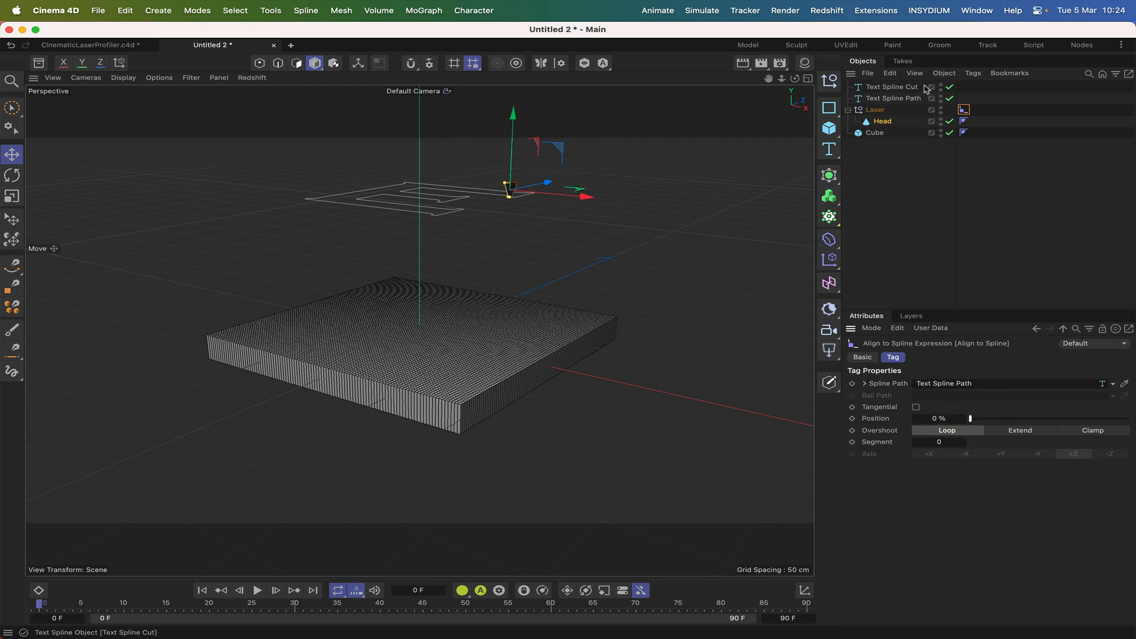
Step: Set the intermediate points of both text splines to Uniform with a number of 8
{"action": "left_click", "coordinate": [903, 87]}
{"action": "left_click", "coordinate": [903, 98], "text": "shift"}
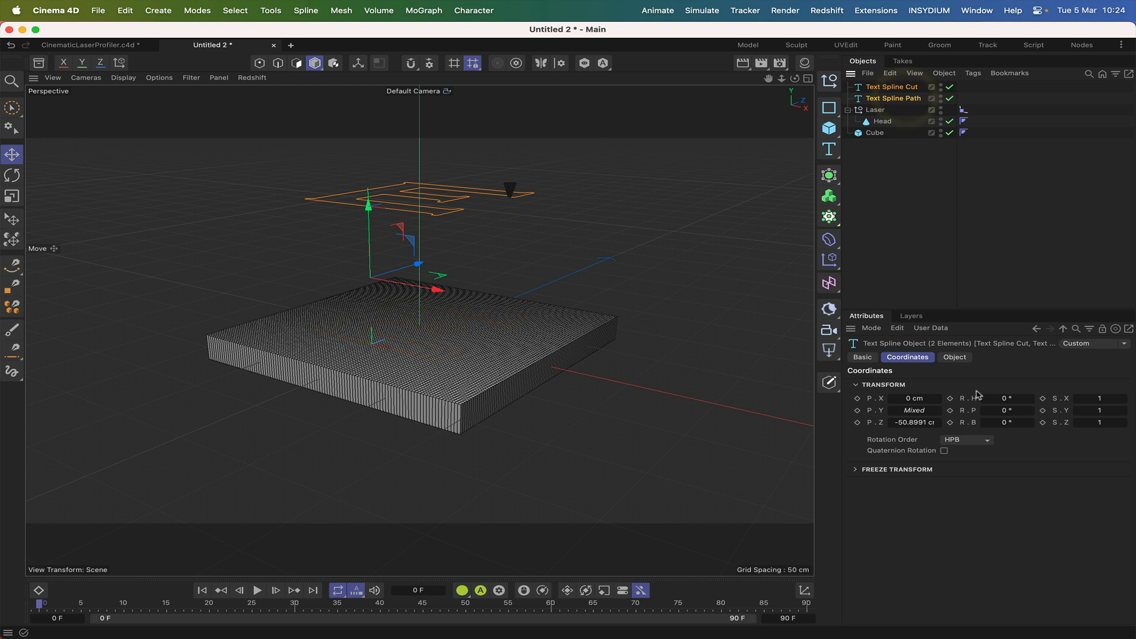
{"action": "left_click", "coordinate": [954, 357]}
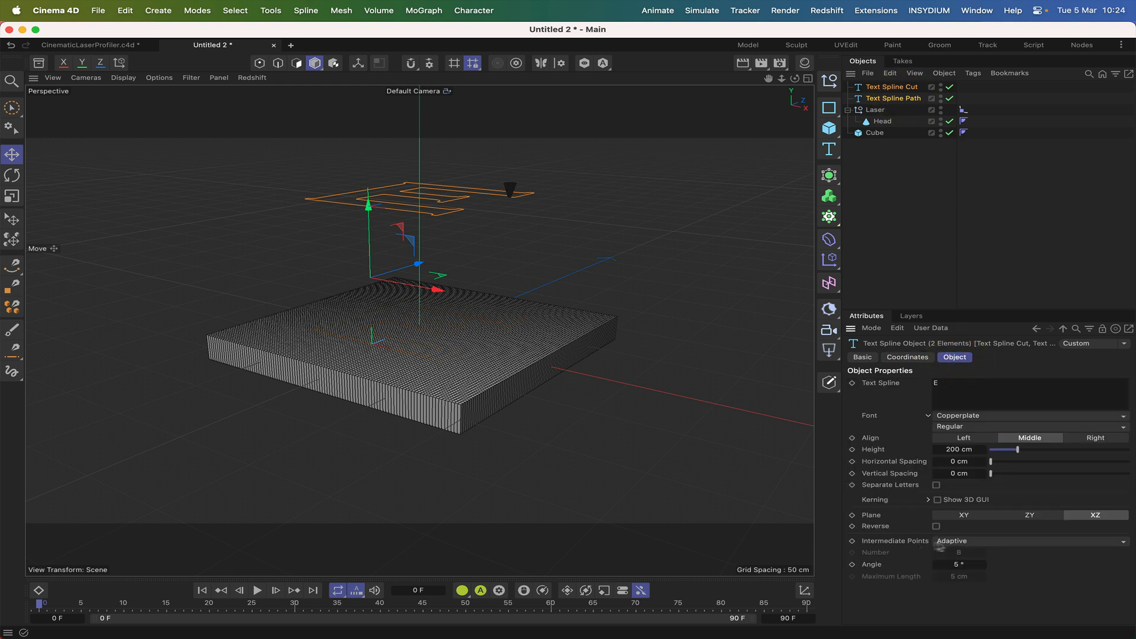
{"action": "left_click", "coordinate": [959, 542]}
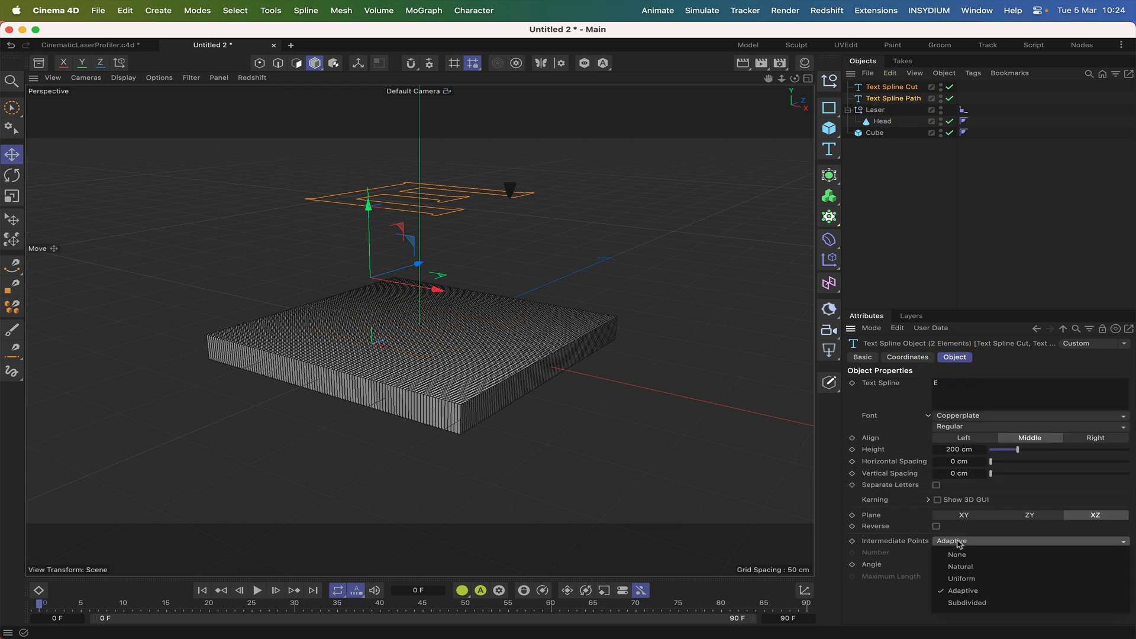
{"action": "left_click", "coordinate": [960, 579]}
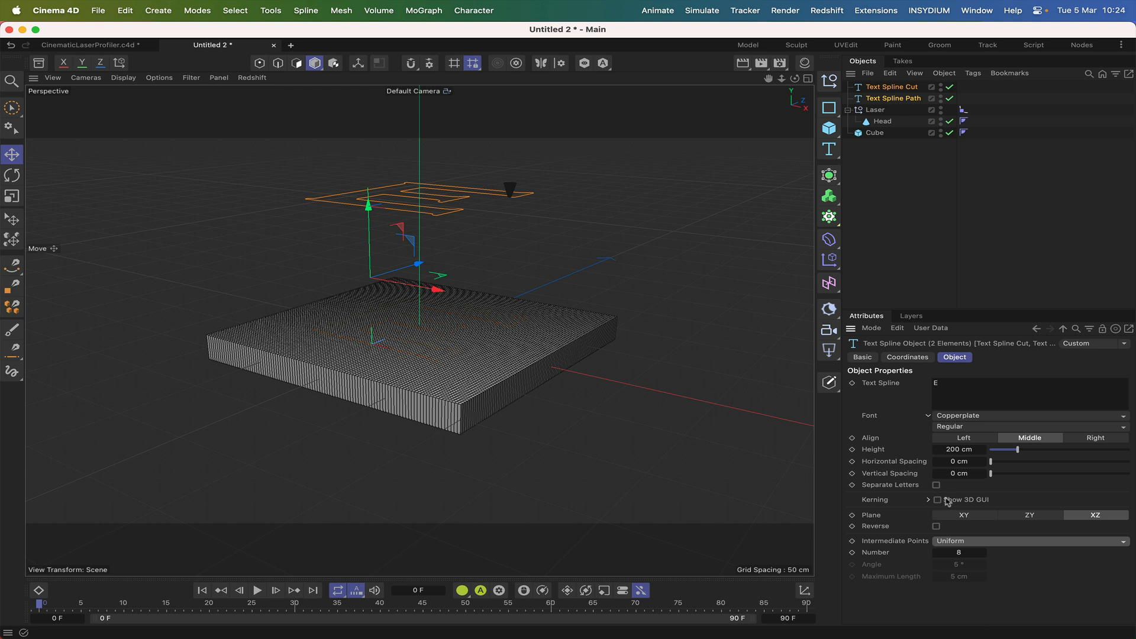
{"action": "double_click", "coordinate": [955, 554]}
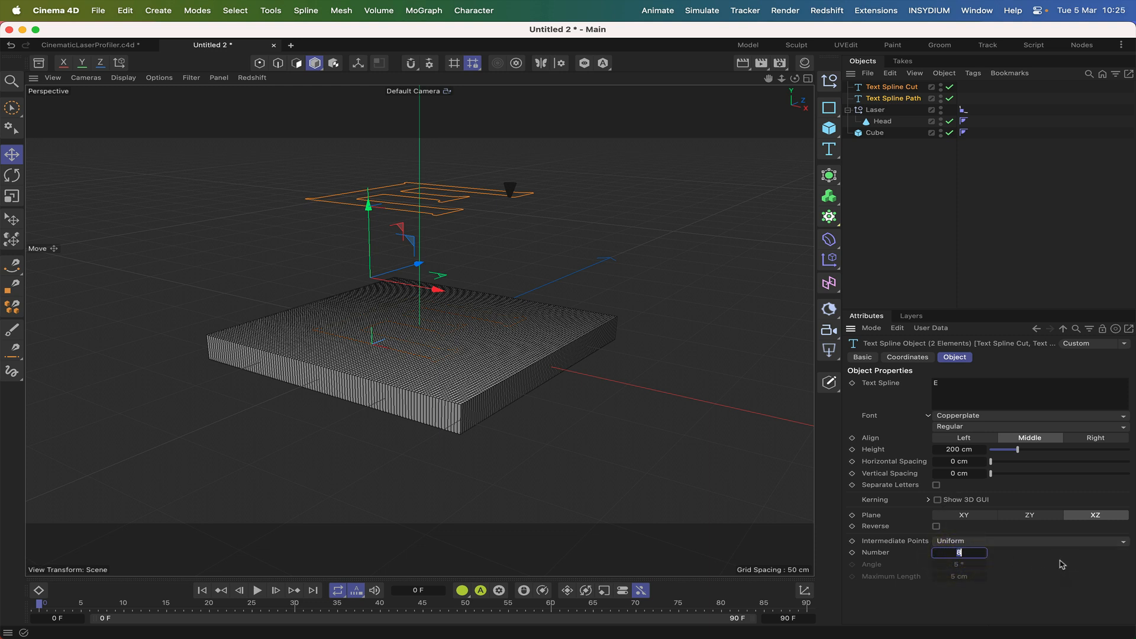
{"action": "left_click", "coordinate": [1001, 565]}
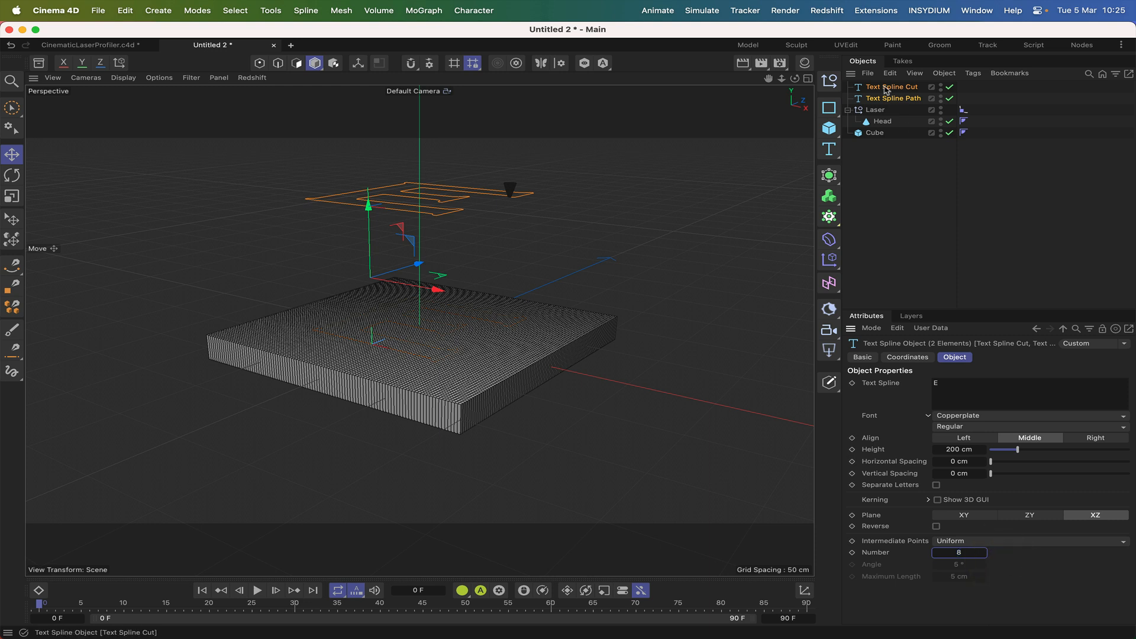
Step: Add a circle spline and set its radius to 0.5 cm
{"action": "mouse_move", "coordinate": [795, 78]}
{"action": "left_mouse_down"}
{"action": "mouse_move", "coordinate": [807, 64]}
{"action": "mouse_move", "coordinate": [799, 74]}
{"action": "left_mouse_up"}
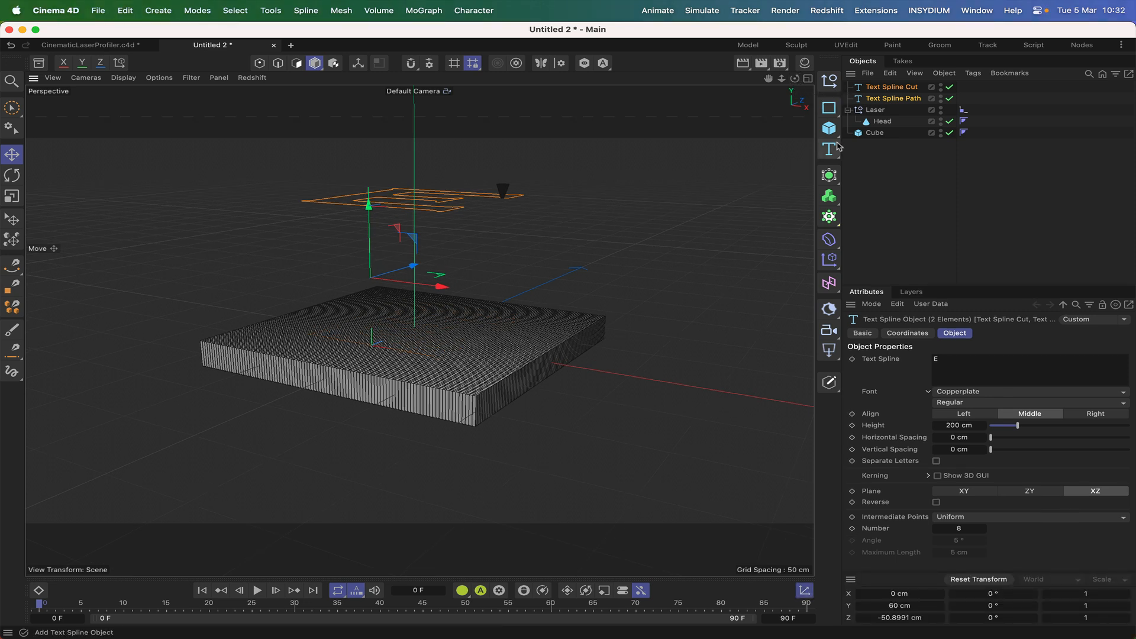
{"action": "left_click", "coordinate": [834, 109]}
{"action": "left_click", "coordinate": [963, 126]}
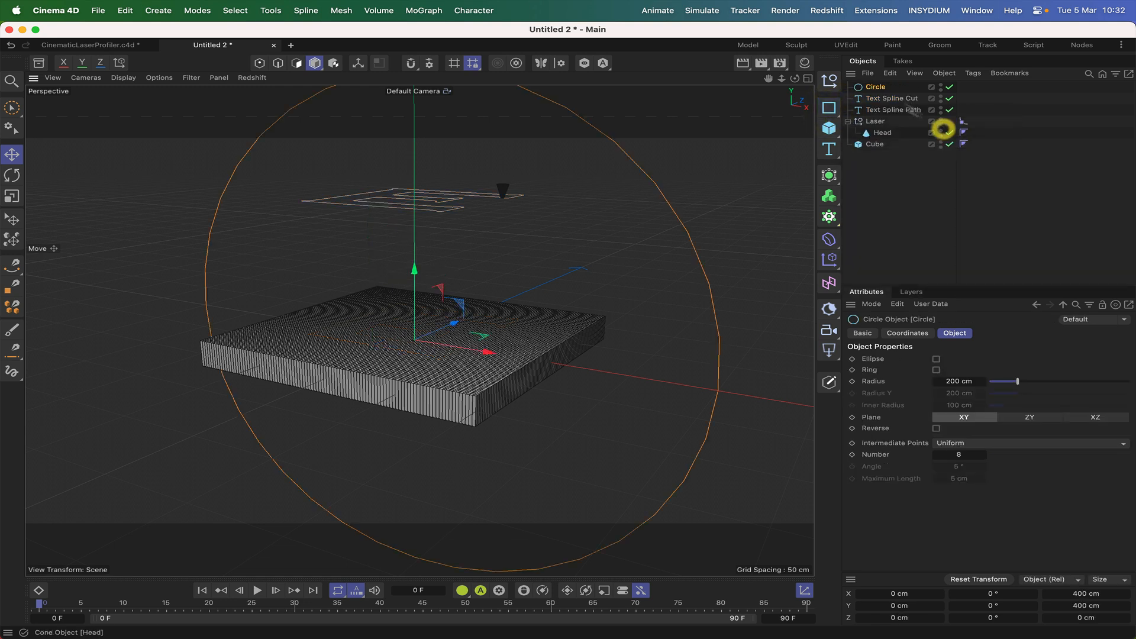
{"action": "double_click", "coordinate": [965, 382]}
{"action": "type", "text": "."}
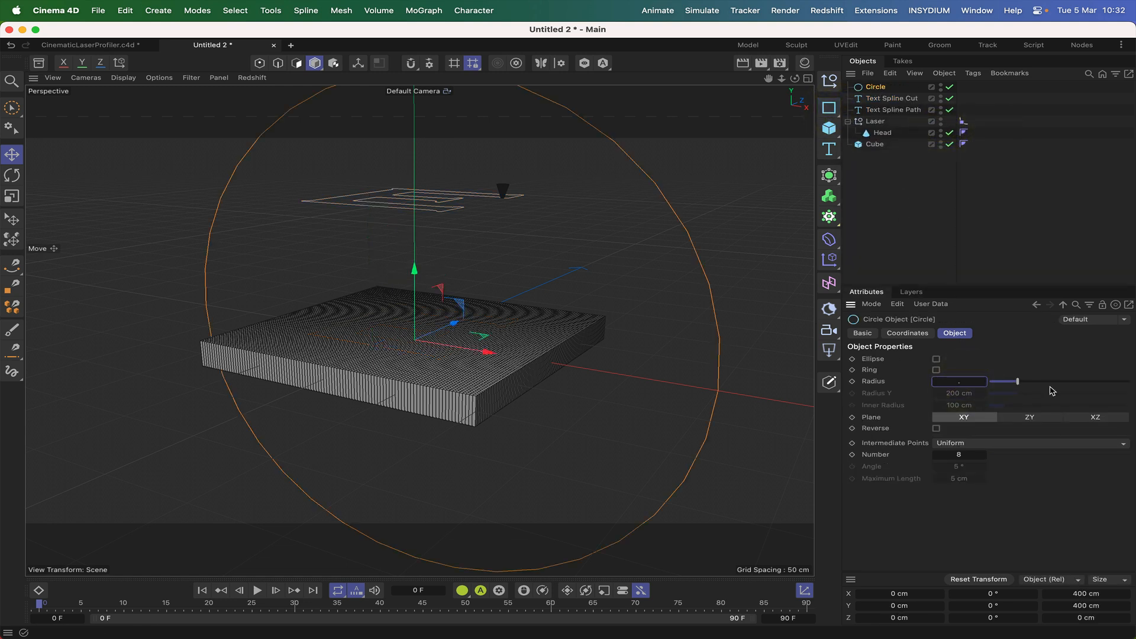
{"action": "type", "text": "5"}
{"action": "key", "text": "Return"}
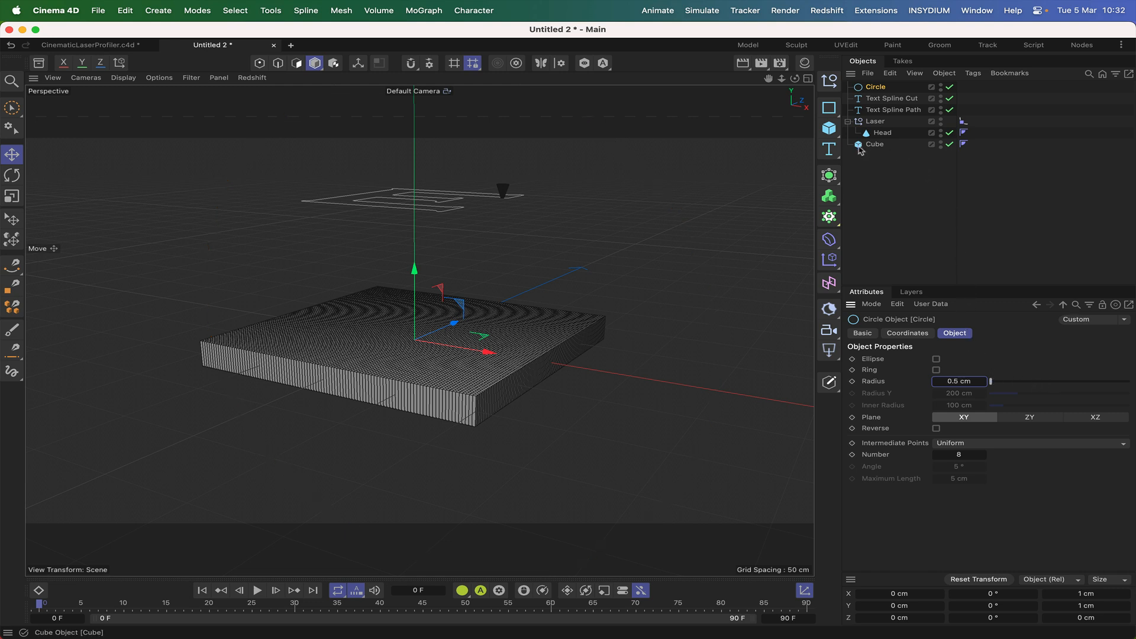
Step: Add an Extrude generator around the circle spline and nest it inside the Laser null below Head
{"action": "left_click", "coordinate": [830, 176]}
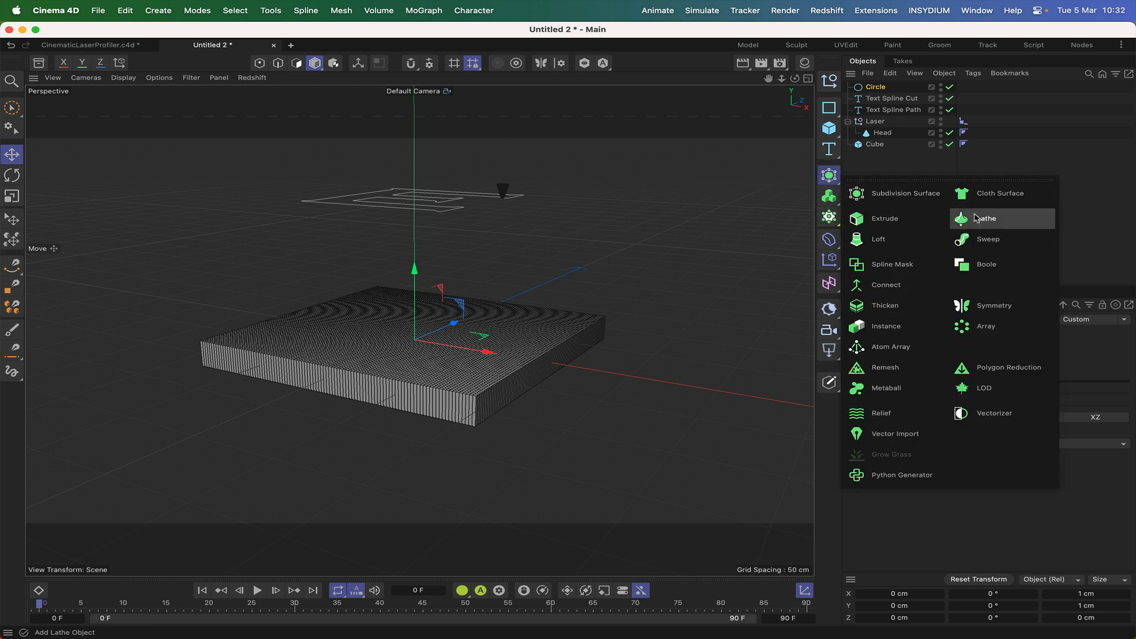
{"action": "left_click", "coordinate": [935, 227], "text": "alt"}
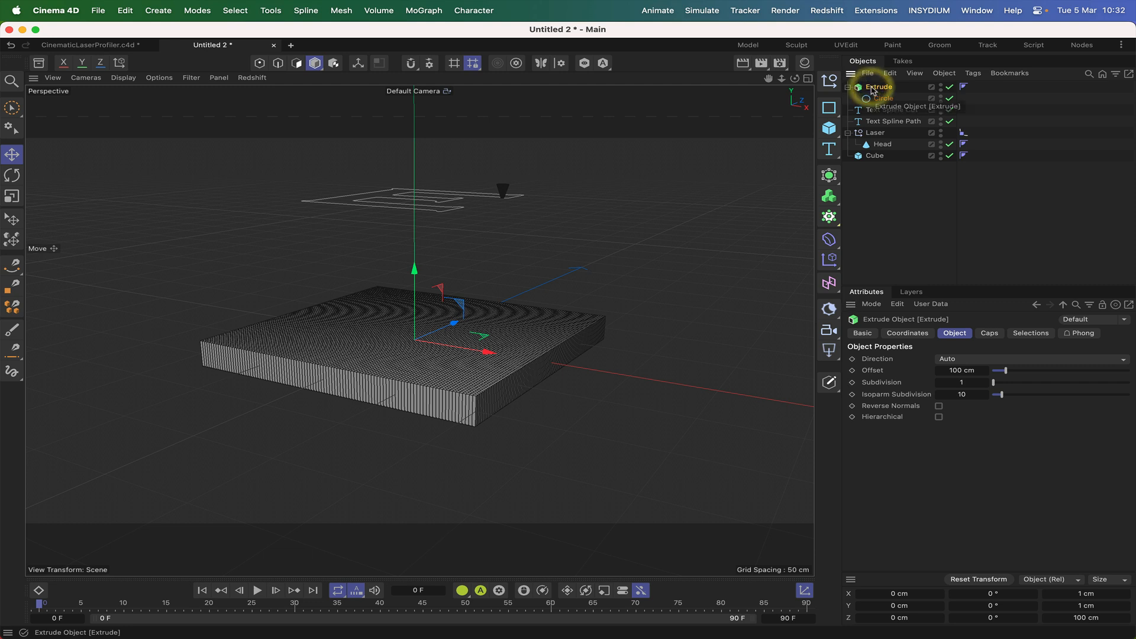
{"action": "left_click_drag", "start_coordinate": [874, 88], "coordinate": [875, 147]}
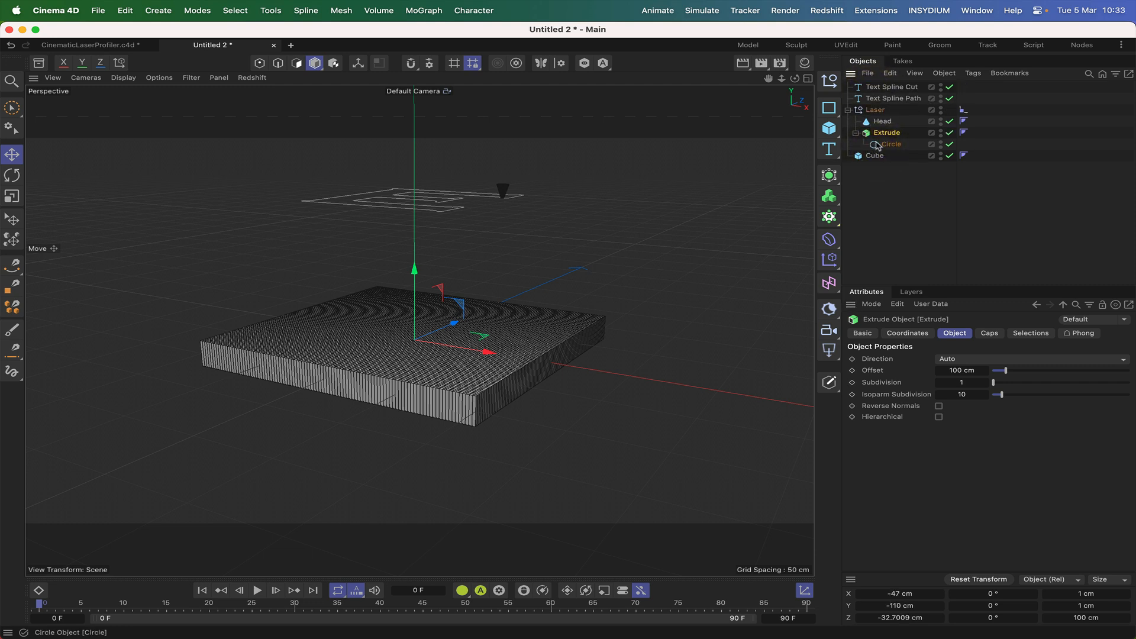
Step: Rename the Extrude object inside the Laser null as Beam
{"action": "double_click", "coordinate": [878, 135]}
{"action": "type", "text": "Be"}
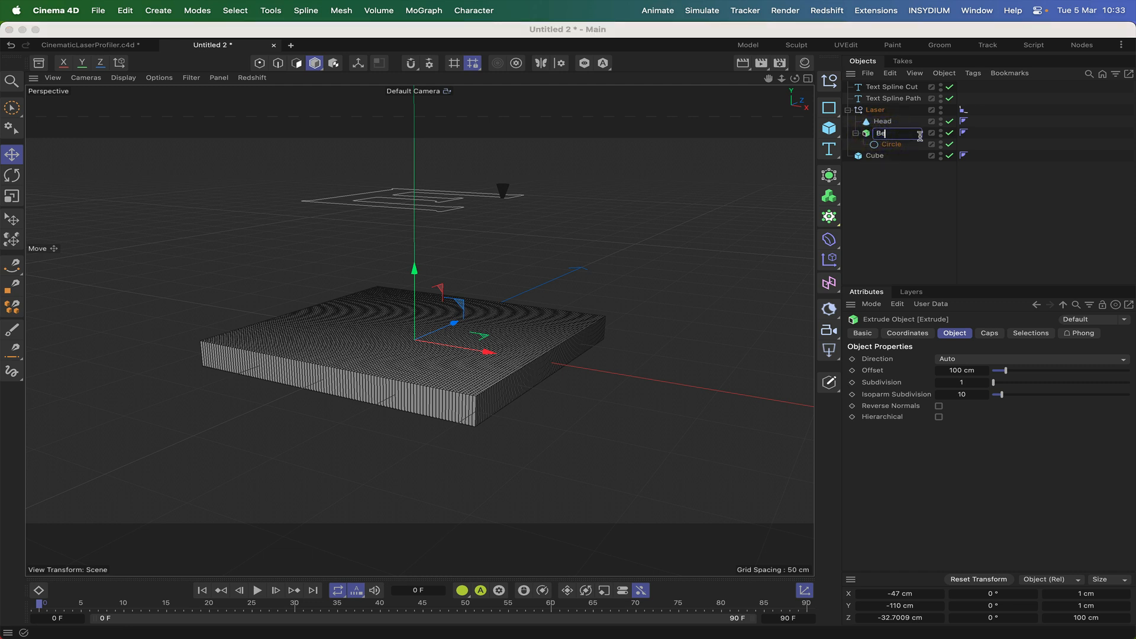
{"action": "type", "text": "am"}
{"action": "key", "text": "Return"}
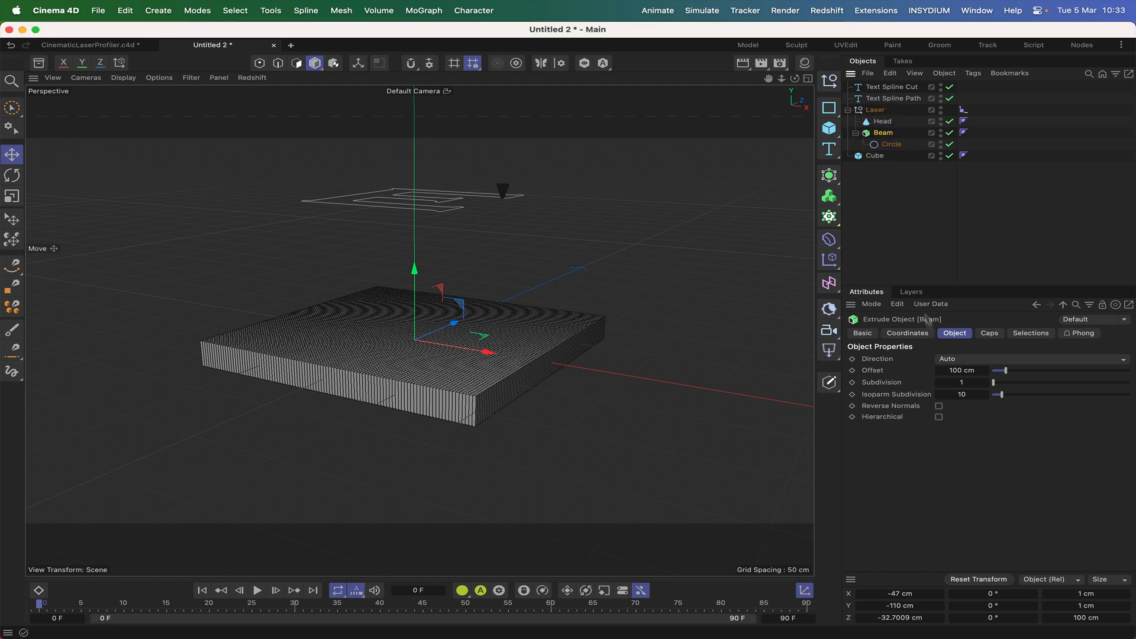
Step: Set the Beam's X, Y and Z position to 0 cm within the Laser null
{"action": "left_click", "coordinate": [916, 332]}
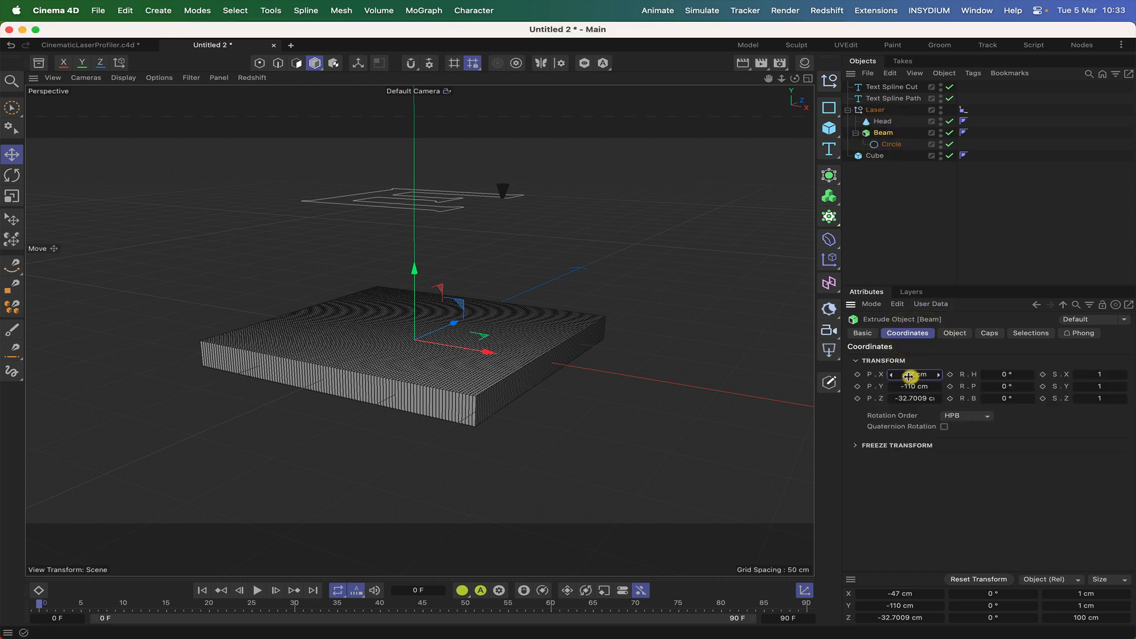
{"action": "key", "text": "0"}
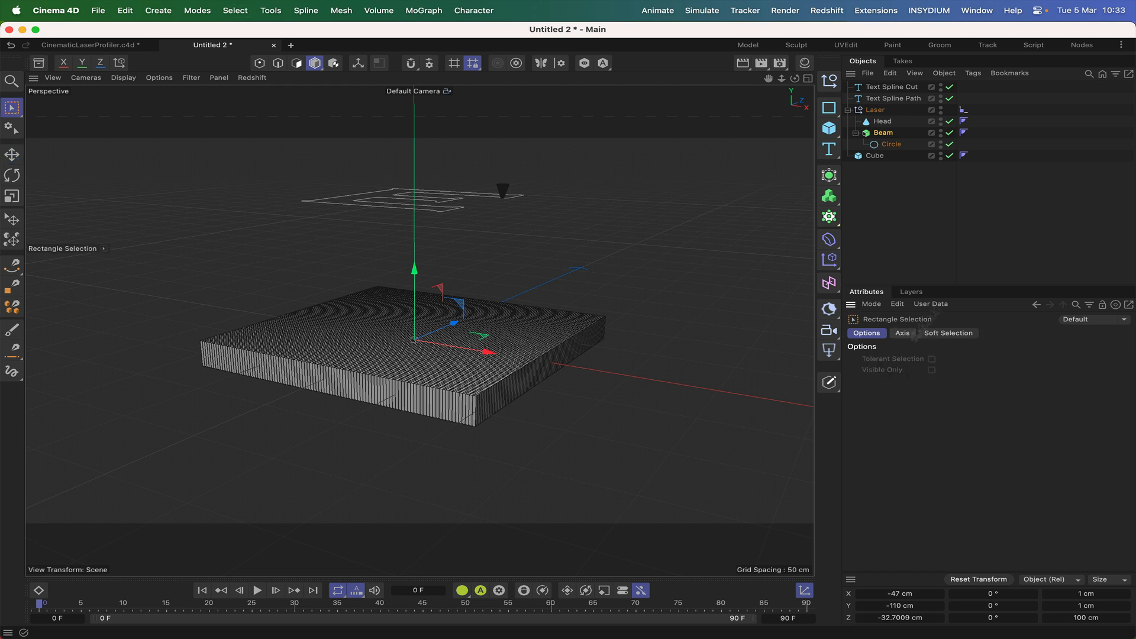
{"action": "left_click", "coordinate": [884, 133]}
{"action": "left_click", "coordinate": [918, 374]}
{"action": "type", "text": "0"}
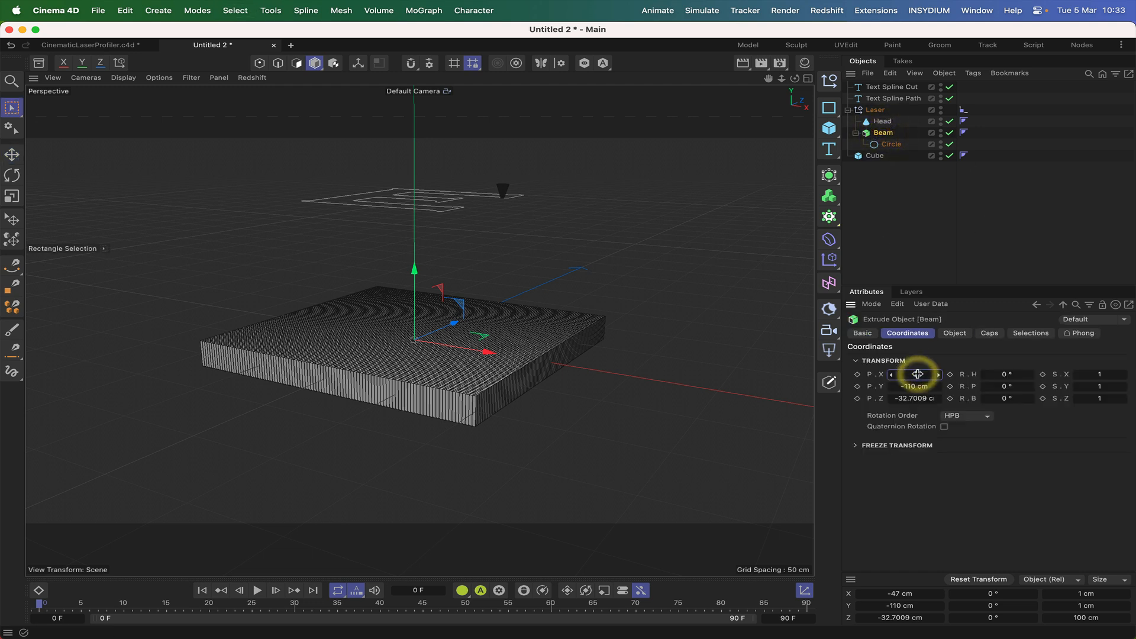
{"action": "key", "text": "Return"}
{"action": "left_click", "coordinate": [904, 388]}
{"action": "type", "text": "0"}
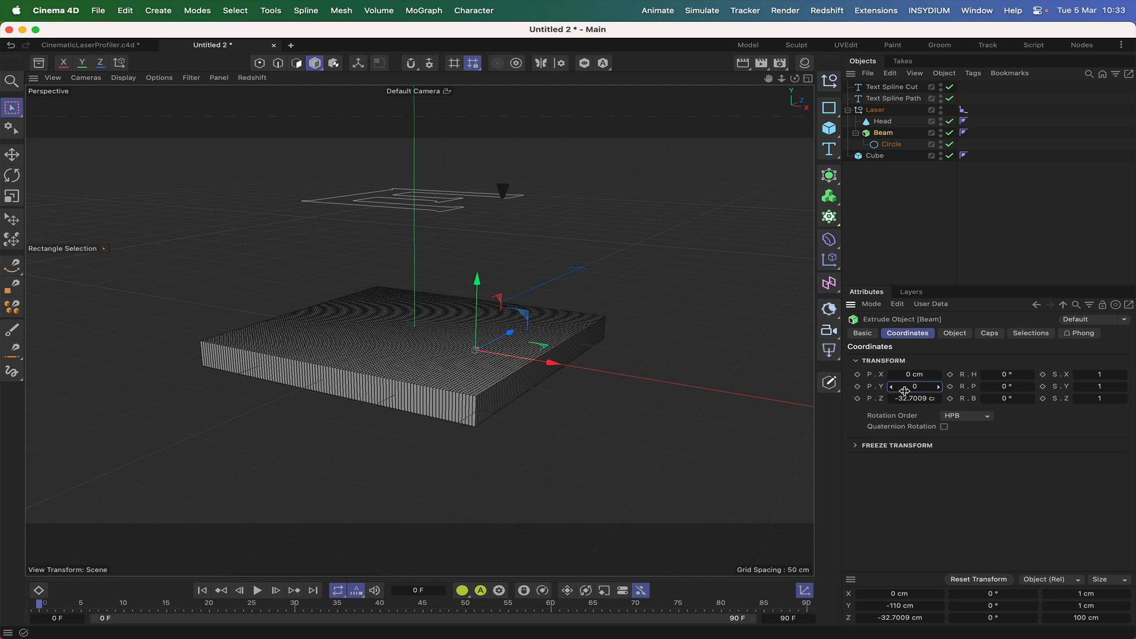
{"action": "key", "text": "Return"}
{"action": "left_click", "coordinate": [907, 398]}
{"action": "type", "text": "0"}
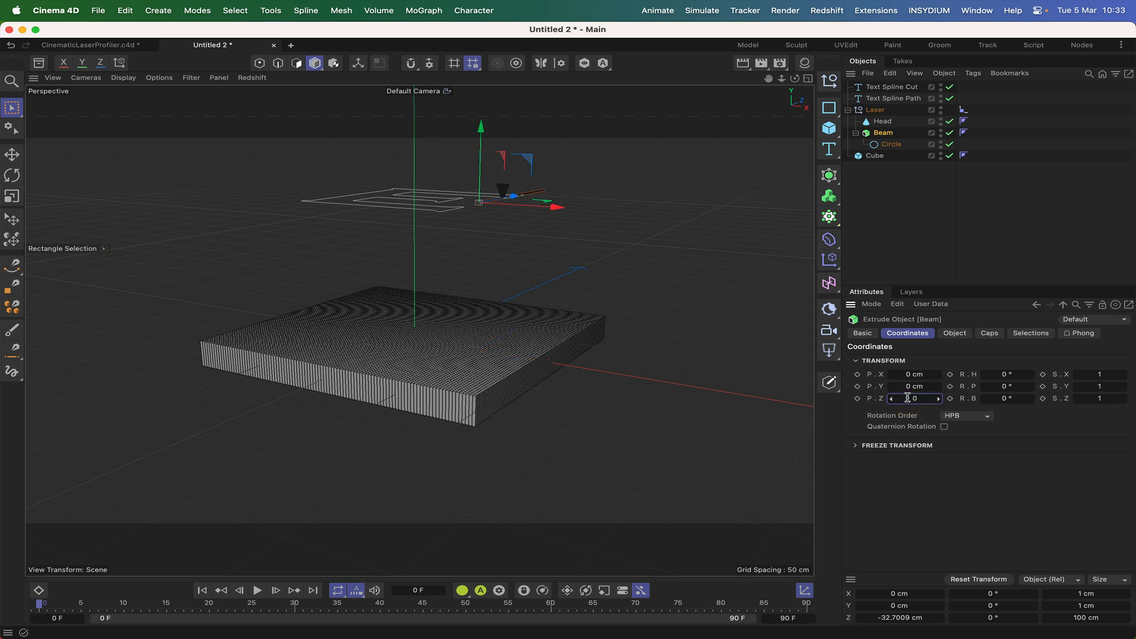
{"action": "key", "text": "Return"}
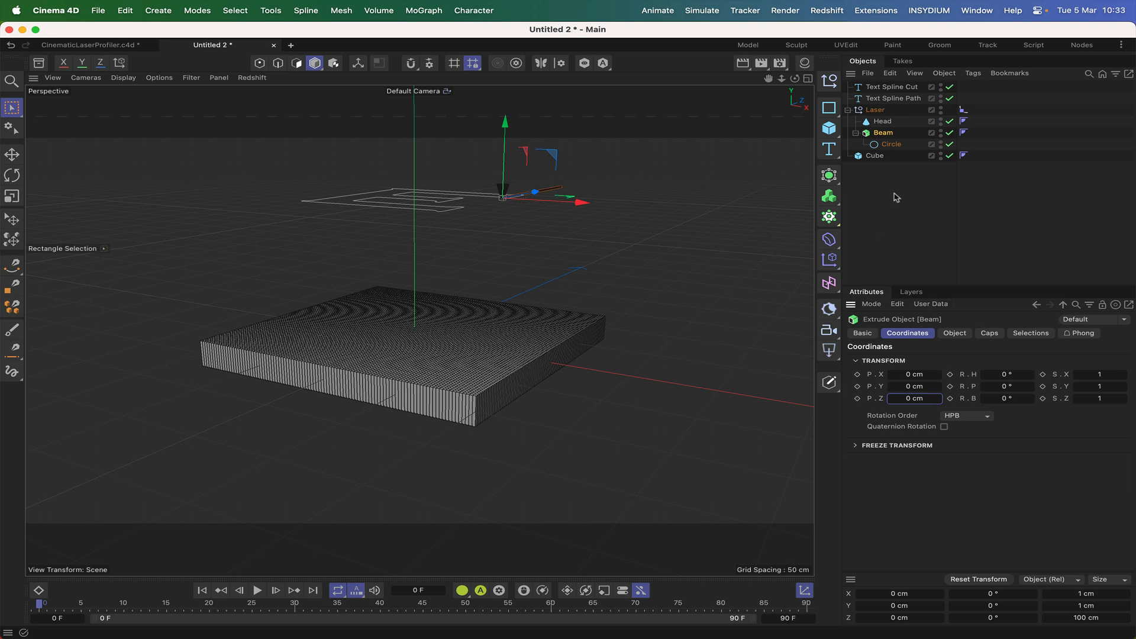
Step: Set the Beam circle's plane to XZ and check where the beam meets the slab in the right view
{"action": "left_click", "coordinate": [884, 132]}
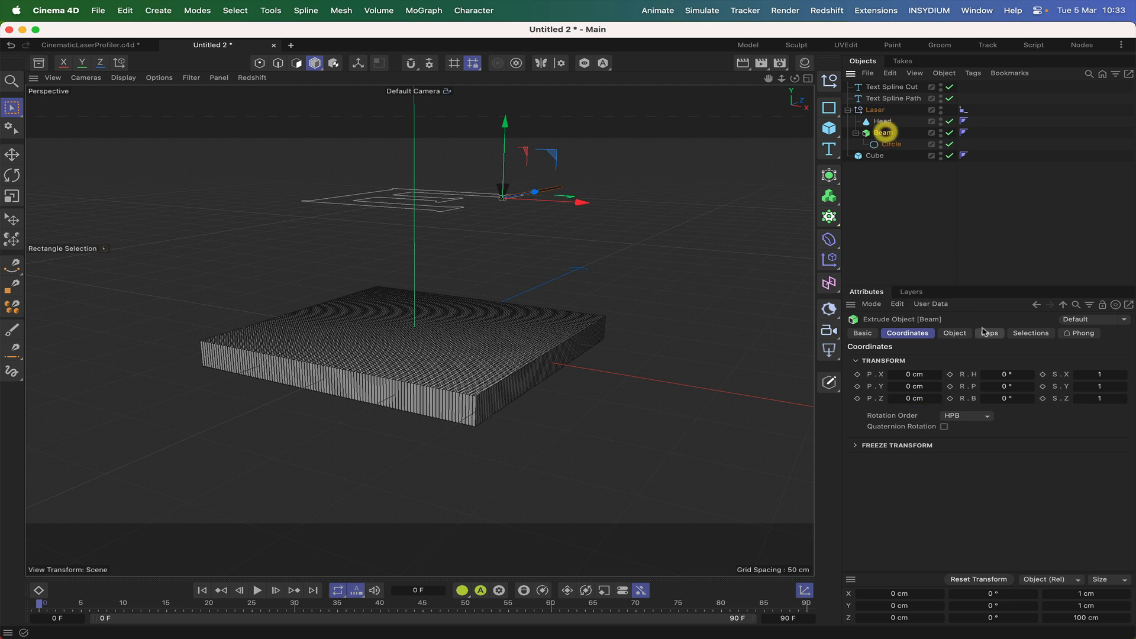
{"action": "left_click", "coordinate": [954, 333]}
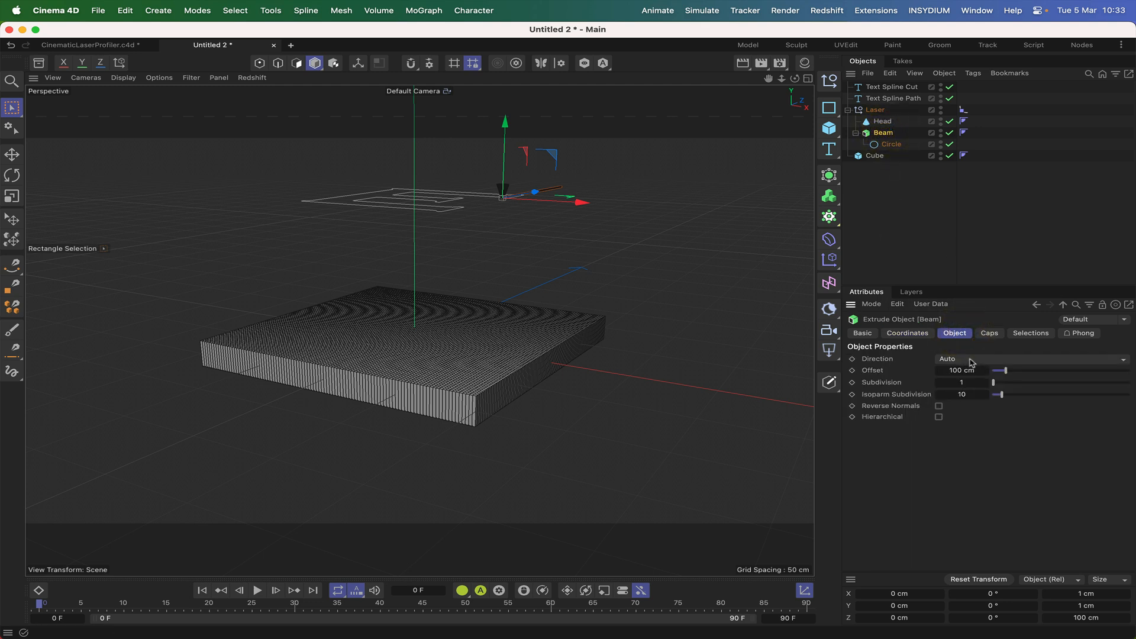
{"action": "left_click", "coordinate": [971, 360]}
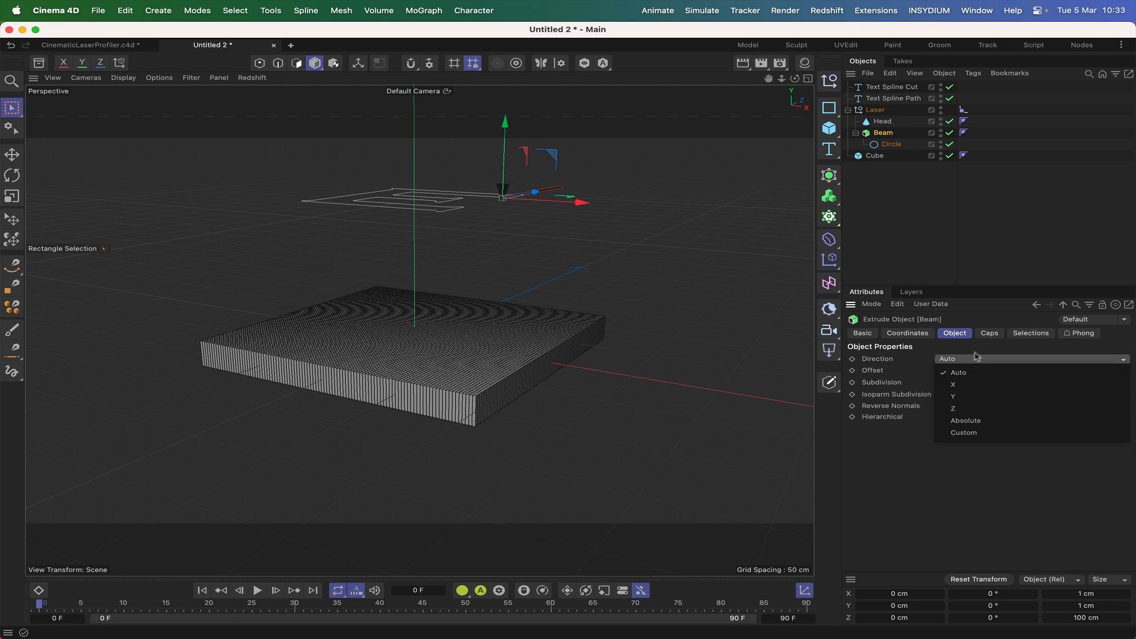
{"action": "left_click", "coordinate": [971, 371]}
{"action": "left_click", "coordinate": [897, 145]}
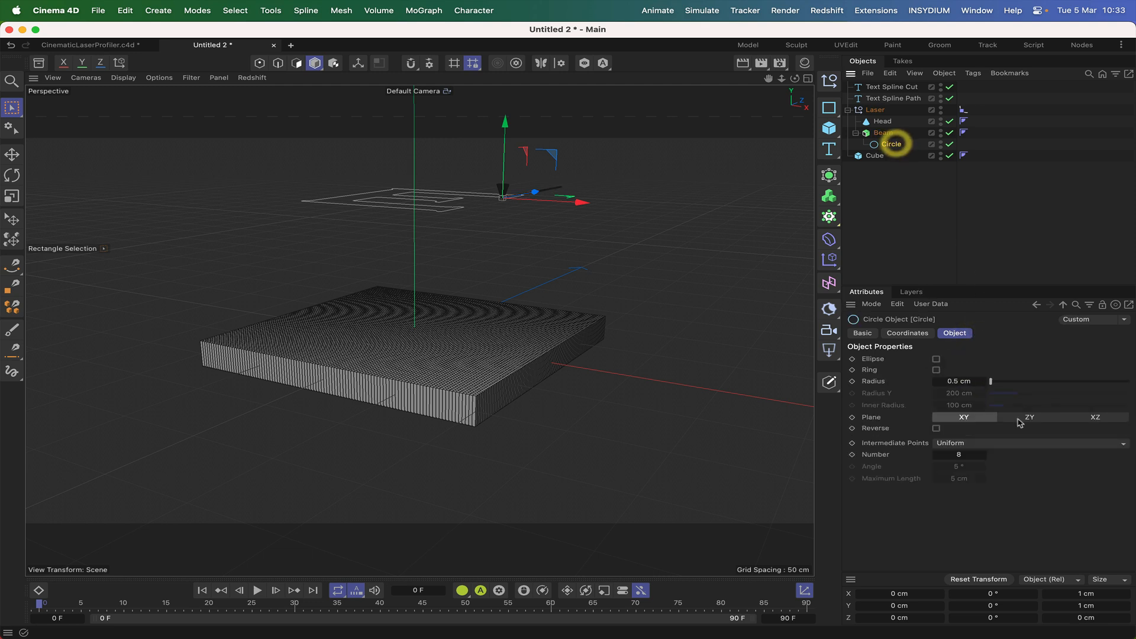
{"action": "left_click", "coordinate": [1095, 418]}
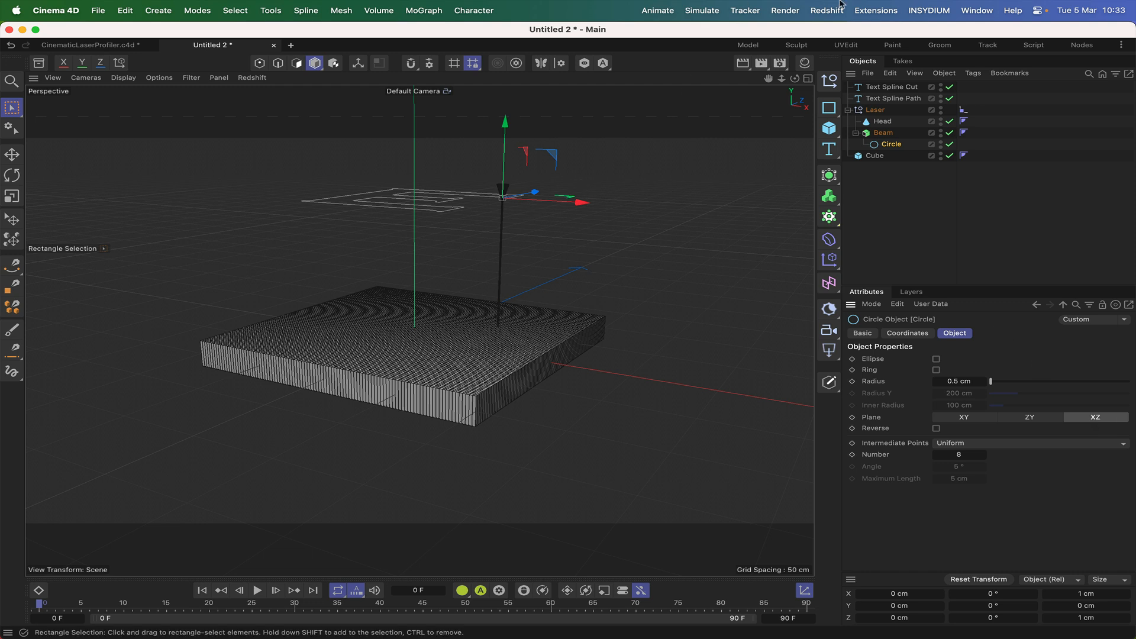
{"action": "key", "text": "F3"}
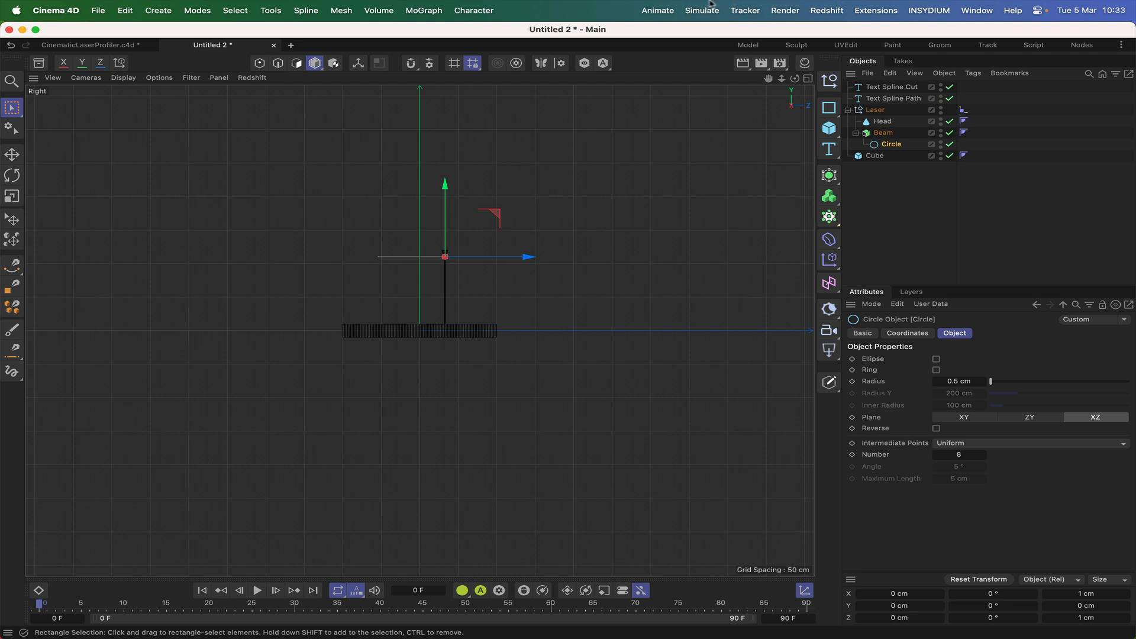
{"action": "scroll", "coordinate": [420, 330], "scroll_direction": "up", "scroll_amount": 9}
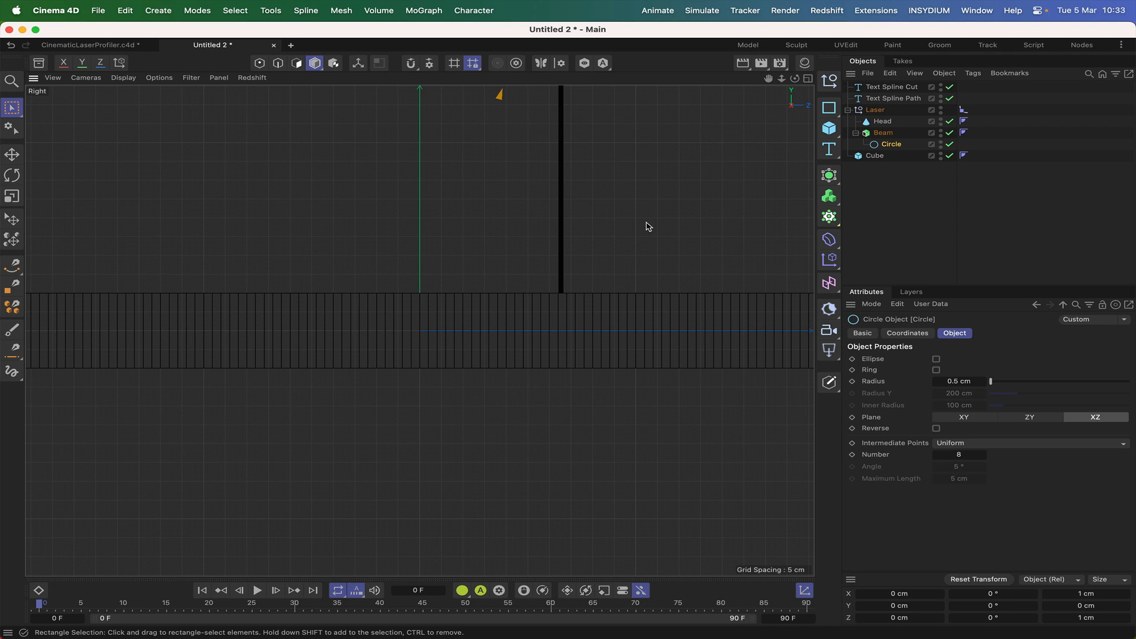
{"action": "key", "text": "F1"}
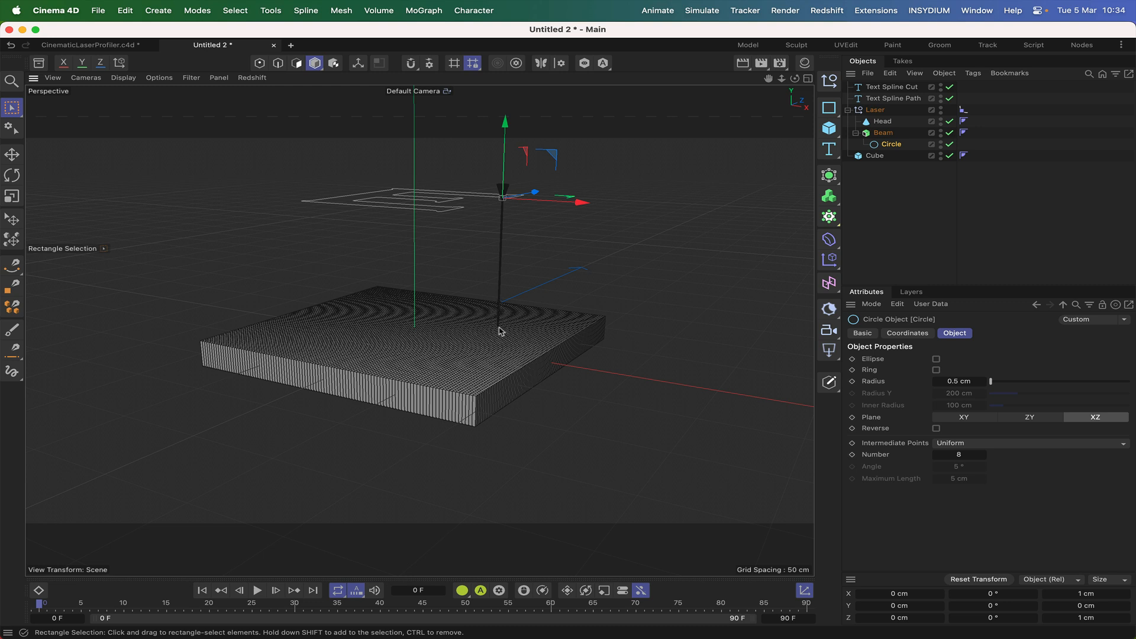
Step: Add a sphere primitive with its type set to Hemisphere and its radius to 1.5 cm
{"action": "left_click", "coordinate": [829, 128]}
{"action": "left_click", "coordinate": [961, 187]}
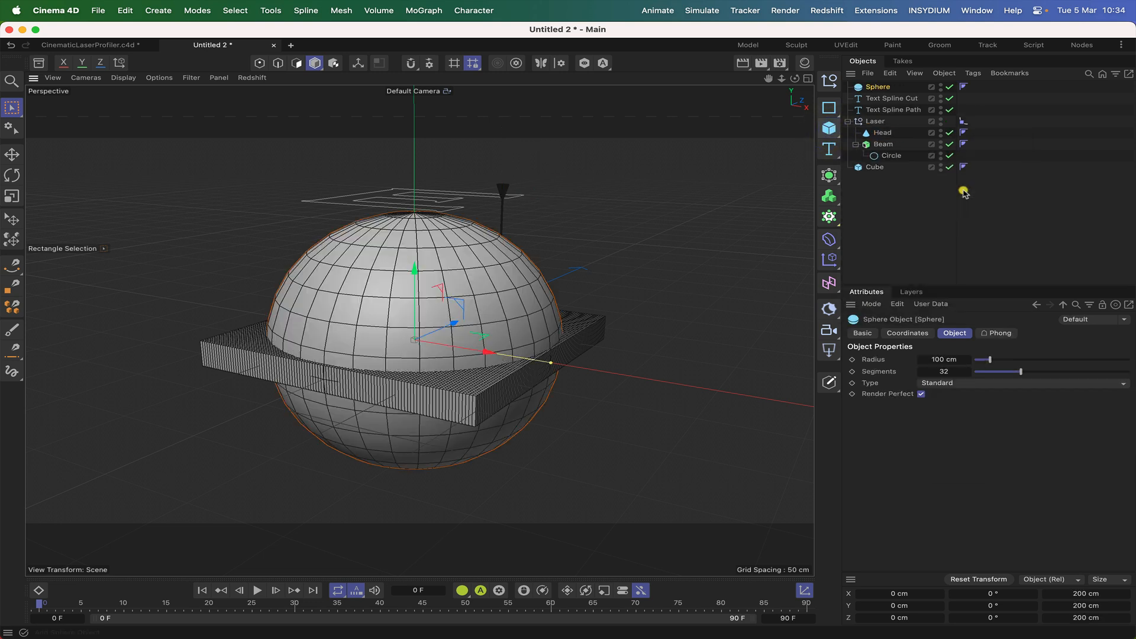
{"action": "left_click", "coordinate": [952, 386]}
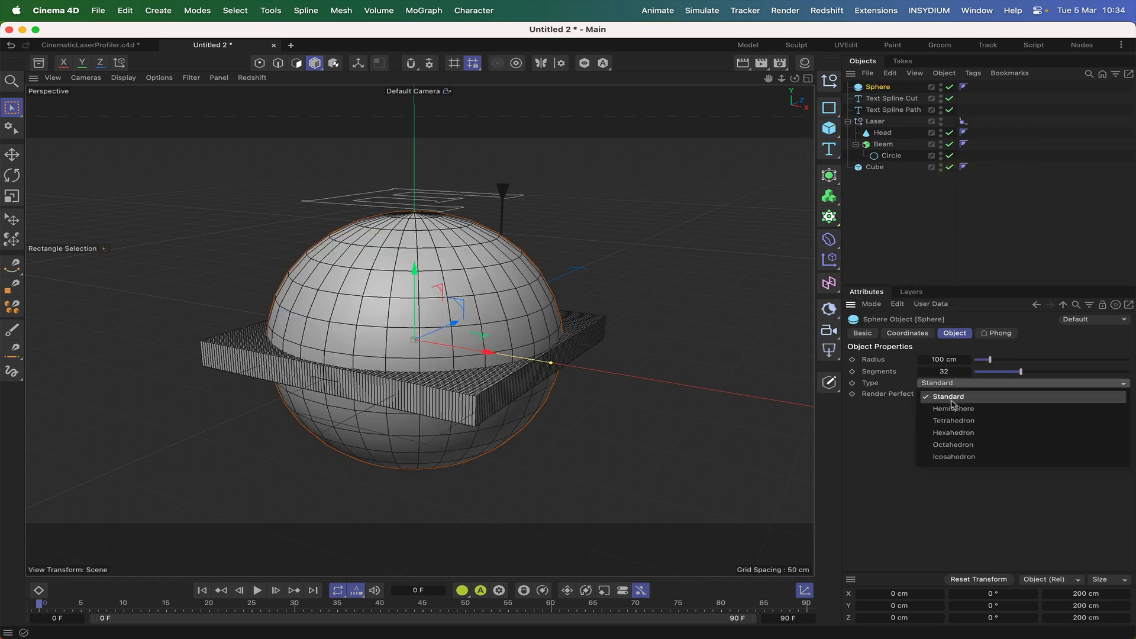
{"action": "left_click", "coordinate": [955, 406]}
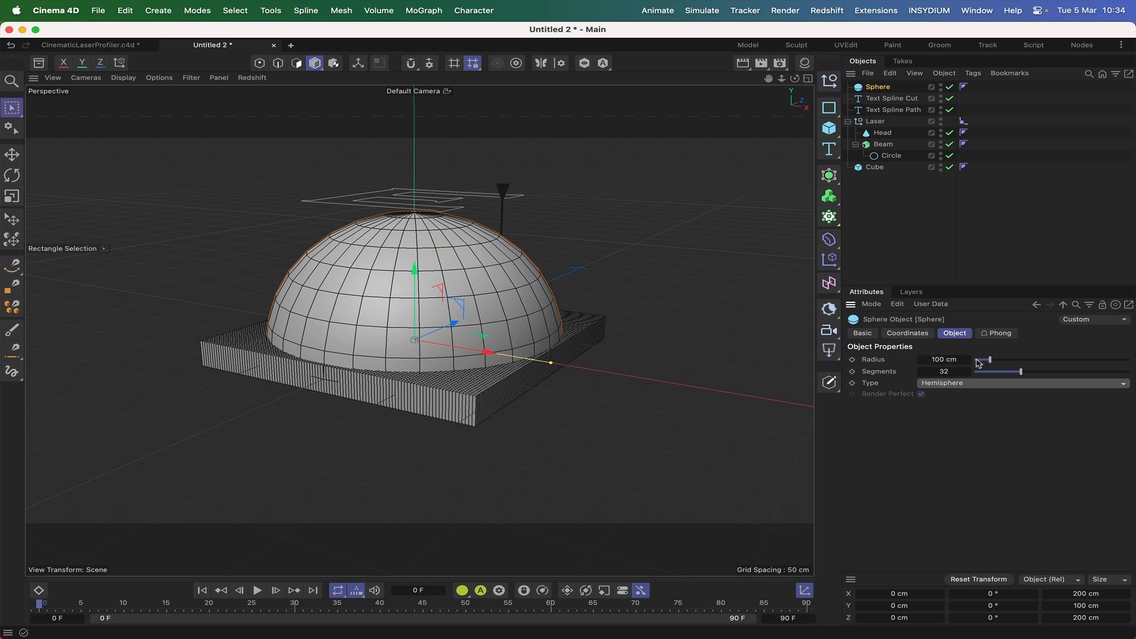
{"action": "left_click", "coordinate": [936, 360]}
{"action": "type", "text": "1.5"}
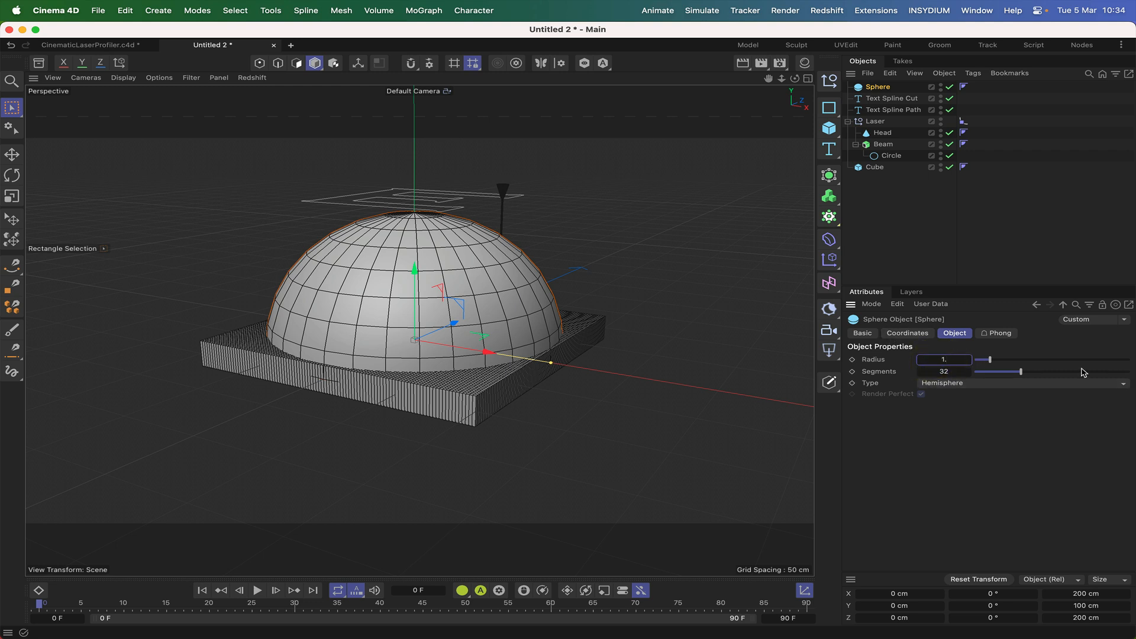
{"action": "key", "text": "Return"}
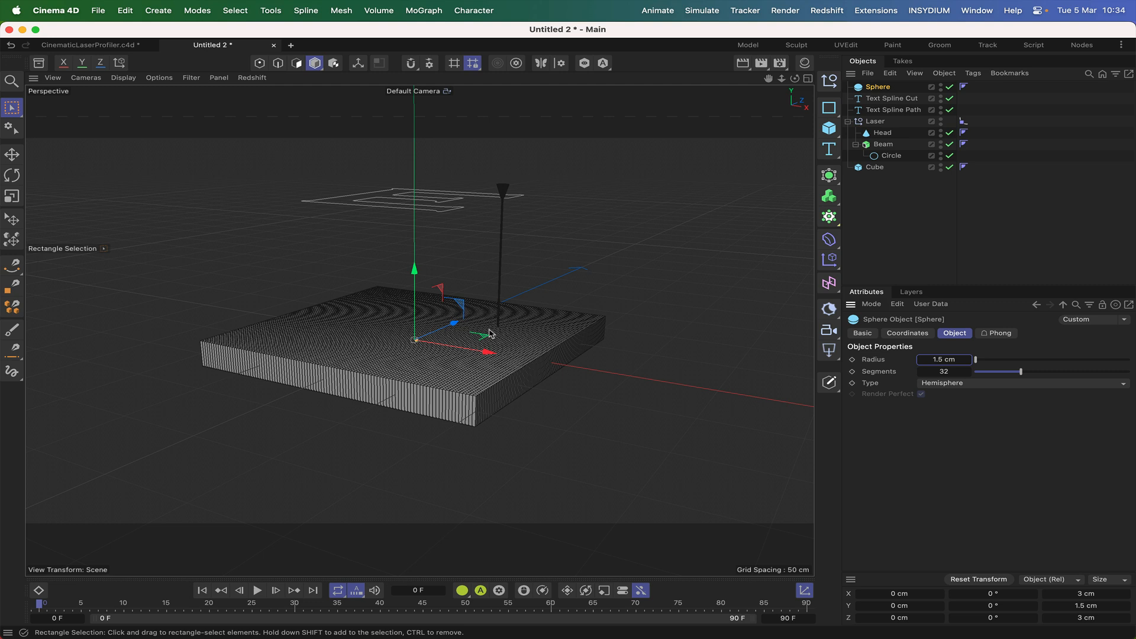
Step: Nest the sphere inside the Laser null between Head and Beam and set its X and Z position to 0 cm
{"action": "left_click_drag", "start_coordinate": [878, 87], "coordinate": [886, 139]}
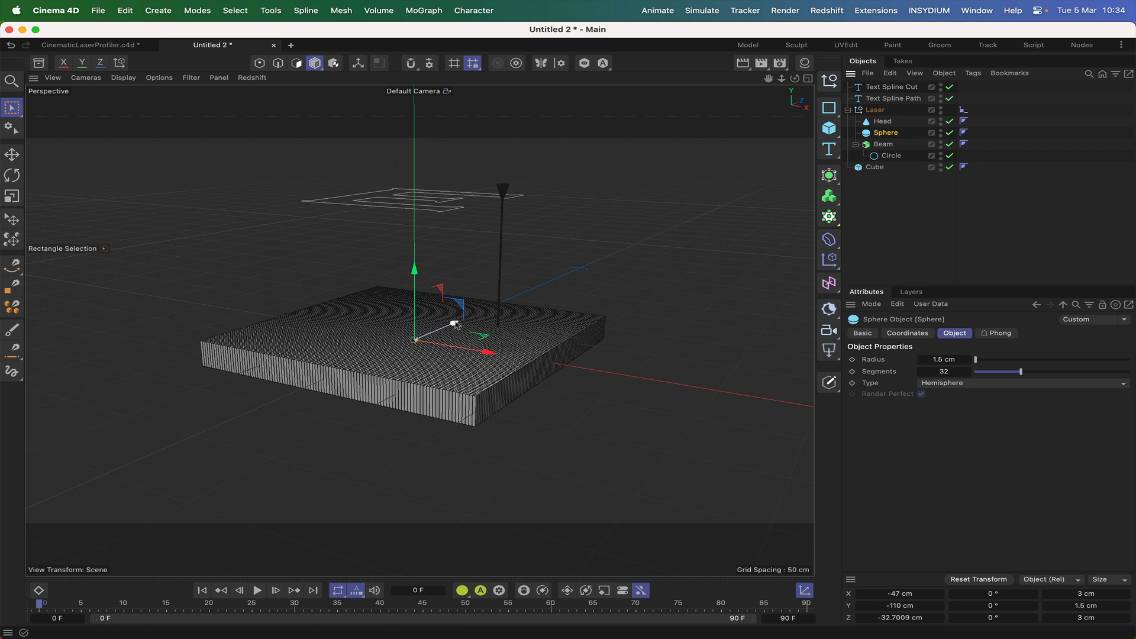
{"action": "left_click", "coordinate": [898, 334]}
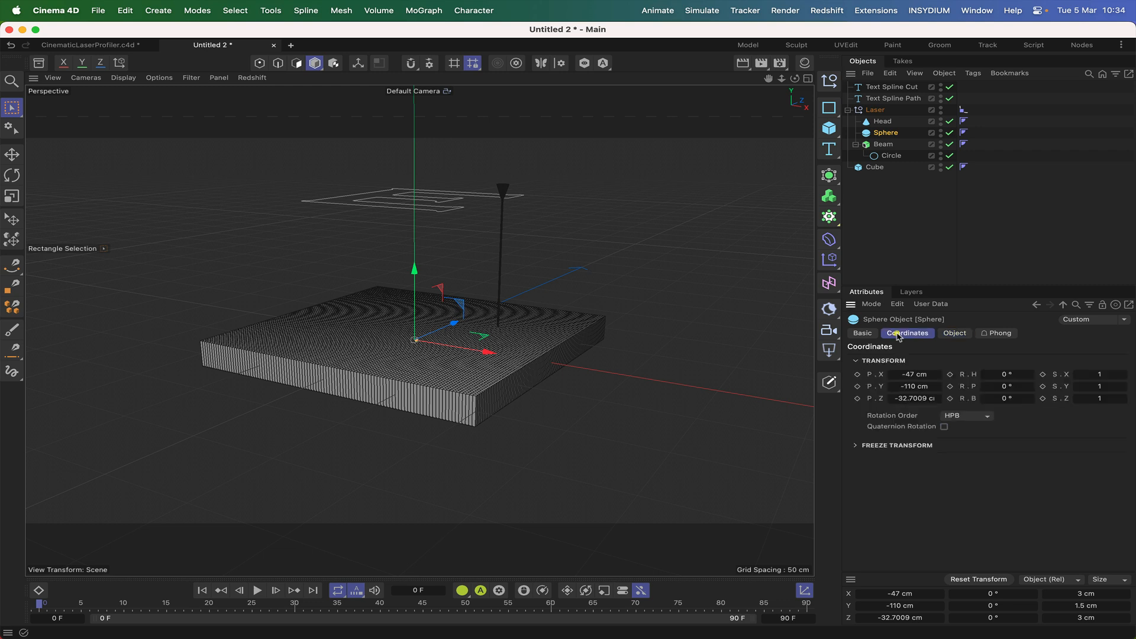
{"action": "double_click", "coordinate": [909, 374]}
{"action": "type", "text": "0"}
{"action": "key", "text": "Return"}
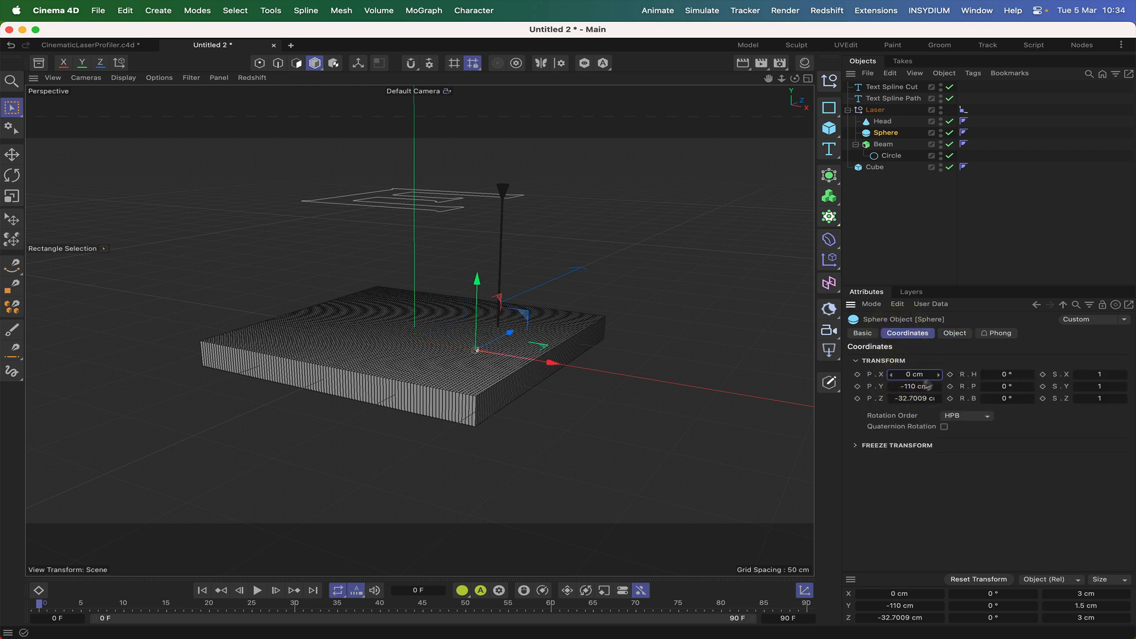
{"action": "double_click", "coordinate": [913, 397]}
{"action": "type", "text": "0"}
{"action": "key", "text": "Return"}
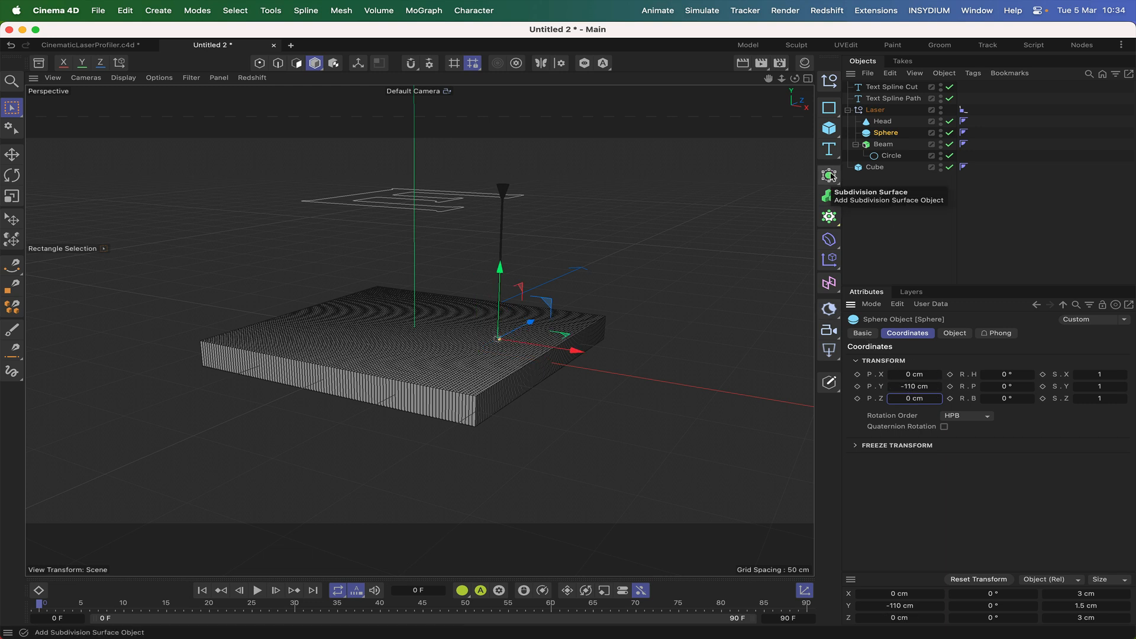
Step: Set the sphere's Y position to -100 cm to place it on the slab's top surface
{"action": "key", "text": "F3"}
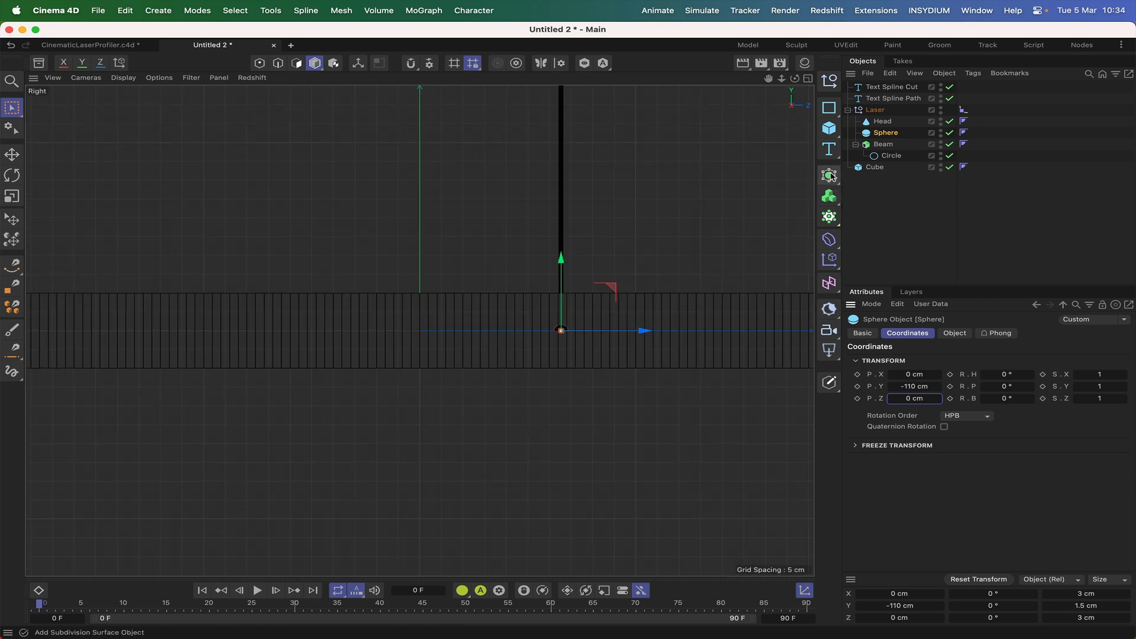
{"action": "double_click", "coordinate": [915, 387]}
{"action": "type", "text": "-"}
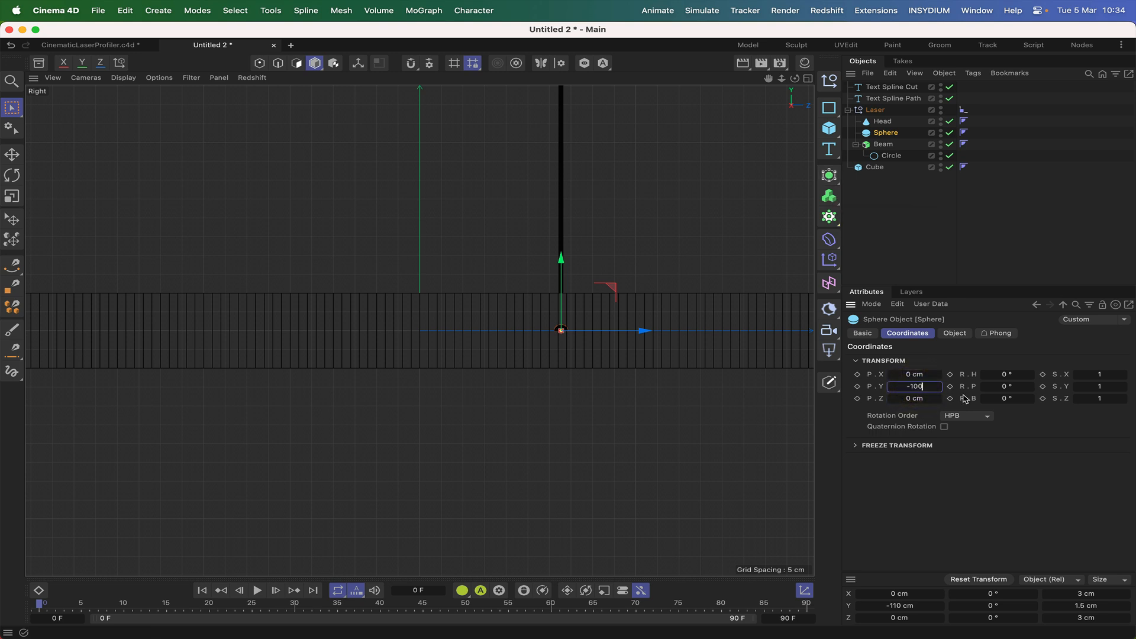
{"action": "type", "text": "100"}
{"action": "key", "text": "Return"}
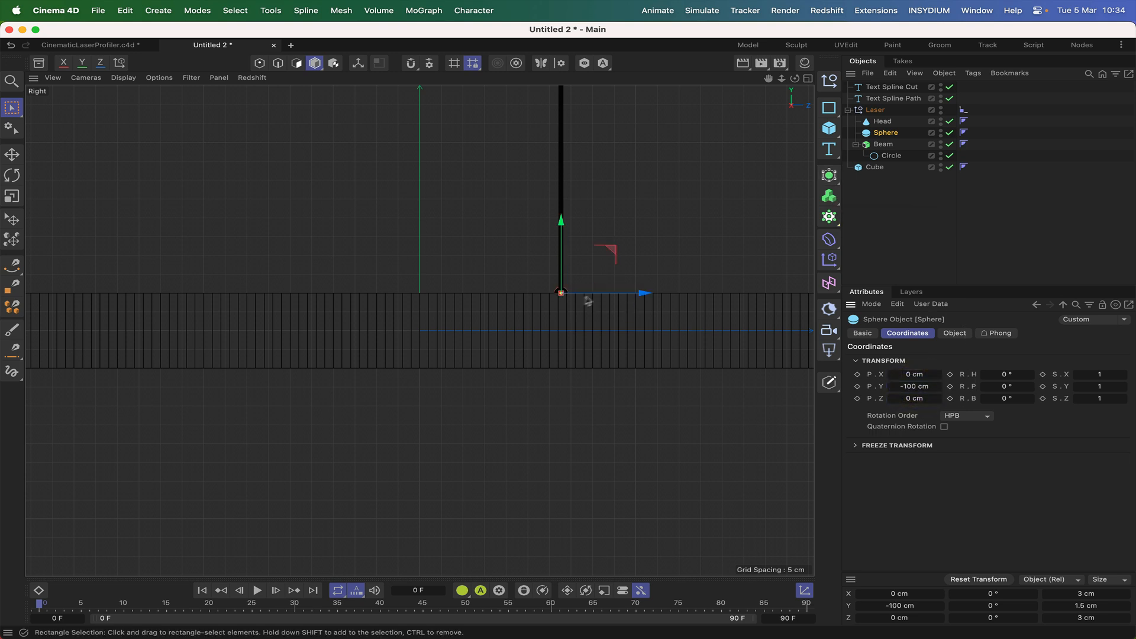
Step: Inspect the hemisphere at the beam's lower end and convert it into an editable polygon object
{"action": "right_click_drag", "start_coordinate": [769, 79], "coordinate": [829, 78]}
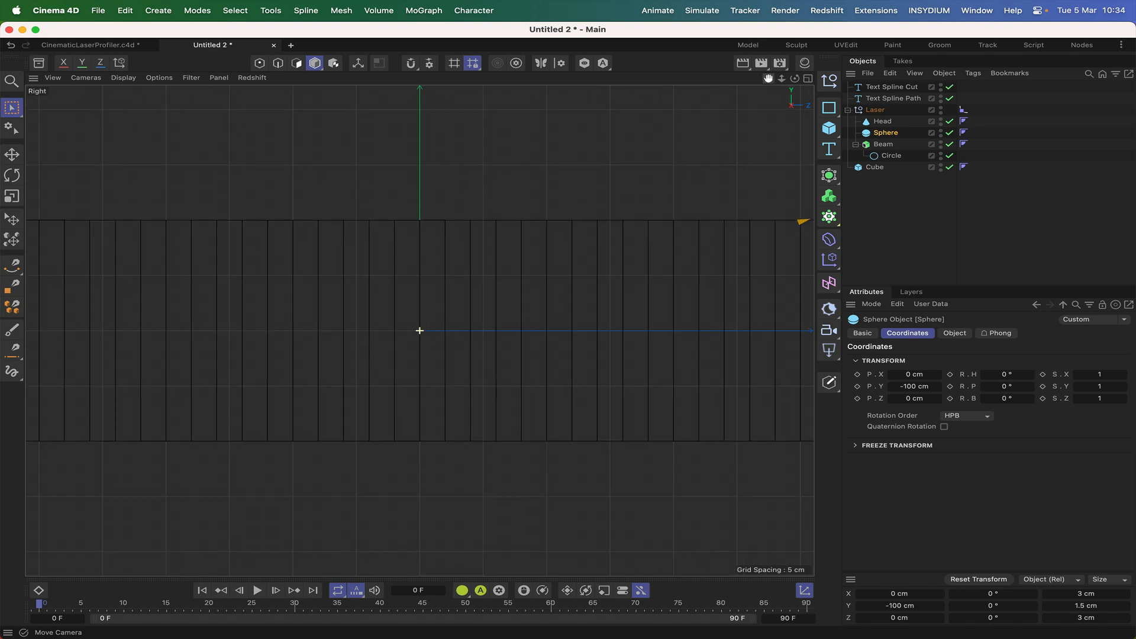
{"action": "scroll", "coordinate": [419, 331], "scroll_direction": "up", "scroll_amount": 10}
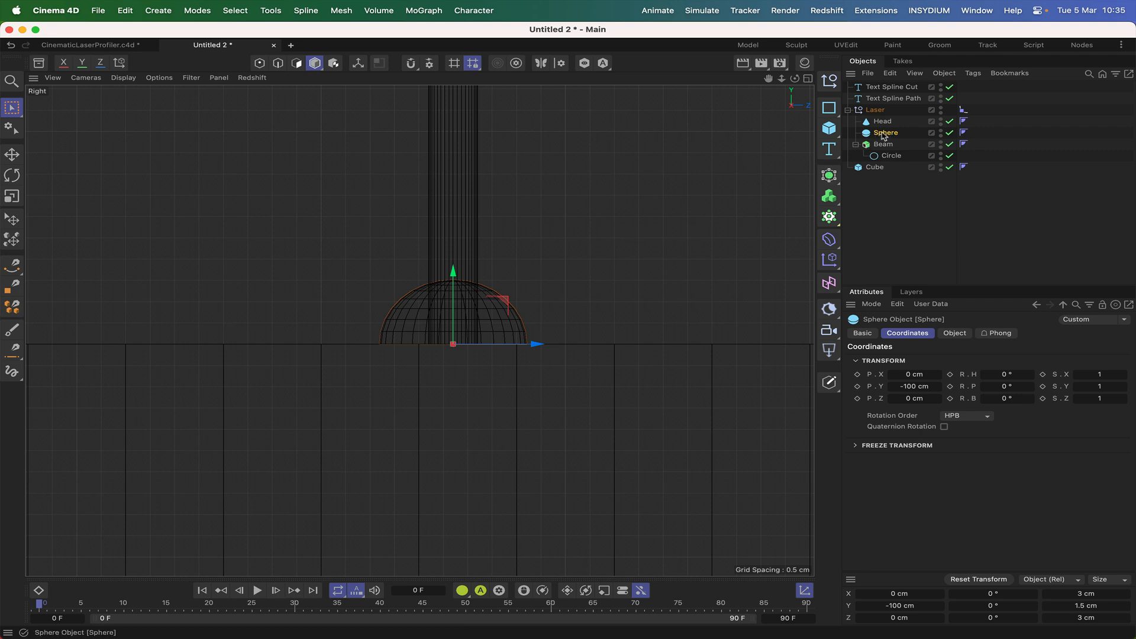
{"action": "key", "text": "c"}
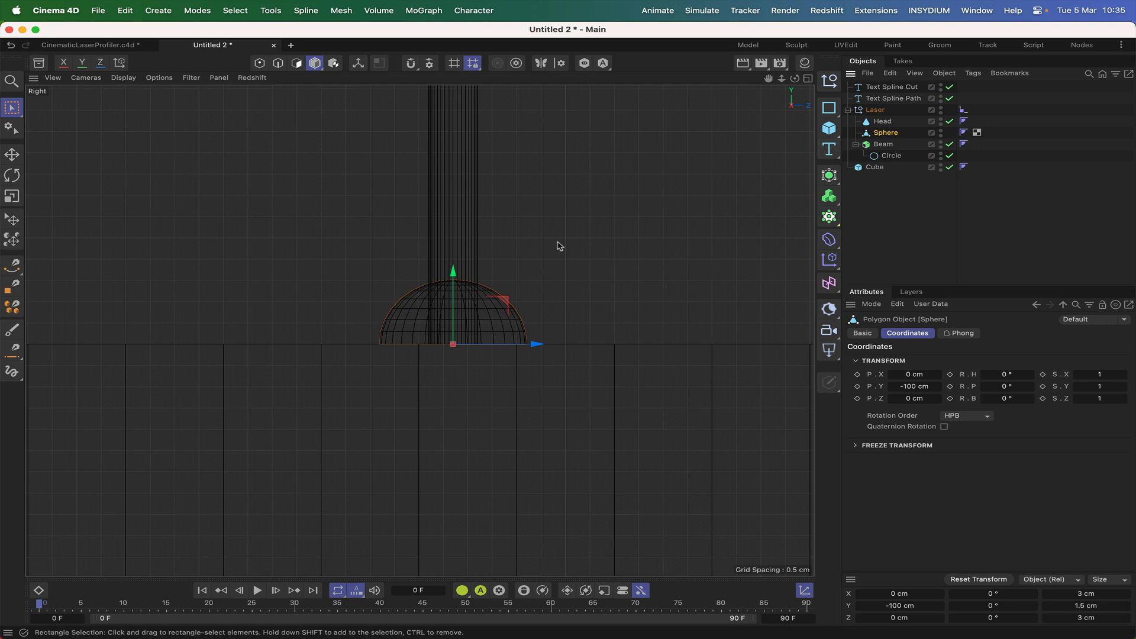
{"action": "key", "text": "F1"}
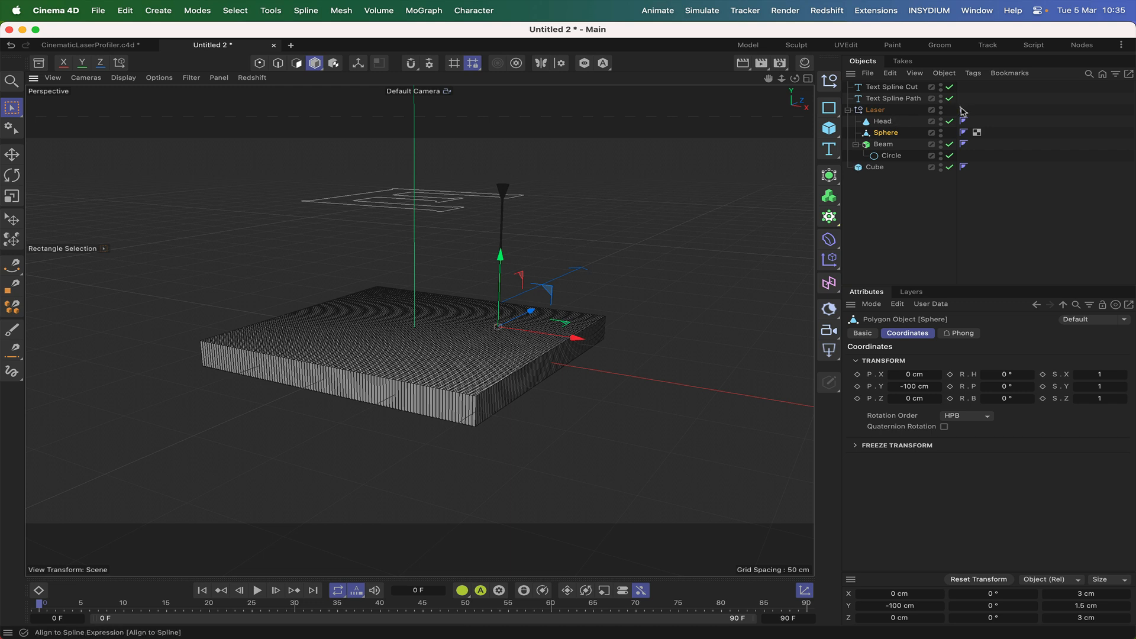
Step: Scrub the Laser's Align to Spline position to test its travel, and convert the Cube slab into an editable polygon object
{"action": "left_click", "coordinate": [963, 110]}
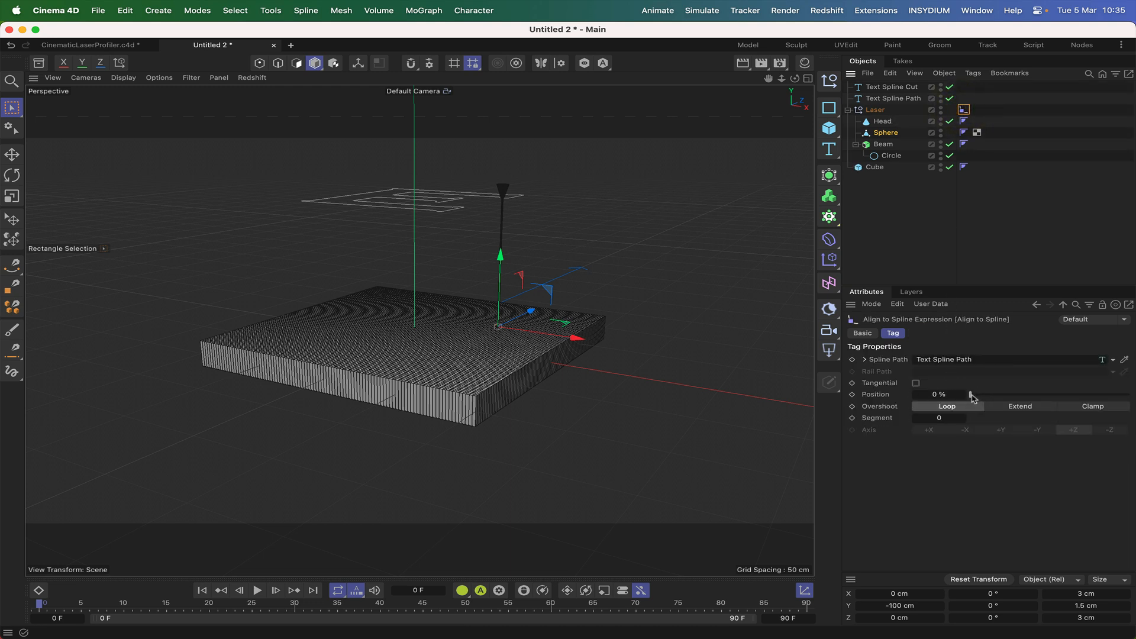
{"action": "left_click_drag", "start_coordinate": [971, 397], "coordinate": [961, 395]}
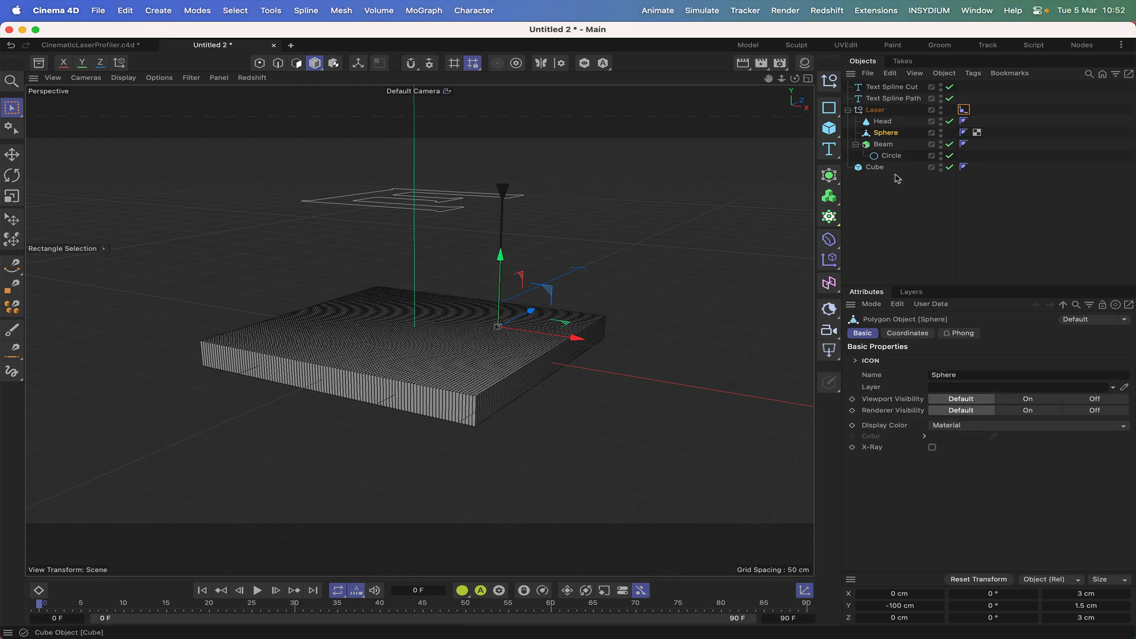
{"action": "left_click", "coordinate": [875, 168]}
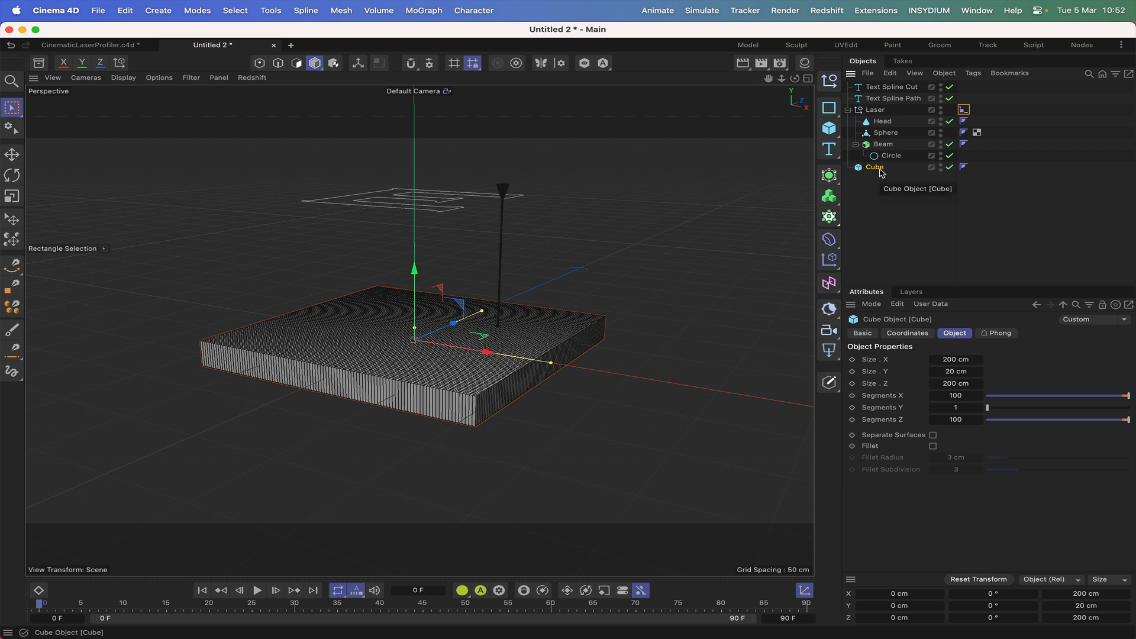
{"action": "key", "text": "c"}
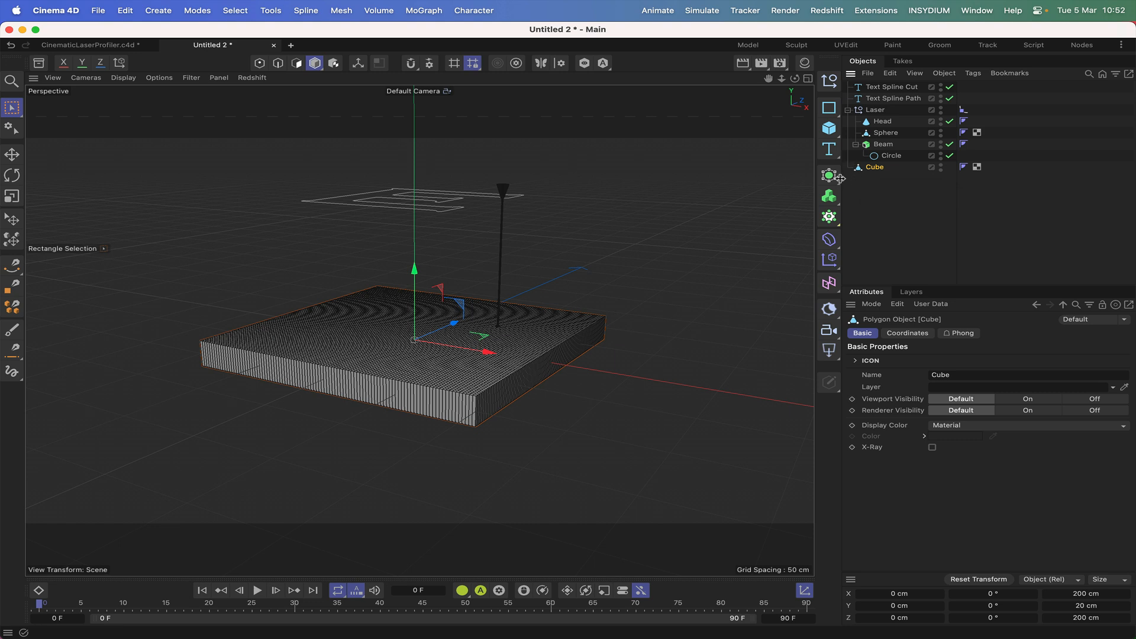
Step: Add a rectangle spline and arrange it with Text Spline Cut directly beneath the Cube in the object hierarchy, Rectangle above the text
{"action": "left_click", "coordinate": [830, 112]}
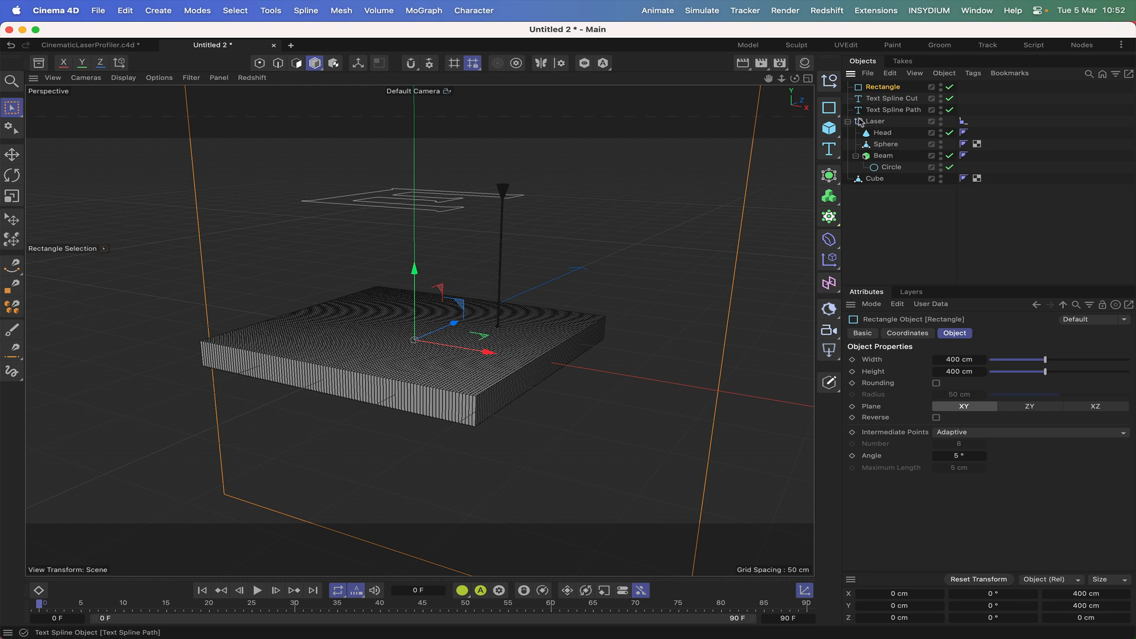
{"action": "left_click_drag", "start_coordinate": [890, 102], "coordinate": [872, 194]}
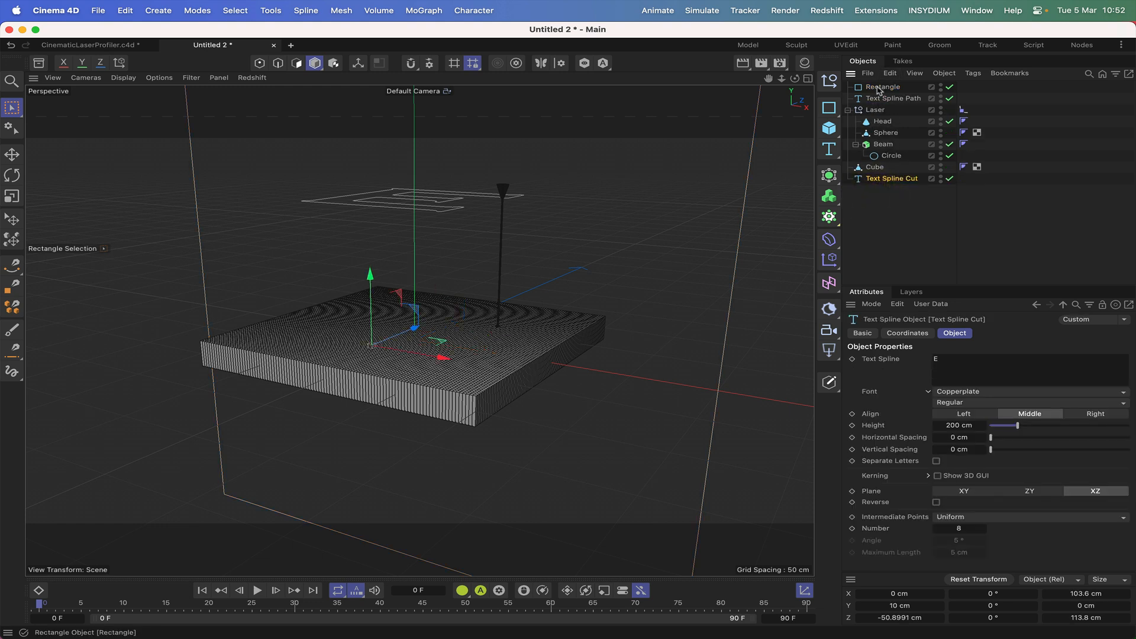
{"action": "left_click_drag", "start_coordinate": [879, 88], "coordinate": [878, 175]}
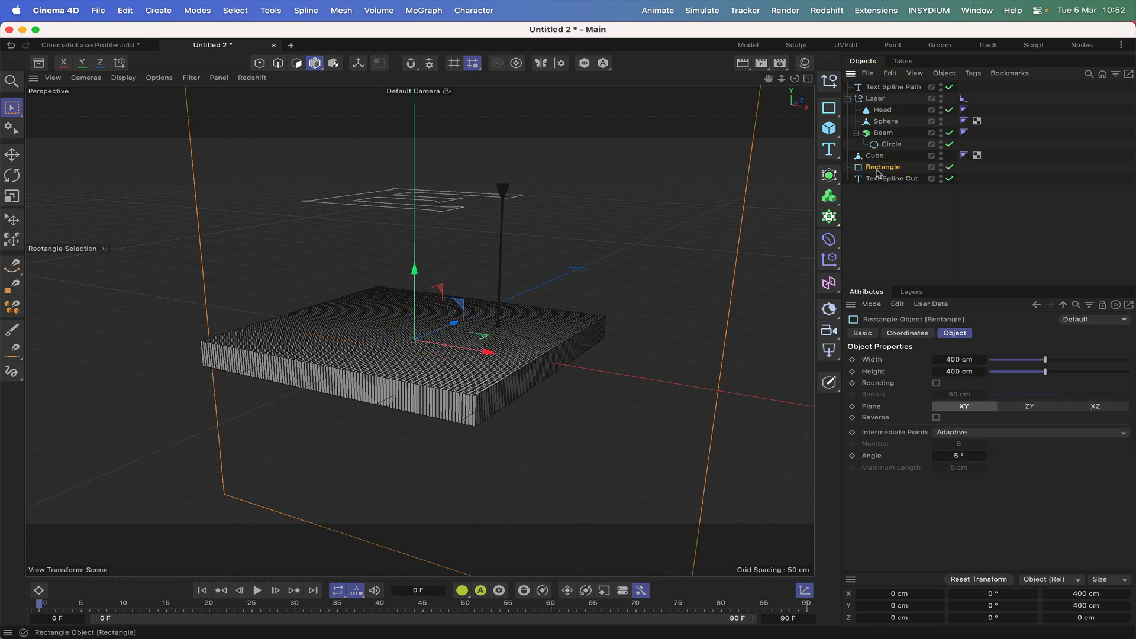
Step: Set the Rectangle spline's width to 1 cm and its height to 50 cm
{"action": "left_click", "coordinate": [960, 361]}
{"action": "type", "text": "1"}
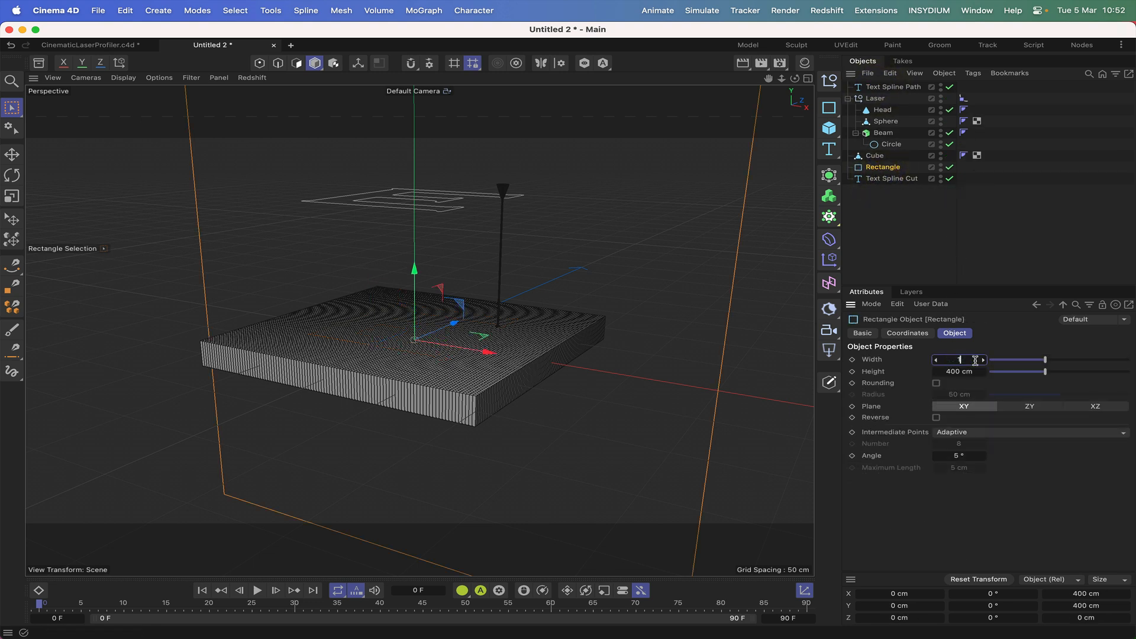
{"action": "key", "text": "Return"}
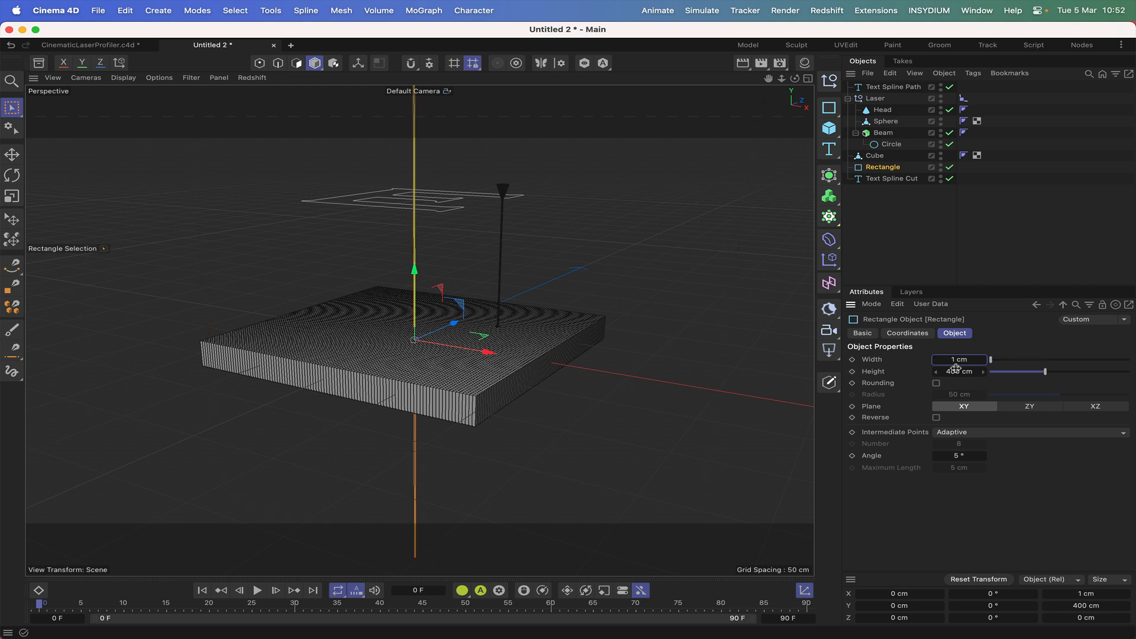
{"action": "left_click", "coordinate": [956, 372]}
{"action": "type", "text": "50"}
{"action": "key", "text": "Return"}
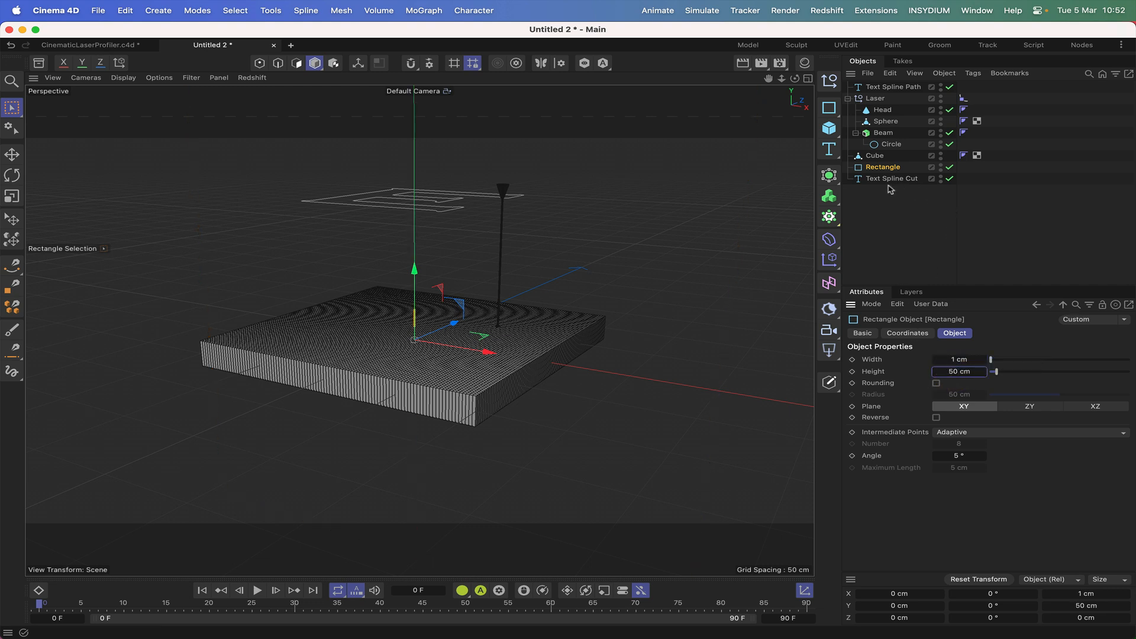
Step: Create a Sweep from both Rectangle and Text Spline Cut, using the rectangle as the profile
{"action": "left_click_drag", "start_coordinate": [888, 187], "coordinate": [880, 166]}
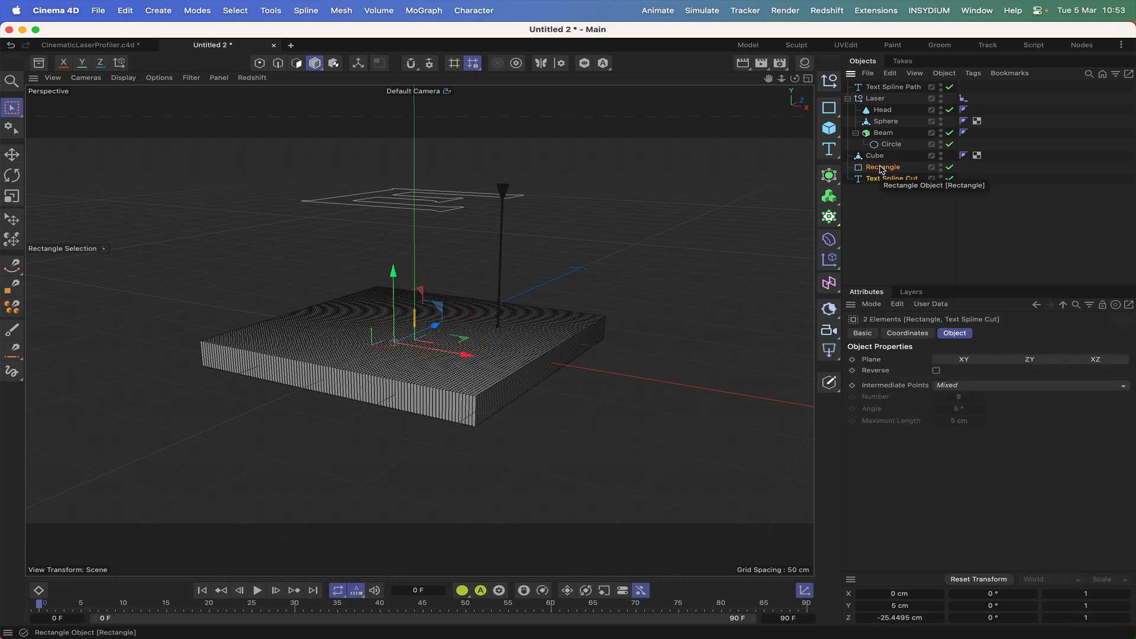
{"action": "left_click", "coordinate": [832, 177]}
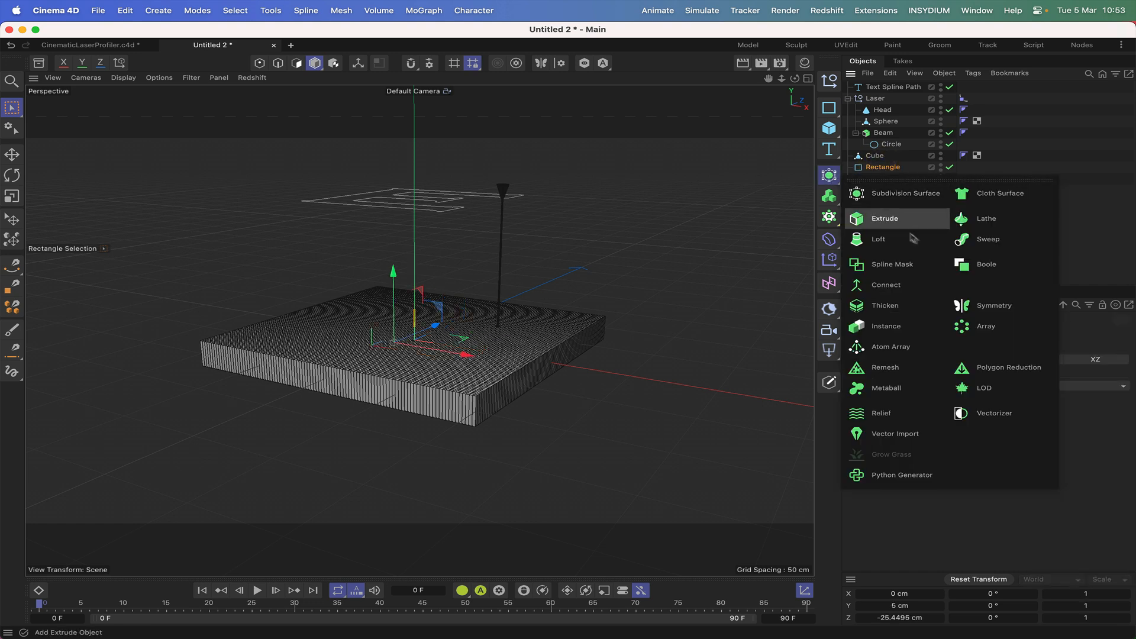
{"action": "left_click", "coordinate": [979, 246]}
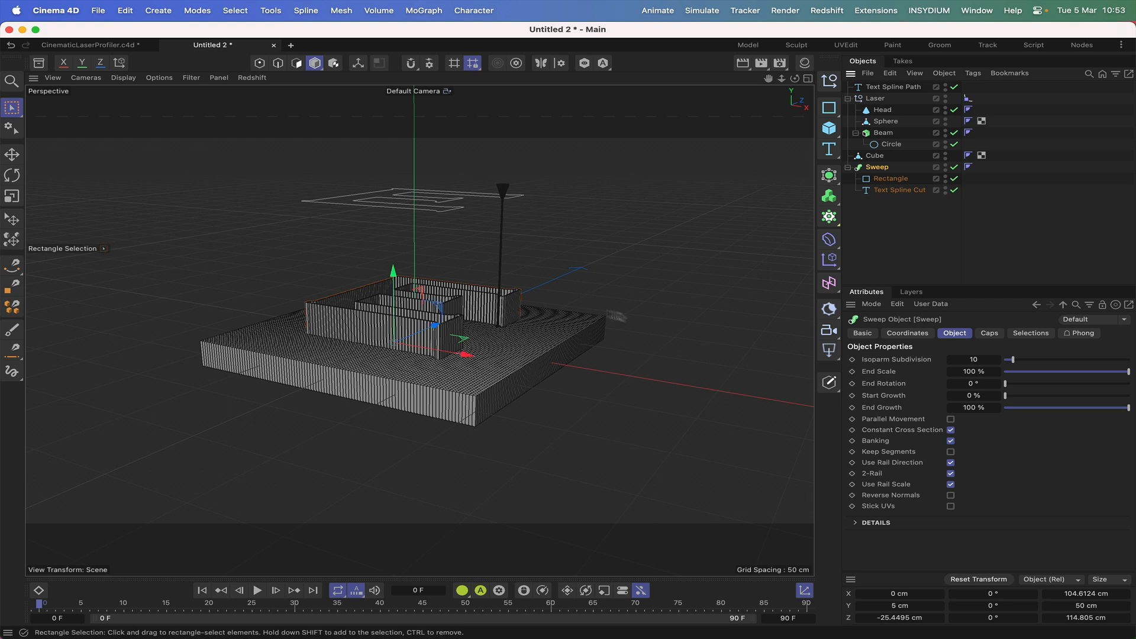
Step: Lower the Sweep to a Y position of about -18.5 cm so that it passes through the slab
{"action": "left_click", "coordinate": [878, 172]}
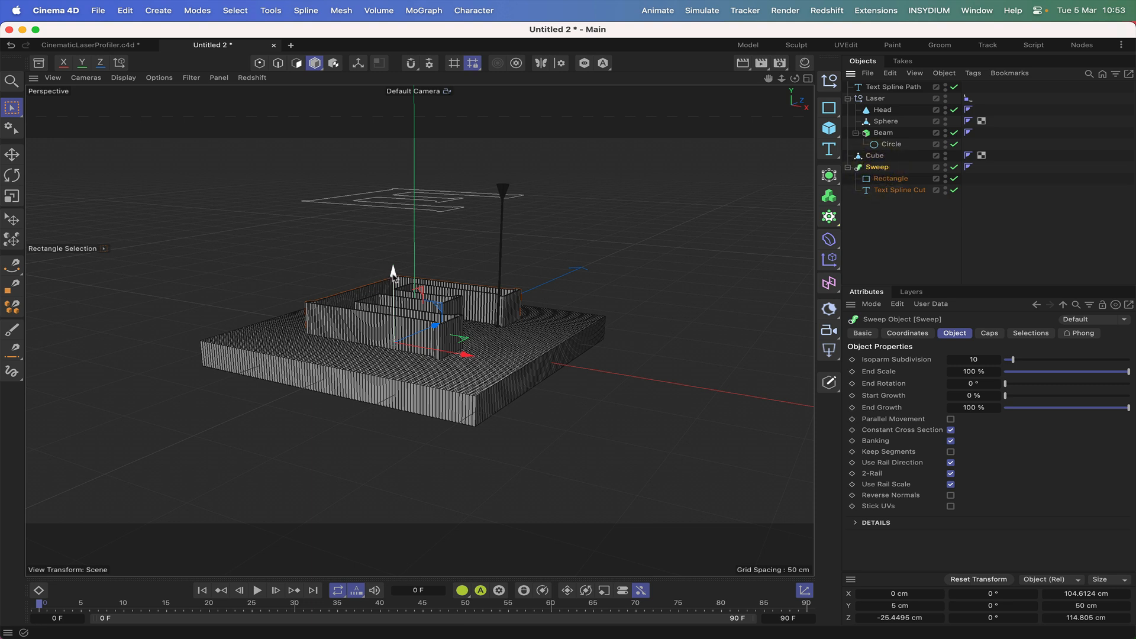
{"action": "left_click_drag", "start_coordinate": [393, 272], "coordinate": [394, 293]}
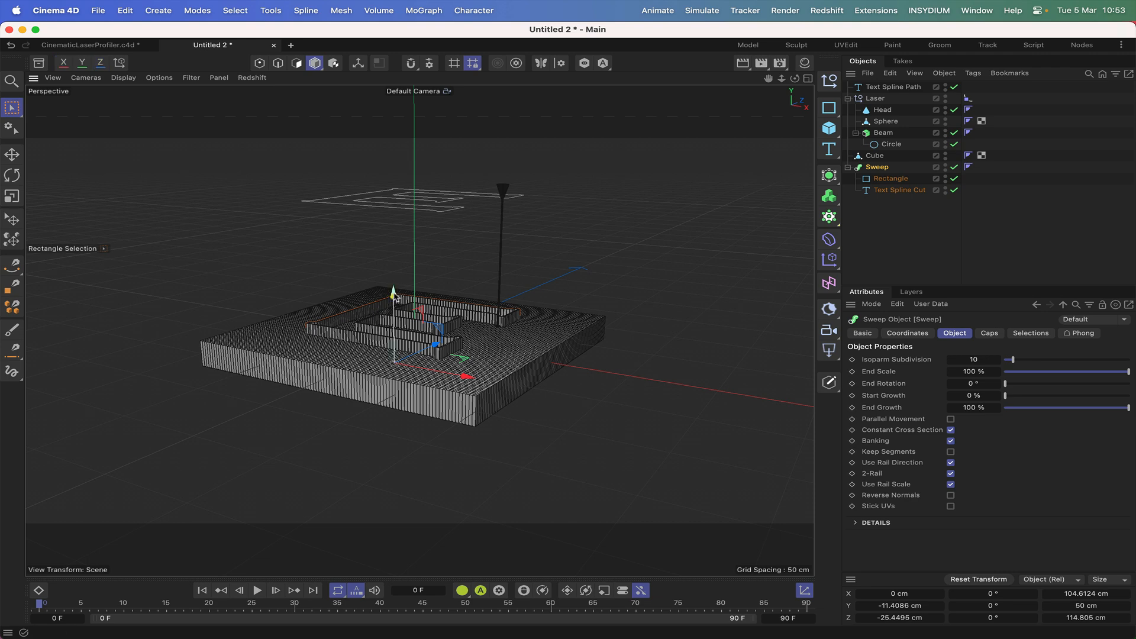
{"action": "left_click_drag", "start_coordinate": [795, 78], "coordinate": [772, 77]}
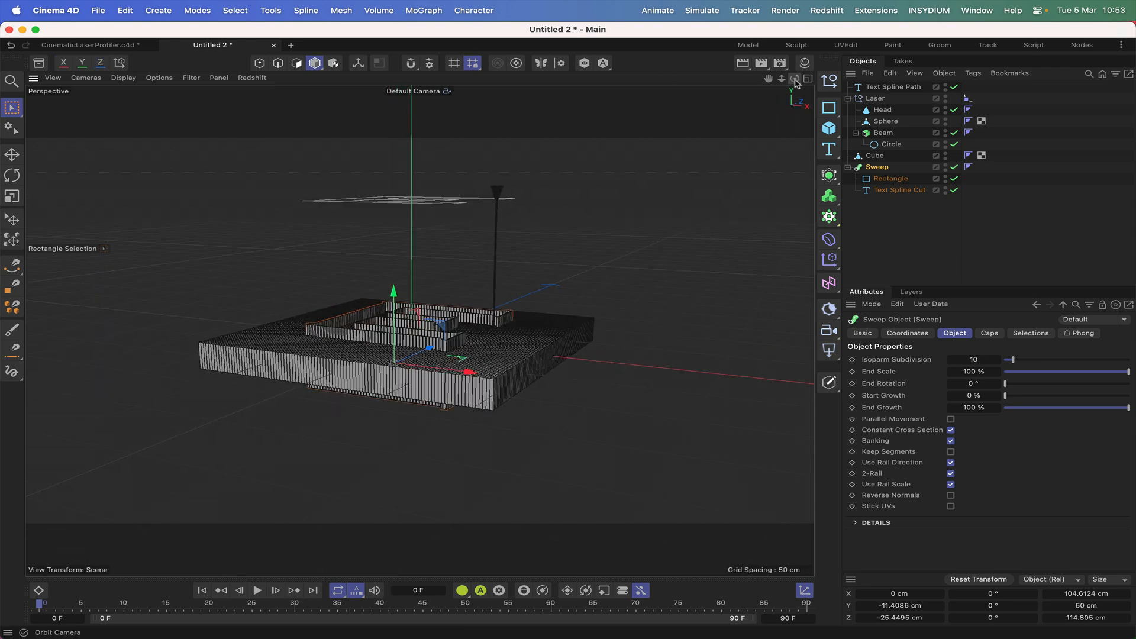
{"action": "scroll", "coordinate": [391, 266], "scroll_direction": "down", "scroll_amount": 1}
{"action": "left_click_drag", "start_coordinate": [392, 282], "coordinate": [394, 290]}
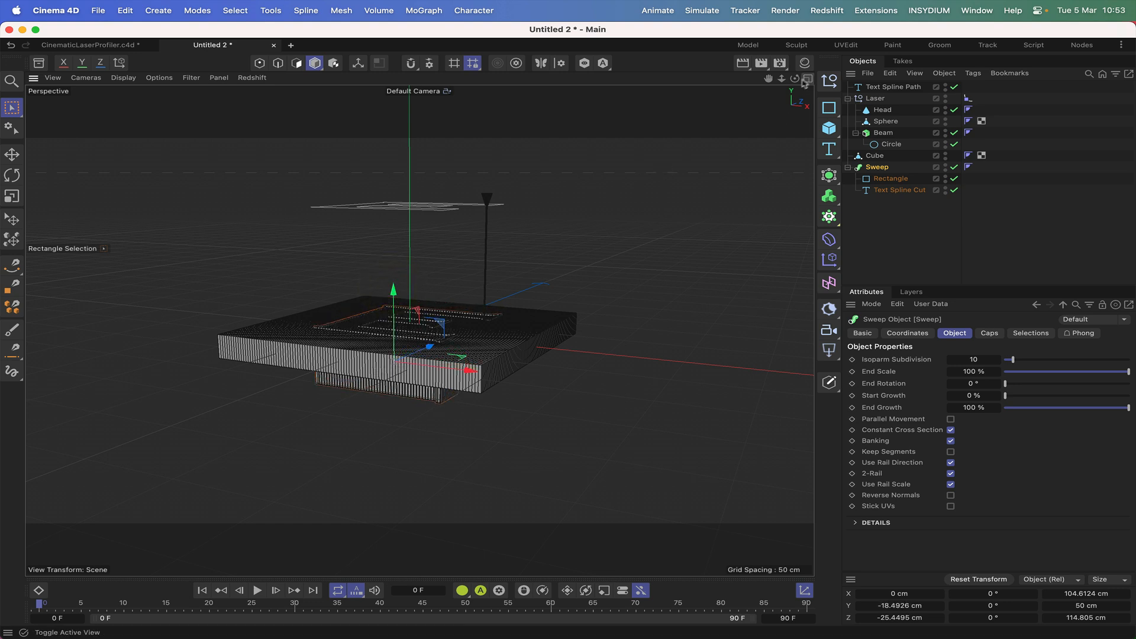
{"action": "left_click_drag", "start_coordinate": [795, 80], "coordinate": [812, 48]}
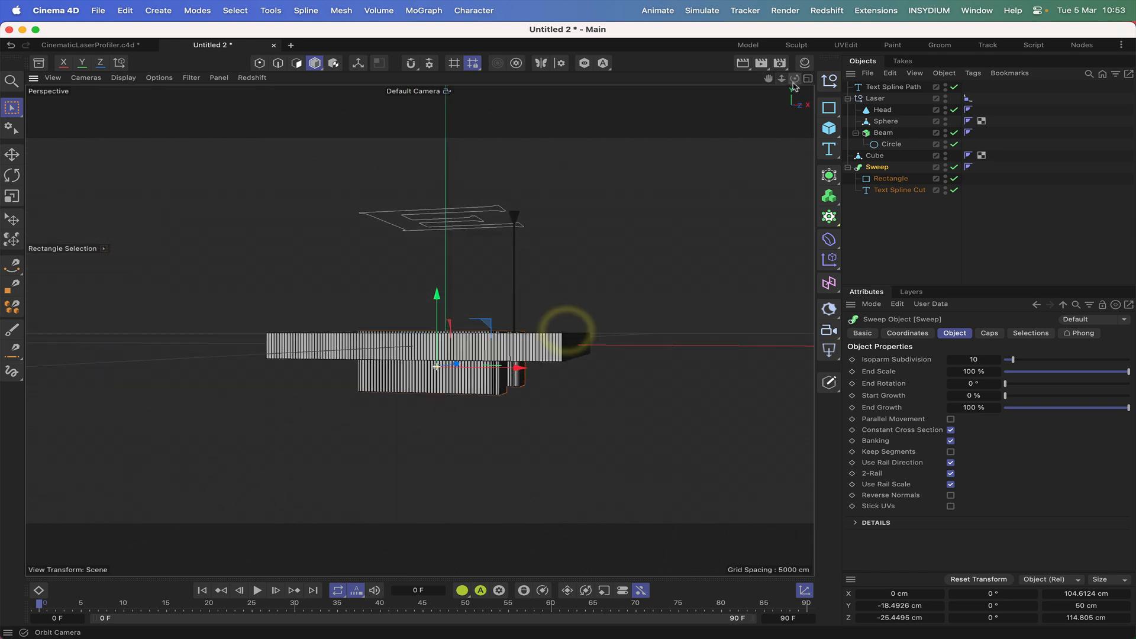
Step: Set the swept Rectangle's height to 25 cm, keeping the rectangle's own position
{"action": "left_click", "coordinate": [890, 178]}
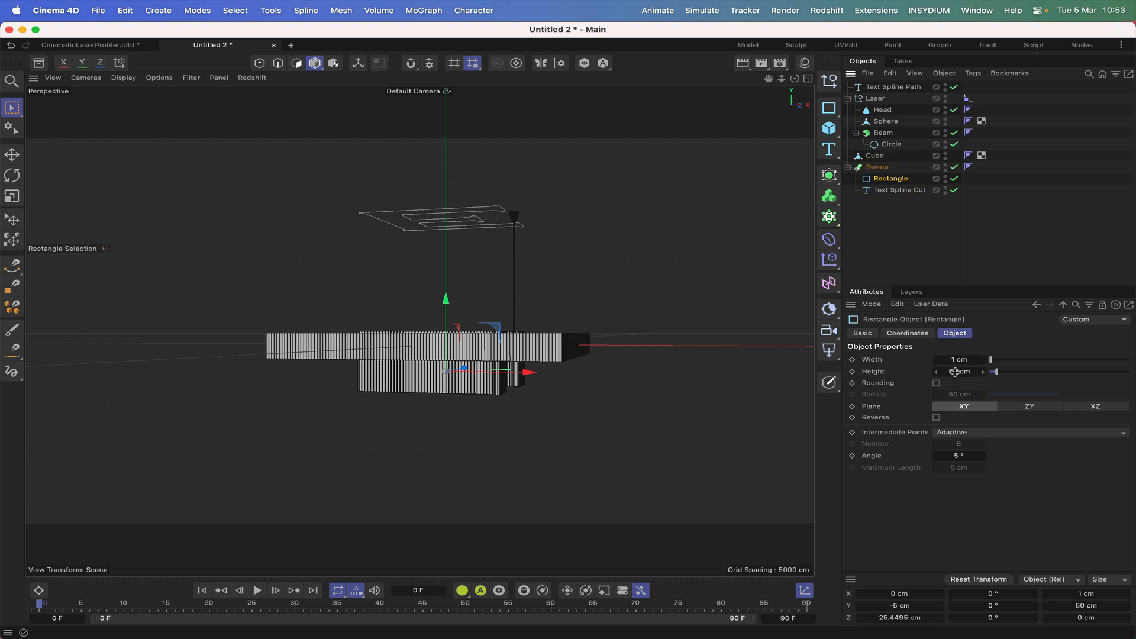
{"action": "left_click_drag", "start_coordinate": [955, 371], "coordinate": [939, 371]}
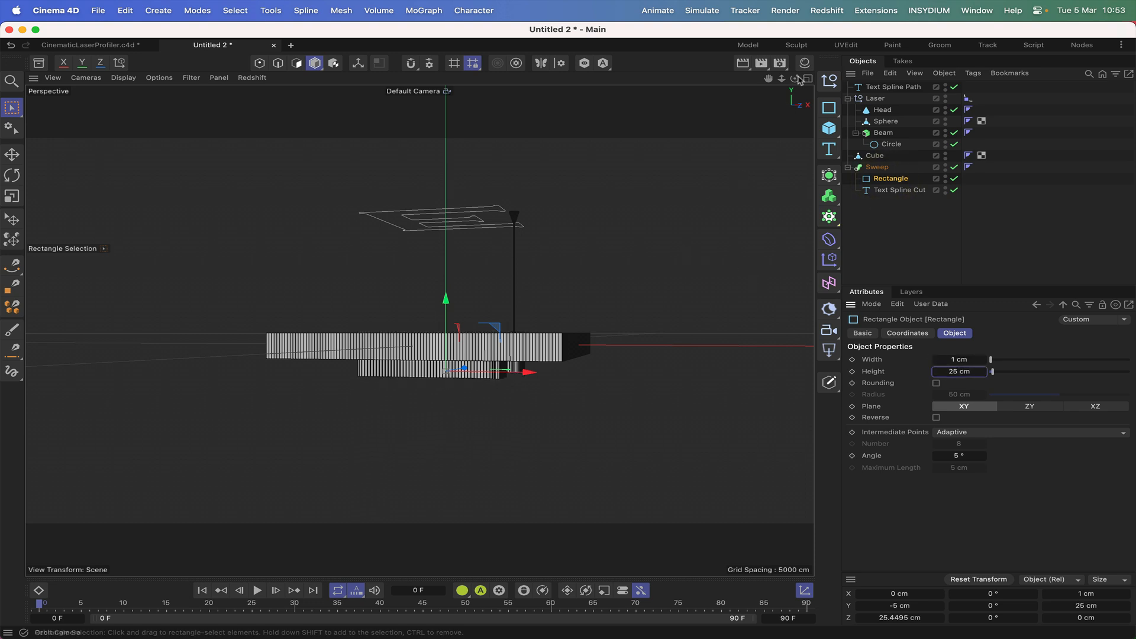
{"action": "left_click_drag", "start_coordinate": [795, 78], "coordinate": [795, 111]}
{"action": "left_click_drag", "start_coordinate": [446, 301], "coordinate": [446, 271]}
{"action": "key", "text": "super+z"}
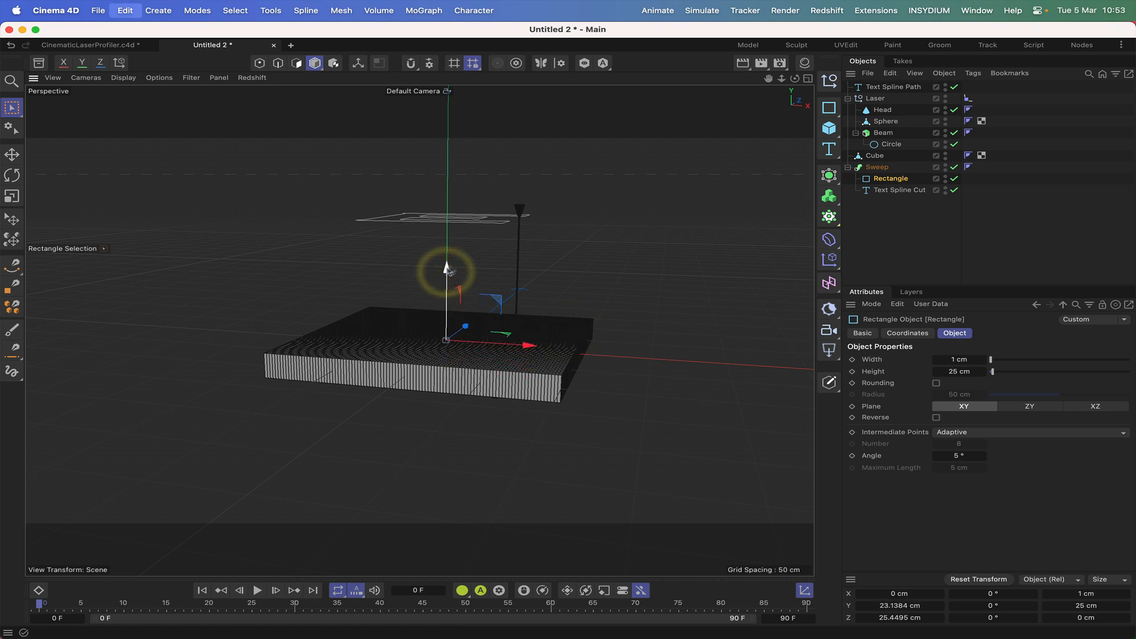
Step: Raise the Sweep to a Y position of about -5.4 cm so that it cuts through the slab's top surface
{"action": "double_click", "coordinate": [877, 168]}
{"action": "left_click", "coordinate": [502, 218]}
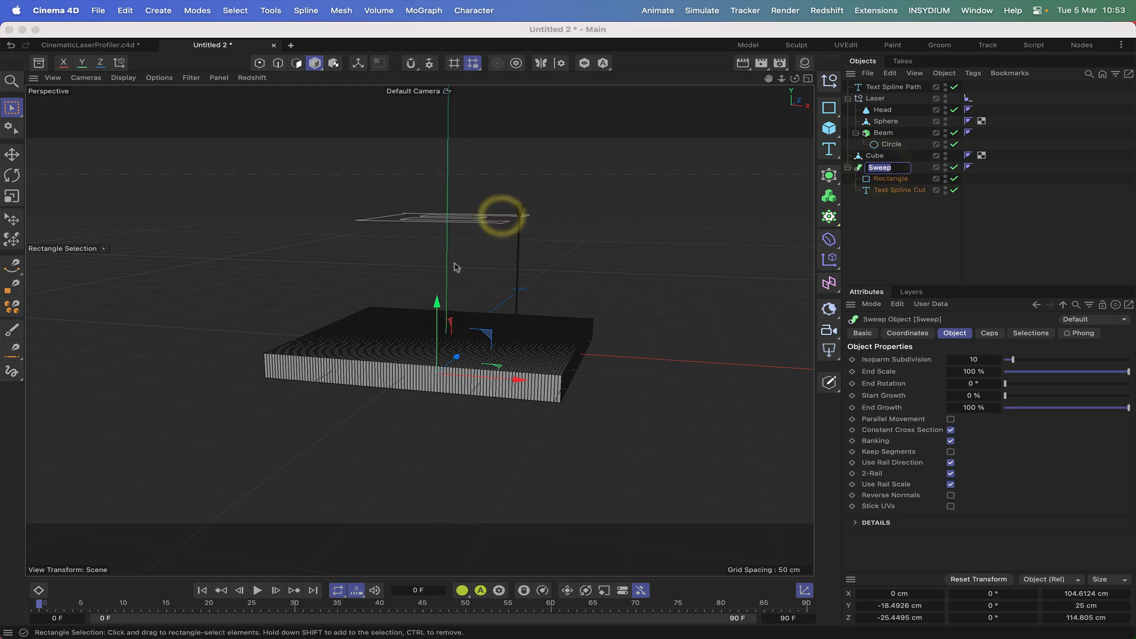
{"action": "left_click_drag", "start_coordinate": [437, 309], "coordinate": [437, 287]}
{"action": "mouse_move", "coordinate": [795, 79]}
{"action": "left_mouse_down"}
{"action": "mouse_move", "coordinate": [795, 103]}
{"action": "mouse_move", "coordinate": [793, 66]}
{"action": "mouse_move", "coordinate": [796, 83]}
{"action": "left_mouse_up"}
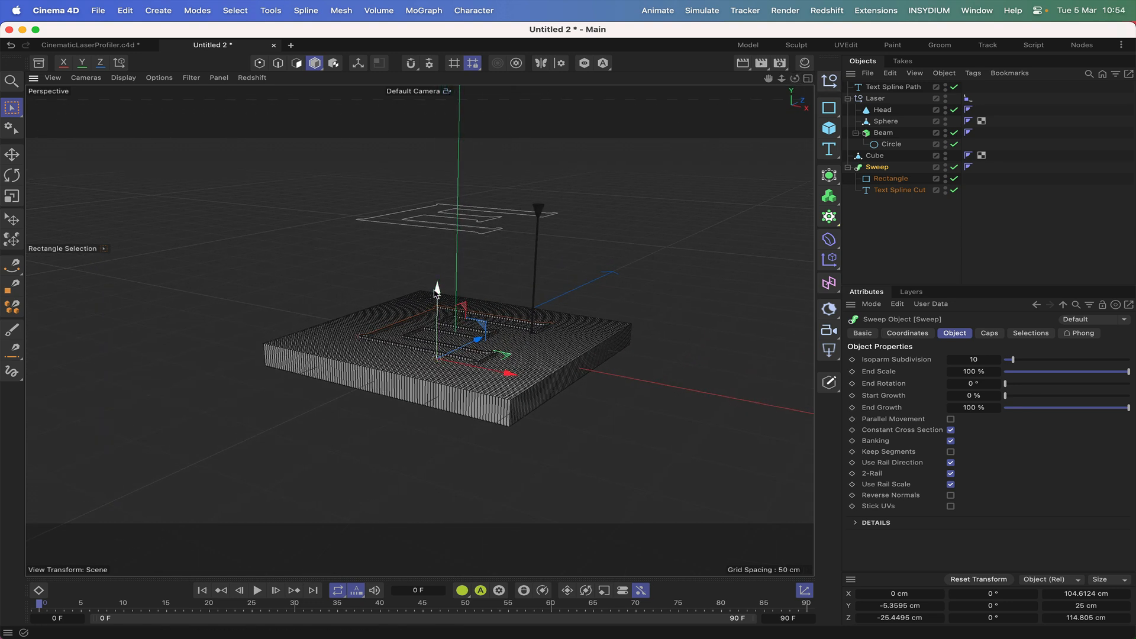
{"action": "left_click_drag", "start_coordinate": [437, 290], "coordinate": [437, 290]}
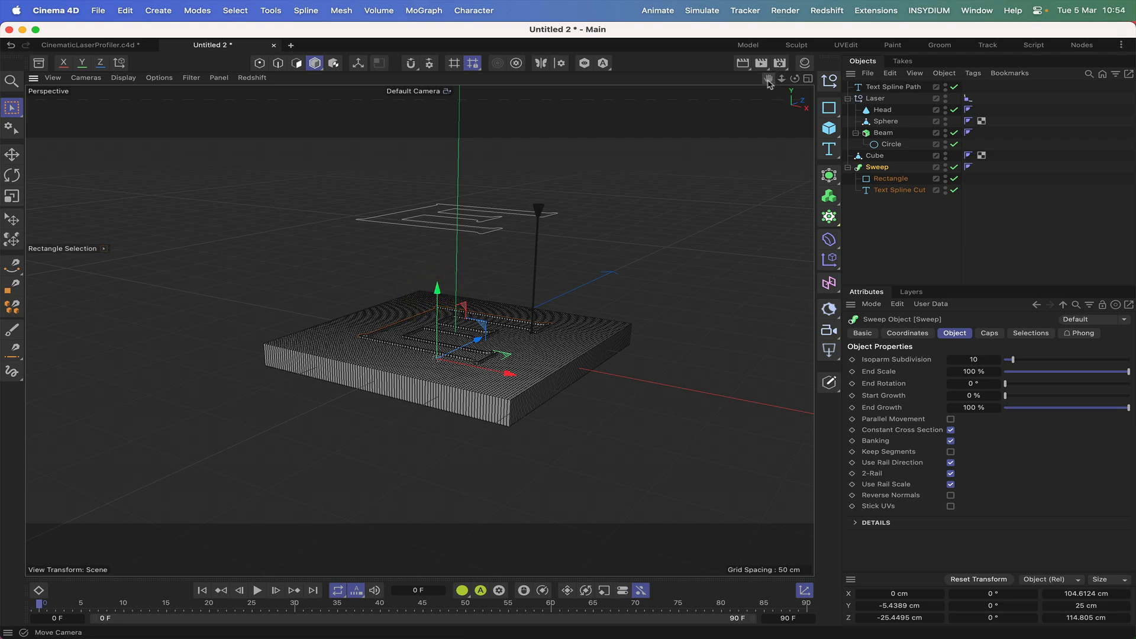
Step: Rename the Sweep object as Cut
{"action": "left_click_drag", "start_coordinate": [768, 83], "coordinate": [769, 85]}
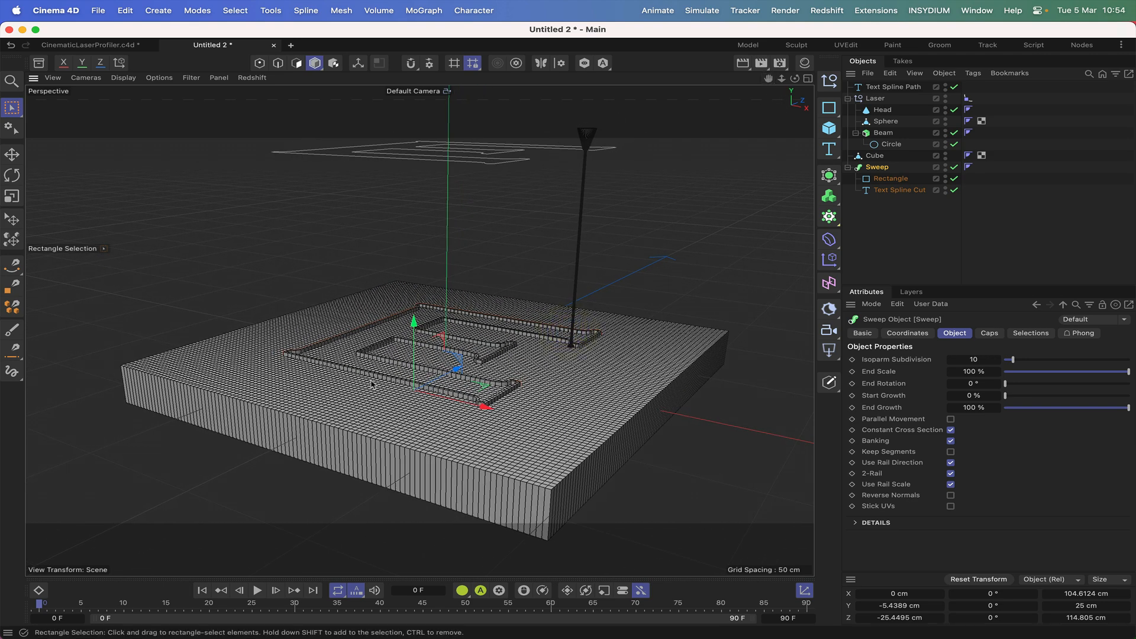
{"action": "double_click", "coordinate": [877, 168]}
{"action": "type", "text": "Cut"}
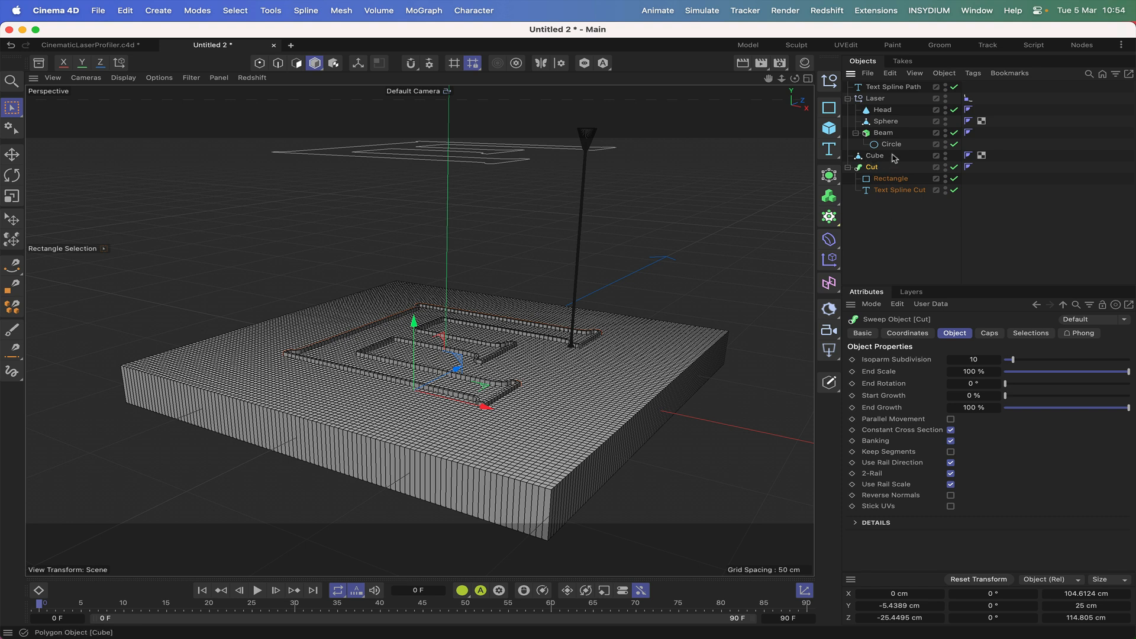
Step: Combine the Cube and the Cut sweep in a Boole that subtracts the sweep from the slab
{"action": "left_click_drag", "start_coordinate": [894, 155], "coordinate": [861, 194]}
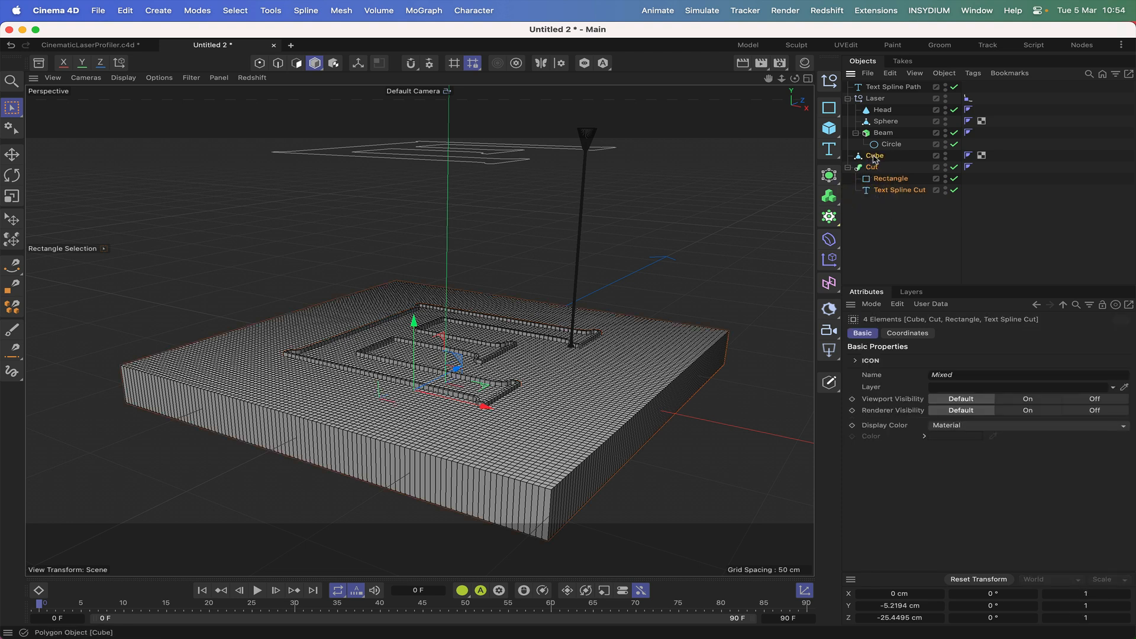
{"action": "left_click", "coordinate": [830, 178]}
{"action": "left_click", "coordinate": [778, 183]}
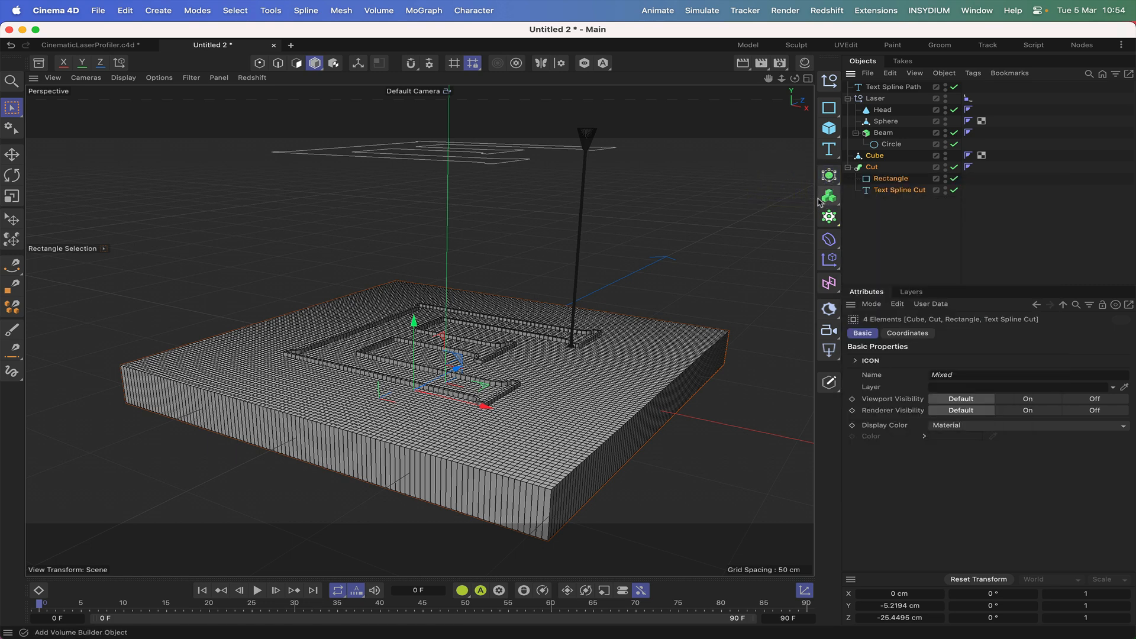
{"action": "left_click", "coordinate": [830, 176]}
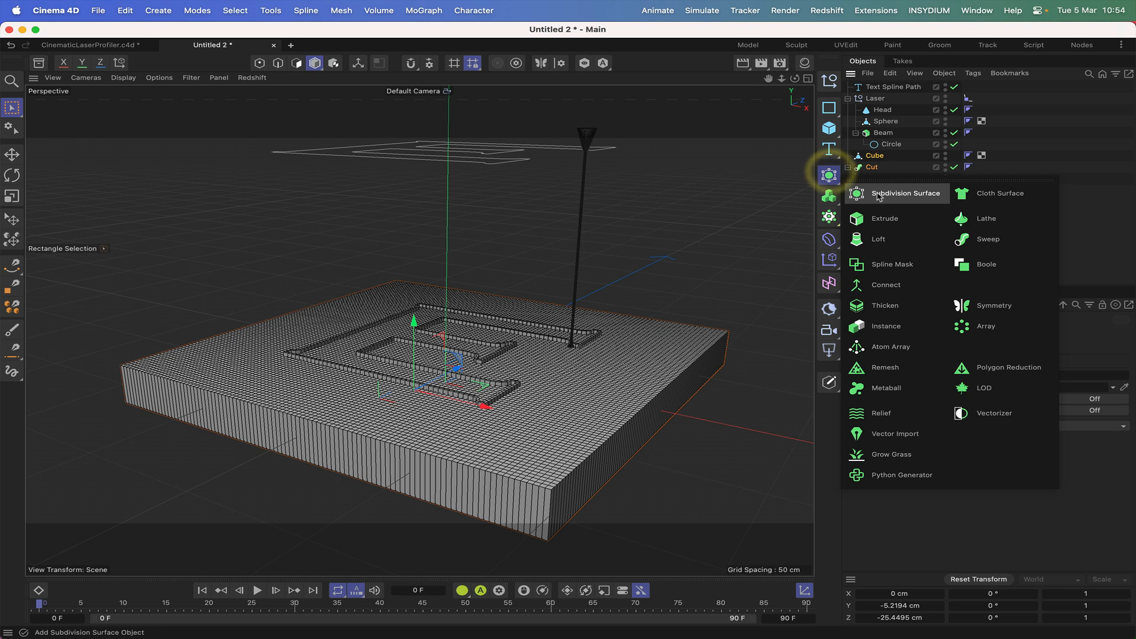
{"action": "left_click", "coordinate": [981, 266]}
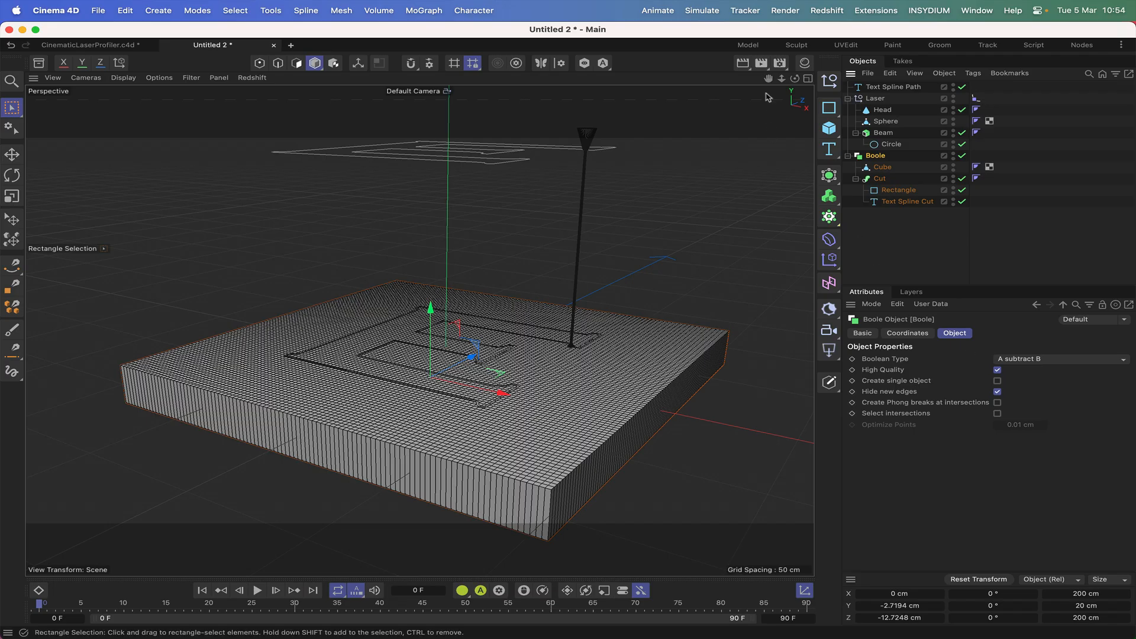
Step: Examine the E-shaped groove in perspective and top views, closing in on where the laser meets the path and cut splines
{"action": "left_click_drag", "start_coordinate": [795, 78], "coordinate": [694, 86]}
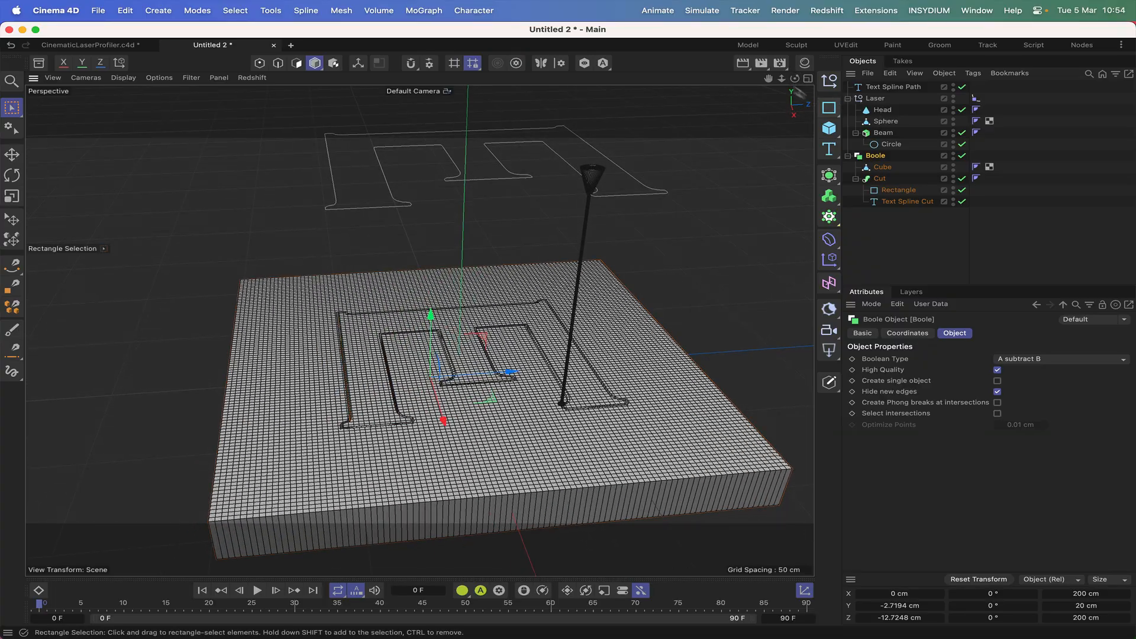
{"action": "right_click_drag", "start_coordinate": [768, 78], "coordinate": [822, 78]}
{"action": "left_click_drag", "start_coordinate": [768, 78], "coordinate": [645, 70]}
{"action": "right_click_drag", "start_coordinate": [768, 78], "coordinate": [697, 79]}
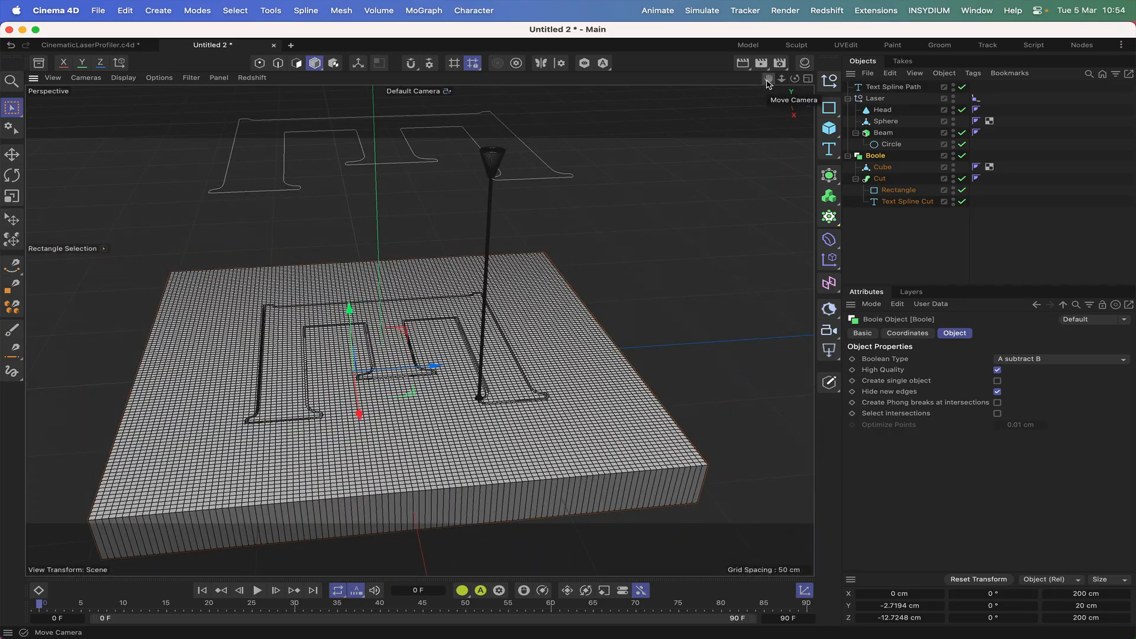
{"action": "key", "text": "F2"}
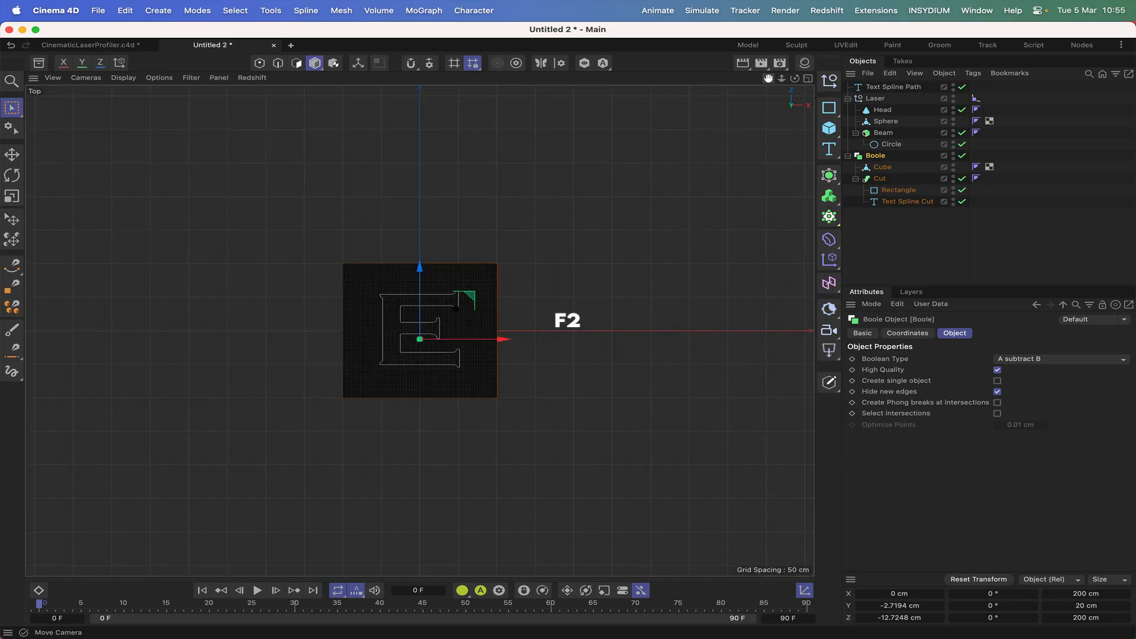
{"action": "scroll", "coordinate": [420, 330], "scroll_direction": "up", "scroll_amount": 10}
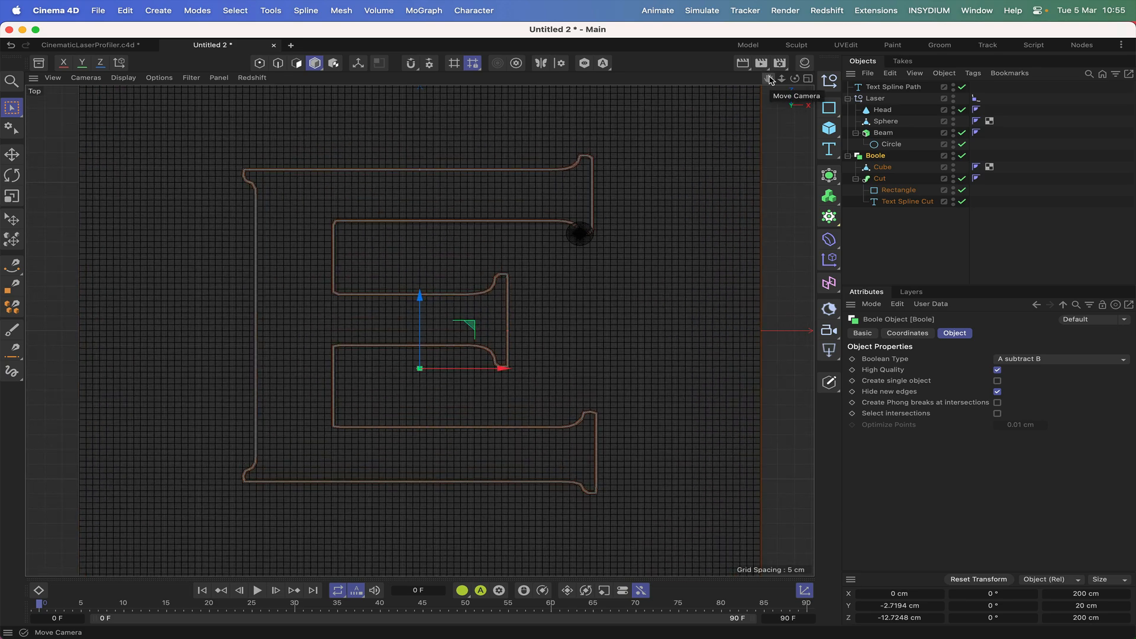
{"action": "right_click_drag", "start_coordinate": [770, 81], "coordinate": [797, 81]}
{"action": "left_click_drag", "start_coordinate": [770, 81], "coordinate": [662, 171]}
{"action": "right_click_drag", "start_coordinate": [770, 81], "coordinate": [793, 81]}
{"action": "left_click_drag", "start_coordinate": [770, 81], "coordinate": [666, 146]}
{"action": "right_click_drag", "start_coordinate": [770, 81], "coordinate": [794, 81]}
{"action": "left_click_drag", "start_coordinate": [770, 81], "coordinate": [708, 108]}
{"action": "right_click_drag", "start_coordinate": [770, 81], "coordinate": [809, 81]}
{"action": "left_click_drag", "start_coordinate": [770, 81], "coordinate": [615, 134]}
{"action": "right_click_drag", "start_coordinate": [770, 81], "coordinate": [813, 81]}
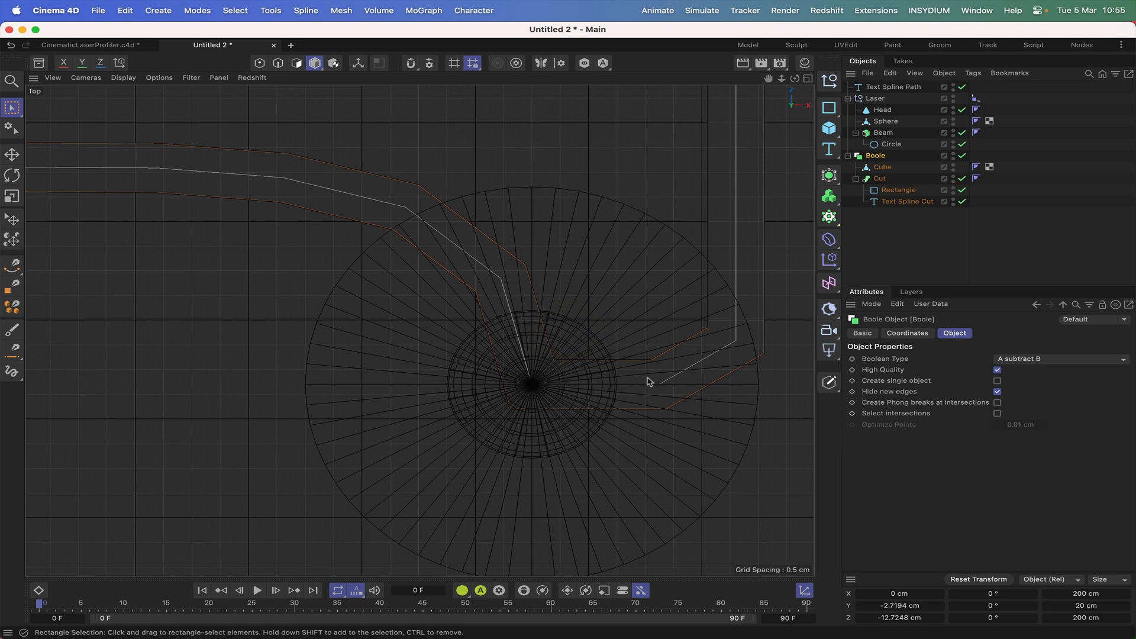
Step: Set the Cut sweep's End Growth to 0 % so that no groove is cut into the slab
{"action": "key", "text": "F1"}
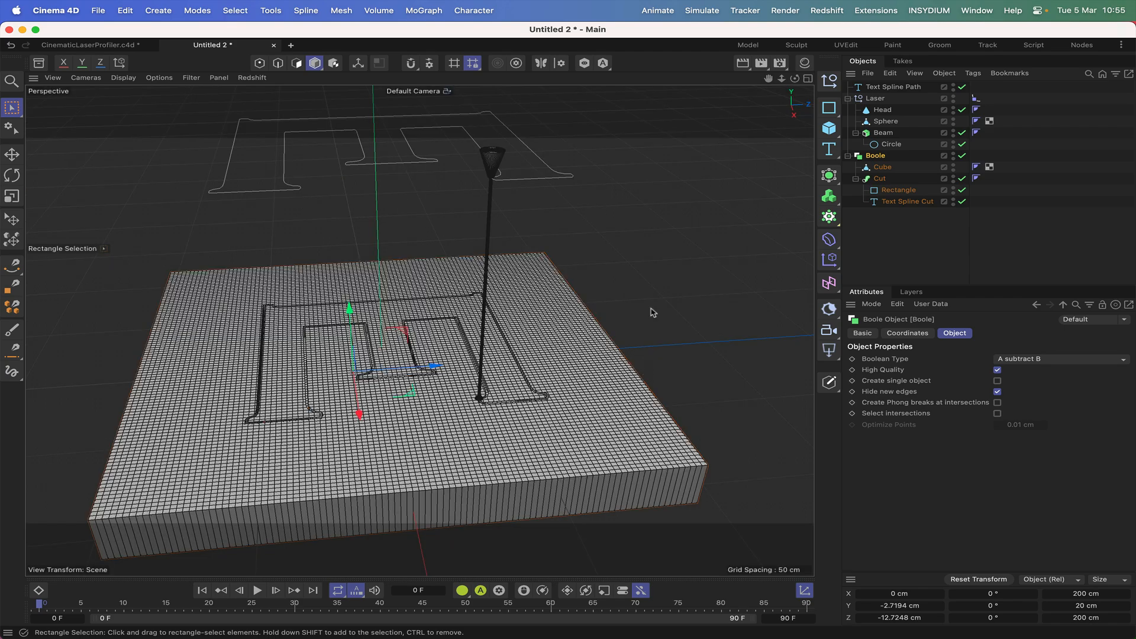
{"action": "left_click_drag", "start_coordinate": [794, 78], "coordinate": [890, 54]}
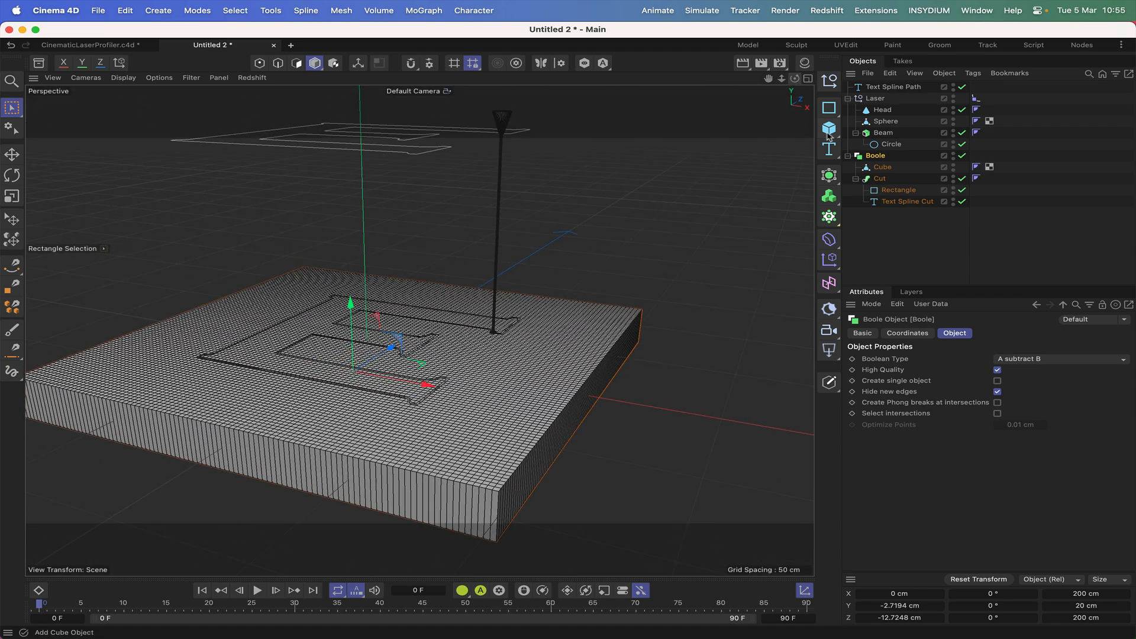
{"action": "left_click", "coordinate": [880, 179]}
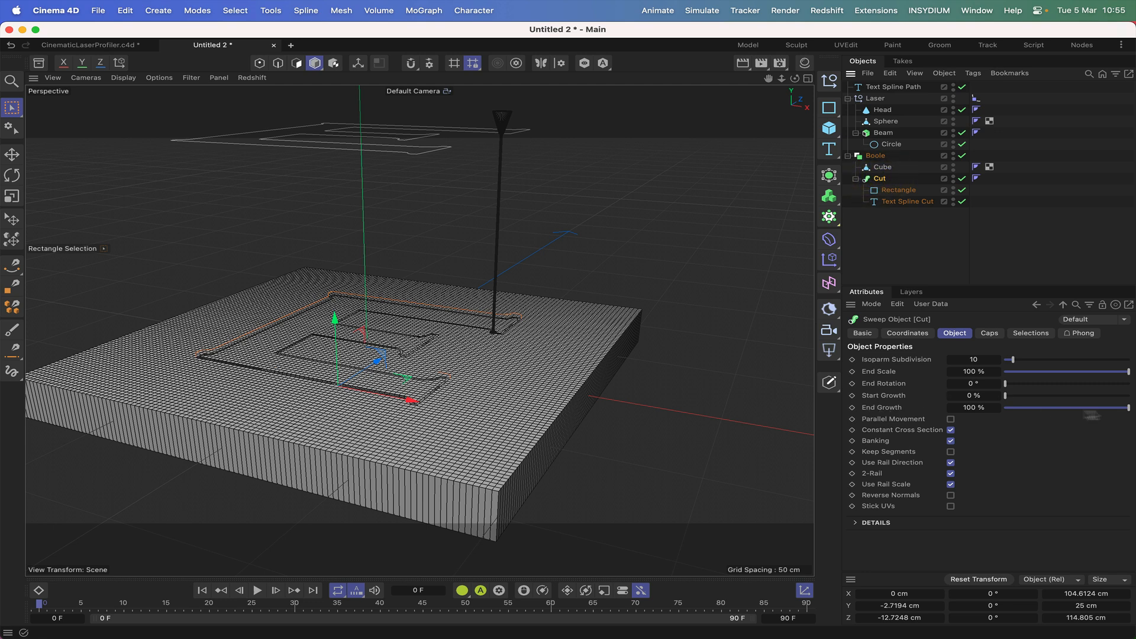
{"action": "left_click_drag", "start_coordinate": [1123, 410], "coordinate": [1012, 439]}
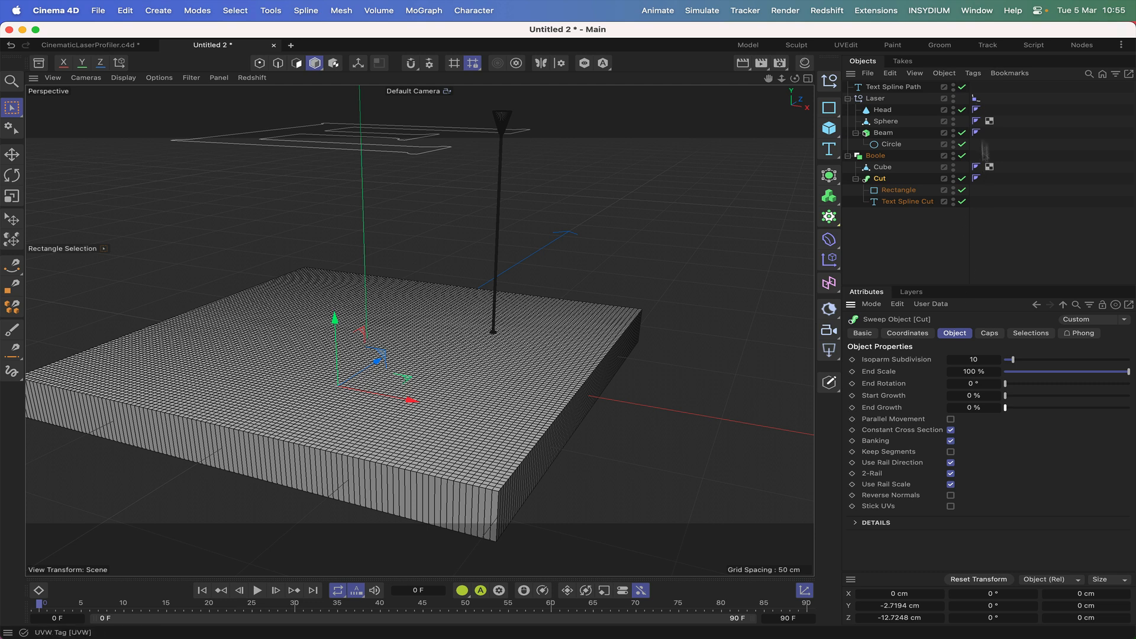
Step: Add a Null object to the scene and name it Xpresso
{"action": "left_click", "coordinate": [976, 99]}
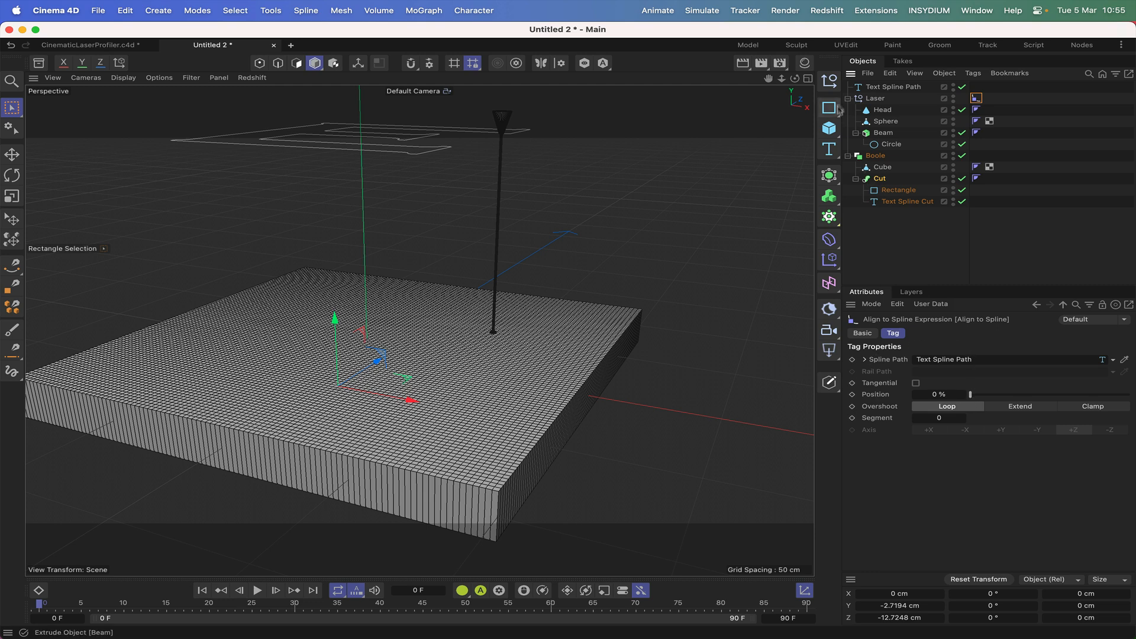
{"action": "left_click", "coordinate": [830, 81]}
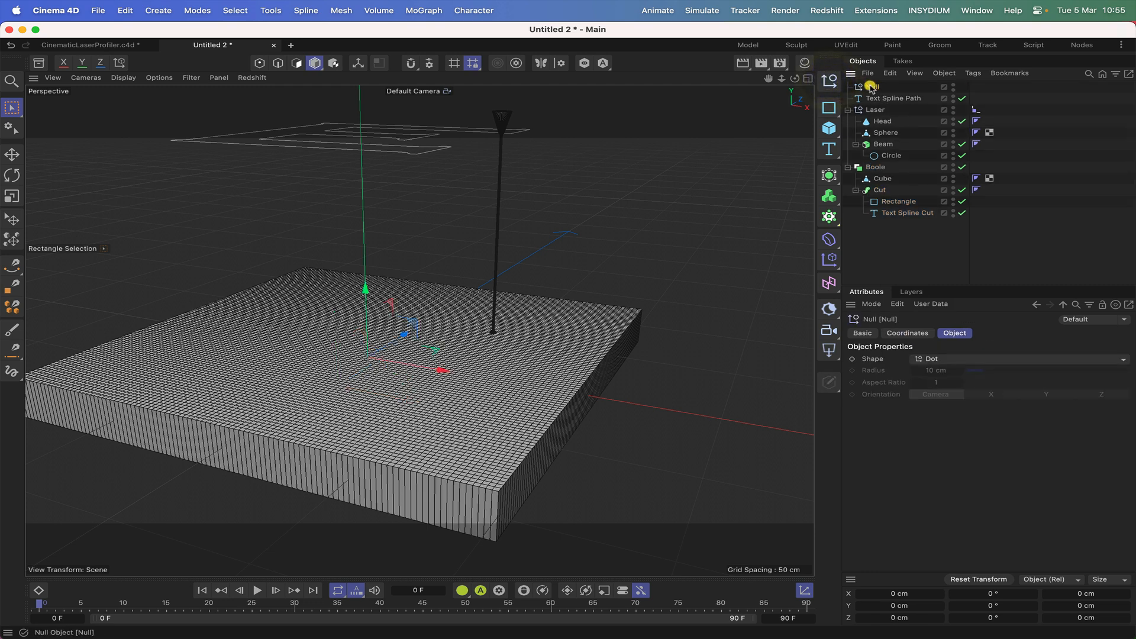
{"action": "double_click", "coordinate": [874, 87]}
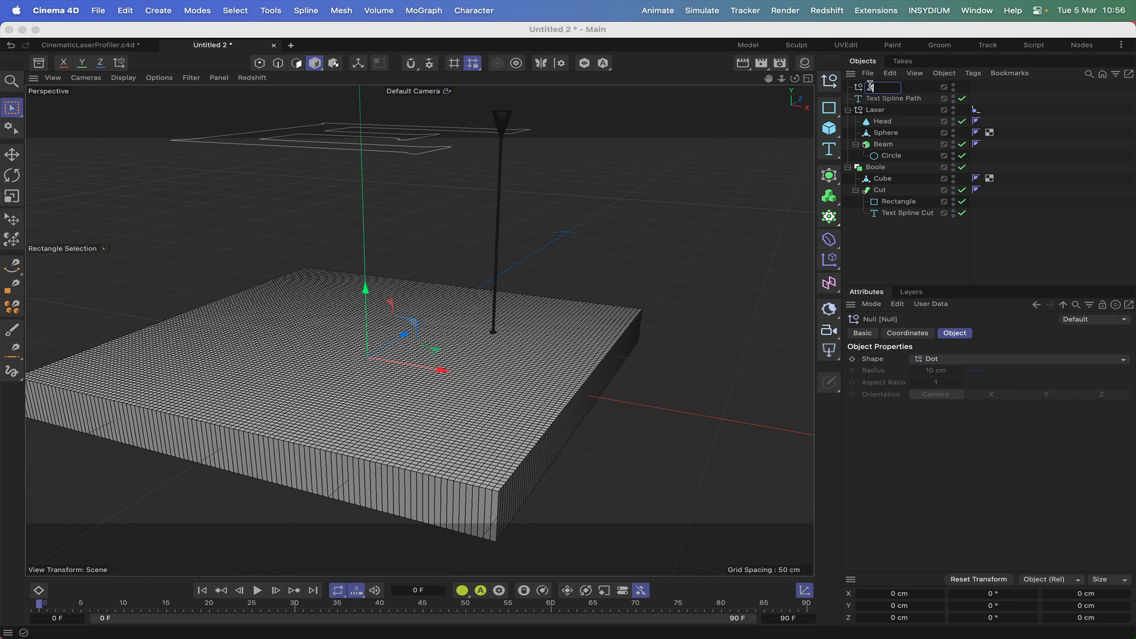
{"action": "type", "text": "Xpresso"}
{"action": "key", "text": "Return"}
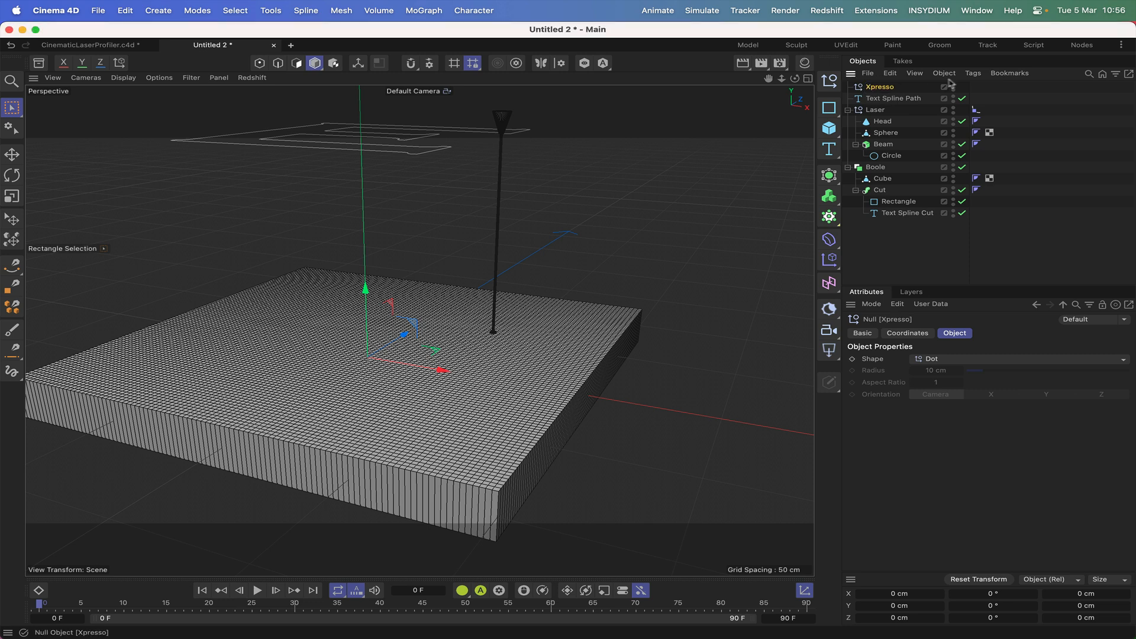
Step: Add an XPresso programming tag to the Xpresso null and make its editor small enough to keep the object hierarchy accessible
{"action": "left_click", "coordinate": [974, 73]}
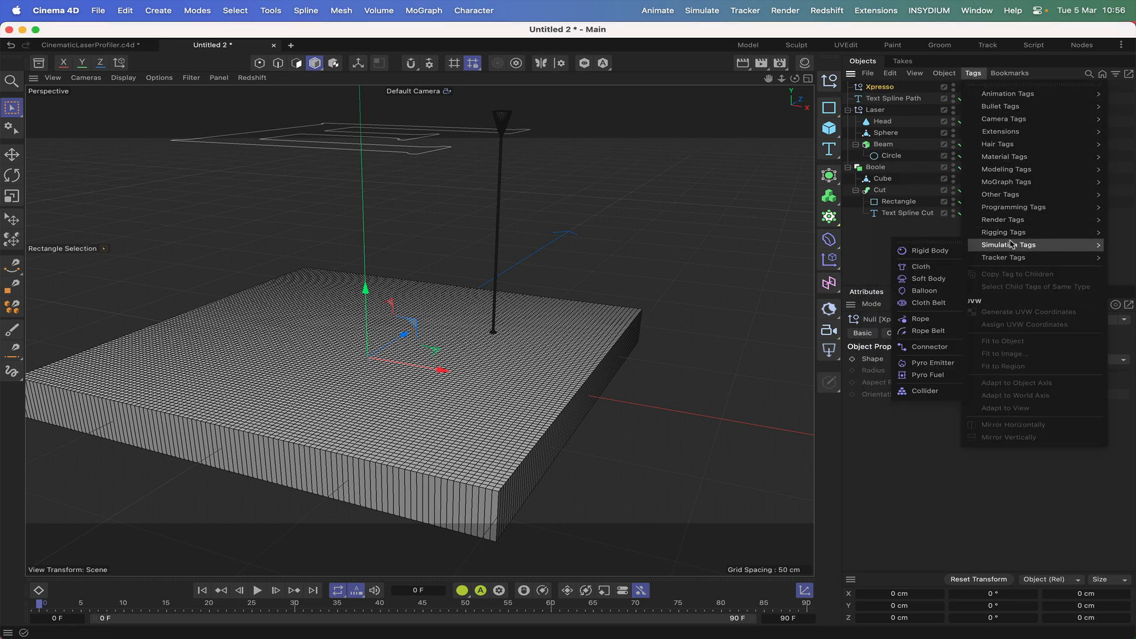
{"action": "mouse_move", "coordinate": [1018, 209]}
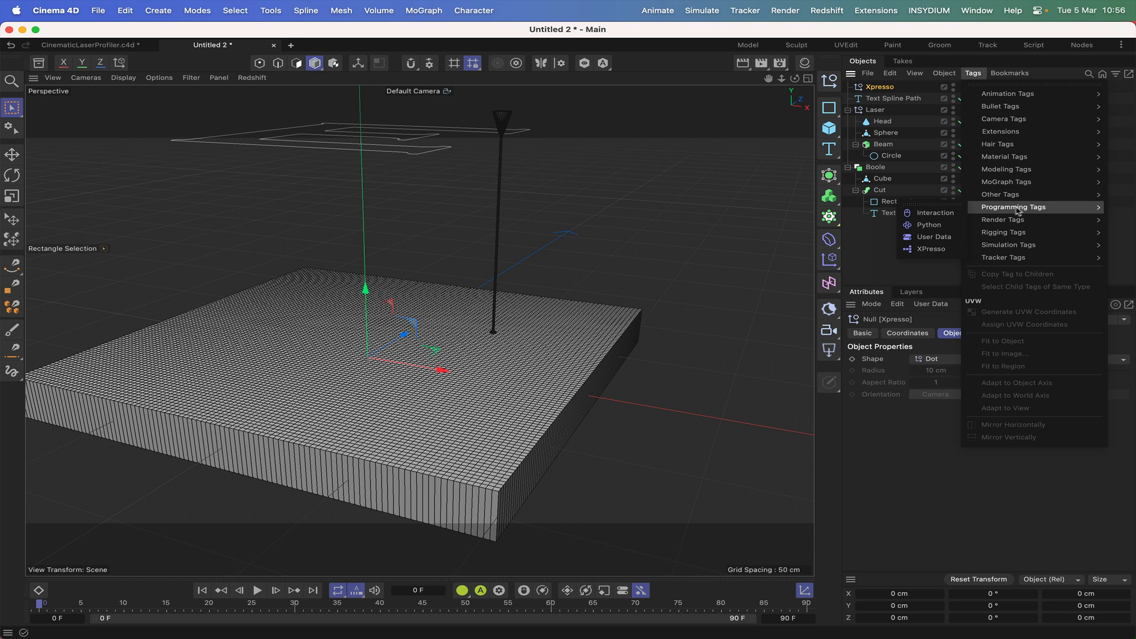
{"action": "left_click", "coordinate": [931, 249]}
{"action": "left_click_drag", "start_coordinate": [865, 236], "coordinate": [431, 40]}
{"action": "left_click_drag", "start_coordinate": [692, 354], "coordinate": [746, 172]}
{"action": "left_click_drag", "start_coordinate": [718, 47], "coordinate": [481, 0]}
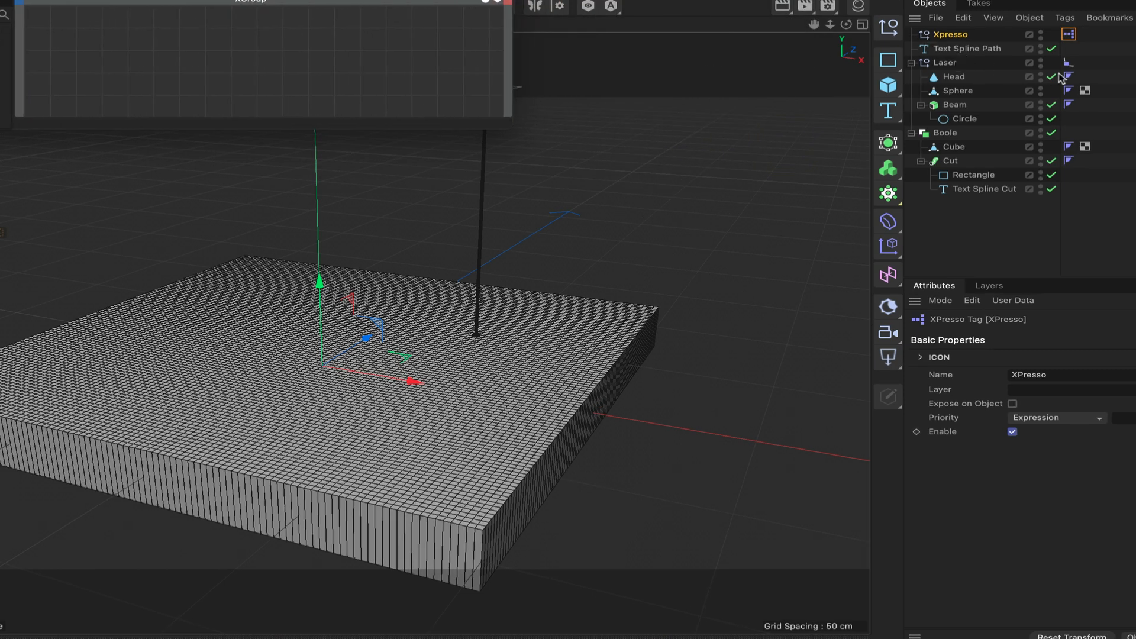
Step: Bring the Laser's Align to Spline tag into the XPresso graph as a node with a Position output
{"action": "left_click_drag", "start_coordinate": [1069, 63], "coordinate": [110, 43]}
{"action": "left_click", "coordinate": [132, 35]}
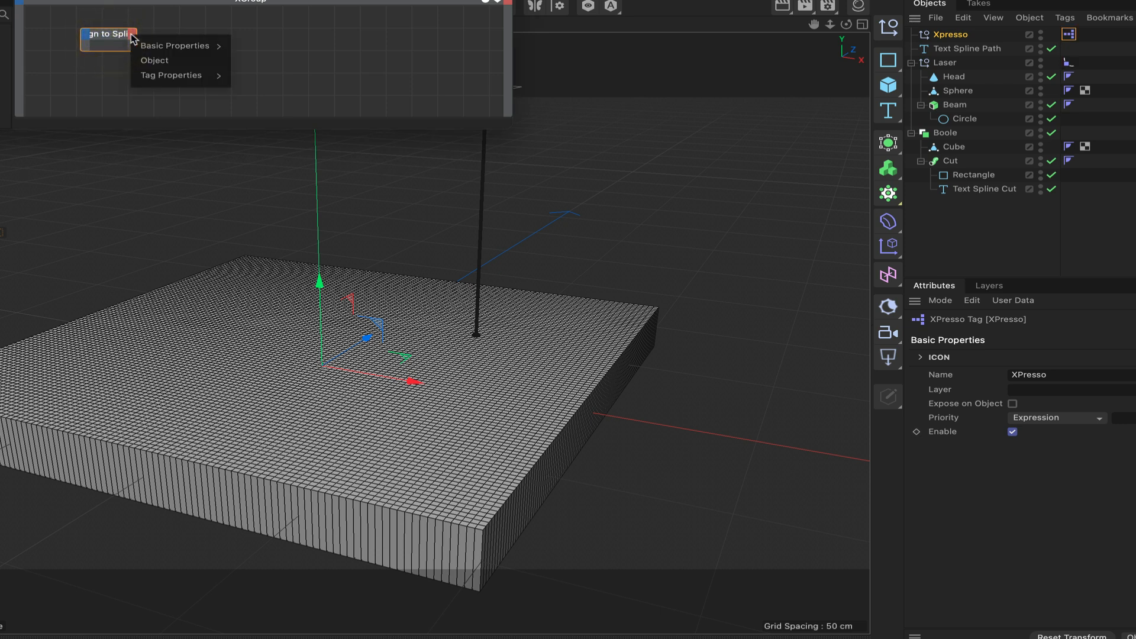
{"action": "mouse_move", "coordinate": [177, 75]}
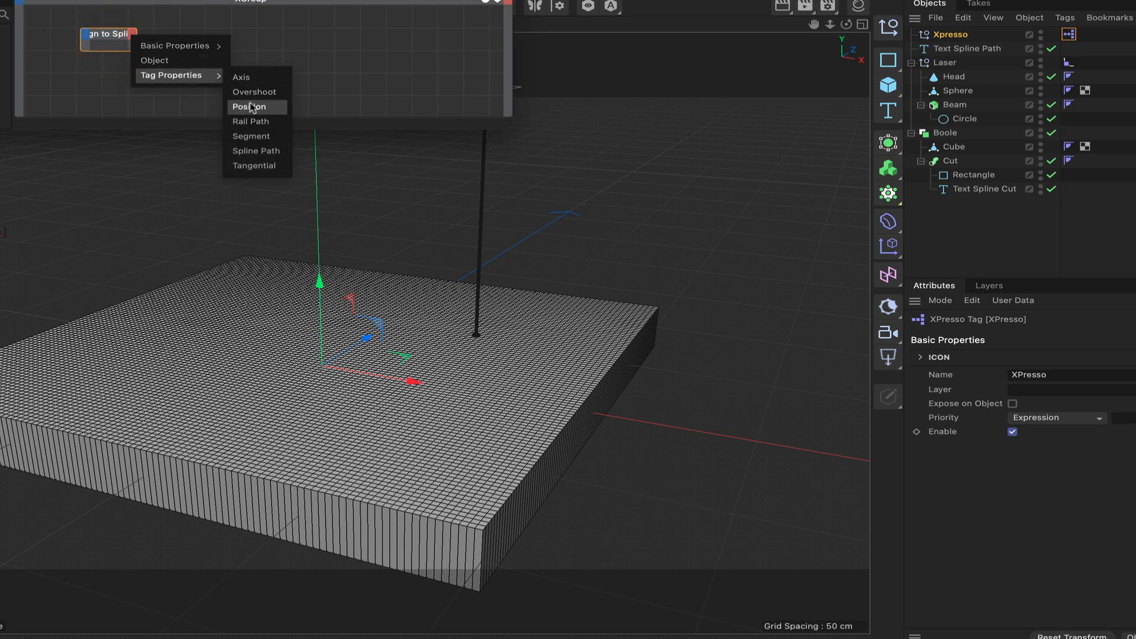
{"action": "left_click", "coordinate": [255, 108]}
{"action": "left_click", "coordinate": [116, 37]}
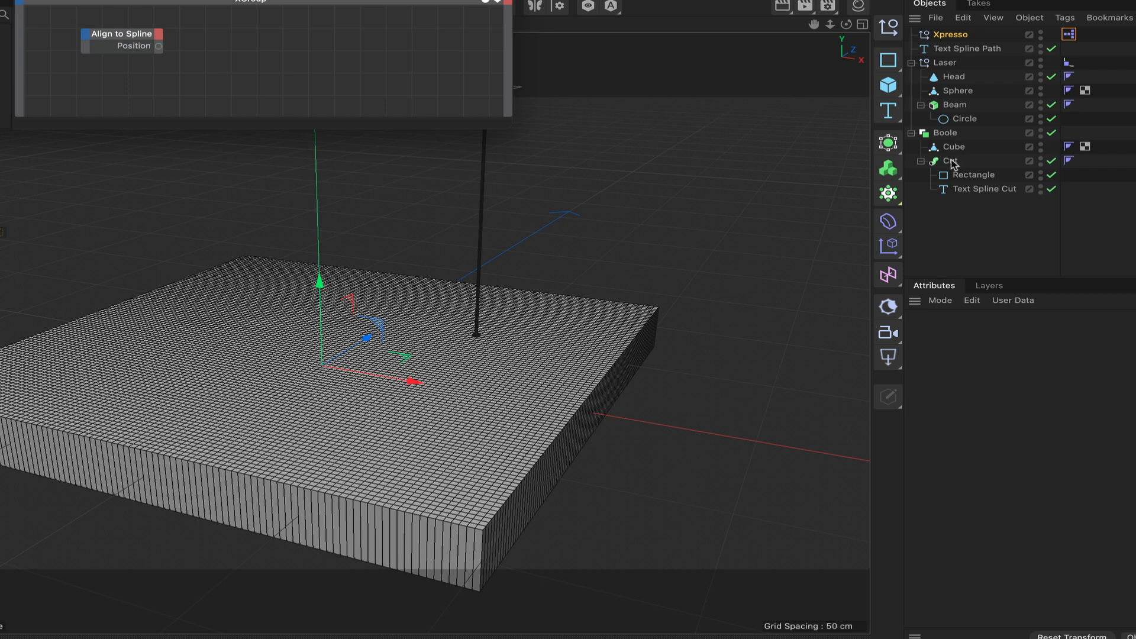
Step: Add the Cut sweep as a node with an End Growth input and connect the Align to Spline Position output to it
{"action": "left_click_drag", "start_coordinate": [951, 161], "coordinate": [304, 36]}
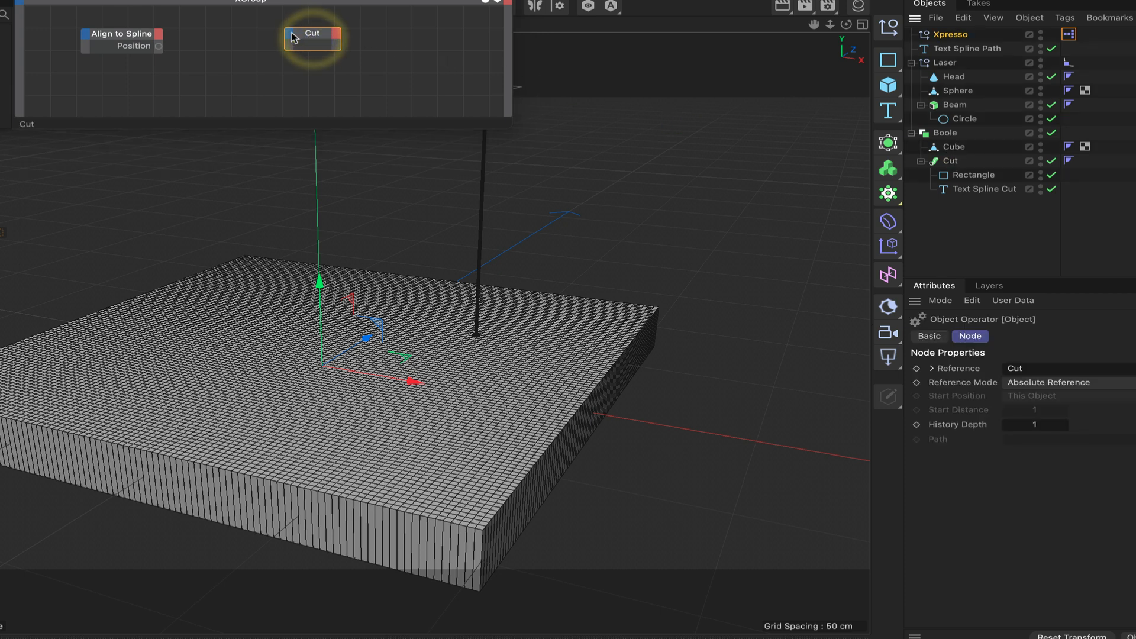
{"action": "left_click", "coordinate": [288, 34]}
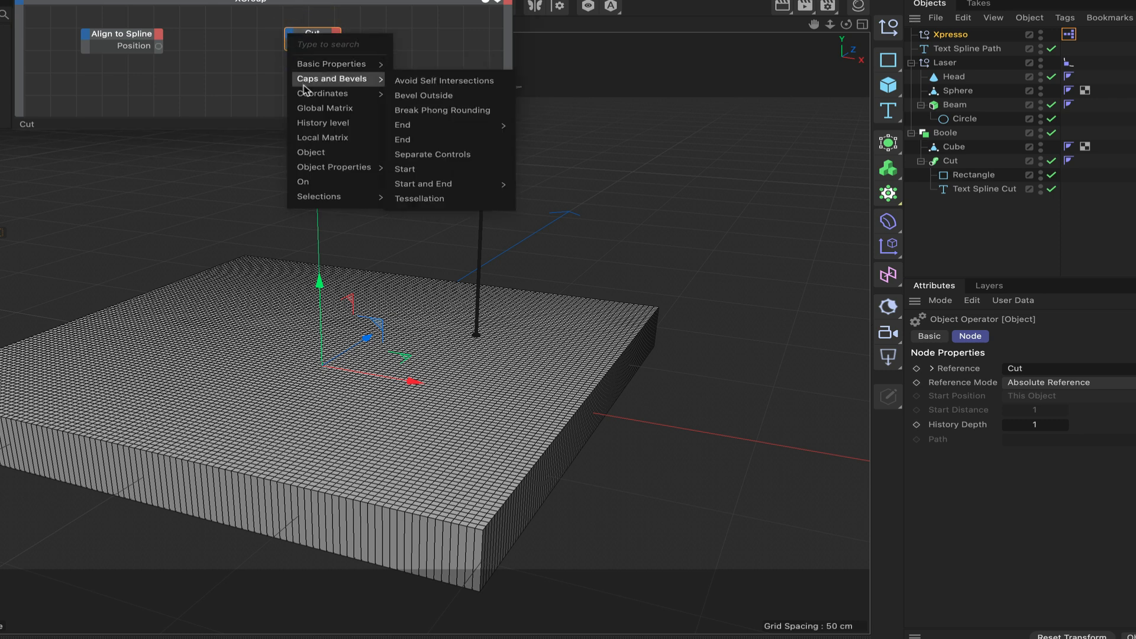
{"action": "mouse_move", "coordinate": [304, 94]}
{"action": "mouse_move", "coordinate": [325, 168]}
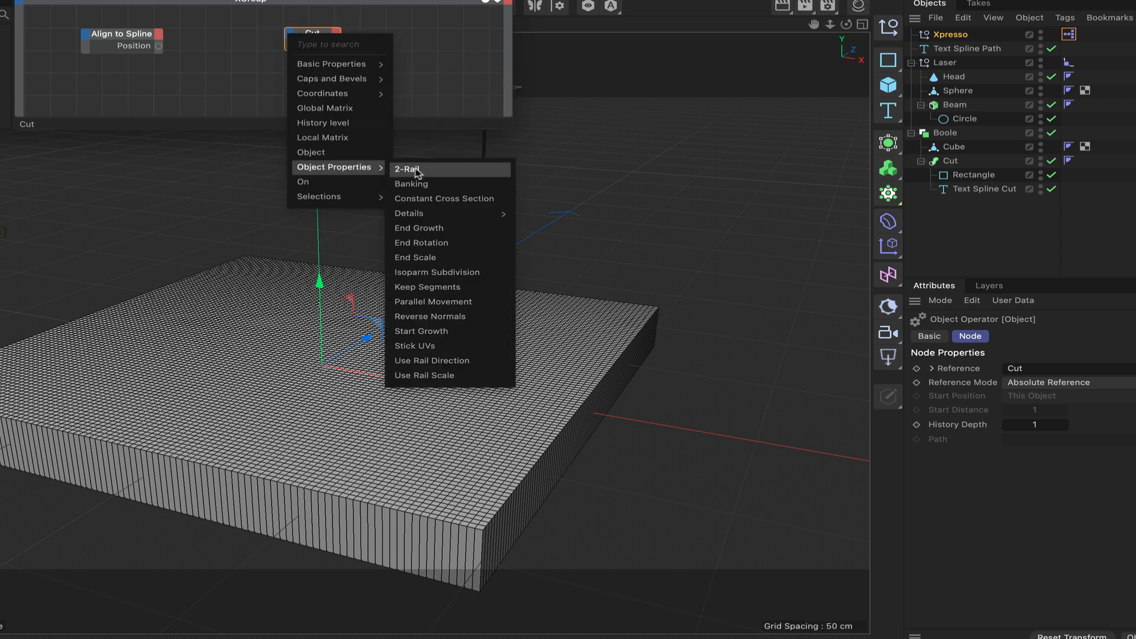
{"action": "left_click", "coordinate": [418, 228]}
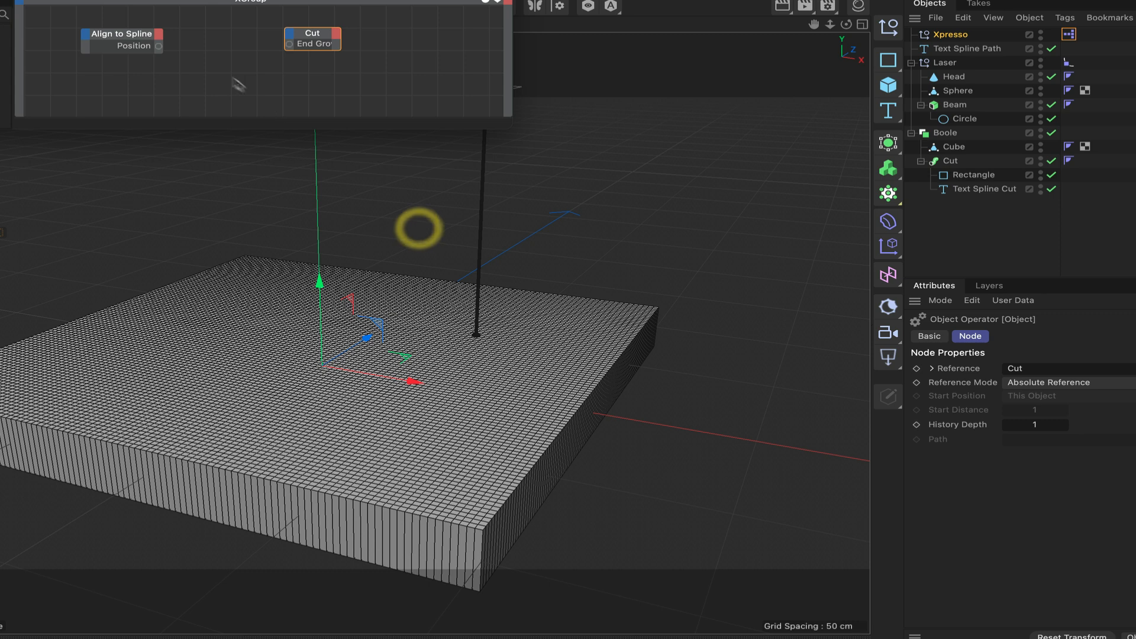
{"action": "left_click_drag", "start_coordinate": [161, 51], "coordinate": [290, 46]}
{"action": "left_click", "coordinate": [316, 37]}
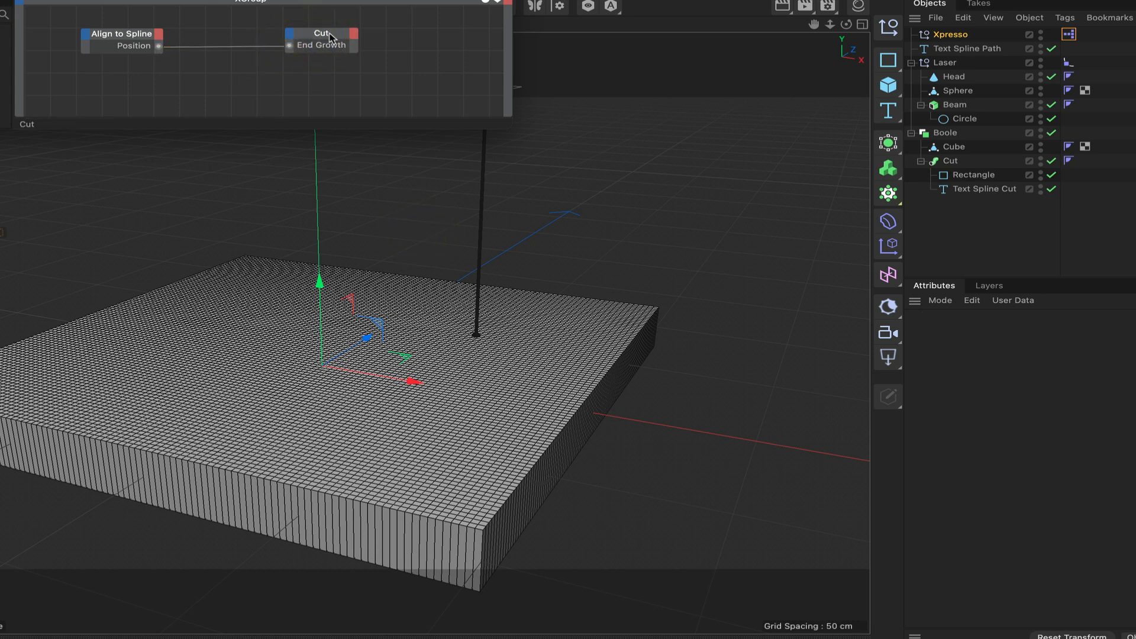
Step: Test the link by moving the Align to Spline tag's Position to about 6 % and back to 0 %
{"action": "left_click", "coordinate": [1067, 62]}
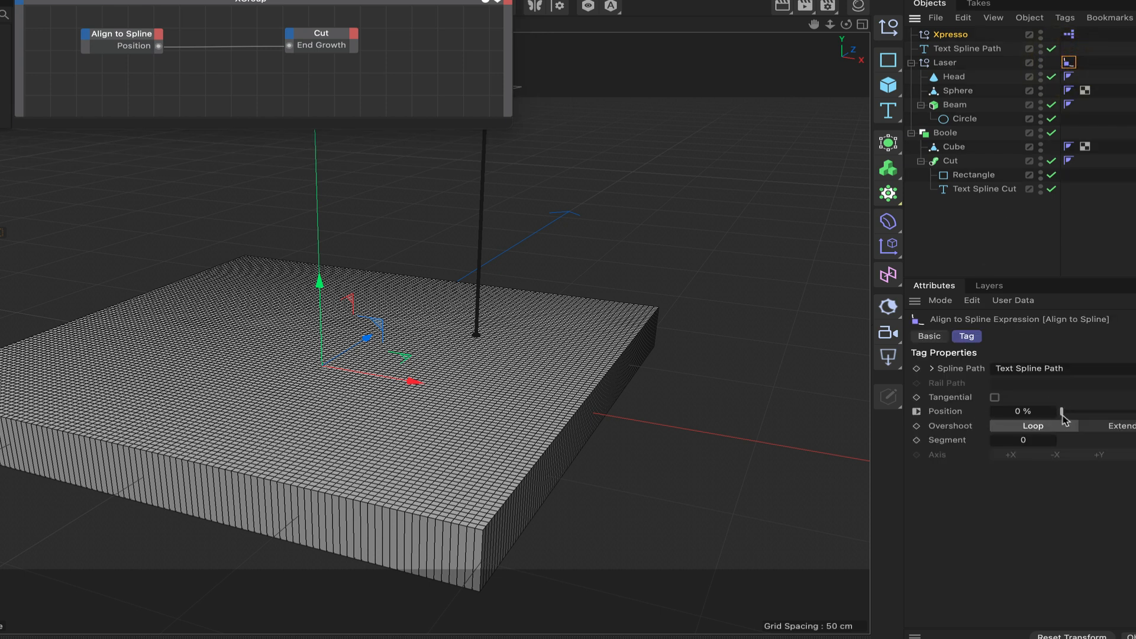
{"action": "left_click_drag", "start_coordinate": [1063, 418], "coordinate": [1071, 414]}
{"action": "left_click_drag", "start_coordinate": [473, 1], "coordinate": [101, 2]}
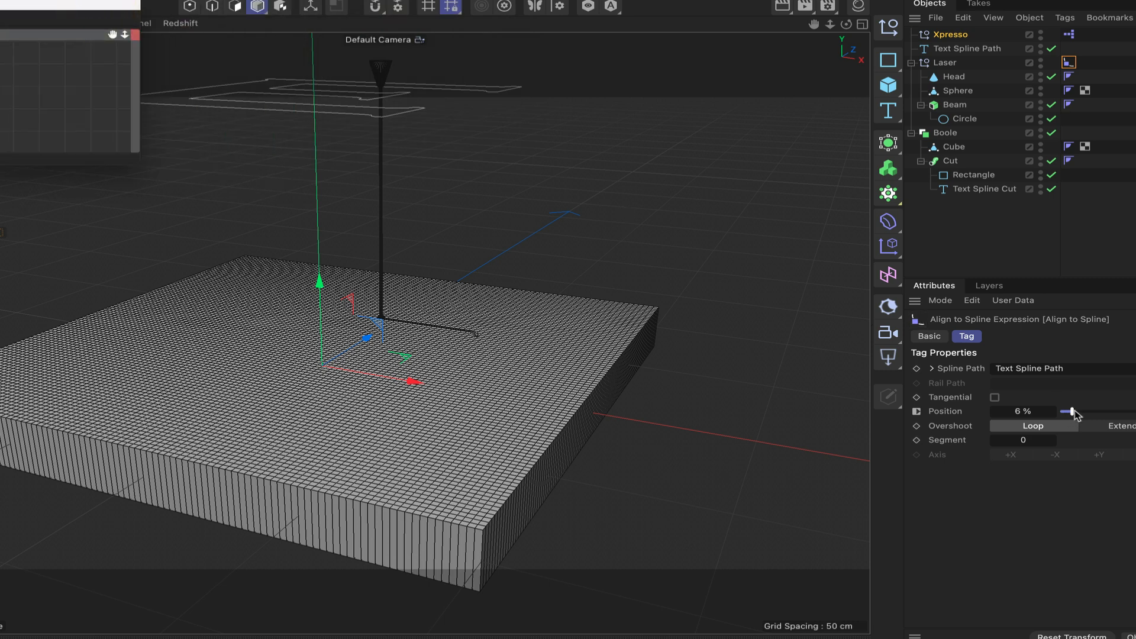
{"action": "mouse_move", "coordinate": [1074, 415]}
{"action": "left_mouse_down"}
{"action": "mouse_move", "coordinate": [1099, 414]}
{"action": "mouse_move", "coordinate": [1062, 411]}
{"action": "left_mouse_up"}
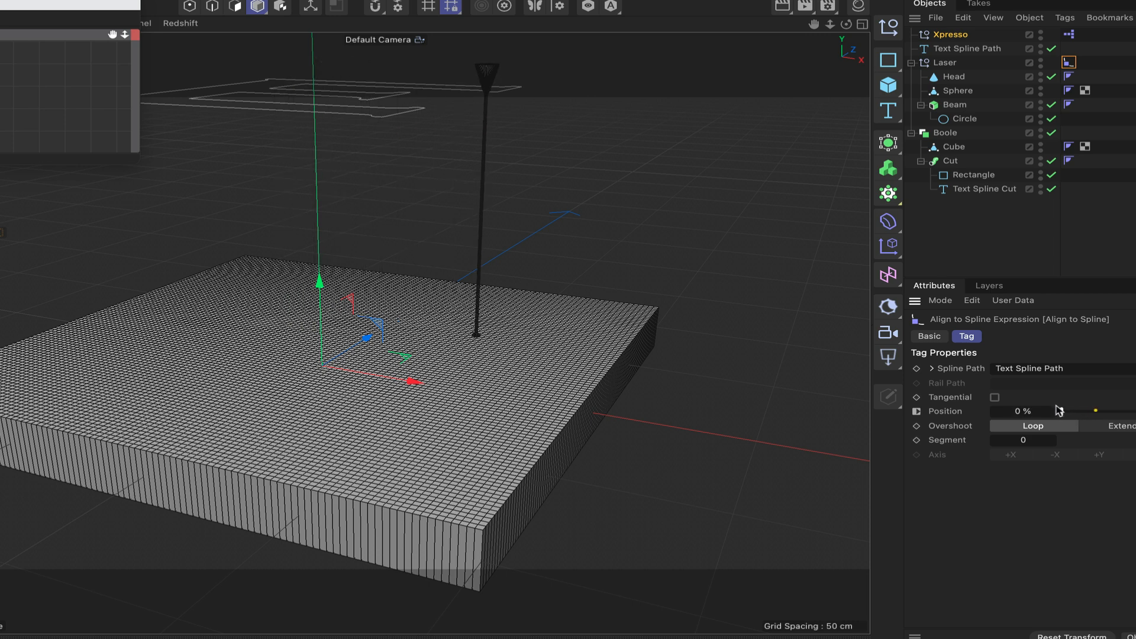
Step: Enlarge the XPresso editor and add a Thinking Particles PMatterWaves generator node above the Cut node
{"action": "left_click_drag", "start_coordinate": [96, 2], "coordinate": [527, 0]}
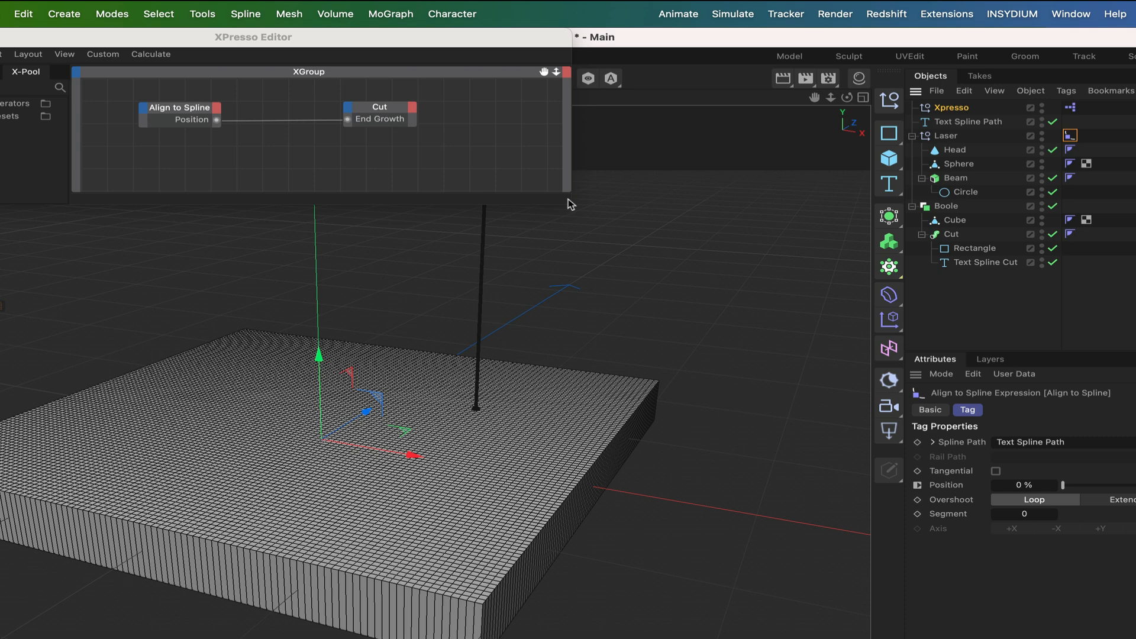
{"action": "left_click_drag", "start_coordinate": [568, 204], "coordinate": [691, 419]}
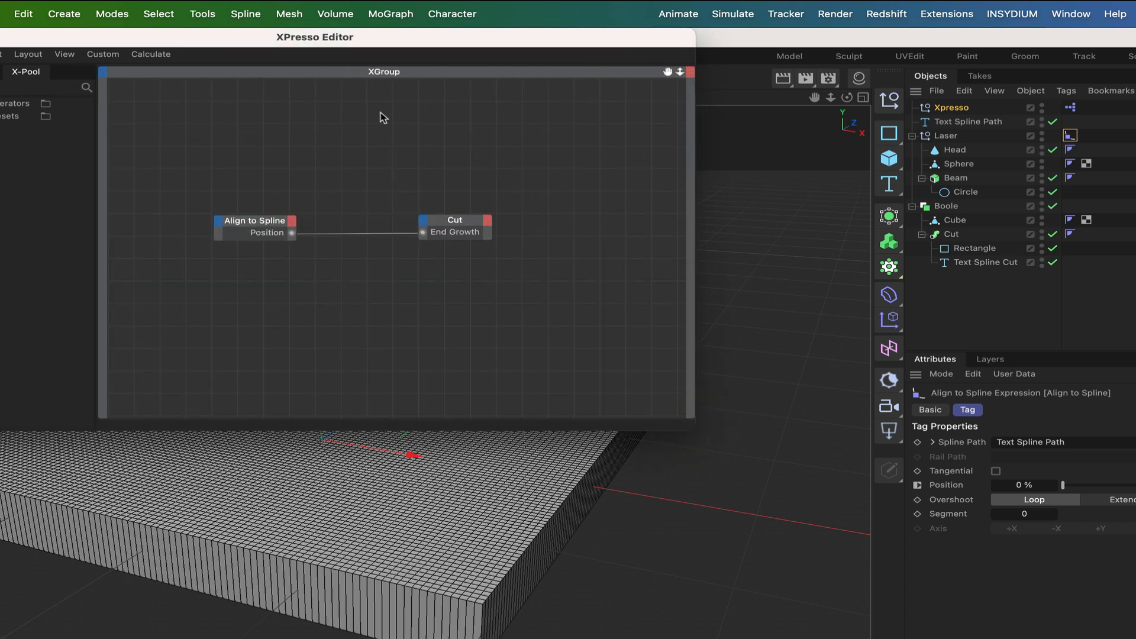
{"action": "right_click", "coordinate": [266, 158]}
{"action": "mouse_move", "coordinate": [308, 184]}
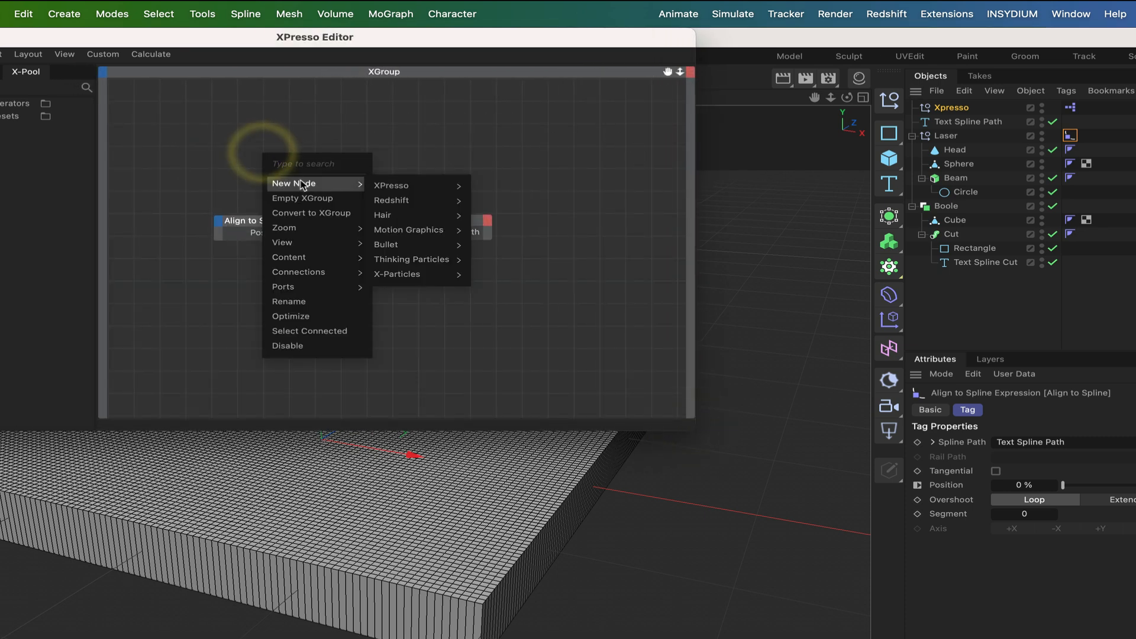
{"action": "mouse_move", "coordinate": [432, 262]}
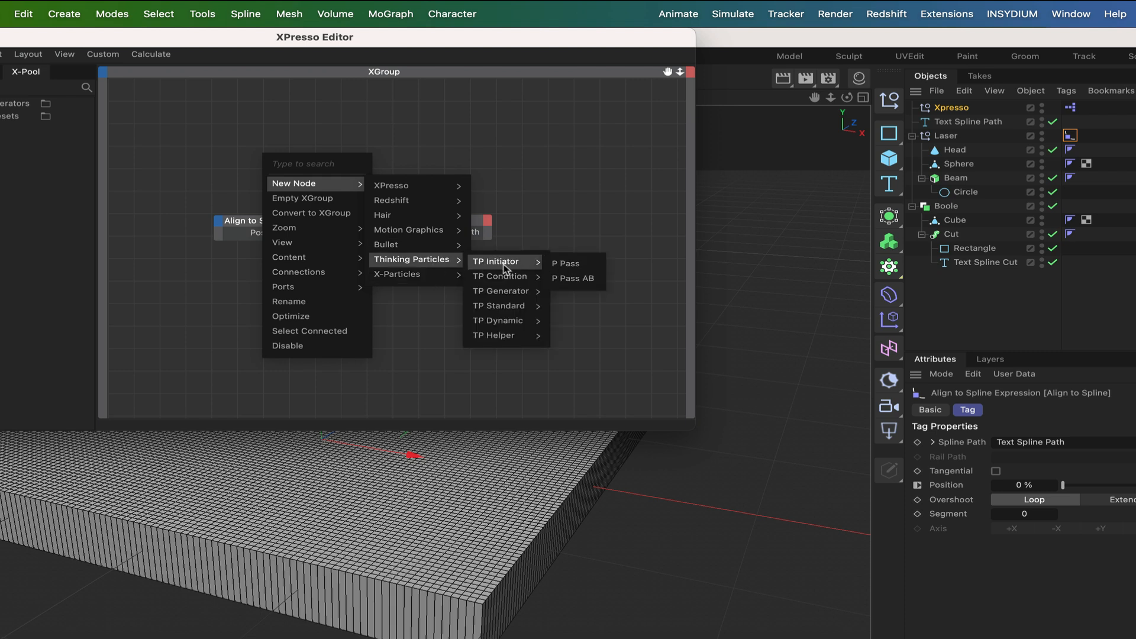
{"action": "mouse_move", "coordinate": [540, 296]}
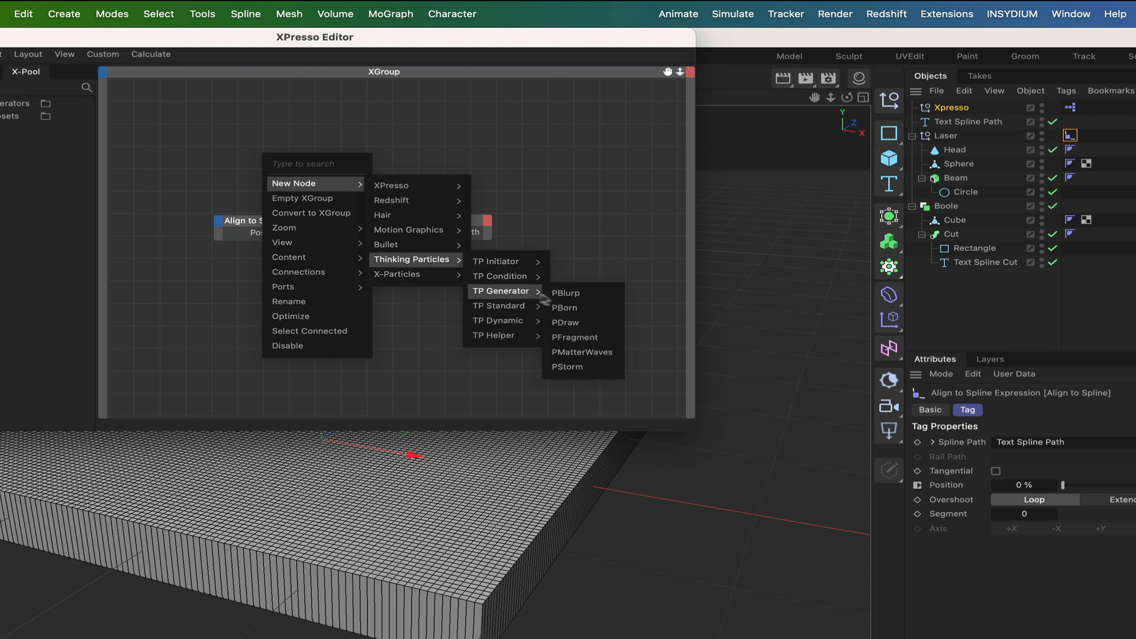
{"action": "left_click", "coordinate": [580, 353]}
{"action": "left_click_drag", "start_coordinate": [269, 159], "coordinate": [457, 127]}
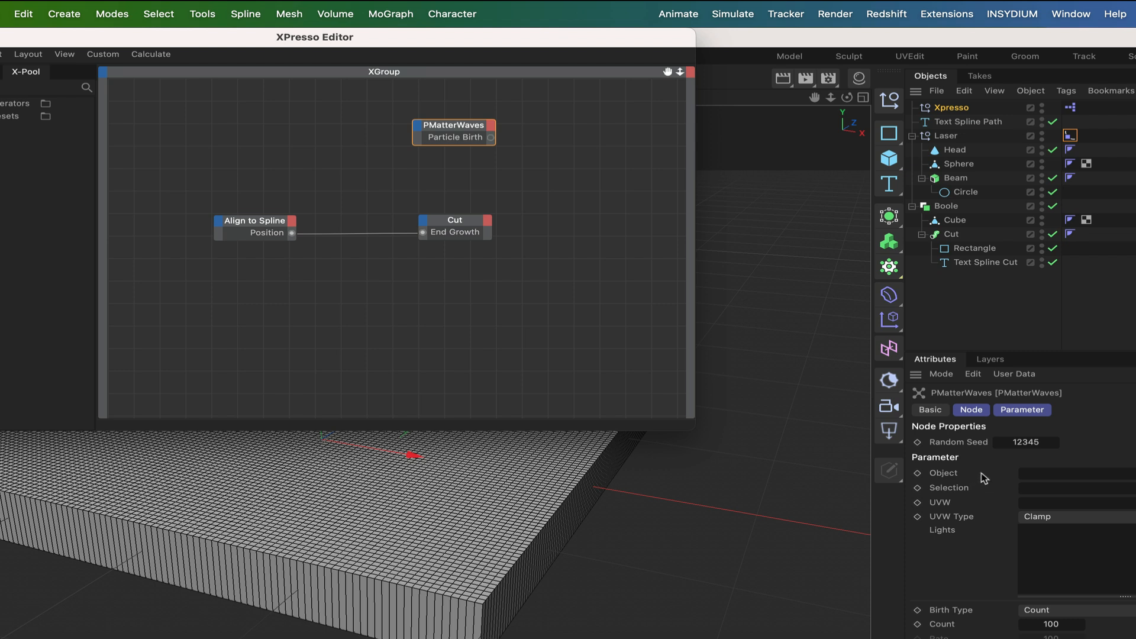
Step: Assign the laser's Sphere as the PMatterWaves node's emitting Object and shift the XPresso editor to uncover the laser
{"action": "left_click", "coordinate": [960, 166]}
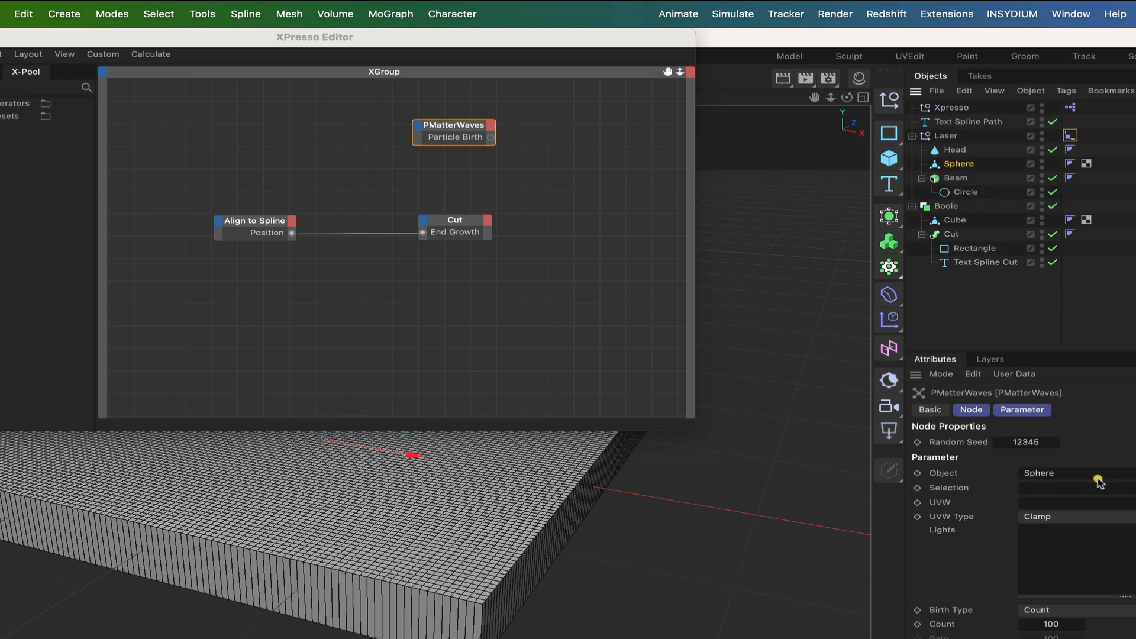
{"action": "left_click_drag", "start_coordinate": [1099, 482], "coordinate": [1096, 477]}
{"action": "left_click_drag", "start_coordinate": [680, 39], "coordinate": [307, 39]}
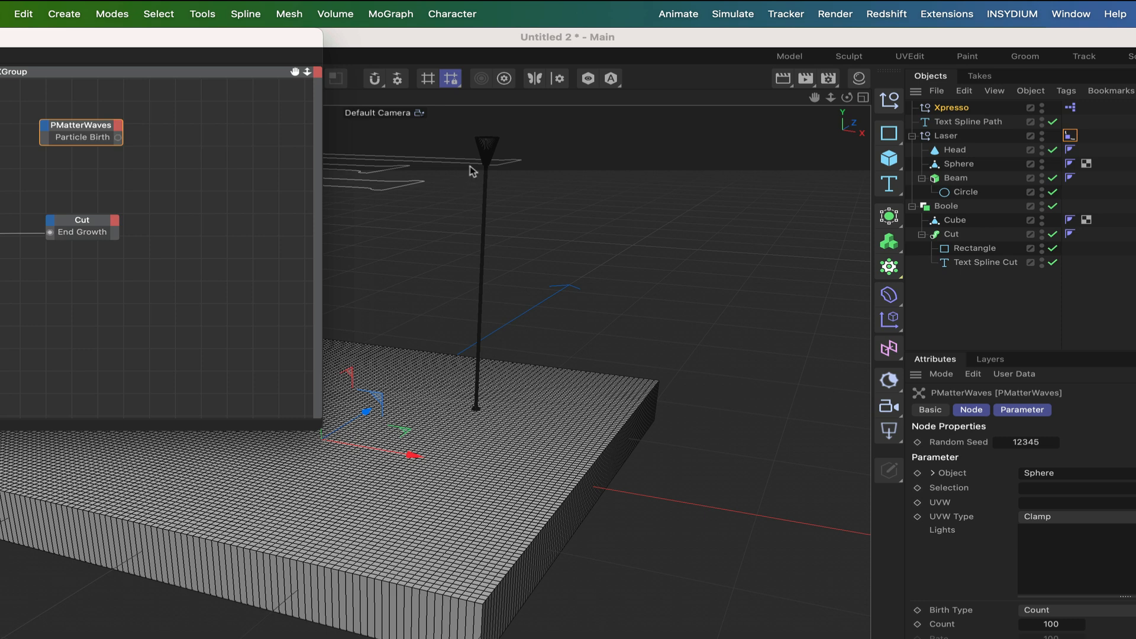
{"action": "left_click_drag", "start_coordinate": [286, 47], "coordinate": [377, 35]}
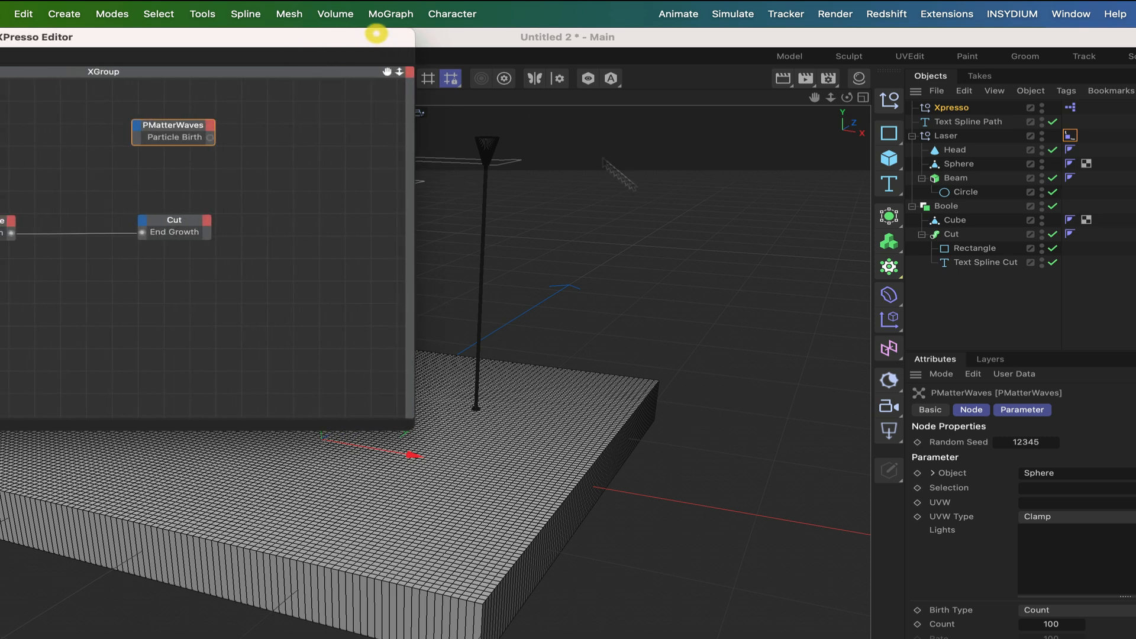
Step: Set the particle Life of the PMatterWaves node to 20 frames
{"action": "scroll", "coordinate": [1116, 589], "scroll_direction": "down", "scroll_amount": 4}
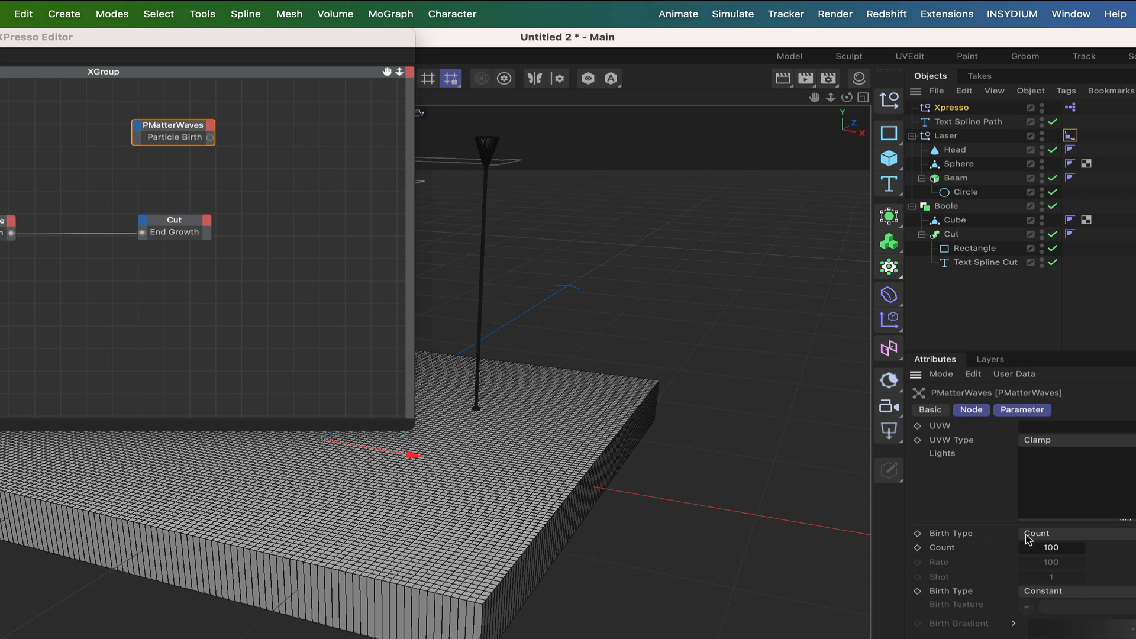
{"action": "left_click", "coordinate": [1051, 549]}
{"action": "scroll", "coordinate": [1118, 566], "scroll_direction": "down", "scroll_amount": 2}
{"action": "scroll", "coordinate": [1117, 567], "scroll_direction": "down", "scroll_amount": 3}
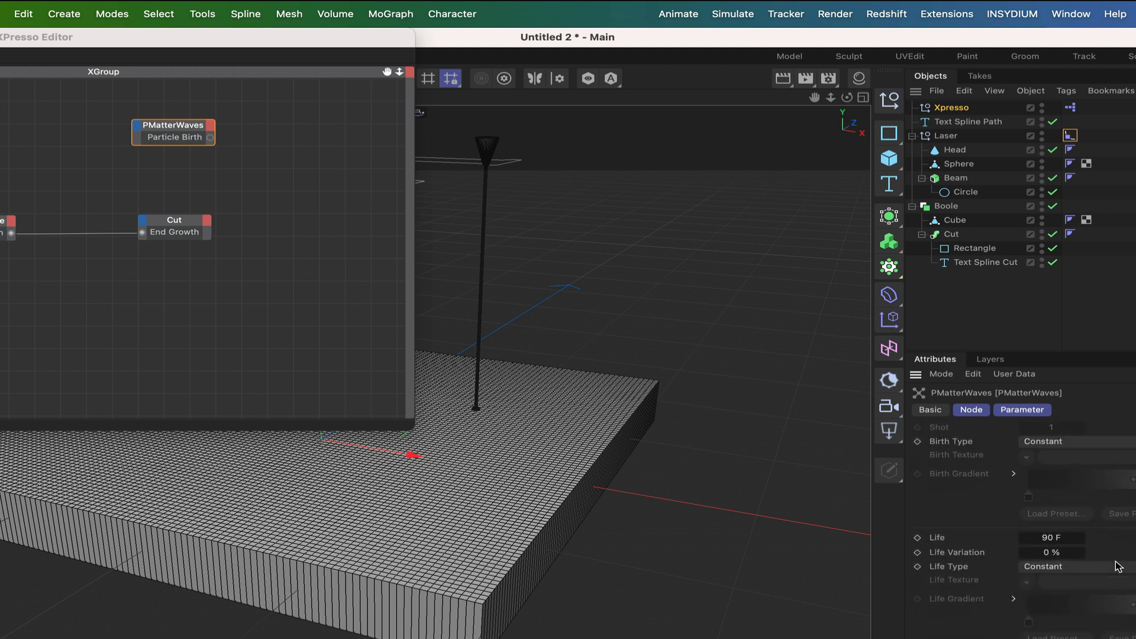
{"action": "left_click", "coordinate": [1043, 538]}
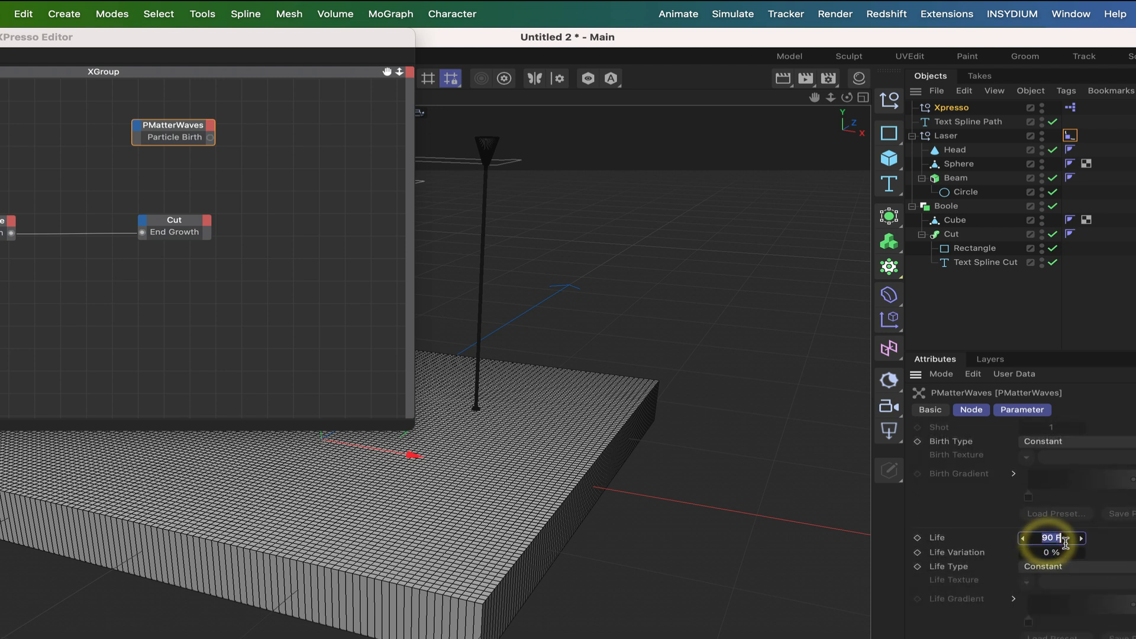
{"action": "type", "text": "20"}
{"action": "key", "text": "Return"}
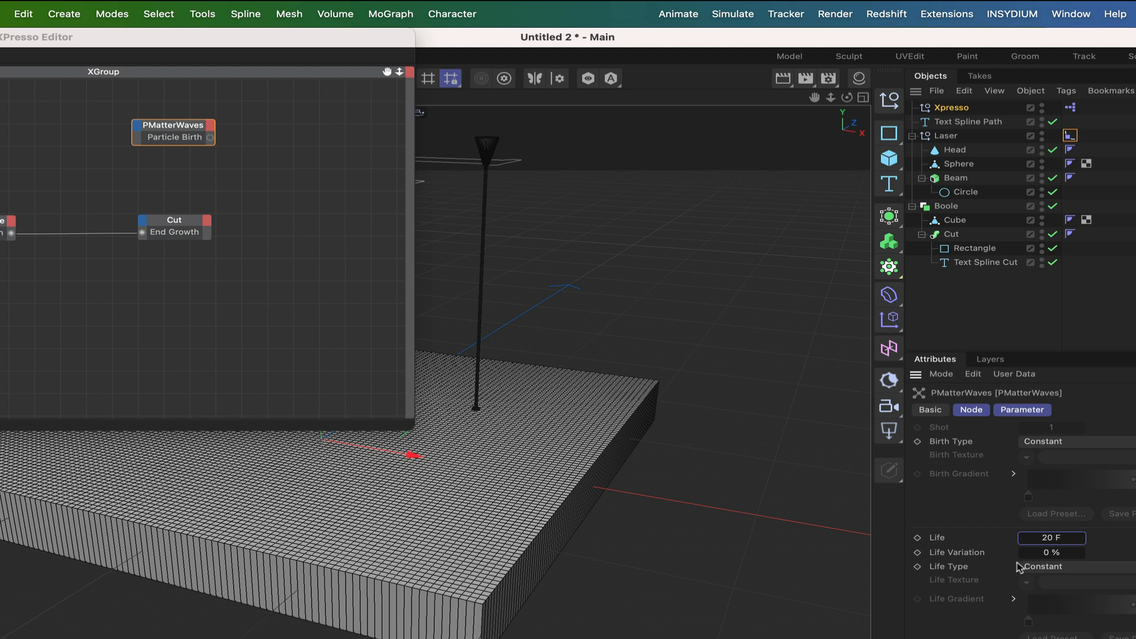
Step: Set the PMatterWaves node's Life Variation to 80 %, Speed to 80 and Speed Variation to 30 %
{"action": "left_click", "coordinate": [1048, 553]}
{"action": "scroll", "coordinate": [1062, 564], "scroll_direction": "down", "scroll_amount": 3}
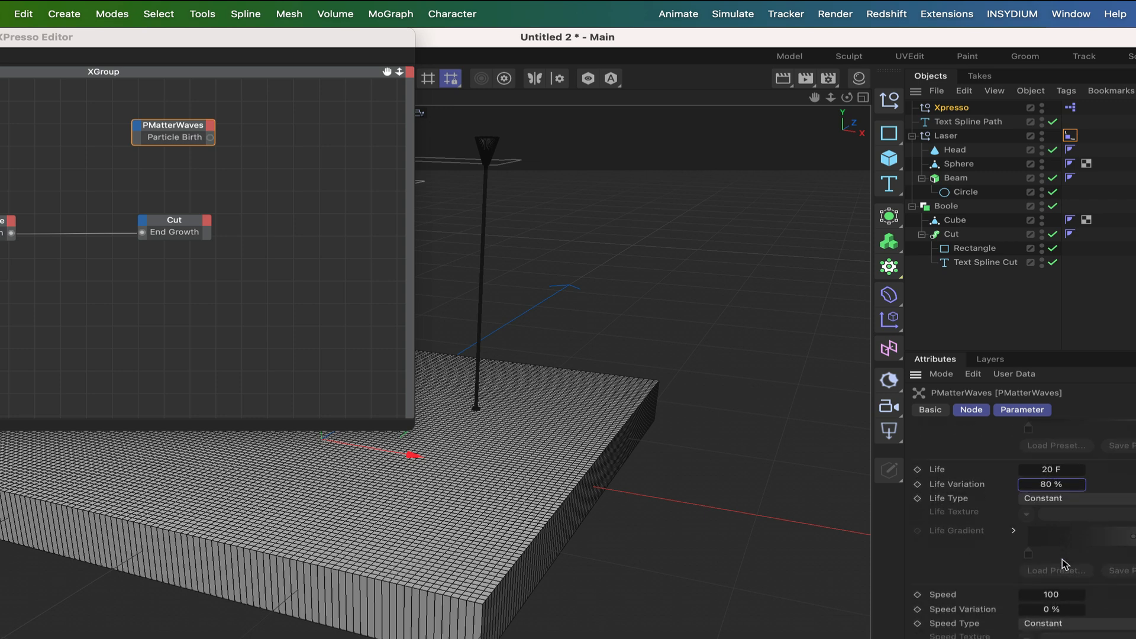
{"action": "left_click", "coordinate": [1050, 595]}
{"action": "left_click", "coordinate": [1043, 610]}
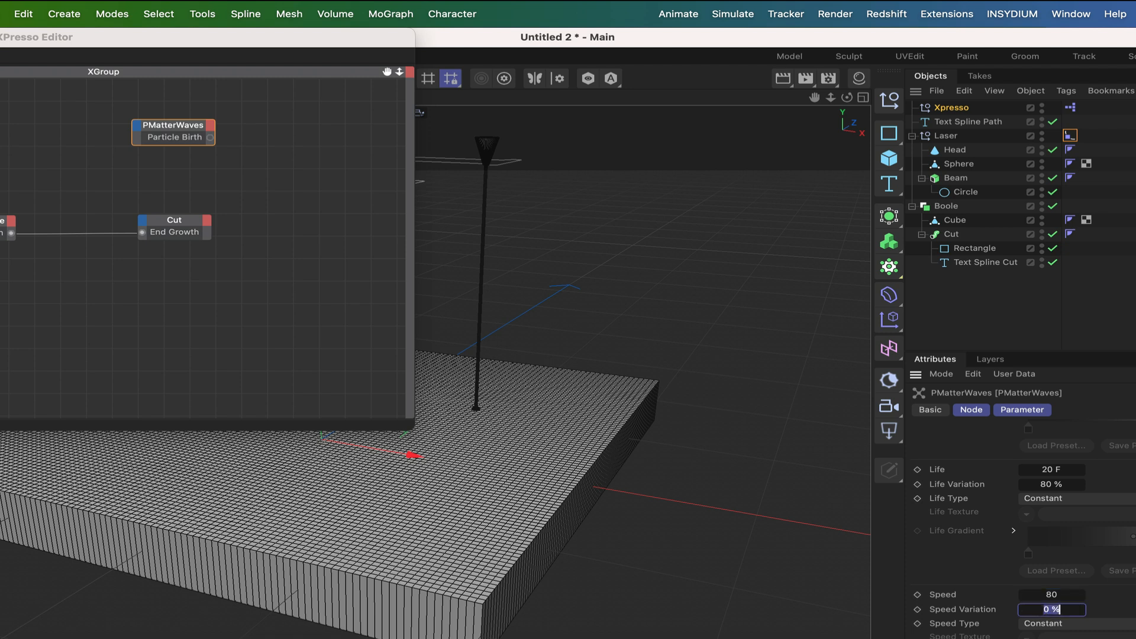
{"action": "type", "text": "3"}
Step: Set the PMatterWaves node's Size Variation to 20 % and review its remaining parameters
{"action": "scroll", "coordinate": [1118, 602], "scroll_direction": "down", "scroll_amount": 5}
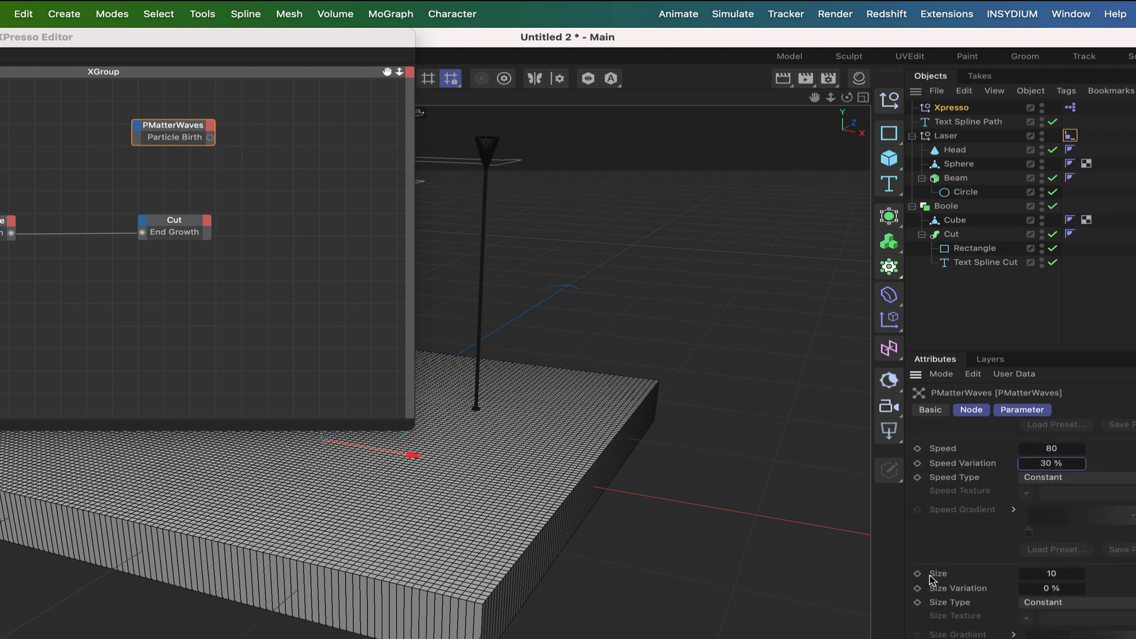
{"action": "double_click", "coordinate": [1049, 588]}
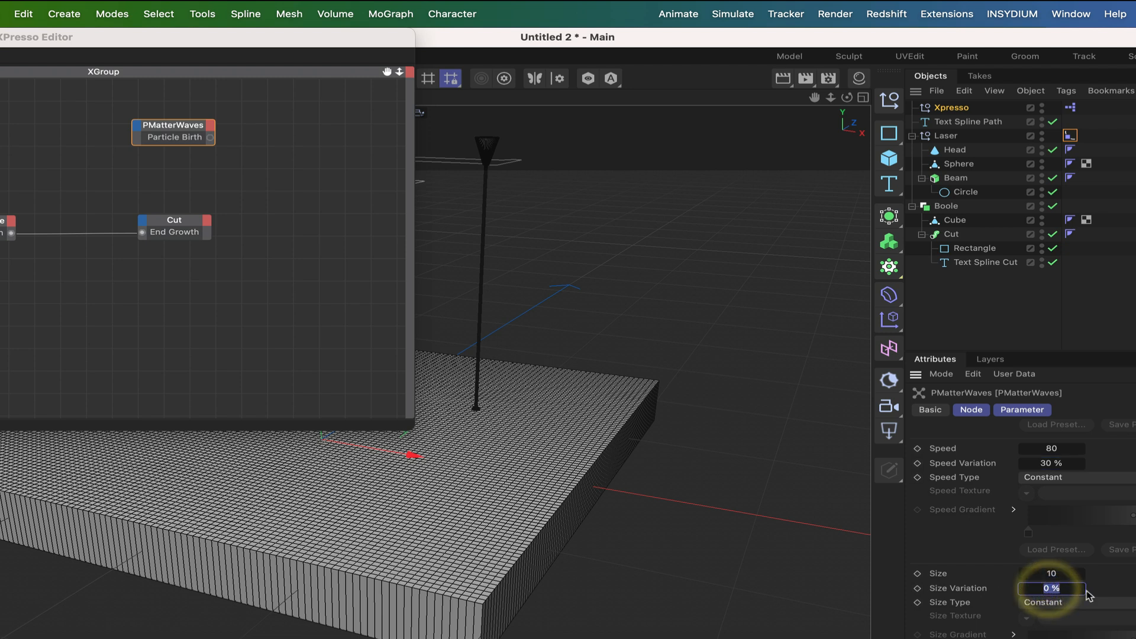
{"action": "type", "text": "20"}
{"action": "scroll", "coordinate": [1076, 553], "scroll_direction": "down", "scroll_amount": 5}
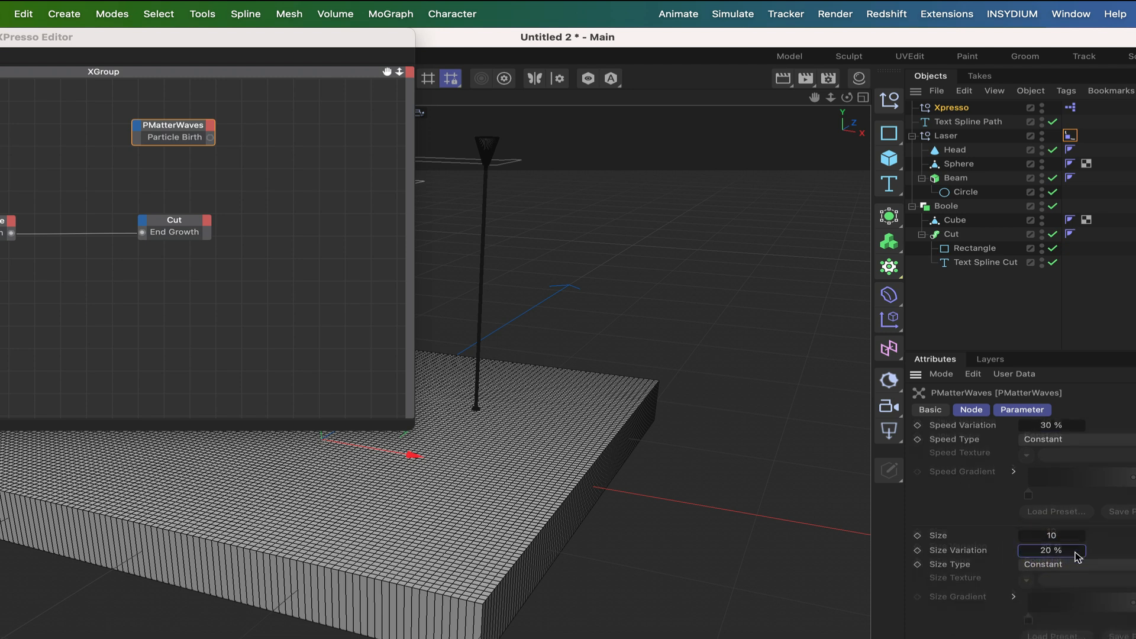
{"action": "scroll", "coordinate": [1076, 556], "scroll_direction": "down", "scroll_amount": 2}
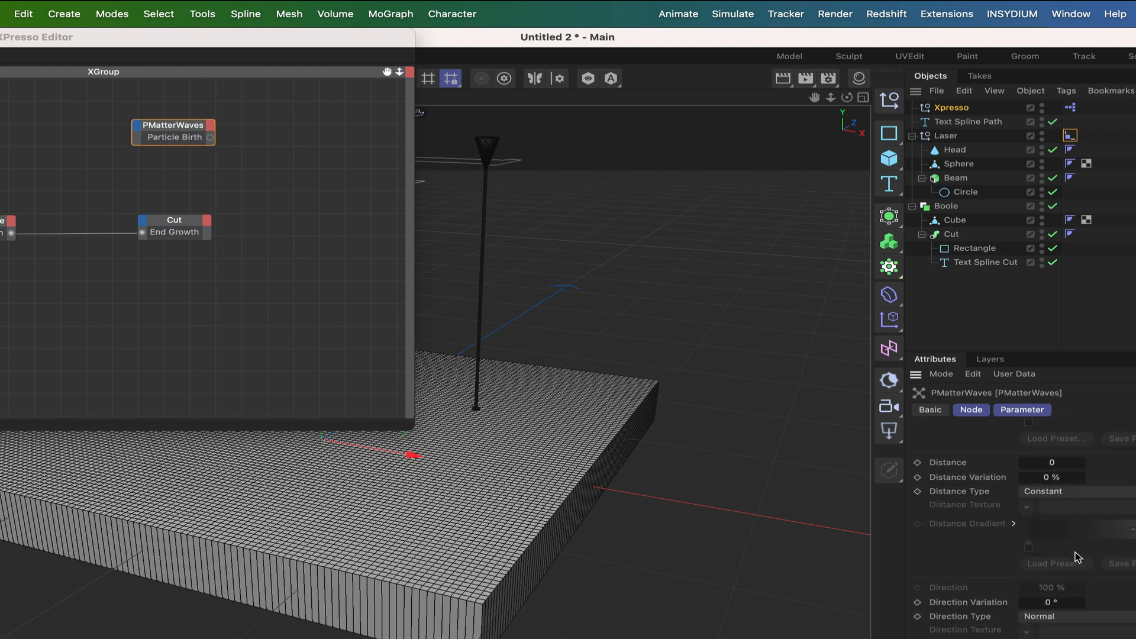
{"action": "scroll", "coordinate": [1060, 516], "scroll_direction": "up", "scroll_amount": 8}
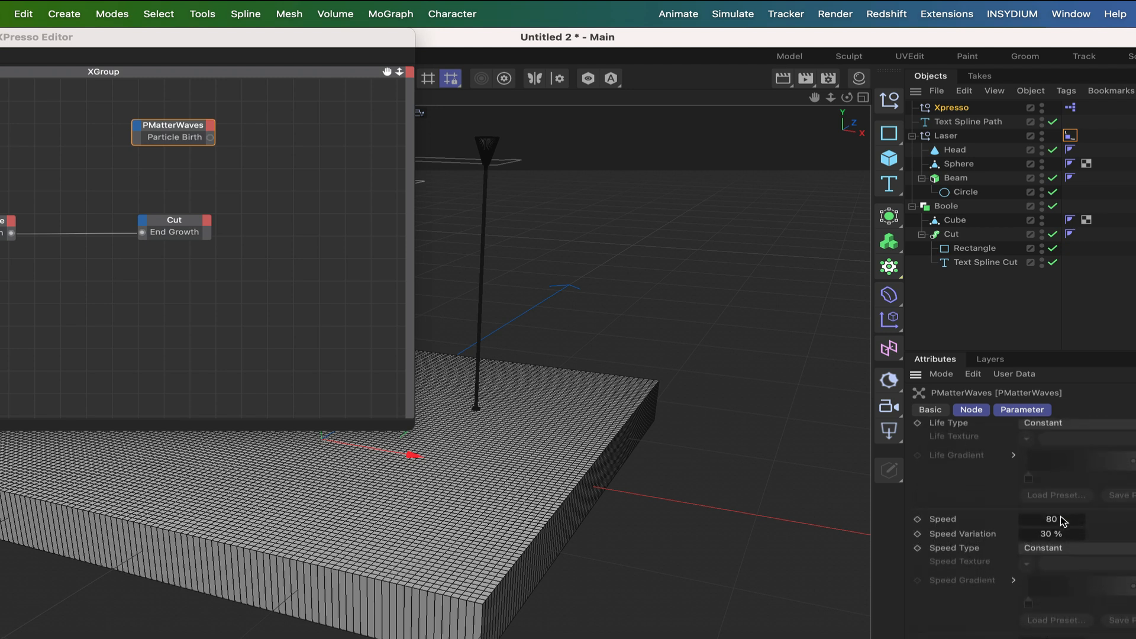
{"action": "scroll", "coordinate": [1060, 516], "scroll_direction": "up", "scroll_amount": 4}
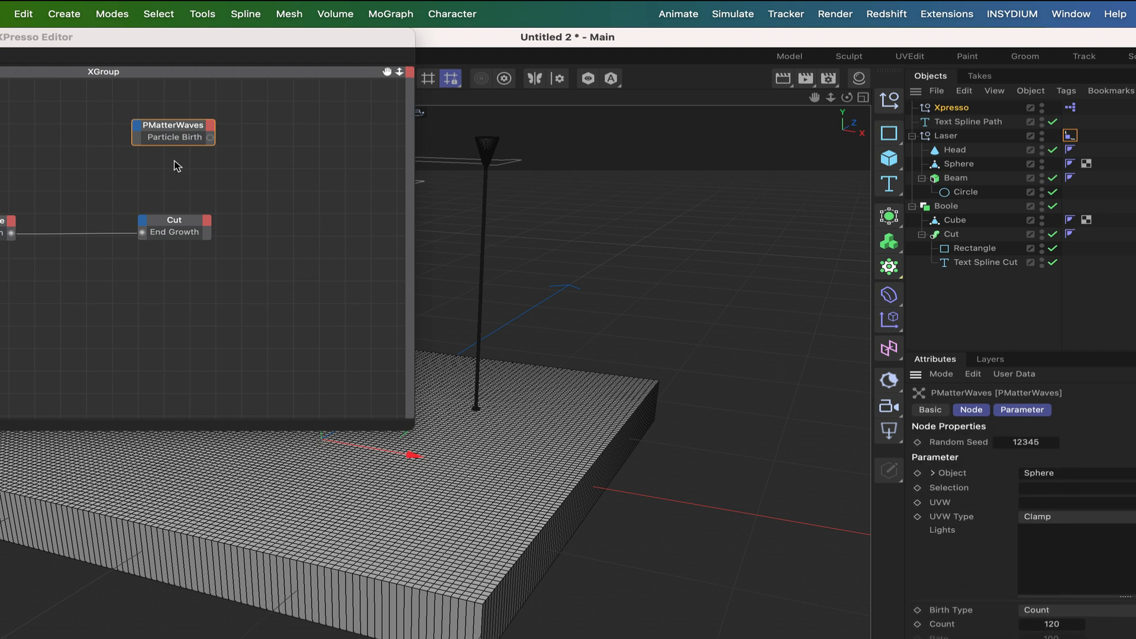
Step: Add a Thinking Particles PGroup node beside PMatterWaves and connect the Particle Birth output to its input
{"action": "right_click", "coordinate": [184, 182]}
{"action": "mouse_move", "coordinate": [239, 210]}
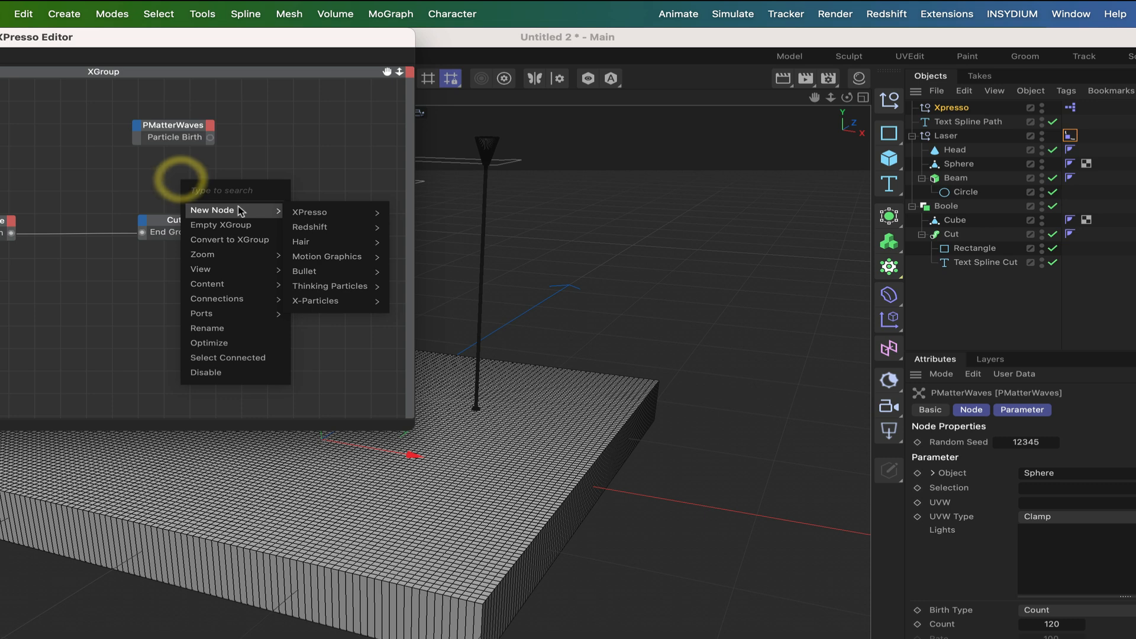
{"action": "mouse_move", "coordinate": [328, 287]}
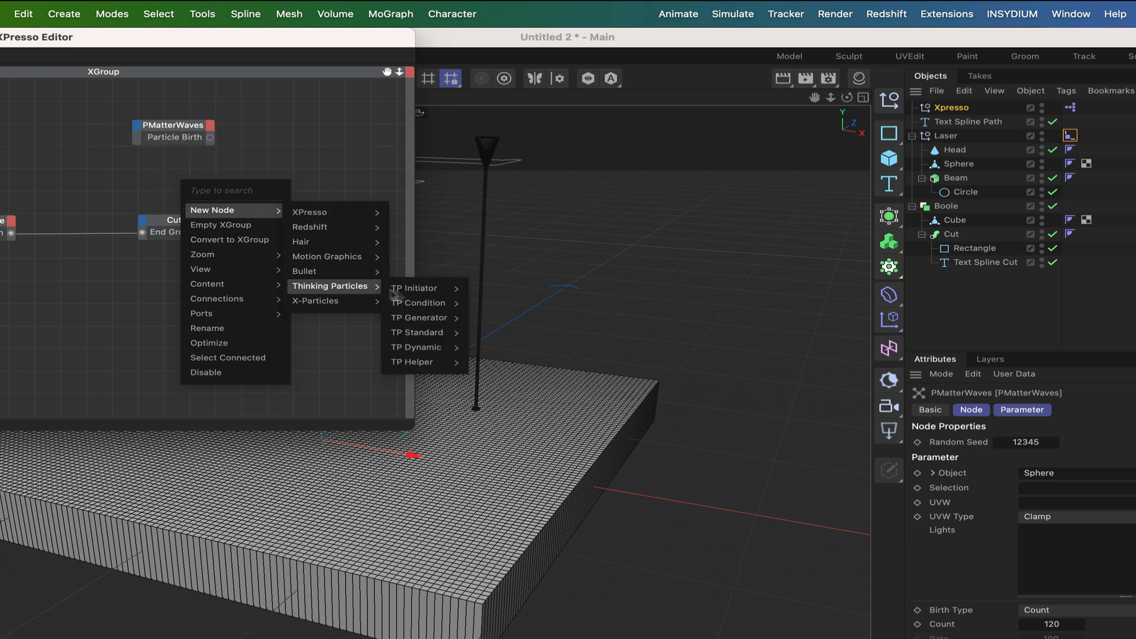
{"action": "mouse_move", "coordinate": [413, 293]}
{"action": "mouse_move", "coordinate": [417, 339]}
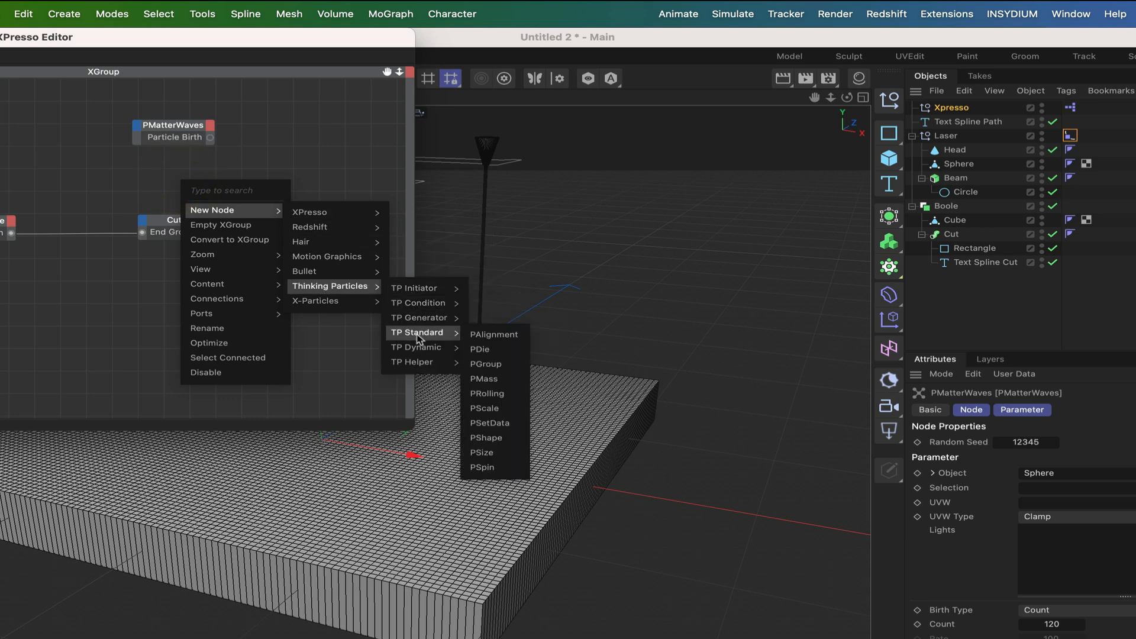
{"action": "left_click", "coordinate": [485, 366]}
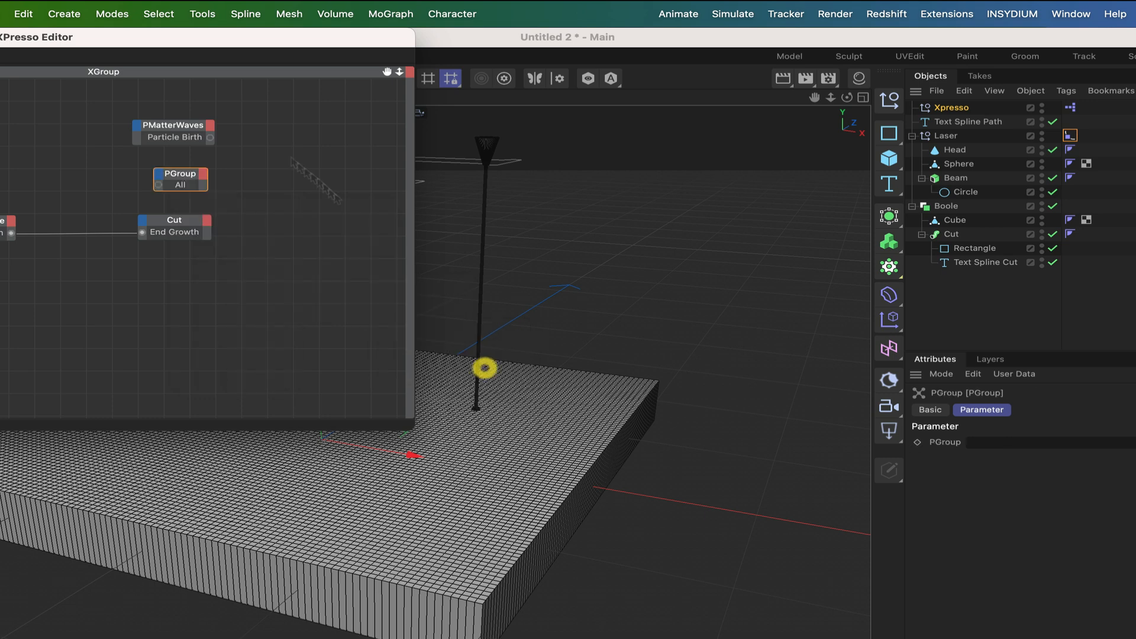
{"action": "left_click", "coordinate": [289, 140]}
{"action": "left_click_drag", "start_coordinate": [185, 167], "coordinate": [293, 121]}
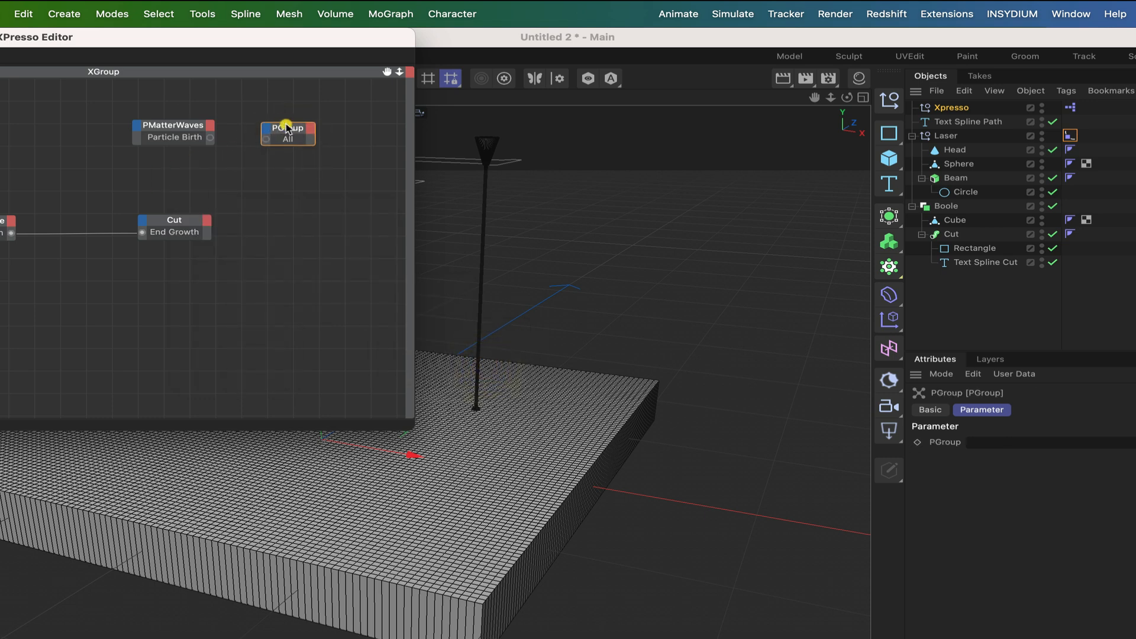
{"action": "left_click_drag", "start_coordinate": [210, 139], "coordinate": [308, 129]}
Step: Assign the All particle group from the Thinking Particles settings to the PGroup node, then close the settings
{"action": "left_click", "coordinate": [733, 14]}
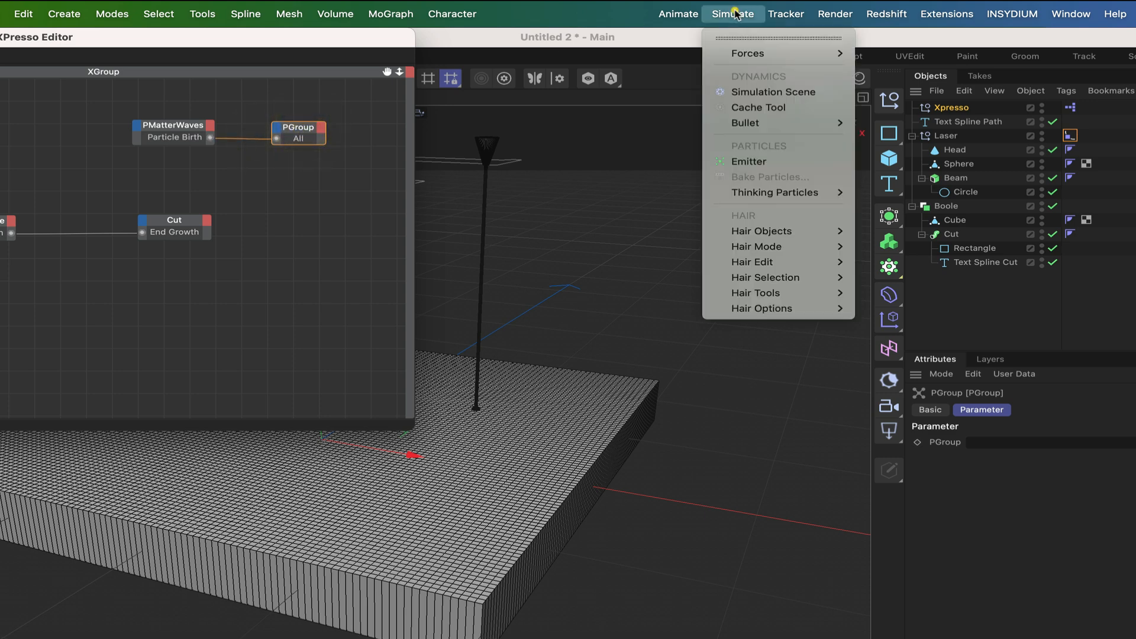
{"action": "mouse_move", "coordinate": [768, 192]}
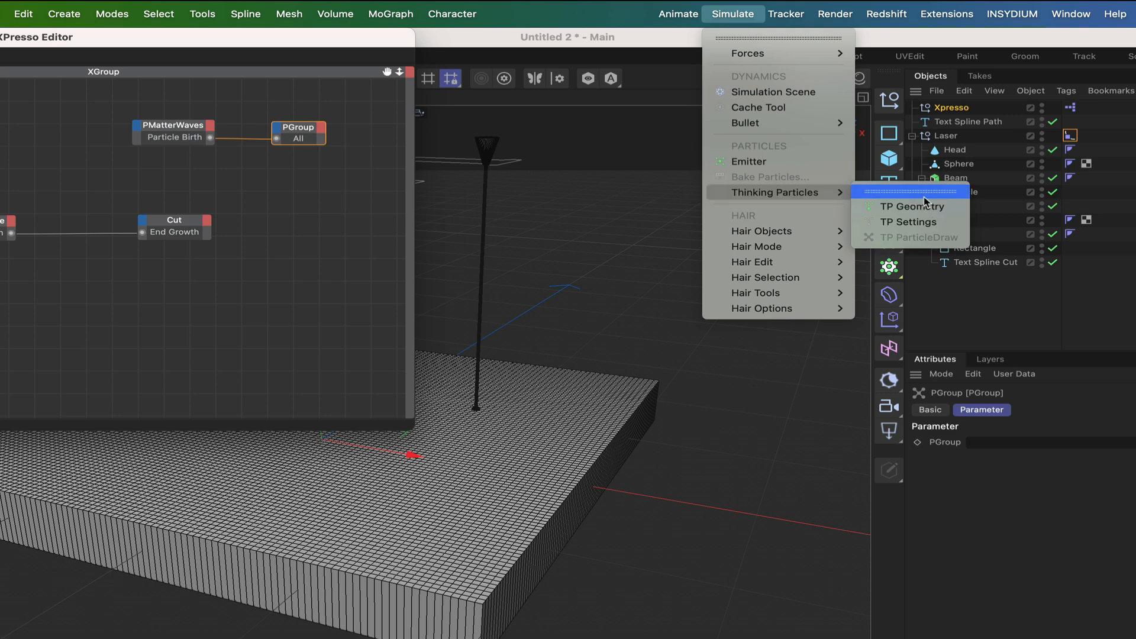
{"action": "left_click", "coordinate": [912, 222]}
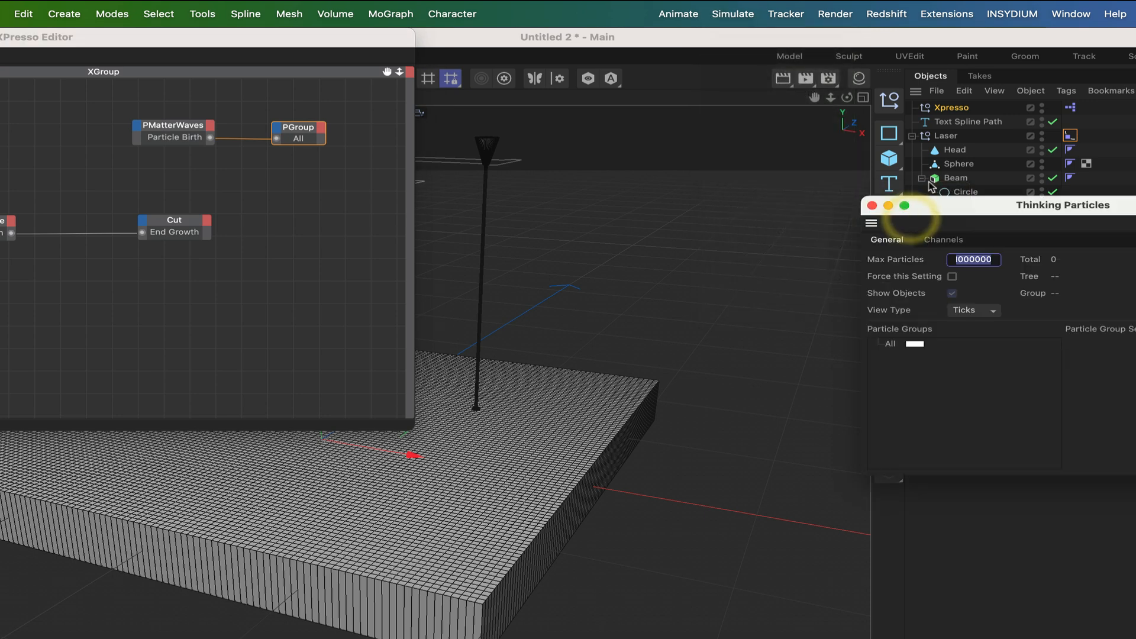
{"action": "left_click", "coordinate": [890, 344]}
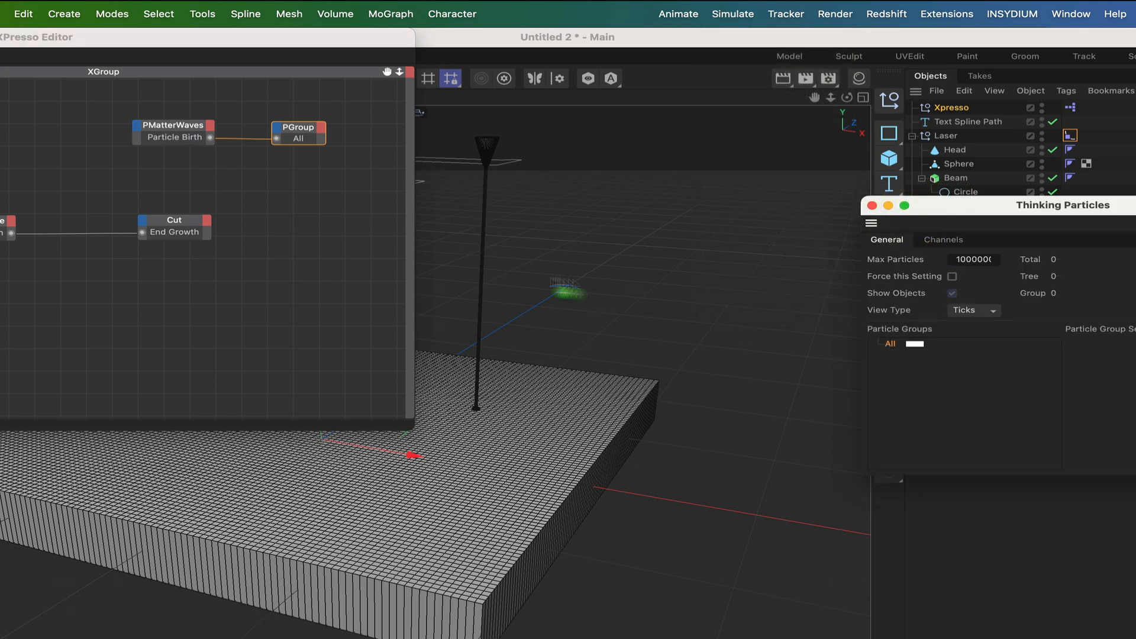
{"action": "left_click", "coordinate": [299, 141]}
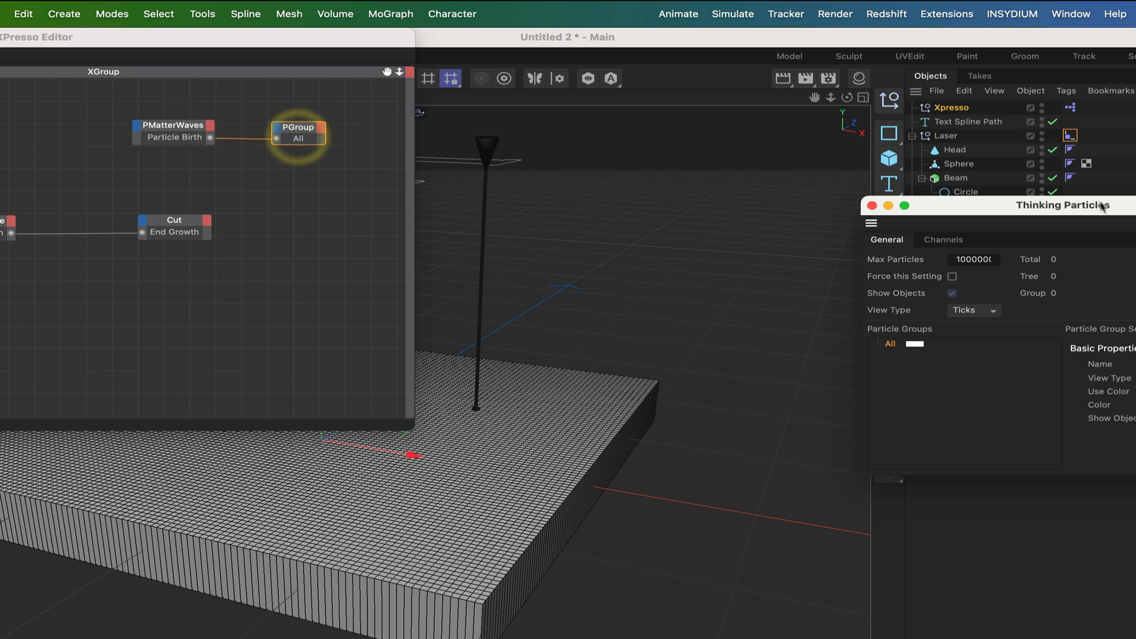
{"action": "left_click_drag", "start_coordinate": [1104, 207], "coordinate": [1015, 105]}
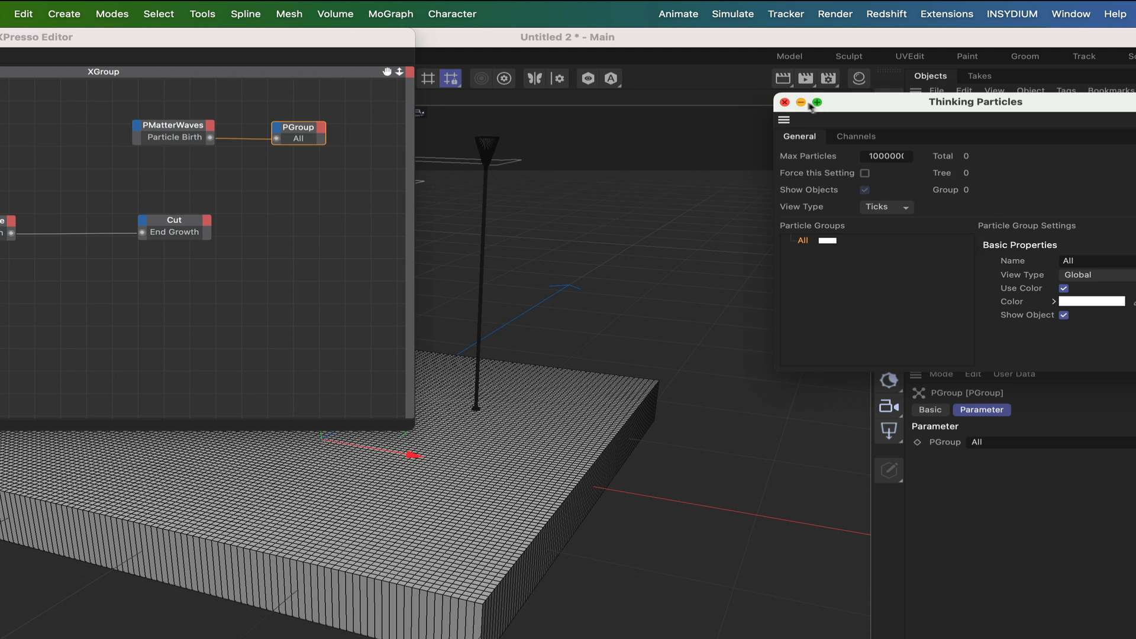
{"action": "left_click", "coordinate": [784, 102]}
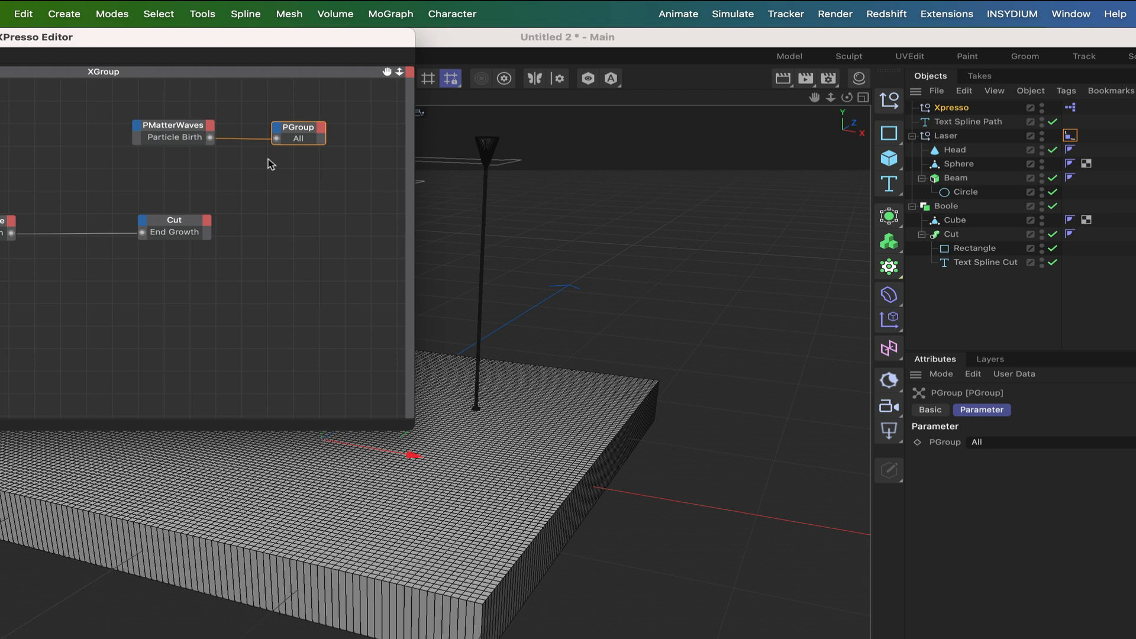
Step: Add a Thinking Particles P Pass initiator node below the Cut node
{"action": "right_click", "coordinate": [132, 318]}
{"action": "mouse_move", "coordinate": [177, 343]}
{"action": "mouse_move", "coordinate": [261, 347]}
{"action": "mouse_move", "coordinate": [365, 351]}
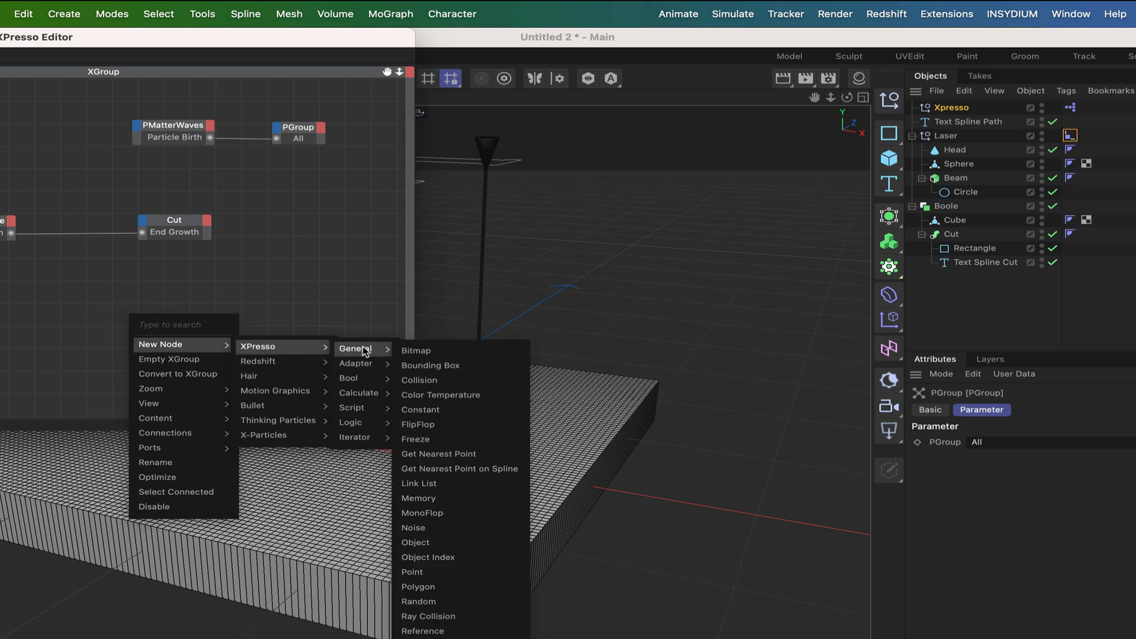
{"action": "mouse_move", "coordinate": [290, 421]}
{"action": "mouse_move", "coordinate": [355, 429]}
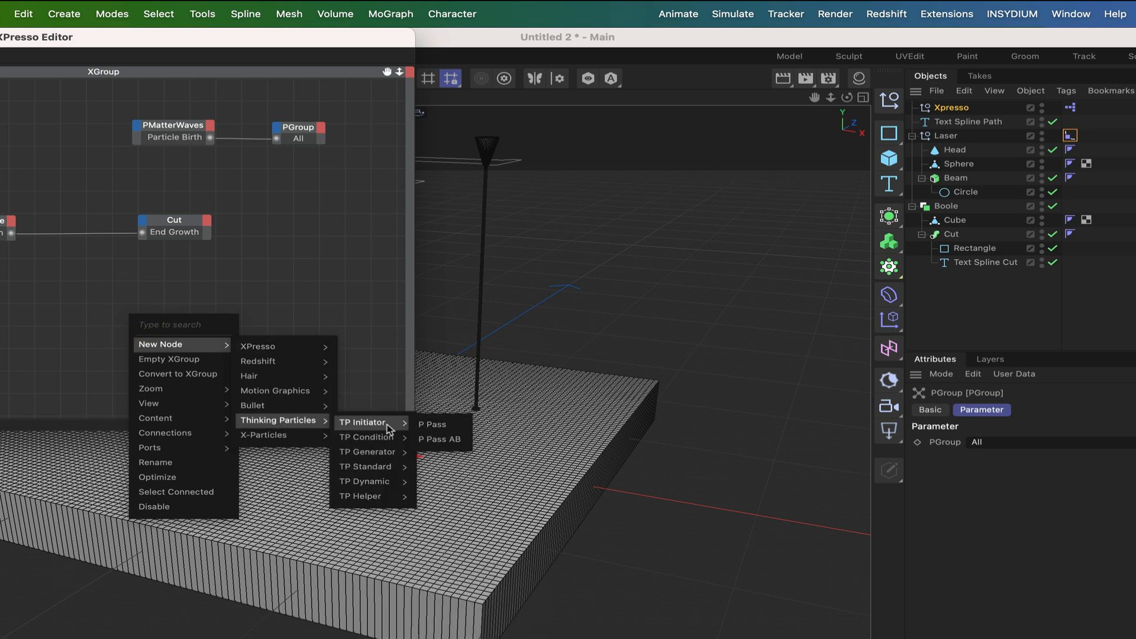
{"action": "left_click", "coordinate": [425, 426]}
{"action": "left_click_drag", "start_coordinate": [130, 316], "coordinate": [186, 292]}
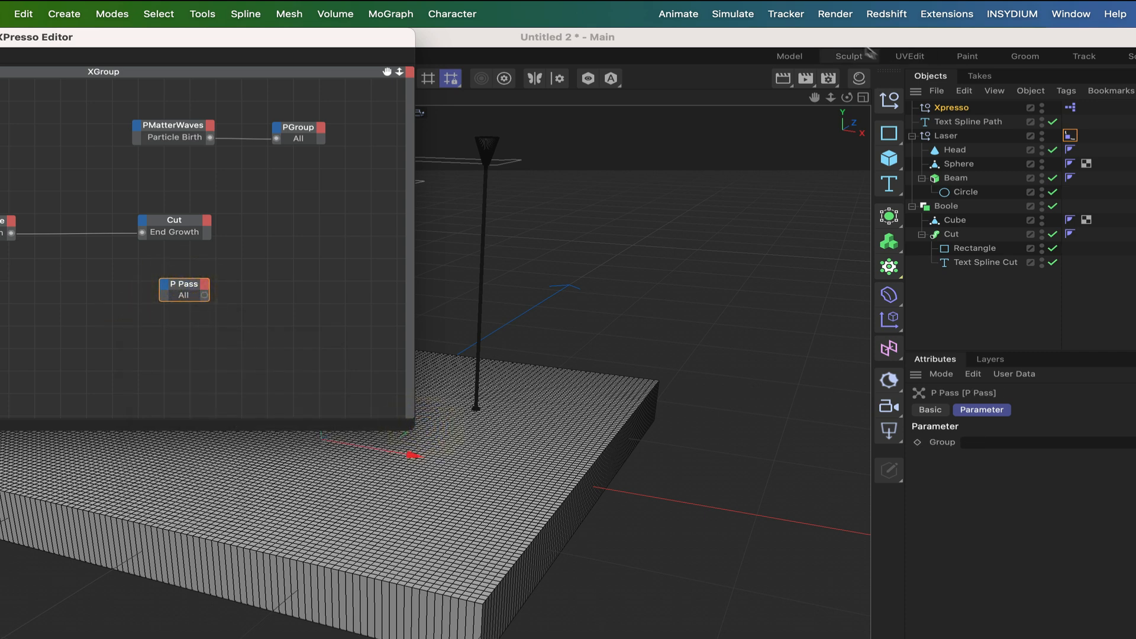
Step: Assign the All particle group from the Thinking Particles settings to the P Pass node's Group, then close the settings
{"action": "left_click", "coordinate": [734, 14]}
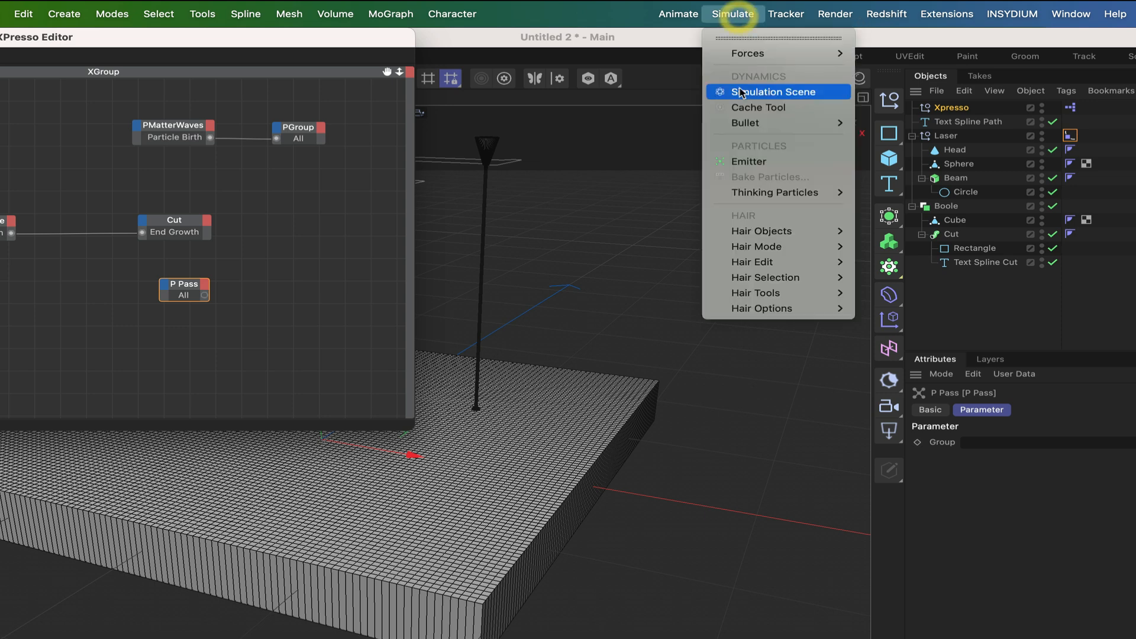
{"action": "mouse_move", "coordinate": [757, 194]}
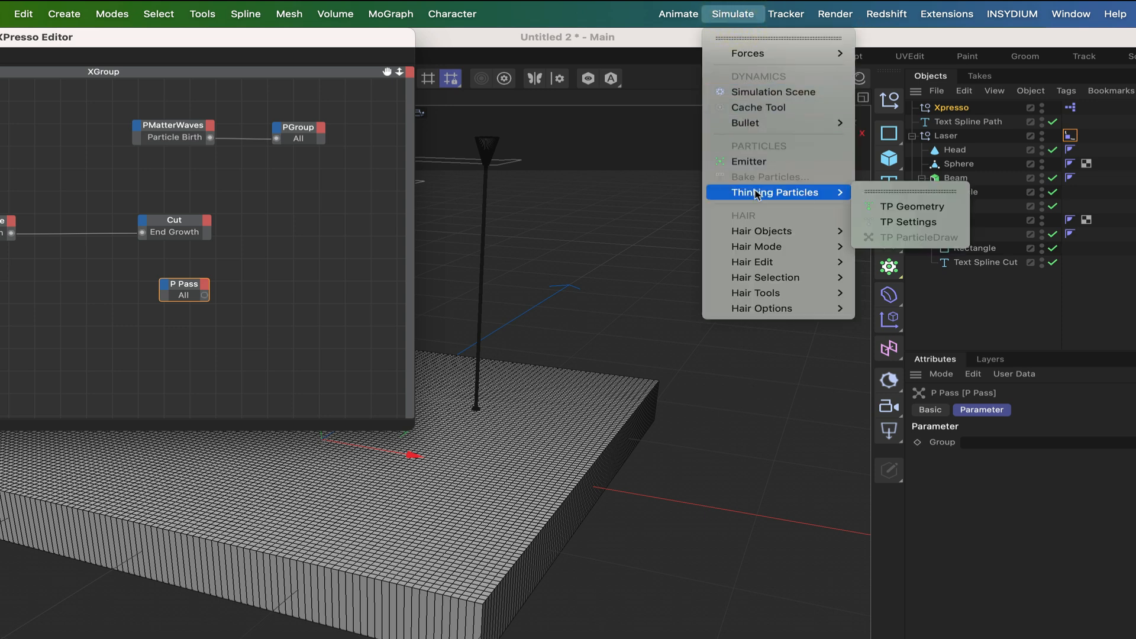
{"action": "left_click", "coordinate": [906, 221]}
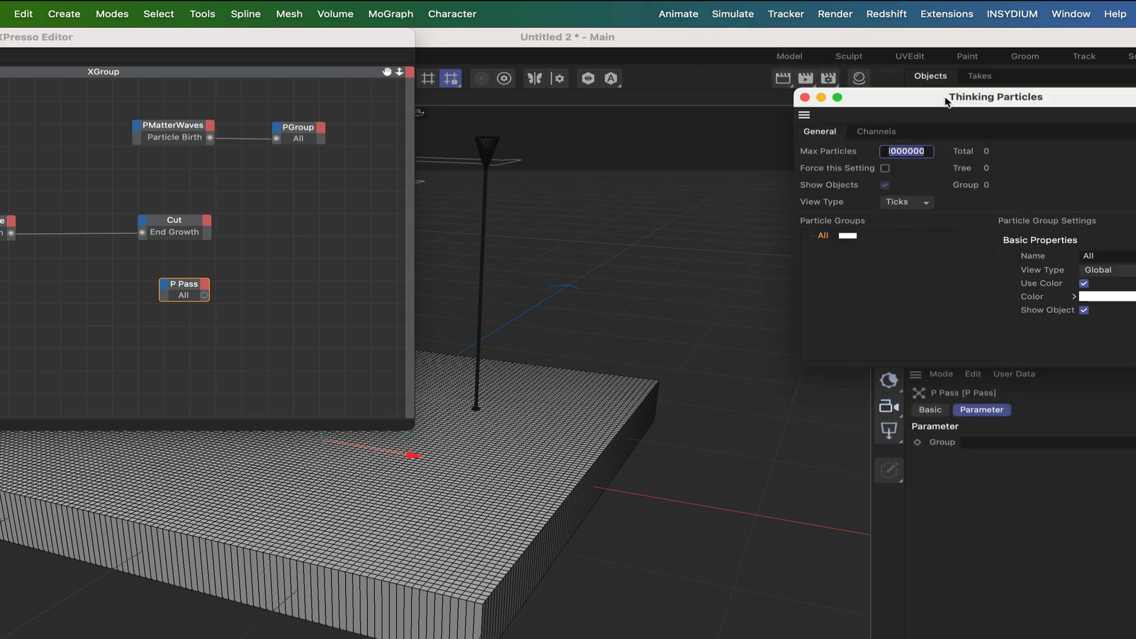
{"action": "left_click_drag", "start_coordinate": [1013, 204], "coordinate": [946, 97]}
{"action": "left_click_drag", "start_coordinate": [822, 241], "coordinate": [1017, 444]}
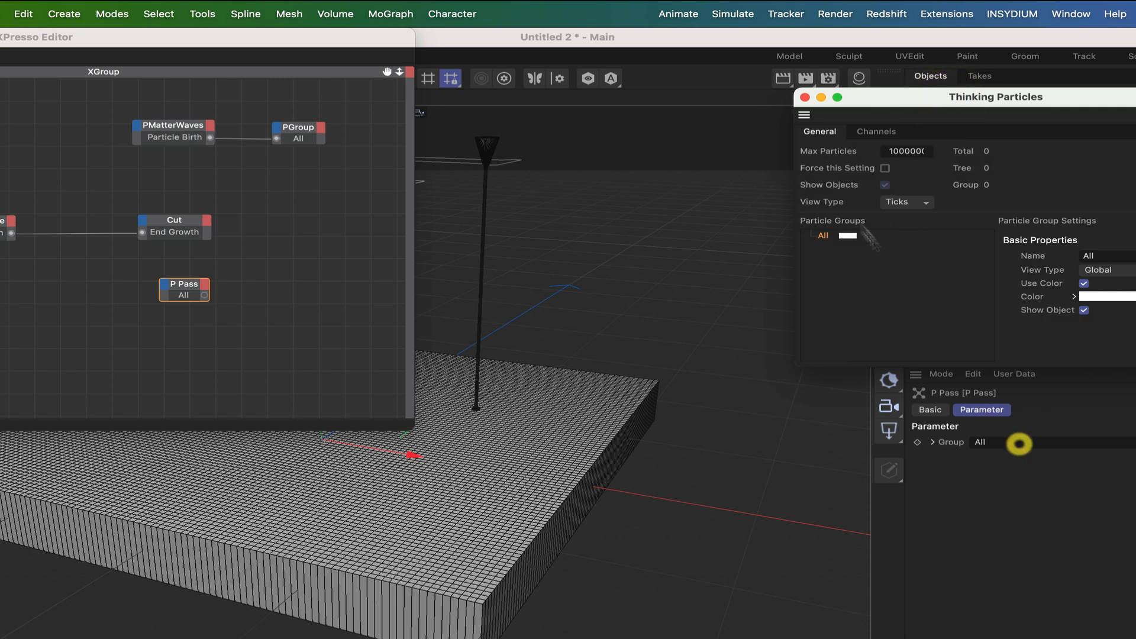
{"action": "left_click", "coordinate": [805, 98]}
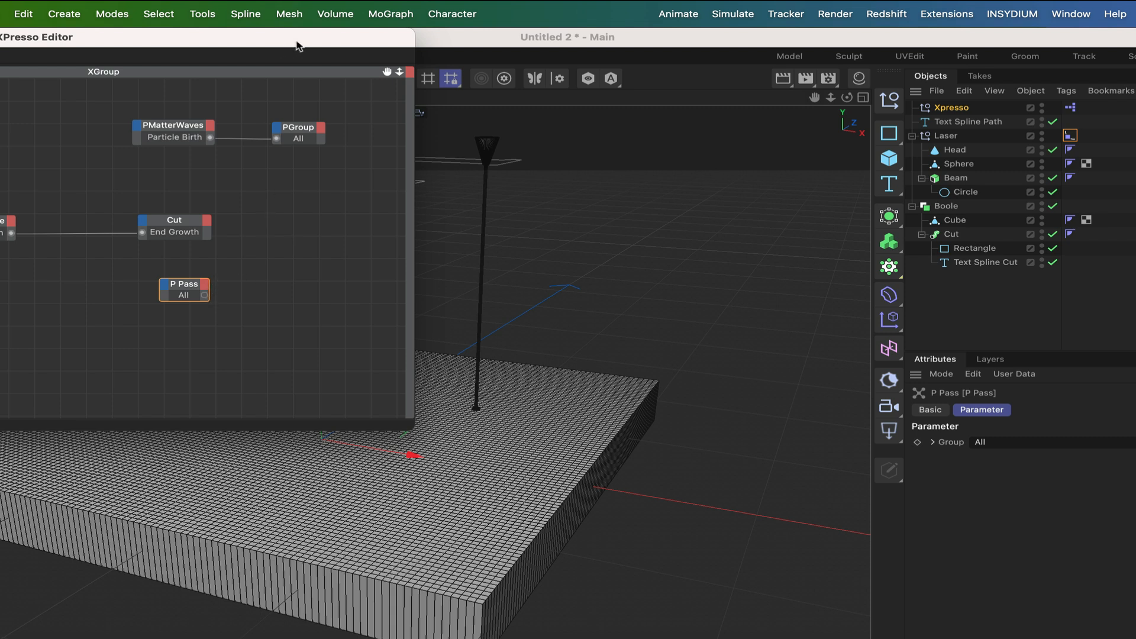
Step: Place the P Pass node beside the Cut node and widen the XPresso editor to make room for more nodes
{"action": "left_click_drag", "start_coordinate": [297, 46], "coordinate": [212, 46]}
{"action": "left_click", "coordinate": [306, 382]}
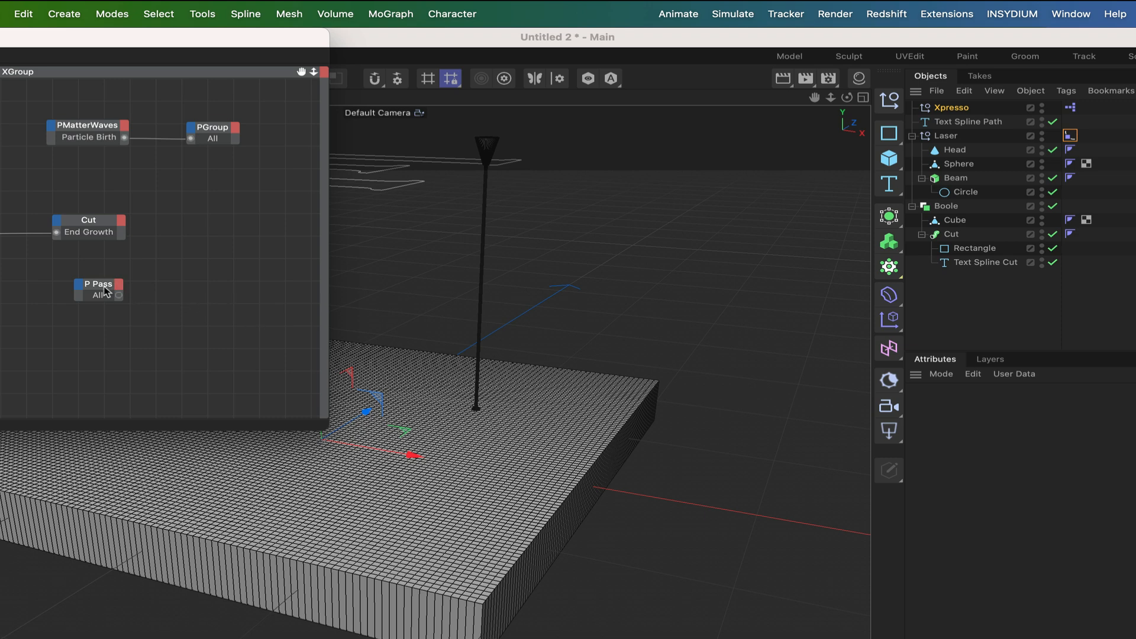
{"action": "left_click_drag", "start_coordinate": [104, 290], "coordinate": [199, 229]}
{"action": "left_click_drag", "start_coordinate": [326, 421], "coordinate": [418, 422]}
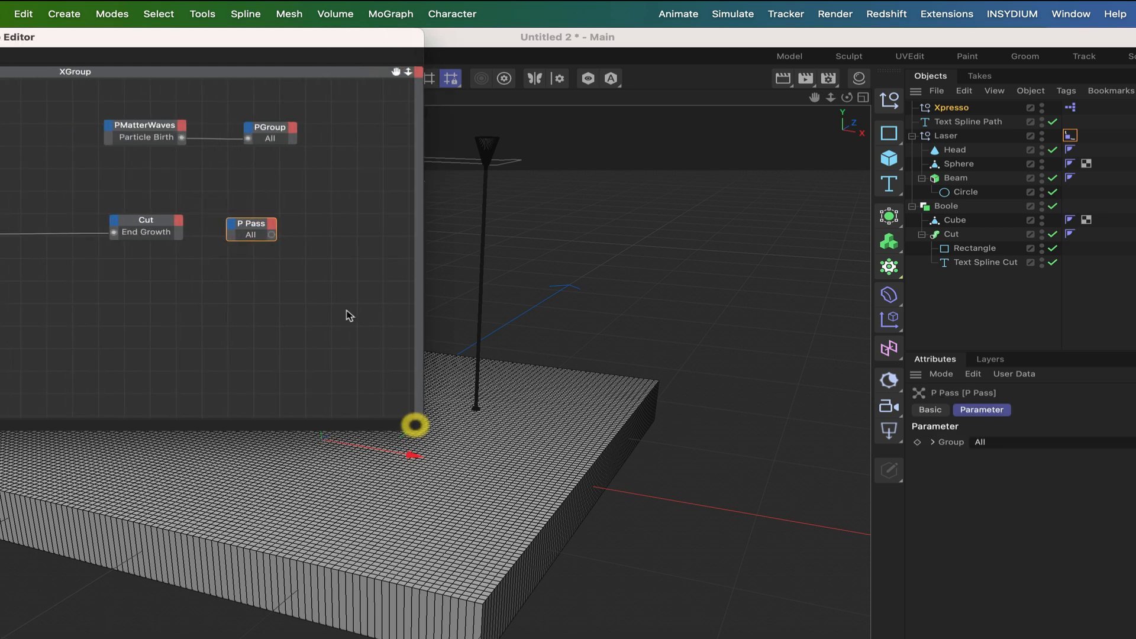
Step: Add a Thinking Particles PShape node beside P Pass and connect the P Pass output to its input
{"action": "right_click", "coordinate": [256, 282]}
{"action": "mouse_move", "coordinate": [314, 313]}
{"action": "mouse_move", "coordinate": [418, 317]}
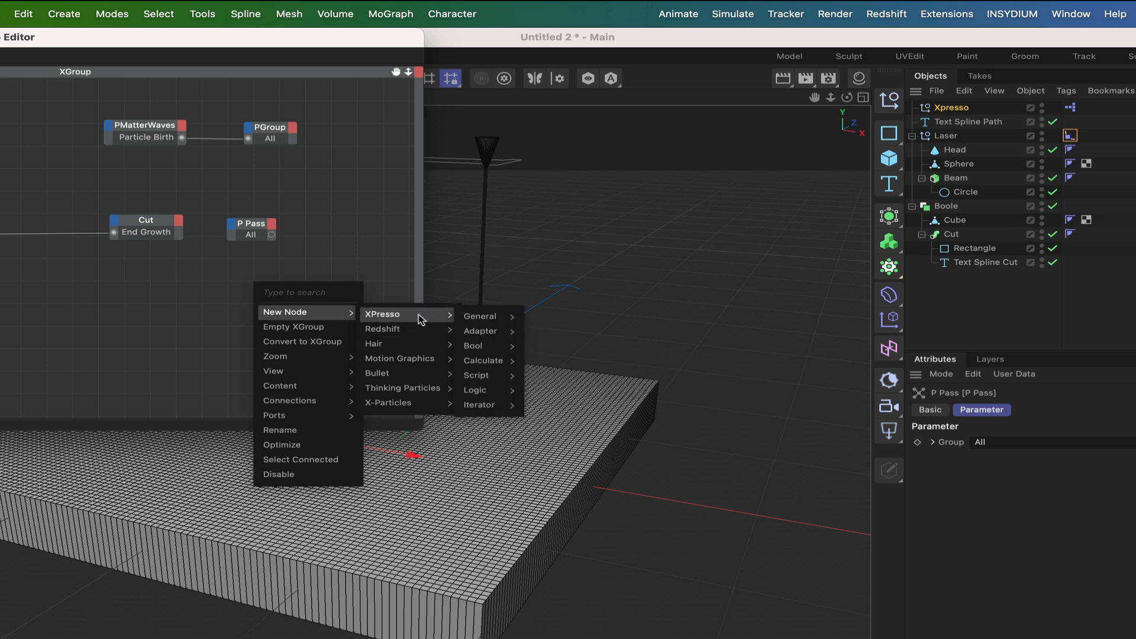
{"action": "mouse_move", "coordinate": [409, 392]}
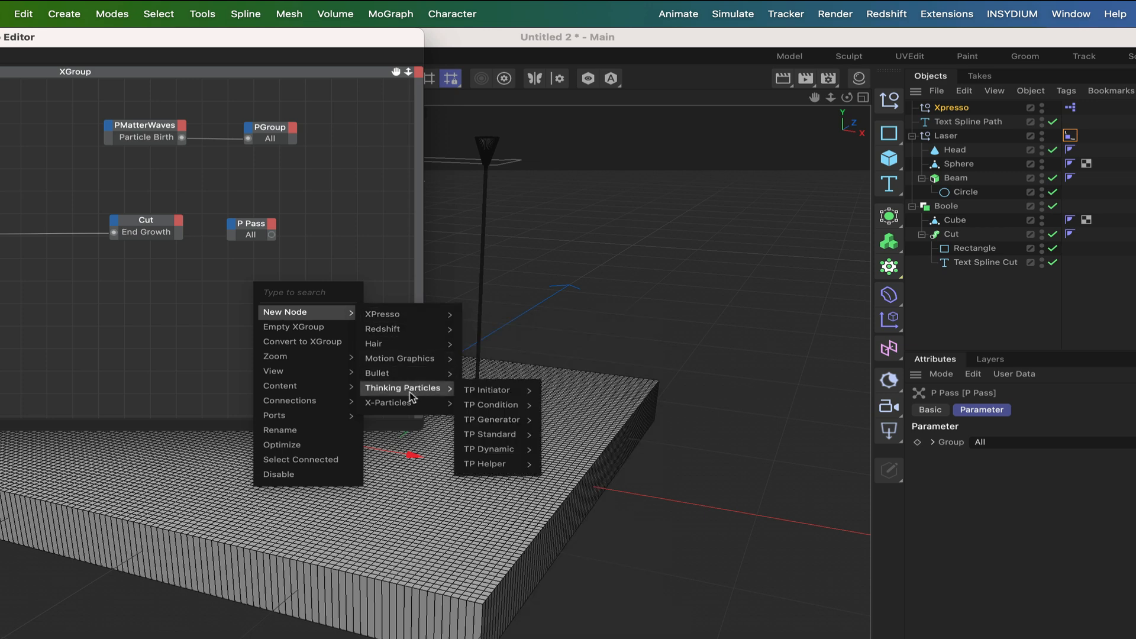
{"action": "mouse_move", "coordinate": [484, 391]}
{"action": "mouse_move", "coordinate": [486, 436]}
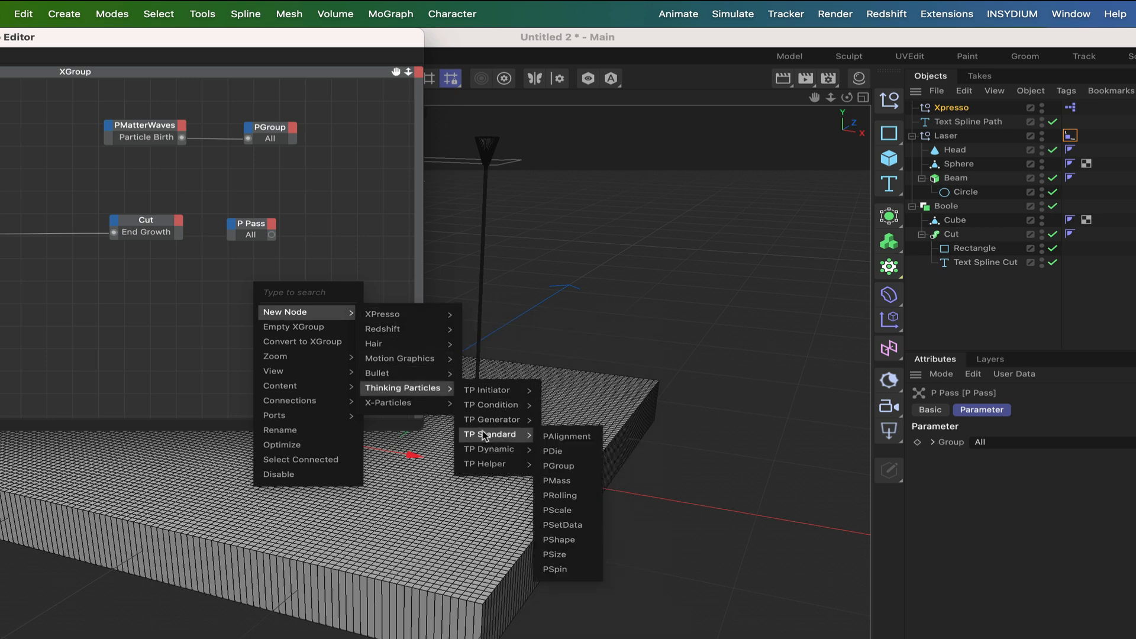
{"action": "left_click", "coordinate": [560, 540]}
{"action": "left_click_drag", "start_coordinate": [254, 281], "coordinate": [335, 207]}
{"action": "left_click_drag", "start_coordinate": [271, 235], "coordinate": [335, 191]}
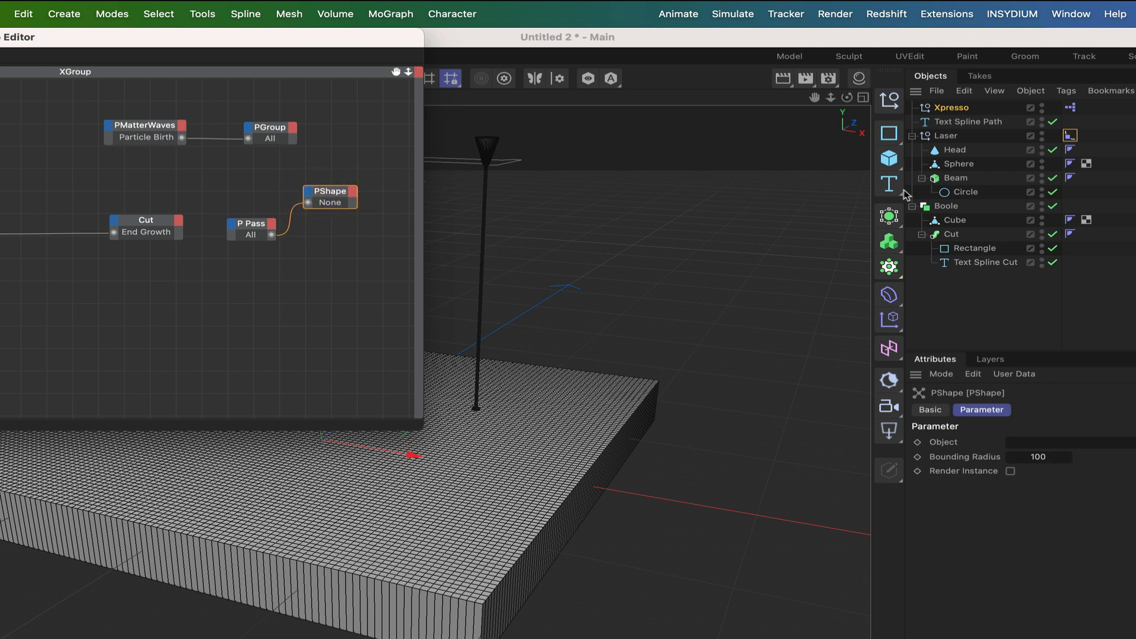
Step: Add a Sphere primitive, place it below Text Spline Path in the object hierarchy, and rename it Particles
{"action": "left_click", "coordinate": [889, 158]}
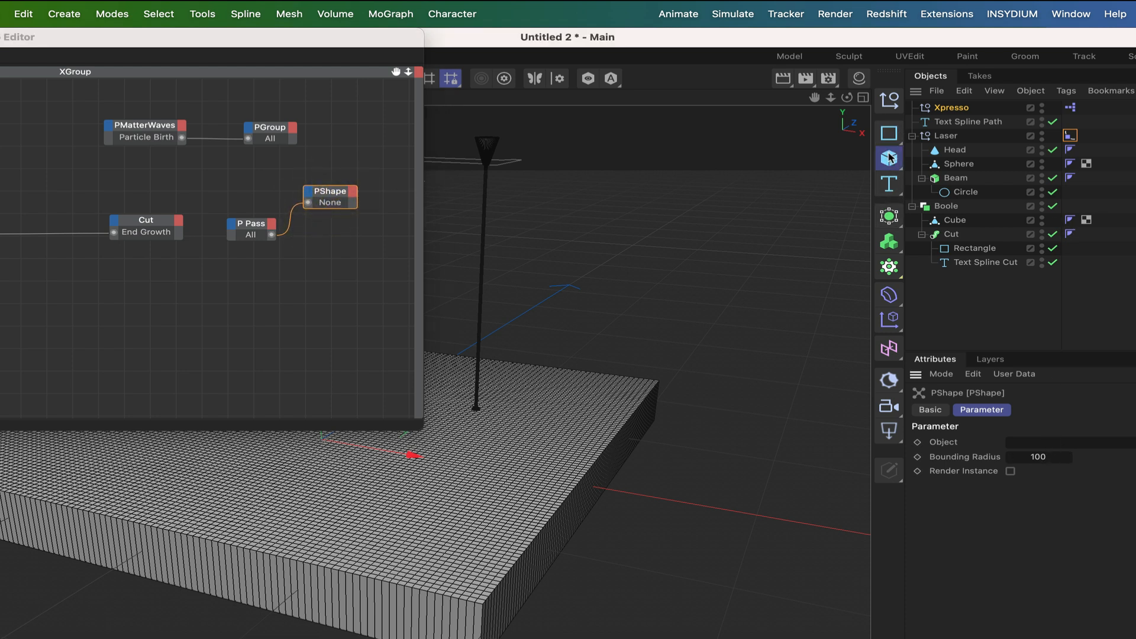
{"action": "left_click", "coordinate": [1041, 230]}
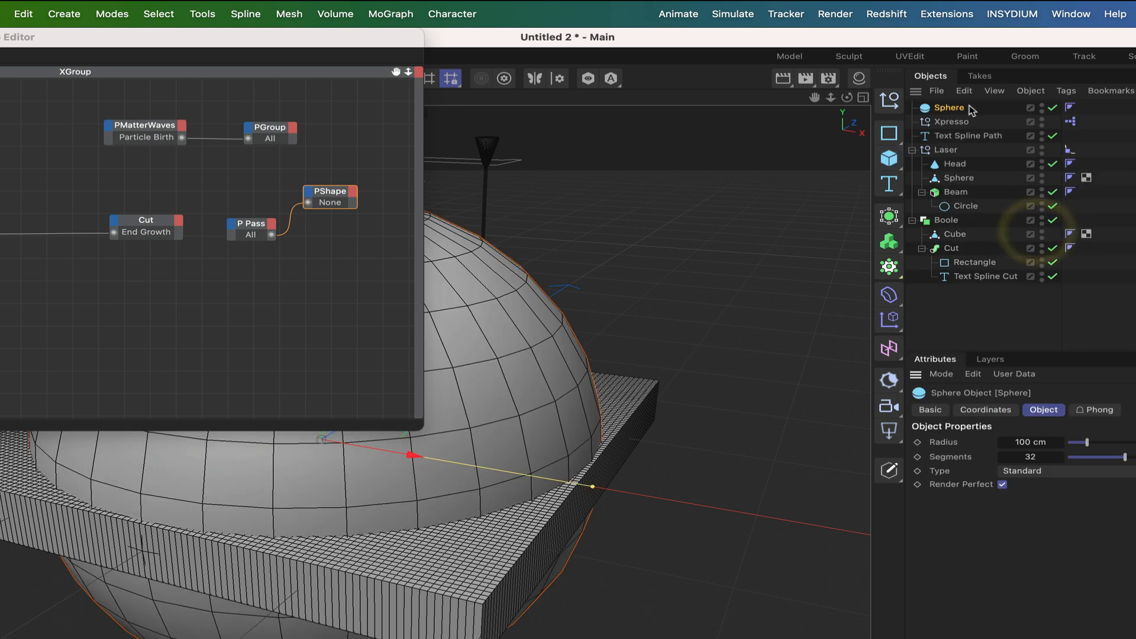
{"action": "left_click_drag", "start_coordinate": [971, 110], "coordinate": [966, 143]}
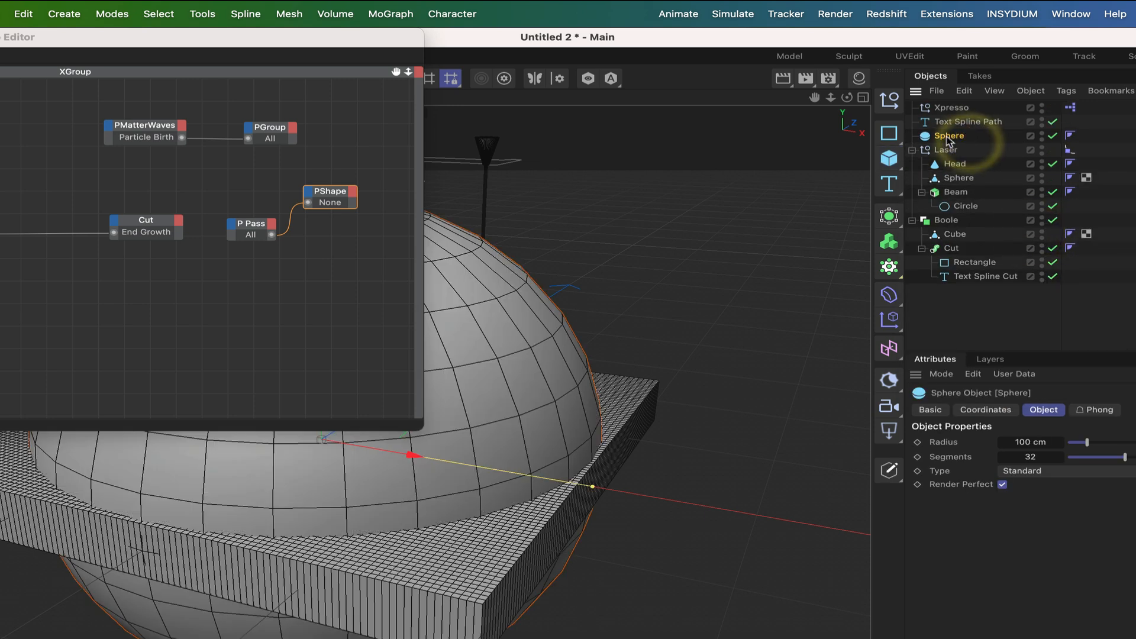
{"action": "double_click", "coordinate": [949, 136]}
{"action": "type", "text": "Par"}
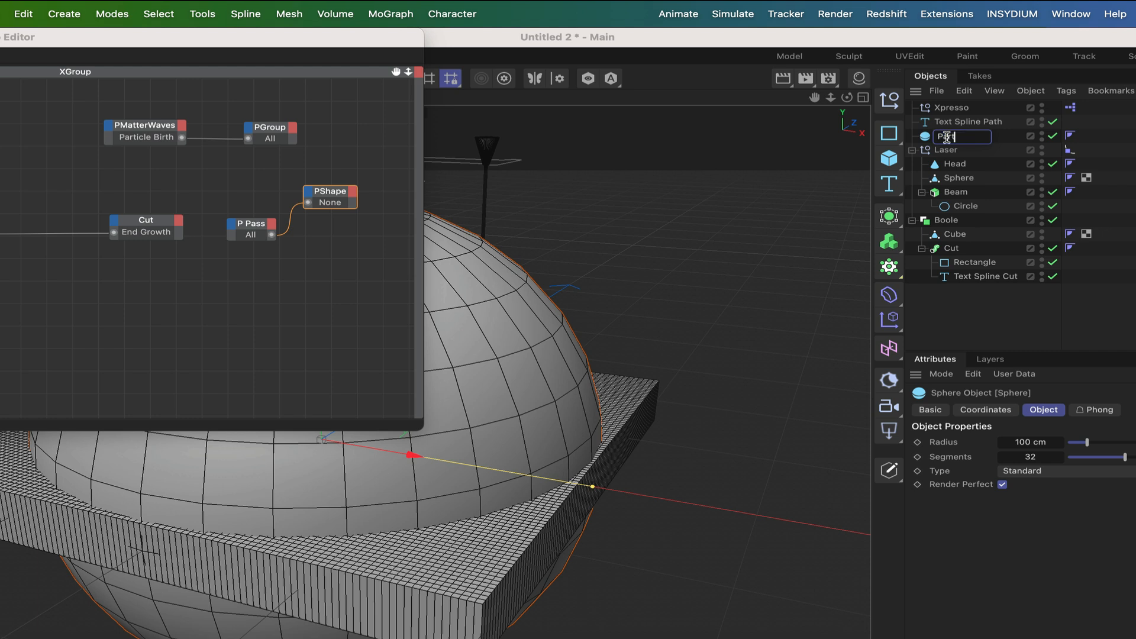
{"action": "type", "text": "ticles"}
{"action": "key", "text": "Return"}
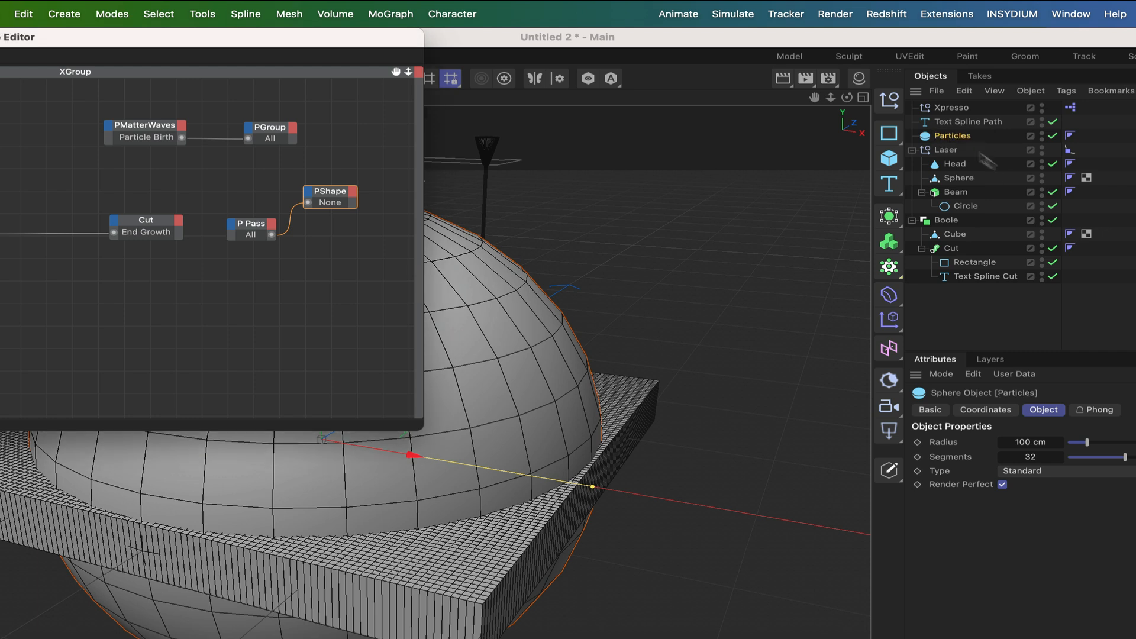
Step: Try converting the Particles sphere to an editable polygon object, and undo the conversion
{"action": "key", "text": "c"}
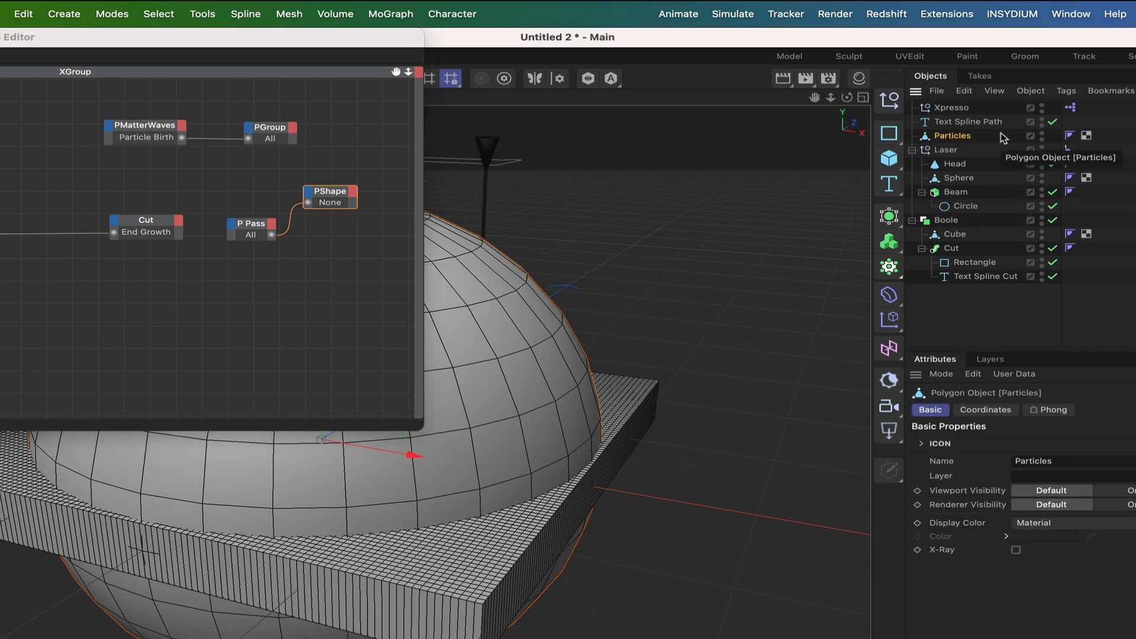
{"action": "left_click", "coordinate": [949, 137]}
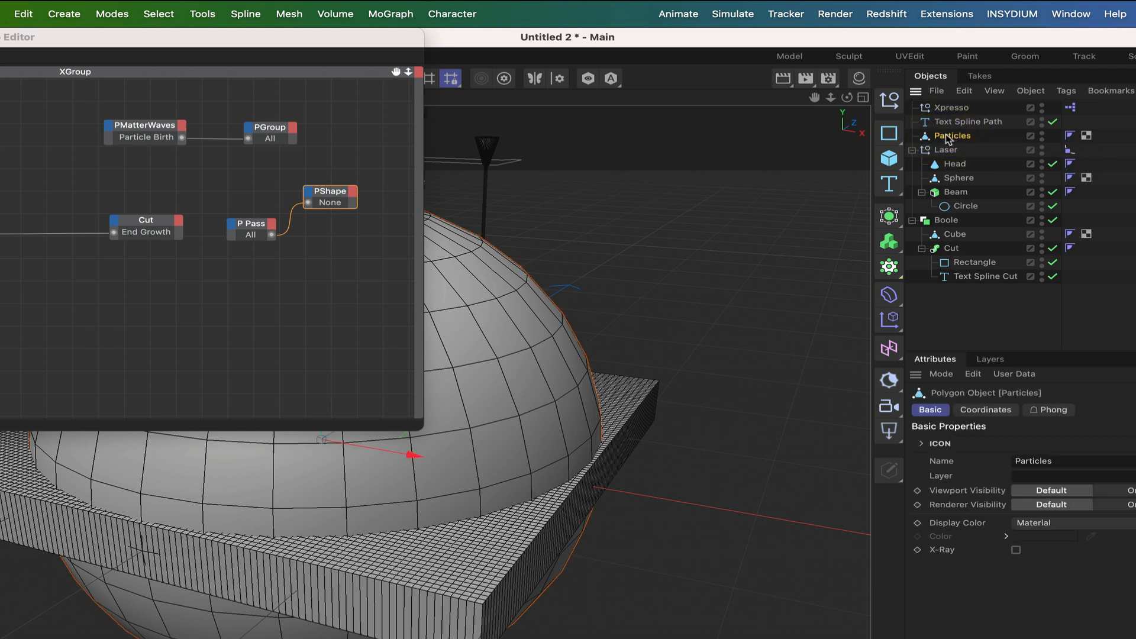
{"action": "key", "text": "super+z"}
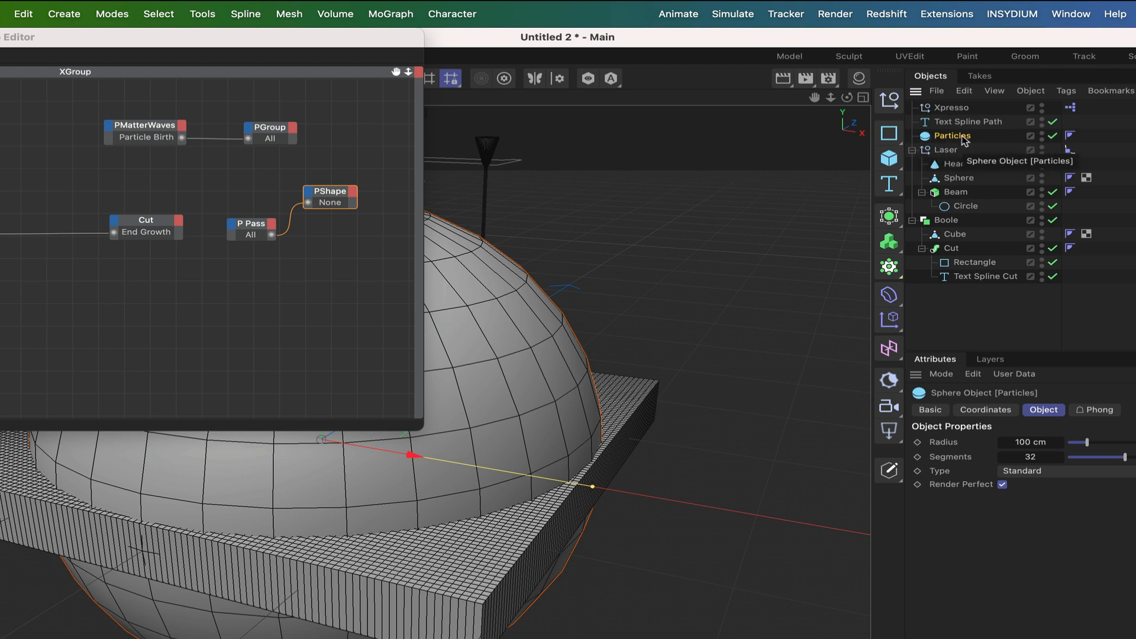
Step: Set the Particles sphere's radius to 2 cm
{"action": "double_click", "coordinate": [1026, 442]}
{"action": "type", "text": "2"}
{"action": "key", "text": "Return"}
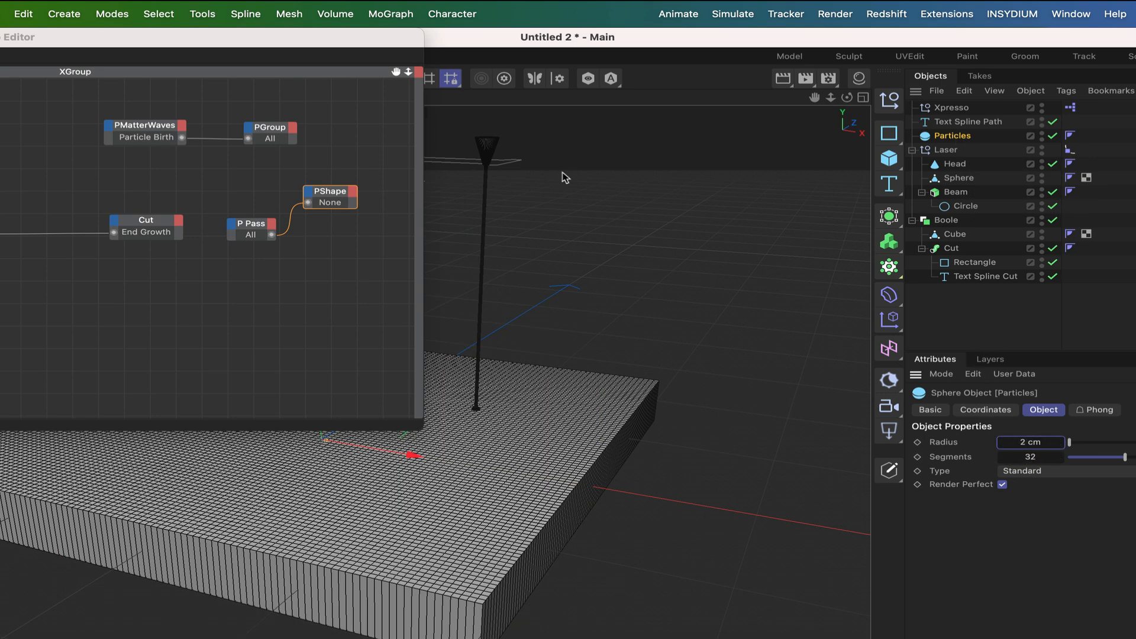
Step: Assign the Particles sphere as the Object of the PShape node in the XPresso editor
{"action": "left_click_drag", "start_coordinate": [388, 38], "coordinate": [256, 15]}
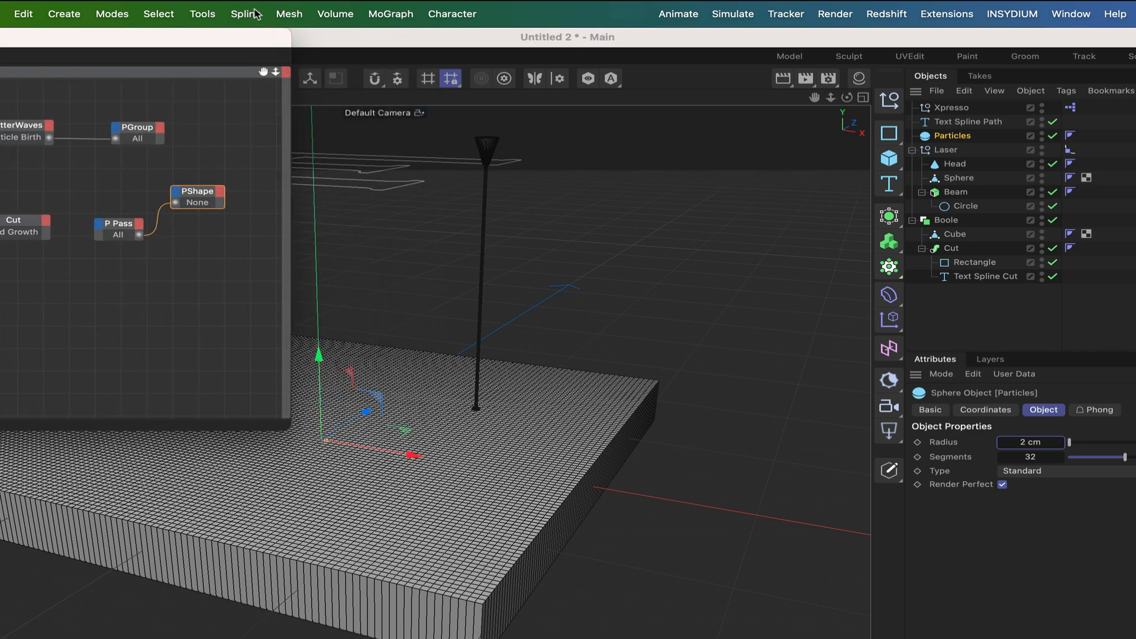
{"action": "double_click", "coordinate": [230, 34]}
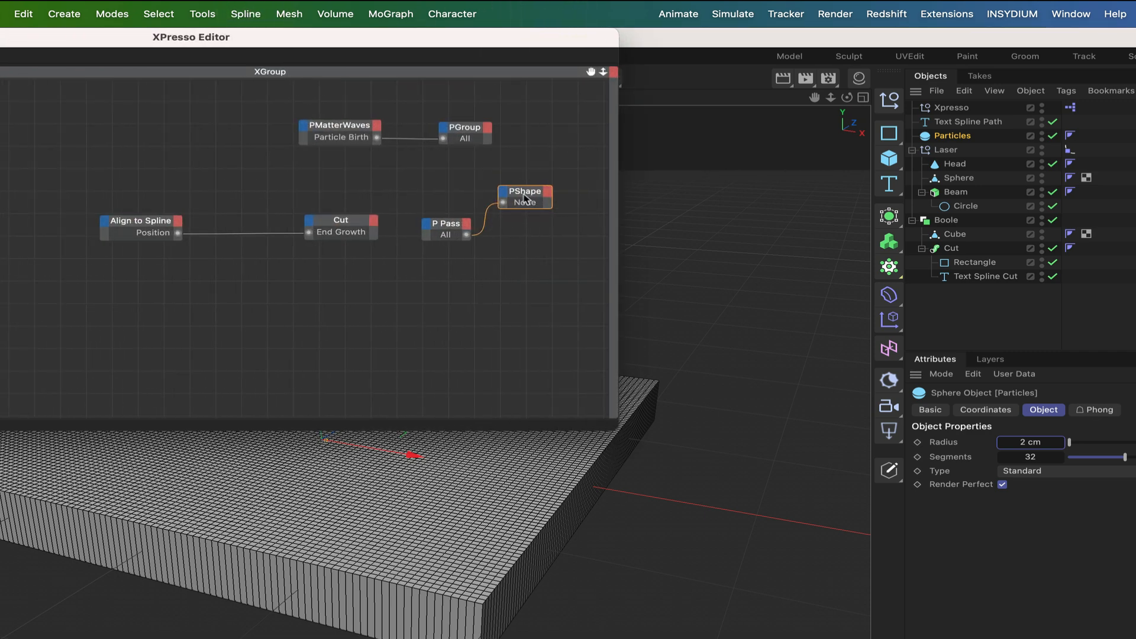
{"action": "left_click", "coordinate": [532, 198]}
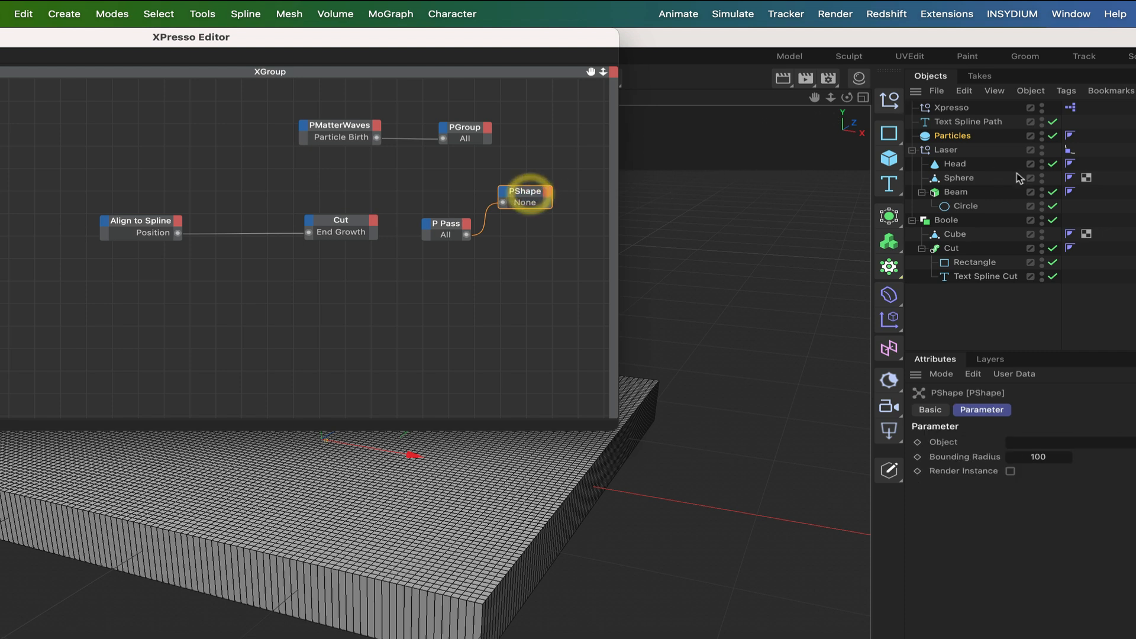
{"action": "left_click_drag", "start_coordinate": [962, 138], "coordinate": [1077, 442]}
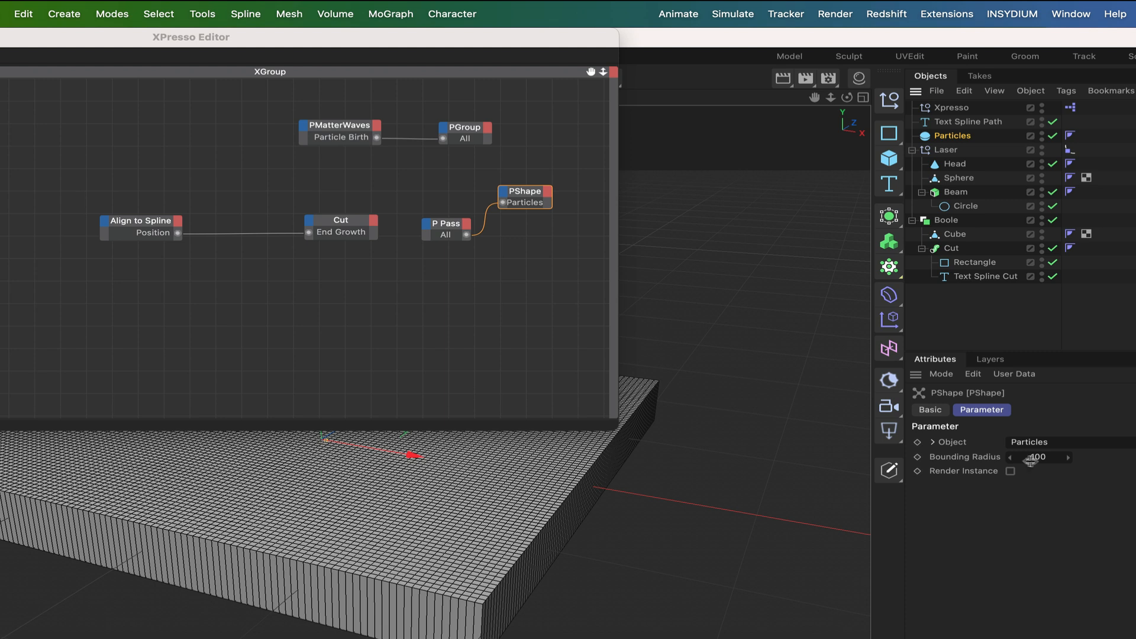
Step: Add a Thinking Particles PSize node below PShape and connect the P Pass output to its input
{"action": "left_click_drag", "start_coordinate": [586, 42], "coordinate": [337, 3]}
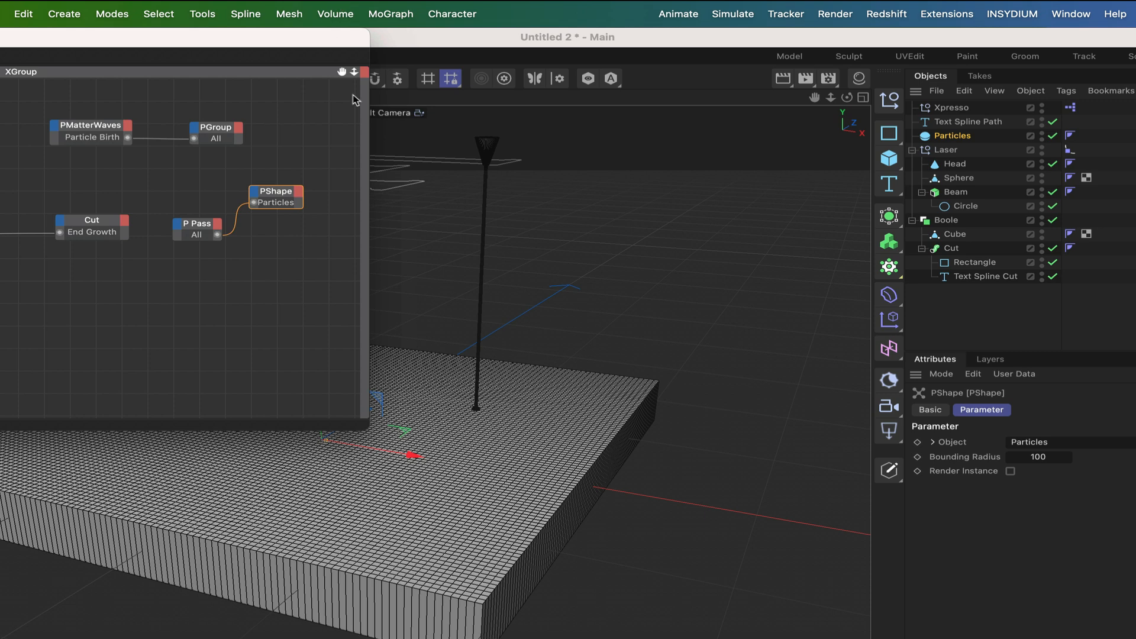
{"action": "left_click", "coordinate": [244, 234]}
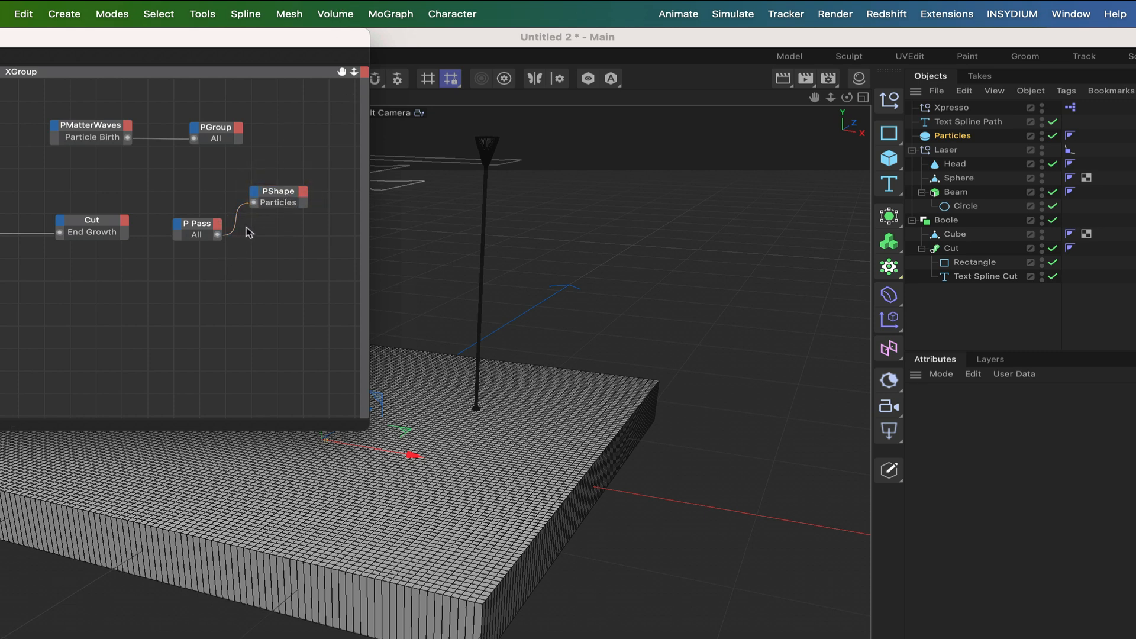
{"action": "right_click", "coordinate": [228, 260]}
{"action": "mouse_move", "coordinate": [278, 285]}
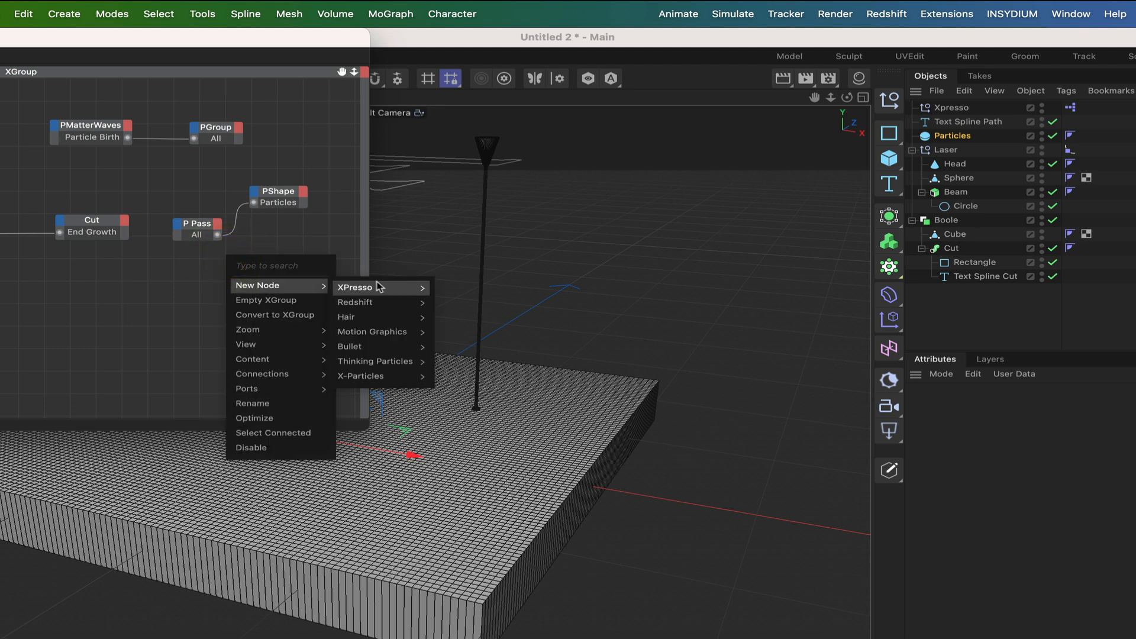
{"action": "mouse_move", "coordinate": [424, 290]}
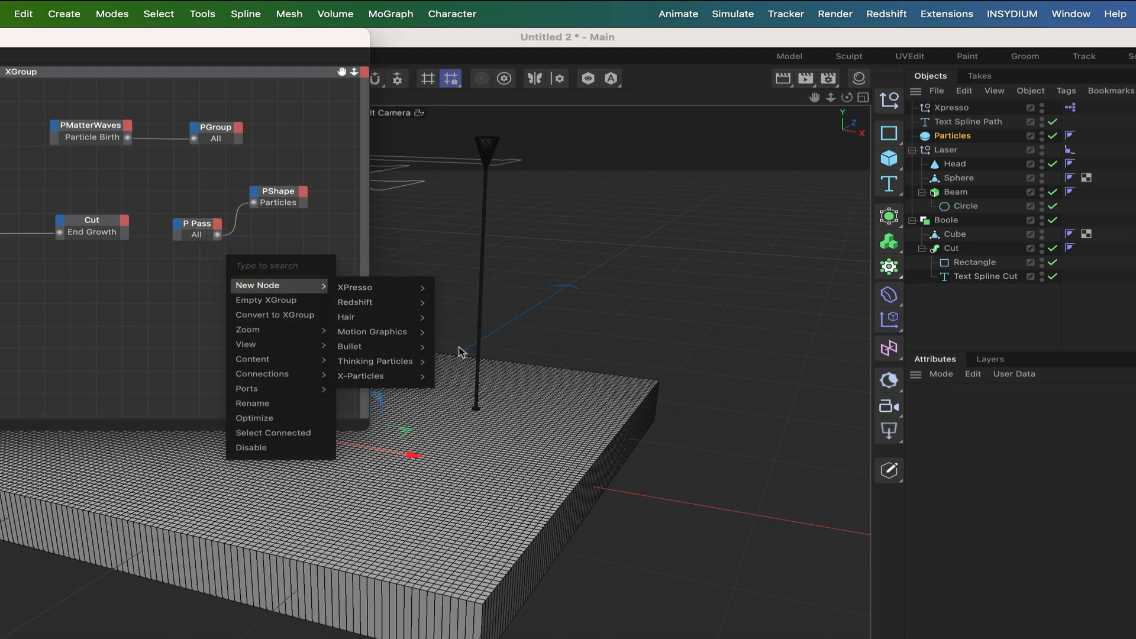
{"action": "mouse_move", "coordinate": [422, 366]}
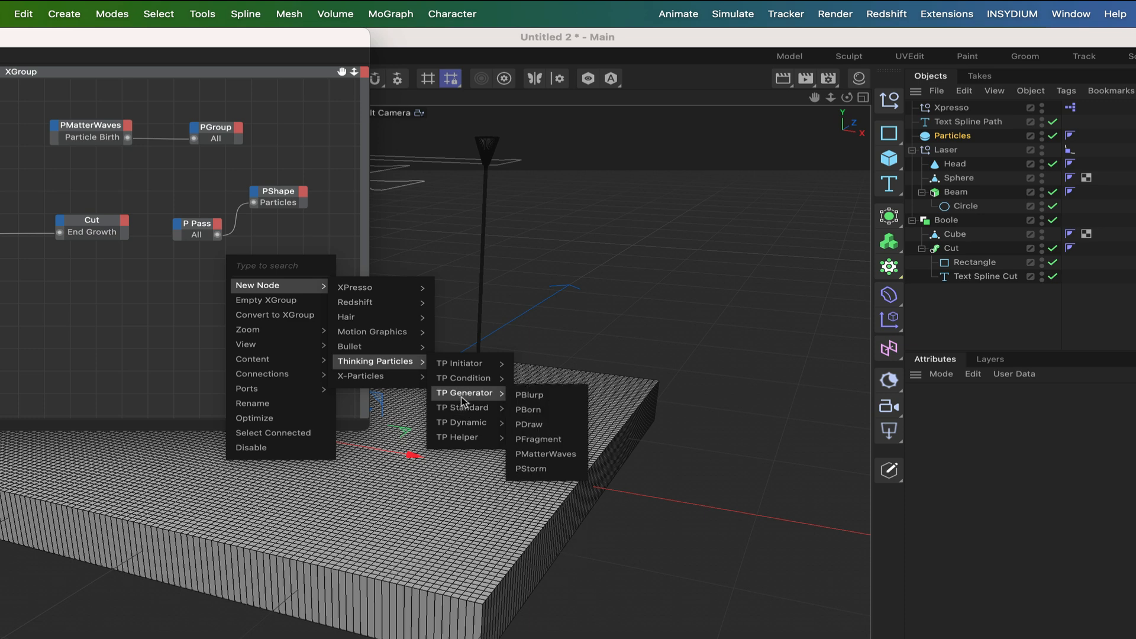
{"action": "mouse_move", "coordinate": [463, 407]}
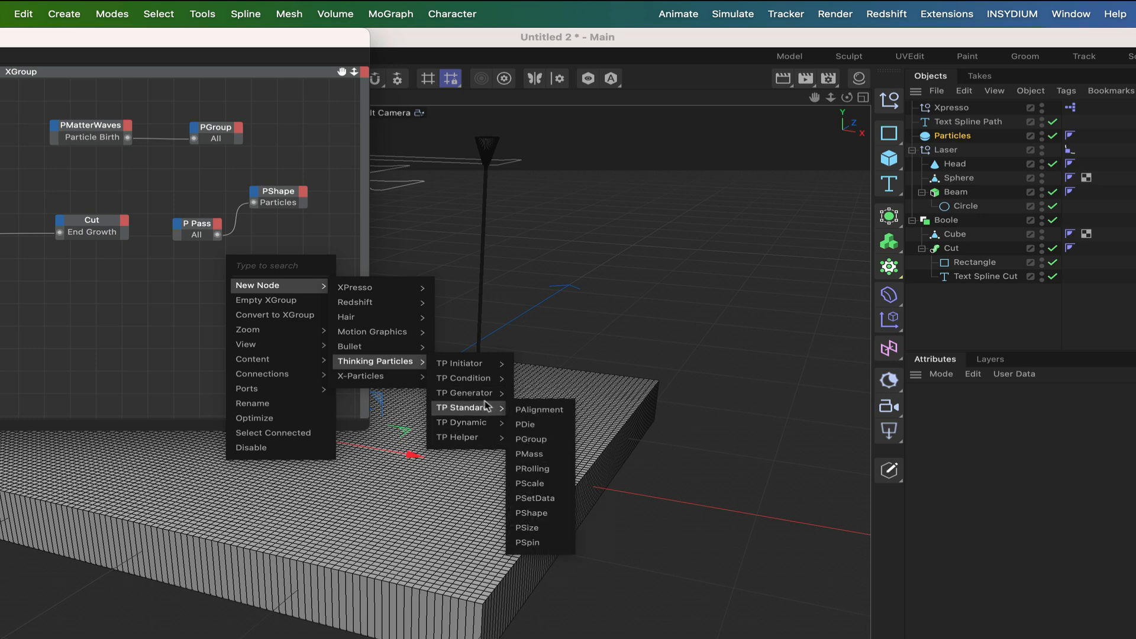
{"action": "left_click", "coordinate": [536, 528]}
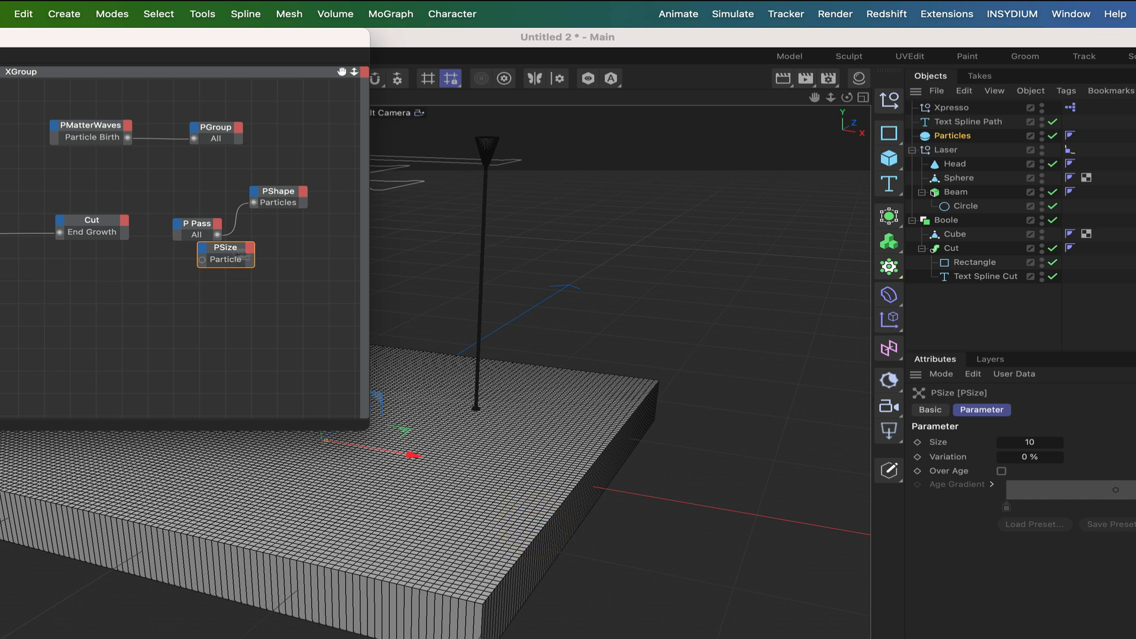
{"action": "left_click_drag", "start_coordinate": [234, 254], "coordinate": [285, 258]}
{"action": "left_click_drag", "start_coordinate": [218, 235], "coordinate": [286, 242]}
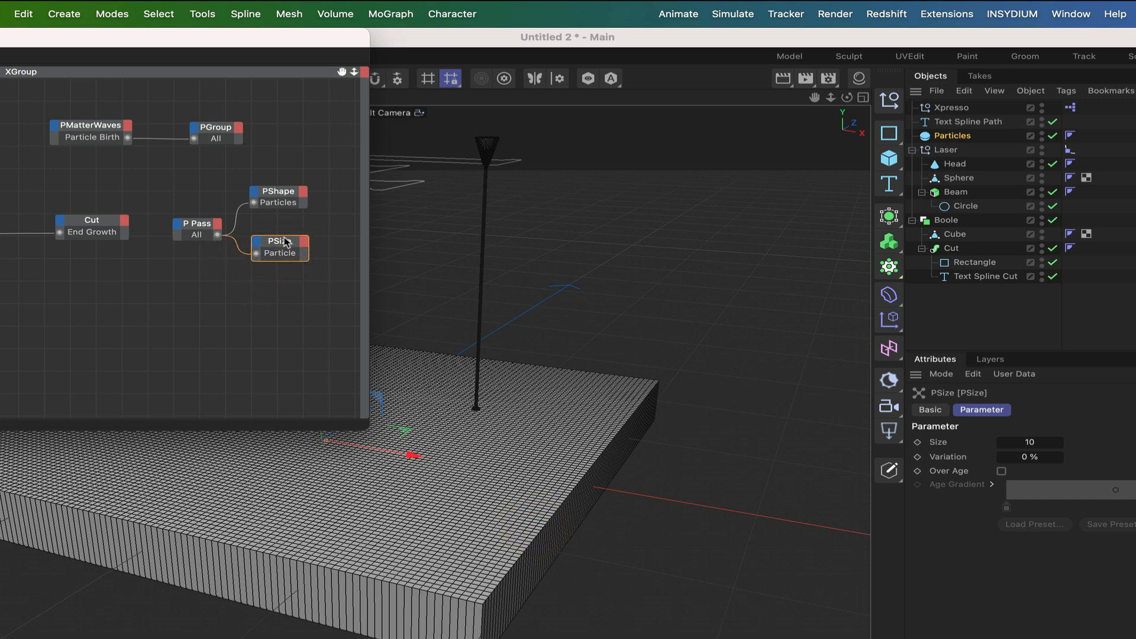
Step: Set the PSize node's Variation to 20%, leave Over Age off, and move the node slightly closer to PShape
{"action": "left_click", "coordinate": [1027, 458]}
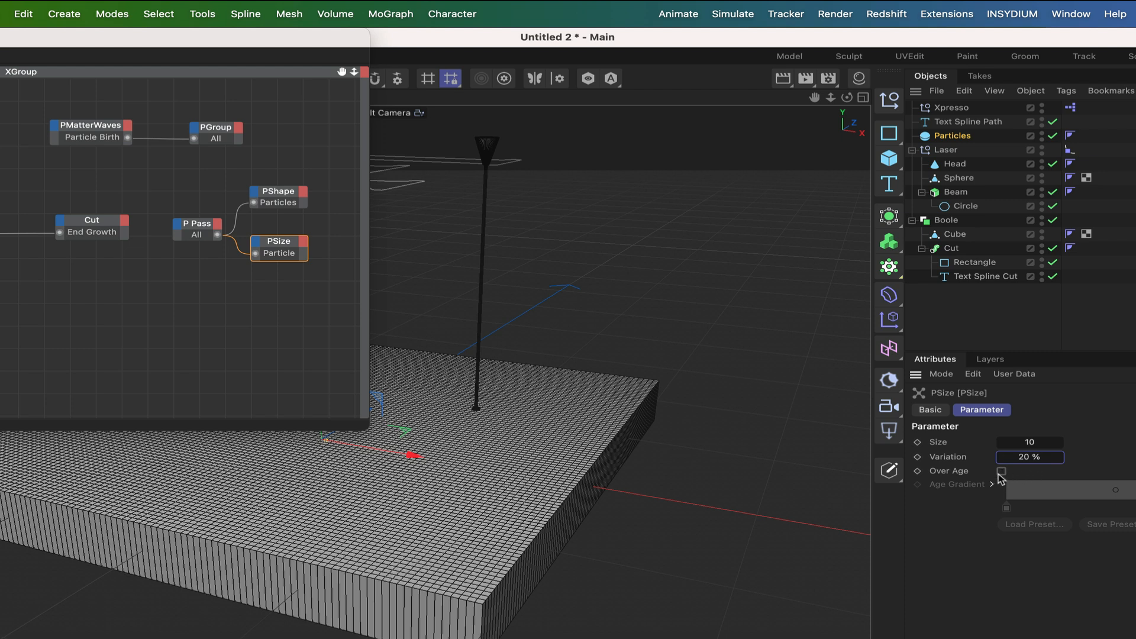
{"action": "left_click", "coordinate": [1001, 472]}
{"action": "left_click", "coordinate": [1002, 471]}
{"action": "left_click_drag", "start_coordinate": [282, 246], "coordinate": [284, 239]}
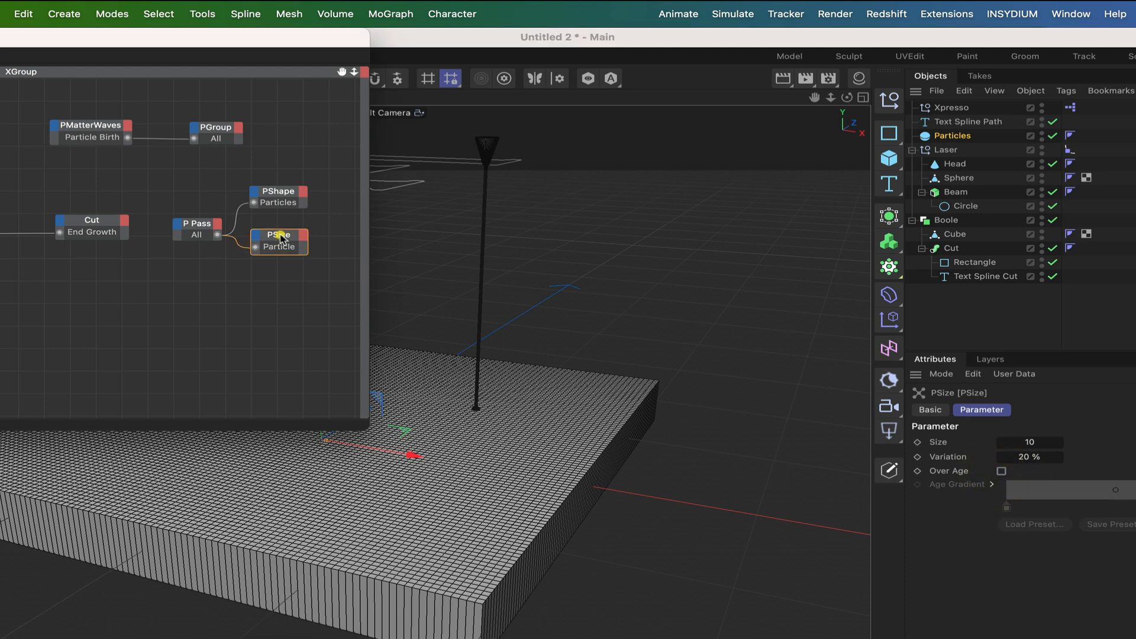
{"action": "left_click", "coordinate": [282, 239]}
Step: Add a Null object, place it above Particles in the object hierarchy, and rename it Gravity
{"action": "left_click_drag", "start_coordinate": [341, 40], "coordinate": [202, 40]}
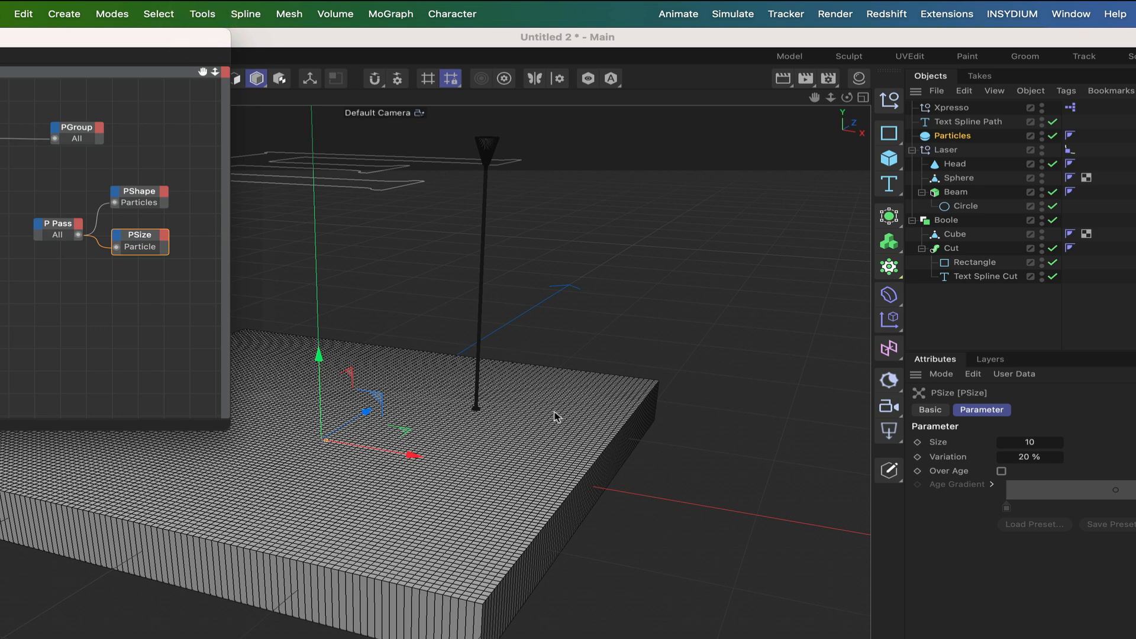
{"action": "left_click", "coordinate": [889, 100]}
{"action": "left_click_drag", "start_coordinate": [942, 108], "coordinate": [947, 141]}
{"action": "double_click", "coordinate": [947, 136]}
{"action": "type", "text": "Ge"}
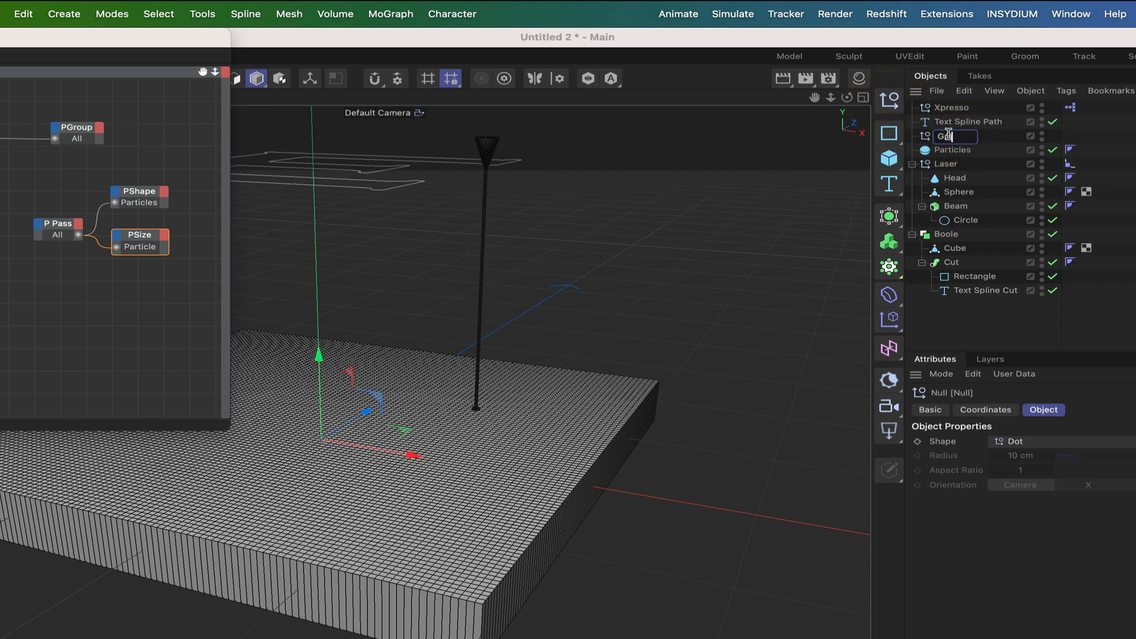
{"action": "key", "text": "Return"}
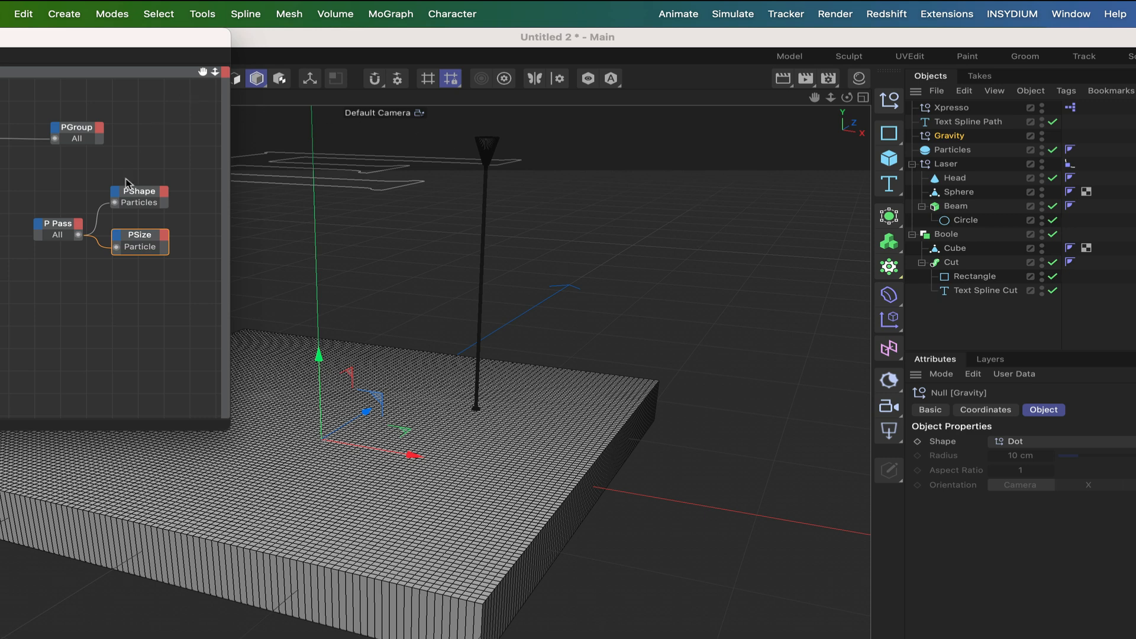
Step: Add a Thinking Particles PGravity node below PSize, connect P Pass to it, and assign the Gravity null as its Object
{"action": "right_click", "coordinate": [89, 294]}
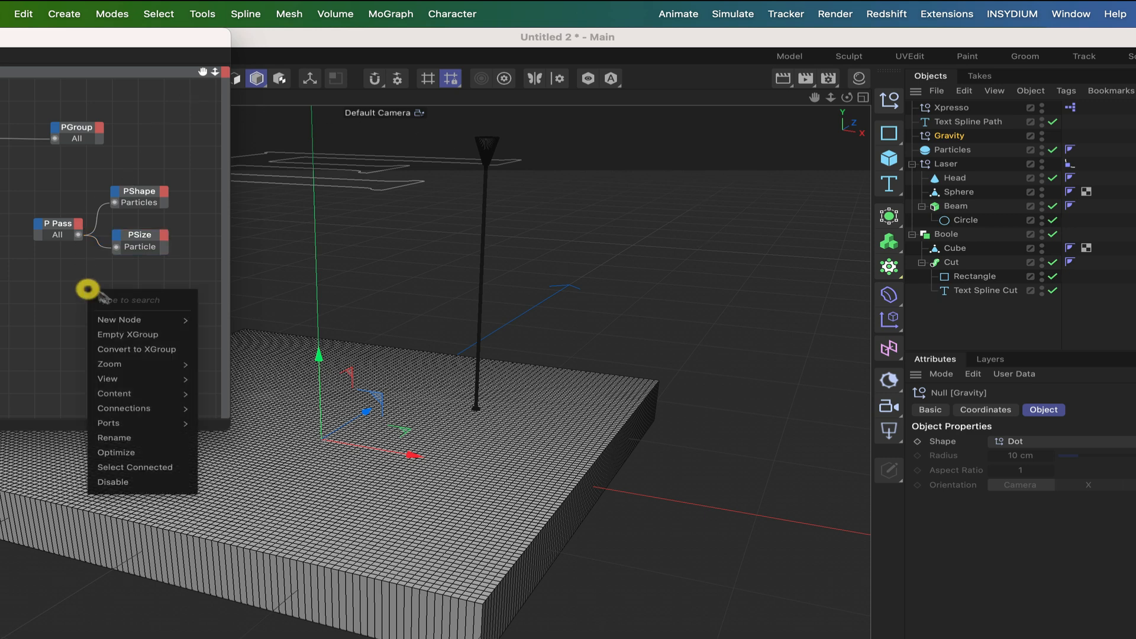
{"action": "mouse_move", "coordinate": [136, 320]}
{"action": "mouse_move", "coordinate": [239, 396]}
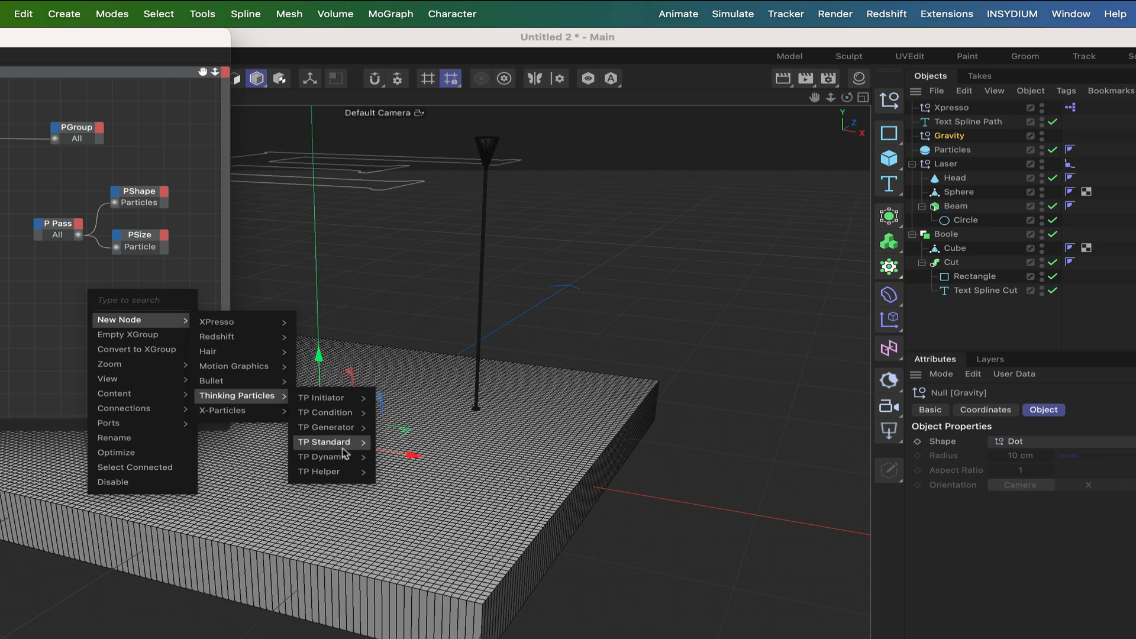
{"action": "mouse_move", "coordinate": [331, 457]}
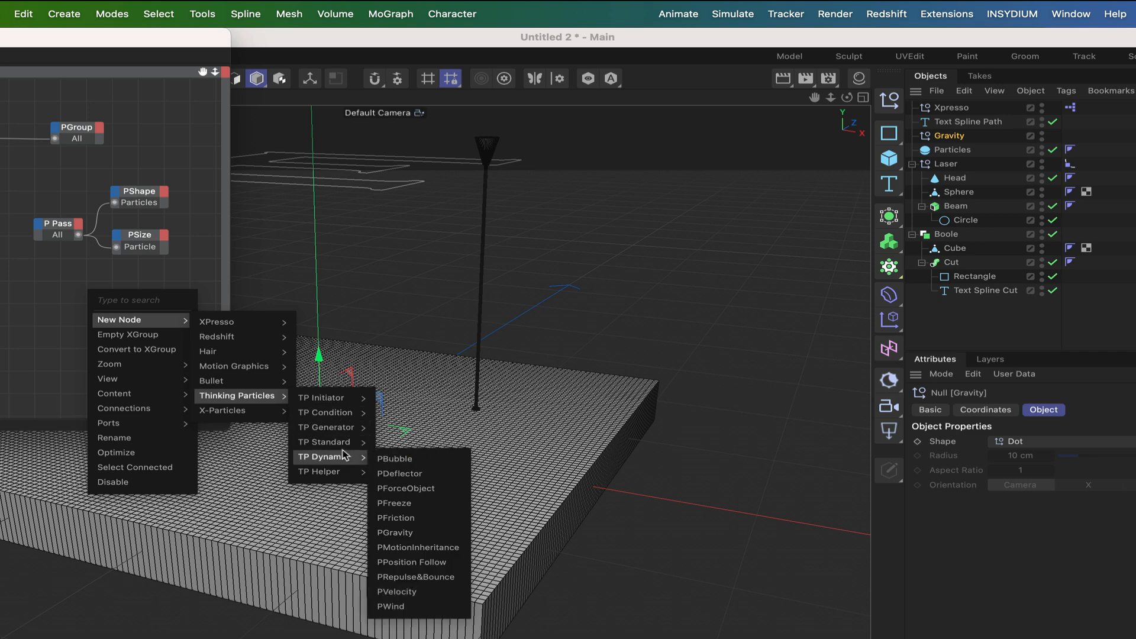
{"action": "left_click", "coordinate": [390, 533]}
{"action": "left_click_drag", "start_coordinate": [97, 290], "coordinate": [154, 294]}
{"action": "left_click_drag", "start_coordinate": [78, 235], "coordinate": [119, 298]}
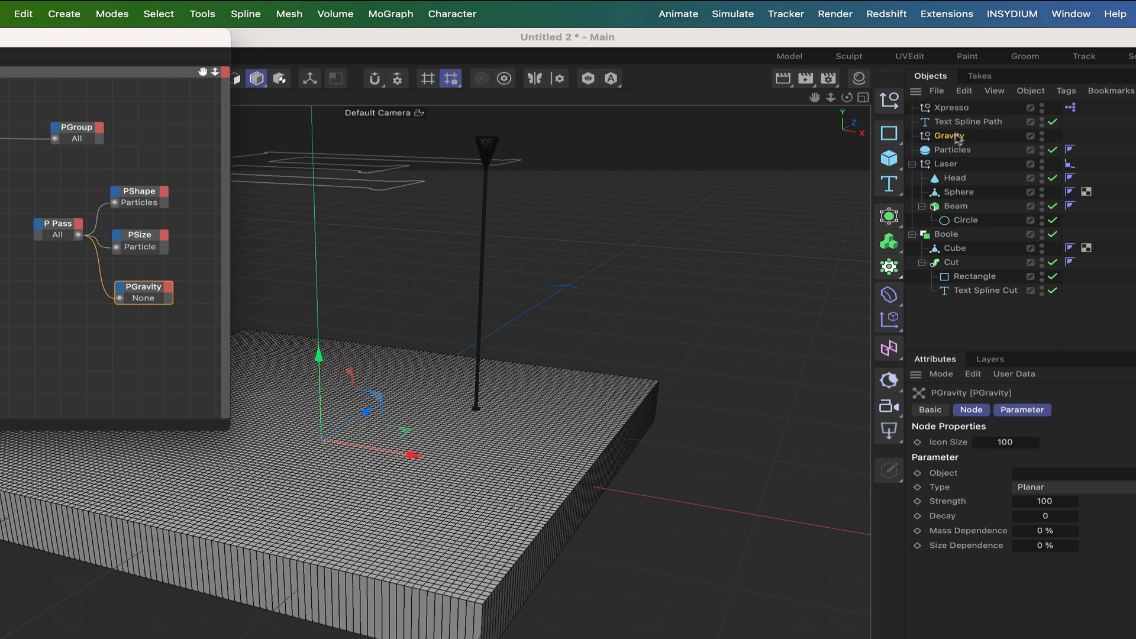
{"action": "left_click_drag", "start_coordinate": [949, 137], "coordinate": [1048, 478]}
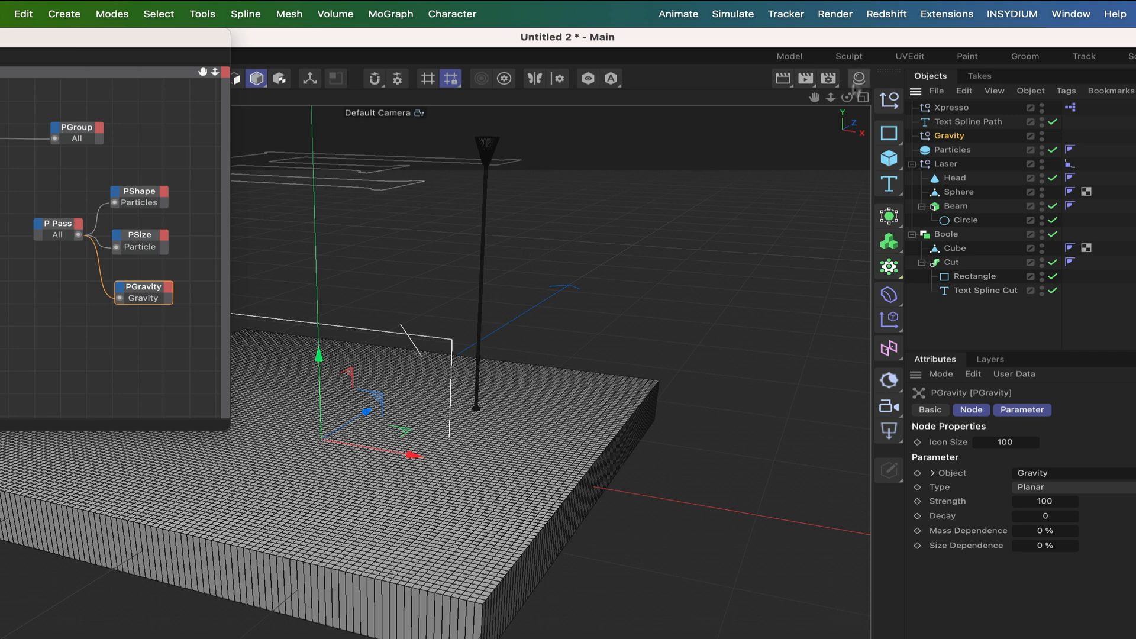
Step: Rotate the Gravity null so the planar gravity direction points straight down, and bring the XPresso editor back into view
{"action": "left_click_drag", "start_coordinate": [847, 97], "coordinate": [508, 386]}
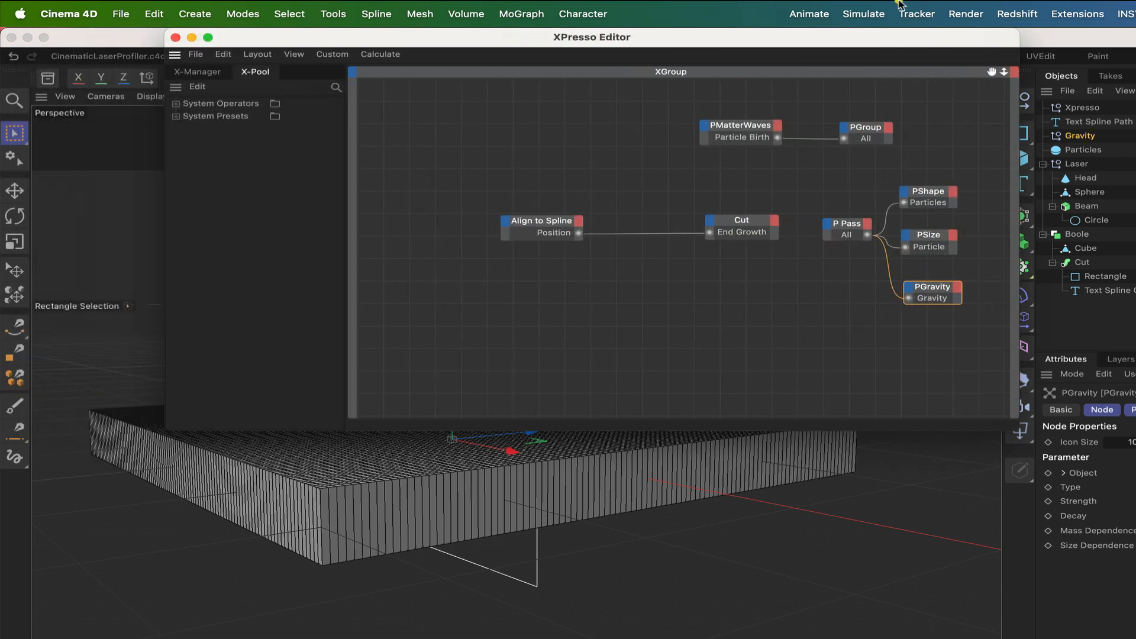
{"action": "key", "text": "r"}
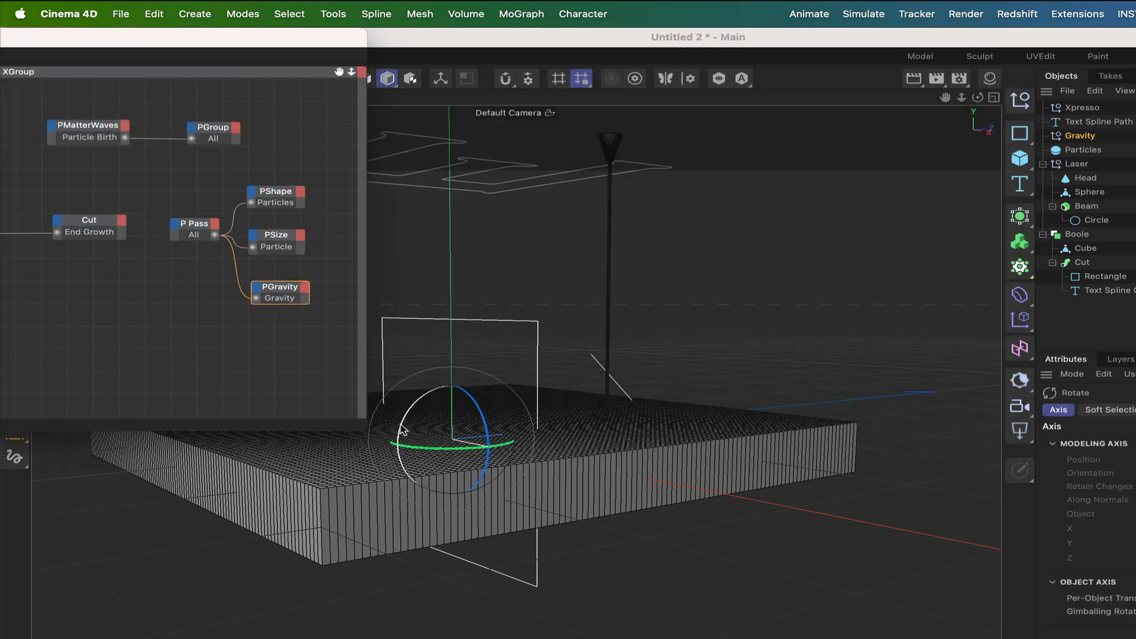
{"action": "left_click_drag", "start_coordinate": [403, 431], "coordinate": [474, 389]}
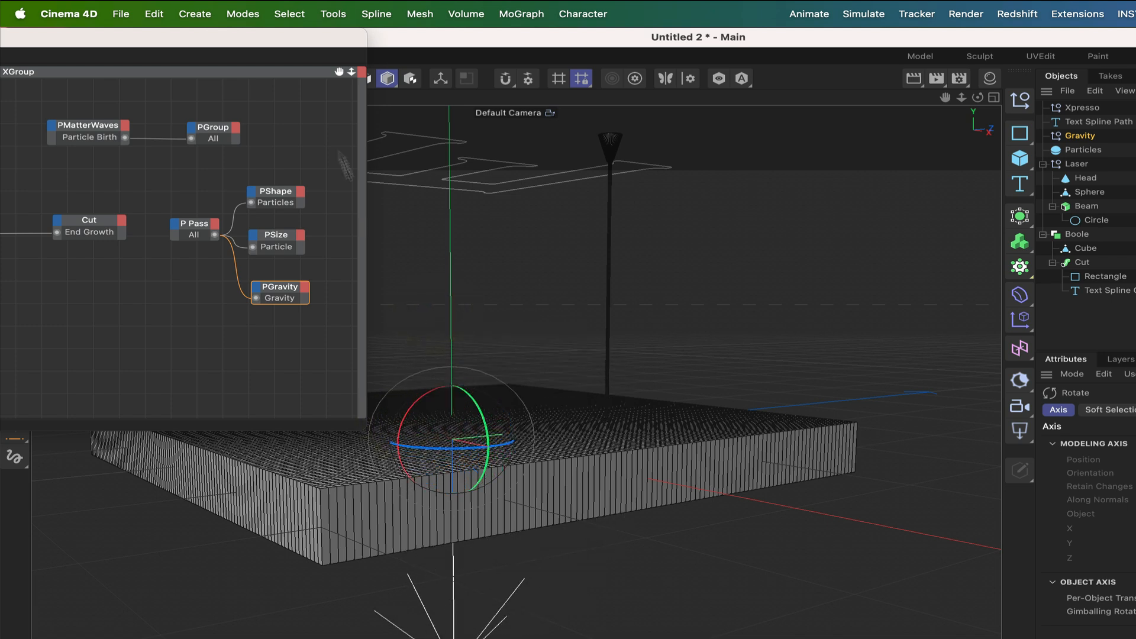
{"action": "double_click", "coordinate": [318, 42]}
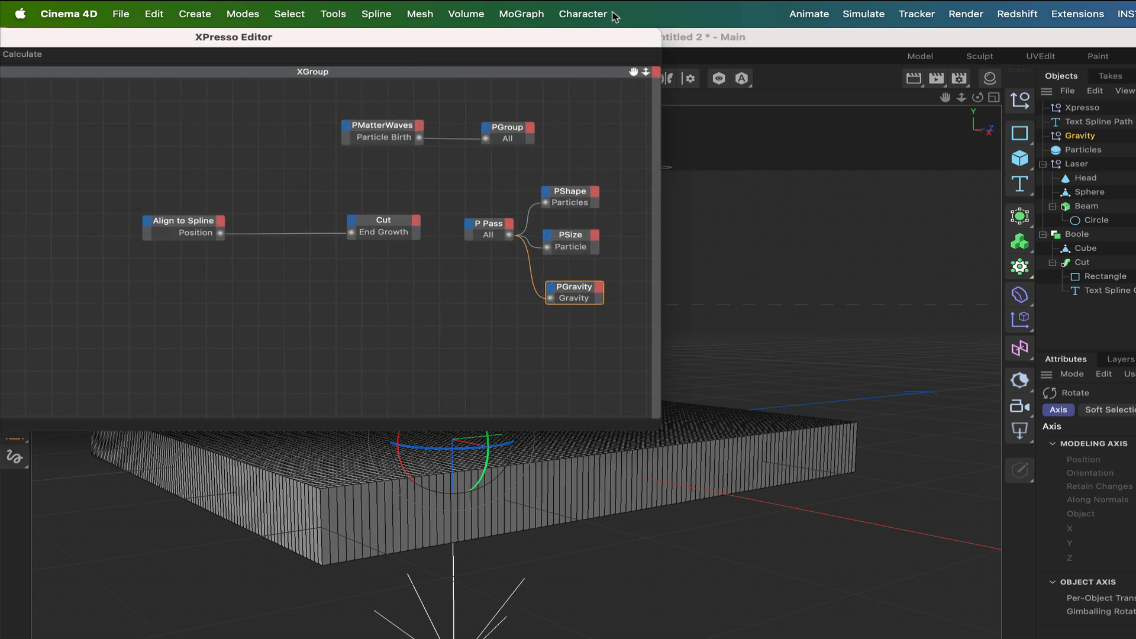
Step: Move PGravity slightly closer to PSize, add a Thinking Particles PDeflector node below it, and connect P Pass to the new node
{"action": "left_click_drag", "start_coordinate": [577, 290], "coordinate": [576, 282]}
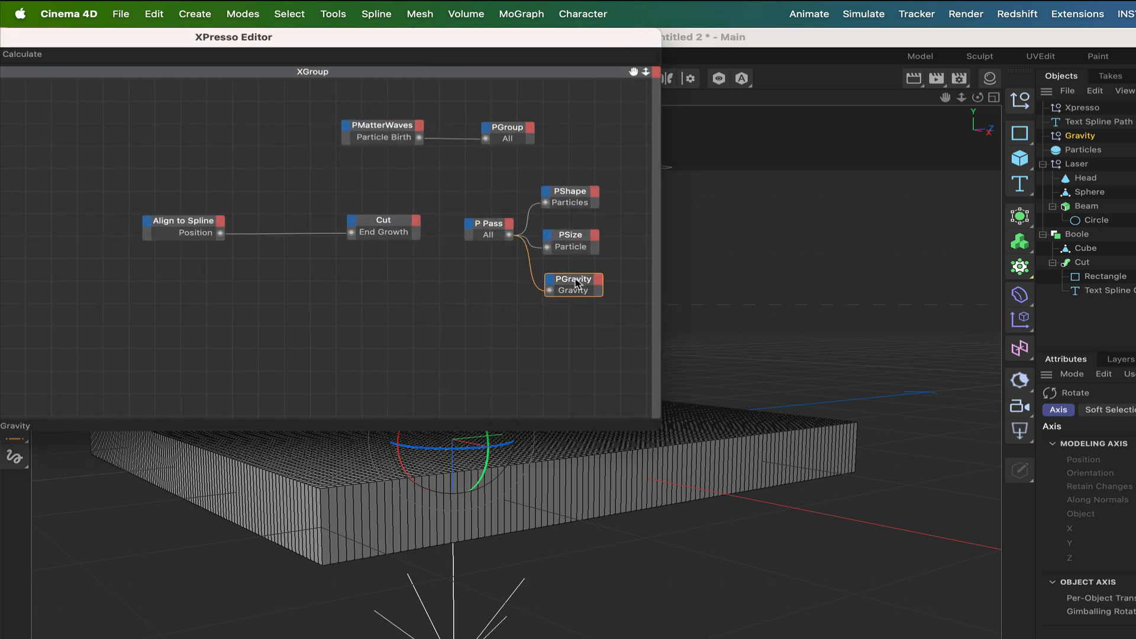
{"action": "double_click", "coordinate": [615, 43]}
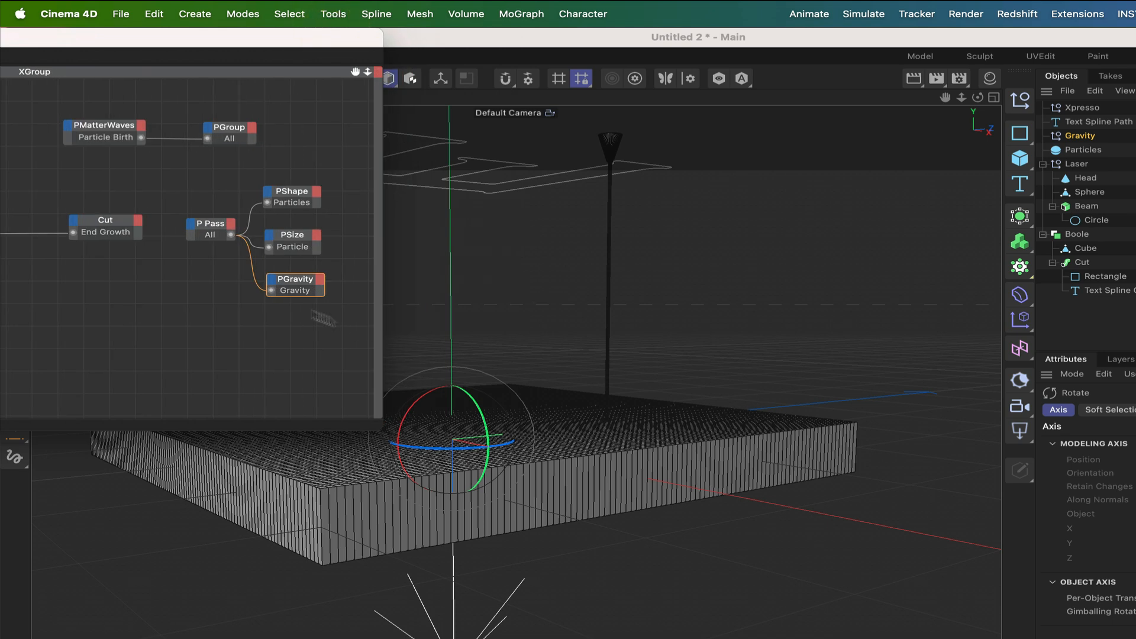
{"action": "right_click", "coordinate": [261, 337]}
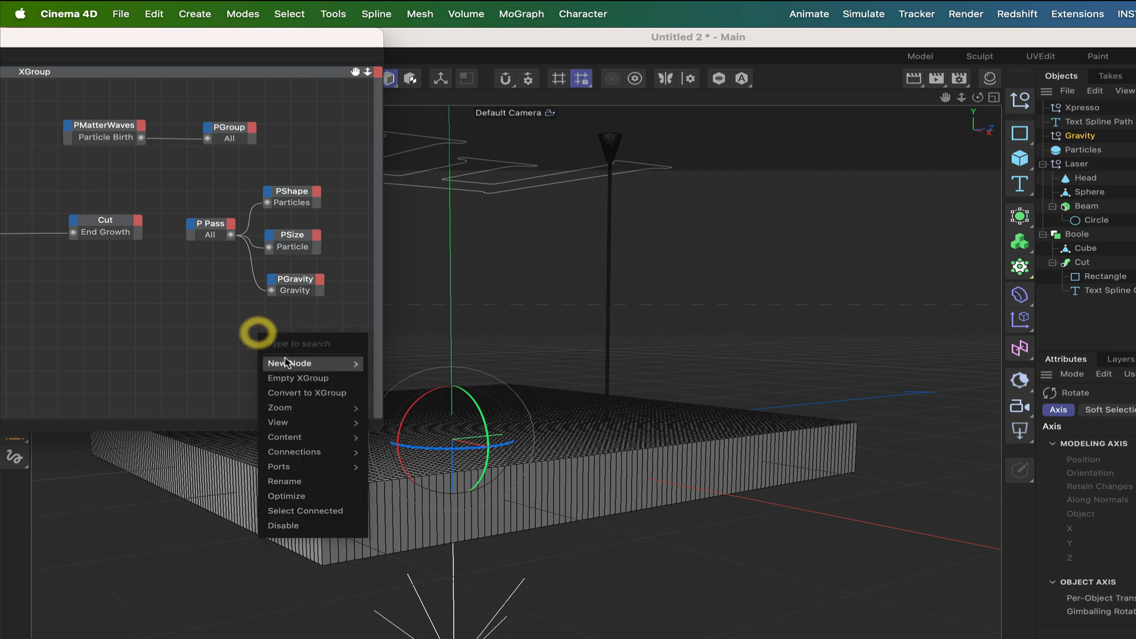
{"action": "mouse_move", "coordinate": [308, 363]}
{"action": "mouse_move", "coordinate": [414, 439]}
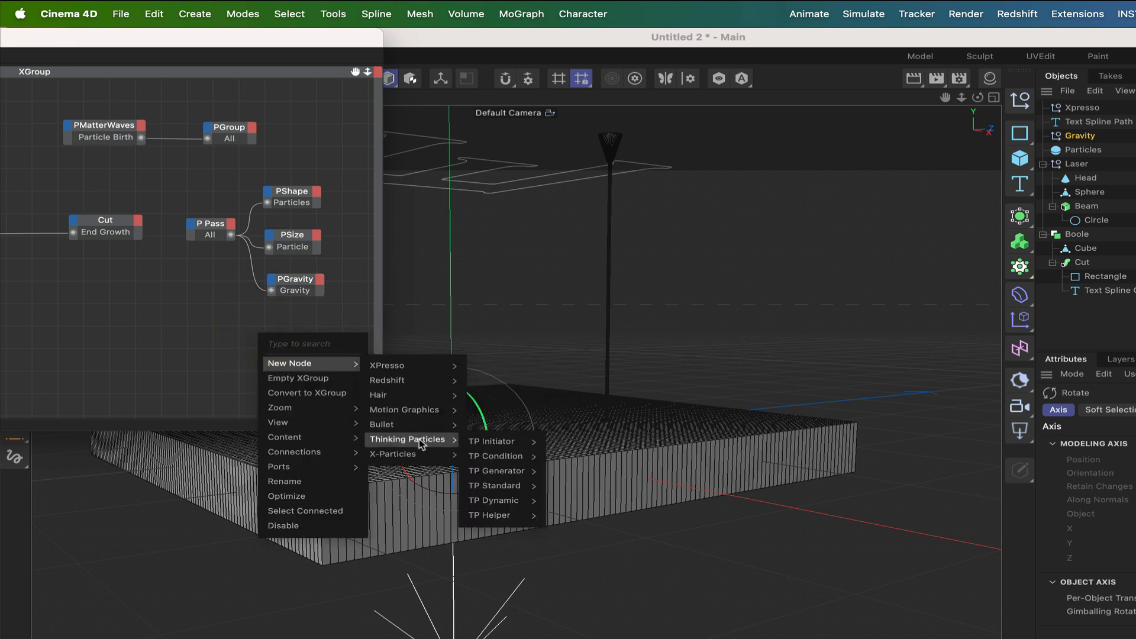
{"action": "mouse_move", "coordinate": [494, 500]}
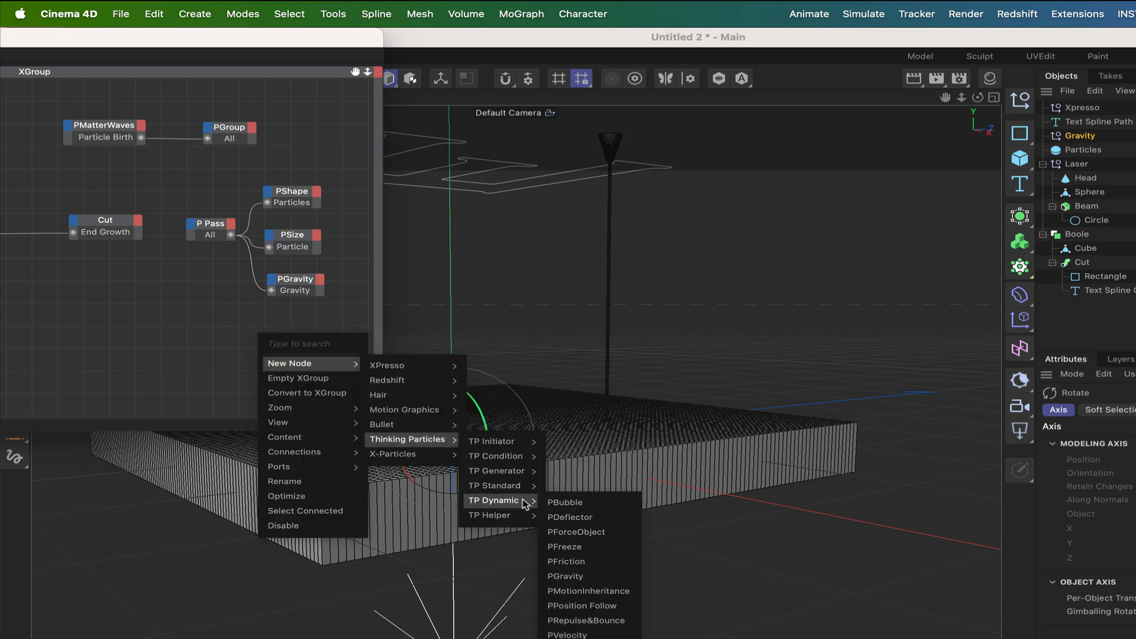
{"action": "left_click", "coordinate": [585, 517]}
{"action": "left_click_drag", "start_coordinate": [270, 332], "coordinate": [311, 332]}
{"action": "scroll", "coordinate": [219, 216], "scroll_direction": "down", "scroll_amount": 3}
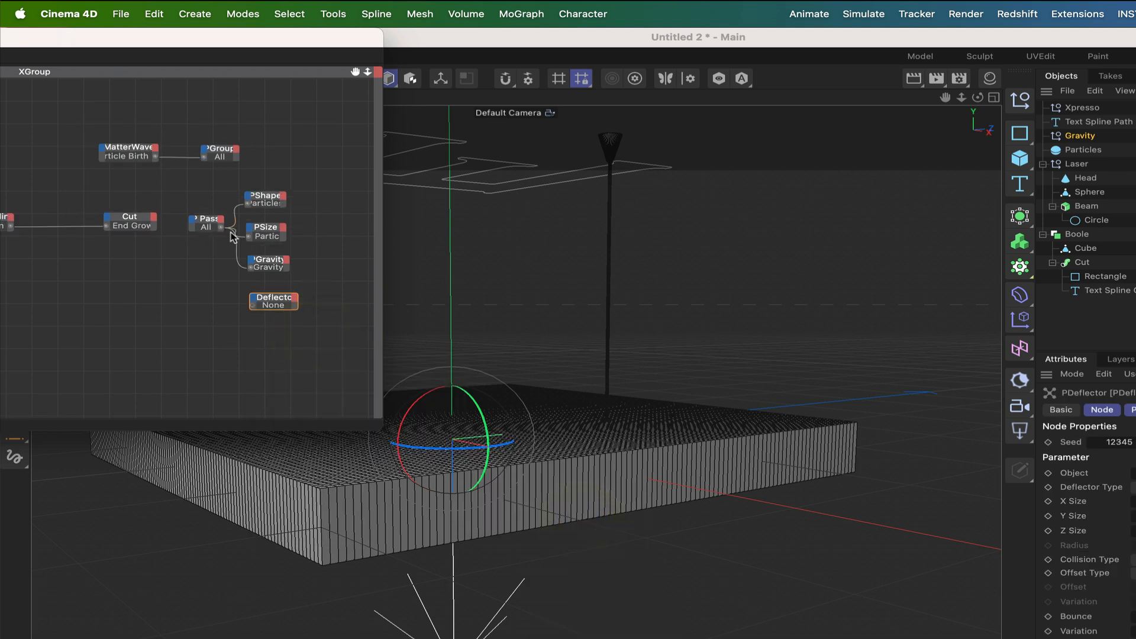
{"action": "left_click_drag", "start_coordinate": [221, 228], "coordinate": [253, 308]}
{"action": "scroll", "coordinate": [219, 205], "scroll_direction": "up", "scroll_amount": 3}
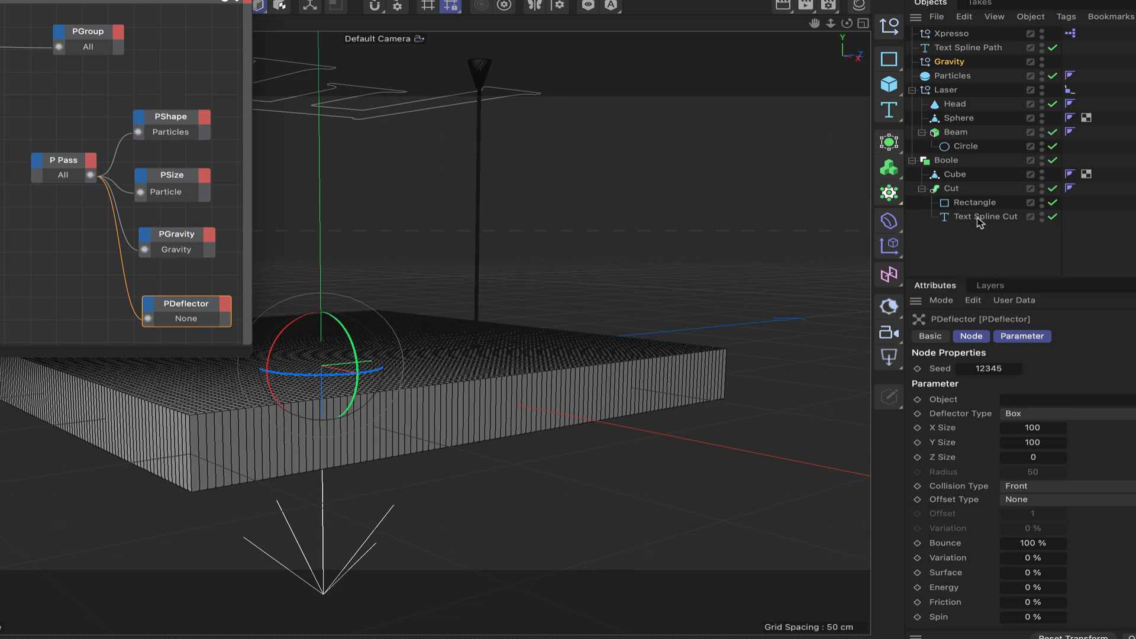
Step: Assign the Cube as the PDeflector's Object, set its Deflector Type to Object, and set the bounce Variation to 40%
{"action": "left_click_drag", "start_coordinate": [955, 177], "coordinate": [1058, 402]}
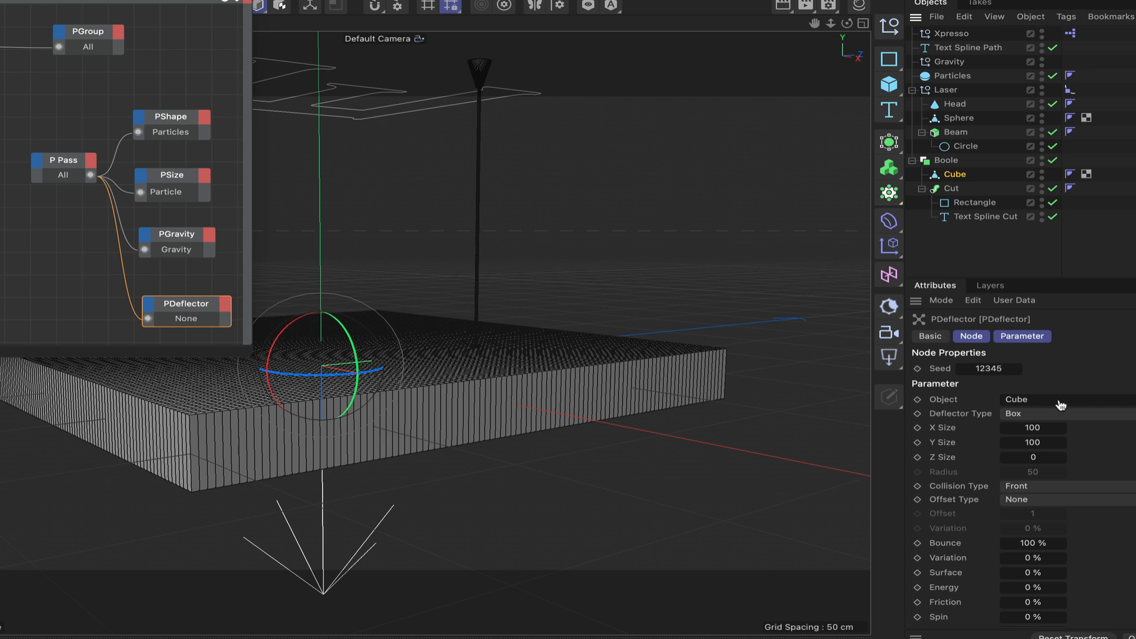
{"action": "left_click", "coordinate": [1031, 416]}
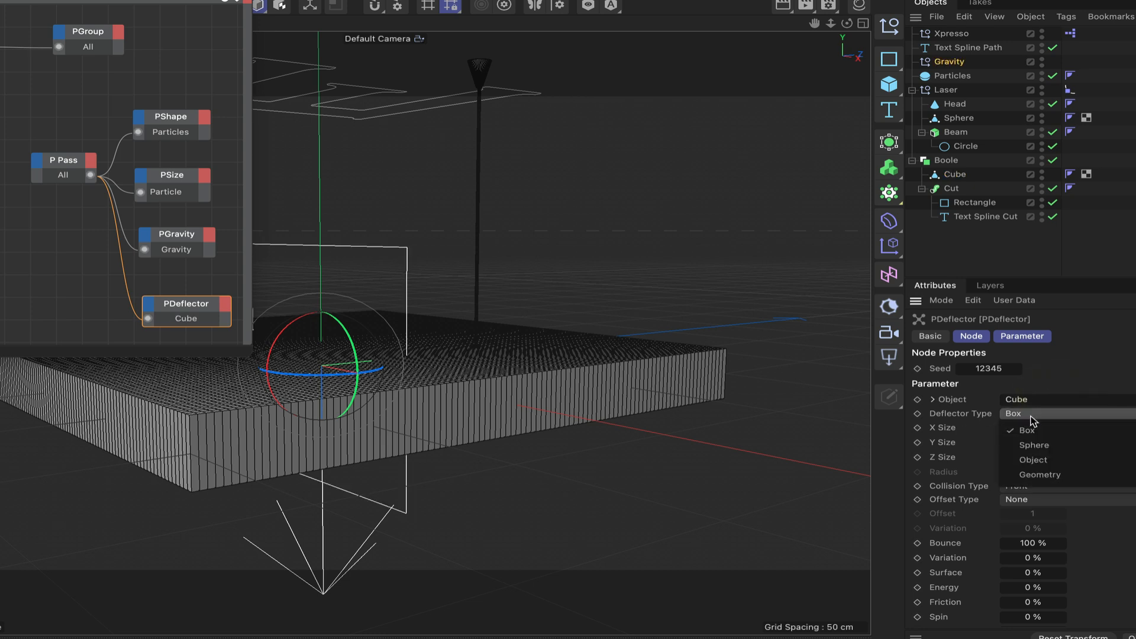
{"action": "left_click", "coordinate": [1035, 461]}
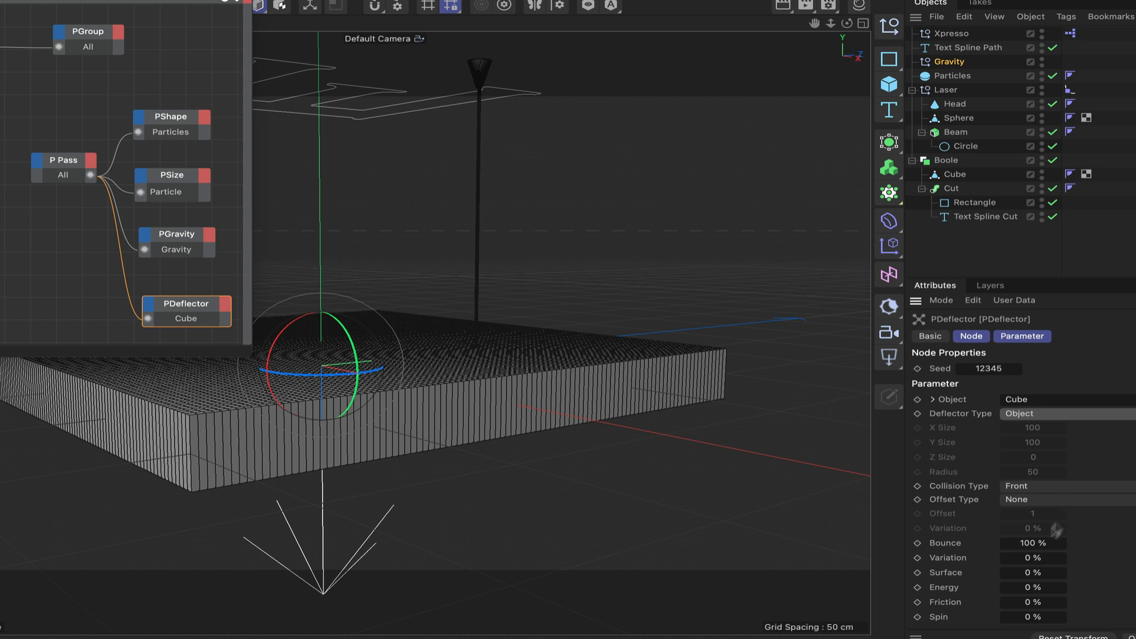
{"action": "left_click", "coordinate": [1027, 560]}
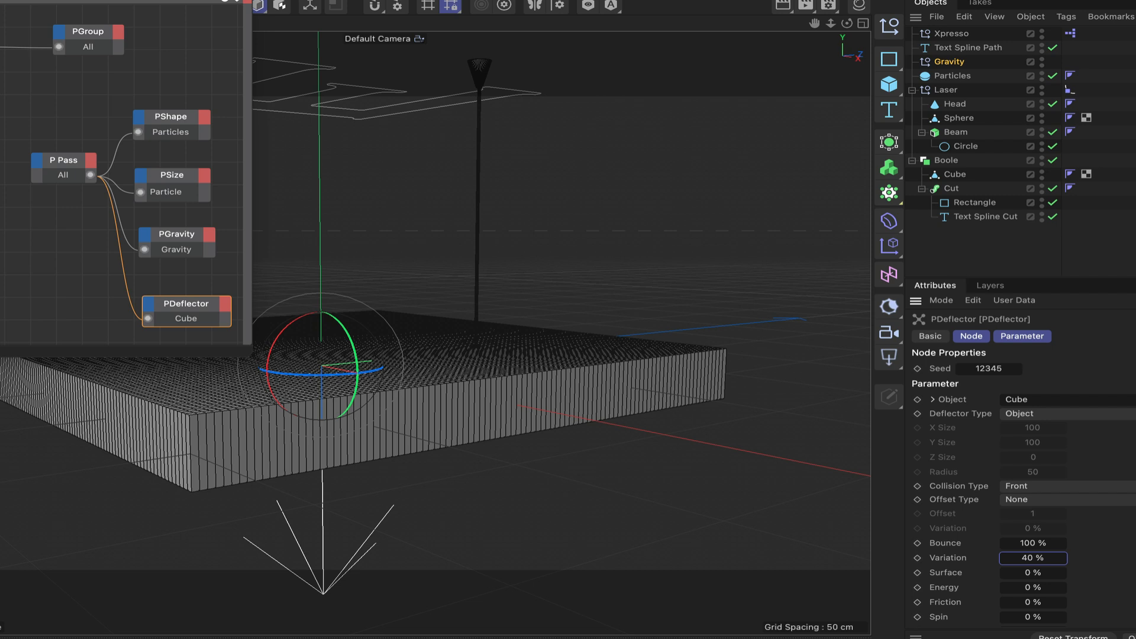
Step: Play the animation from a higher angle to check how the sparks collide with the cube's surface, and stop playback
{"action": "scroll", "coordinate": [1024, 486], "scroll_direction": "down", "scroll_amount": 3}
{"action": "scroll", "coordinate": [1024, 486], "scroll_direction": "up", "scroll_amount": 3}
{"action": "left_click_drag", "start_coordinate": [119, 0], "coordinate": [0, 0]}
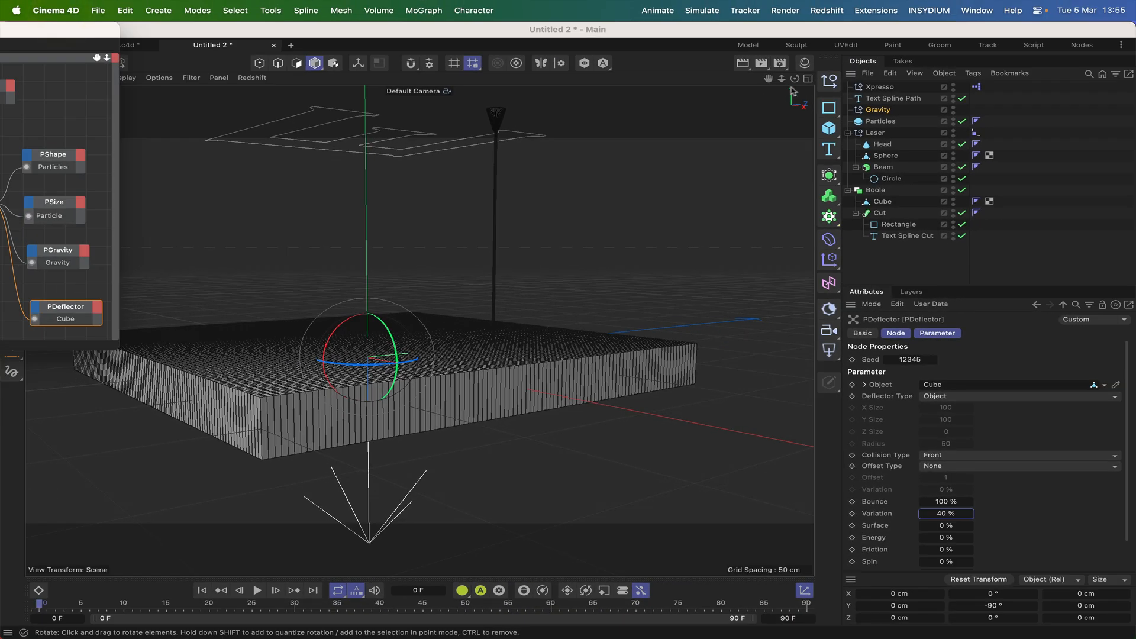
{"action": "left_click_drag", "start_coordinate": [847, 24], "coordinate": [847, 25]}
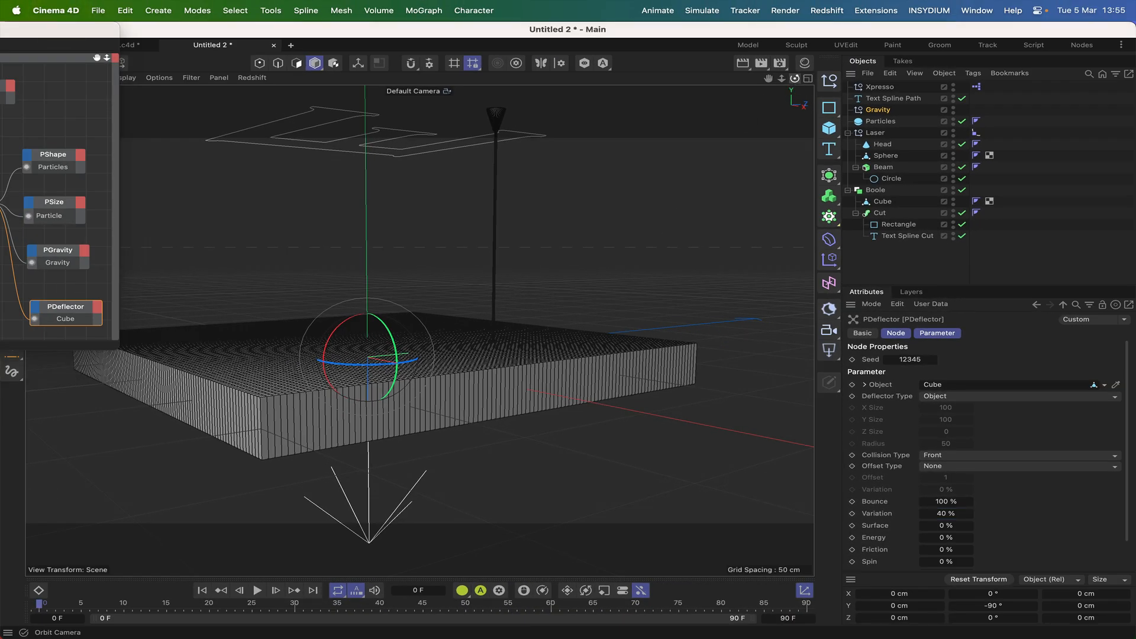
{"action": "left_click_drag", "start_coordinate": [795, 79], "coordinate": [843, 84]}
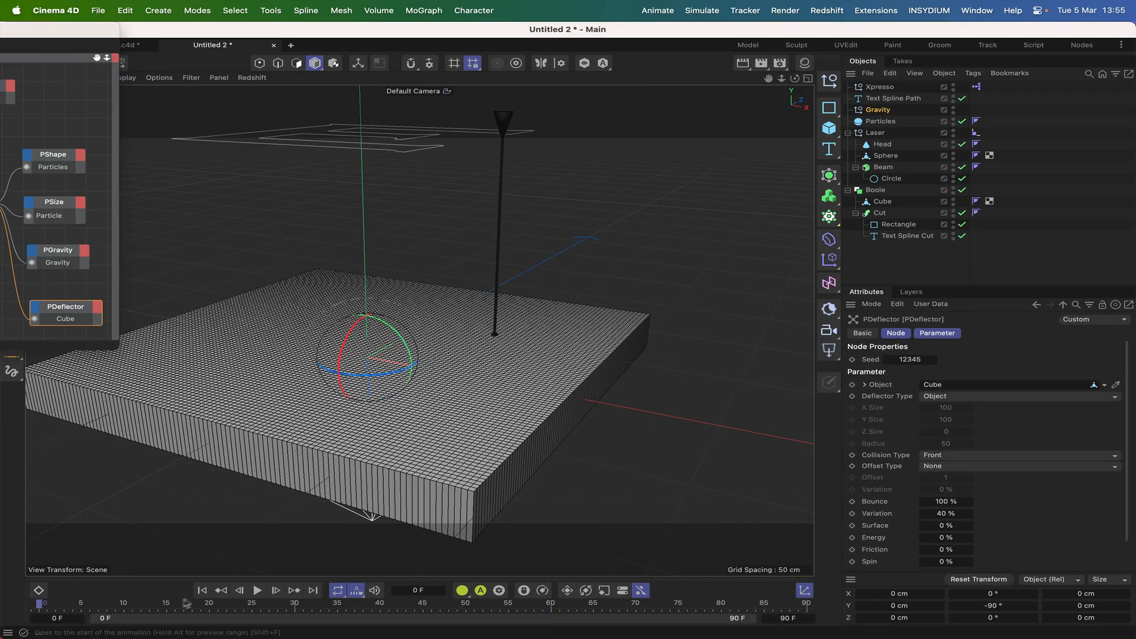
{"action": "left_click", "coordinate": [257, 590]}
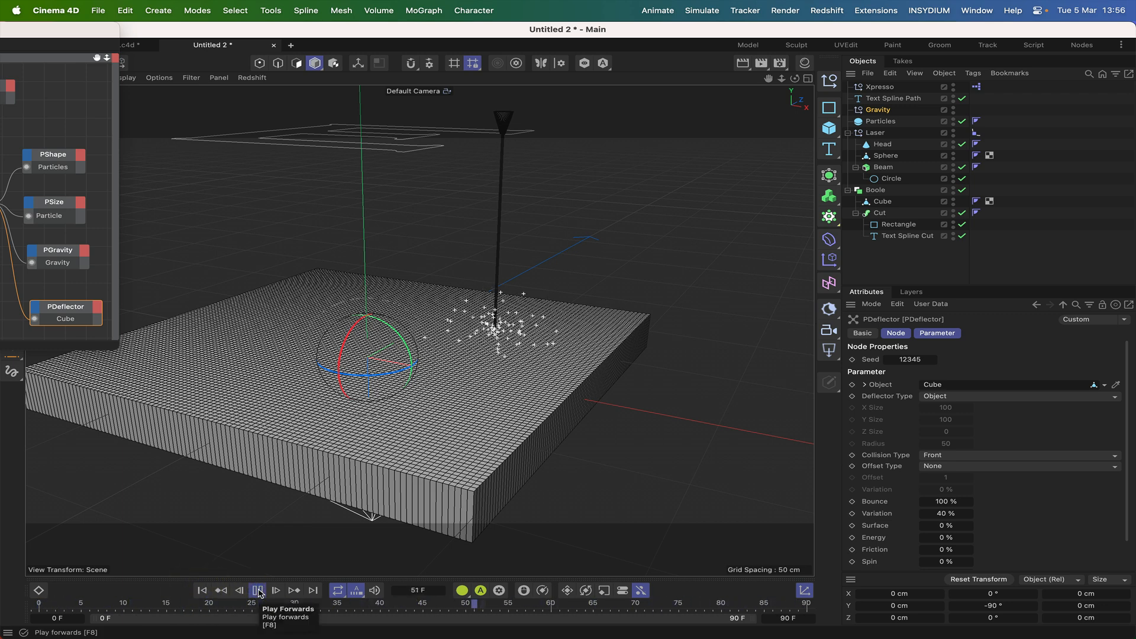
{"action": "left_click", "coordinate": [258, 590]}
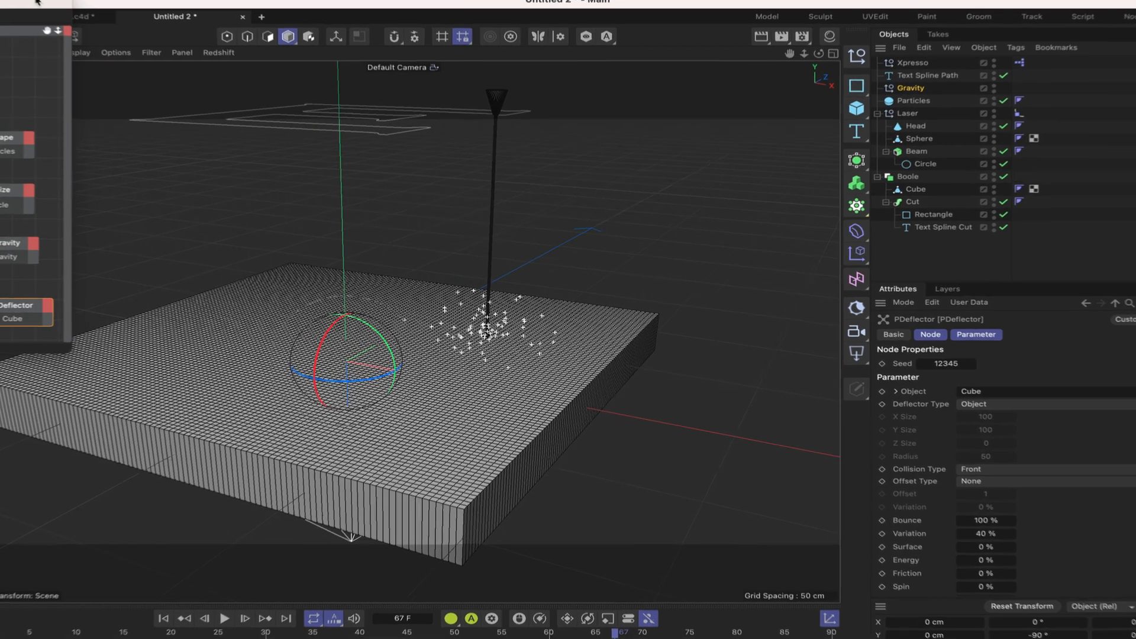
Step: Add a Thinking Particles PForceObject node near PDeflector and enlarge the XPresso editor to make room below the nodes
{"action": "left_click_drag", "start_coordinate": [98, 33], "coordinate": [362, 33]}
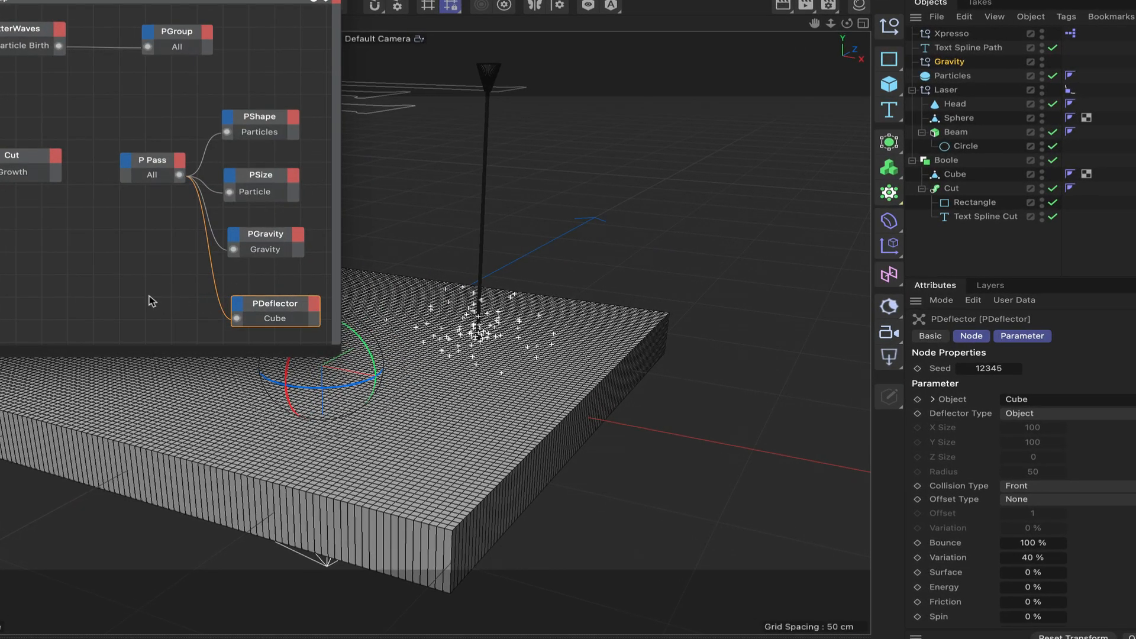
{"action": "right_click", "coordinate": [143, 300]}
{"action": "mouse_move", "coordinate": [171, 327]}
{"action": "mouse_move", "coordinate": [307, 407]}
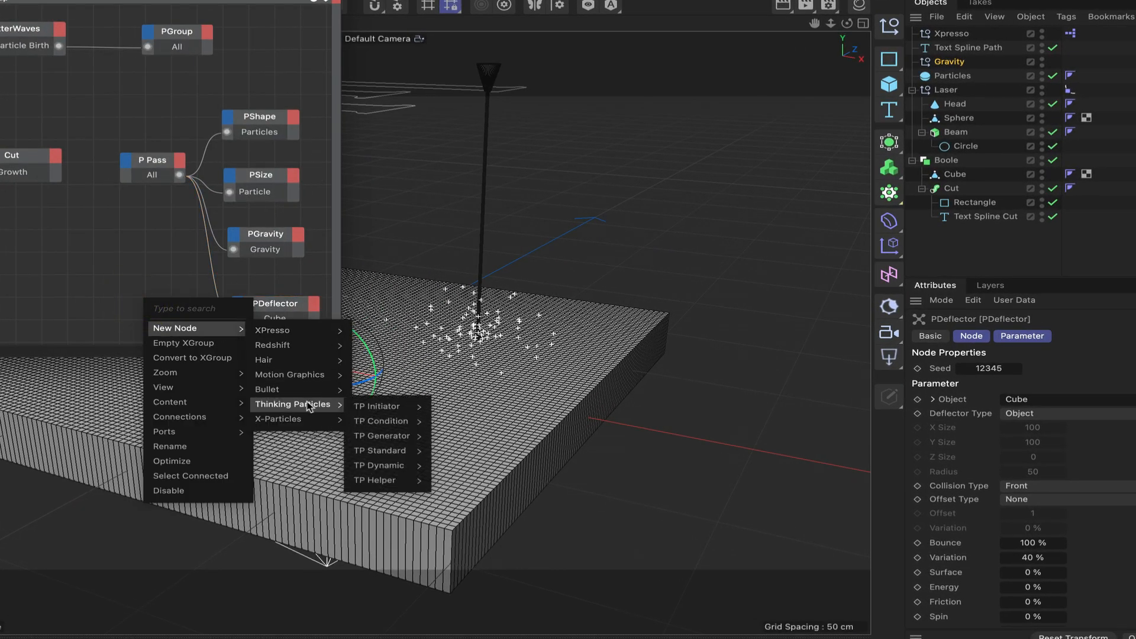
{"action": "mouse_move", "coordinate": [379, 471]}
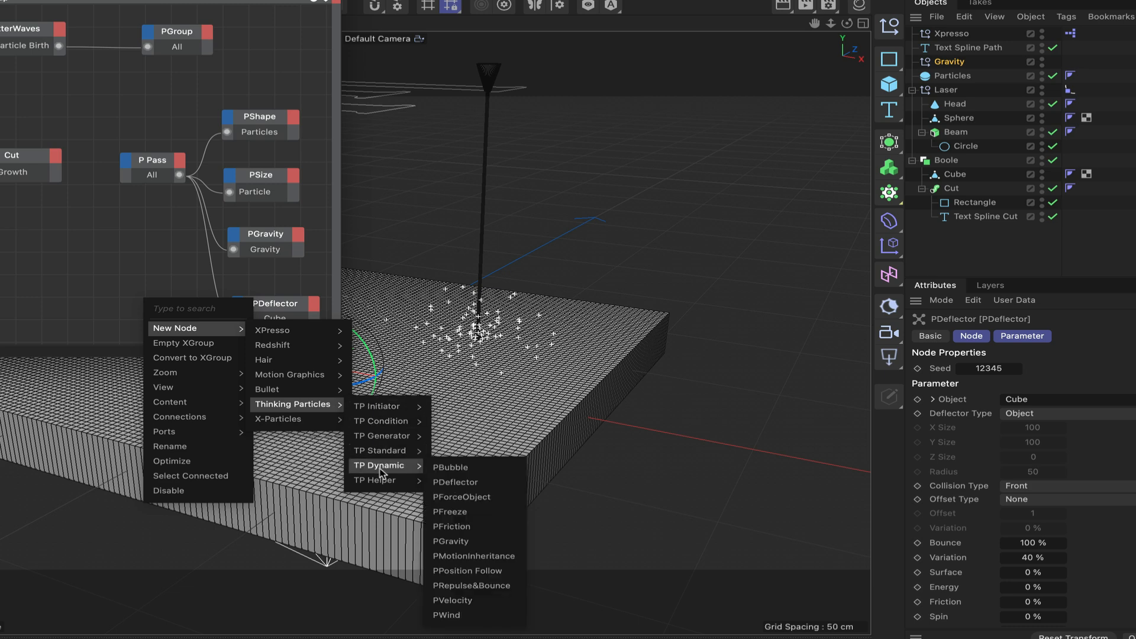
{"action": "left_click", "coordinate": [468, 498]}
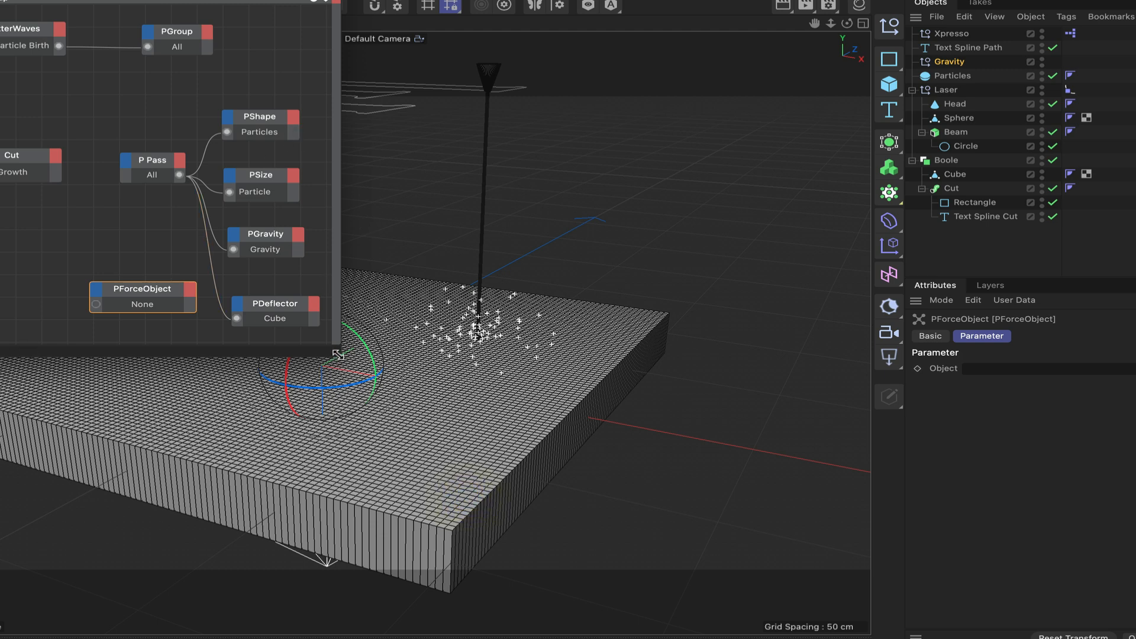
{"action": "left_click_drag", "start_coordinate": [337, 353], "coordinate": [401, 437]}
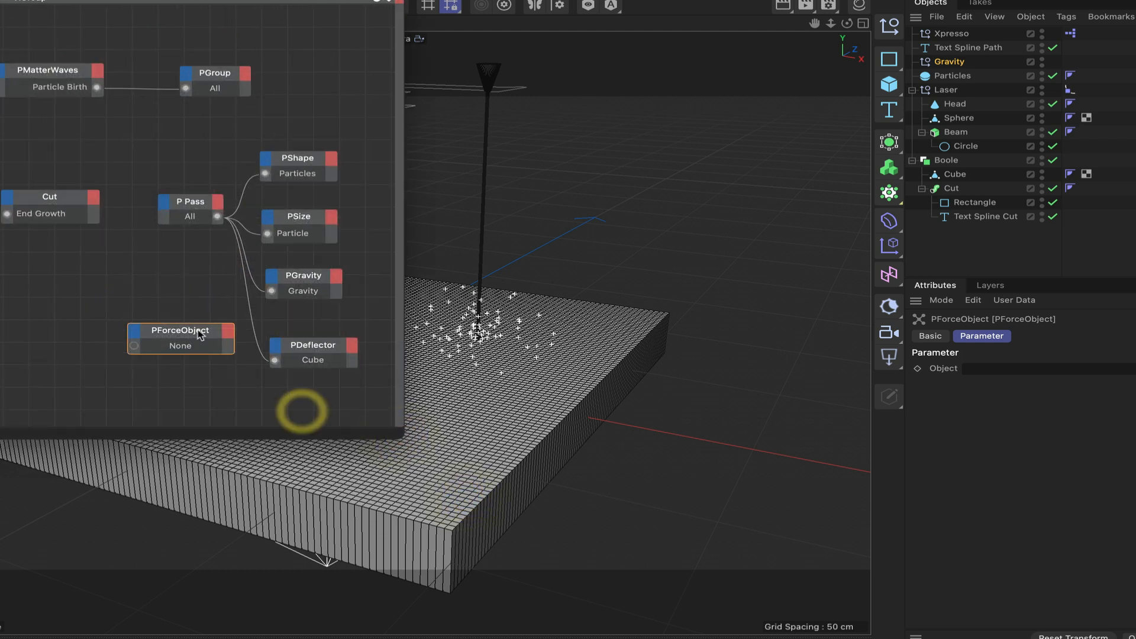
Step: Place the PForceObject node below PDeflector and connect the P Pass output to it
{"action": "left_click_drag", "start_coordinate": [200, 335], "coordinate": [343, 396]}
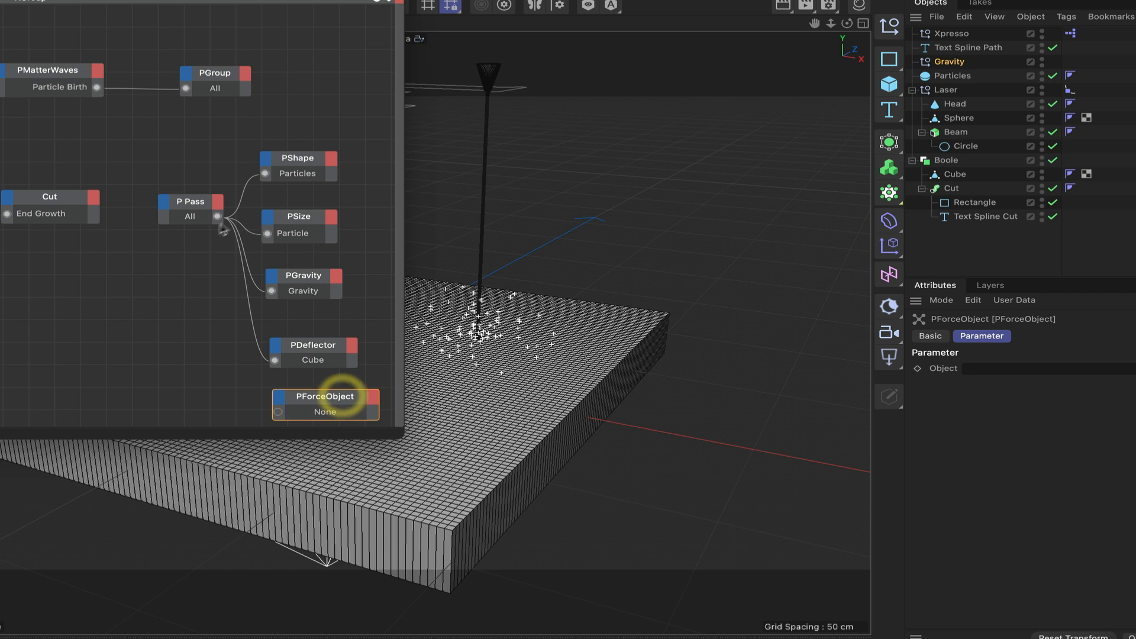
{"action": "left_click_drag", "start_coordinate": [218, 218], "coordinate": [324, 401]}
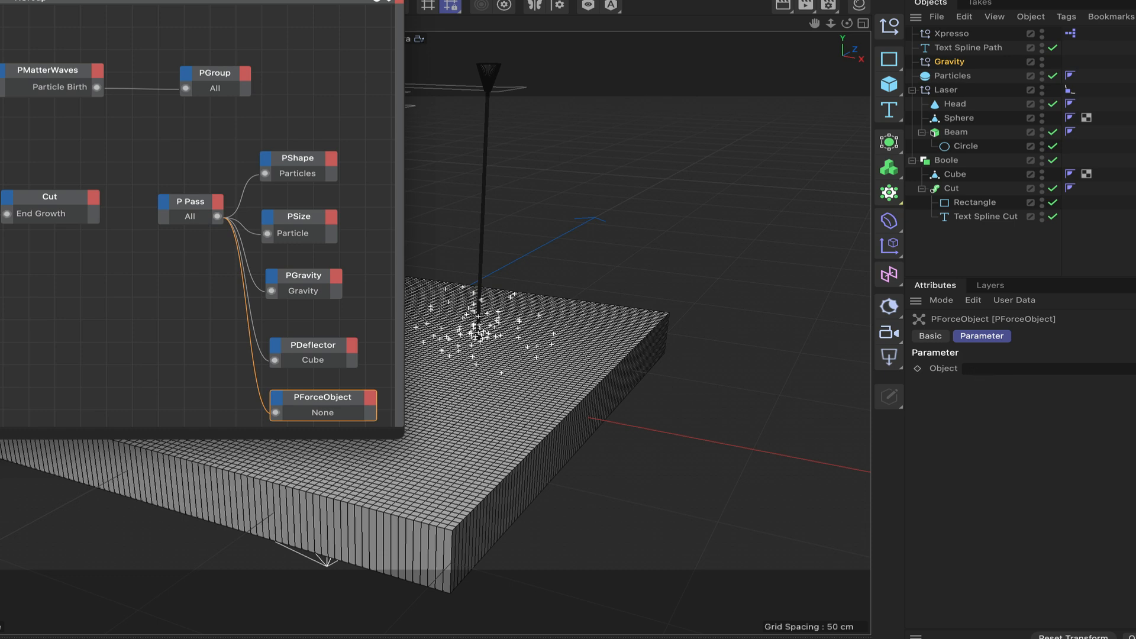
Step: Add a Field Force object to the scene and make it a child of the Laser's Sphere
{"action": "left_click_drag", "start_coordinate": [322, 5], "coordinate": [44, 5]}
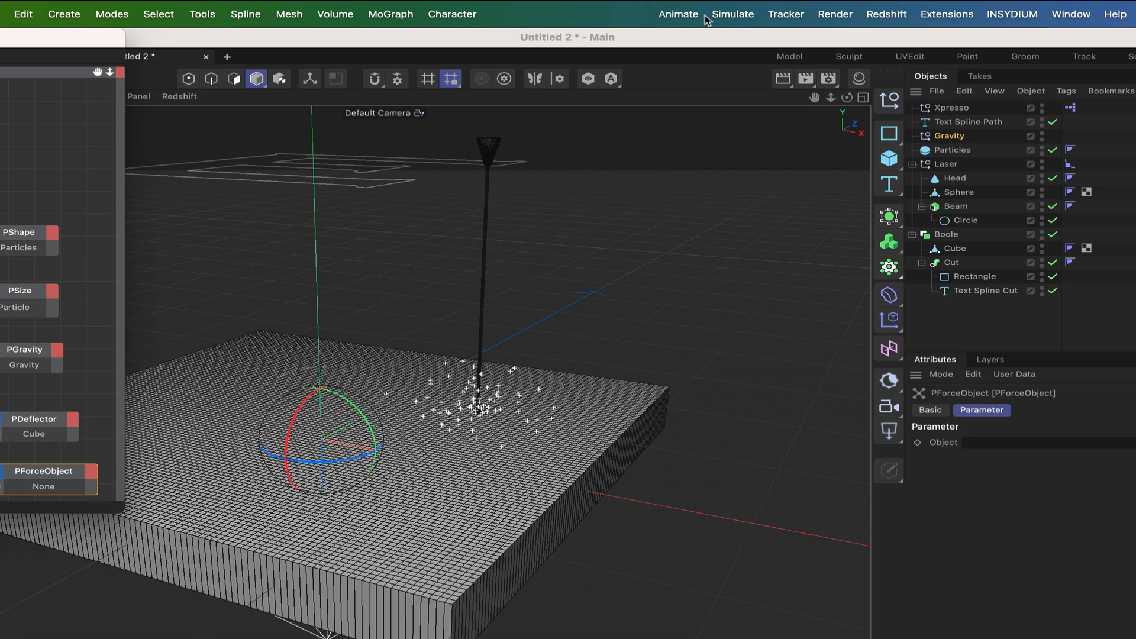
{"action": "left_click", "coordinate": [729, 15]}
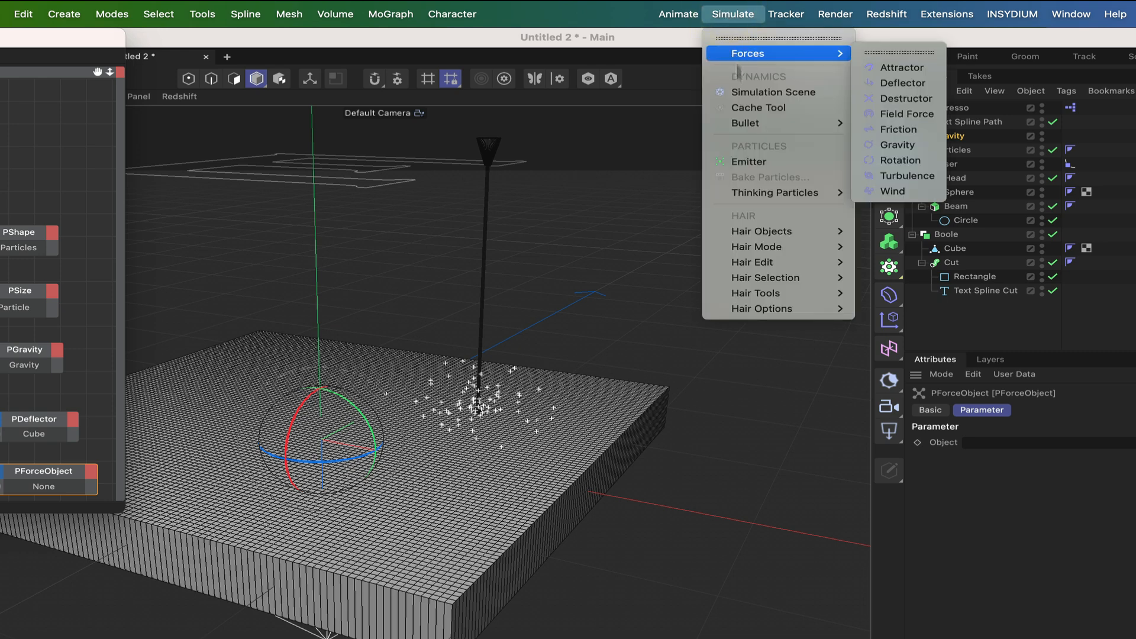
{"action": "mouse_move", "coordinate": [750, 56]}
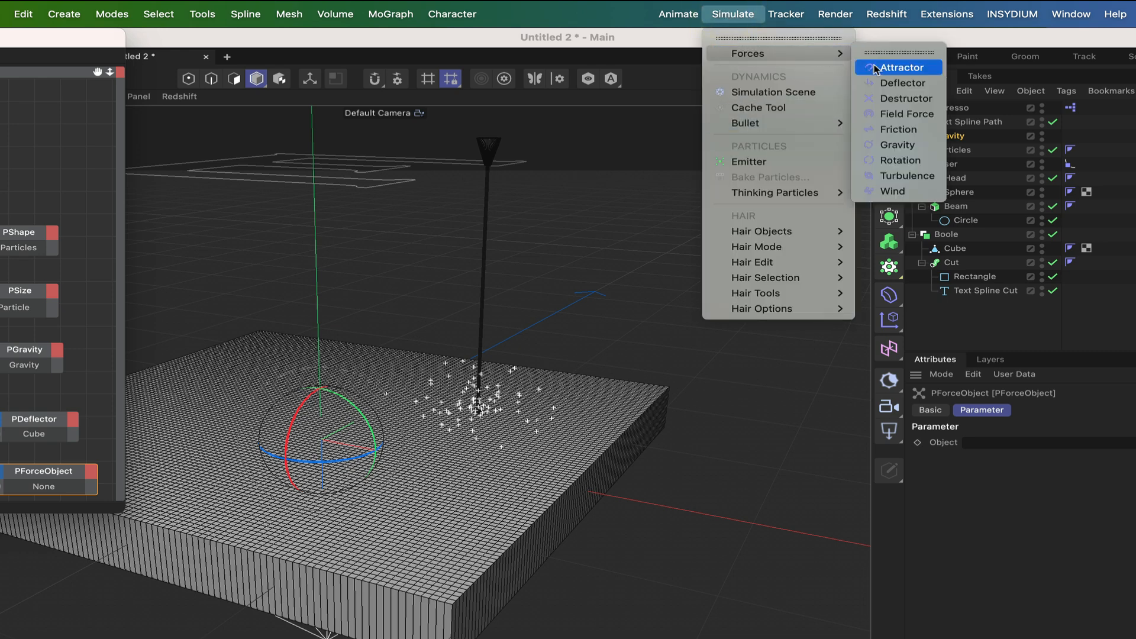
{"action": "left_click", "coordinate": [915, 114]}
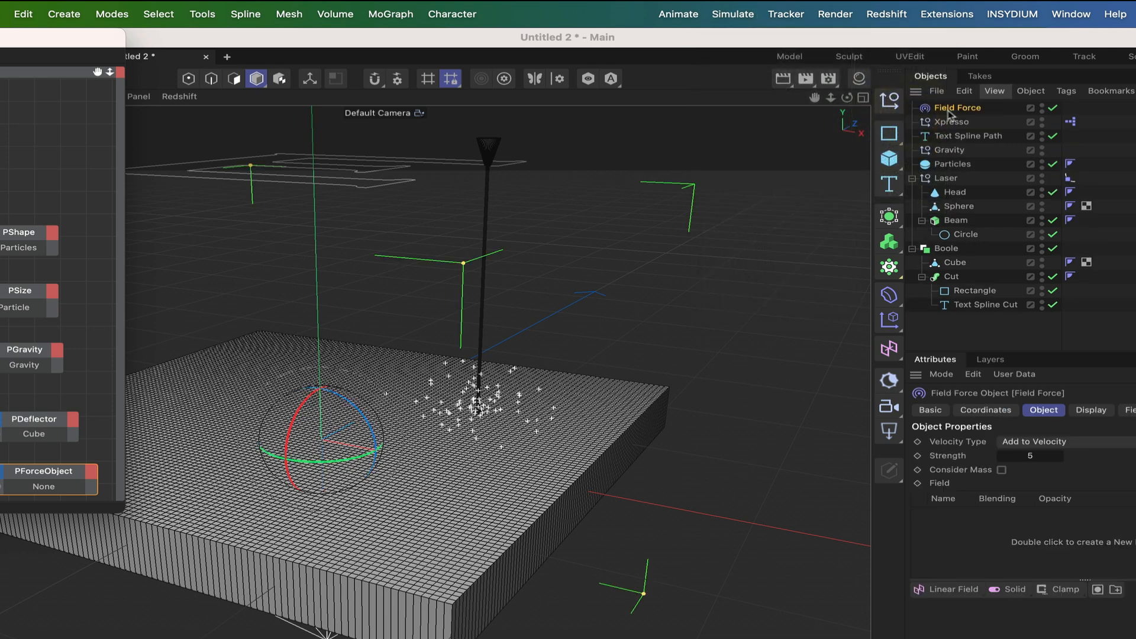
{"action": "mouse_move", "coordinate": [945, 108]}
{"action": "left_mouse_down"}
{"action": "mouse_move", "coordinate": [967, 128]}
{"action": "mouse_move", "coordinate": [962, 208]}
{"action": "left_mouse_up"}
Step: Set the Field Force's X, Y and Z position to 0 cm so it sits on its parent Sphere
{"action": "left_click", "coordinate": [980, 410]}
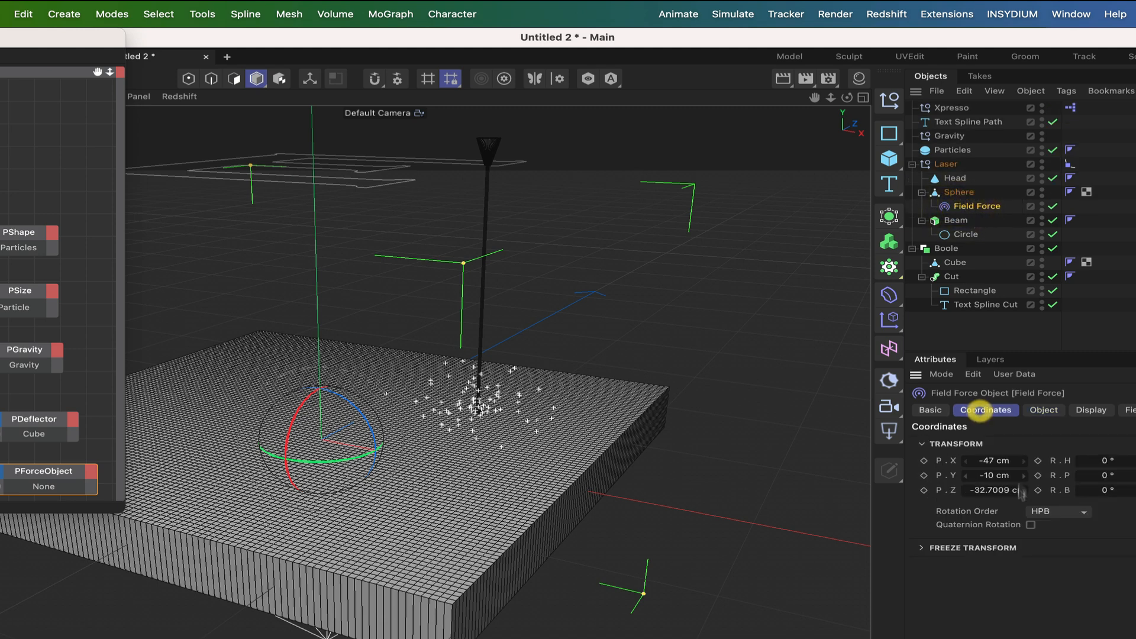
{"action": "double_click", "coordinate": [997, 462]}
{"action": "type", "text": "0"}
{"action": "key", "text": "Return"}
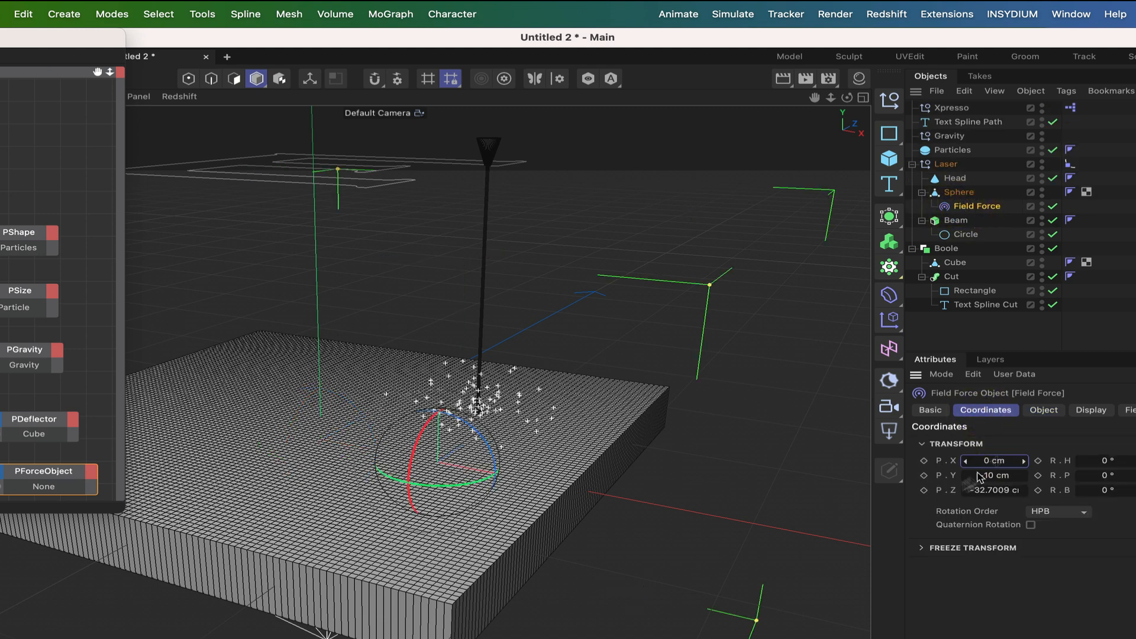
{"action": "double_click", "coordinate": [984, 476]}
{"action": "type", "text": "0"}
{"action": "key", "text": "Return"}
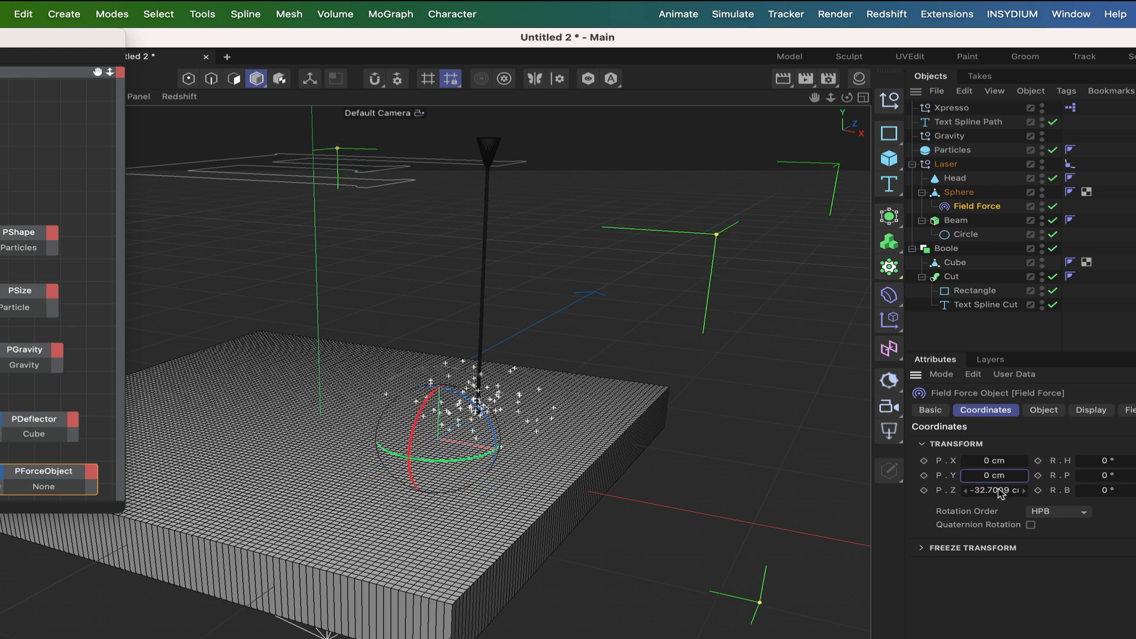
{"action": "double_click", "coordinate": [999, 492]}
{"action": "type", "text": "0"}
{"action": "key", "text": "Return"}
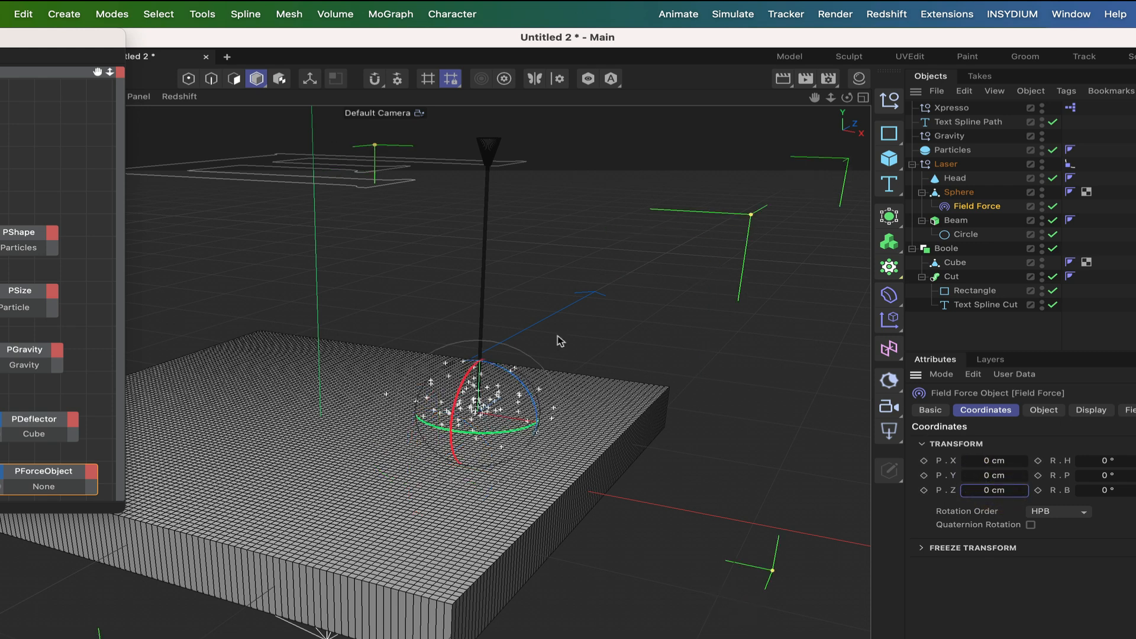
Step: Set the Field Force's strength to -6, keeping the Add to Velocity type
{"action": "left_click", "coordinate": [1044, 410]}
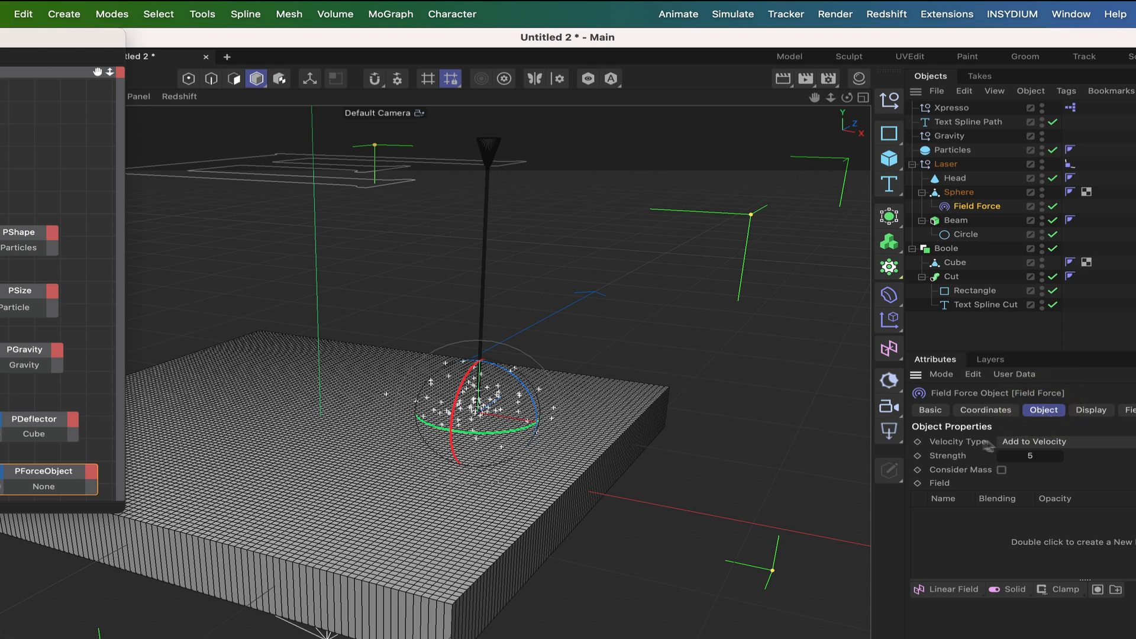
{"action": "left_click", "coordinate": [1026, 444]}
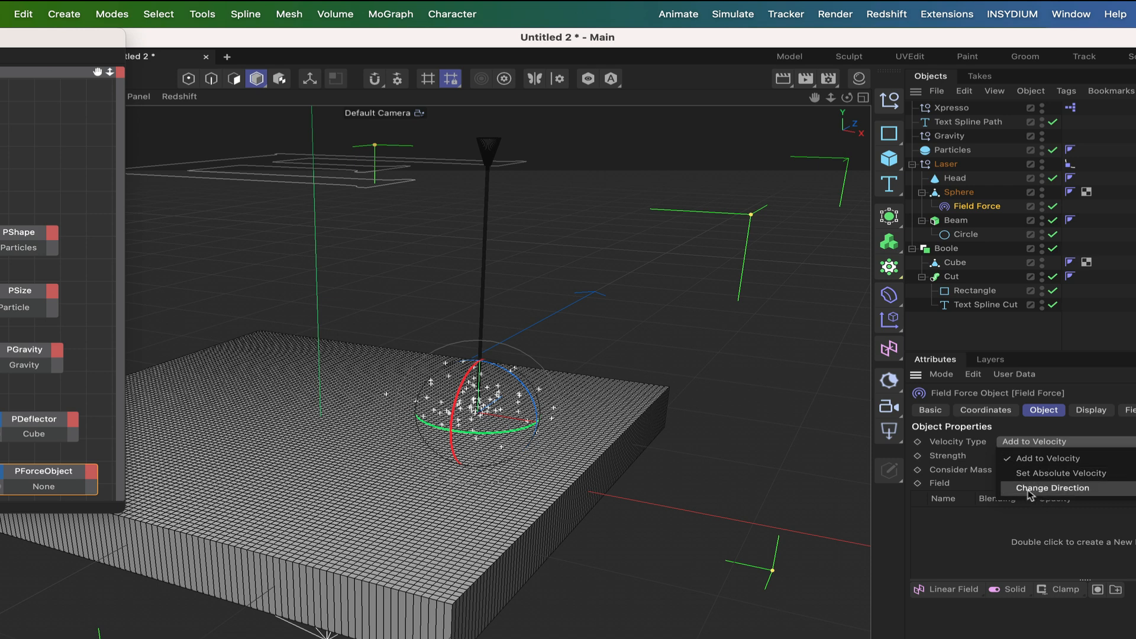
{"action": "left_click", "coordinate": [1066, 420]}
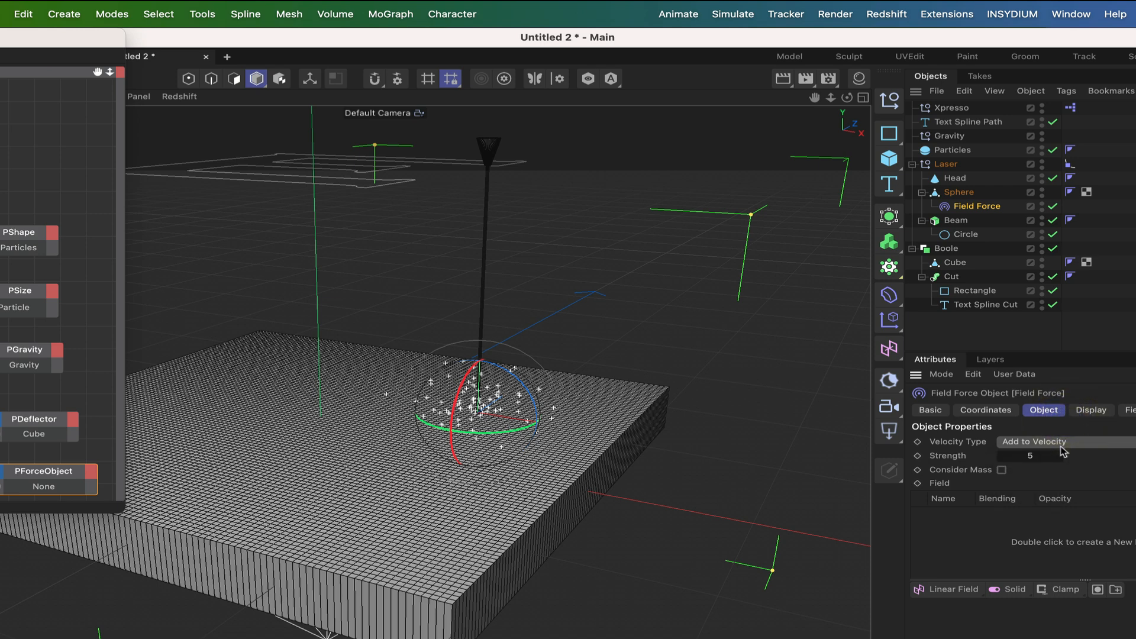
{"action": "left_click", "coordinate": [1024, 457]}
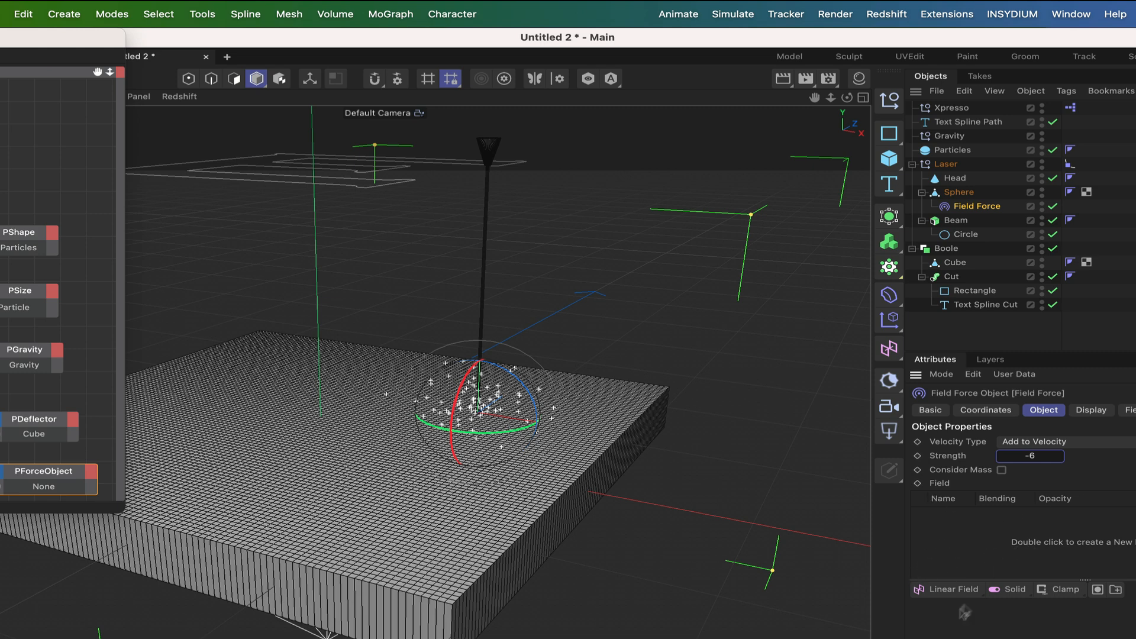
Step: Add a Spherical Field to the Field Force and set its size to 30 cm
{"action": "left_click", "coordinate": [949, 590]}
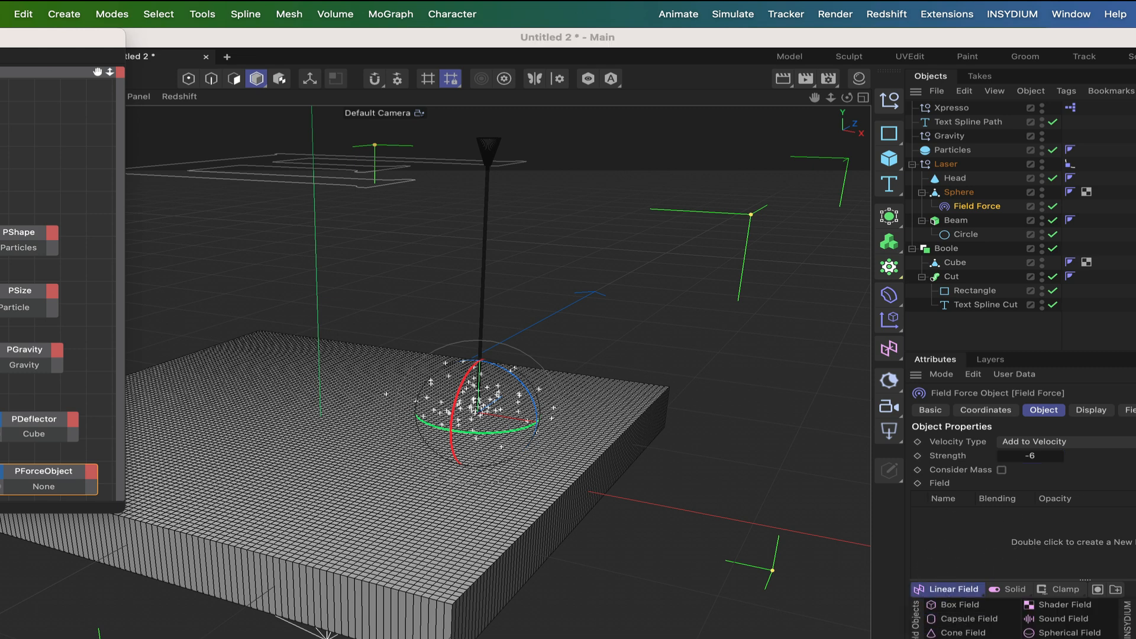
{"action": "left_click", "coordinate": [1053, 633]}
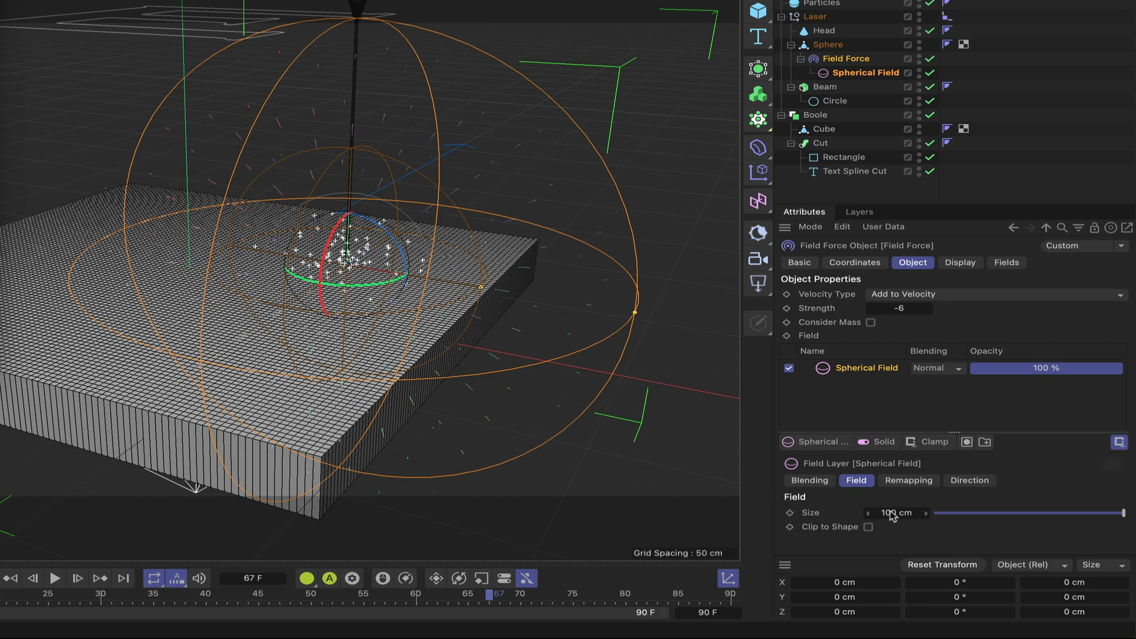
{"action": "left_click", "coordinate": [894, 513]}
{"action": "type", "text": "30"}
{"action": "key", "text": "Return"}
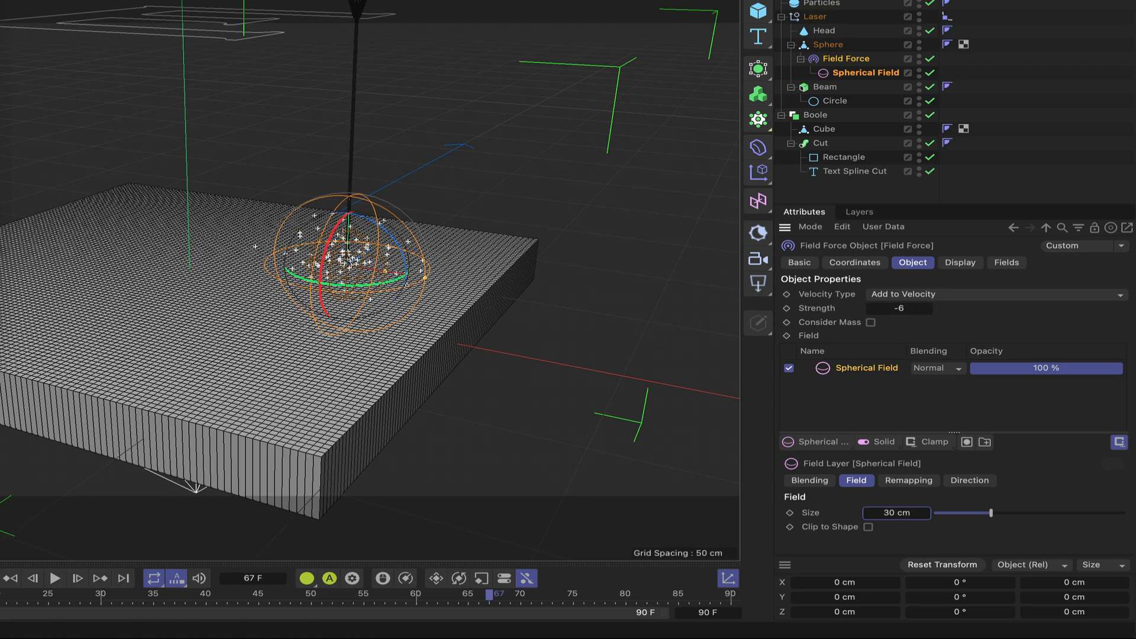
Step: Shrink the Spherical Field's inner sphere around the laser tip to an inner offset of about 15 %
{"action": "scroll", "coordinate": [355, 267], "scroll_direction": "up", "scroll_amount": 6}
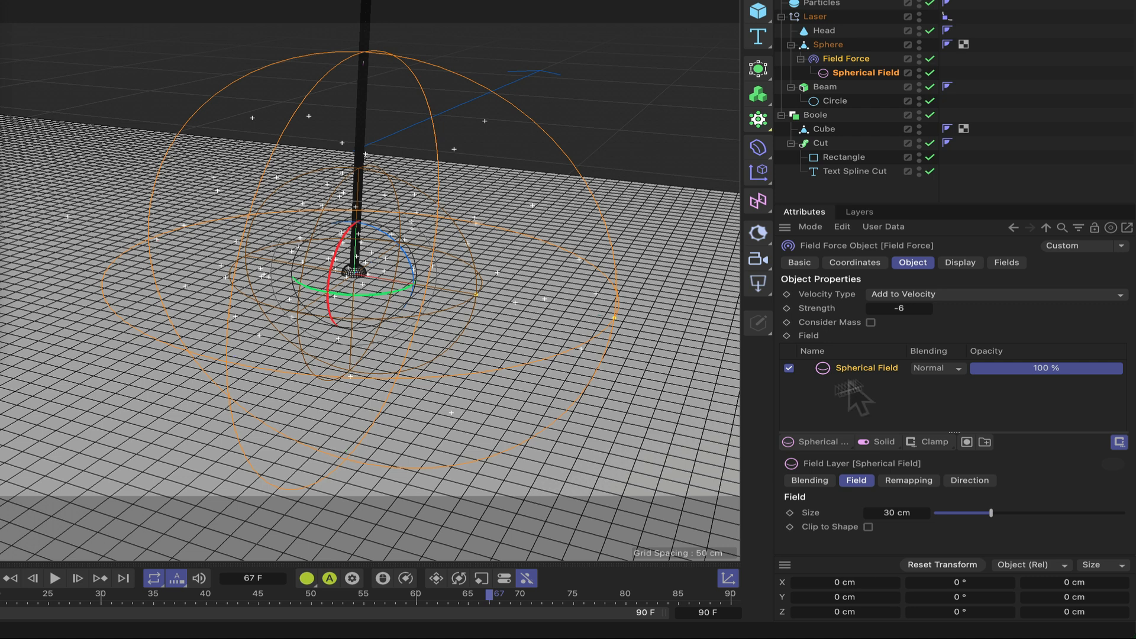
{"action": "left_click", "coordinate": [958, 262]}
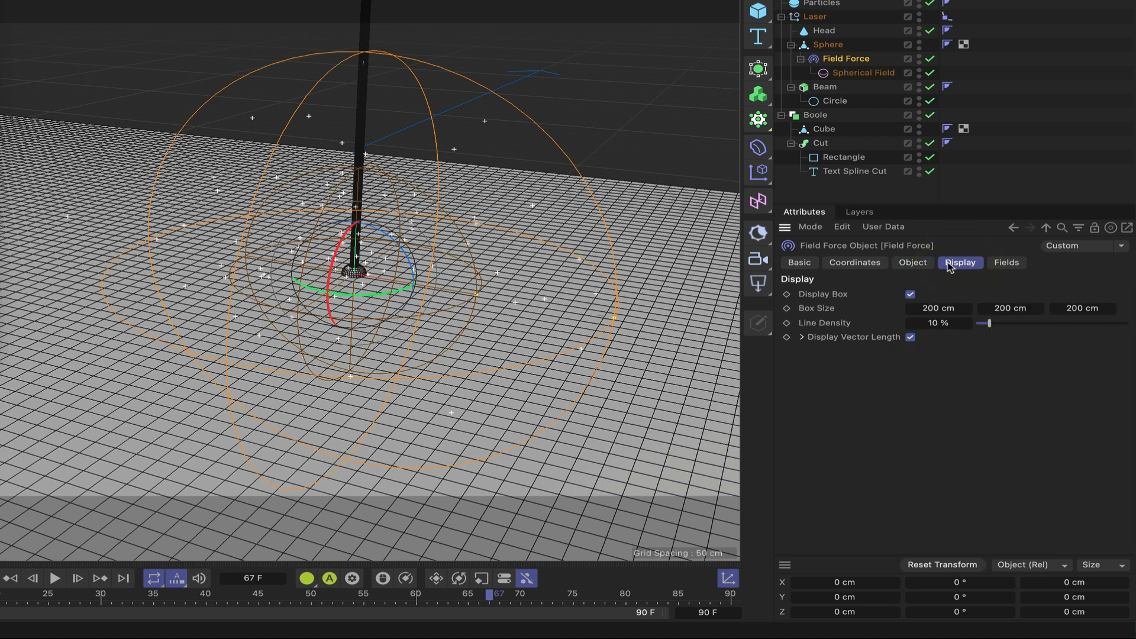
{"action": "left_click", "coordinate": [913, 262]}
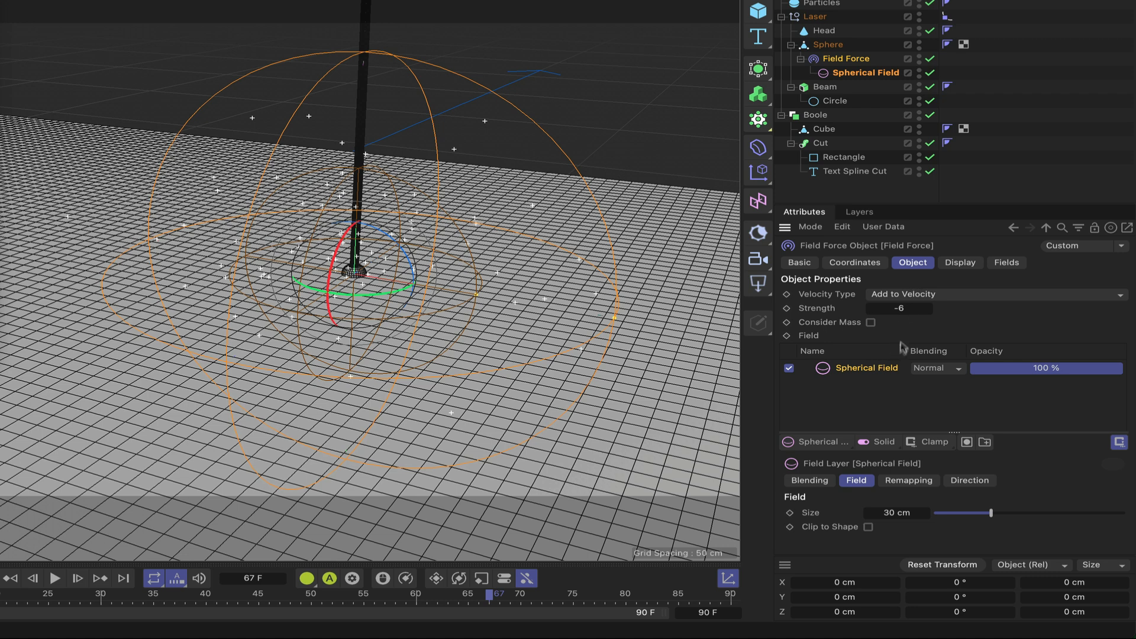
{"action": "left_click", "coordinate": [909, 480]}
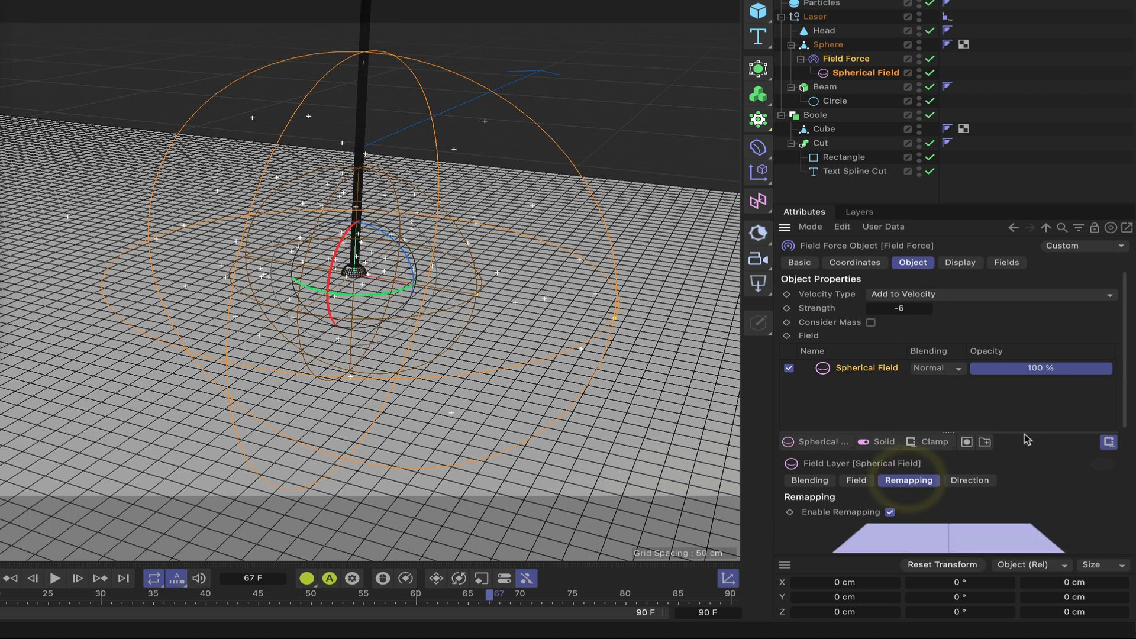
{"action": "scroll", "coordinate": [1107, 468], "scroll_direction": "down", "scroll_amount": 4}
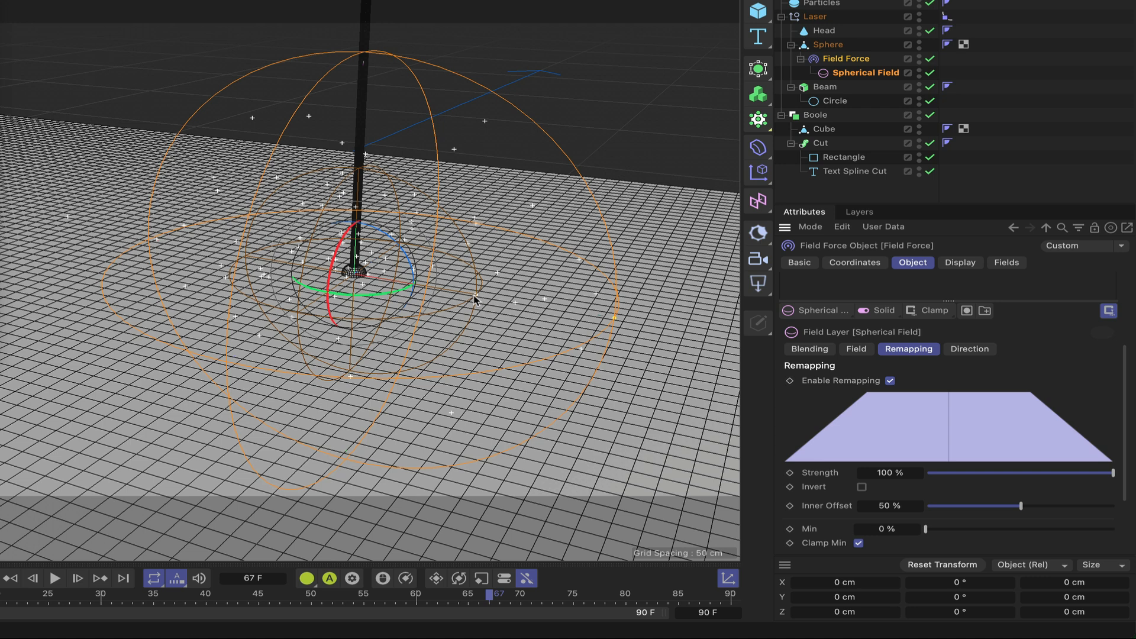
{"action": "left_click_drag", "start_coordinate": [475, 300], "coordinate": [391, 299]}
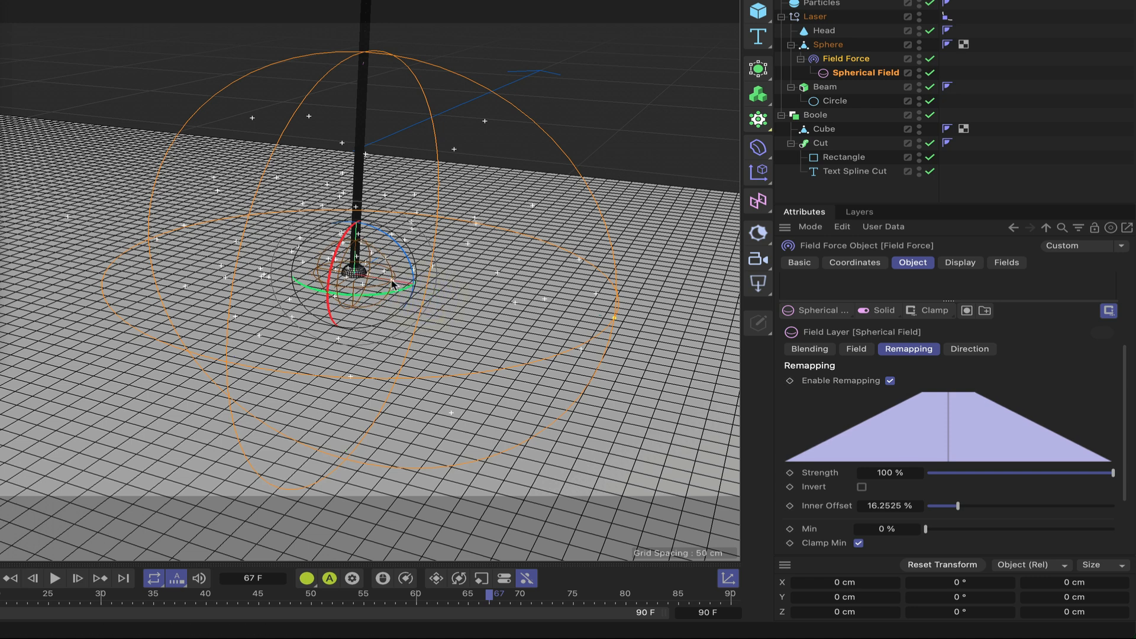
{"action": "left_click_drag", "start_coordinate": [393, 284], "coordinate": [389, 285]}
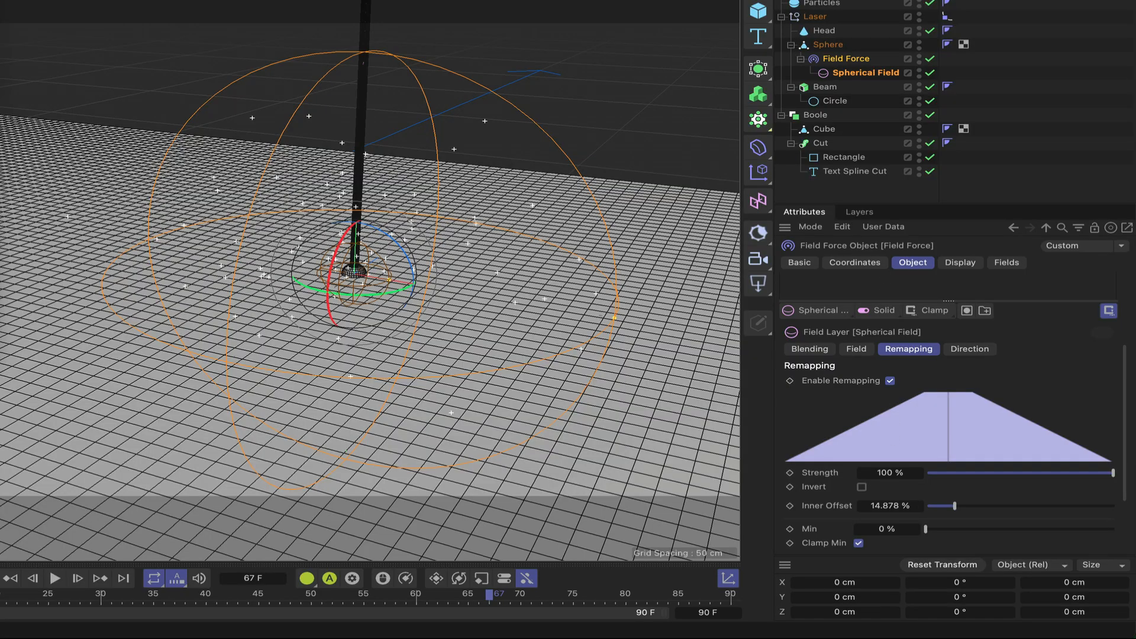
Step: Assign the Field Force as the object of the PForceObject node
{"action": "scroll", "coordinate": [254, 259], "scroll_direction": "down", "scroll_amount": 10}
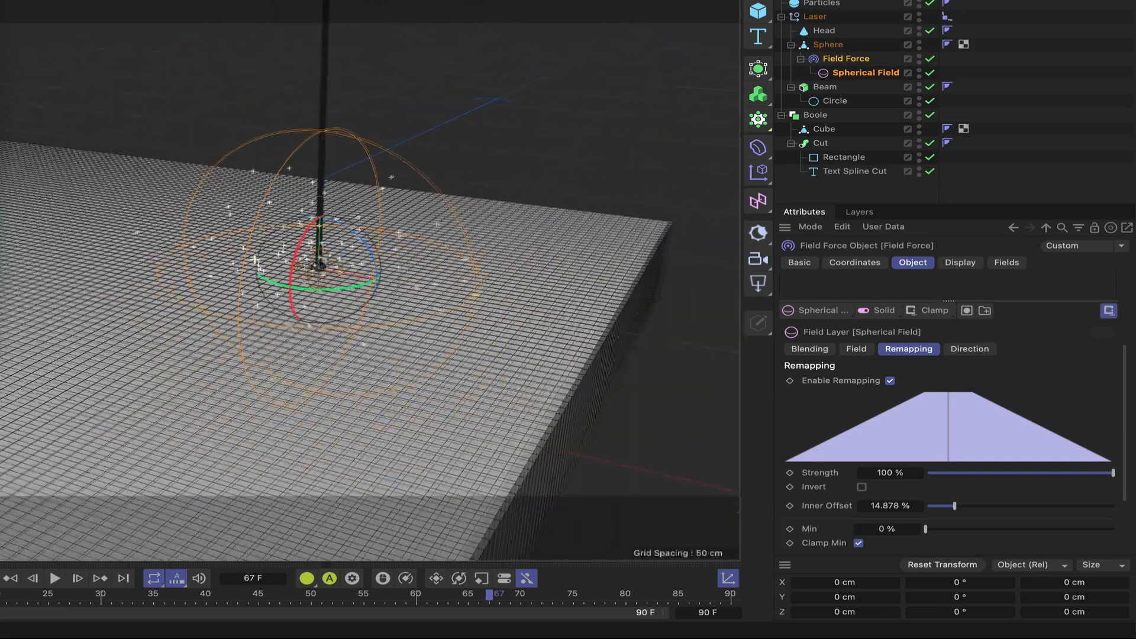
{"action": "middle_click_drag", "start_coordinate": [255, 259], "coordinate": [315, 247], "text": "alt"}
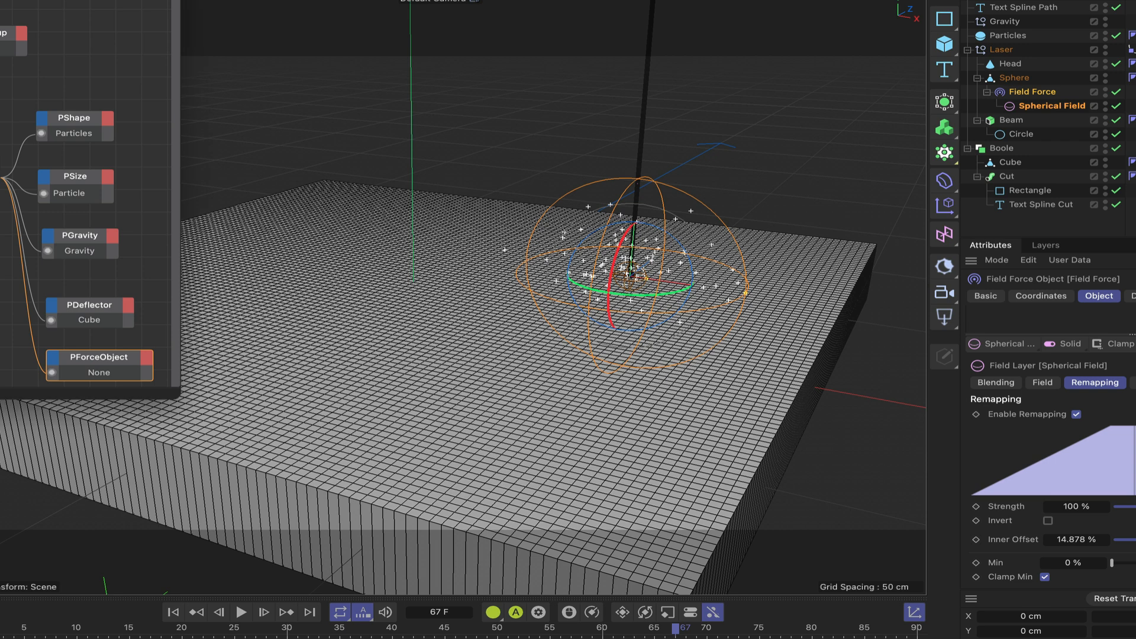
{"action": "left_click_drag", "start_coordinate": [71, 0], "coordinate": [86, 0]}
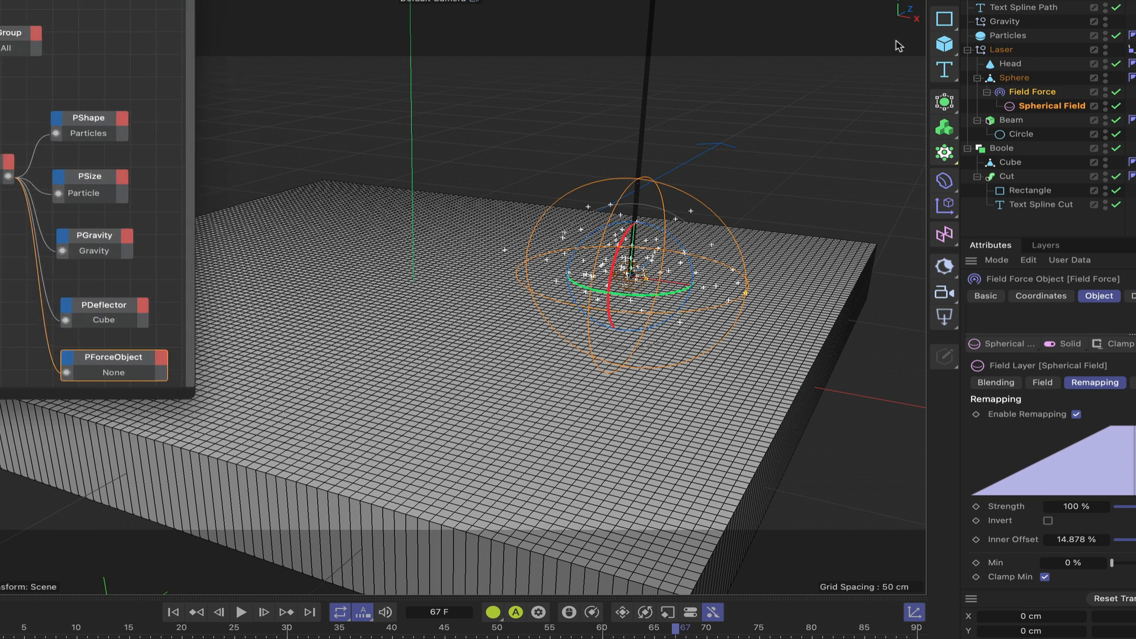
{"action": "left_click", "coordinate": [106, 361]}
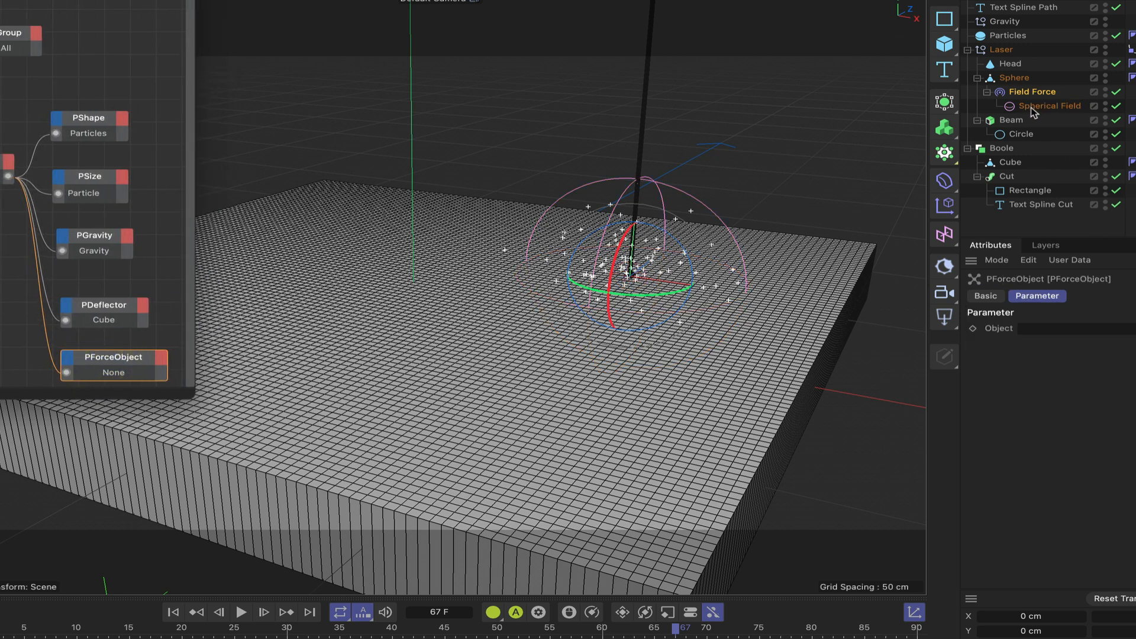
{"action": "left_click_drag", "start_coordinate": [1027, 98], "coordinate": [1076, 327]}
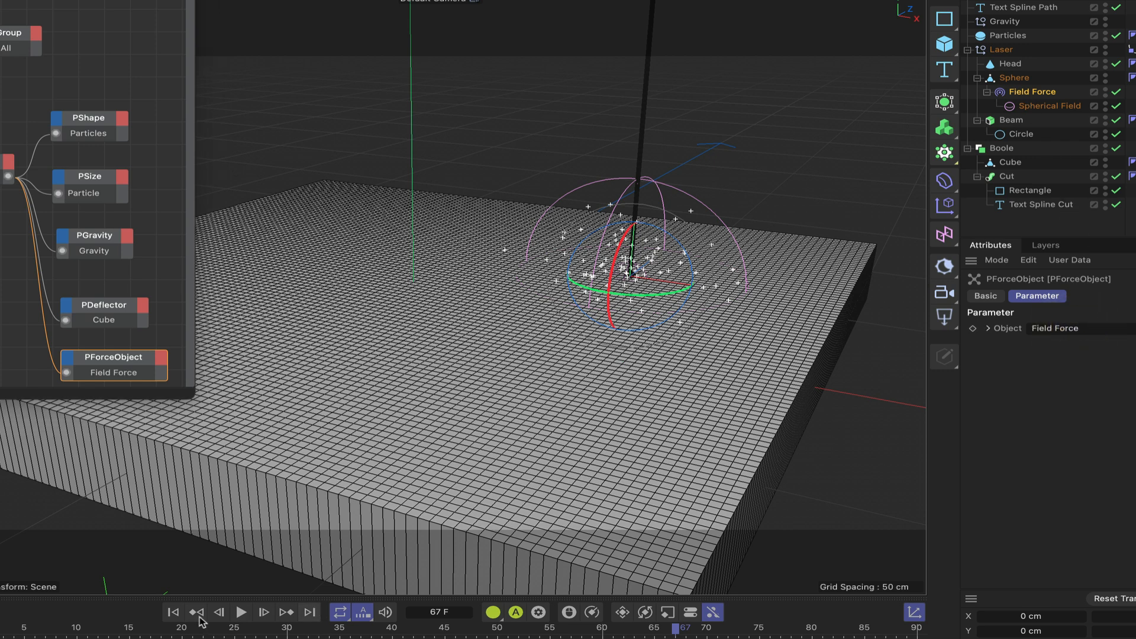
Step: Play the animation from frame 0 to examine how the Field Force affects the particles, and rewind it to the start
{"action": "left_click", "coordinate": [173, 612]}
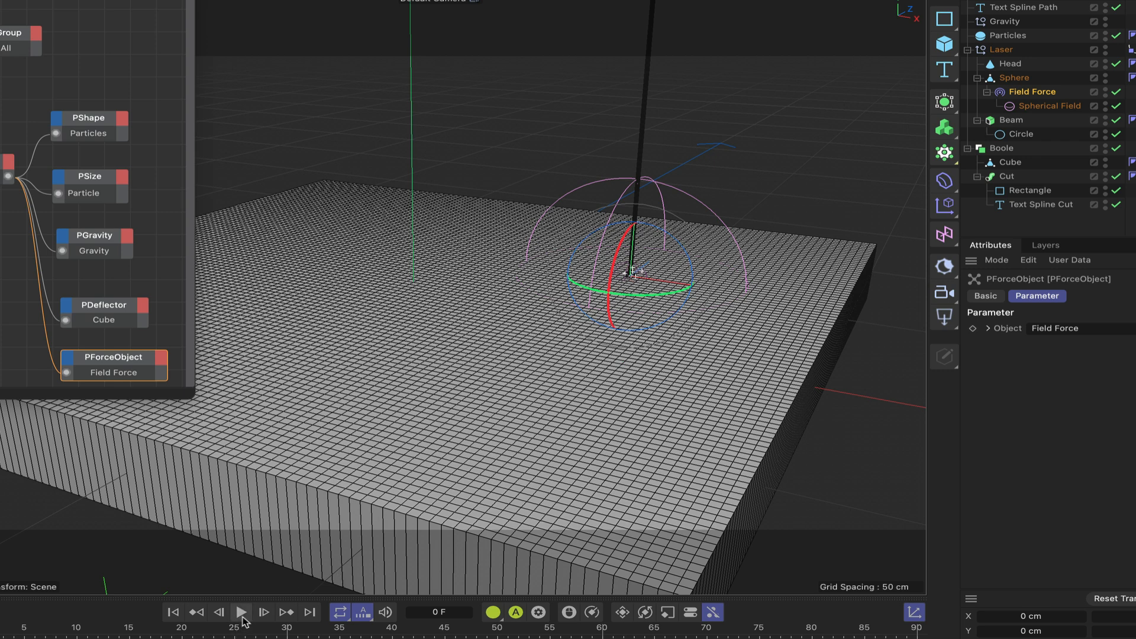
{"action": "left_click", "coordinate": [241, 615]}
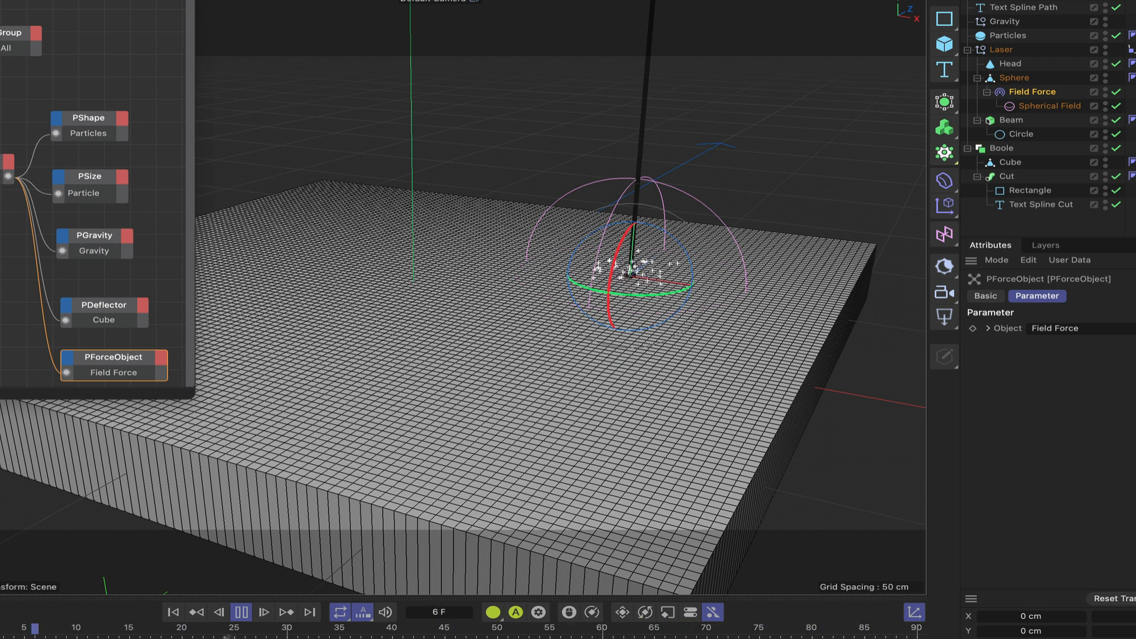
{"action": "left_click", "coordinate": [241, 612]}
{"action": "left_click", "coordinate": [172, 612]}
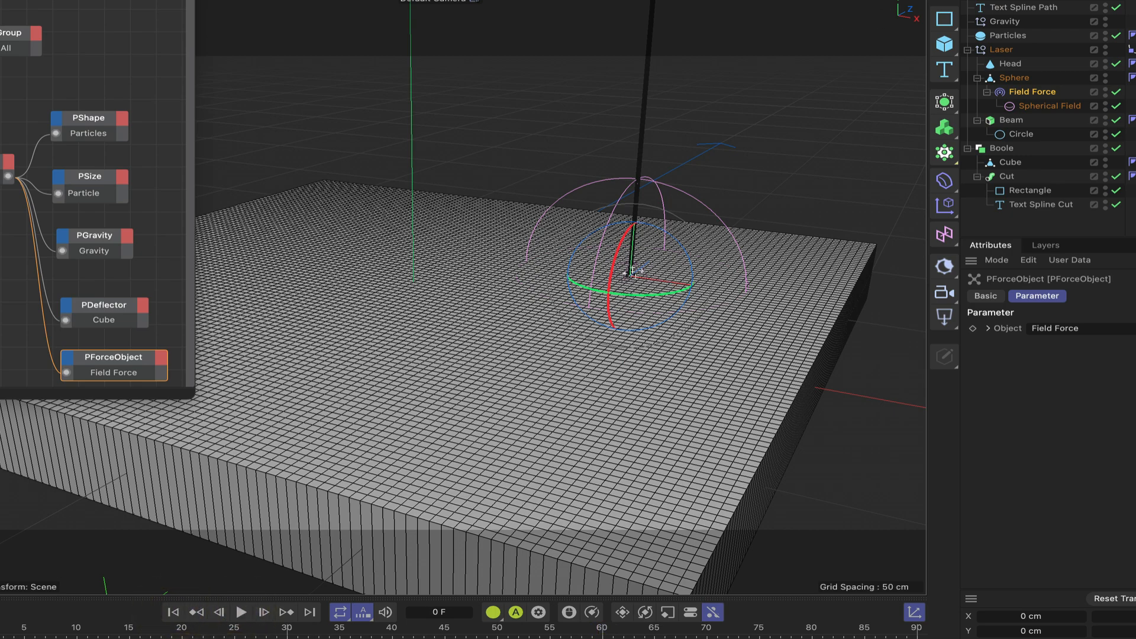
{"action": "left_click_drag", "start_coordinate": [880, 1], "coordinate": [868, 29]}
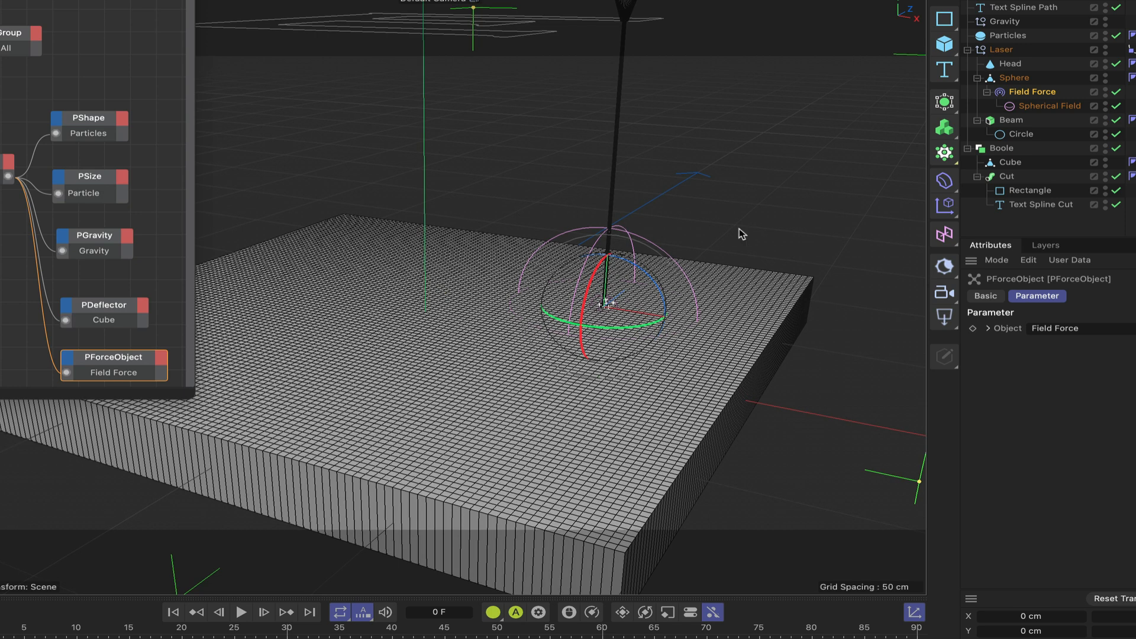
{"action": "left_click", "coordinate": [241, 612]}
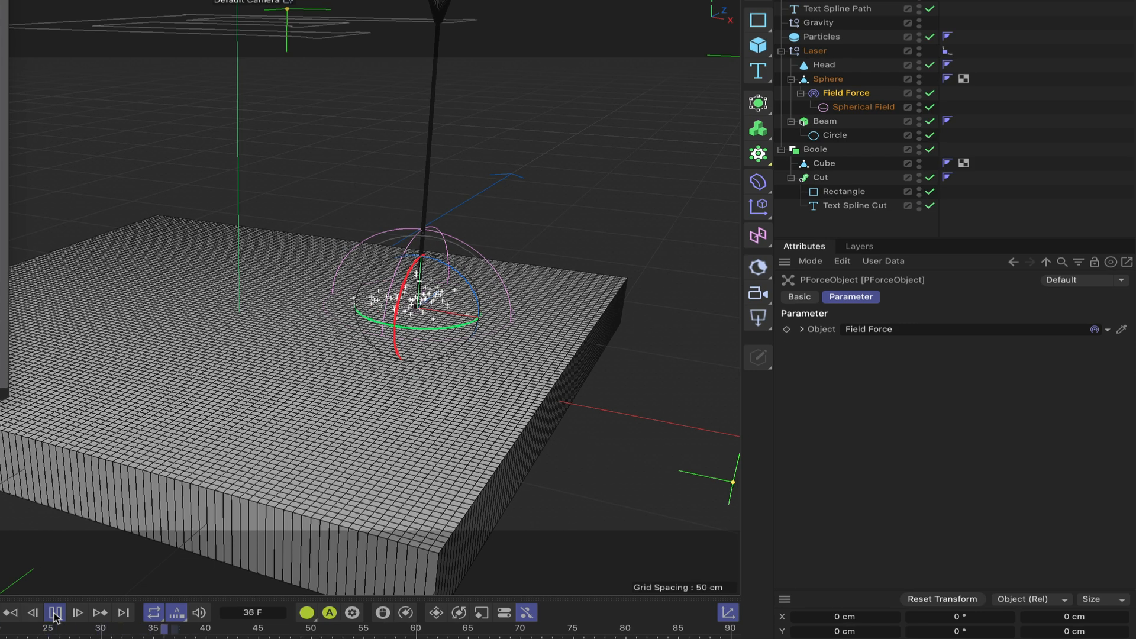
{"action": "left_click", "coordinate": [152, 612]}
{"action": "left_click", "coordinate": [7, 613]}
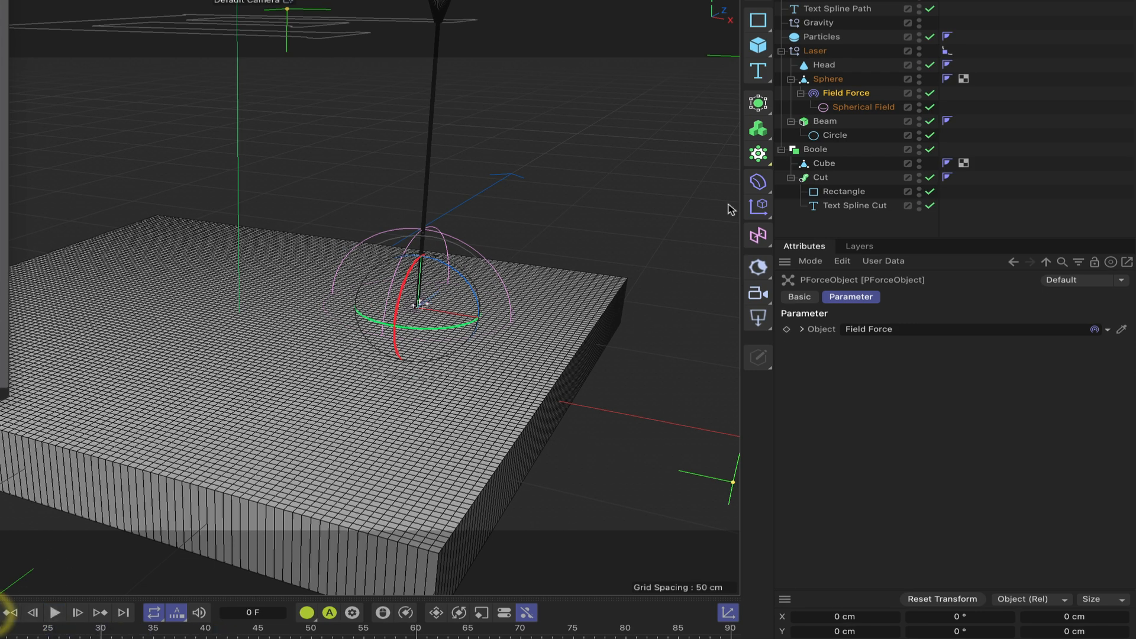
Step: Review the Field Force settings and hide the Spherical Field in the viewport
{"action": "left_click", "coordinate": [848, 95]}
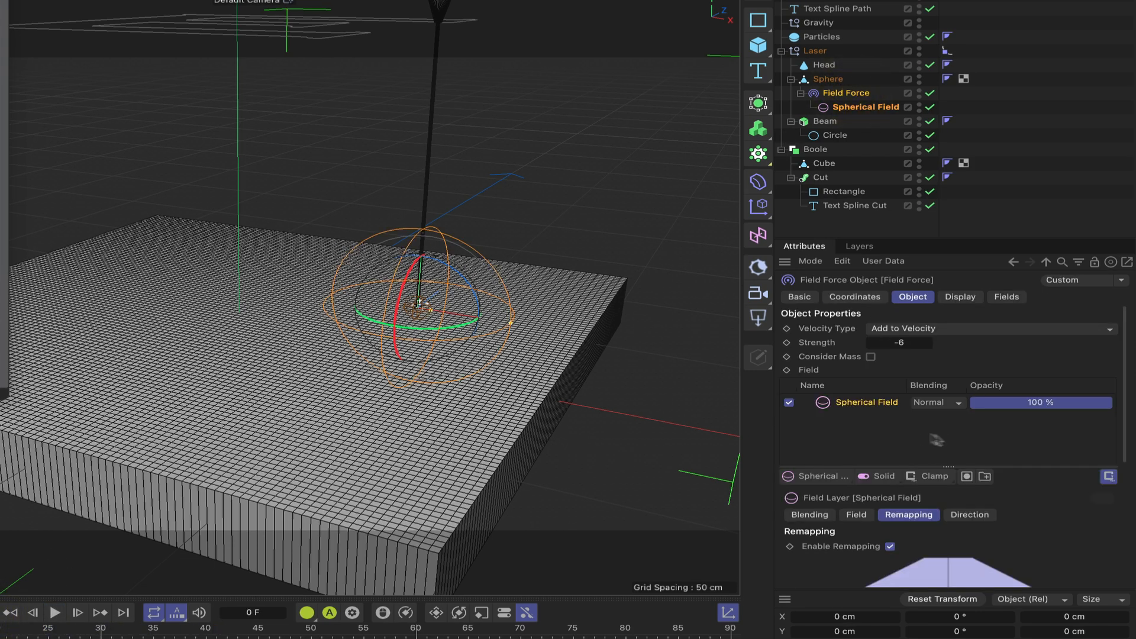
{"action": "scroll", "coordinate": [966, 444], "scroll_direction": "down", "scroll_amount": 3}
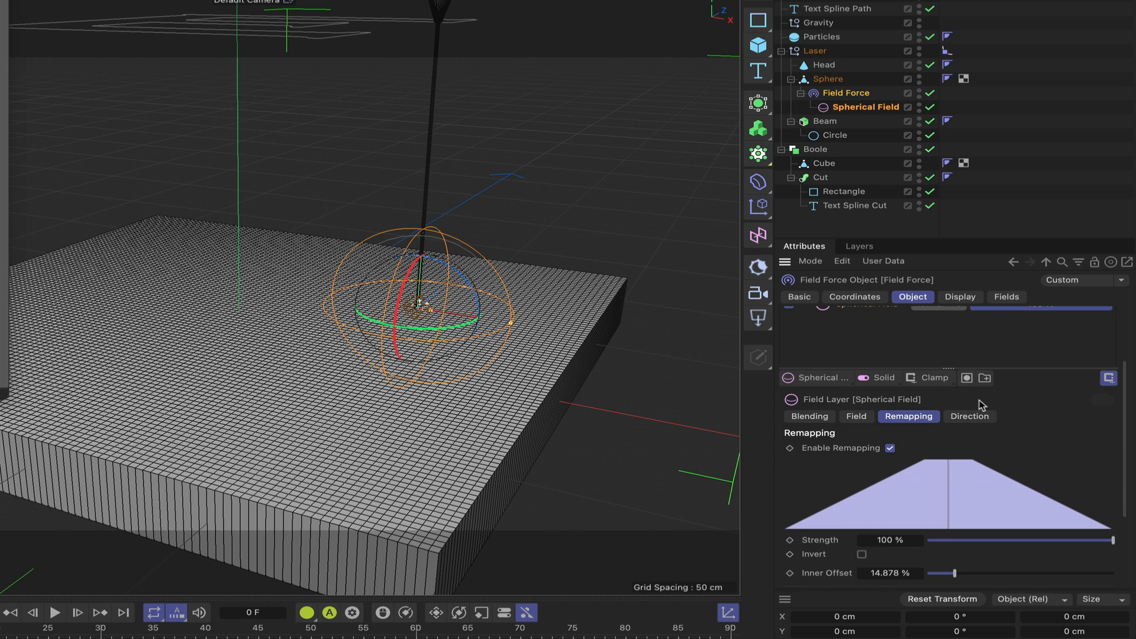
{"action": "scroll", "coordinate": [976, 342], "scroll_direction": "up", "scroll_amount": 3}
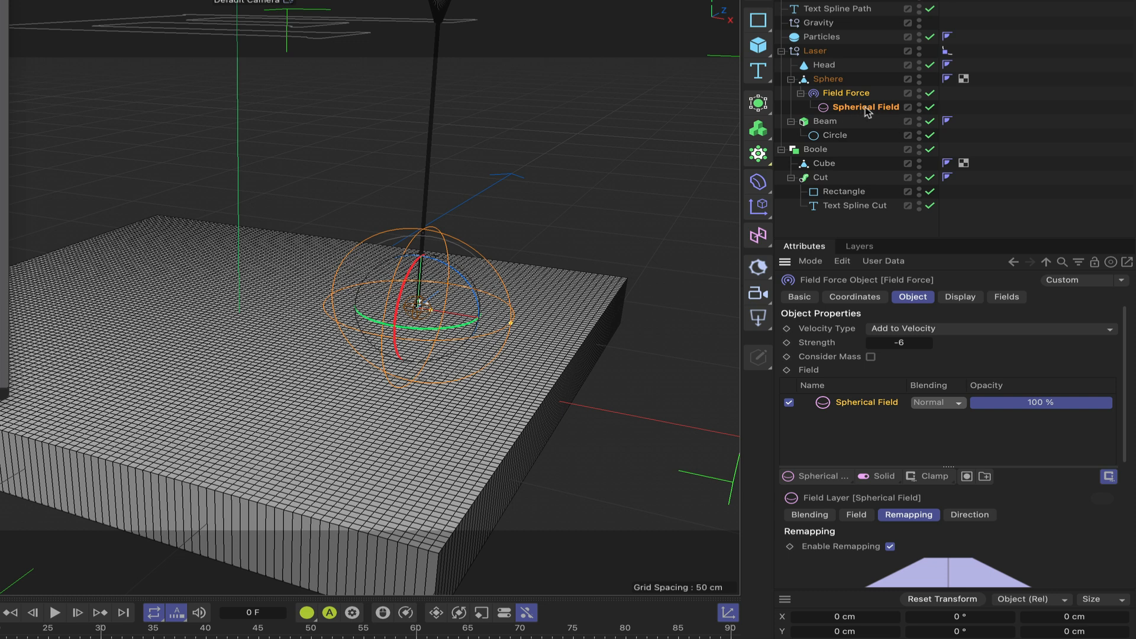
{"action": "left_click", "coordinate": [919, 105]}
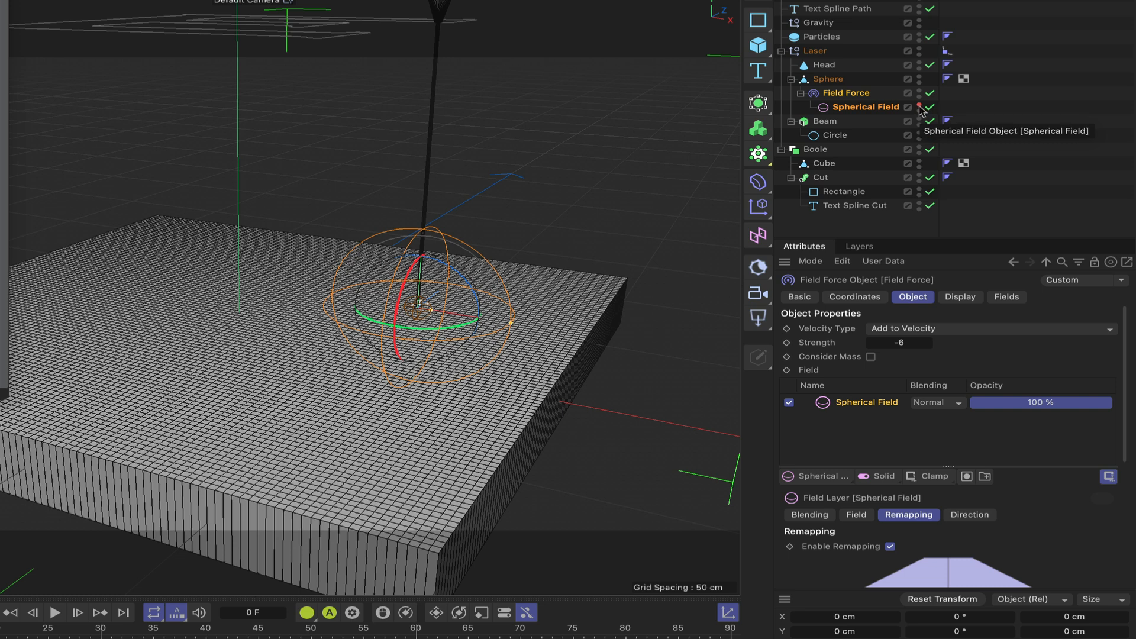
{"action": "left_click", "coordinate": [899, 77]}
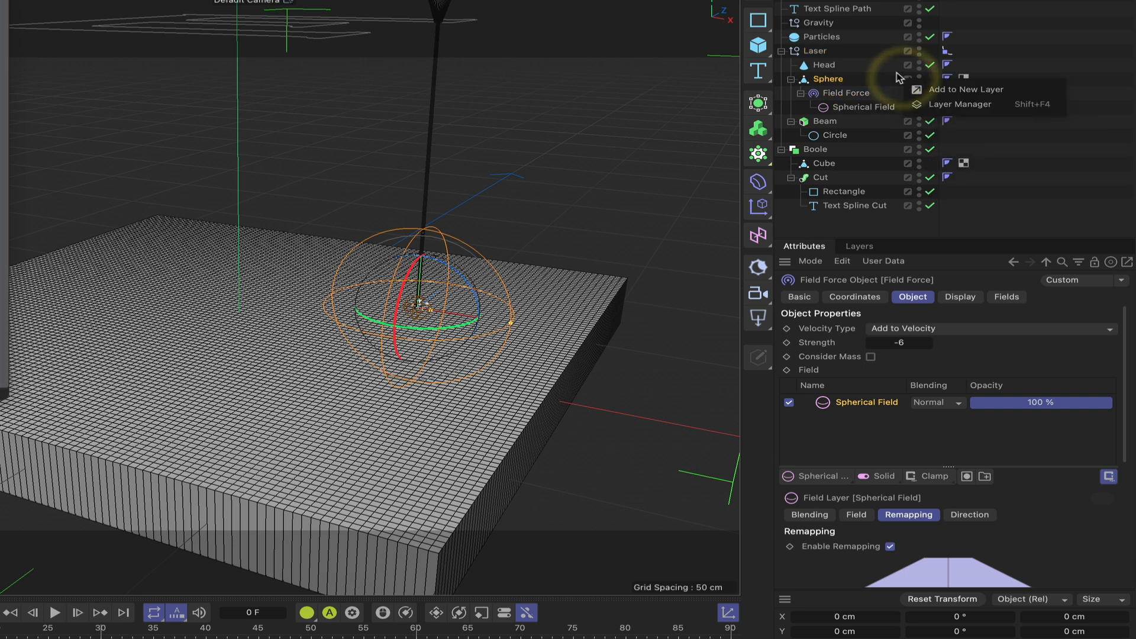
{"action": "left_click", "coordinate": [860, 78]}
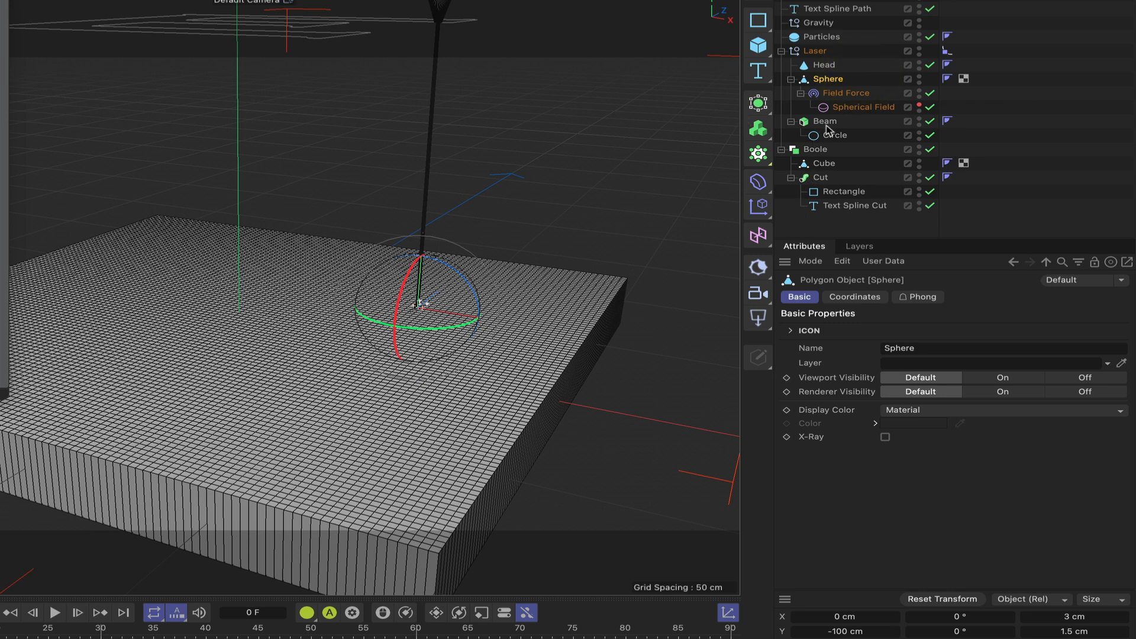
{"action": "left_click", "coordinate": [865, 109]}
{"action": "left_click", "coordinate": [877, 80]}
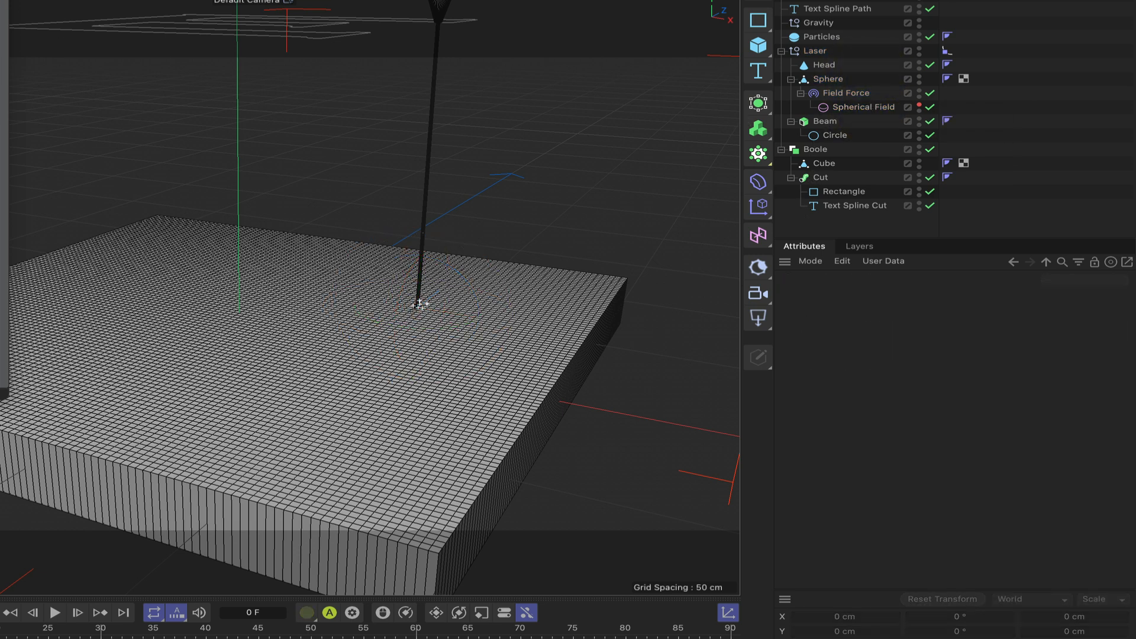
Step: Enlarge the XPresso node editor and move the PMatterWaves and PGroup nodes together closer above the P Pass branch
{"action": "left_click_drag", "start_coordinate": [3, 2], "coordinate": [426, 1]}
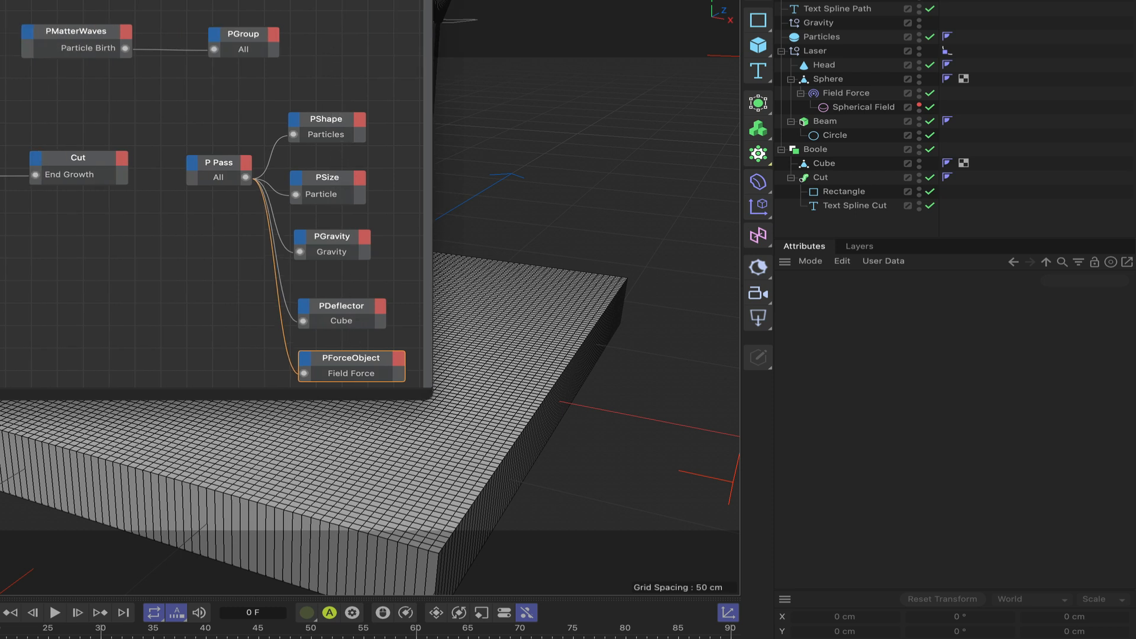
{"action": "middle_click_drag", "start_coordinate": [389, 311], "coordinate": [414, 315], "text": "alt"}
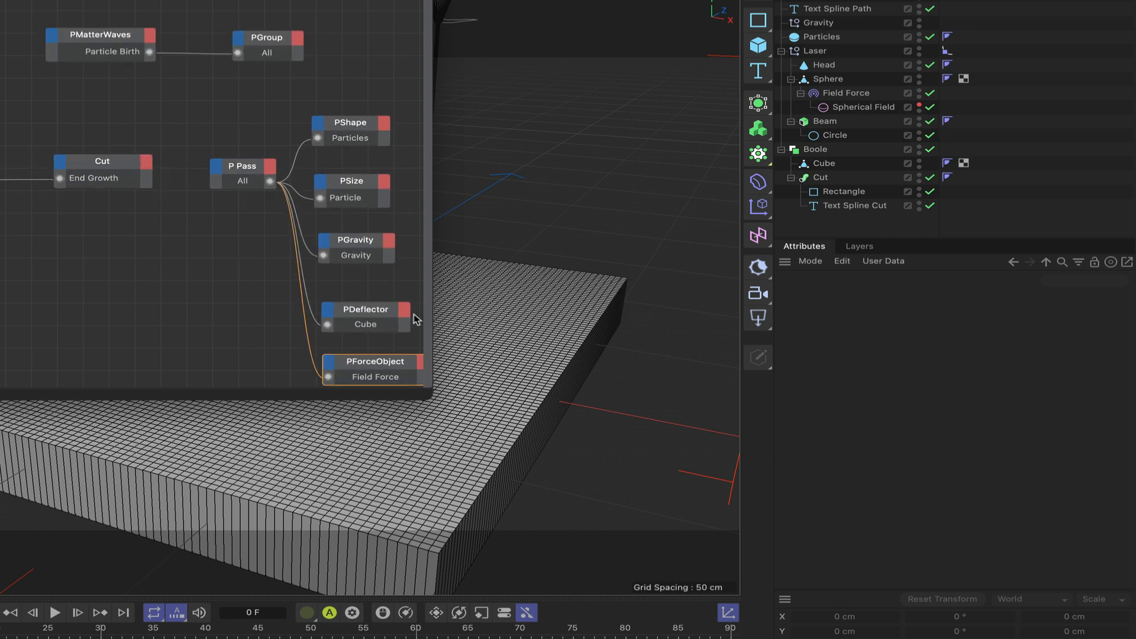
{"action": "left_click_drag", "start_coordinate": [428, 396], "coordinate": [598, 416]}
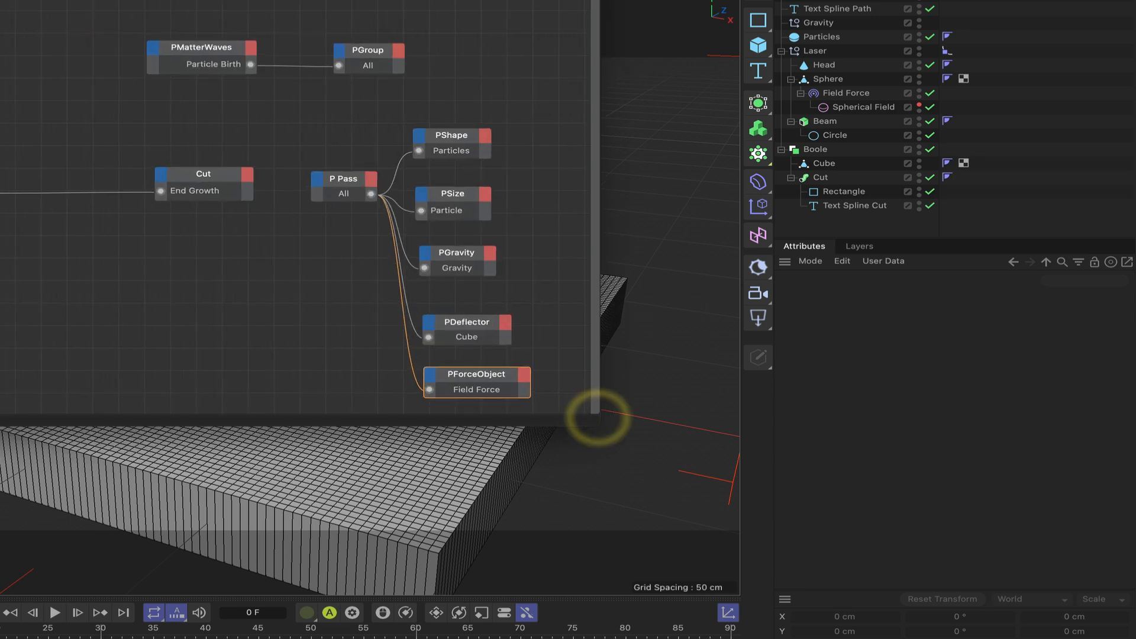
{"action": "left_click_drag", "start_coordinate": [438, 1], "coordinate": [24, 1]}
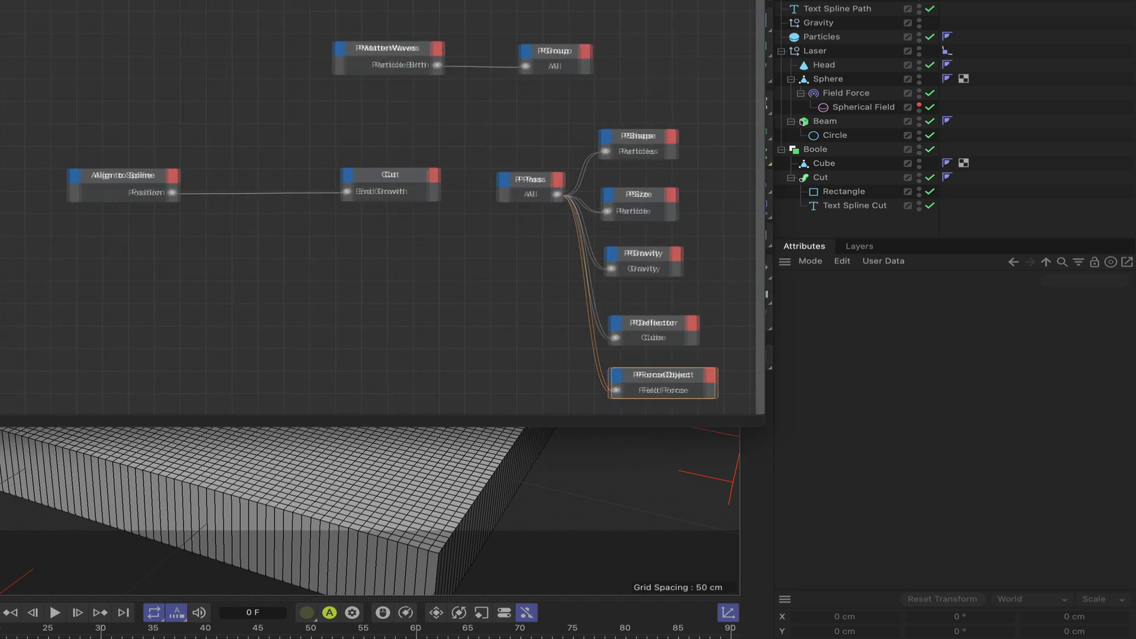
{"action": "left_click_drag", "start_coordinate": [430, 16], "coordinate": [601, 79]}
{"action": "left_click_drag", "start_coordinate": [446, 49], "coordinate": [541, 35]}
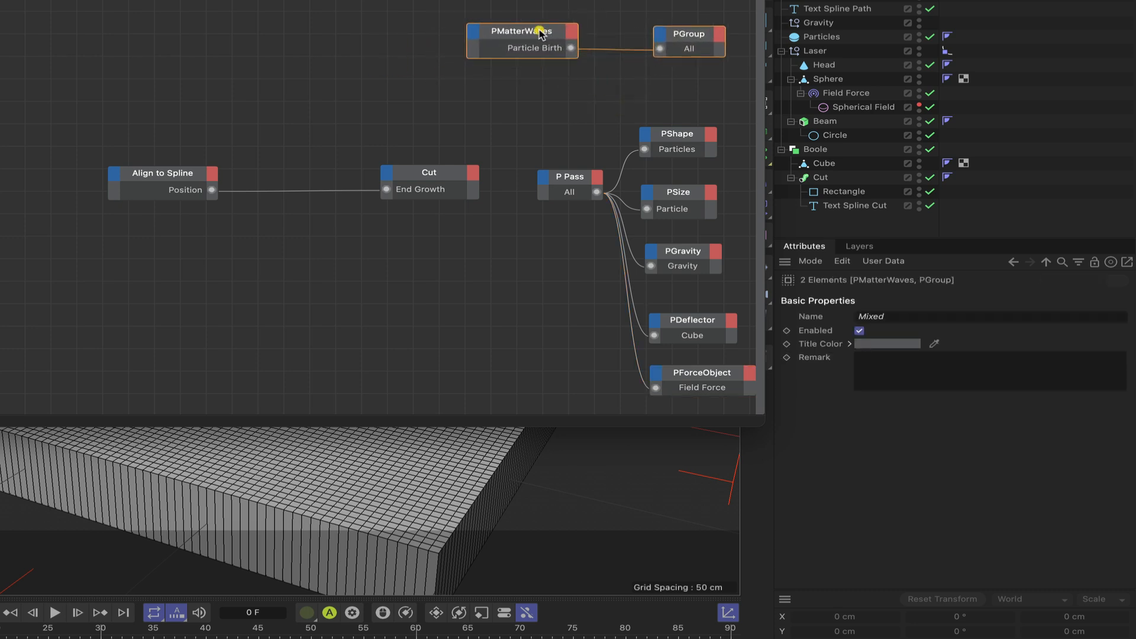
Step: Add an On input port to the PMatterWaves node and shift the node slightly away from PGroup
{"action": "left_click", "coordinate": [473, 31]}
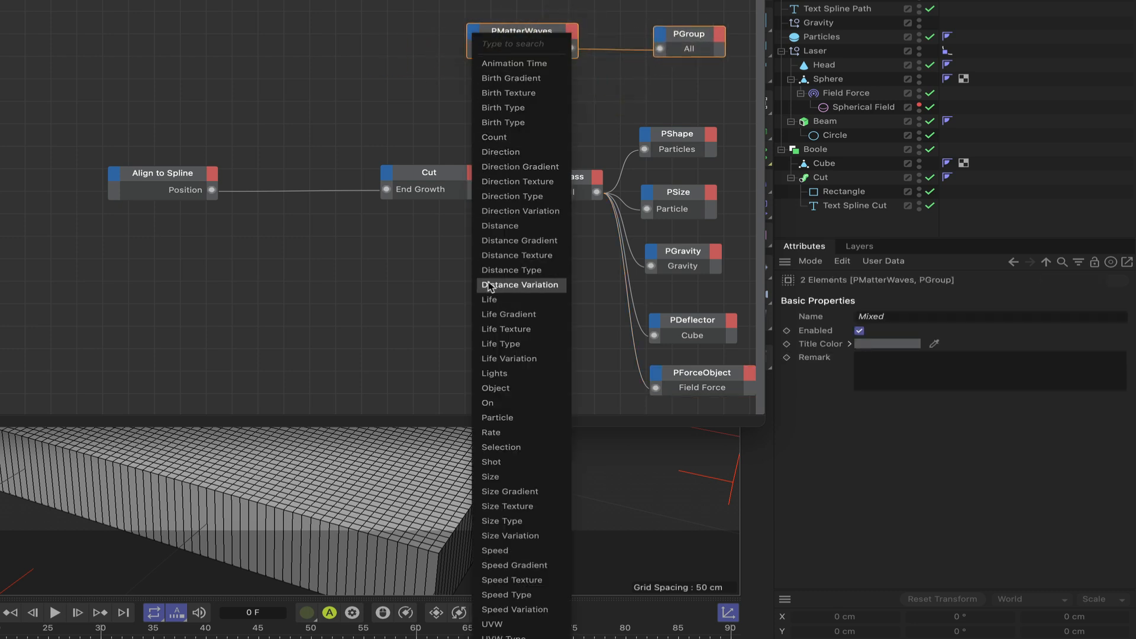
{"action": "left_click", "coordinate": [489, 402]}
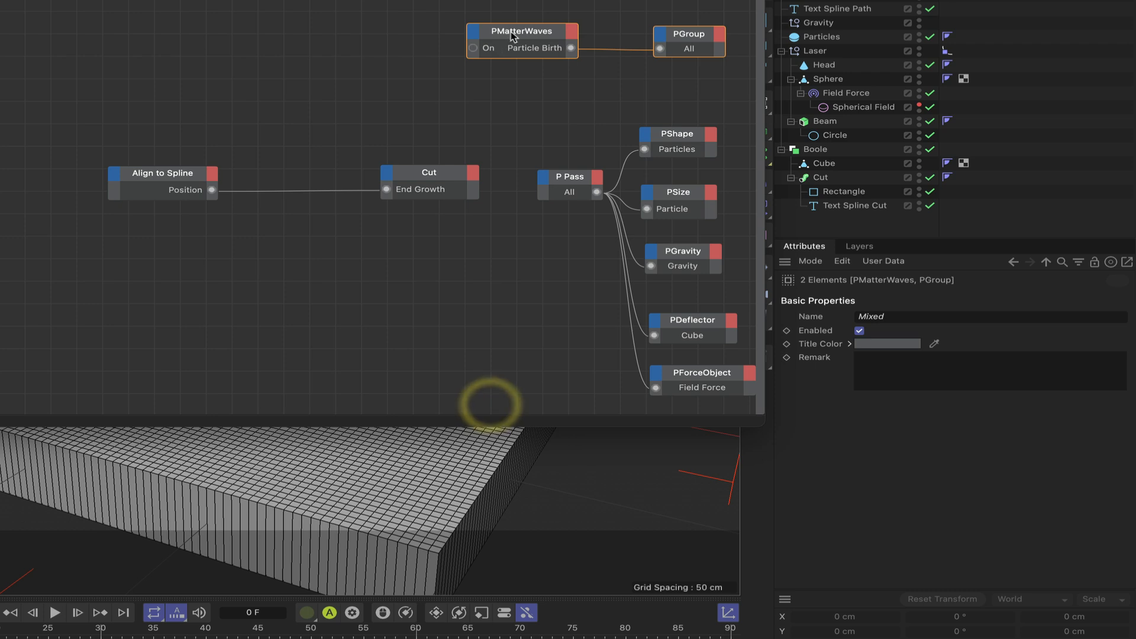
{"action": "left_click_drag", "start_coordinate": [512, 35], "coordinate": [501, 33]}
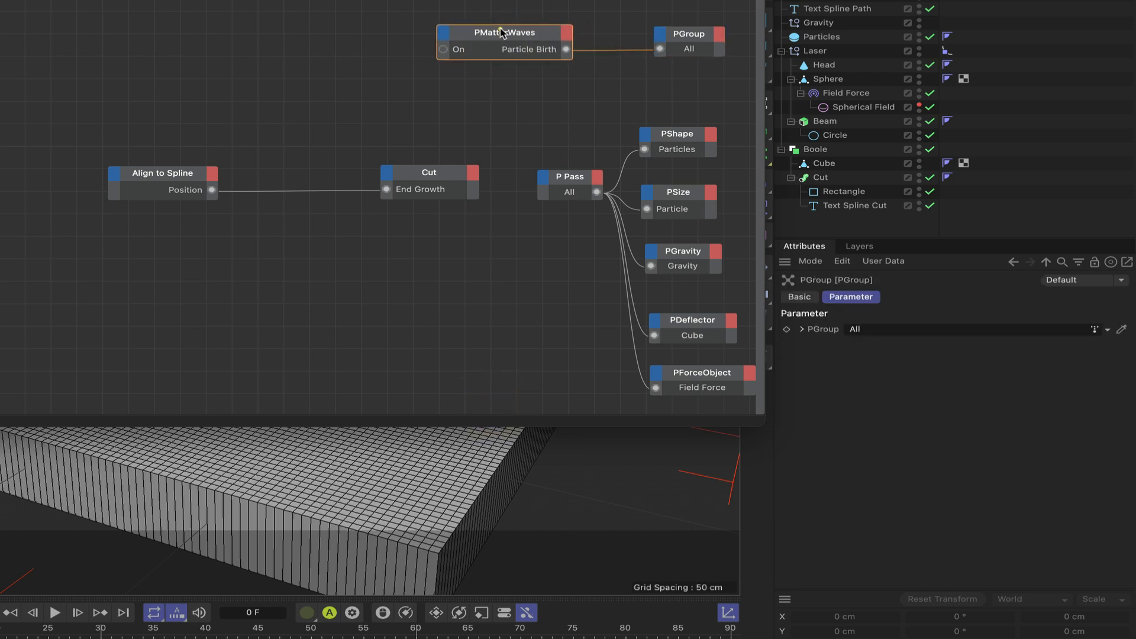
{"action": "left_click", "coordinate": [501, 33]}
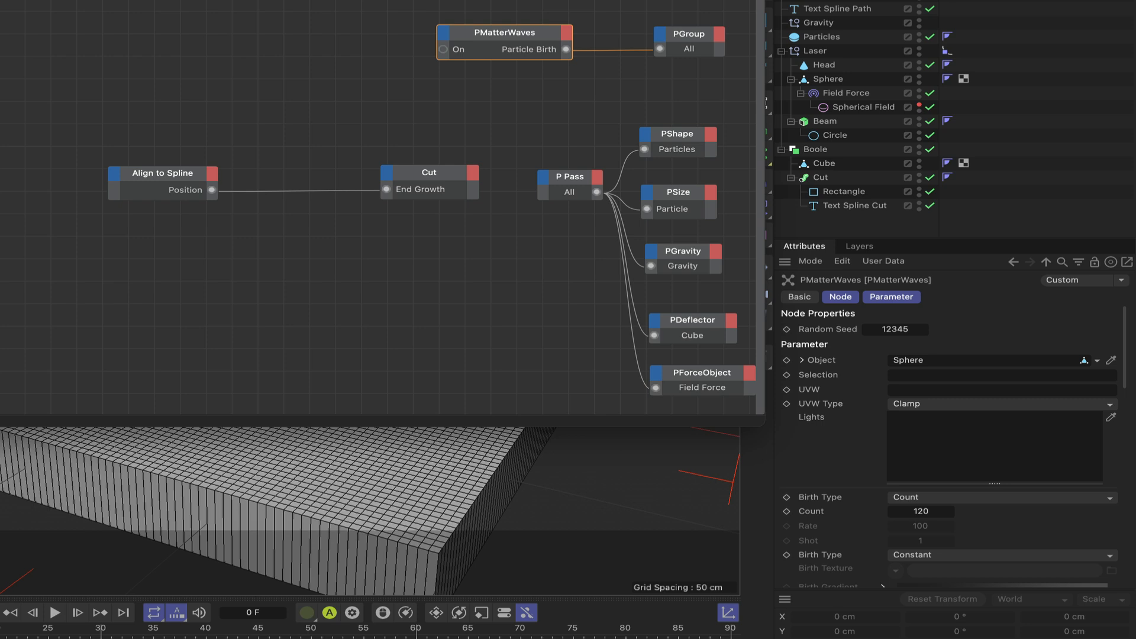
Step: Add a Time node in the empty area above the Align to Spline node
{"action": "left_click_drag", "start_coordinate": [743, 1], "coordinate": [821, 26]}
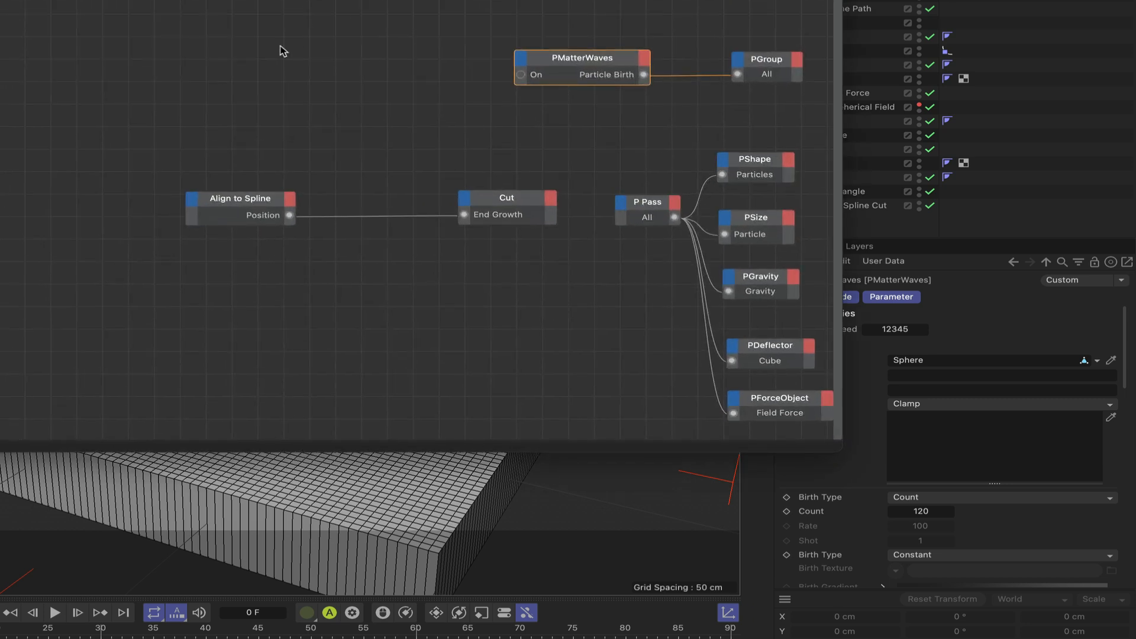
{"action": "right_click", "coordinate": [72, 66]}
{"action": "mouse_move", "coordinate": [129, 97]}
{"action": "mouse_move", "coordinate": [226, 101]}
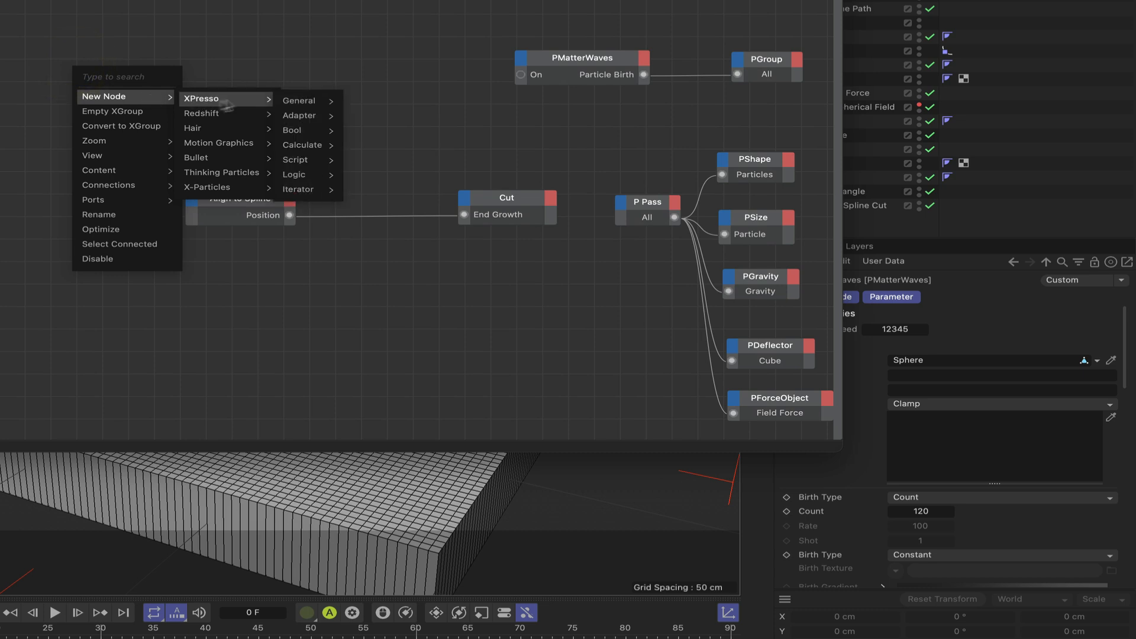
{"action": "mouse_move", "coordinate": [329, 101]}
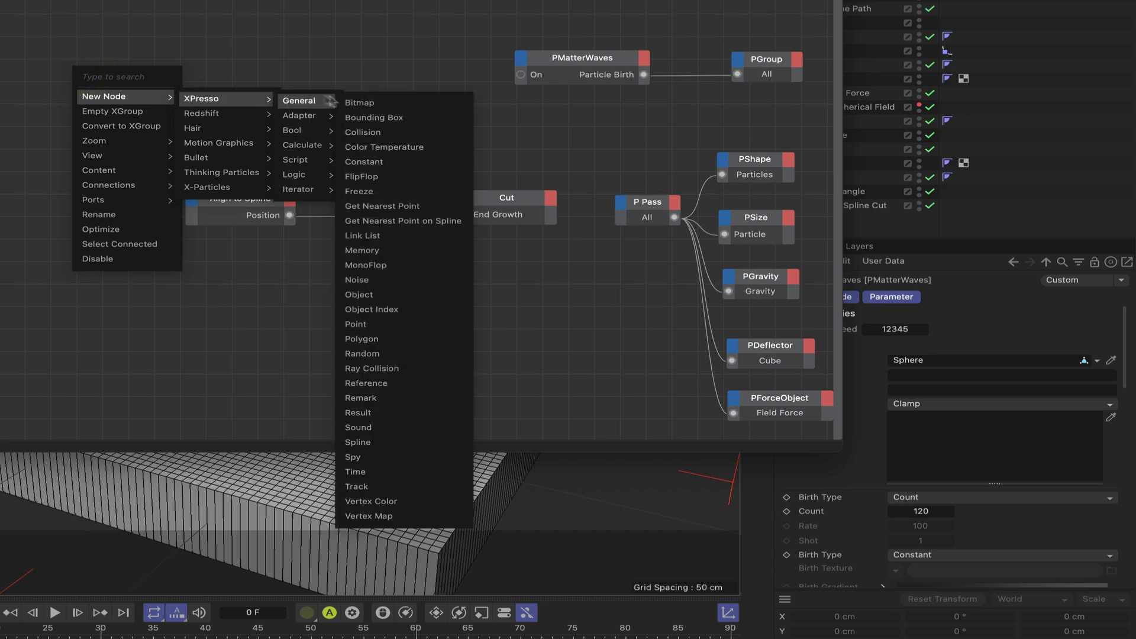
{"action": "left_click", "coordinate": [352, 471]}
{"action": "left_click_drag", "start_coordinate": [72, 56], "coordinate": [156, 65]}
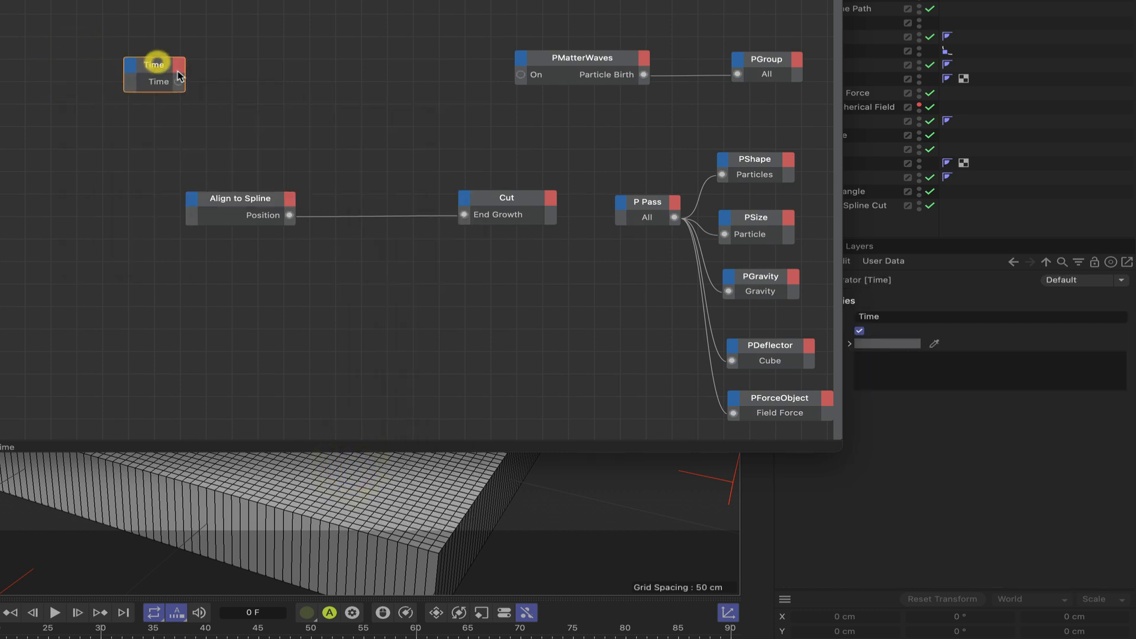
Step: Replace the Time node's Time output port with a Frame output port and make room beside the node
{"action": "left_click", "coordinate": [180, 84]}
{"action": "left_click", "coordinate": [177, 82]}
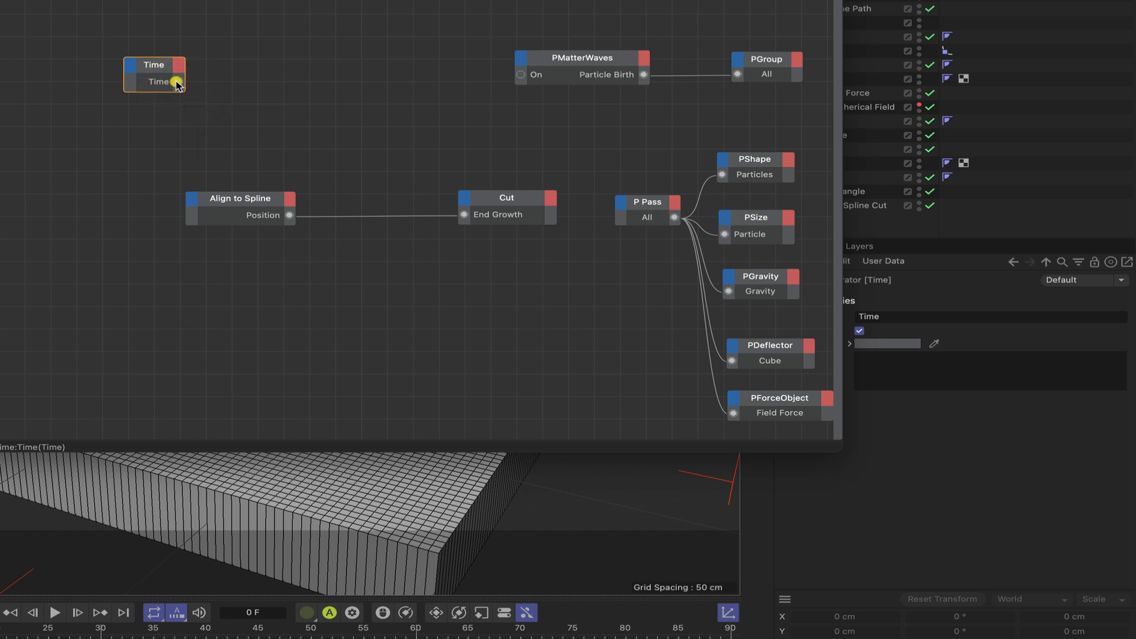
{"action": "right_click", "coordinate": [179, 83]}
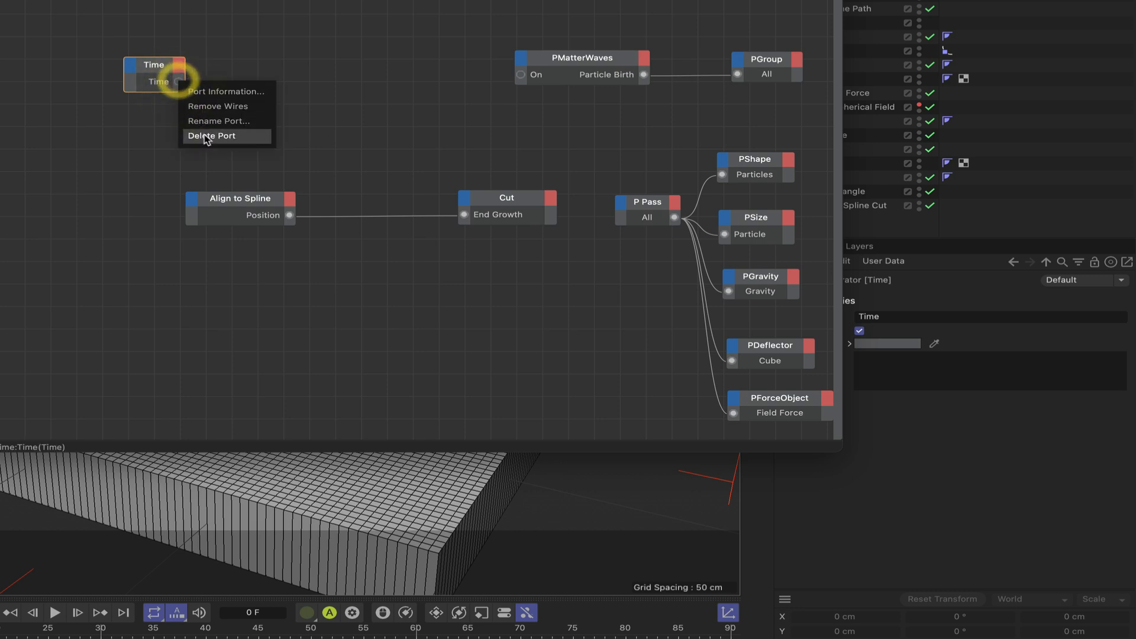
{"action": "left_click", "coordinate": [204, 135]}
{"action": "left_click", "coordinate": [176, 67]}
{"action": "left_click", "coordinate": [203, 119]}
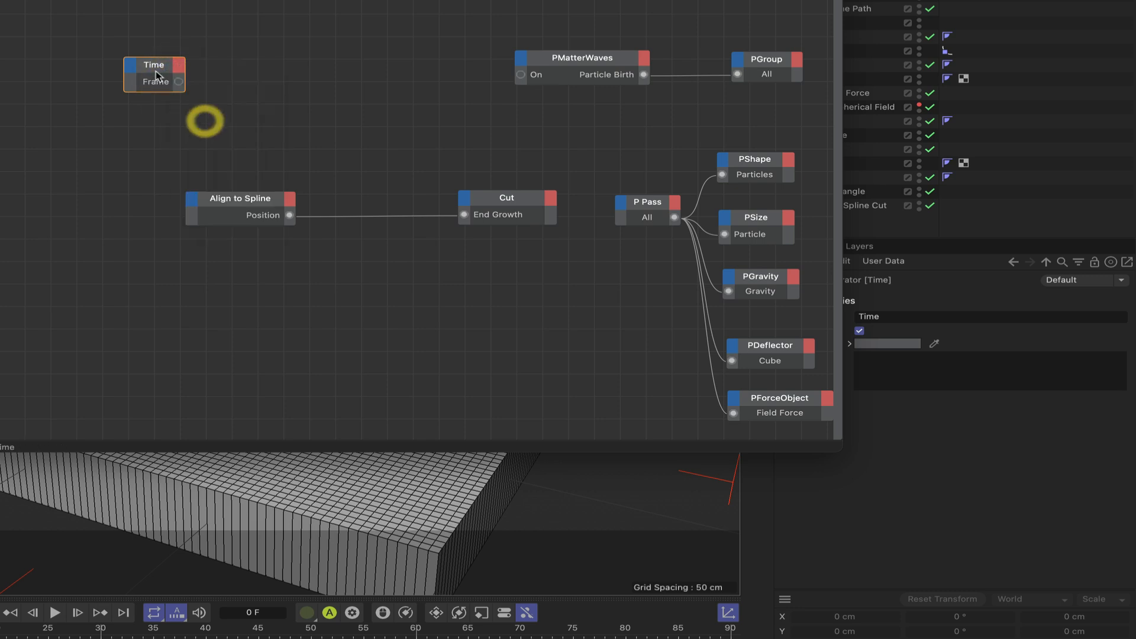
{"action": "left_click_drag", "start_coordinate": [160, 68], "coordinate": [137, 68]}
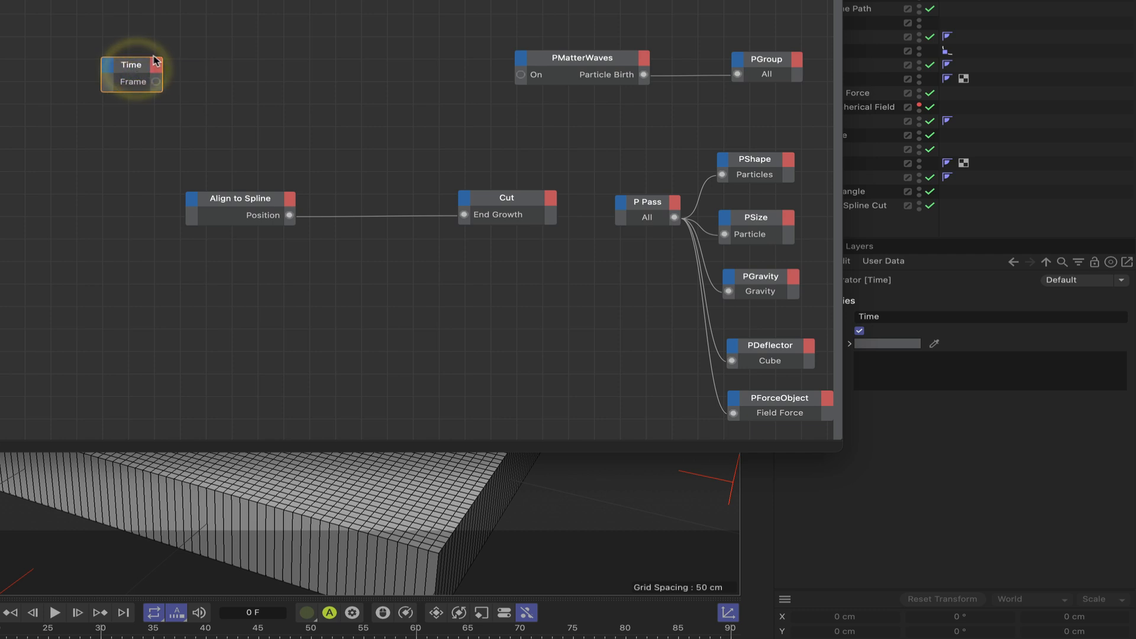
Step: Add a Compare node beside the Time node and connect the Frame output to its Input 1
{"action": "right_click", "coordinate": [192, 63]}
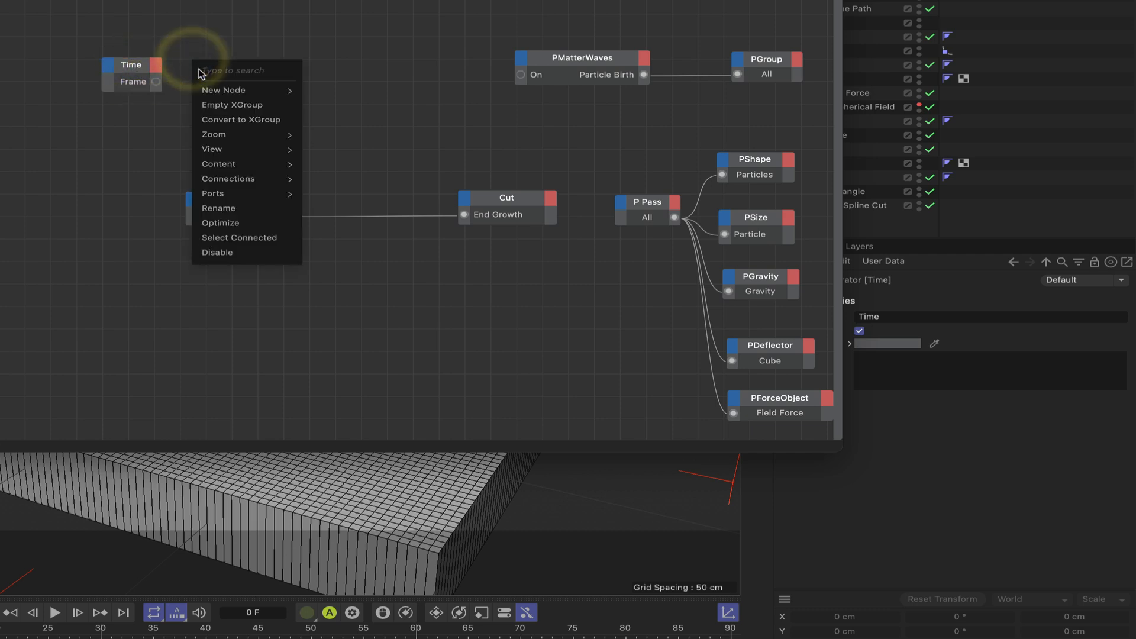
{"action": "mouse_move", "coordinate": [225, 90]}
{"action": "mouse_move", "coordinate": [384, 96]}
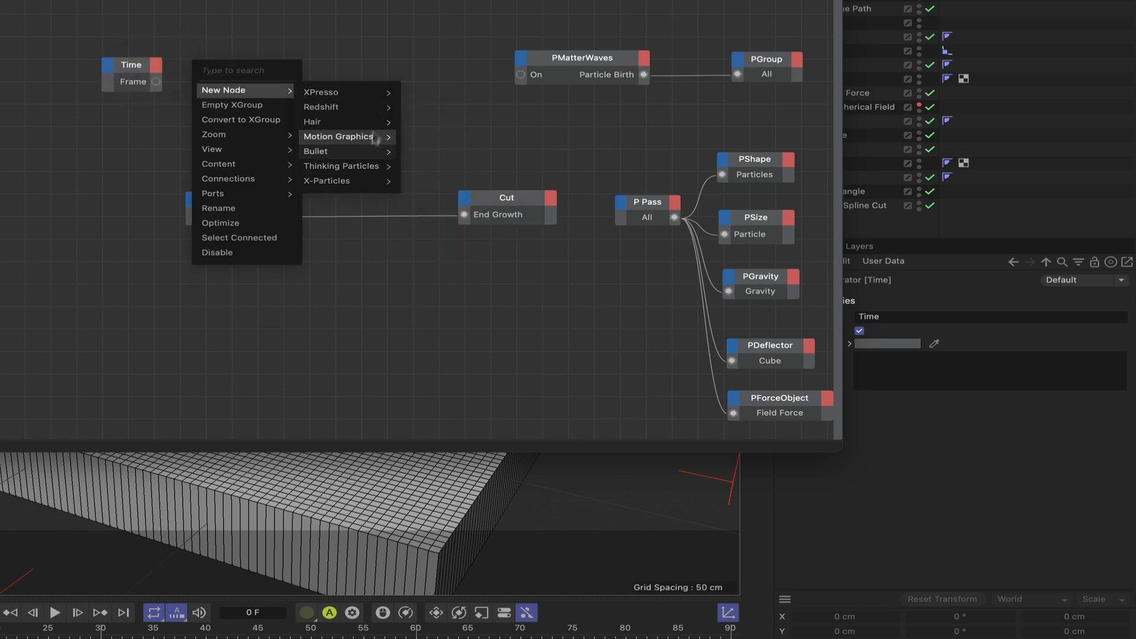
{"action": "mouse_move", "coordinate": [432, 158]}
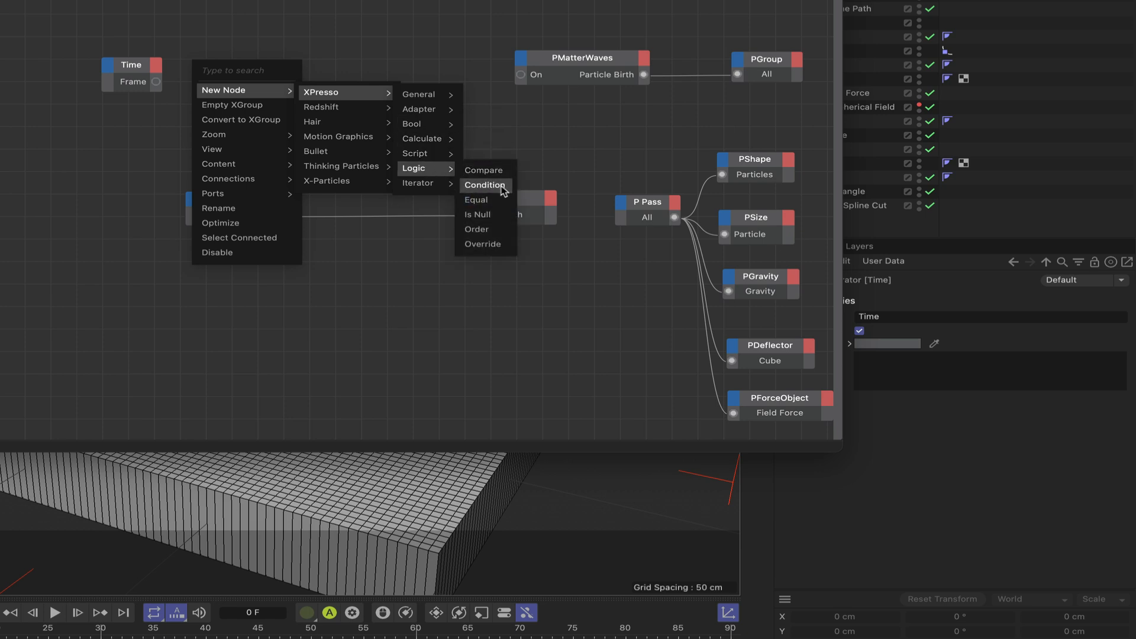
{"action": "left_click", "coordinate": [495, 171]}
{"action": "left_click_drag", "start_coordinate": [207, 41], "coordinate": [288, 68]}
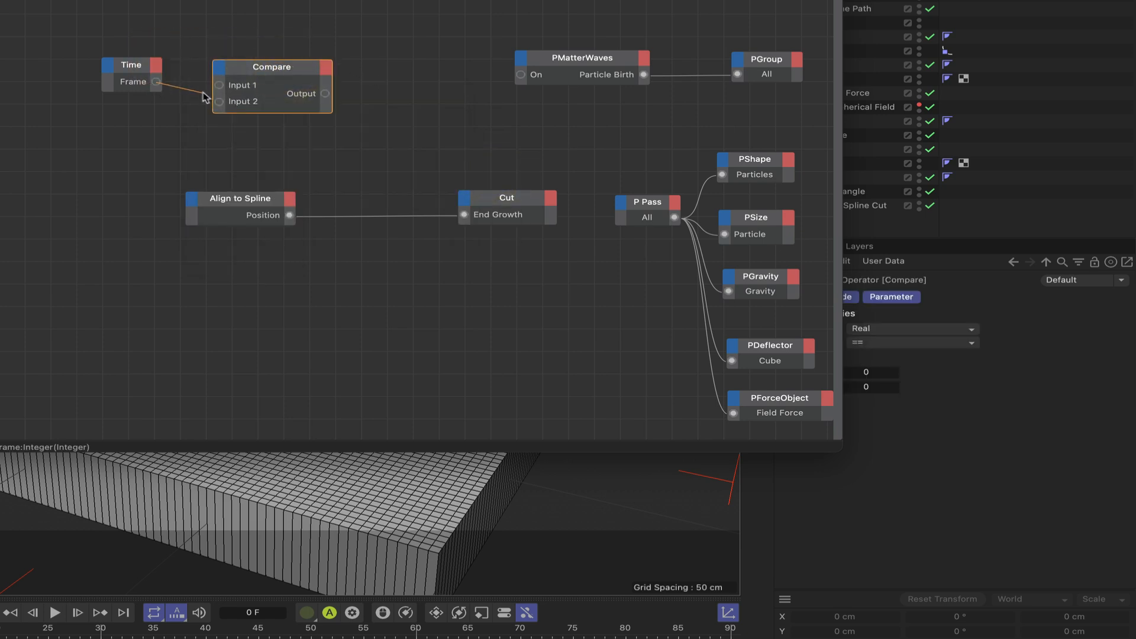
{"action": "left_click_drag", "start_coordinate": [204, 97], "coordinate": [280, 63]}
Step: Set the Compare node's function to greater than (>)
{"action": "left_click_drag", "start_coordinate": [378, 1], "coordinate": [171, 0]}
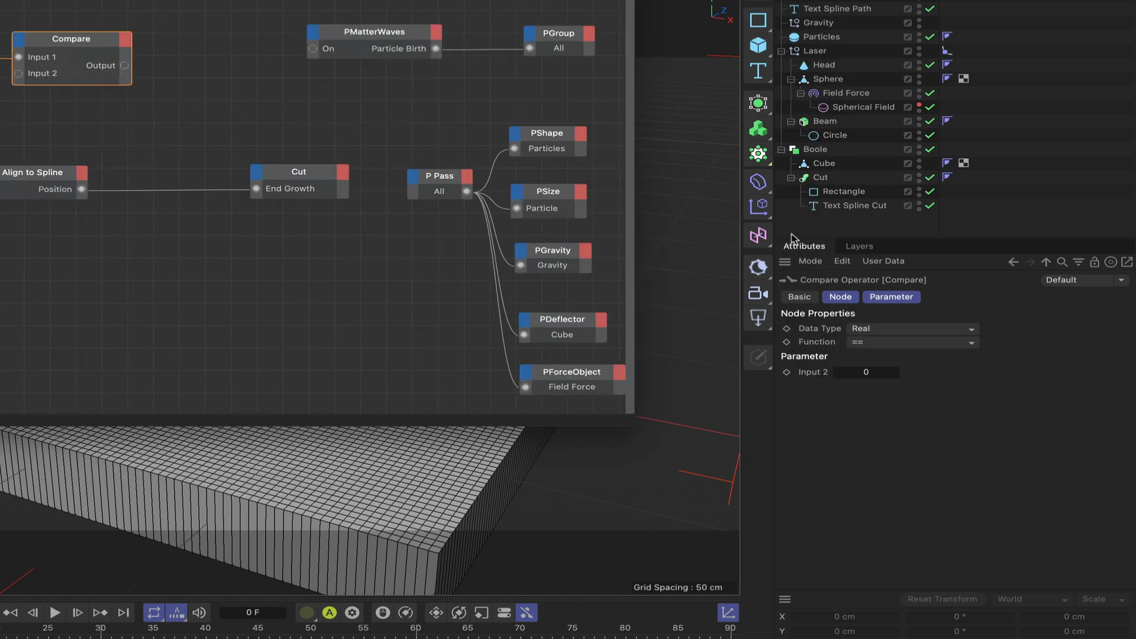
{"action": "left_click", "coordinate": [887, 343]}
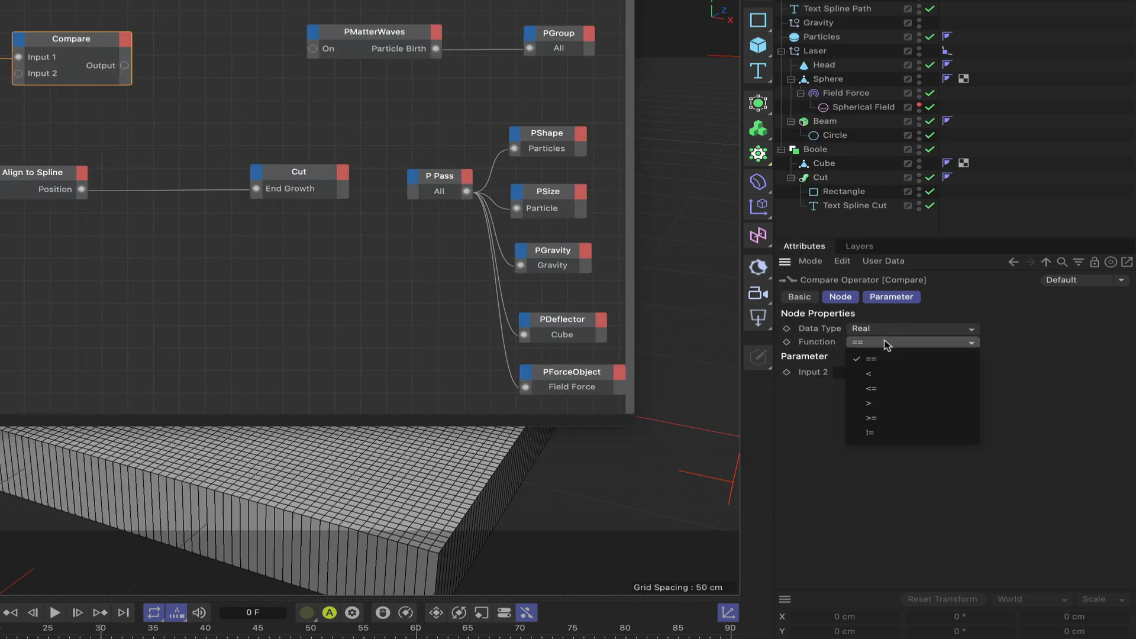
{"action": "left_click", "coordinate": [887, 402]}
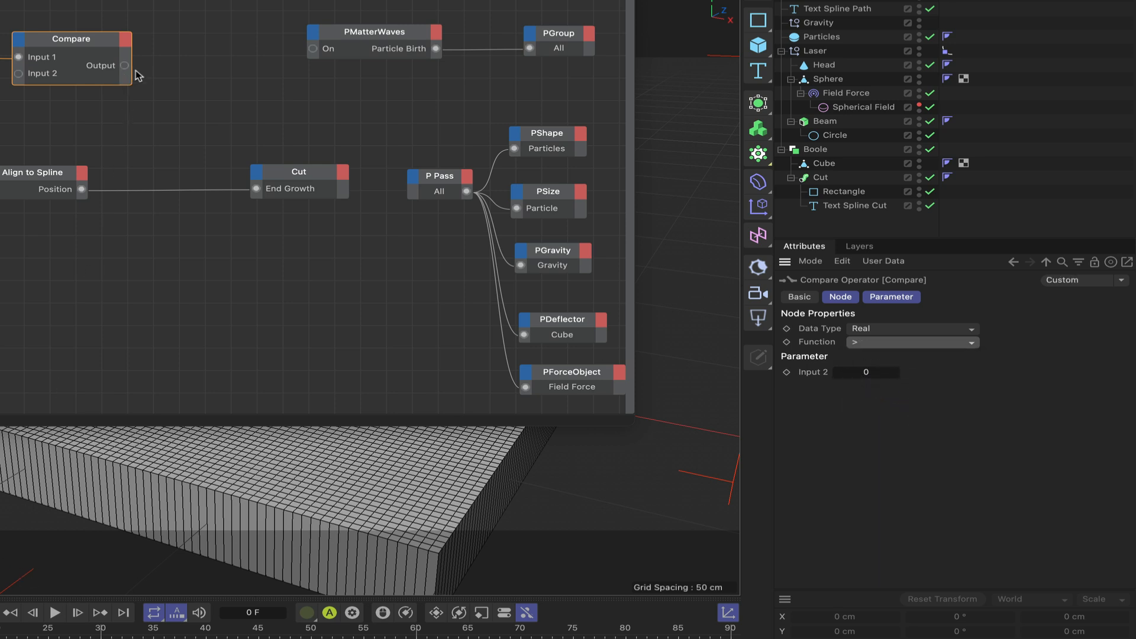
Step: Connect the Compare node's Output to the On input of PMatterWaves and uncover the laser tip in the viewport
{"action": "left_click_drag", "start_coordinate": [125, 66], "coordinate": [314, 49]}
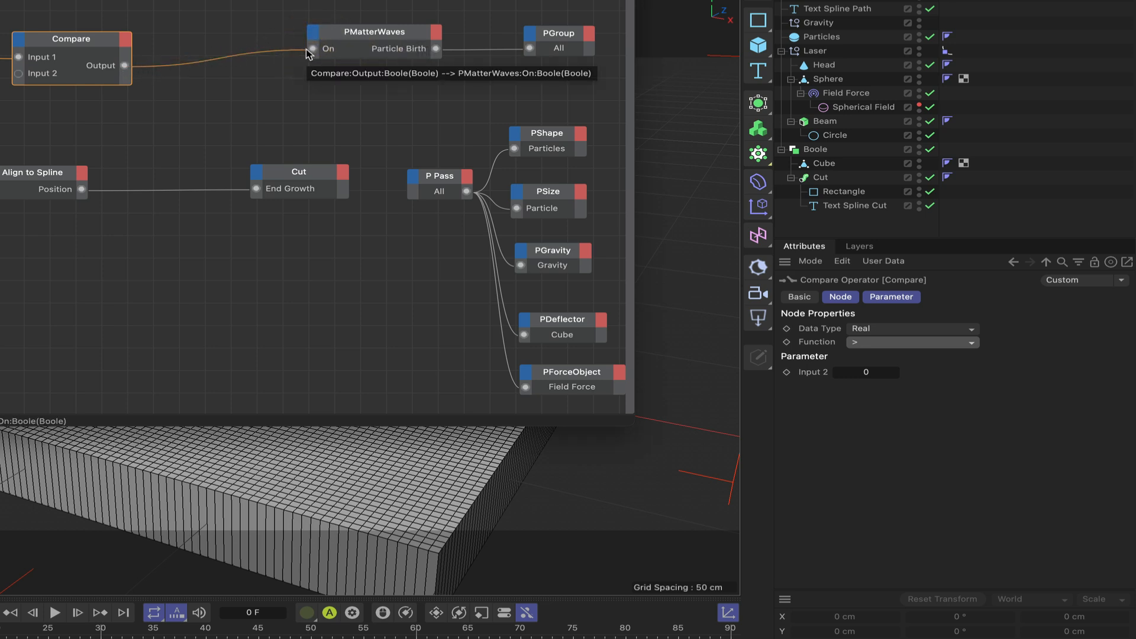
{"action": "left_click_drag", "start_coordinate": [307, 0], "coordinate": [119, 0]}
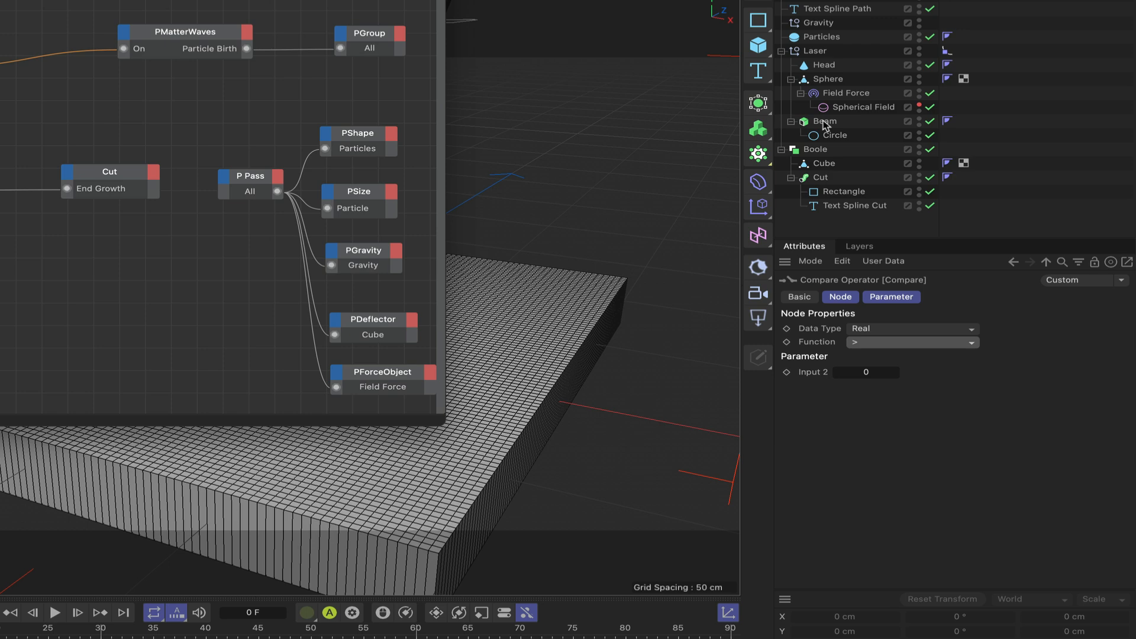
{"action": "left_click_drag", "start_coordinate": [414, 0], "coordinate": [141, 0]}
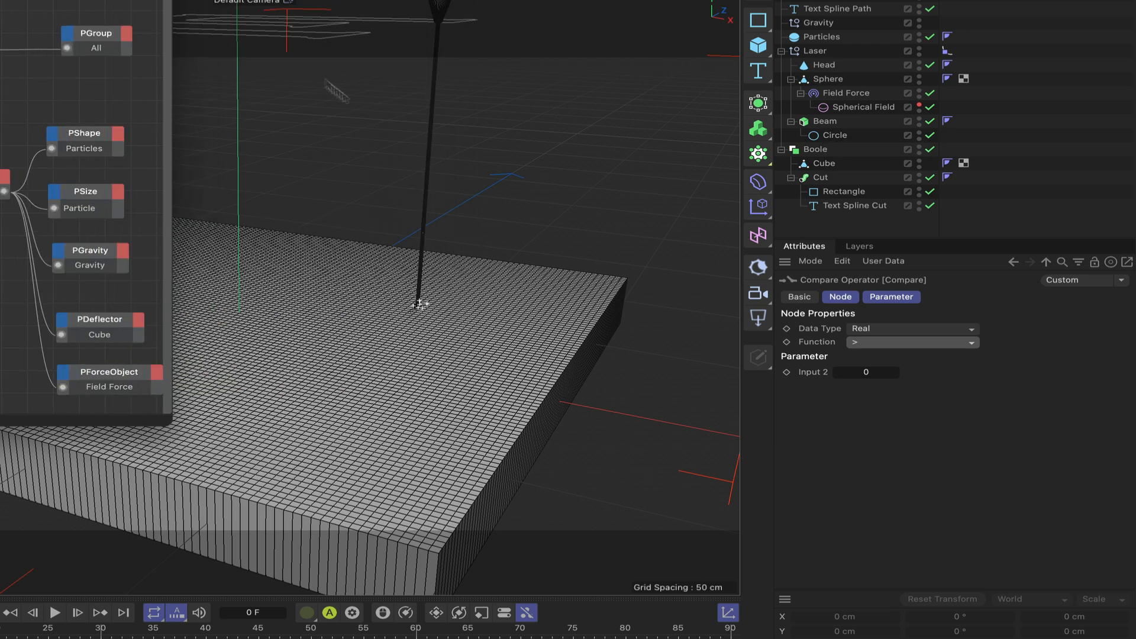
{"action": "middle_click_drag", "start_coordinate": [426, 253], "coordinate": [420, 241], "text": "alt"}
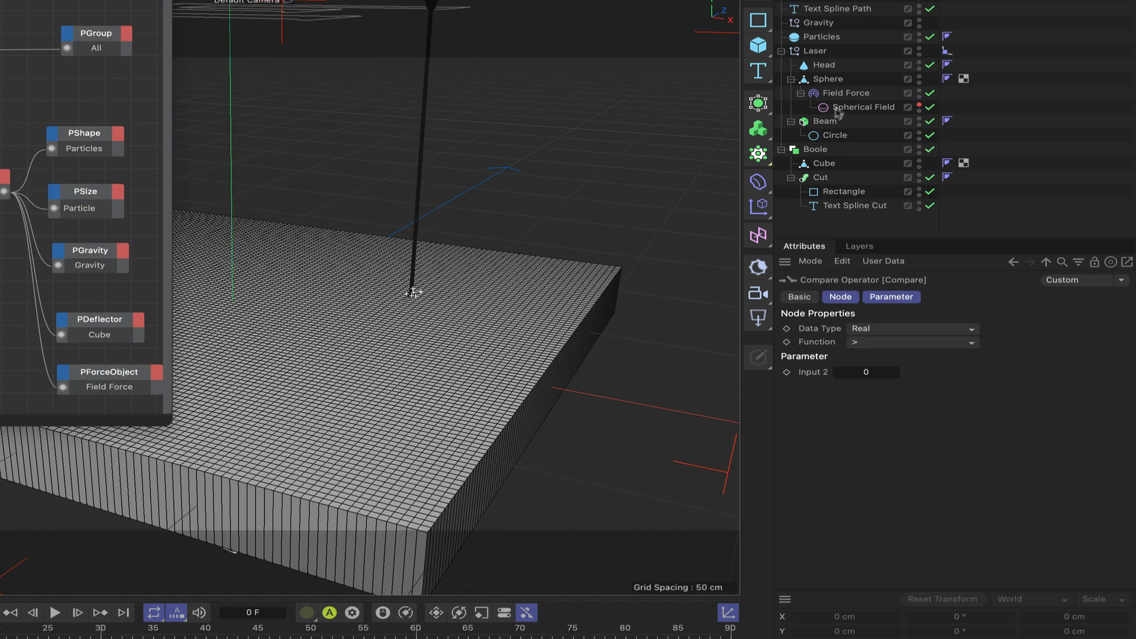
Step: Add the Beam object as an XPresso node below PMatterWaves and connect the Compare node's Output to its Enabled input
{"action": "left_click_drag", "start_coordinate": [829, 123], "coordinate": [36, 93]}
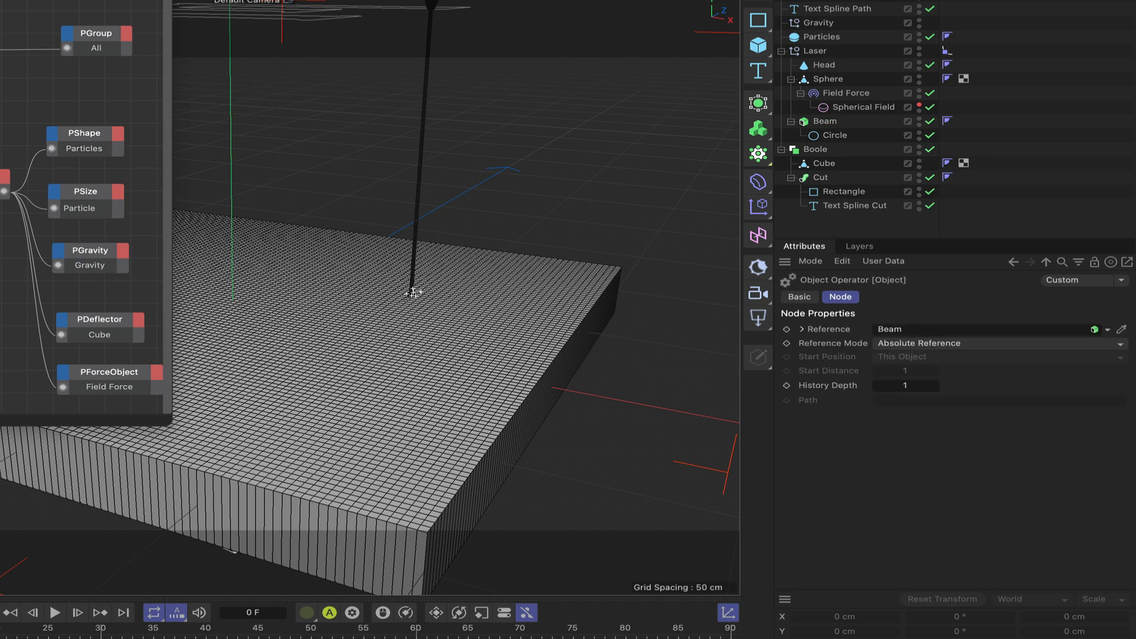
{"action": "left_click_drag", "start_coordinate": [35, 1], "coordinate": [547, 1]}
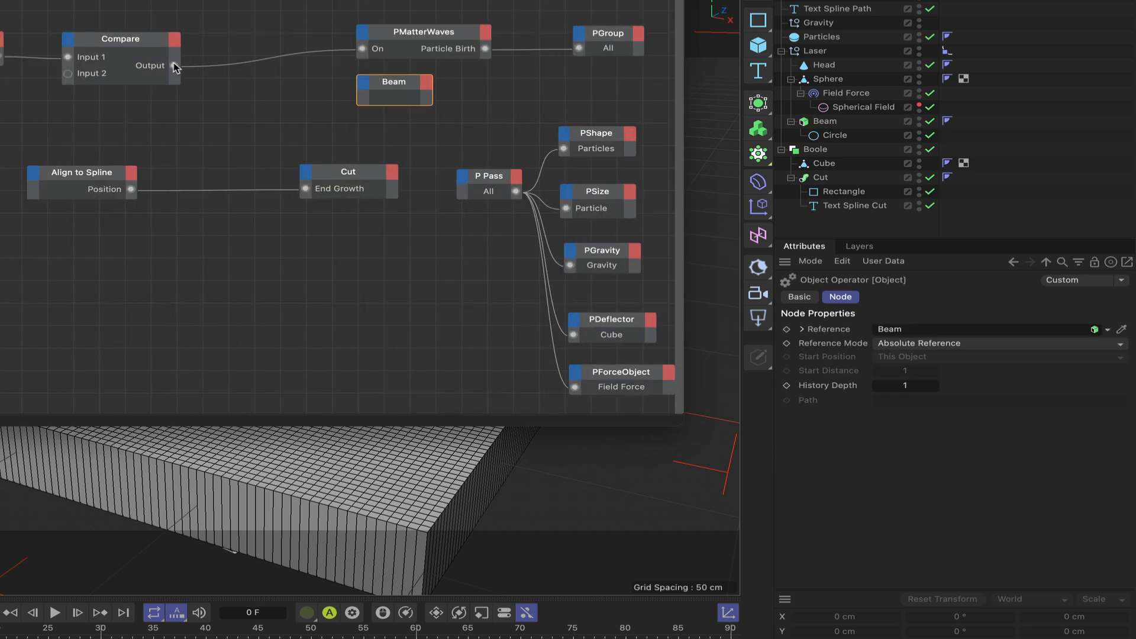
{"action": "left_click_drag", "start_coordinate": [175, 67], "coordinate": [366, 87]}
{"action": "mouse_move", "coordinate": [408, 115]}
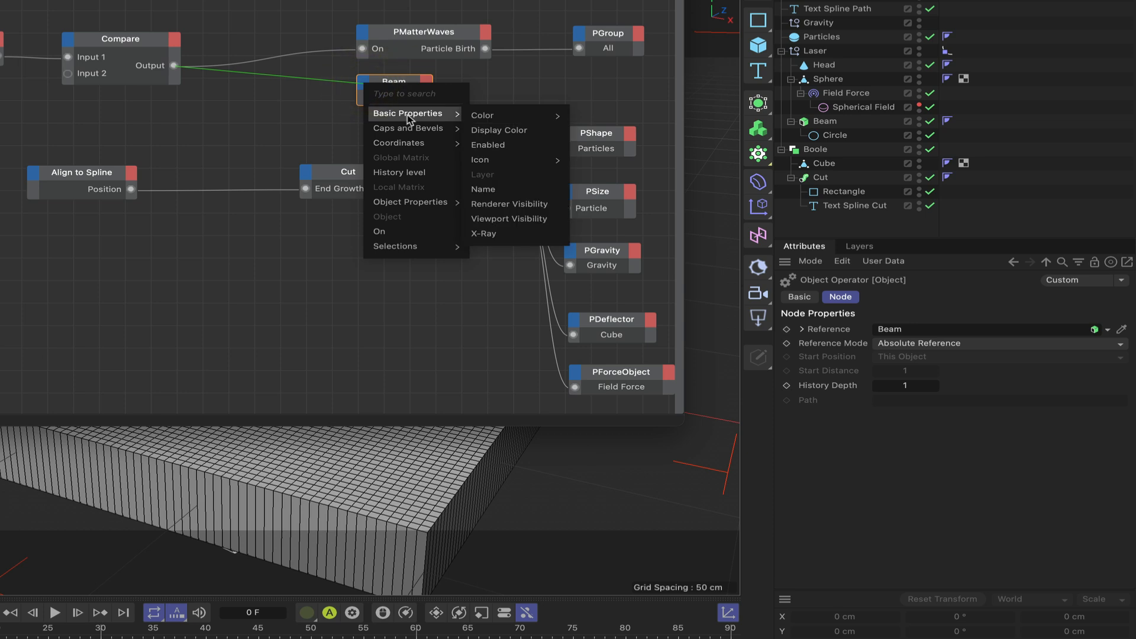
{"action": "mouse_move", "coordinate": [558, 118]}
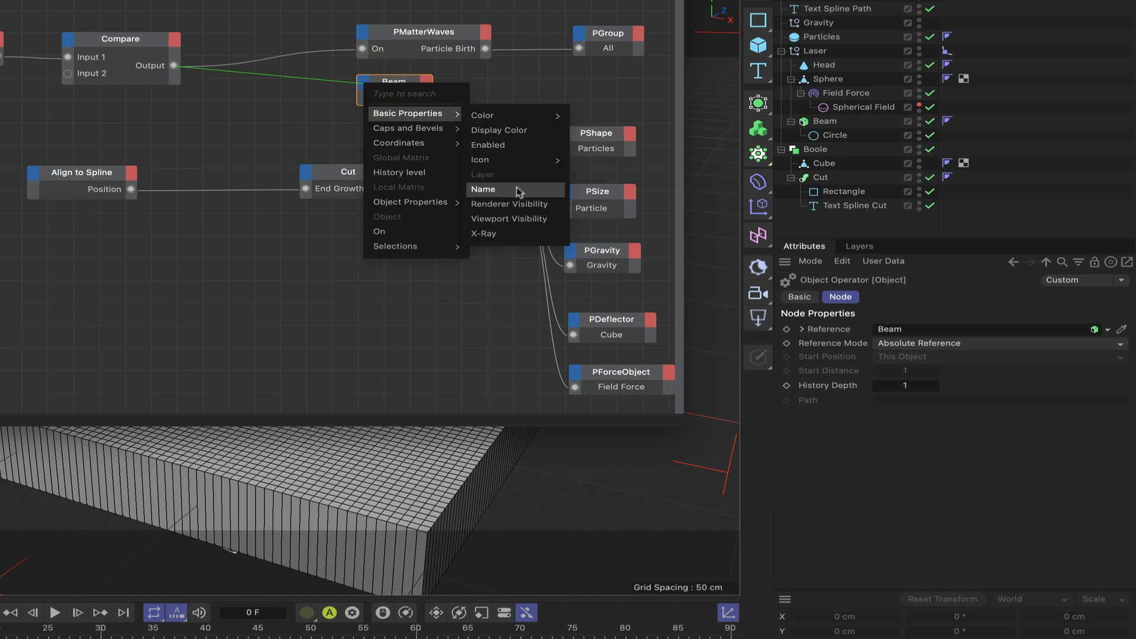
{"action": "left_click", "coordinate": [498, 148]}
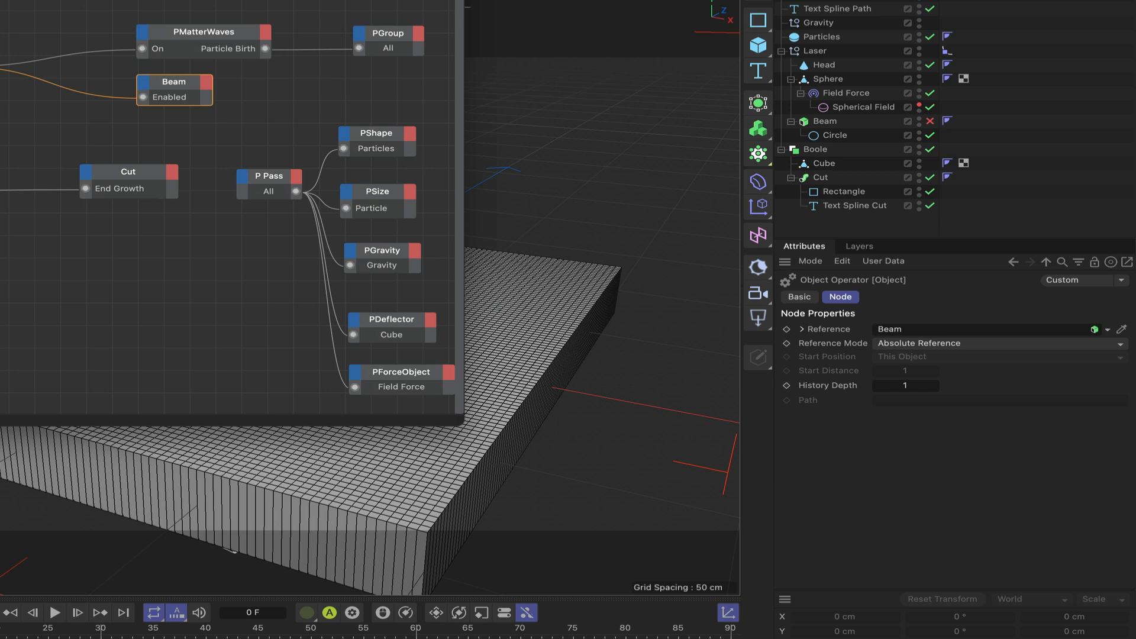
Step: Add the Sphere object as an XPresso node below Beam and shift the lower node rows down to make room
{"action": "left_click_drag", "start_coordinate": [822, 83], "coordinate": [292, 122]}
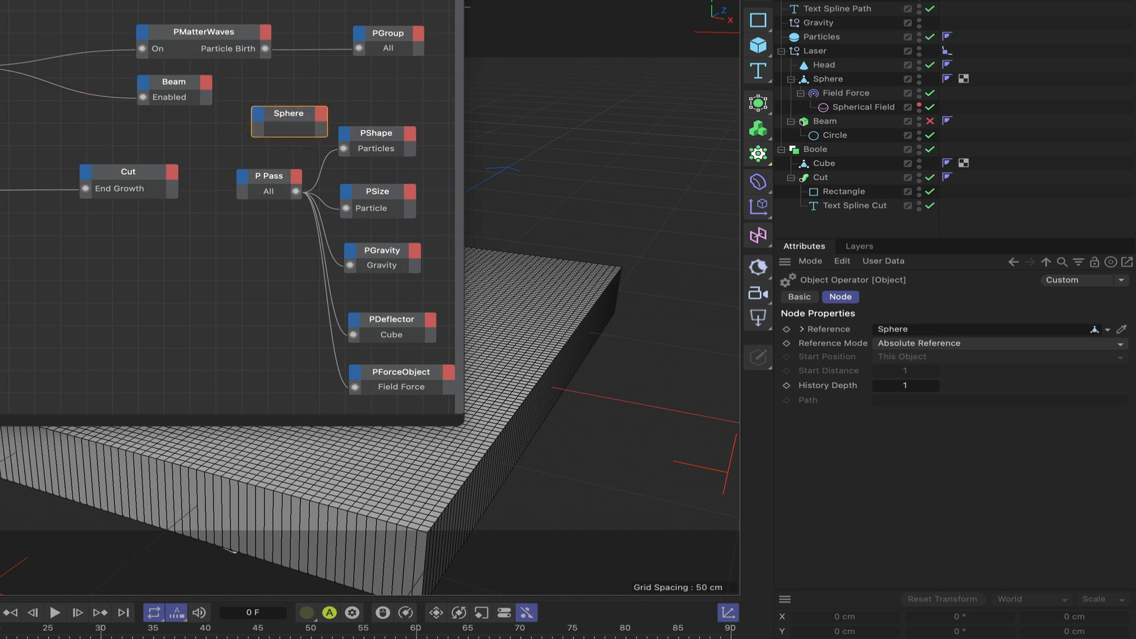
{"action": "left_click_drag", "start_coordinate": [1, 160], "coordinate": [421, 382]}
{"action": "left_click_drag", "start_coordinate": [388, 138], "coordinate": [382, 222], "text": "shift"}
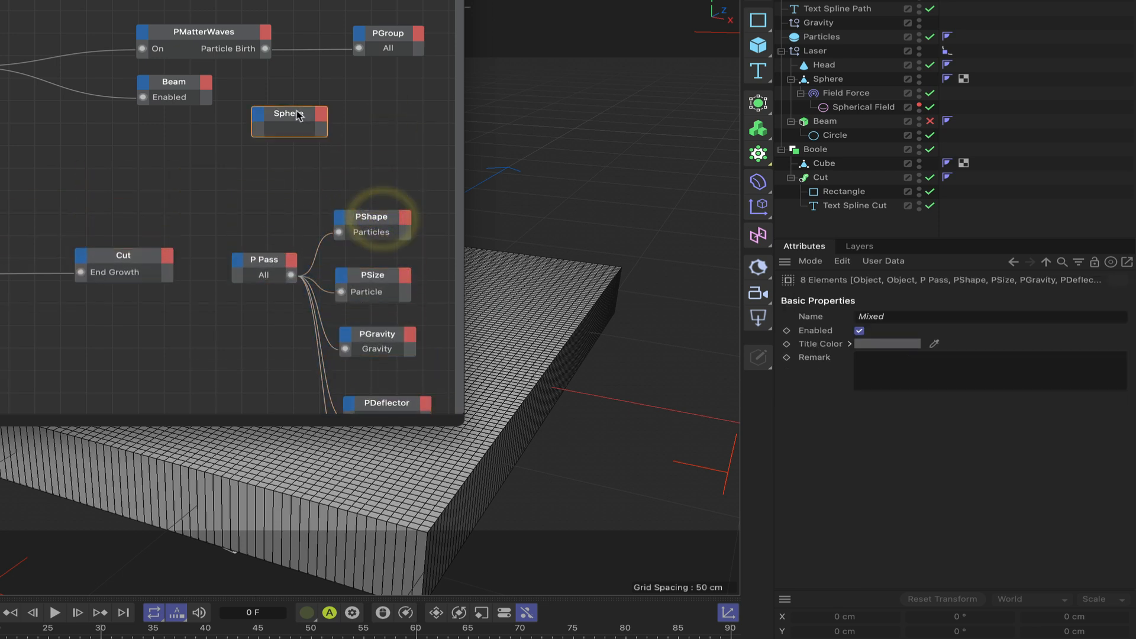
{"action": "left_click_drag", "start_coordinate": [301, 115], "coordinate": [343, 147]}
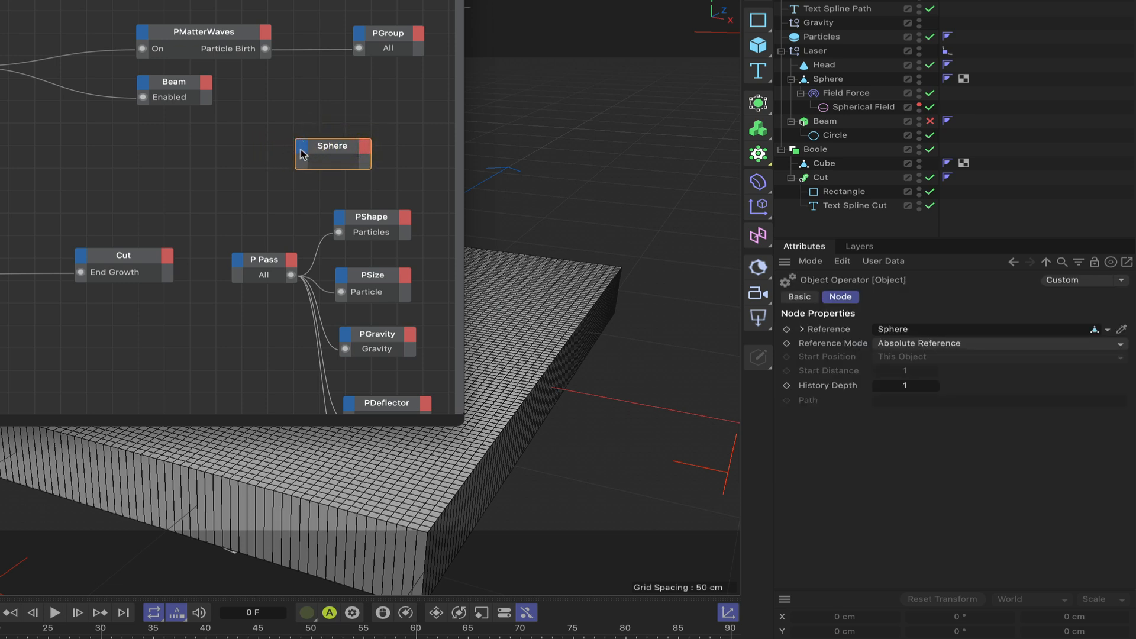
Step: Add Renderer Visibility and Viewport Visibility input ports to the Sphere node and expand the node to show both
{"action": "left_click", "coordinate": [302, 153]}
{"action": "mouse_move", "coordinate": [344, 181]}
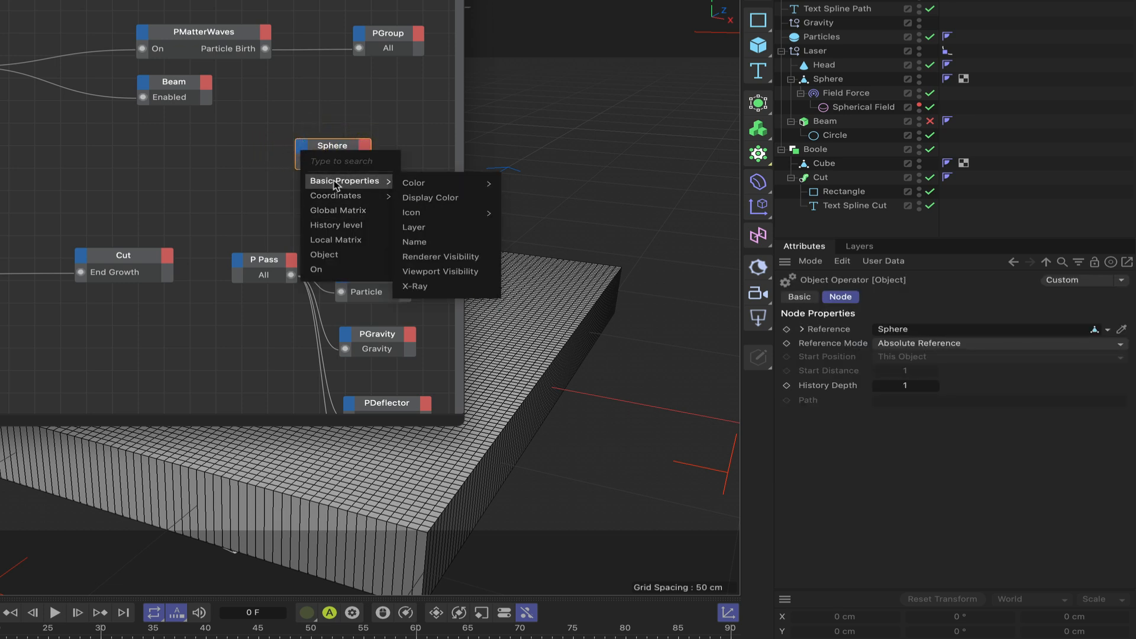
{"action": "left_click", "coordinate": [432, 258]}
{"action": "left_click", "coordinate": [301, 148]}
{"action": "mouse_move", "coordinate": [315, 176]}
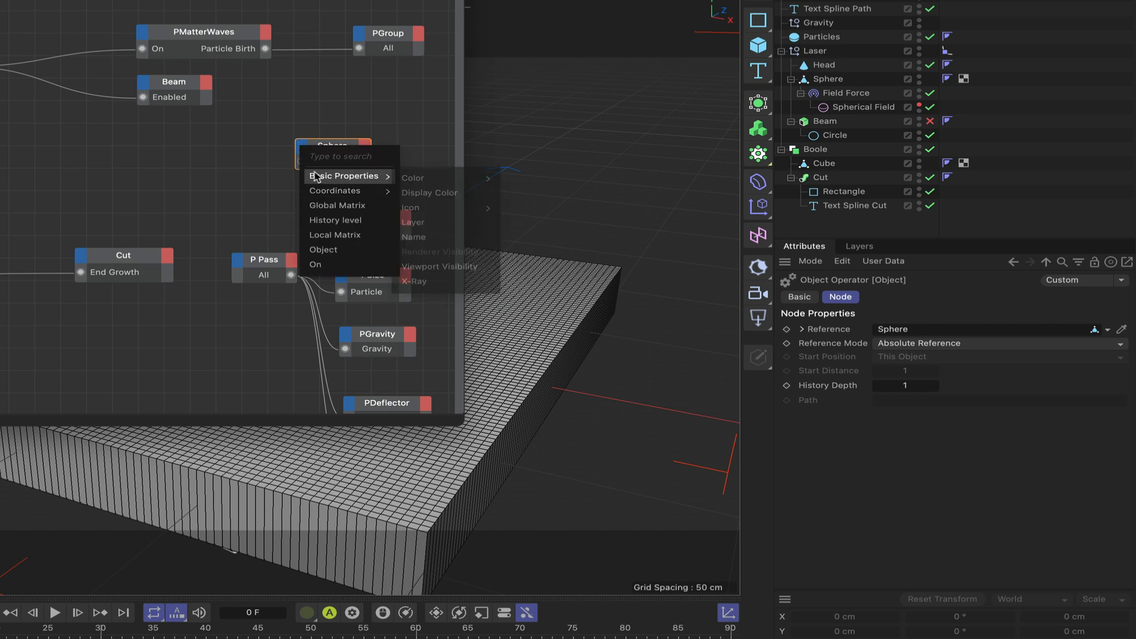
{"action": "left_click", "coordinate": [438, 266]}
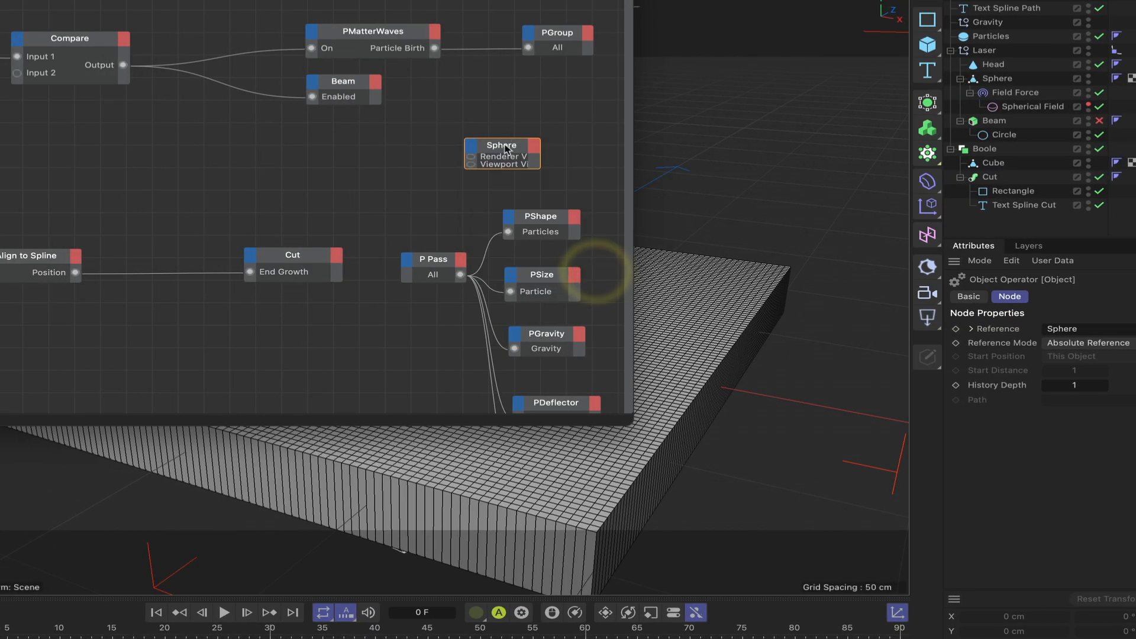
{"action": "double_click", "coordinate": [505, 144]}
{"action": "left_click_drag", "start_coordinate": [509, 145], "coordinate": [526, 139]}
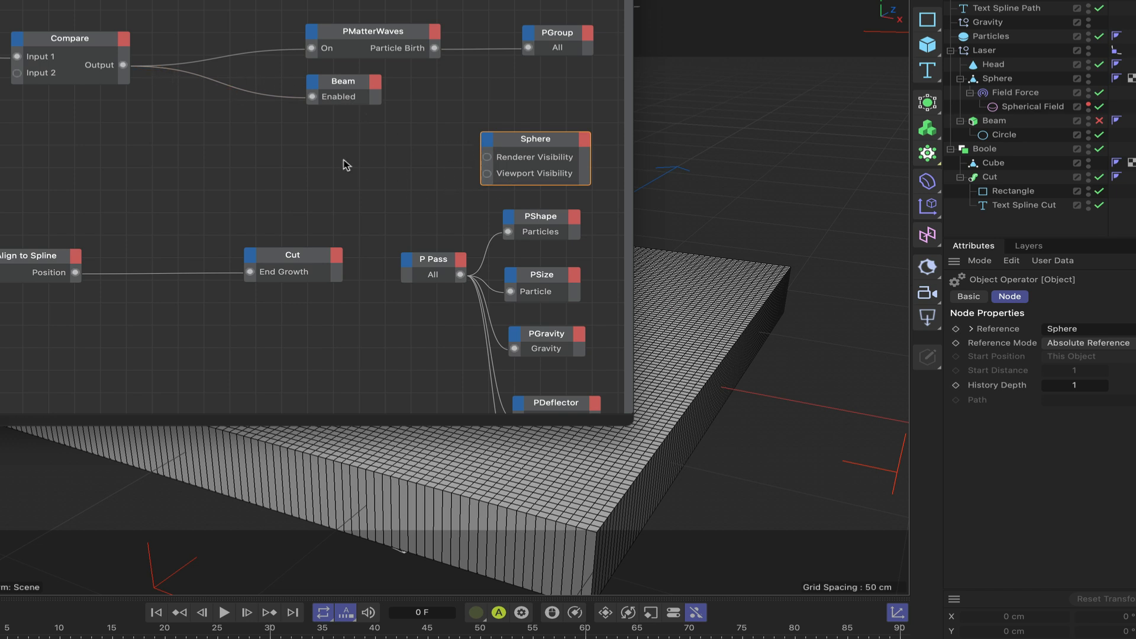
Step: Add a Bool NOT node between the Compare and Sphere nodes
{"action": "right_click", "coordinate": [320, 168]}
{"action": "mouse_move", "coordinate": [355, 193]}
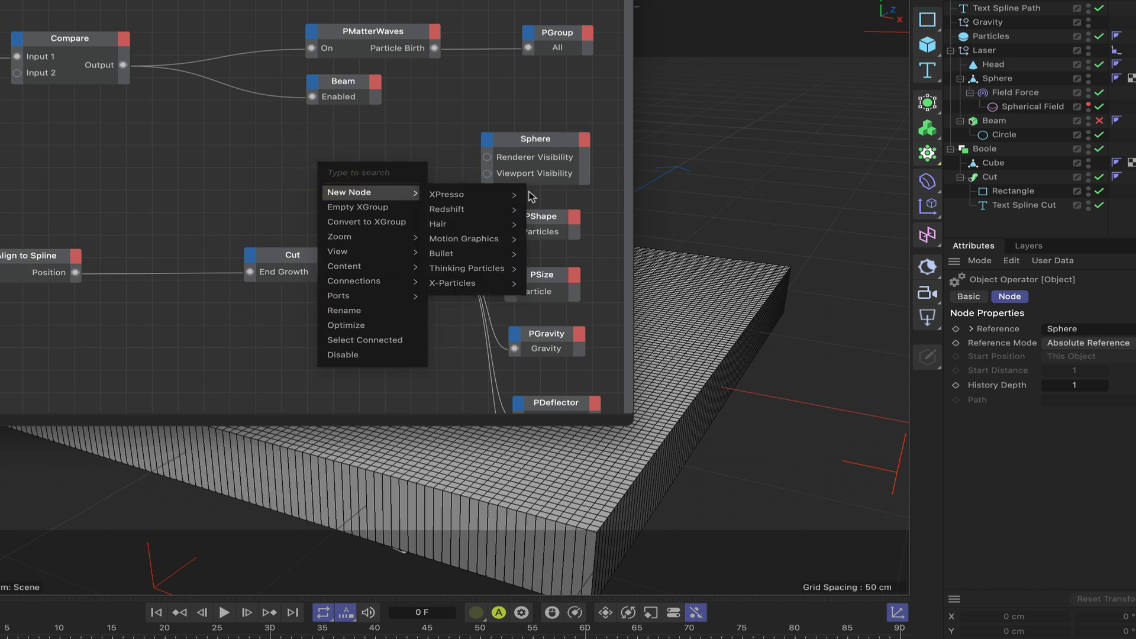
{"action": "mouse_move", "coordinate": [521, 194]}
{"action": "mouse_move", "coordinate": [537, 226]}
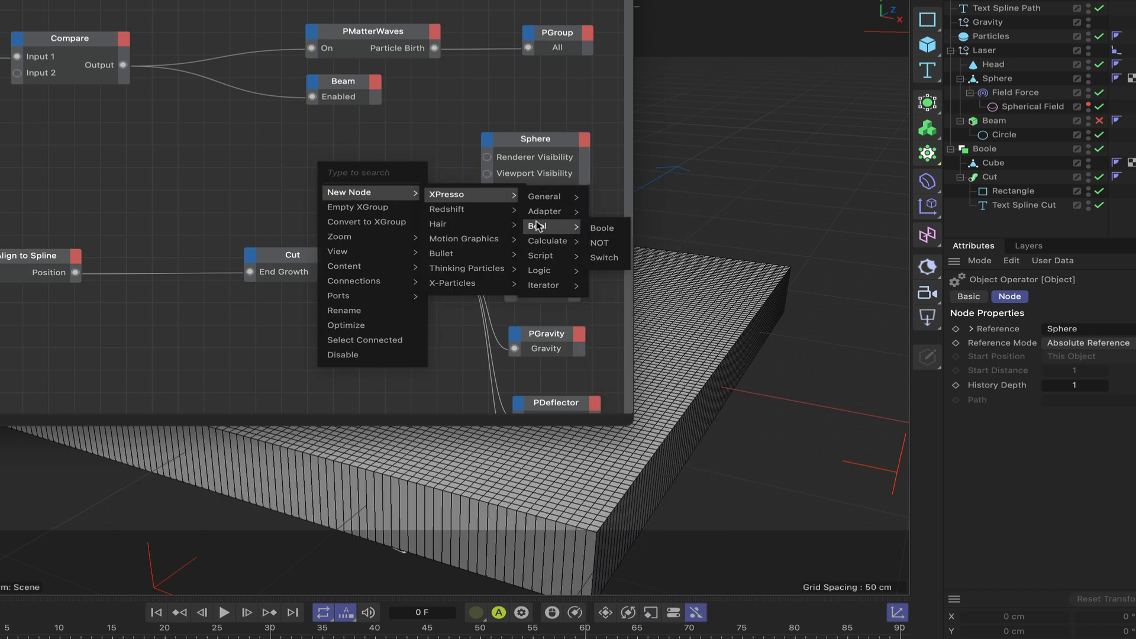
{"action": "left_click", "coordinate": [606, 244]}
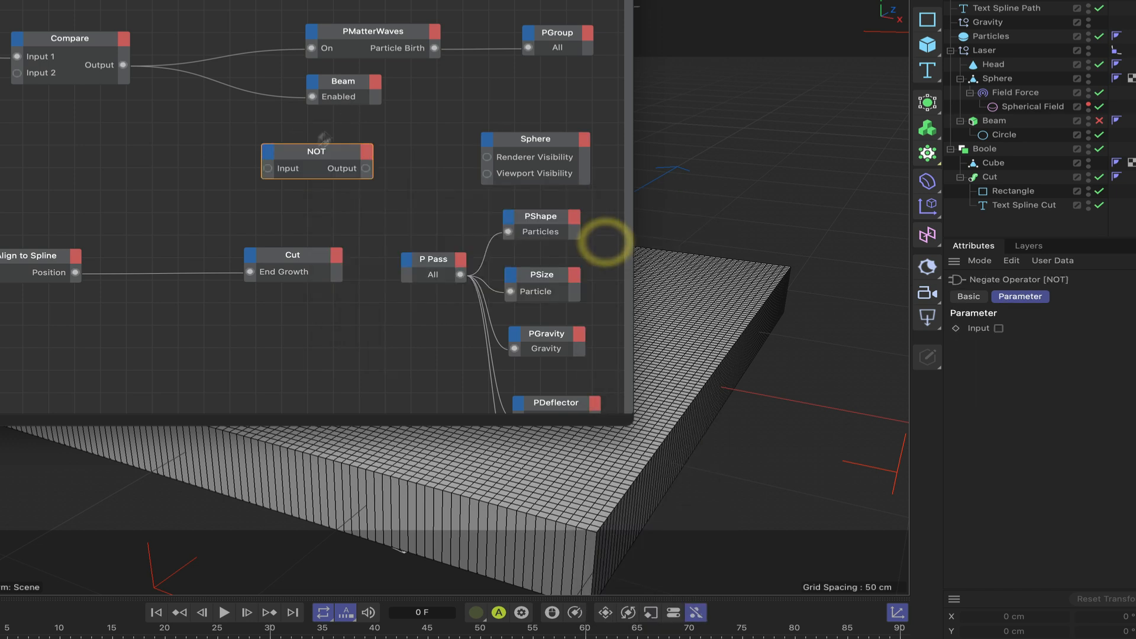
{"action": "left_click_drag", "start_coordinate": [305, 150], "coordinate": [356, 146]}
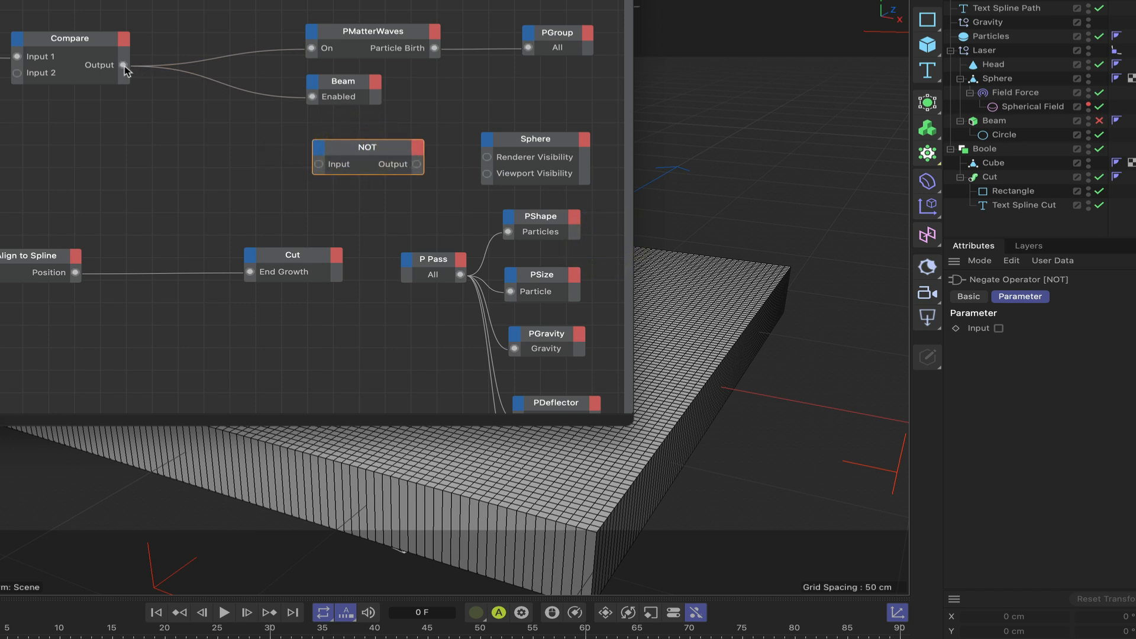
Step: Connect Compare's Output to the NOT input, and the NOT Output to Sphere's Renderer Visibility and Viewport Visibility
{"action": "left_click_drag", "start_coordinate": [123, 65], "coordinate": [316, 165]}
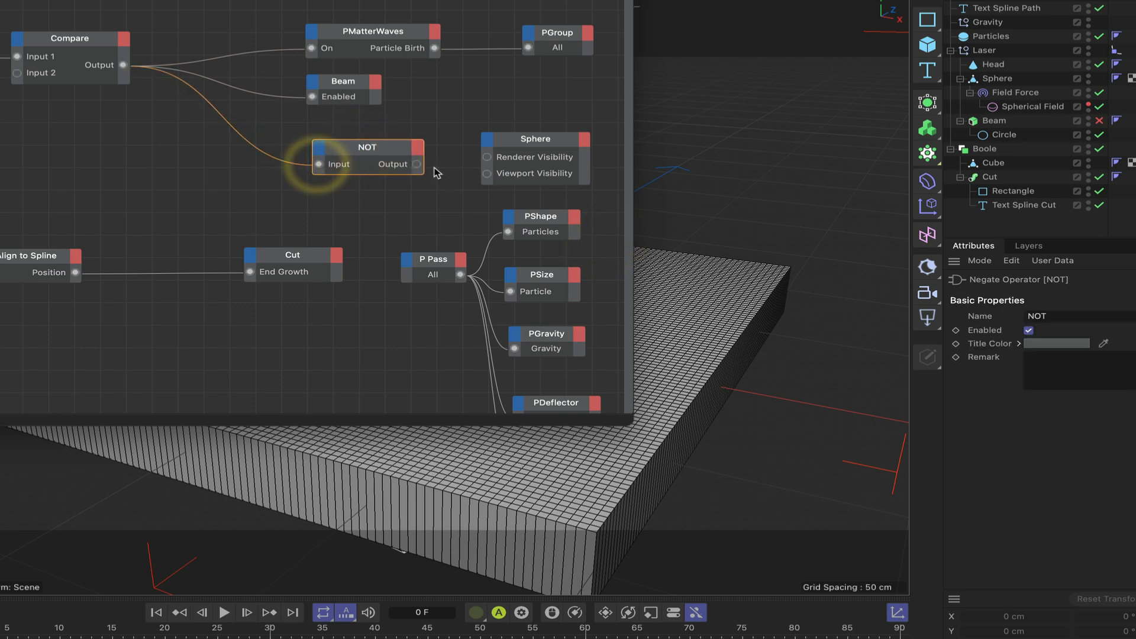
{"action": "left_click_drag", "start_coordinate": [418, 164], "coordinate": [488, 158]}
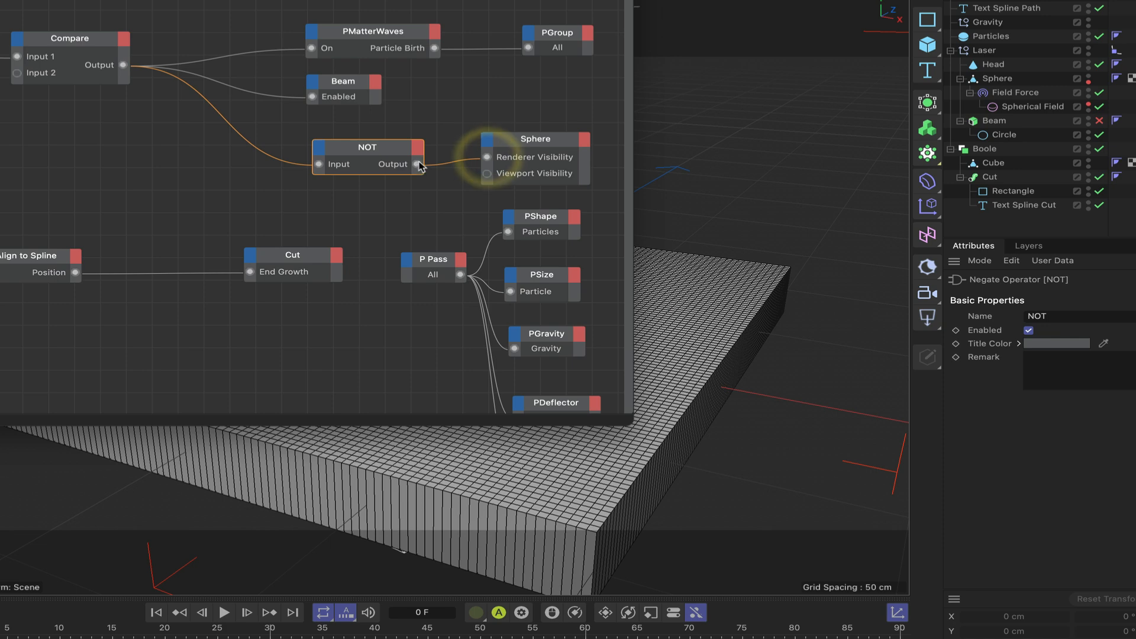
{"action": "left_click_drag", "start_coordinate": [417, 165], "coordinate": [487, 174]}
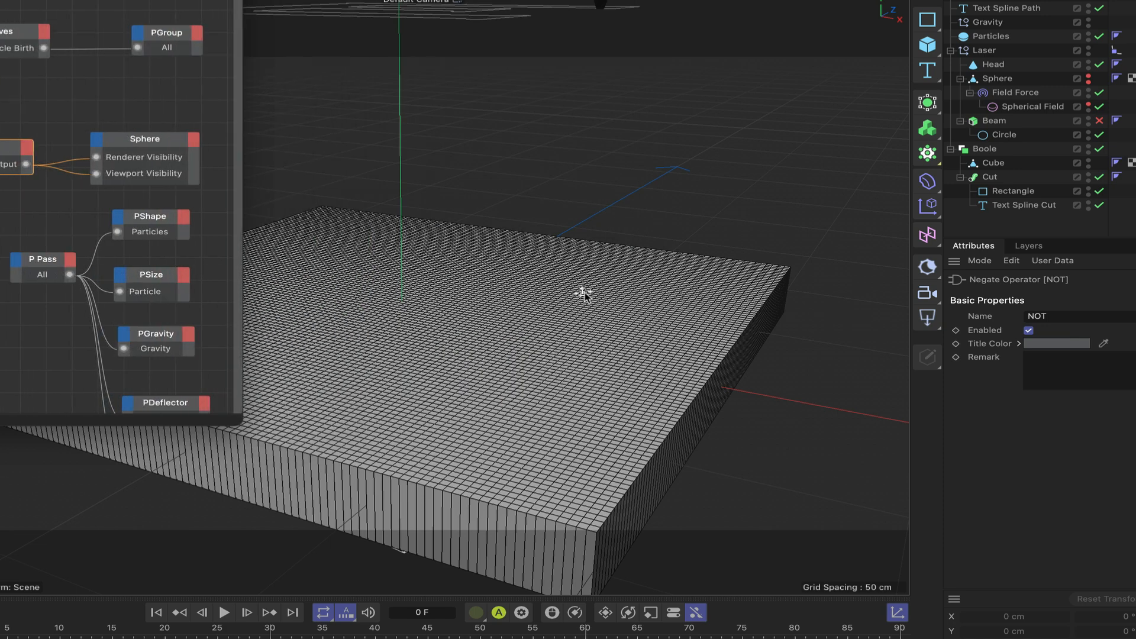
Step: Play the animation from frame 0 several times to check the beam, sphere and spark switching, and return to the start
{"action": "left_click", "coordinate": [156, 613]}
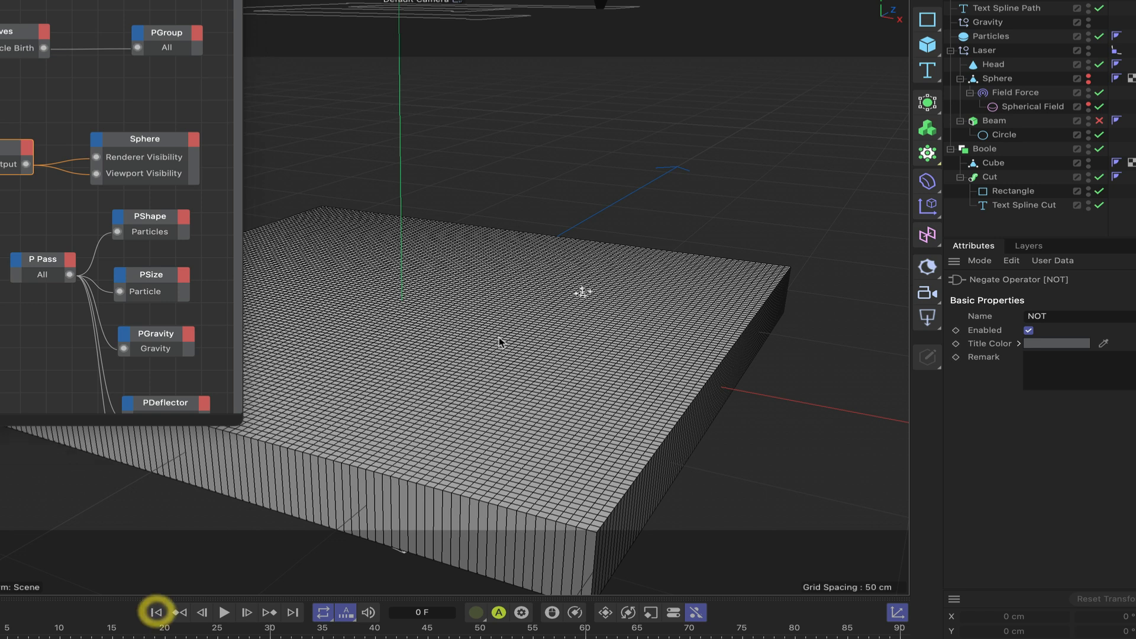
{"action": "left_click", "coordinate": [224, 612]}
{"action": "left_click", "coordinate": [223, 613]}
{"action": "left_click", "coordinate": [155, 612]}
{"action": "left_click", "coordinate": [224, 613]}
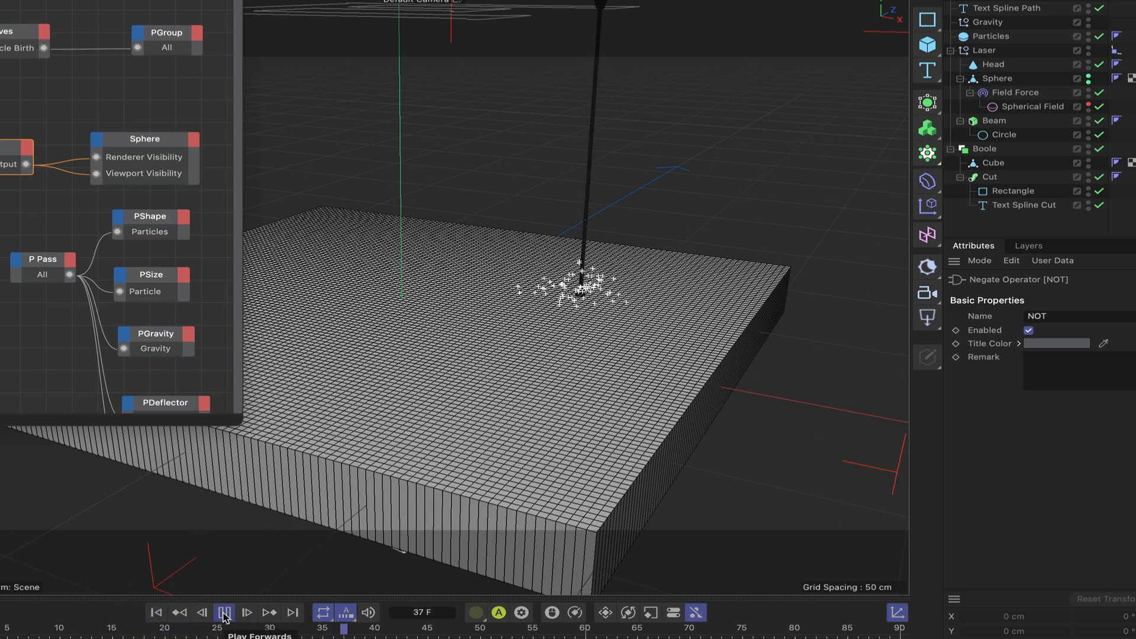
{"action": "left_click", "coordinate": [224, 613]}
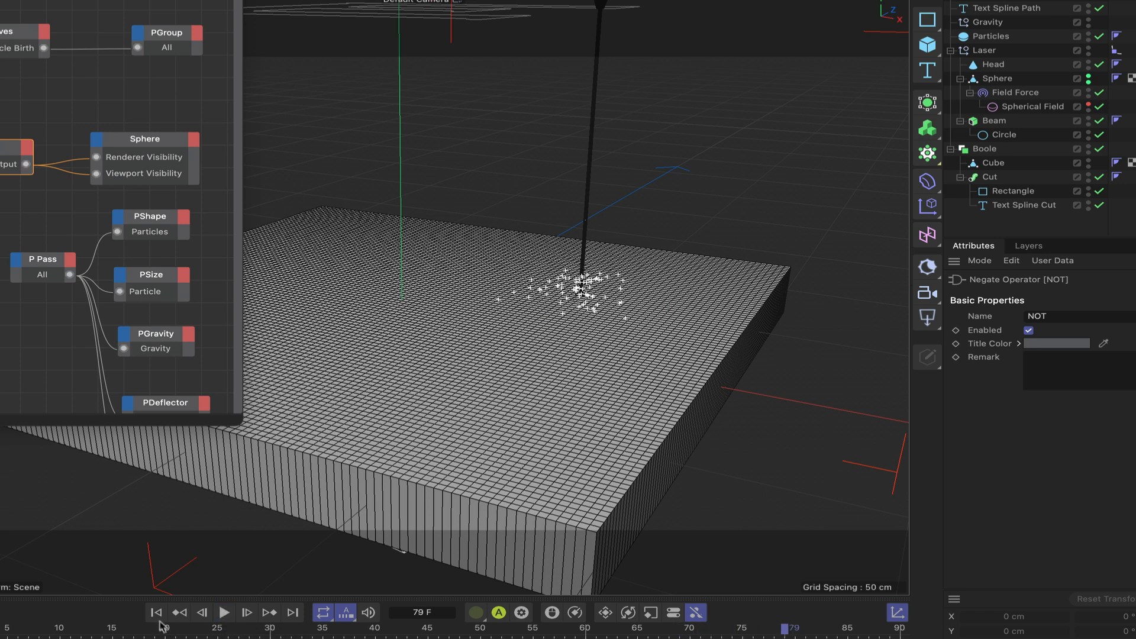
{"action": "left_click", "coordinate": [155, 613]}
{"action": "left_click", "coordinate": [222, 614]}
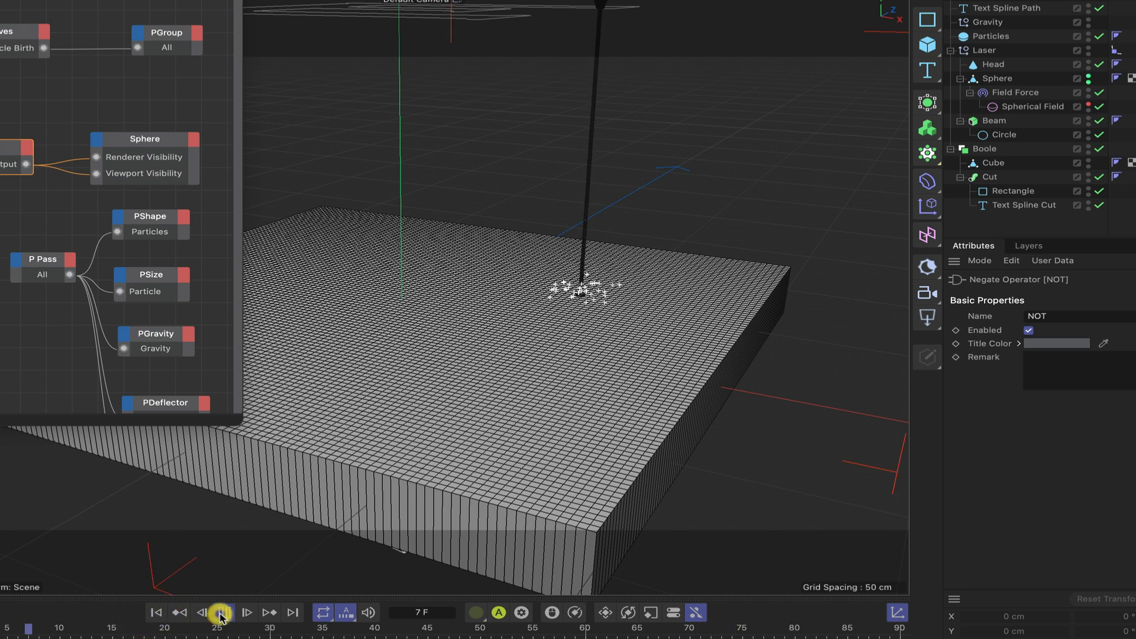
{"action": "left_click", "coordinate": [224, 613]}
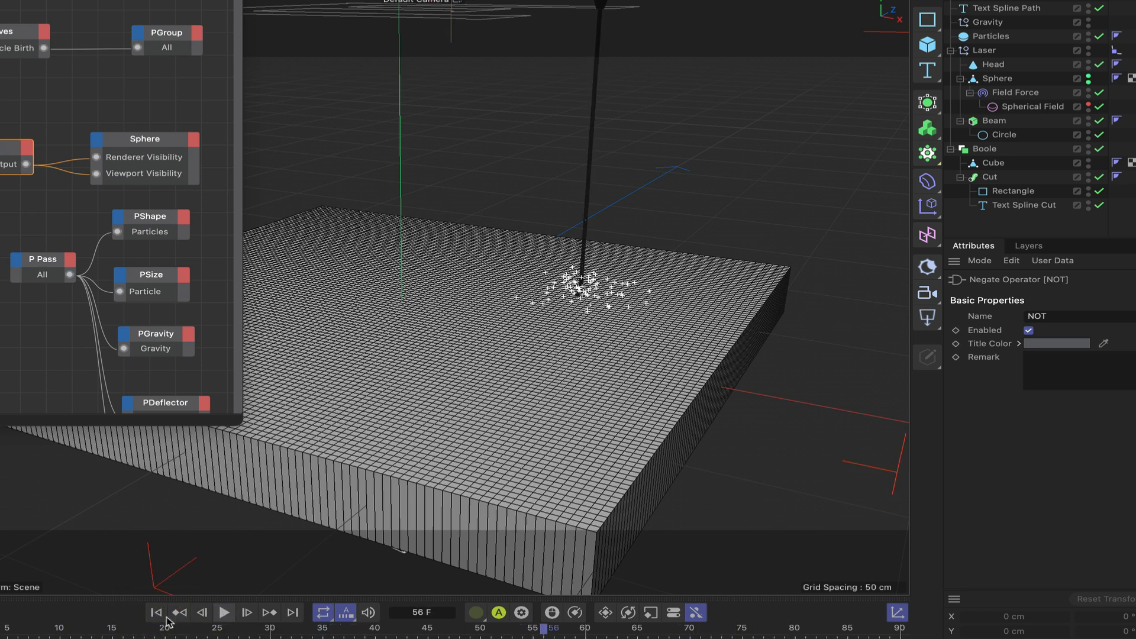
{"action": "left_click", "coordinate": [156, 613]}
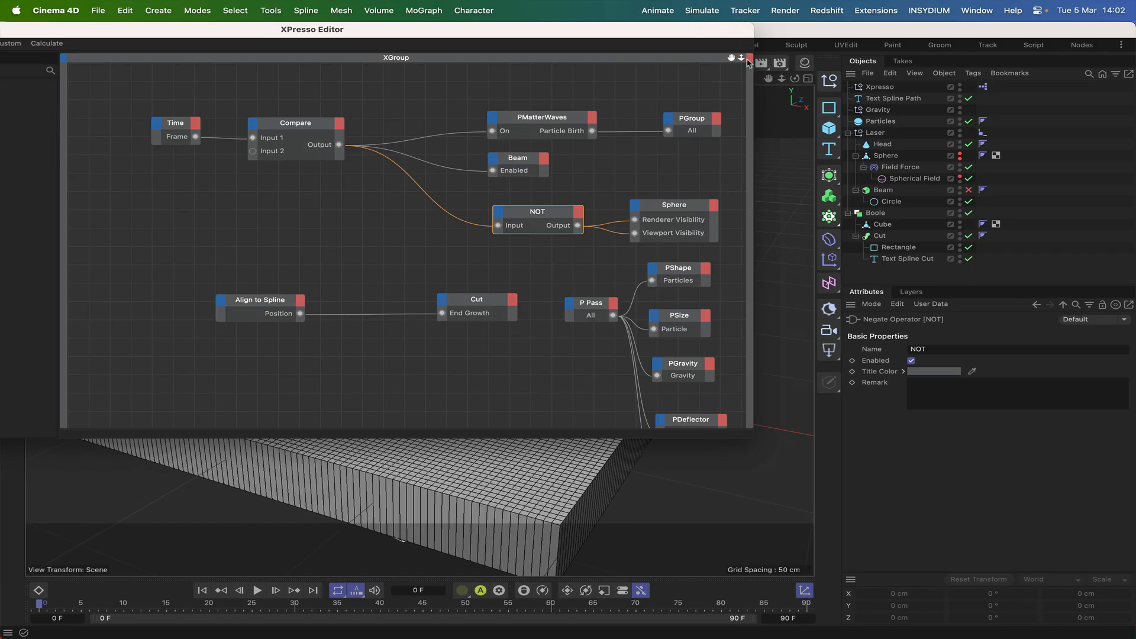
Step: Move the XPresso Editor aside and add a user data entry named Character to the Xpresso null
{"action": "left_click_drag", "start_coordinate": [734, 62], "coordinate": [676, 23]}
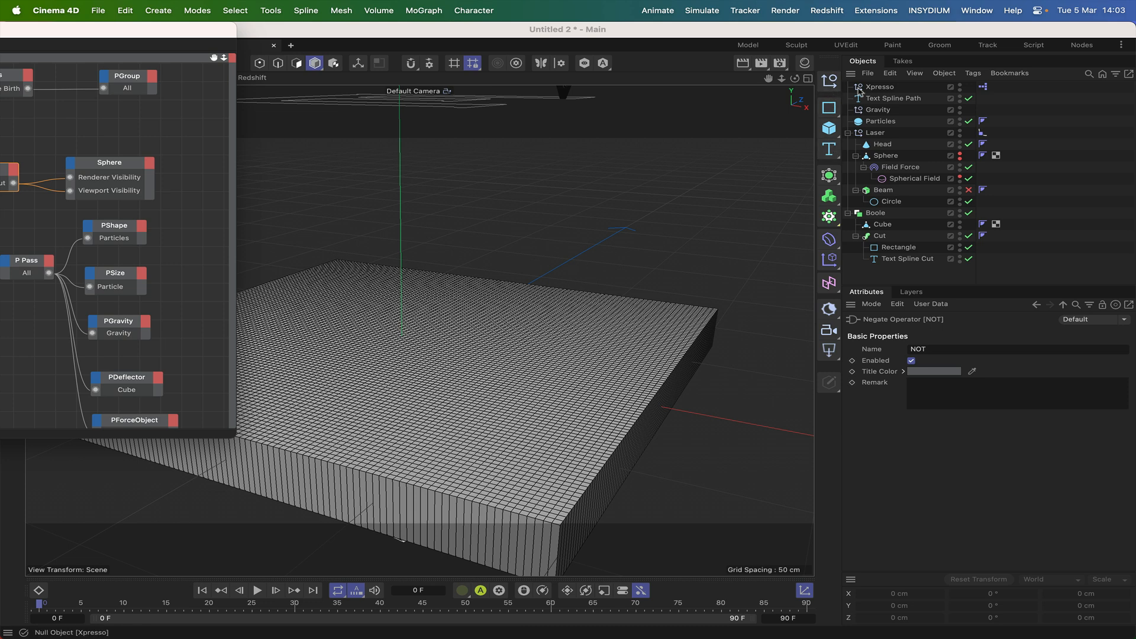
{"action": "left_click", "coordinate": [882, 88]}
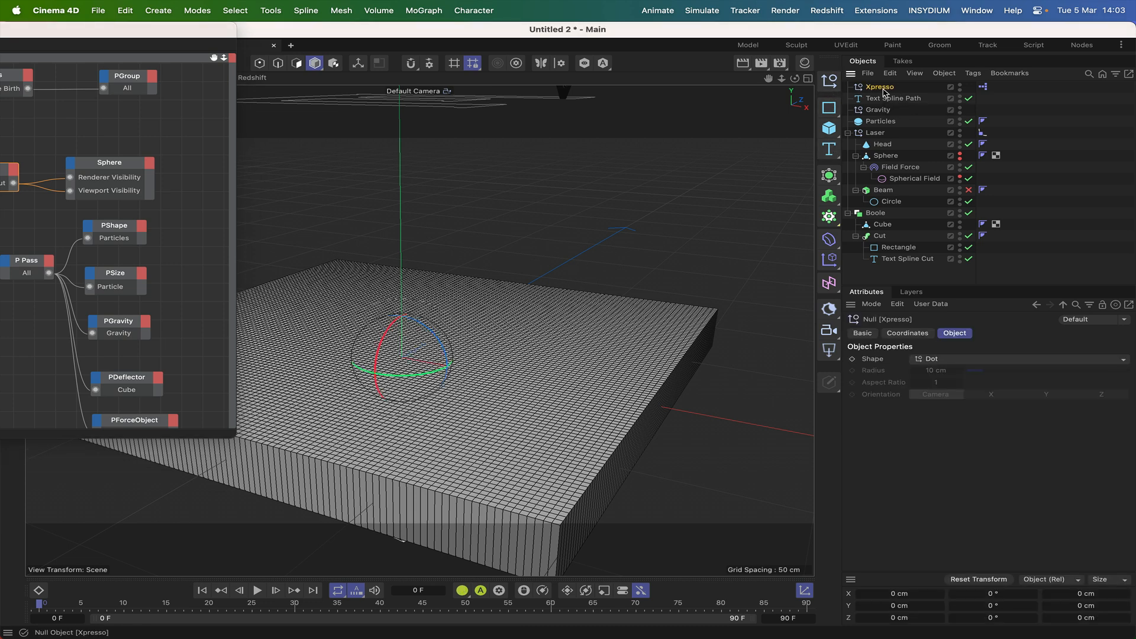
{"action": "left_click", "coordinate": [931, 304]}
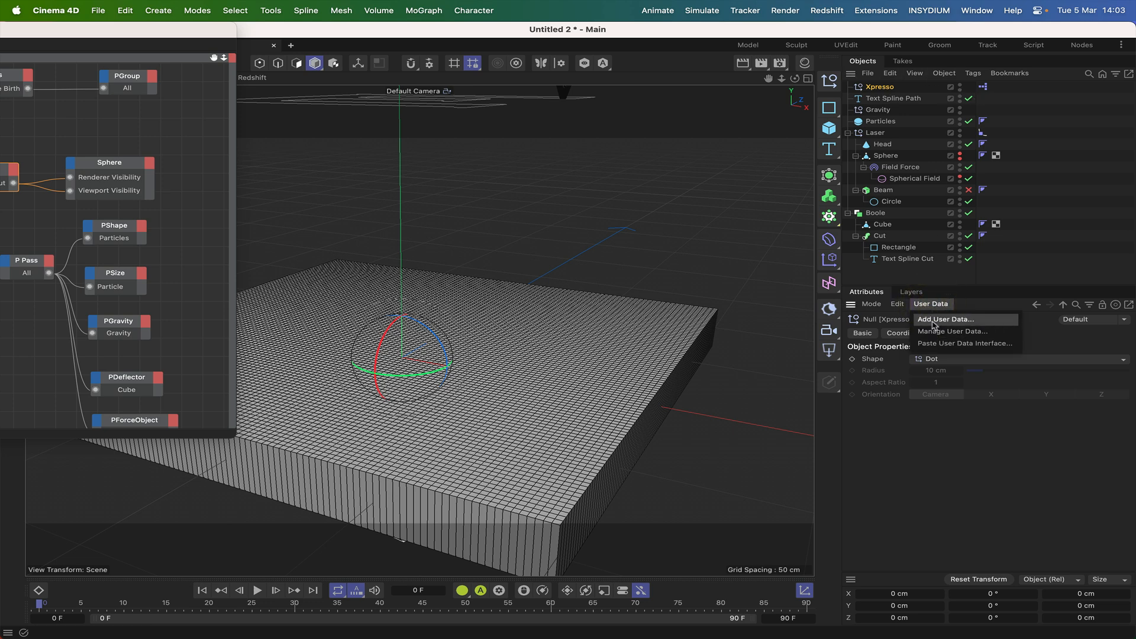
{"action": "left_click", "coordinate": [945, 320]}
{"action": "left_click", "coordinate": [691, 177]}
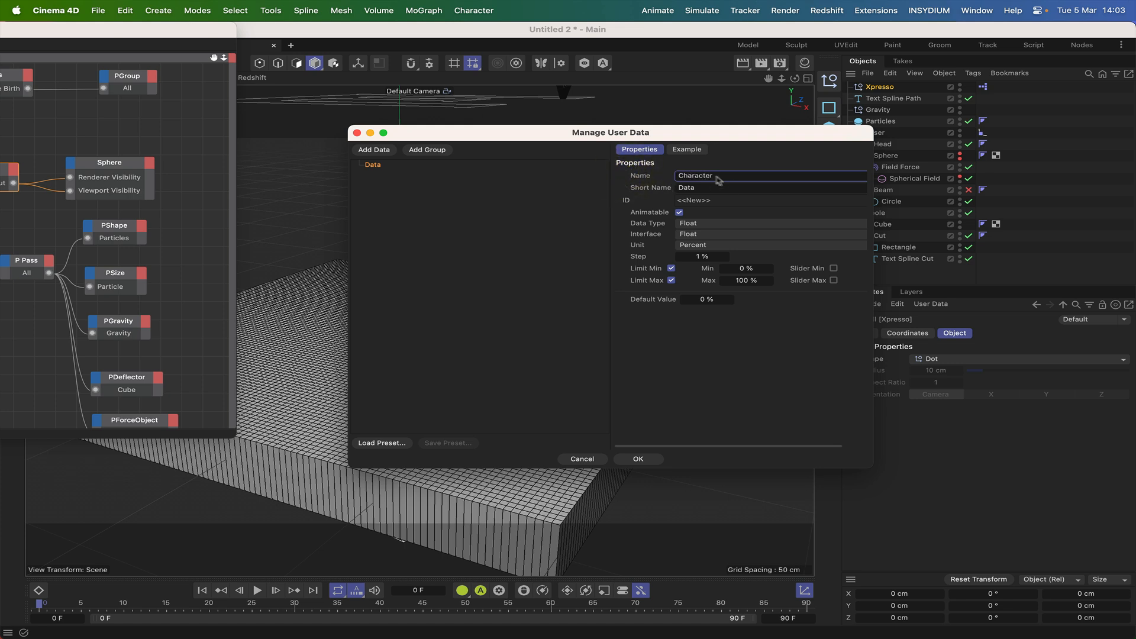
{"action": "type", "text": "Character"}
{"action": "left_click", "coordinate": [749, 168]}
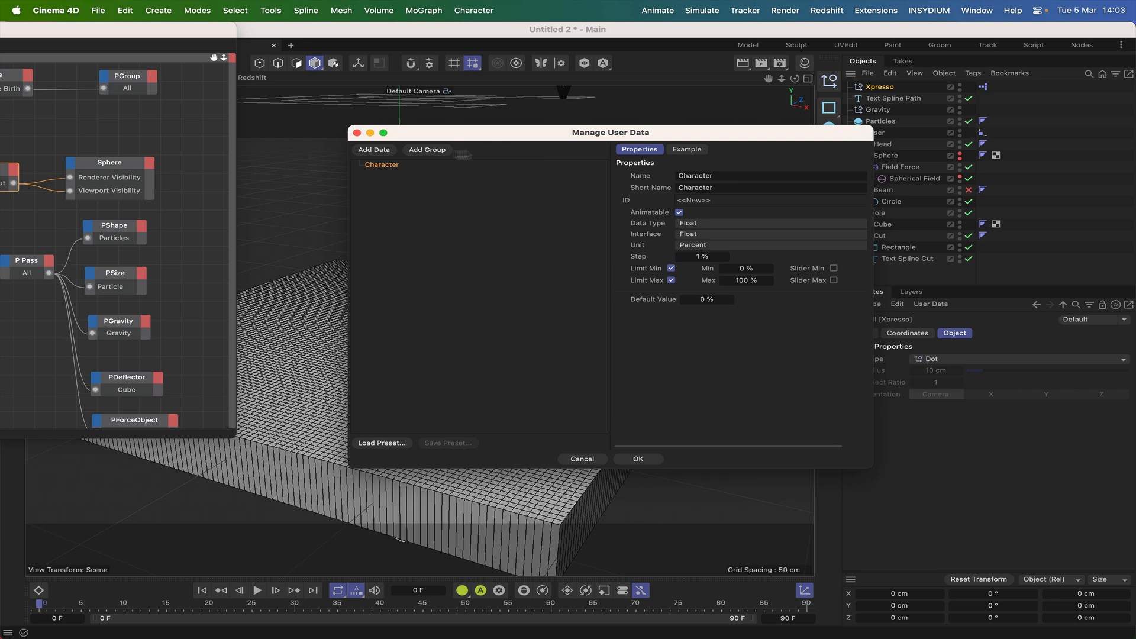
Step: Add a user data group, nest the Character entry inside it, and name the group Control
{"action": "left_click", "coordinate": [415, 152]}
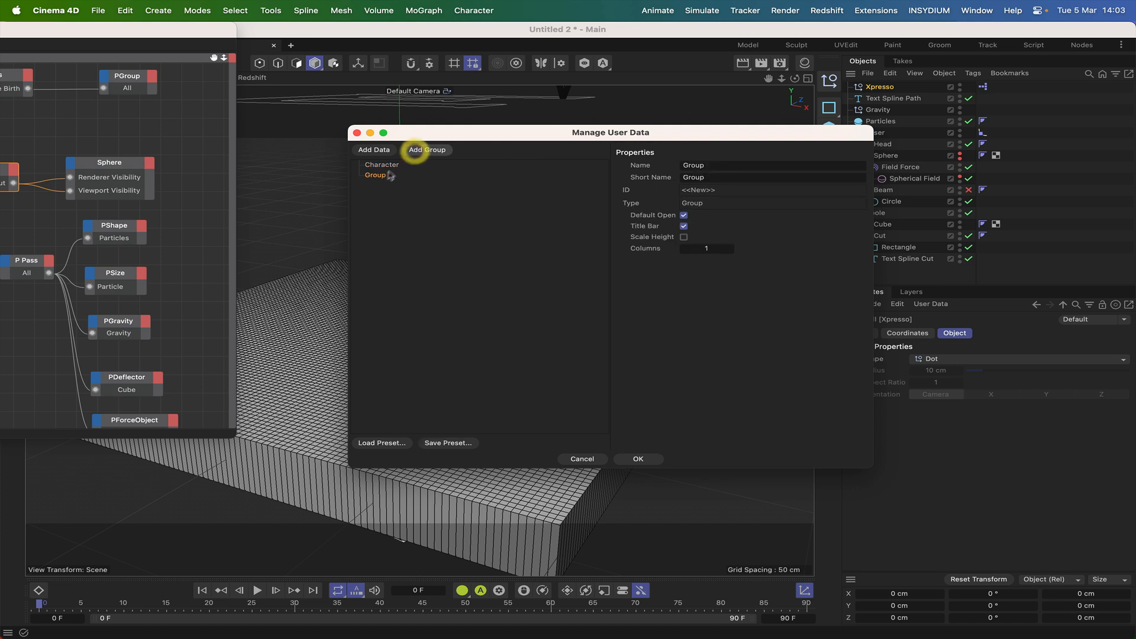
{"action": "left_click_drag", "start_coordinate": [384, 165], "coordinate": [381, 176]}
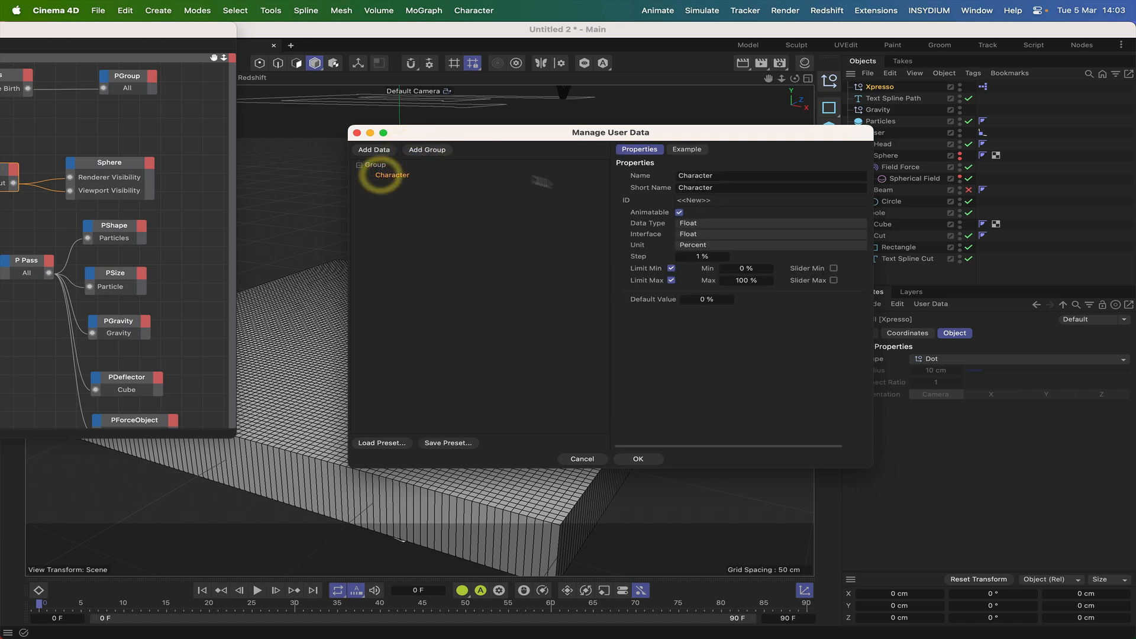
{"action": "left_click", "coordinate": [371, 166]}
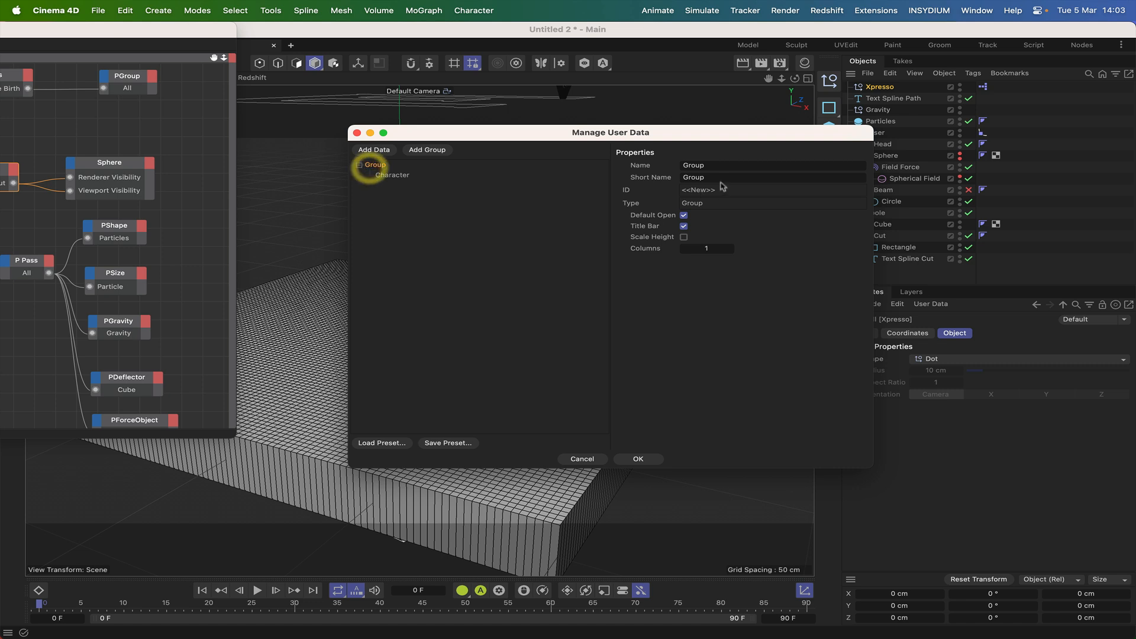
{"action": "left_click", "coordinate": [696, 166]}
{"action": "type", "text": "Cor"}
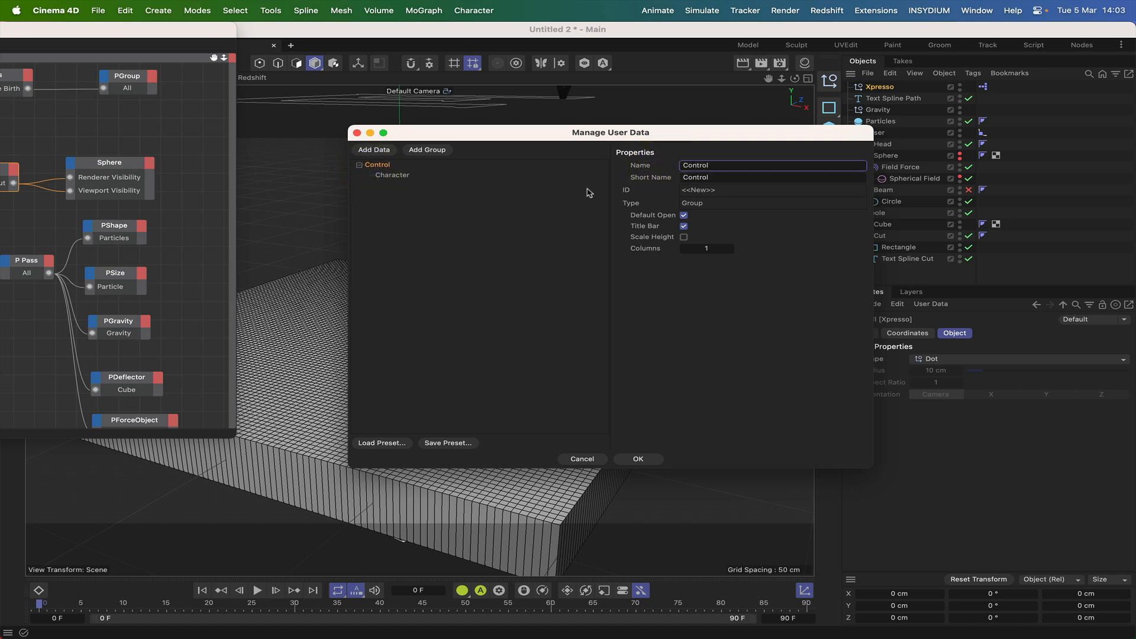
Step: Set the Character user data entry's data type to String and accept the user data changes
{"action": "left_click", "coordinate": [384, 176]}
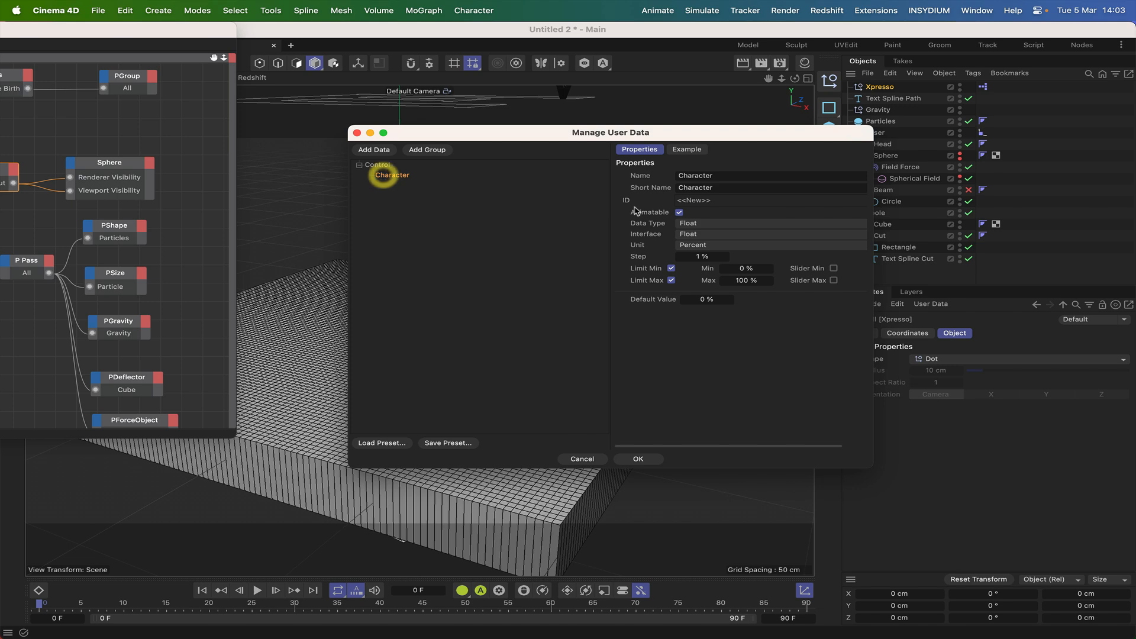
{"action": "left_click", "coordinate": [700, 224]}
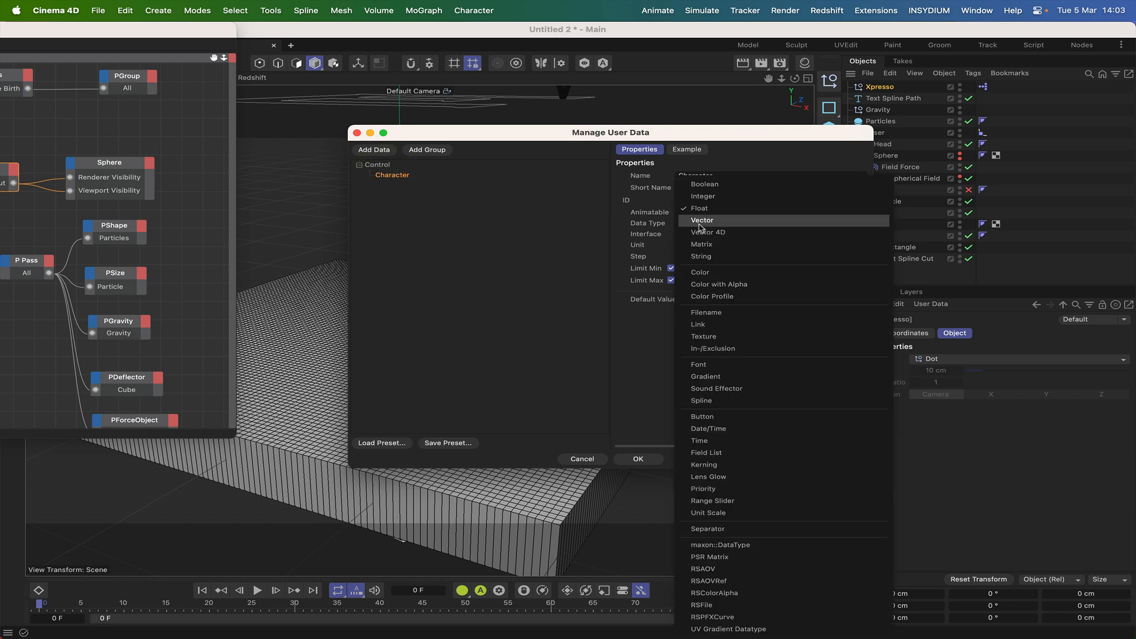
{"action": "left_click", "coordinate": [703, 260]}
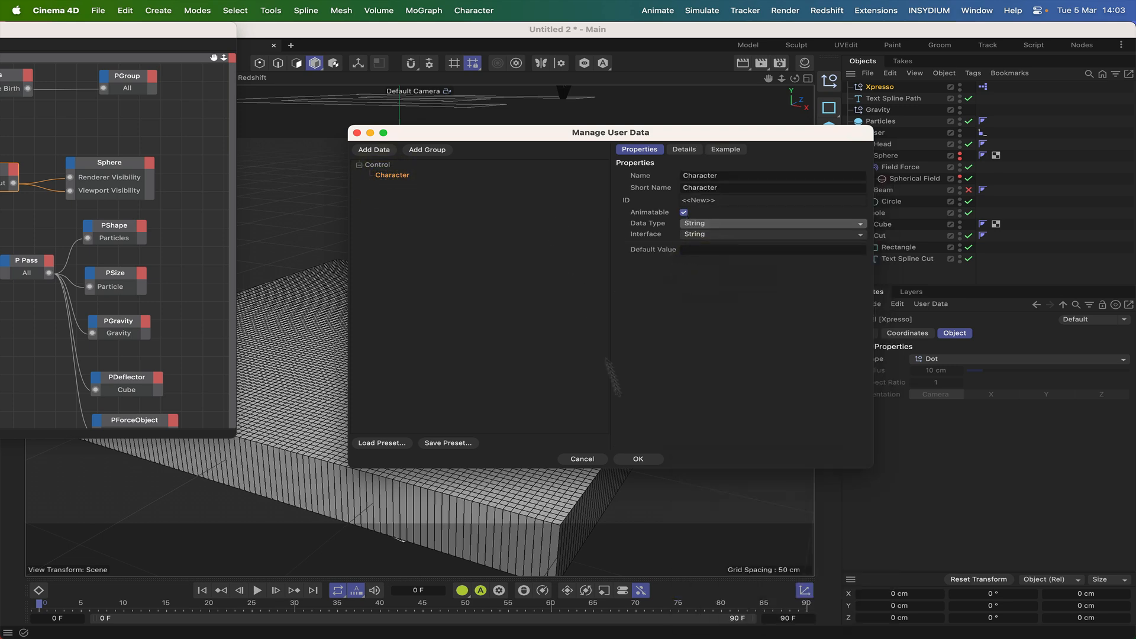
{"action": "left_click", "coordinate": [638, 459]}
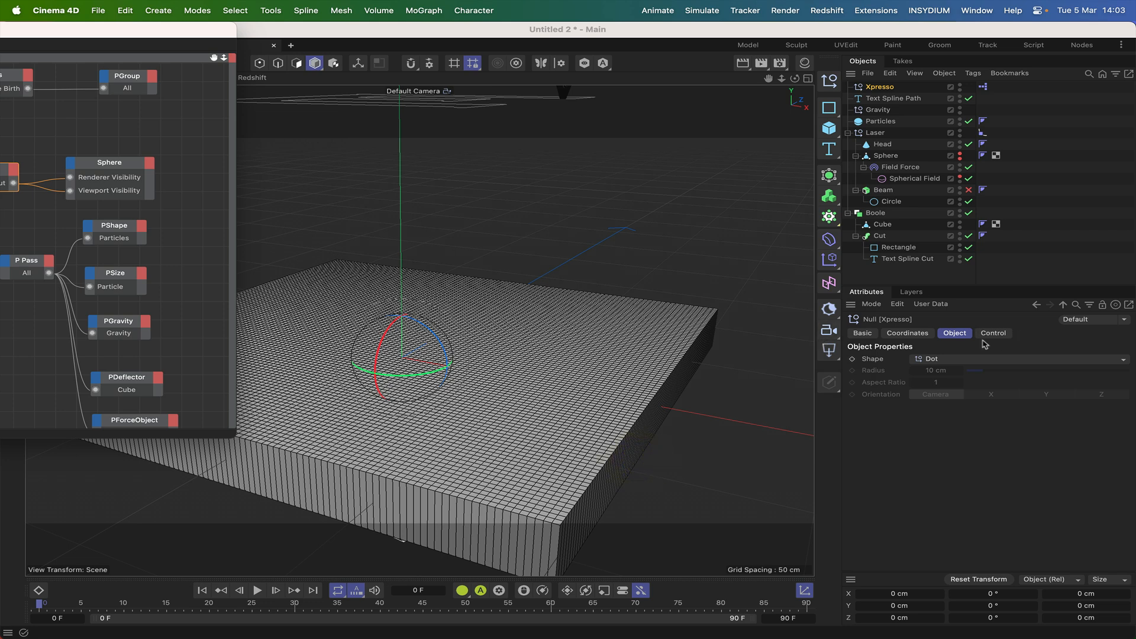
Step: Enter E as the Character value in the Xpresso null's Control group
{"action": "left_click", "coordinate": [994, 334]}
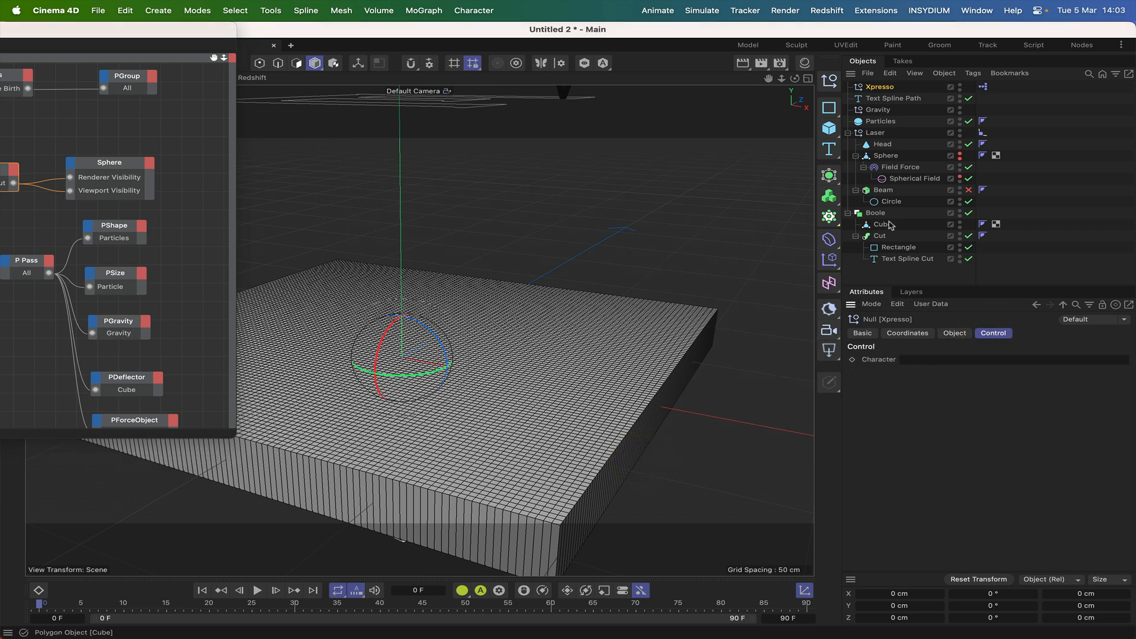
{"action": "left_click", "coordinate": [921, 362]}
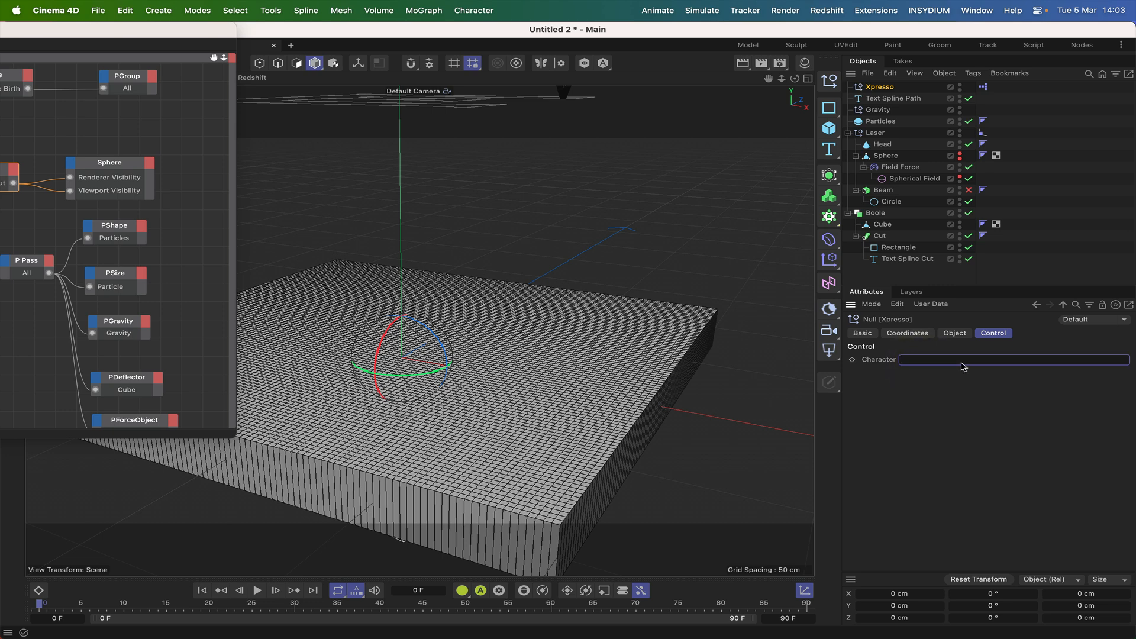
{"action": "left_click", "coordinate": [883, 393]}
Step: Bring the XPresso Editor back into view and add the Xpresso null as a node with a Character output port
{"action": "left_click_drag", "start_coordinate": [175, 32], "coordinate": [686, 30]}
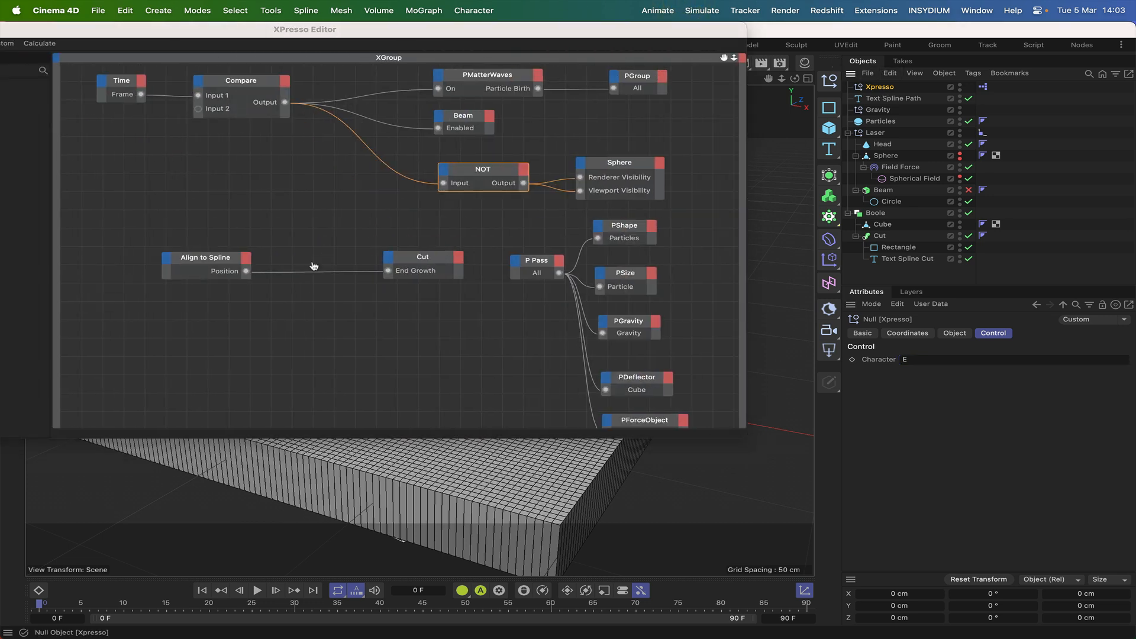
{"action": "left_click_drag", "start_coordinate": [170, 356], "coordinate": [155, 362]}
{"action": "left_click", "coordinate": [186, 359]}
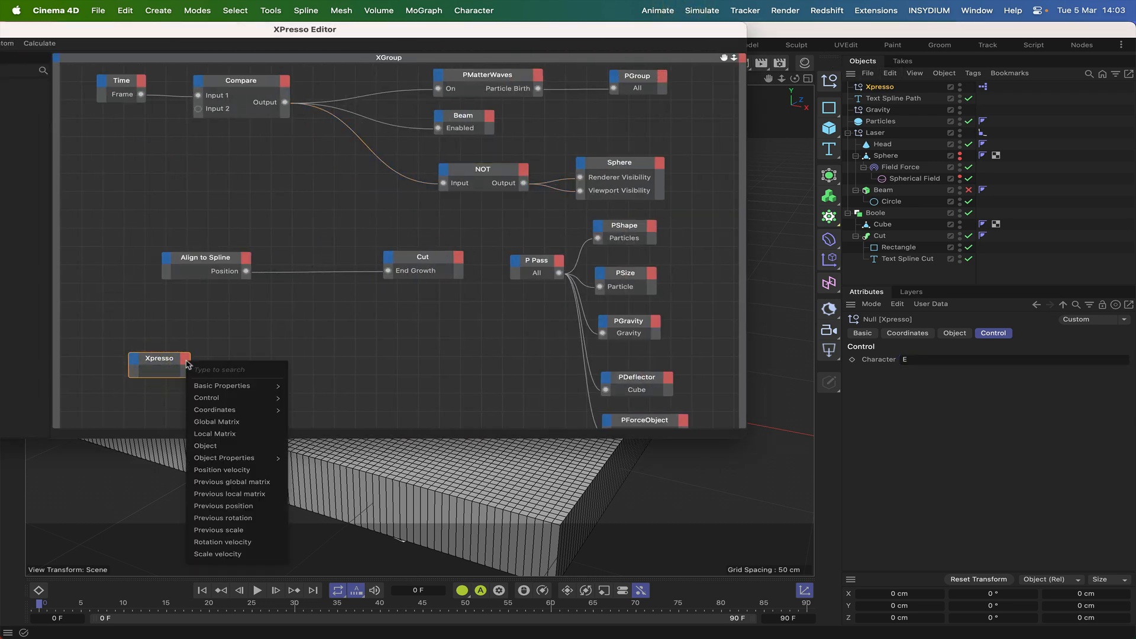
{"action": "mouse_move", "coordinate": [255, 400]}
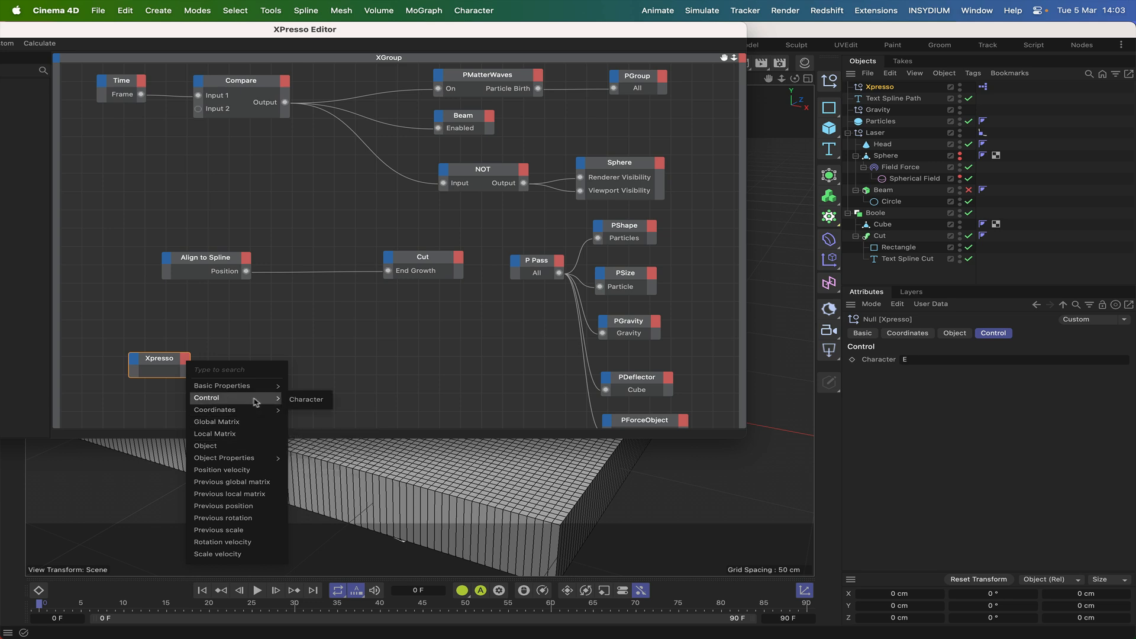
{"action": "left_click", "coordinate": [326, 401]}
{"action": "left_click_drag", "start_coordinate": [158, 359], "coordinate": [175, 363]}
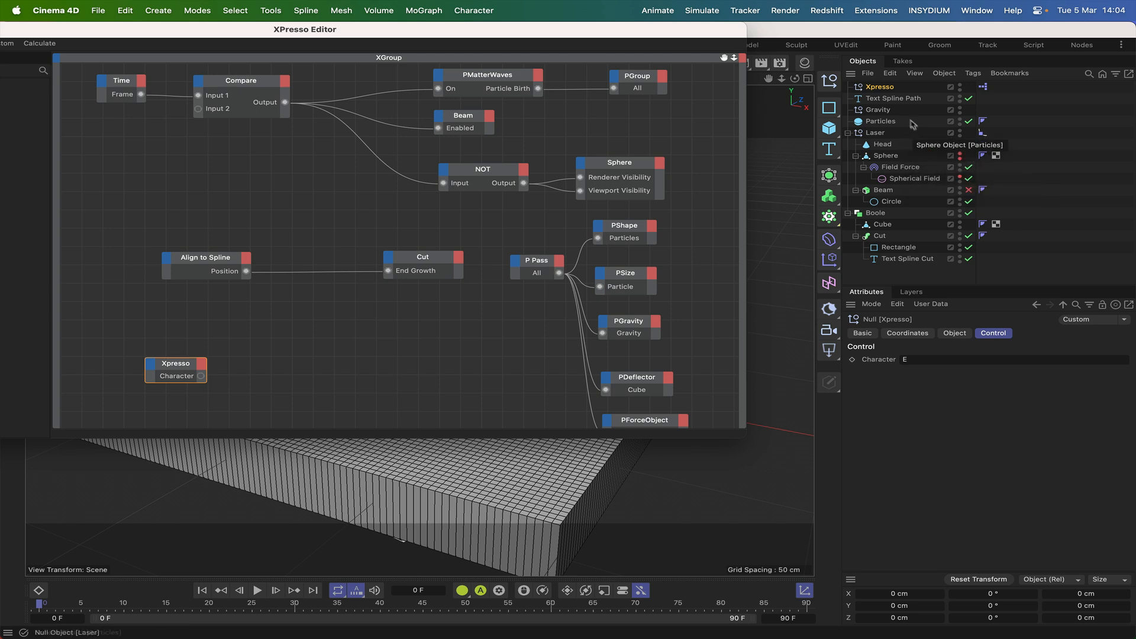
Step: Add Text Spline Path and Text Spline Cut together as nodes beside the Xpresso node
{"action": "left_click", "coordinate": [894, 99]}
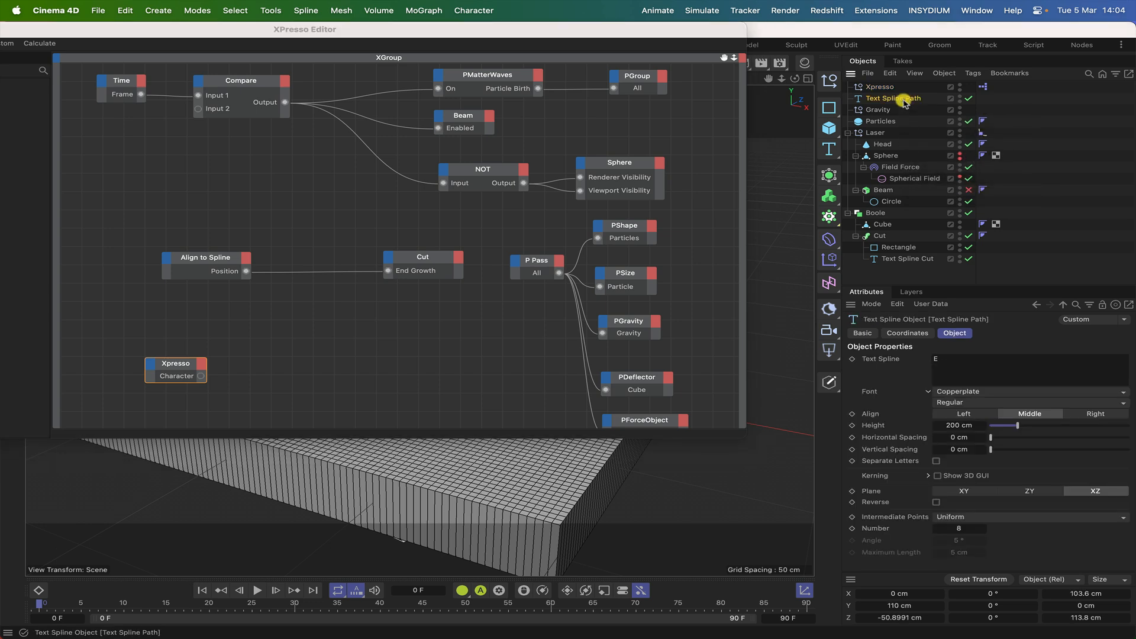
{"action": "left_click", "coordinate": [907, 260], "text": "shift"}
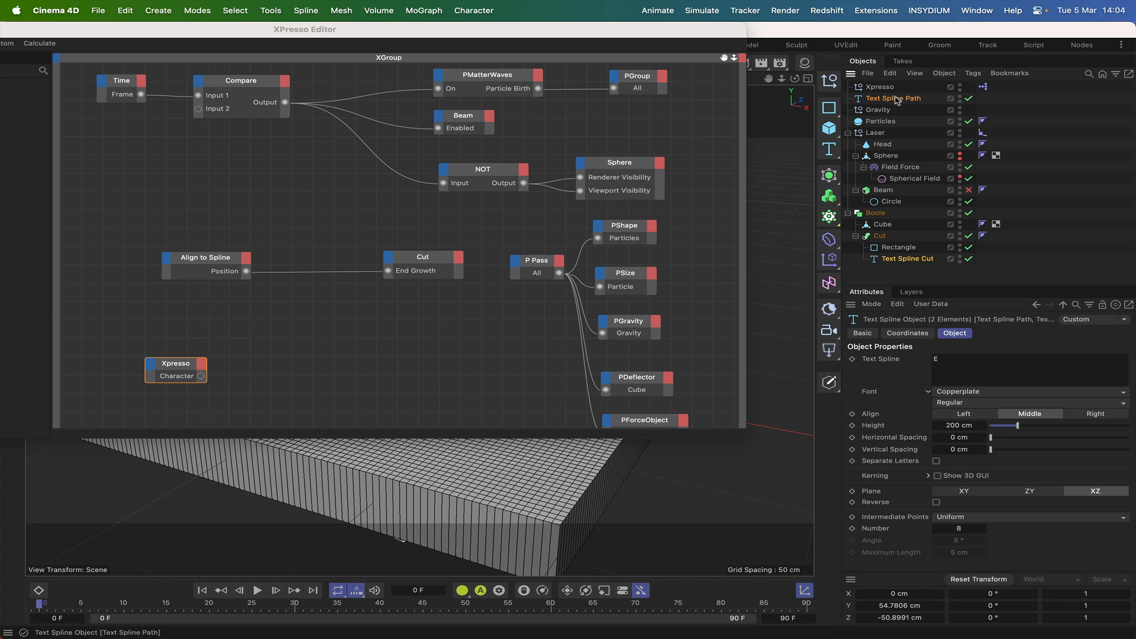
{"action": "left_click_drag", "start_coordinate": [445, 323], "coordinate": [297, 400]}
Step: Connect the Xpresso node's Character output to the Text Spline property of both Text Spline Path and Text Spline Cut
{"action": "left_click_drag", "start_coordinate": [359, 358], "coordinate": [272, 349]}
{"action": "mouse_move", "coordinate": [325, 435]}
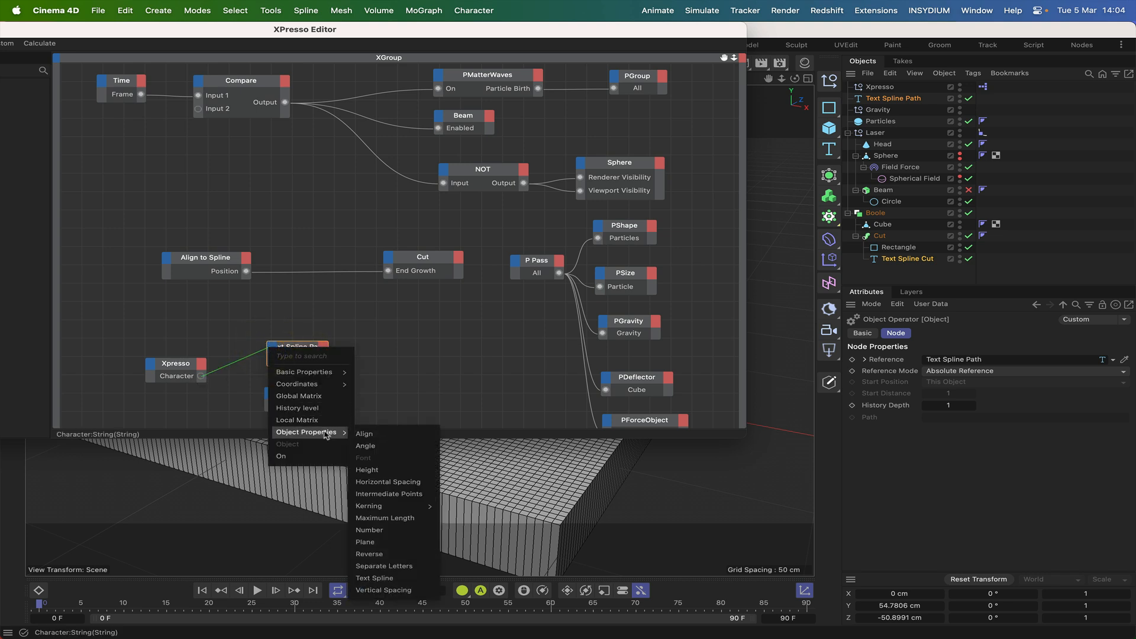
{"action": "left_click", "coordinate": [370, 579]}
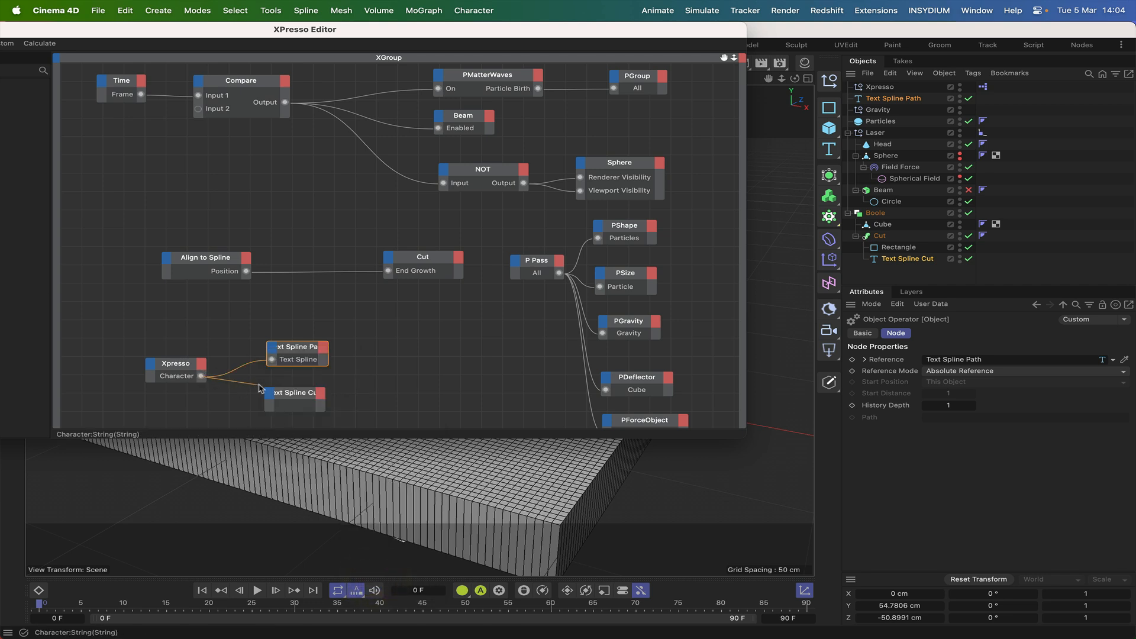
{"action": "left_click_drag", "start_coordinate": [269, 397], "coordinate": [270, 397]}
{"action": "mouse_move", "coordinate": [308, 477]}
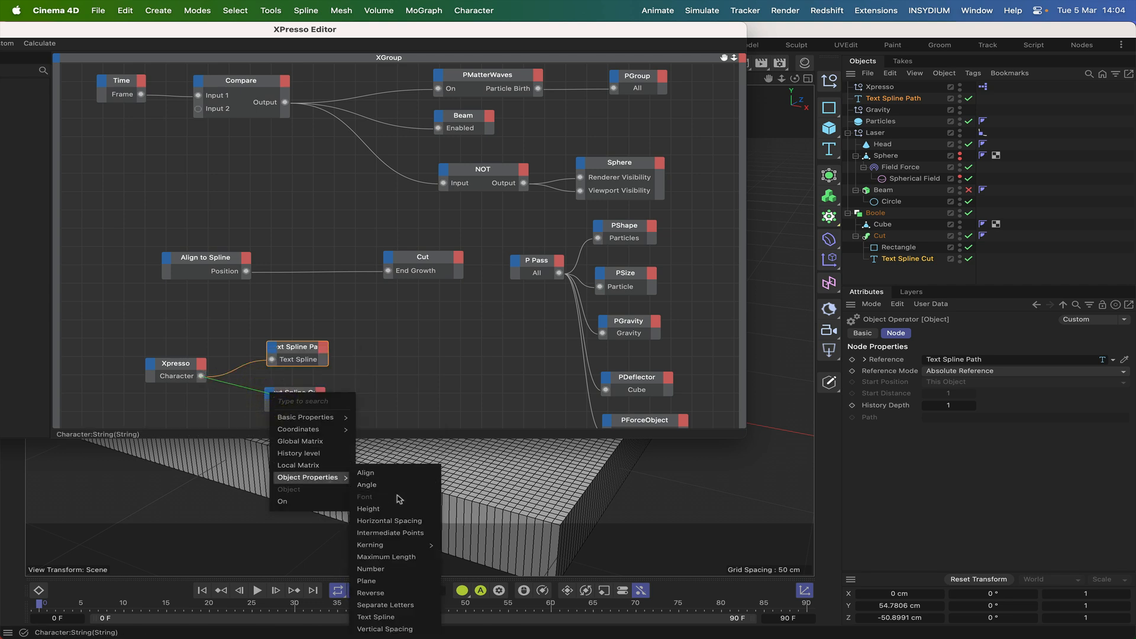
{"action": "left_click", "coordinate": [384, 619]}
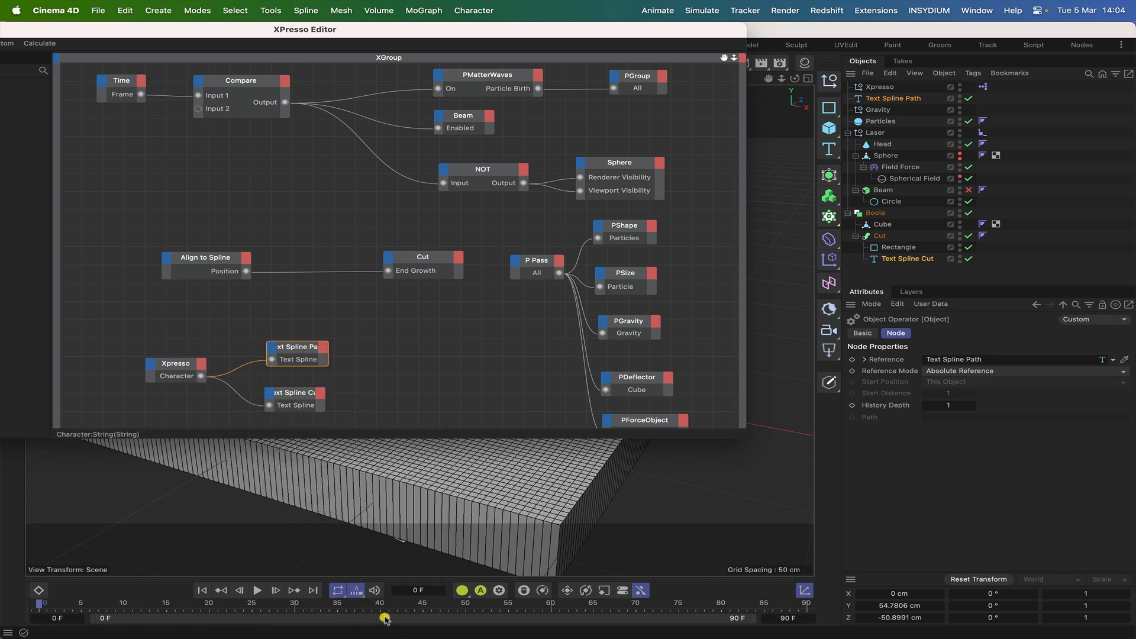
Step: Tidy the two text spline nodes to show their full names, enlarge the XPresso Editor to reveal all nodes, and close it
{"action": "left_click", "coordinate": [309, 394]}
{"action": "left_click", "coordinate": [307, 349]}
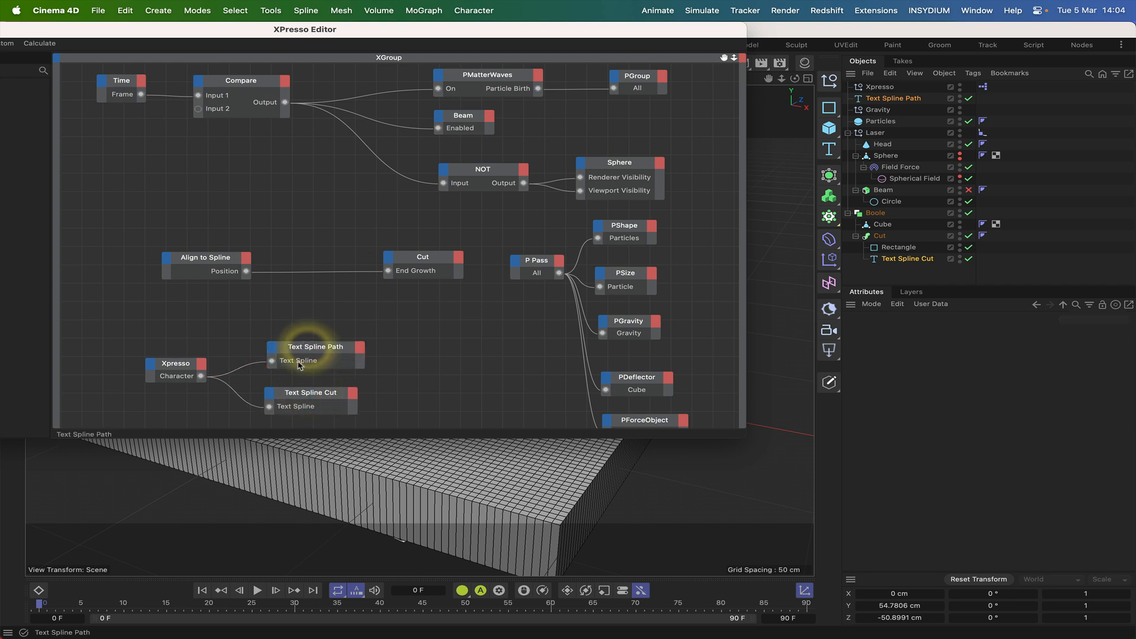
{"action": "left_click", "coordinate": [310, 353]}
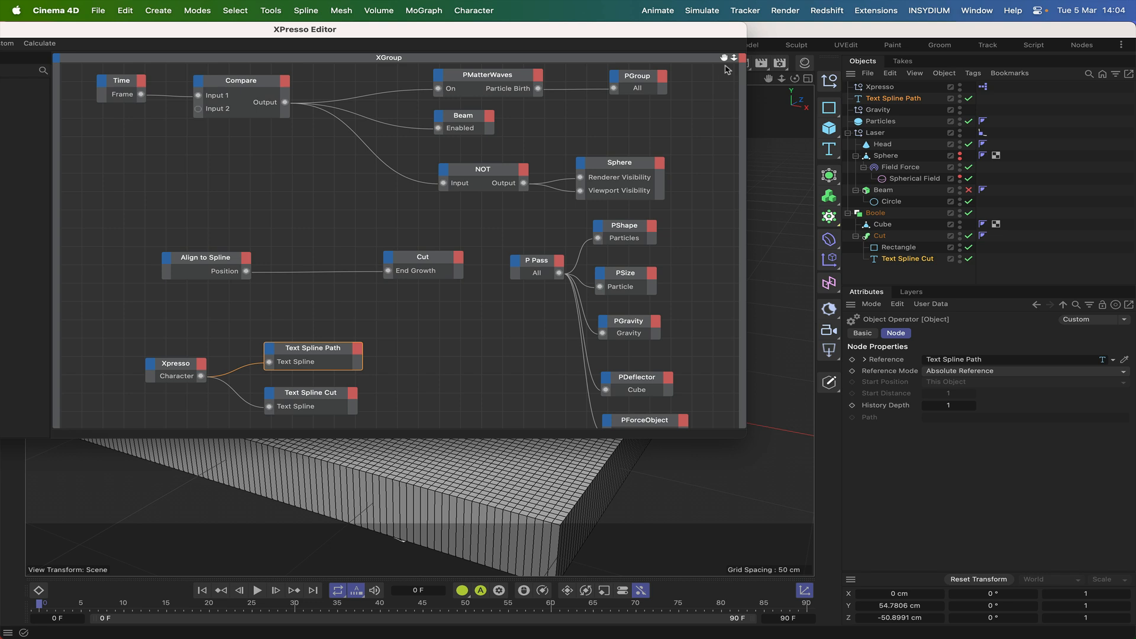
{"action": "left_click_drag", "start_coordinate": [745, 435], "coordinate": [783, 489]}
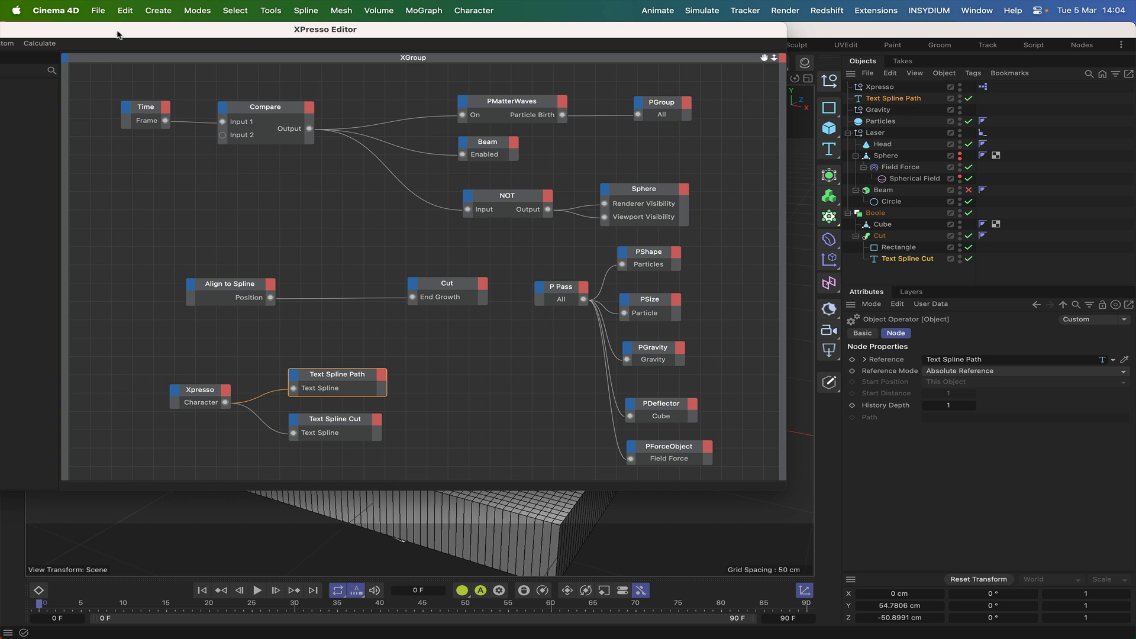
{"action": "left_click_drag", "start_coordinate": [117, 35], "coordinate": [267, 35]}
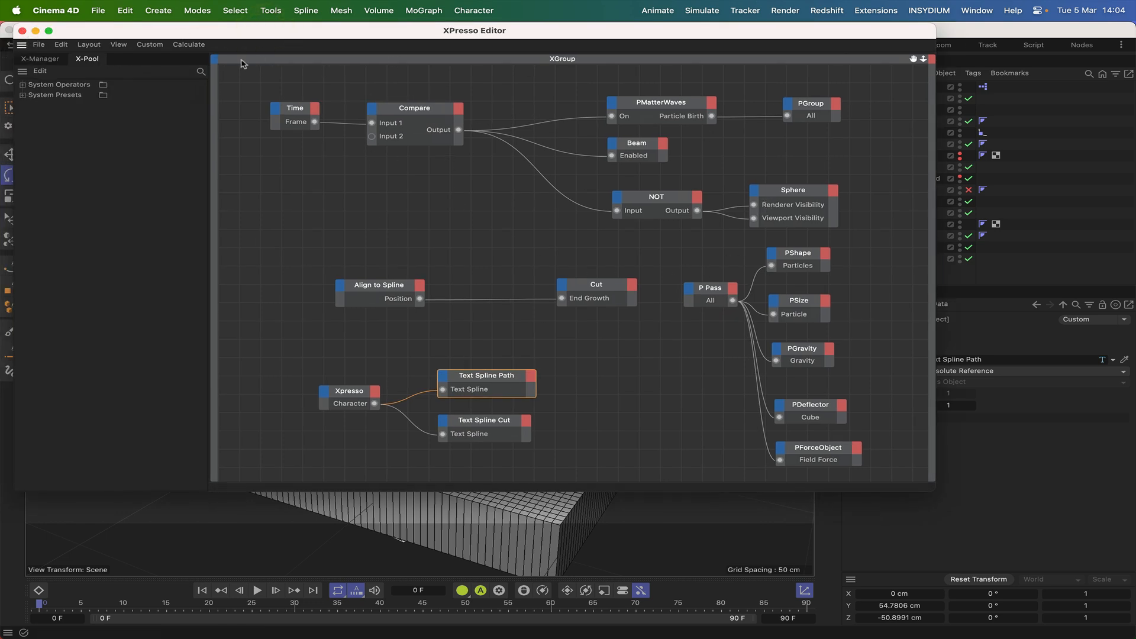
{"action": "left_click", "coordinate": [23, 31]}
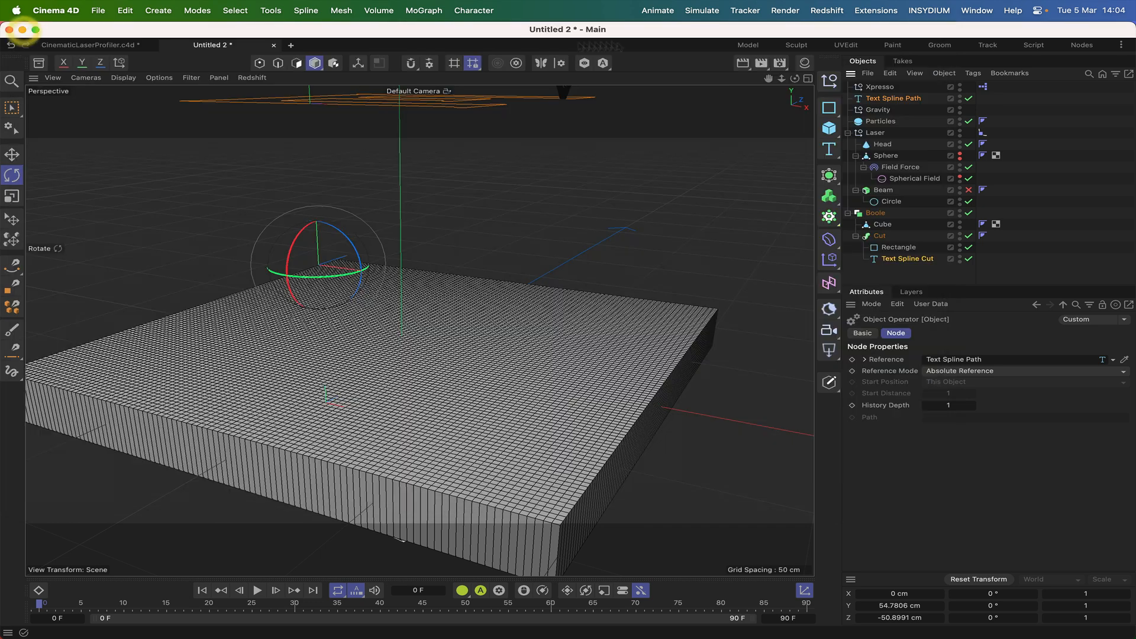
Step: Set the Xpresso null's Character value to X and inspect the path outline above the cube from a higher angle
{"action": "left_click", "coordinate": [892, 90]}
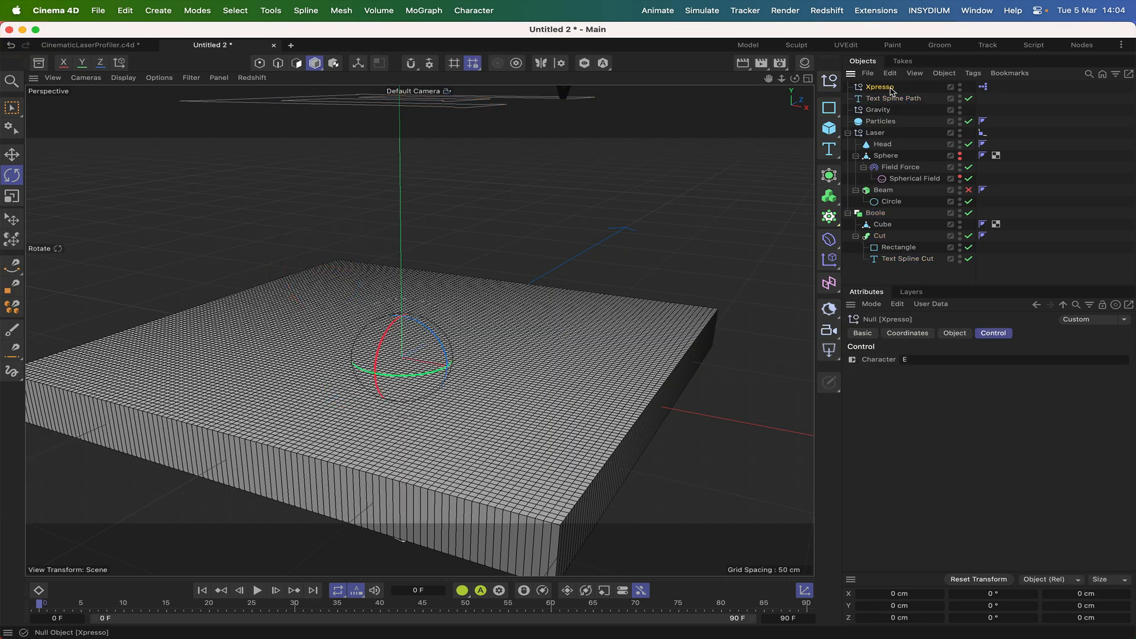
{"action": "left_click", "coordinate": [859, 363]}
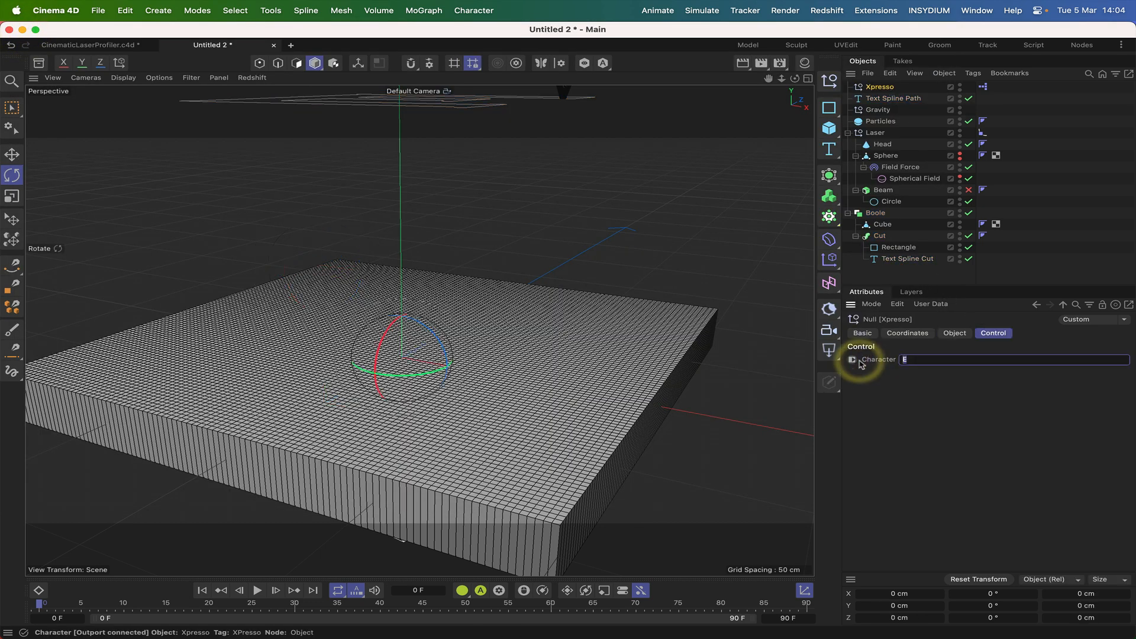
{"action": "type", "text": "X"}
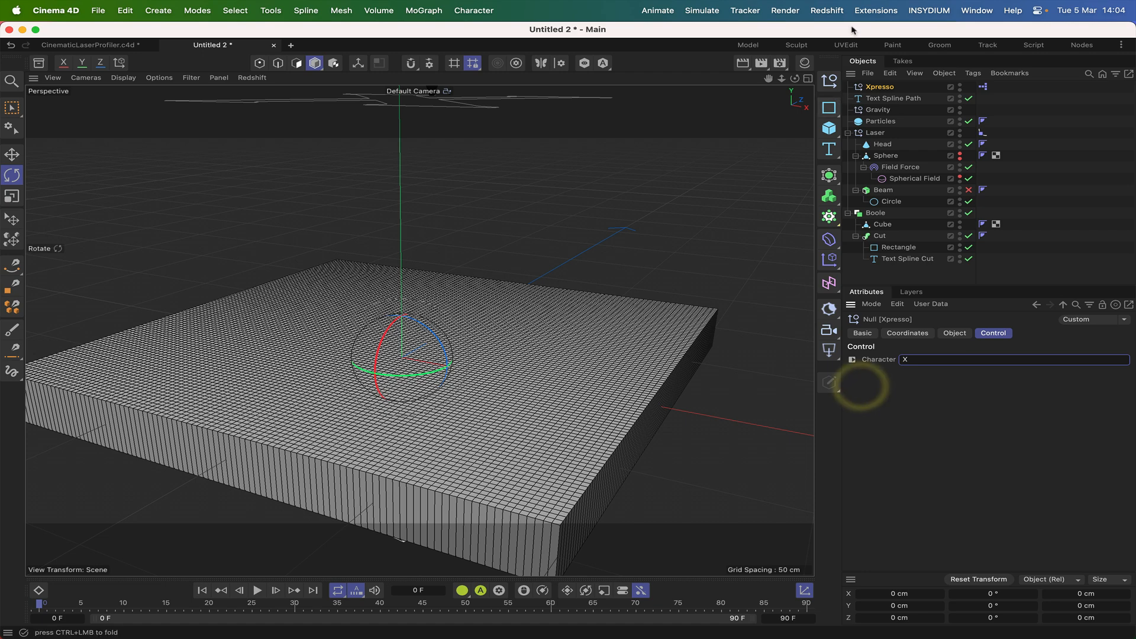
{"action": "left_click_drag", "start_coordinate": [795, 79], "coordinate": [567, 331]}
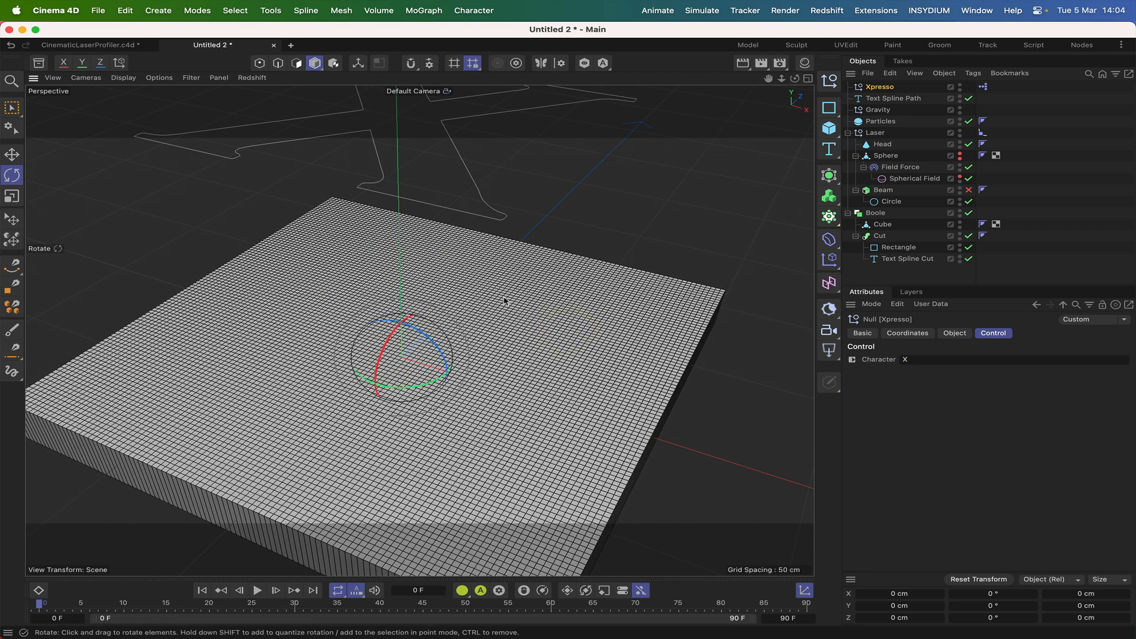
{"action": "mouse_move", "coordinate": [795, 79]}
{"action": "left_mouse_down"}
{"action": "mouse_move", "coordinate": [760, 9]}
{"action": "mouse_move", "coordinate": [786, 73]}
{"action": "left_mouse_up"}
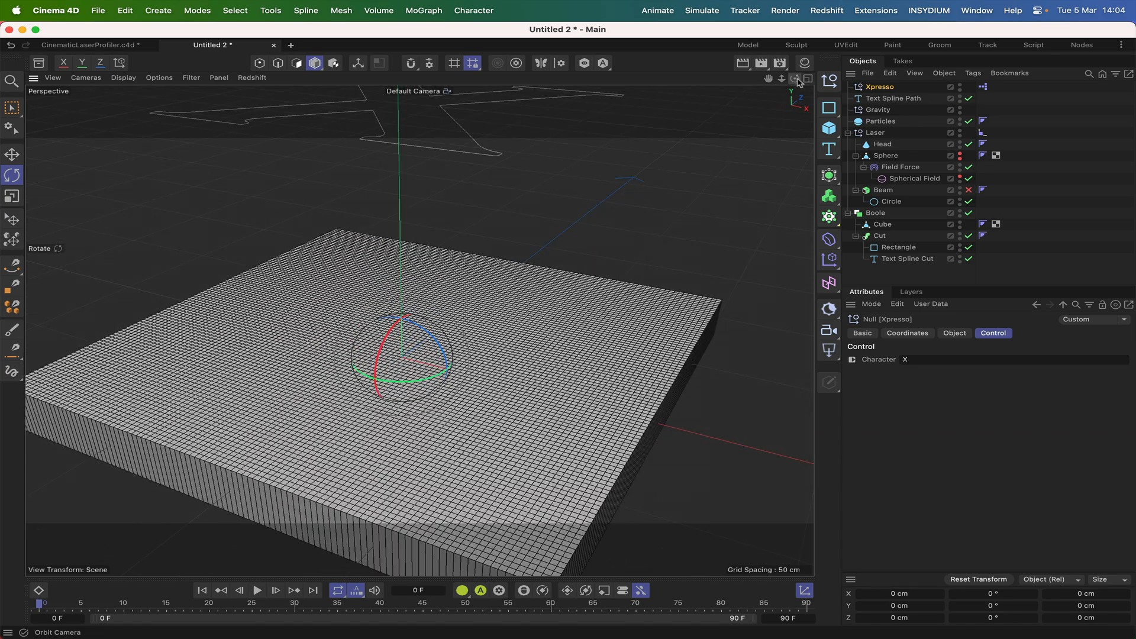
Step: Check the Text Spline Cut object's text, deselect it, and return to a low view of the cube
{"action": "left_click", "coordinate": [908, 267]}
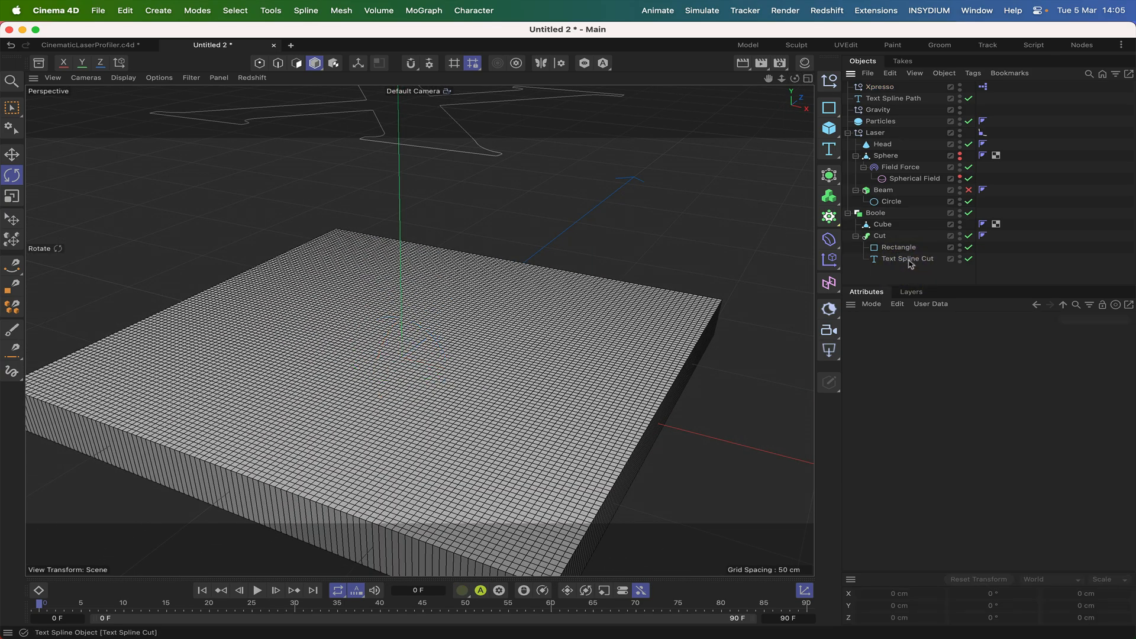
{"action": "left_click", "coordinate": [910, 261]}
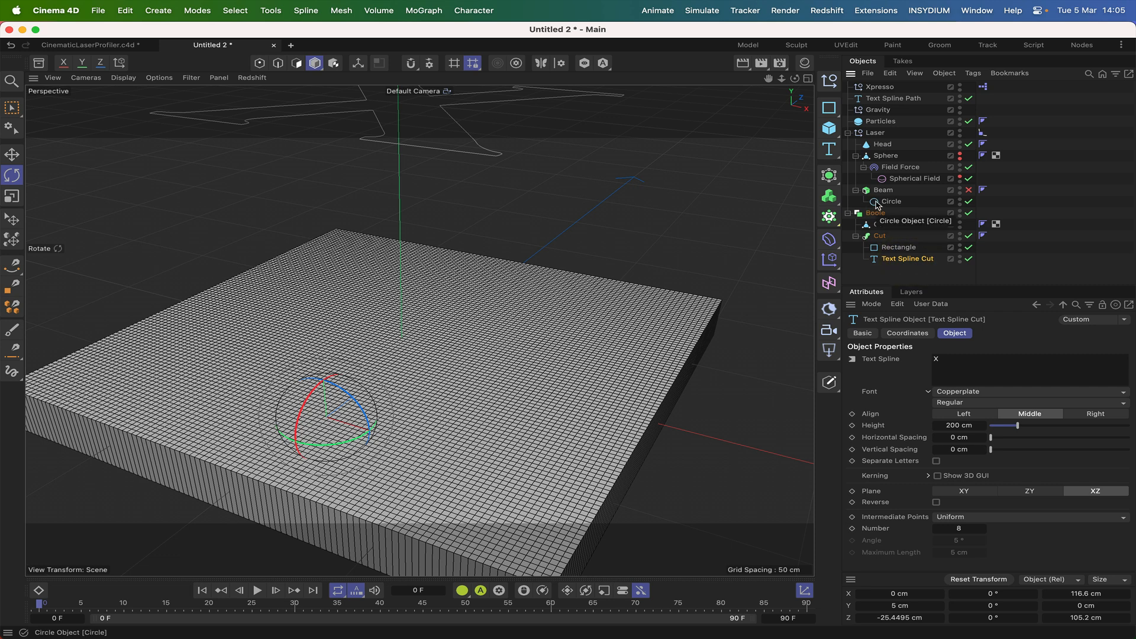
{"action": "left_click", "coordinate": [920, 150]}
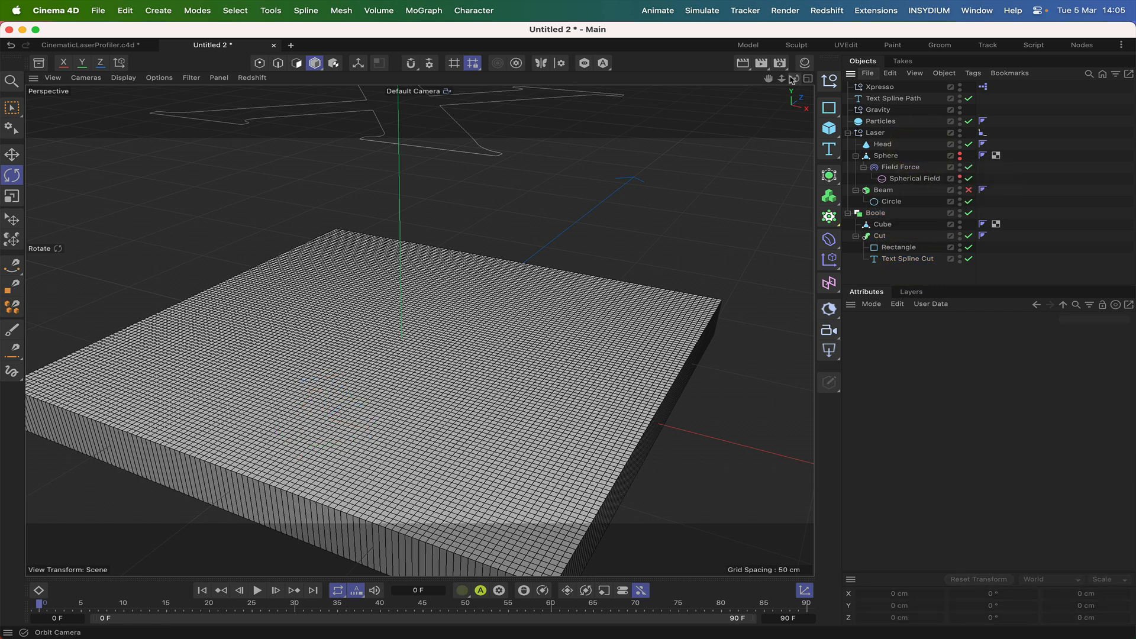
{"action": "left_click_drag", "start_coordinate": [793, 79], "coordinate": [767, 85]}
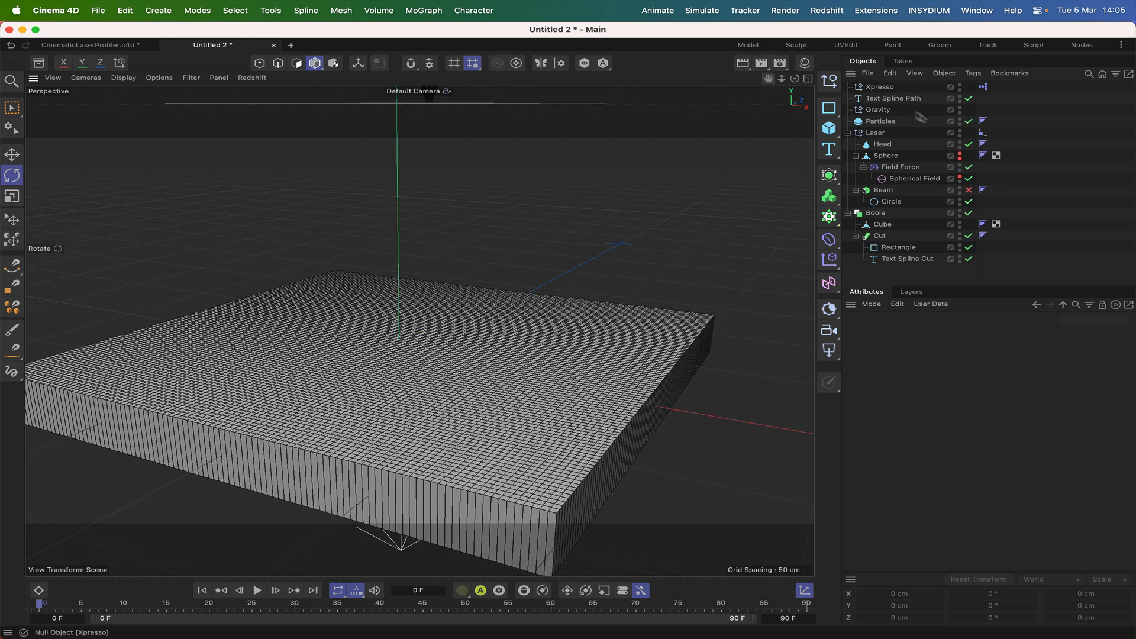
Step: Keyframe the Position of the Laser null's Align to Spline tag at 0 % on frame 0
{"action": "left_click", "coordinate": [875, 134]}
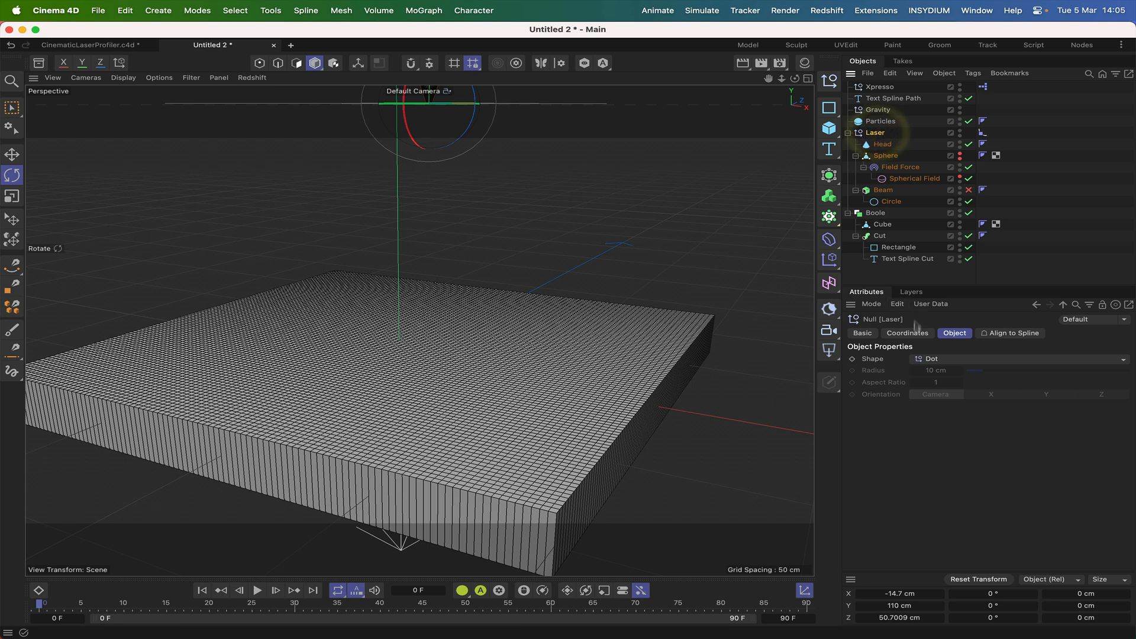
{"action": "left_click", "coordinate": [915, 335]}
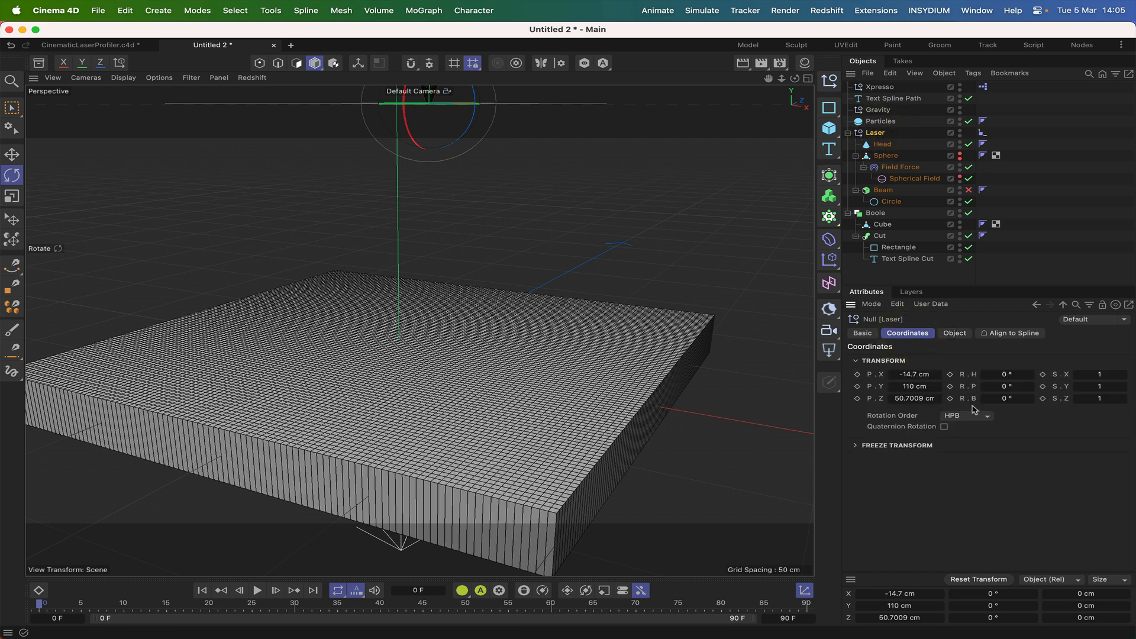
{"action": "left_click", "coordinate": [983, 133]}
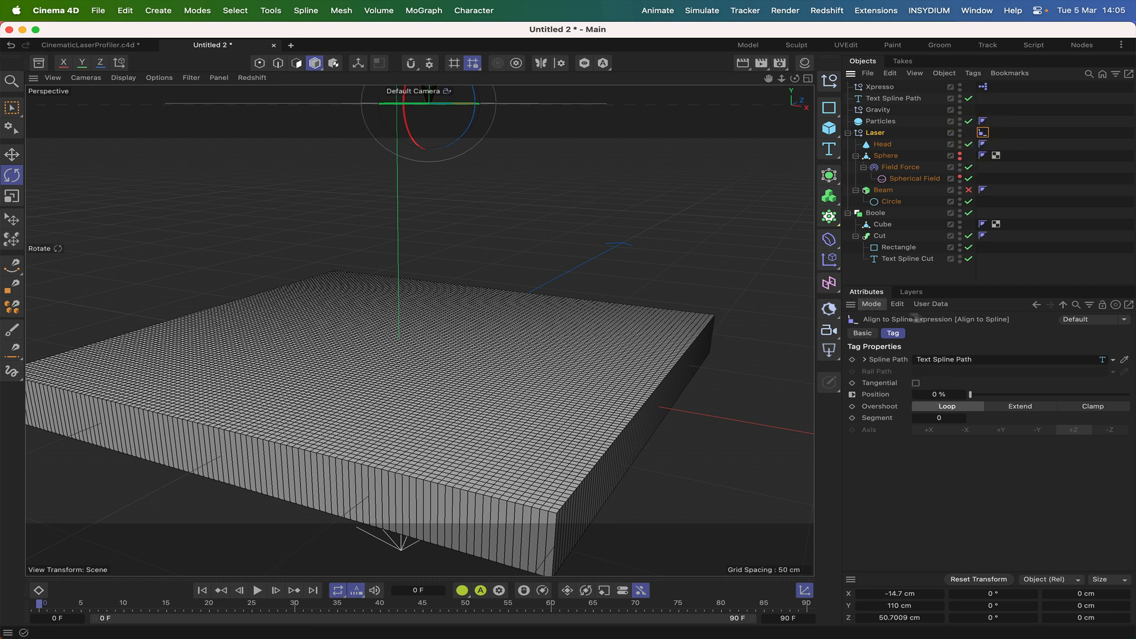
{"action": "left_click", "coordinate": [852, 394]}
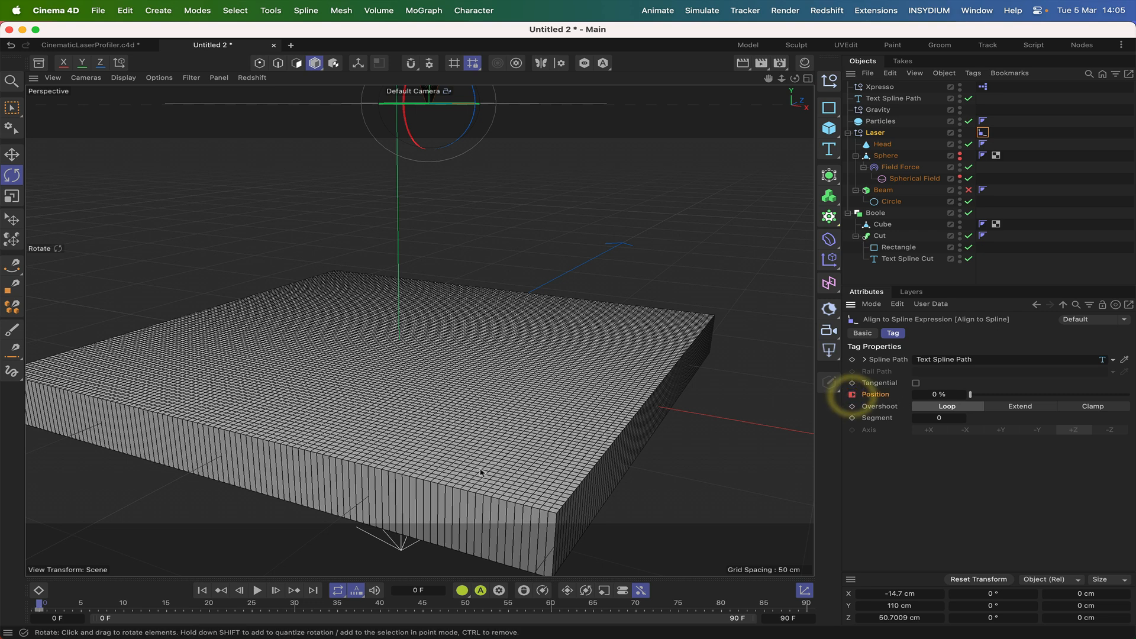
Step: Extend the project's timeline to 2000 frames
{"action": "double_click", "coordinate": [794, 618]}
{"action": "type", "text": "2000"}
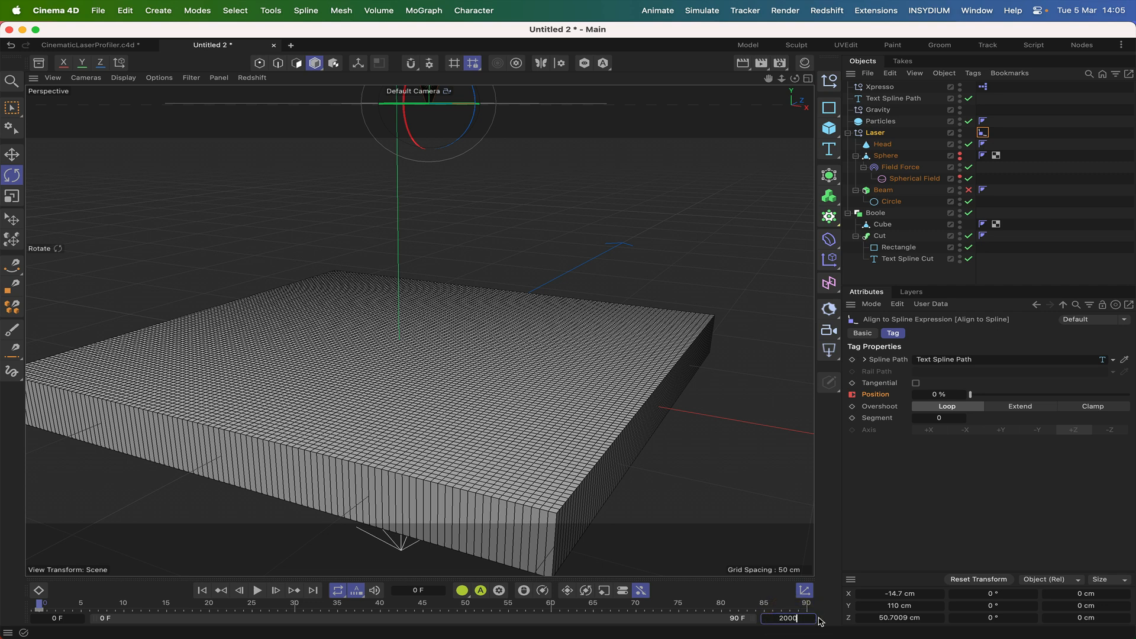
{"action": "key", "text": "Return"}
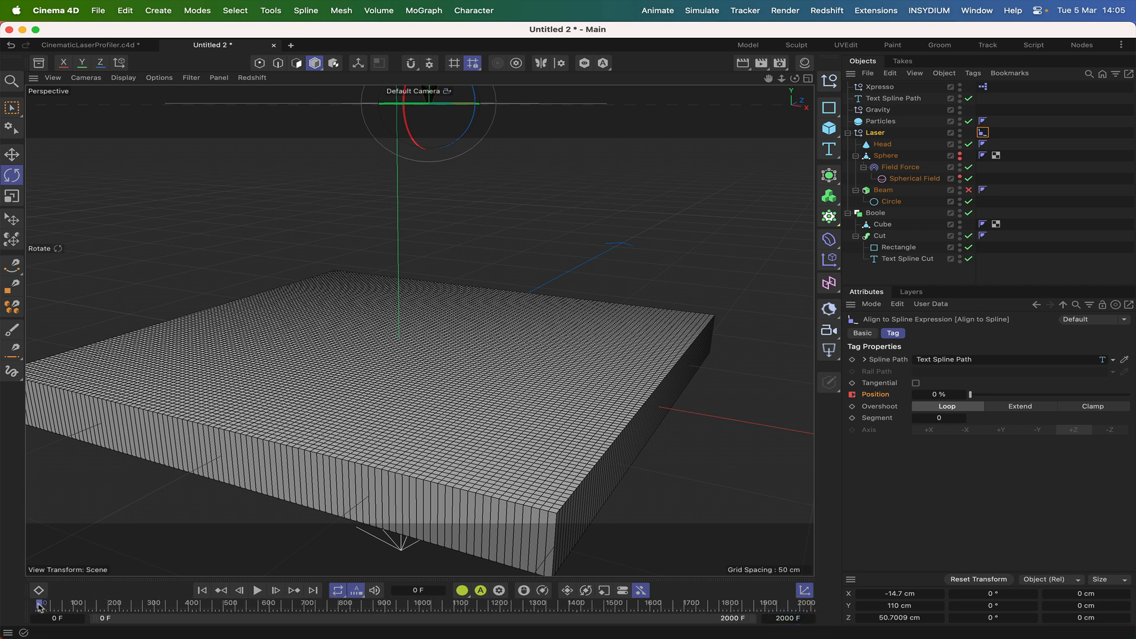
Step: Keyframe the Position of the Laser null's Align to Spline tag at 100 % on the last frame, 2000
{"action": "left_click", "coordinate": [313, 593]}
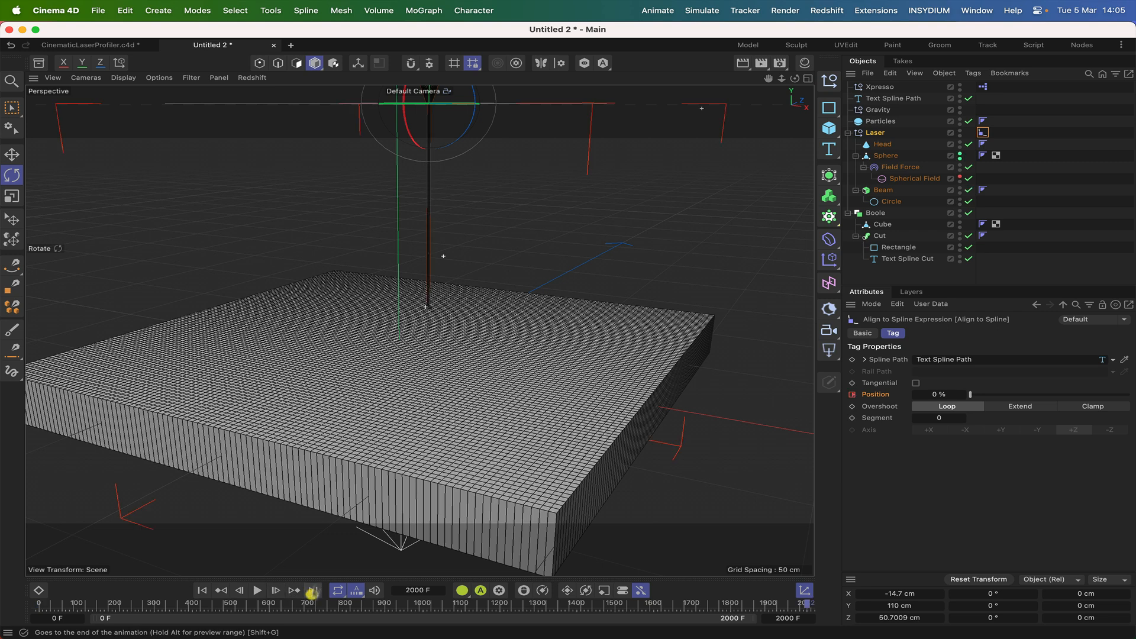
{"action": "double_click", "coordinate": [943, 395]}
{"action": "type", "text": "10"}
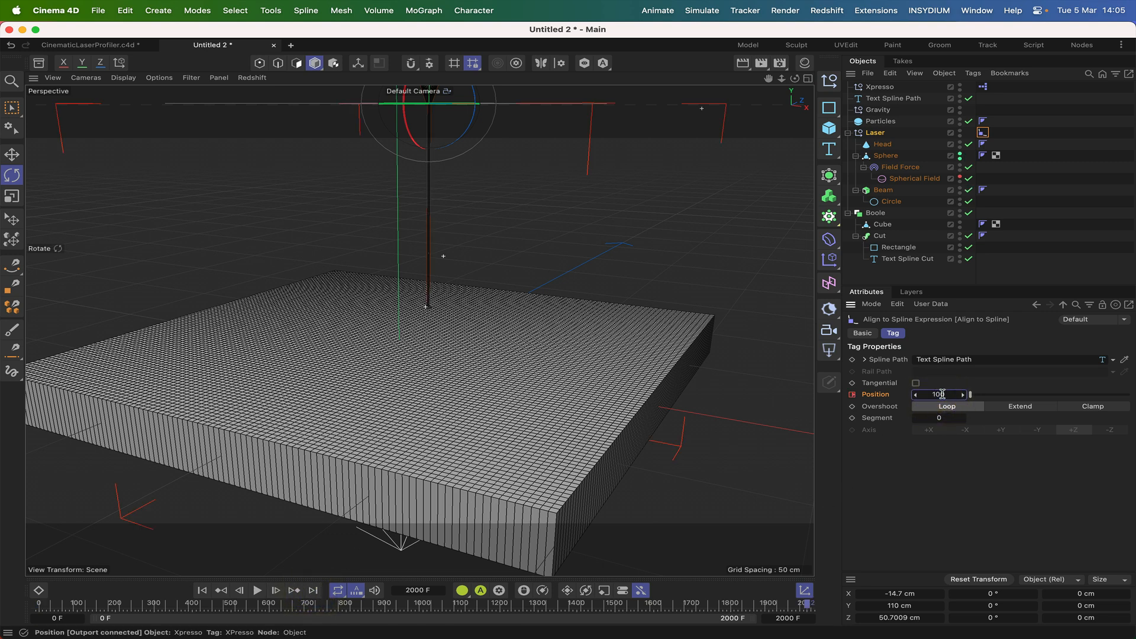
{"action": "type", "text": "0"}
{"action": "key", "text": "Return"}
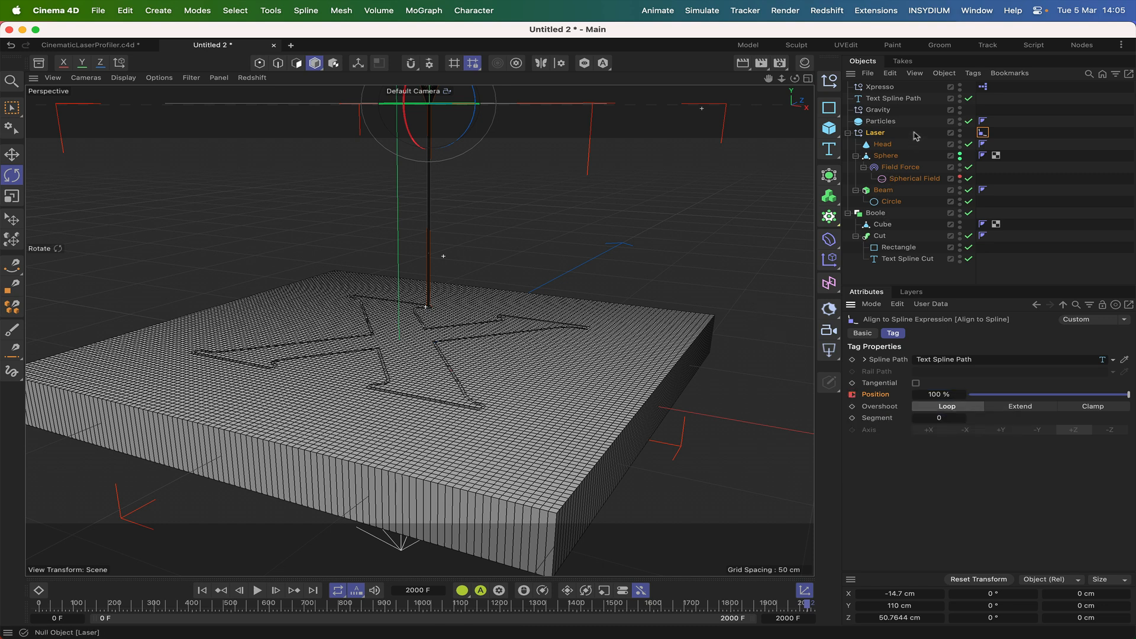
Step: Set the Xpresso null's Character value to E
{"action": "left_click", "coordinate": [877, 86]}
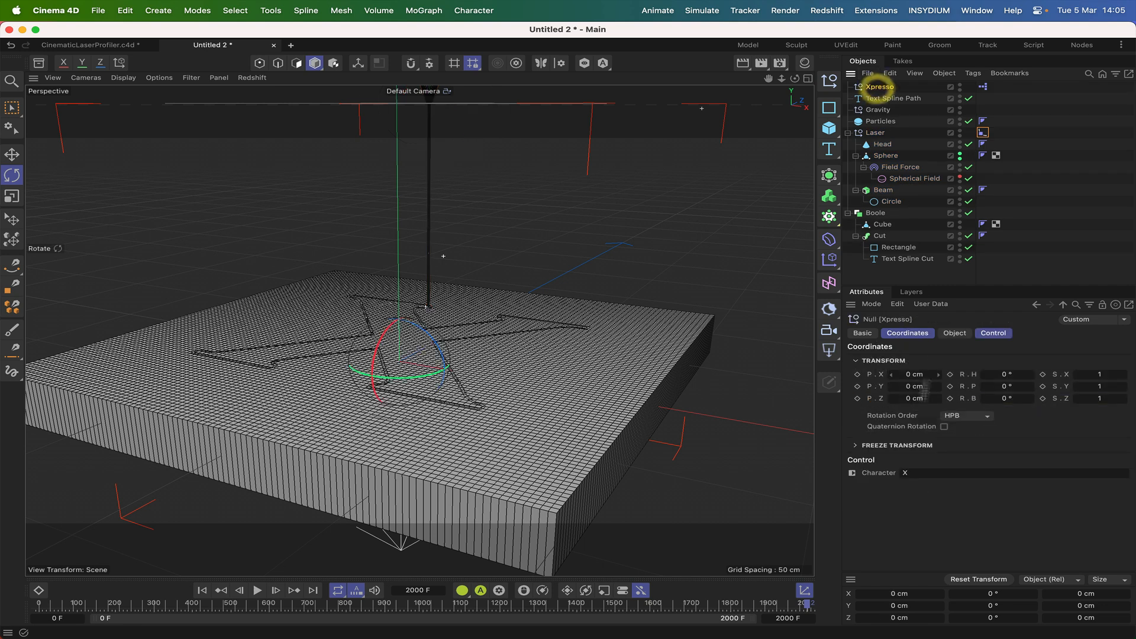
{"action": "left_click_drag", "start_coordinate": [918, 473], "coordinate": [881, 471]}
{"action": "type", "text": "E"}
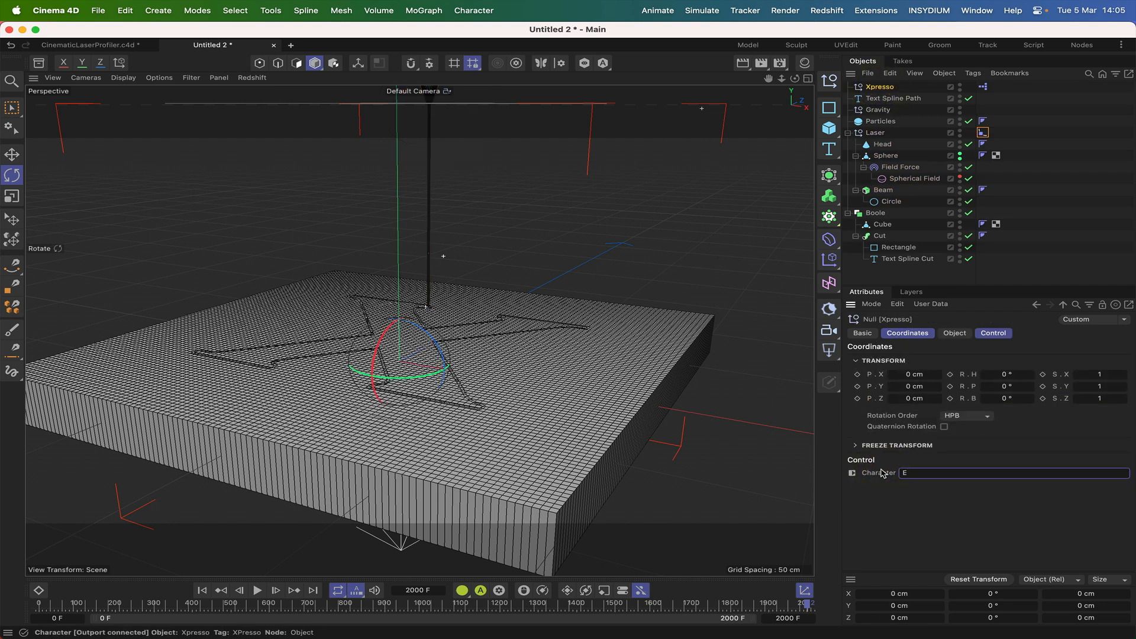
{"action": "key", "text": "Return"}
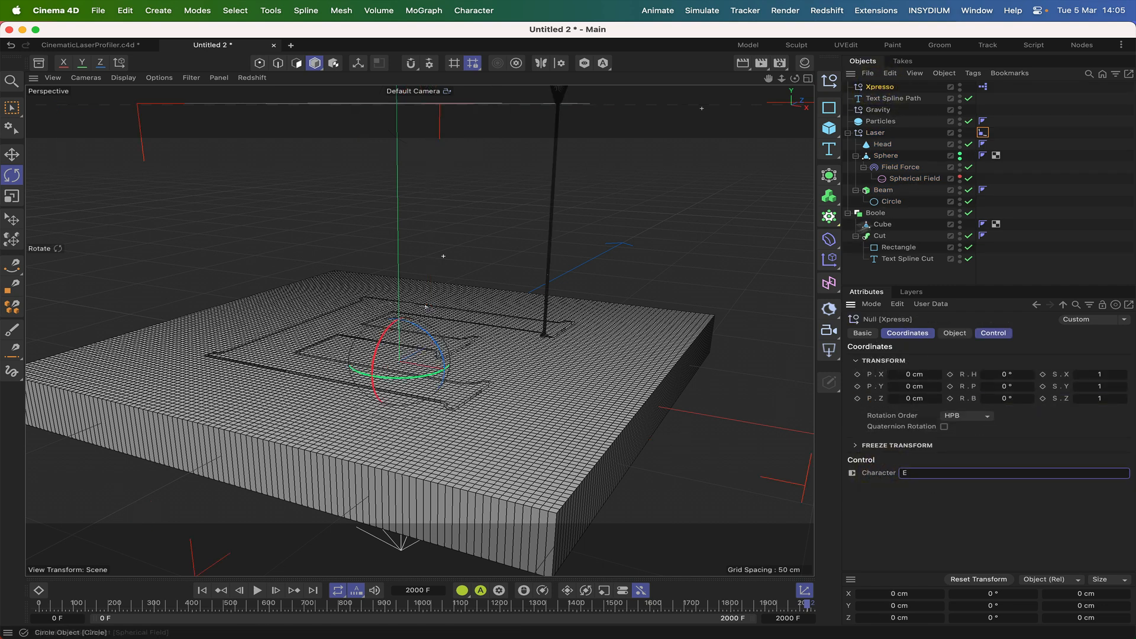
Step: Play the animation from frame 0 to check the laser's movement along the letter path, and rewind to the start
{"action": "left_click", "coordinate": [202, 591]}
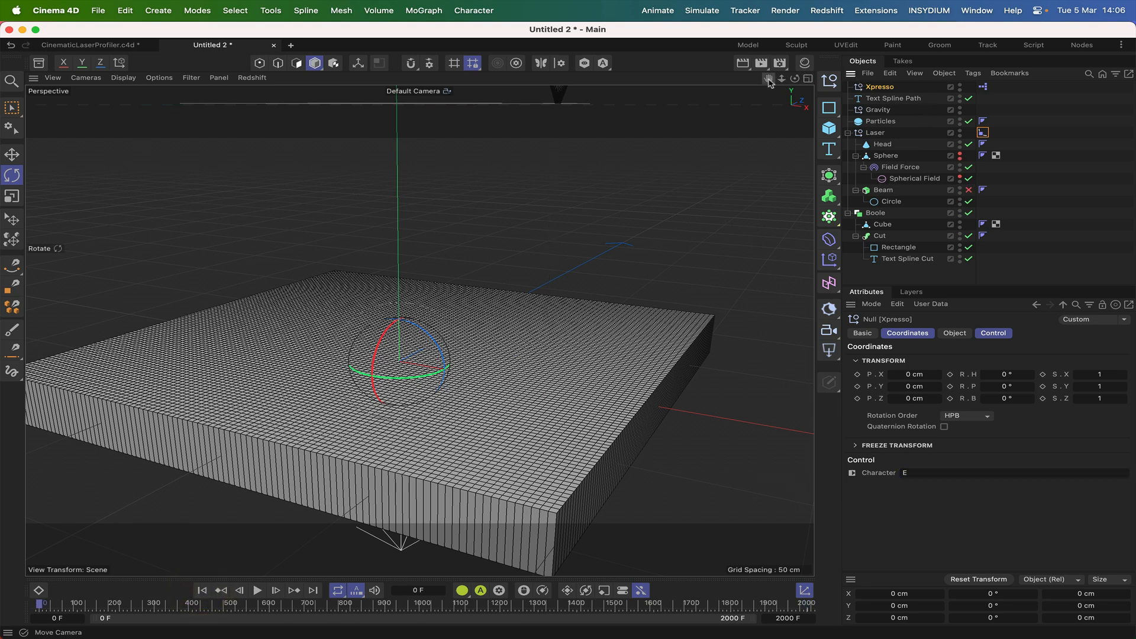
{"action": "right_click_drag", "start_coordinate": [769, 82], "coordinate": [752, 85]}
{"action": "left_click_drag", "start_coordinate": [769, 81], "coordinate": [770, 92]}
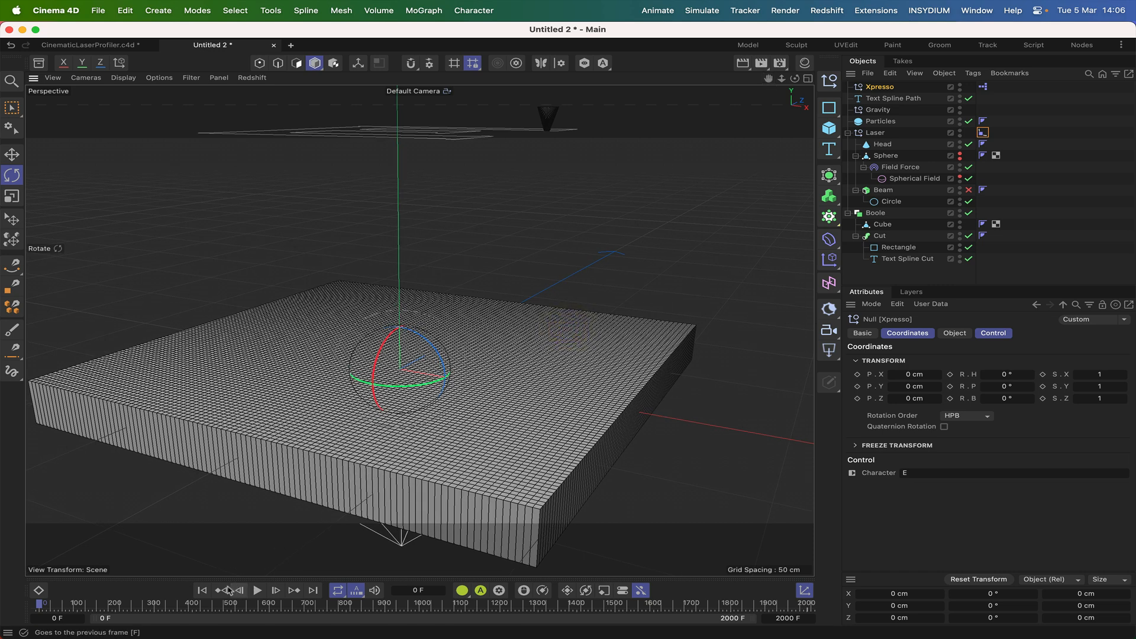
{"action": "left_click", "coordinate": [257, 591]}
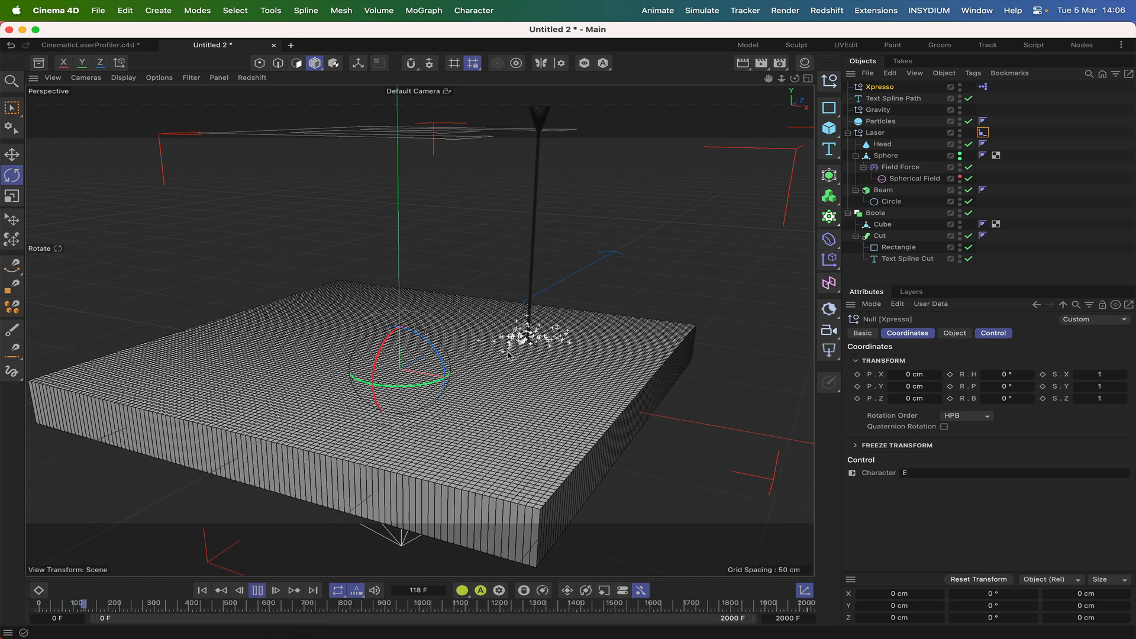
{"action": "left_click", "coordinate": [258, 591]}
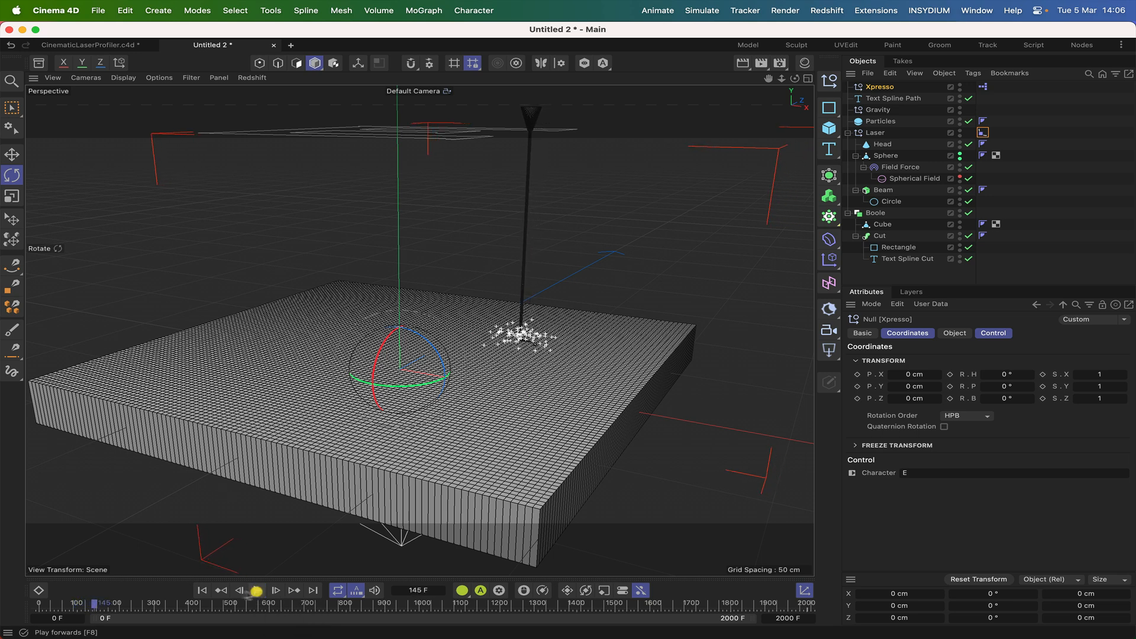
{"action": "left_click", "coordinate": [202, 591]}
Step: Make the first Align to Spline position key linear in the F-Curve timeline and close the timeline
{"action": "left_click", "coordinate": [977, 11]}
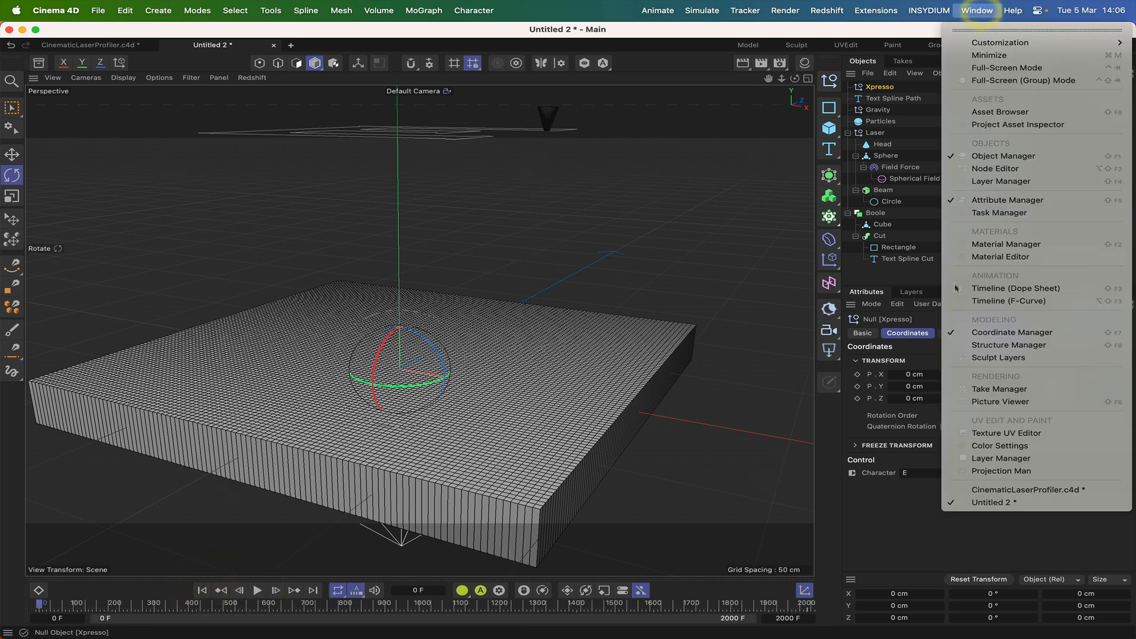
{"action": "left_click", "coordinate": [961, 301]}
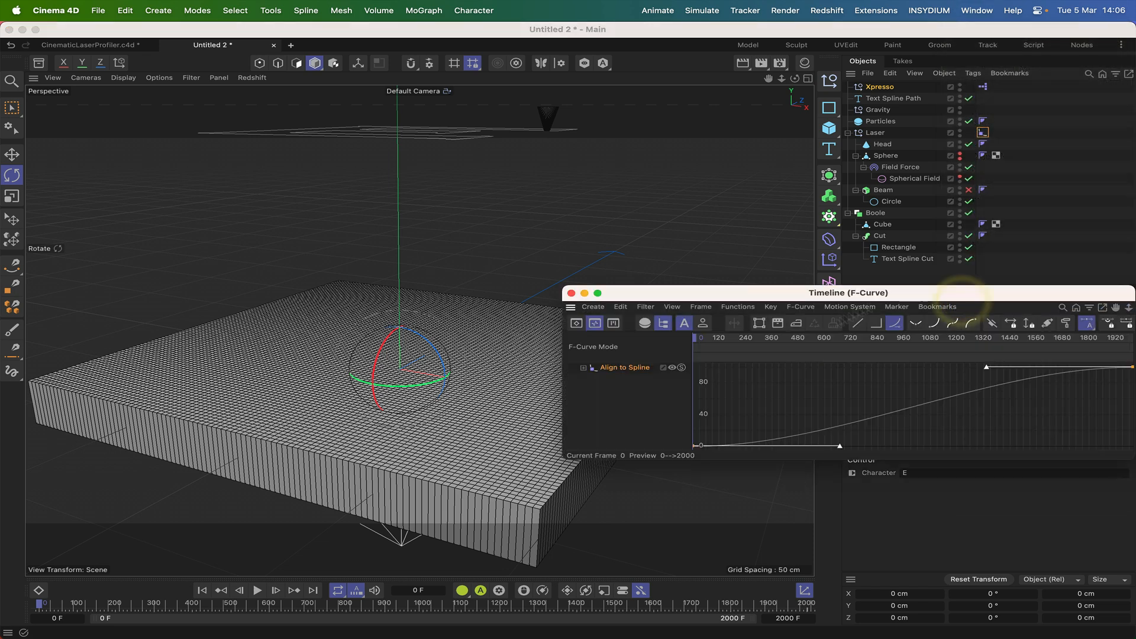
{"action": "left_click", "coordinate": [695, 447]}
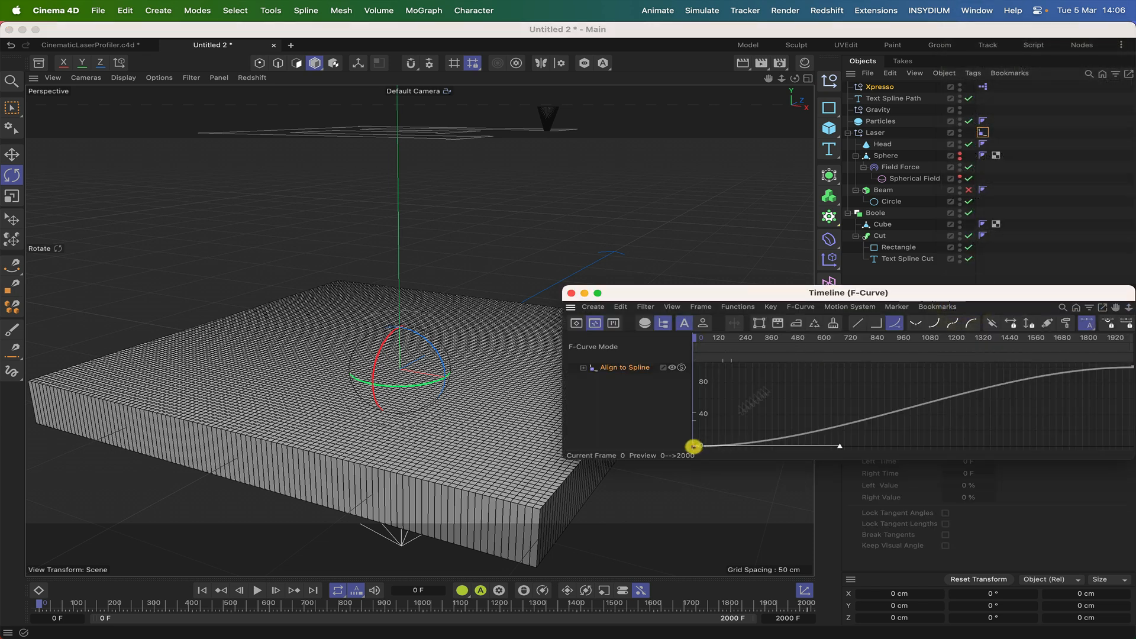
{"action": "left_click", "coordinate": [858, 324]}
{"action": "left_click", "coordinate": [571, 293]}
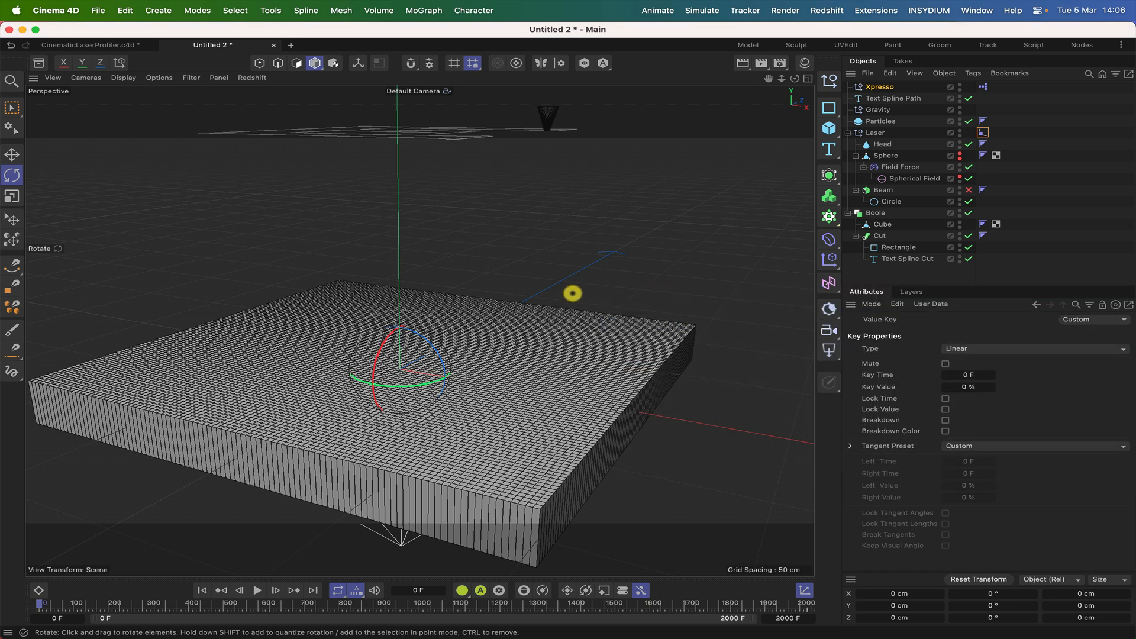
Step: Play back the linear laser motion to check its speed and cut, and return to frame 0
{"action": "left_click", "coordinate": [201, 590]}
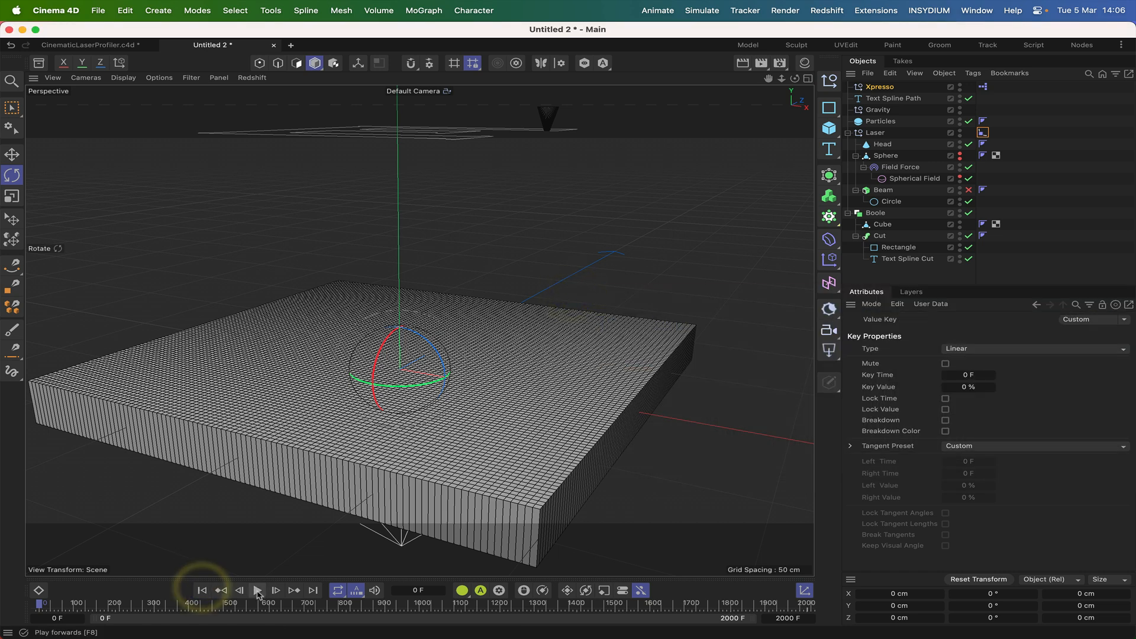
{"action": "left_click", "coordinate": [259, 591]}
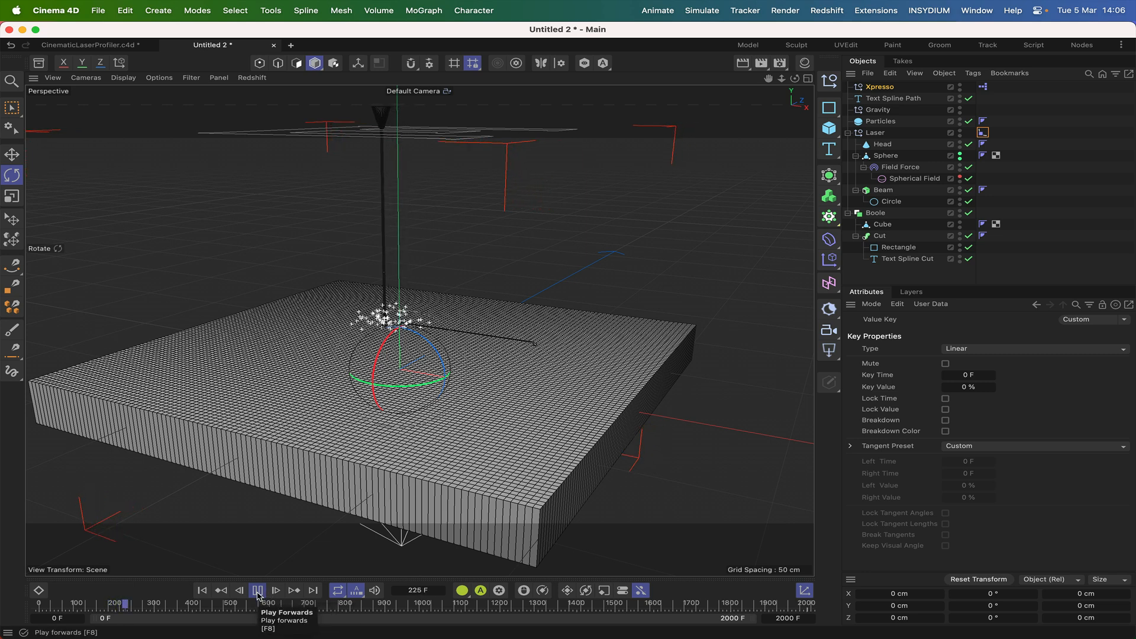
{"action": "left_click", "coordinate": [258, 591]}
{"action": "left_click", "coordinate": [199, 590]}
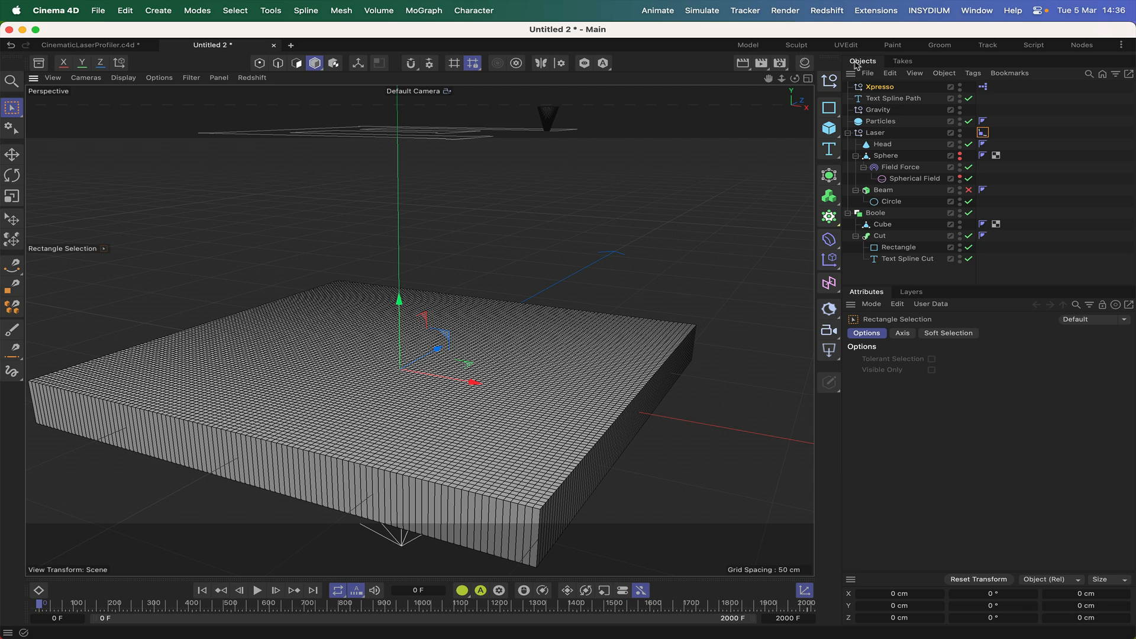
Step: Add a Thinking Particles TP Geometry object and place it between Gravity and Particles in the object hierarchy
{"action": "left_click", "coordinate": [701, 11]}
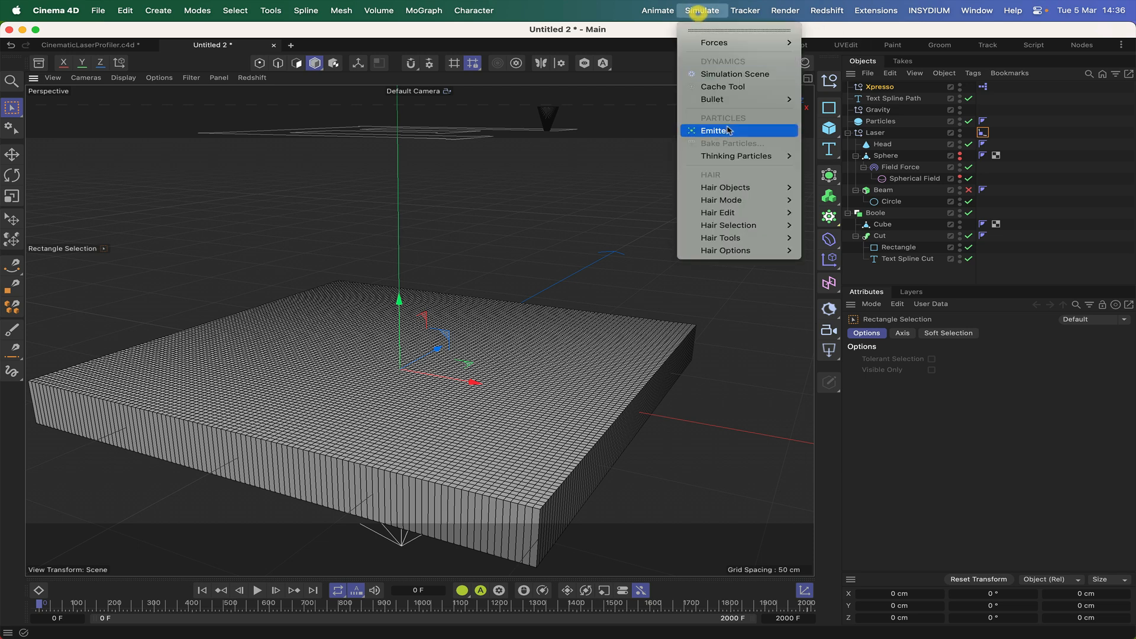
{"action": "mouse_move", "coordinate": [736, 156]}
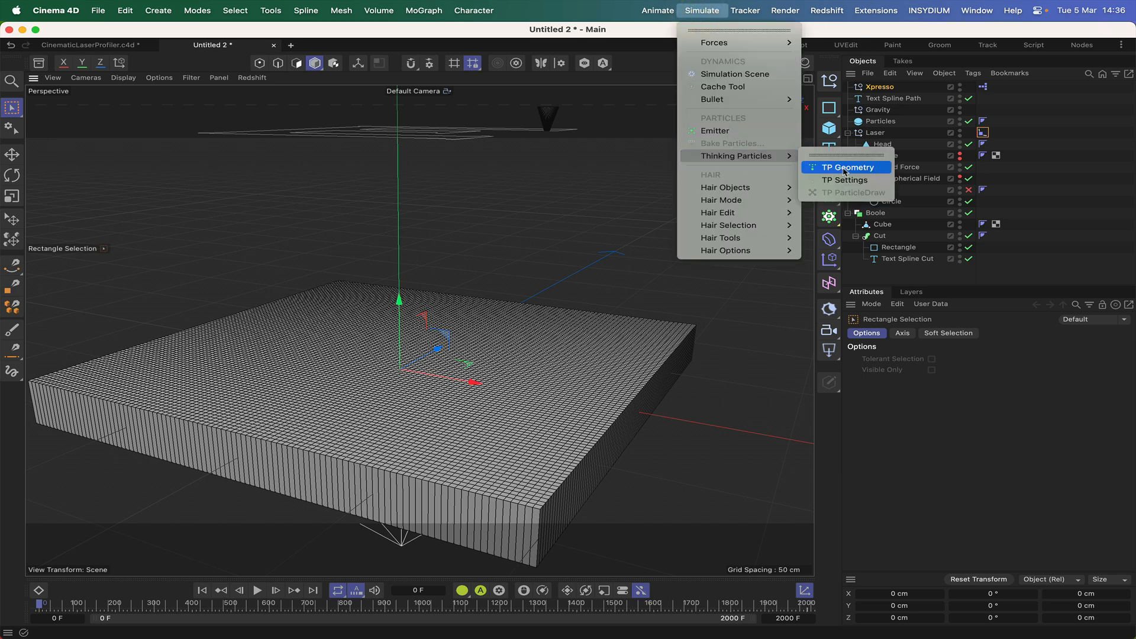
{"action": "left_click", "coordinate": [844, 169]}
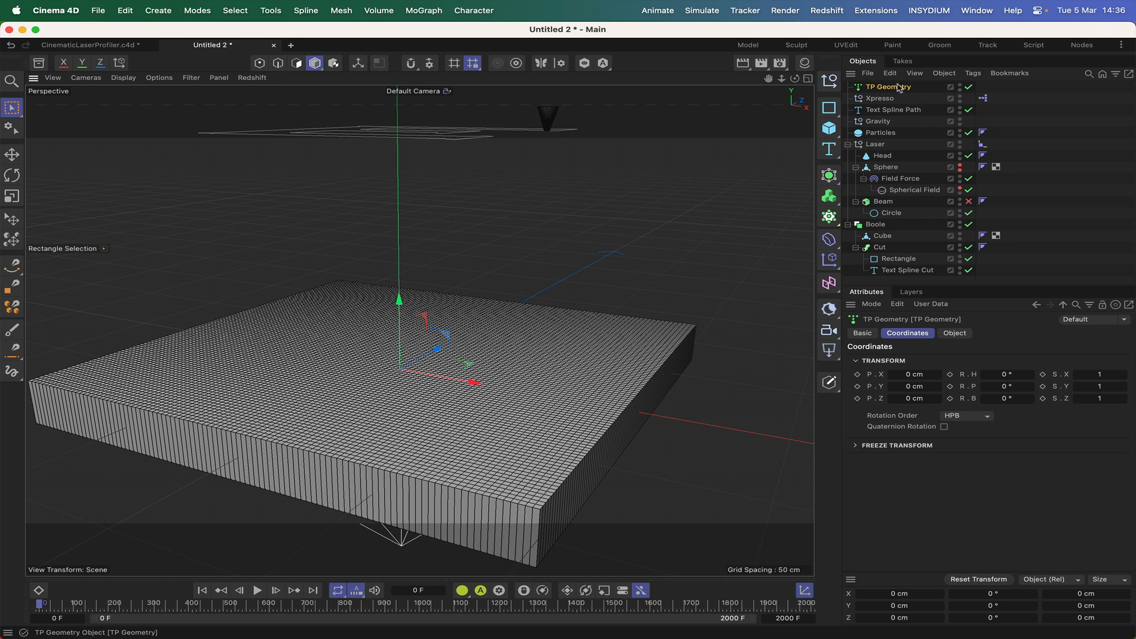
{"action": "left_click_drag", "start_coordinate": [899, 108], "coordinate": [895, 123]}
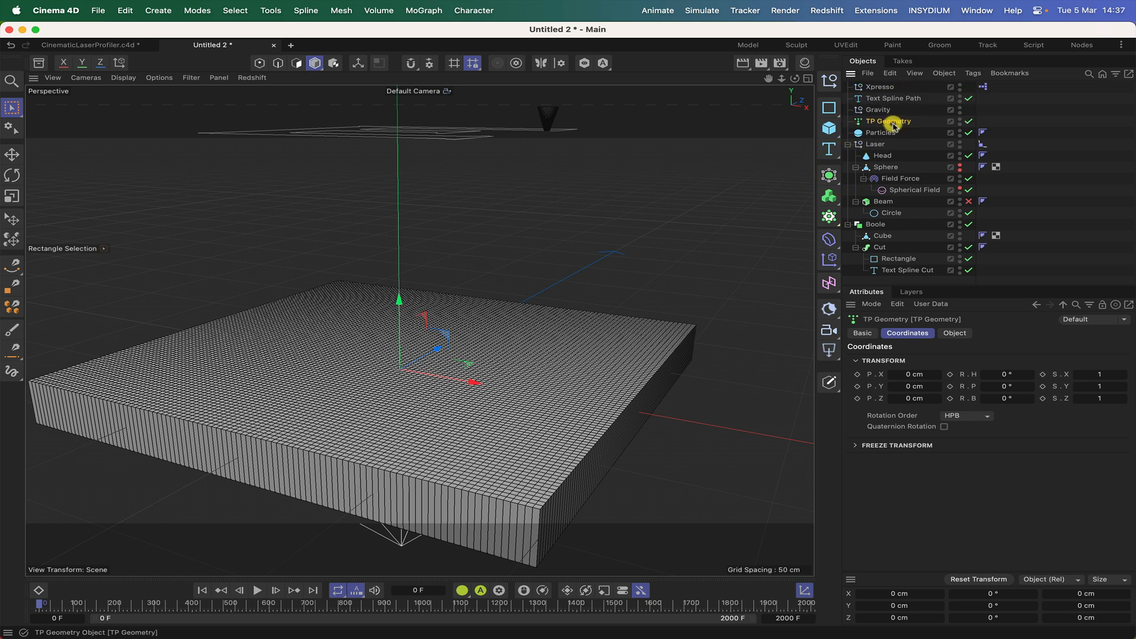
Step: Assign the All group from the Thinking Particles settings as the TP Geometry's Particle Group, and close the settings
{"action": "left_click", "coordinate": [950, 335]}
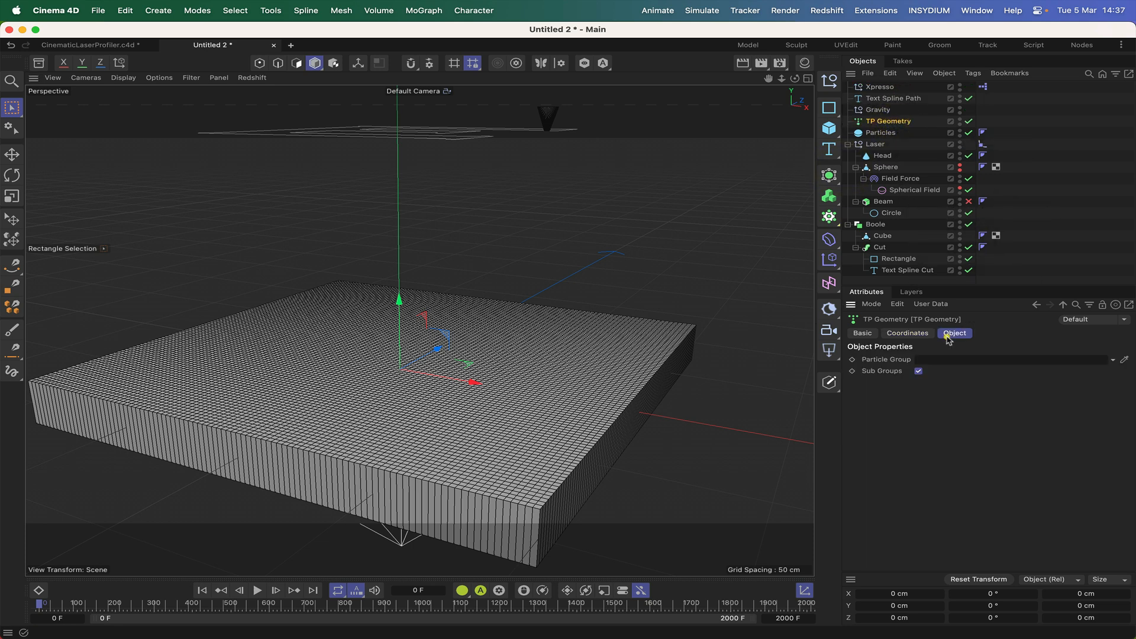
{"action": "left_click", "coordinate": [696, 13]}
{"action": "mouse_move", "coordinate": [764, 155]}
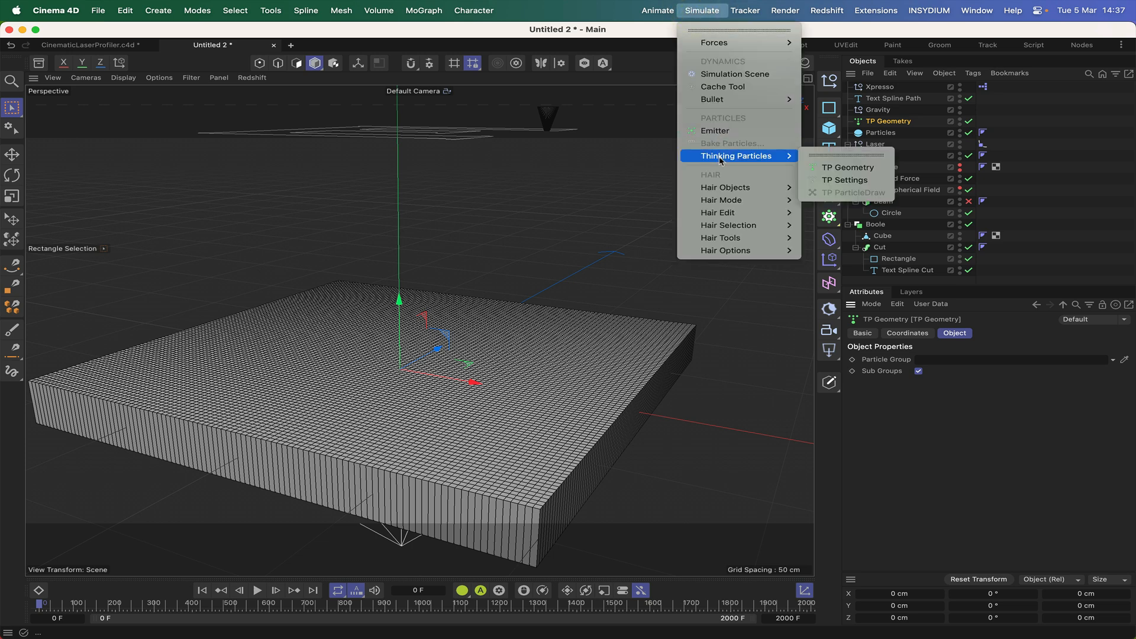
{"action": "left_click", "coordinate": [846, 180]}
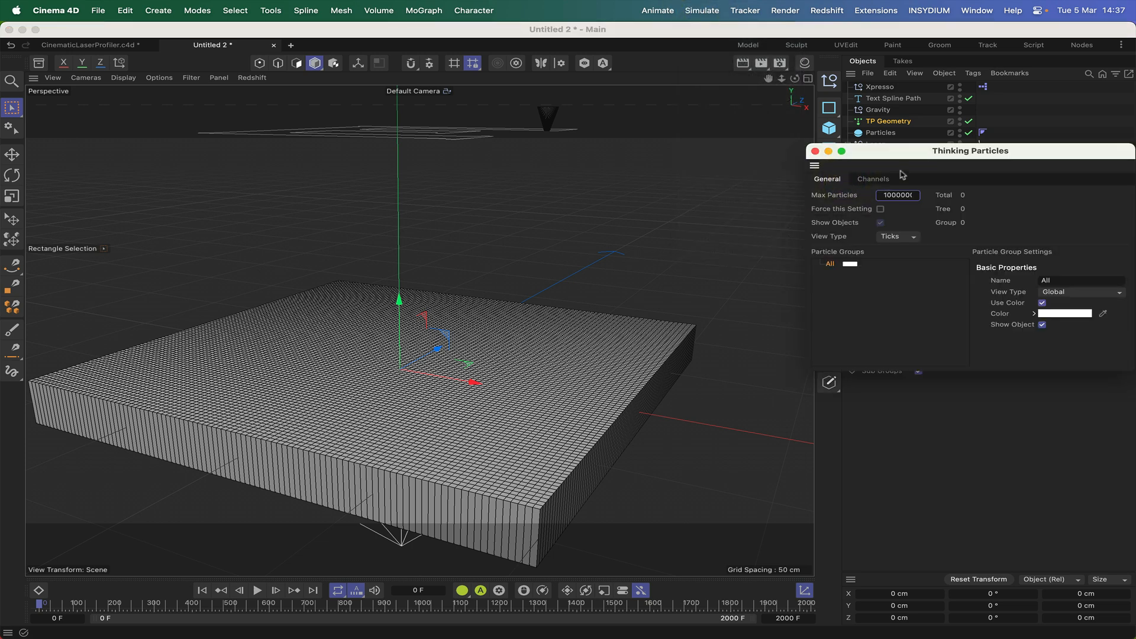
{"action": "left_click_drag", "start_coordinate": [911, 155], "coordinate": [909, 84]}
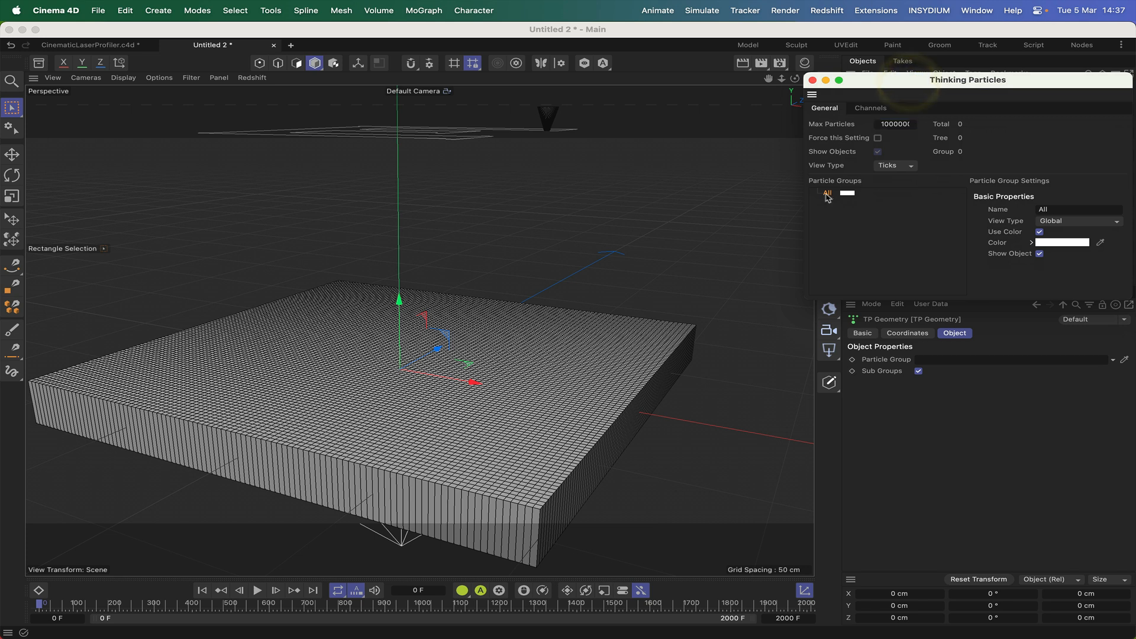
{"action": "left_click", "coordinate": [960, 362]}
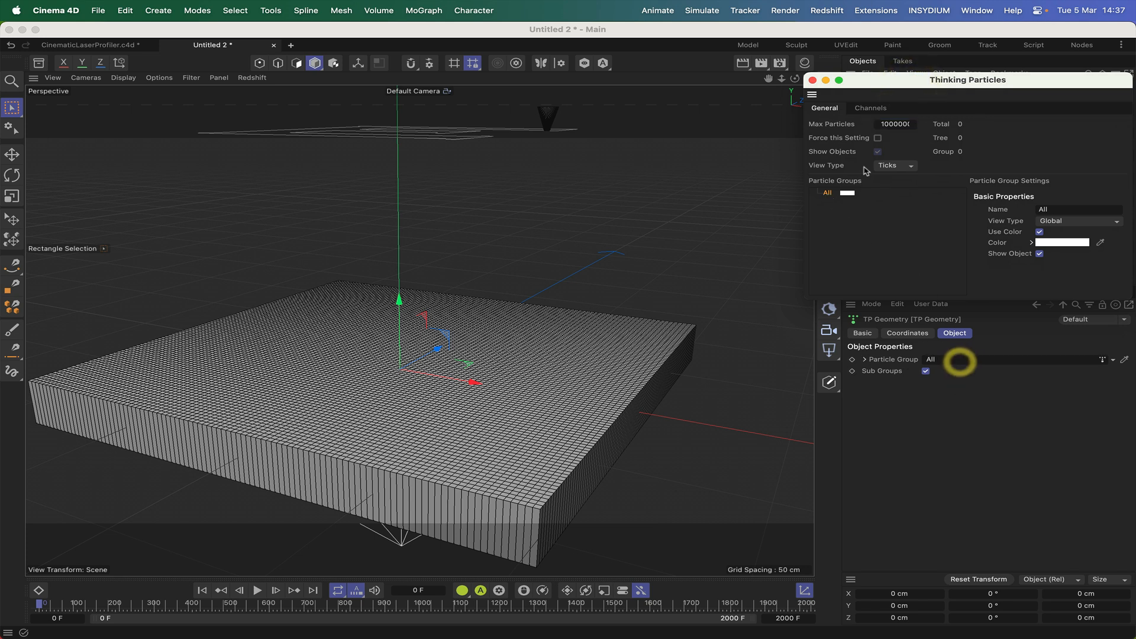
{"action": "left_click", "coordinate": [813, 80]}
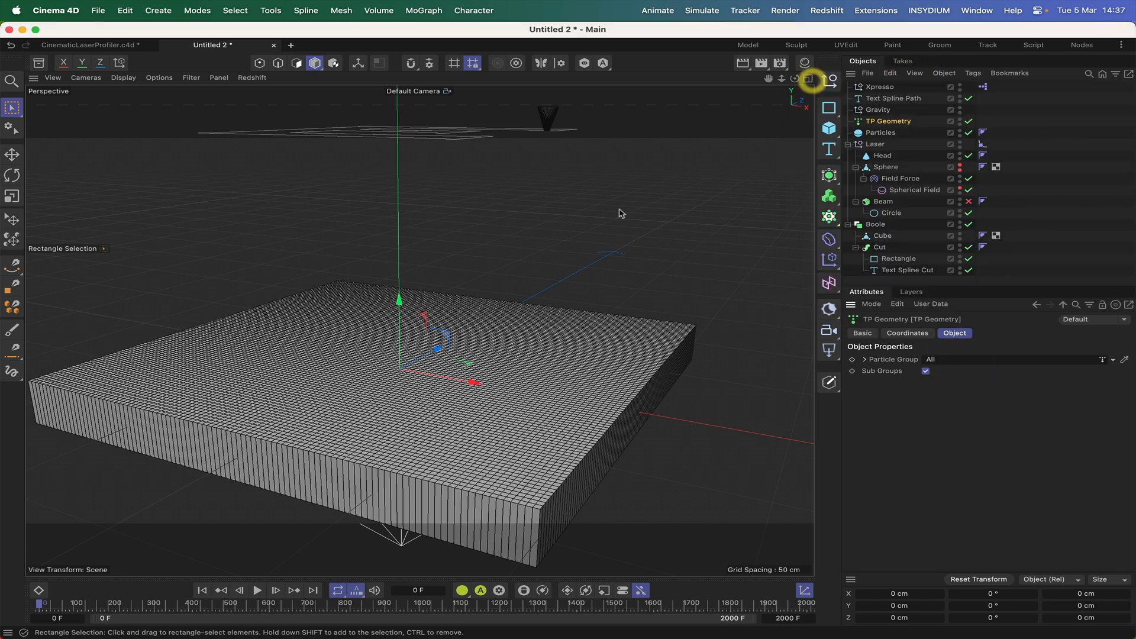
Step: Play to frame 21 and examine the particle geometry around the beam's impact point up close, returning to the whole plate
{"action": "left_click", "coordinate": [258, 590]}
{"action": "left_click", "coordinate": [258, 591]}
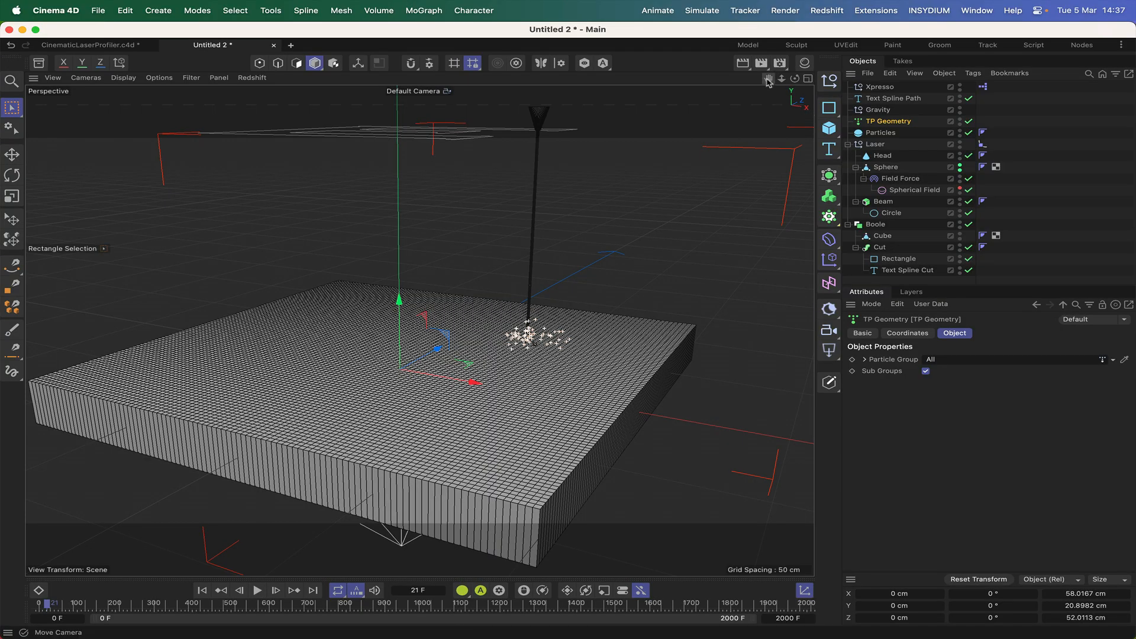
{"action": "left_click_drag", "start_coordinate": [768, 78], "coordinate": [767, 81]}
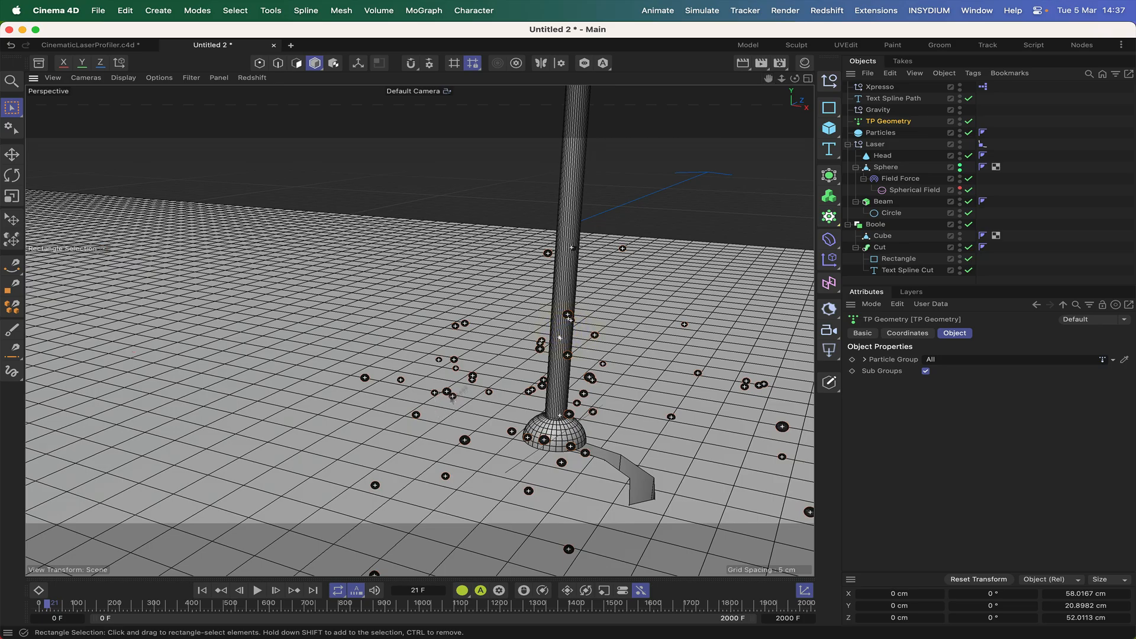
{"action": "left_click_drag", "start_coordinate": [769, 79], "coordinate": [769, 79]}
{"action": "right_click_drag", "start_coordinate": [568, 330], "coordinate": [509, 329]}
{"action": "left_click_drag", "start_coordinate": [482, 330], "coordinate": [574, 329]}
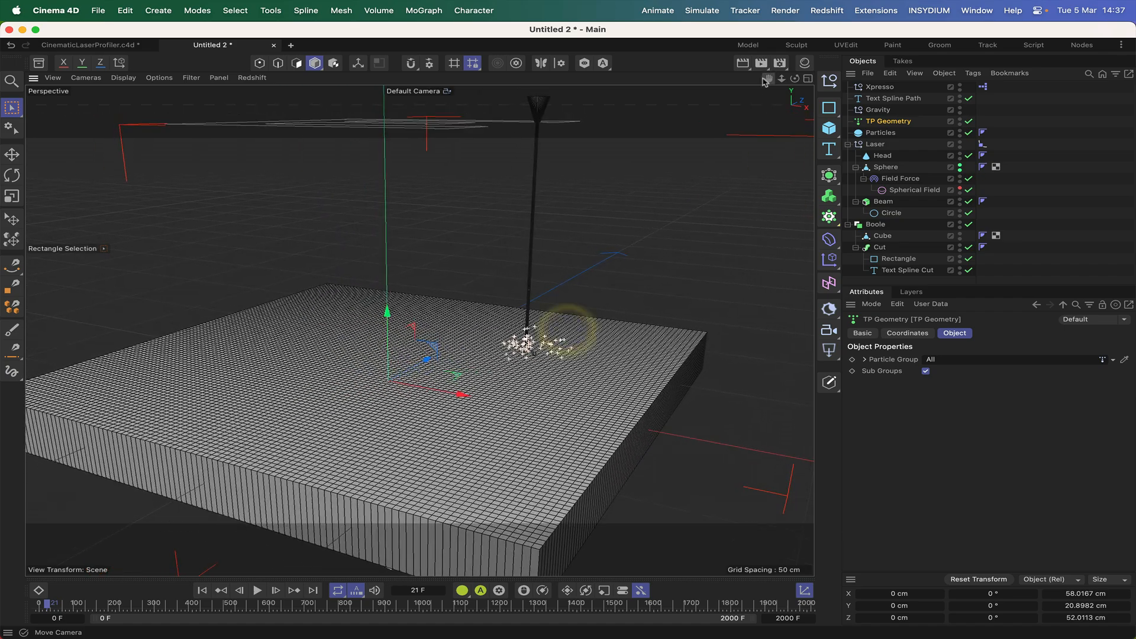
{"action": "right_click_drag", "start_coordinate": [574, 329], "coordinate": [580, 329]}
{"action": "mouse_move", "coordinate": [769, 79]}
{"action": "left_mouse_down"}
{"action": "mouse_move", "coordinate": [817, 79]}
{"action": "mouse_move", "coordinate": [769, 78]}
{"action": "mouse_move", "coordinate": [780, 79]}
{"action": "left_mouse_up"}
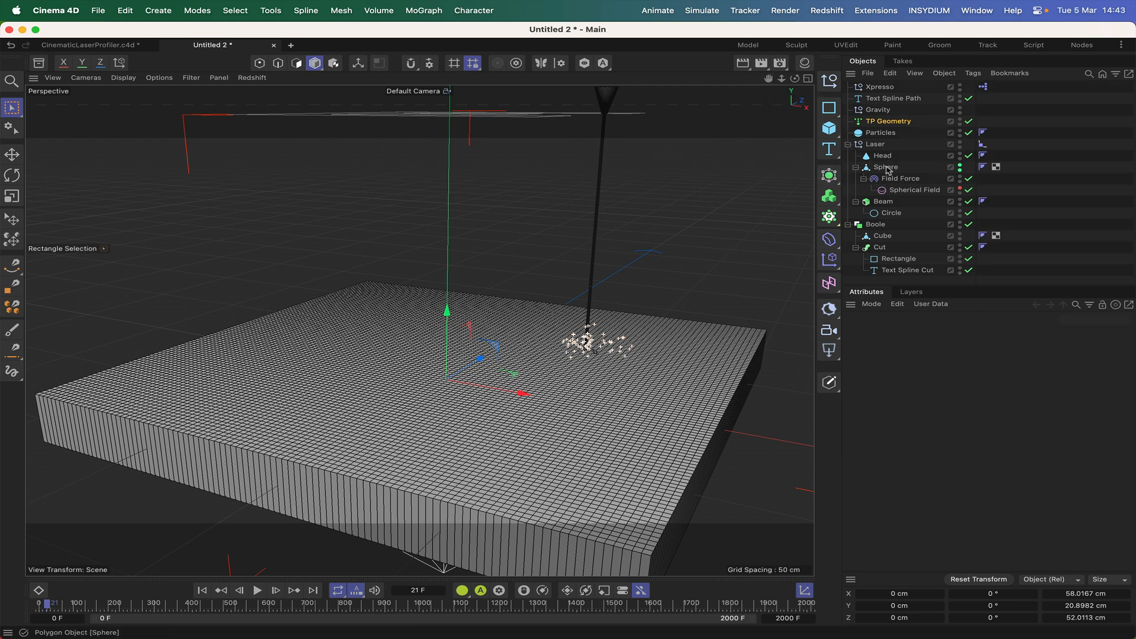
Step: Add a Pyro Emitter simulation tag to the Sphere inside the Laser group
{"action": "left_click", "coordinate": [886, 167]}
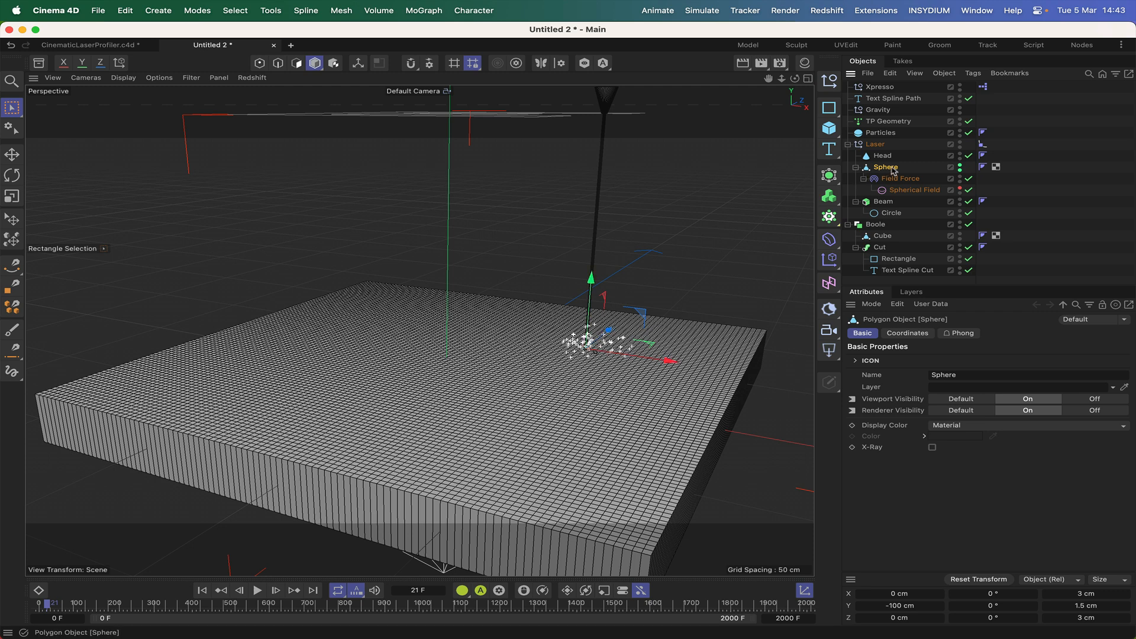
{"action": "left_click", "coordinate": [971, 73]}
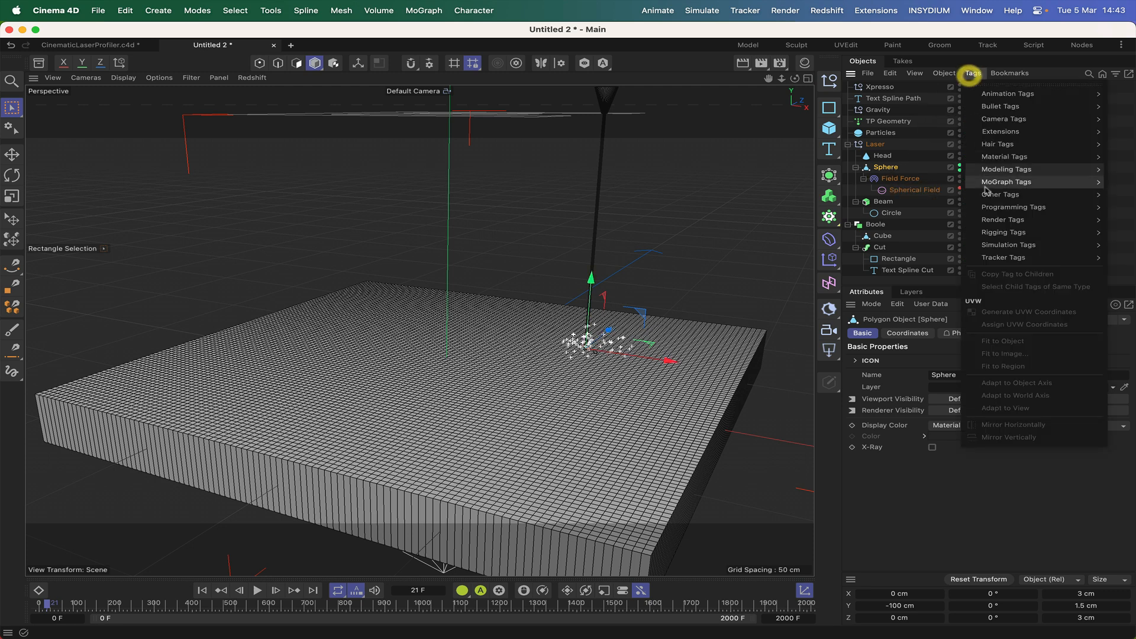
{"action": "mouse_move", "coordinate": [1006, 245]}
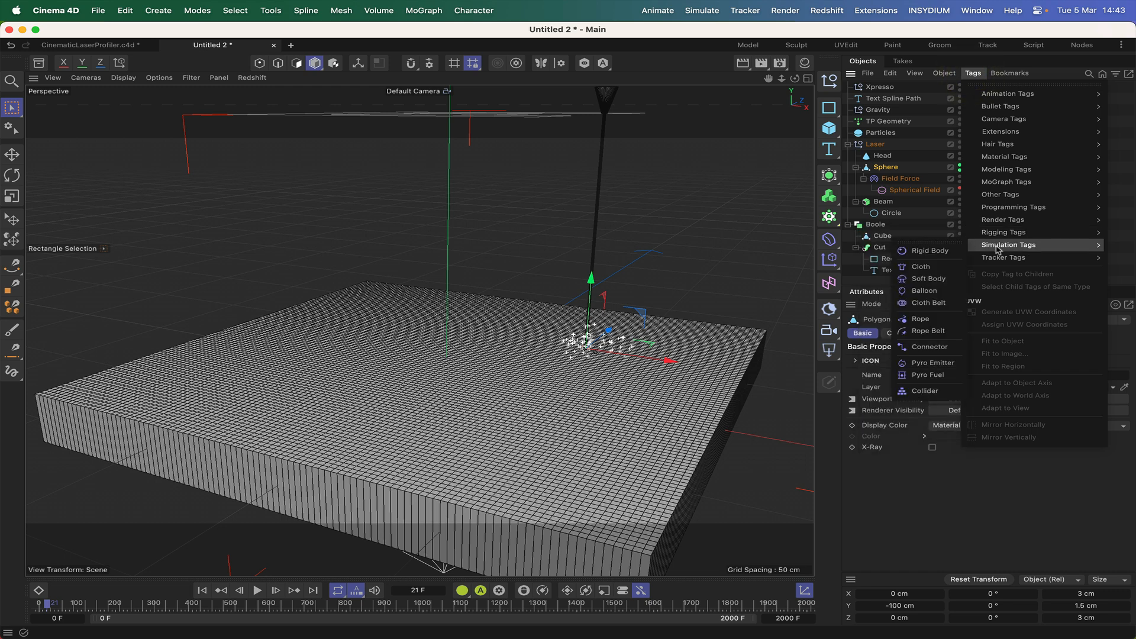
{"action": "left_click", "coordinate": [933, 363]}
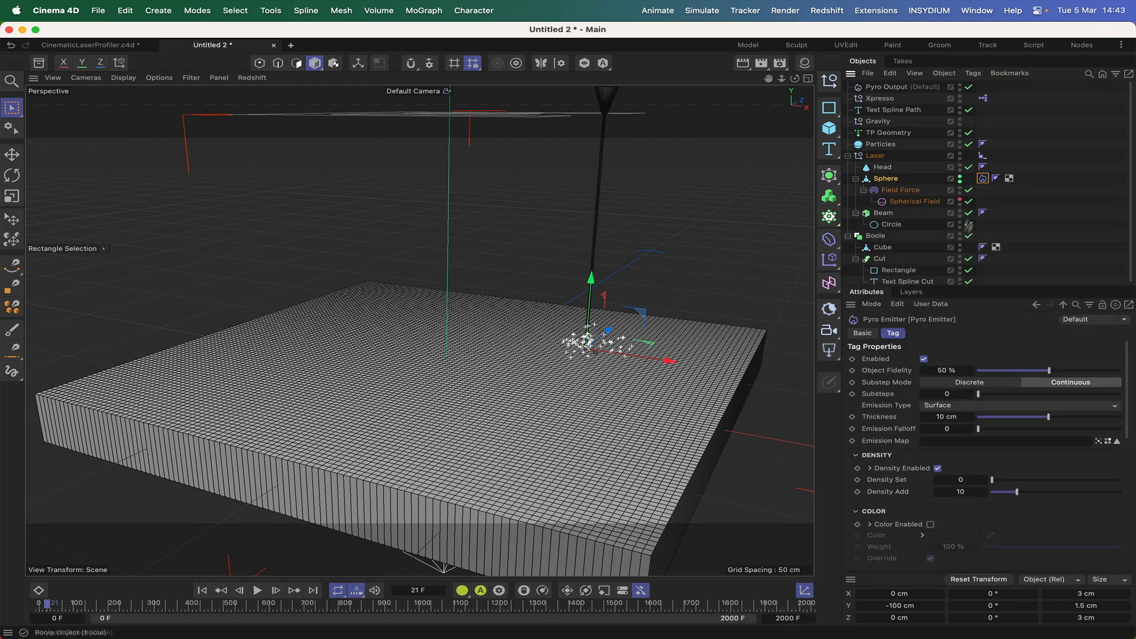
Step: Set the Pyro Emitter's Object Fidelity to 100 %, Substeps to 2 and Thickness to 1 cm, and disable its temperature emission
{"action": "double_click", "coordinate": [941, 369]}
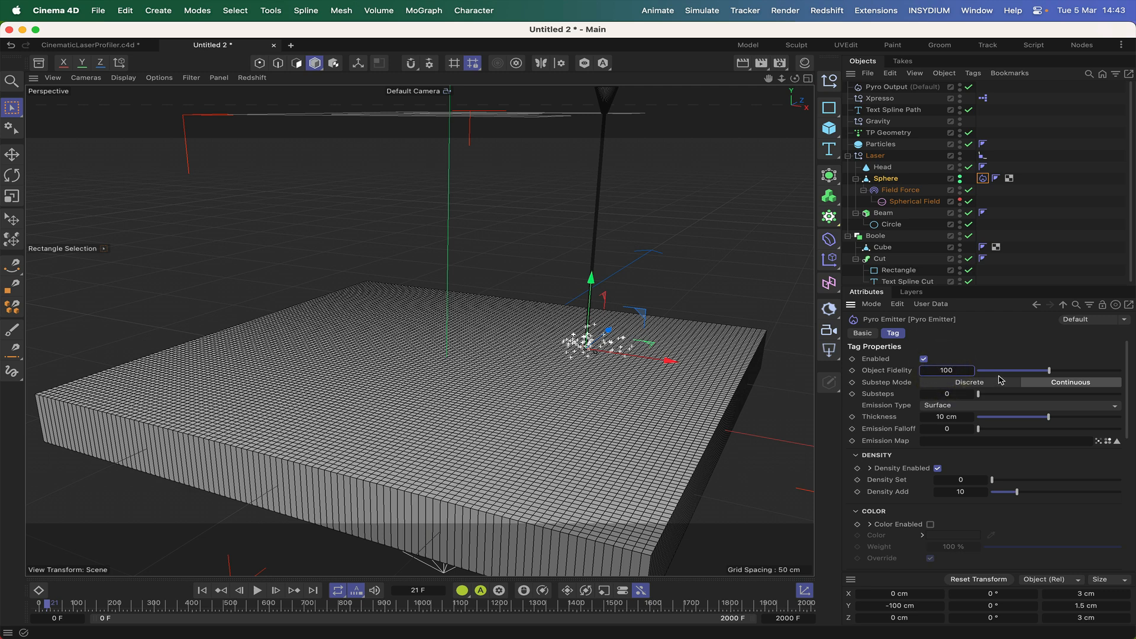
{"action": "key", "text": "Return"}
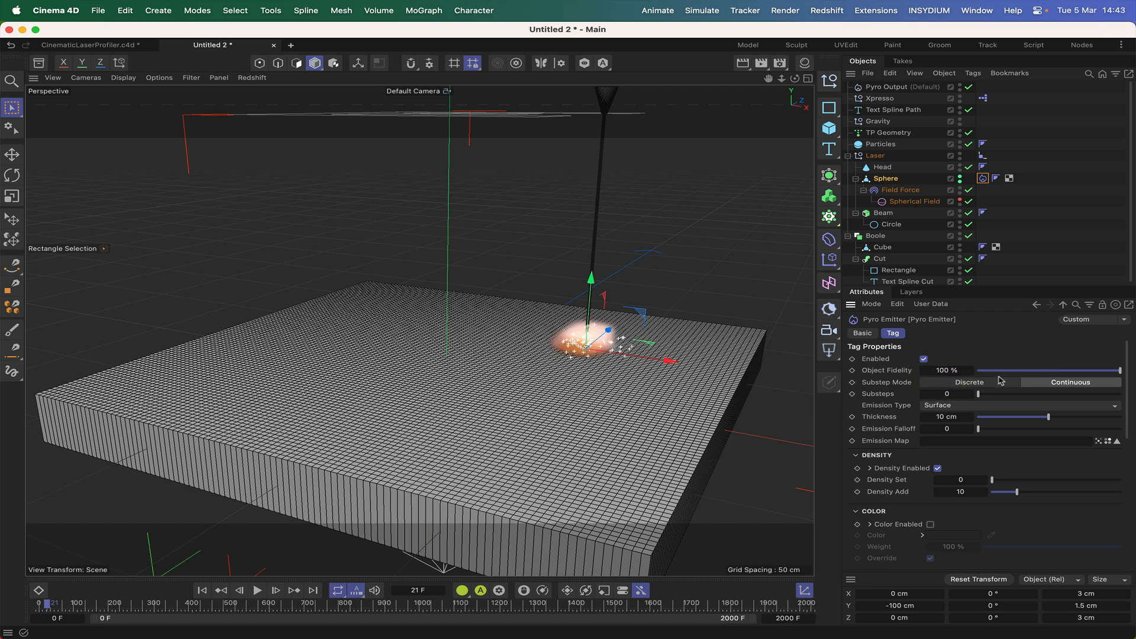
{"action": "double_click", "coordinate": [947, 394]}
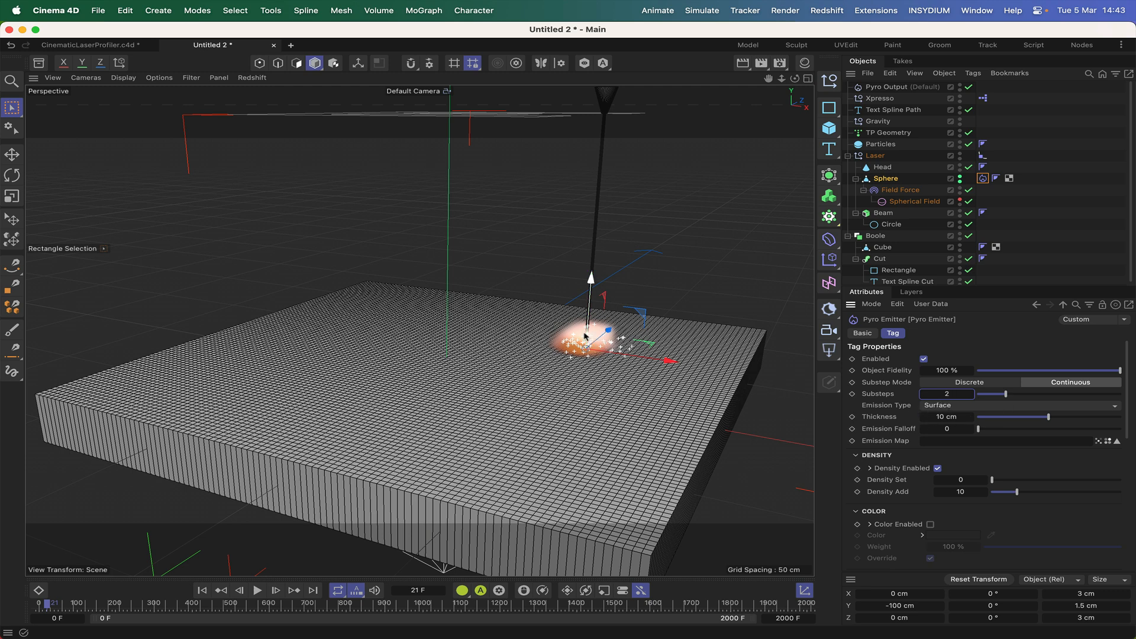
{"action": "double_click", "coordinate": [941, 417]}
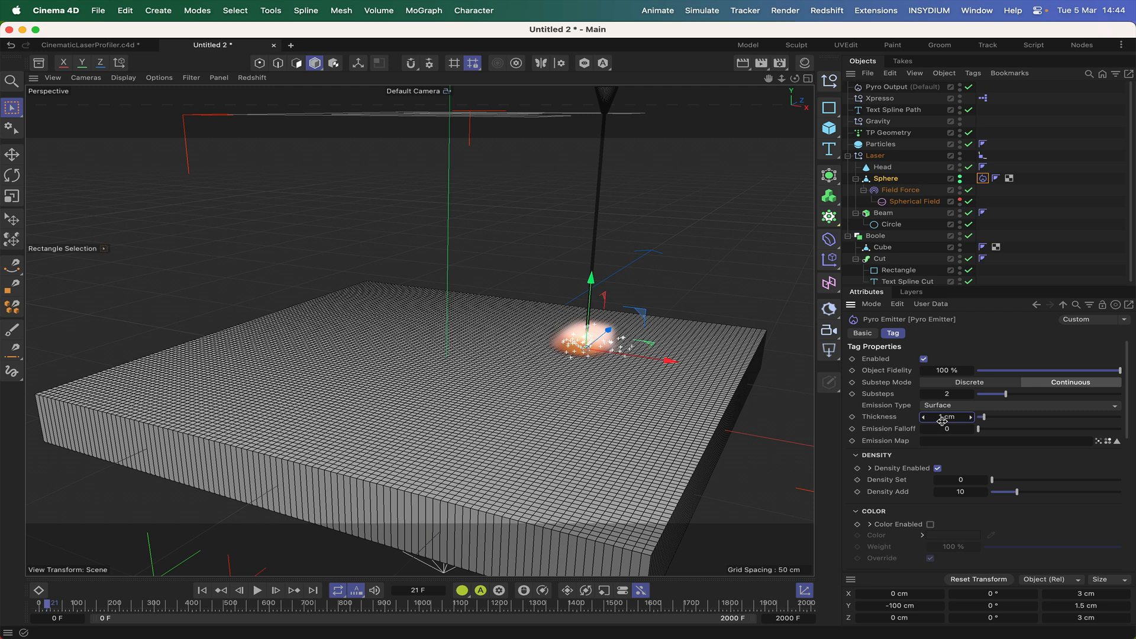
{"action": "scroll", "coordinate": [959, 438], "scroll_direction": "down", "scroll_amount": 5}
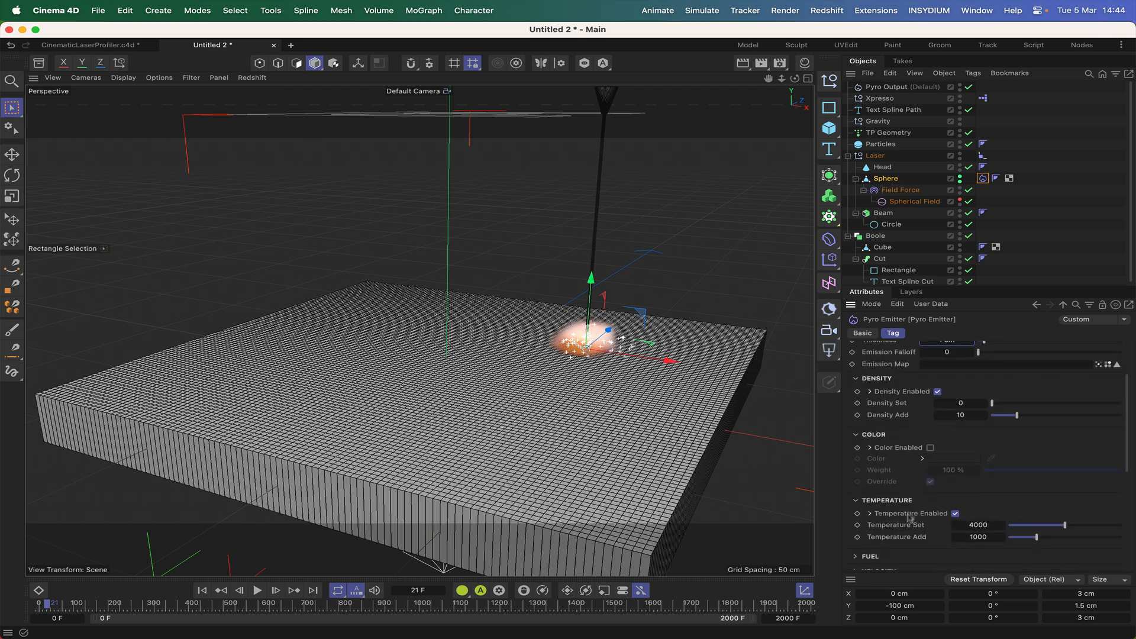
{"action": "left_click", "coordinate": [955, 514]}
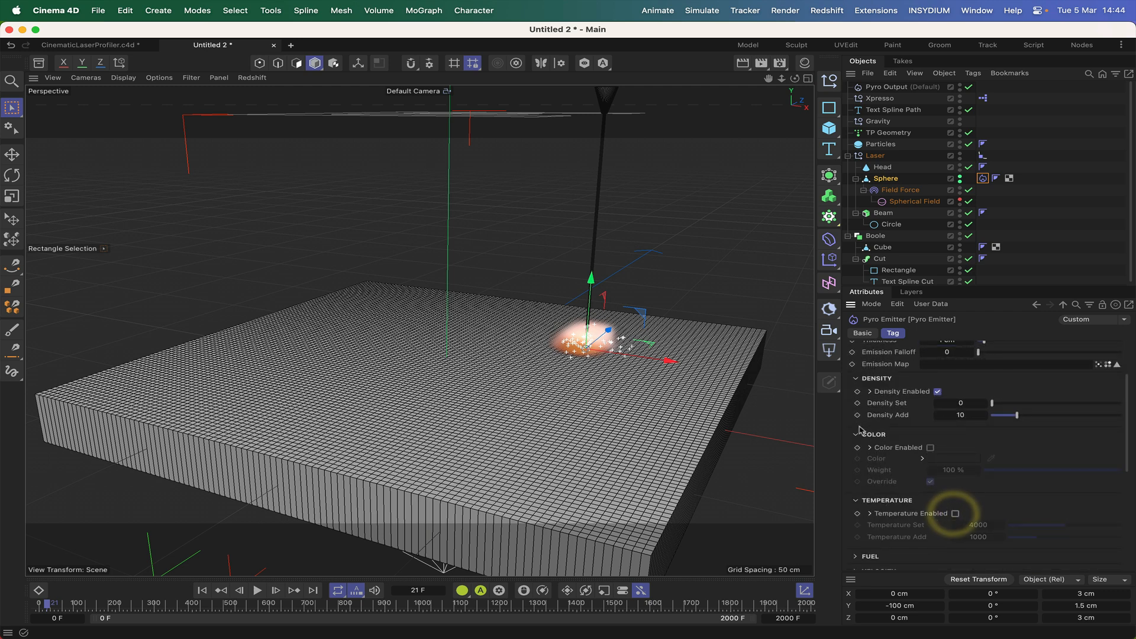
Step: Play the animation from the start to check the smoke emission at the beam's impact point, and return to frame 0
{"action": "left_click", "coordinate": [202, 592]}
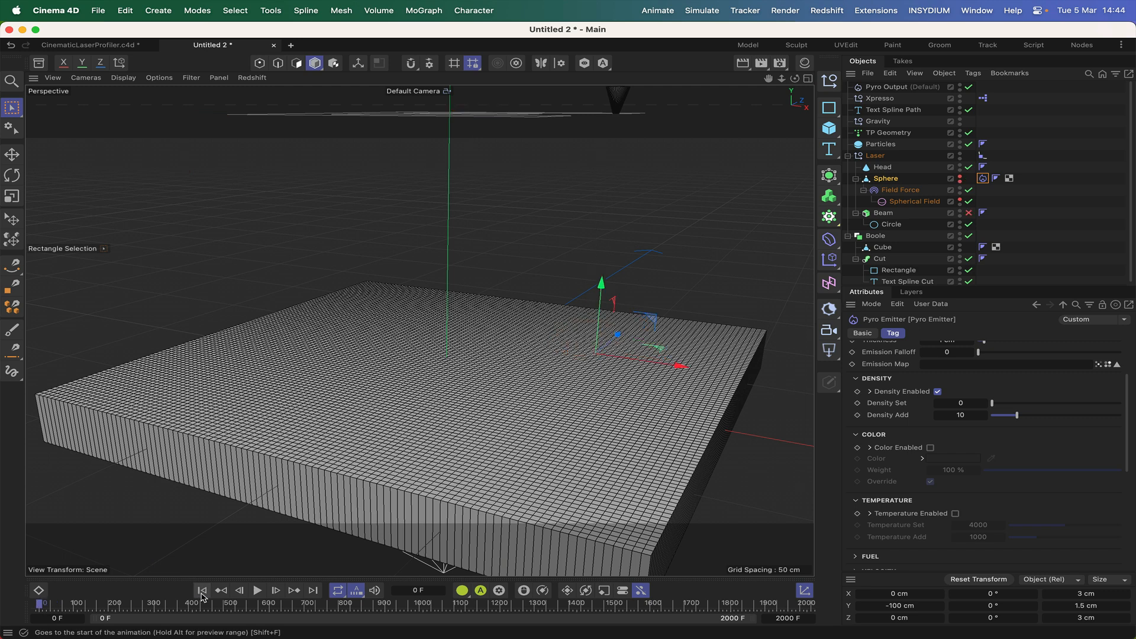
{"action": "left_click", "coordinate": [258, 591]}
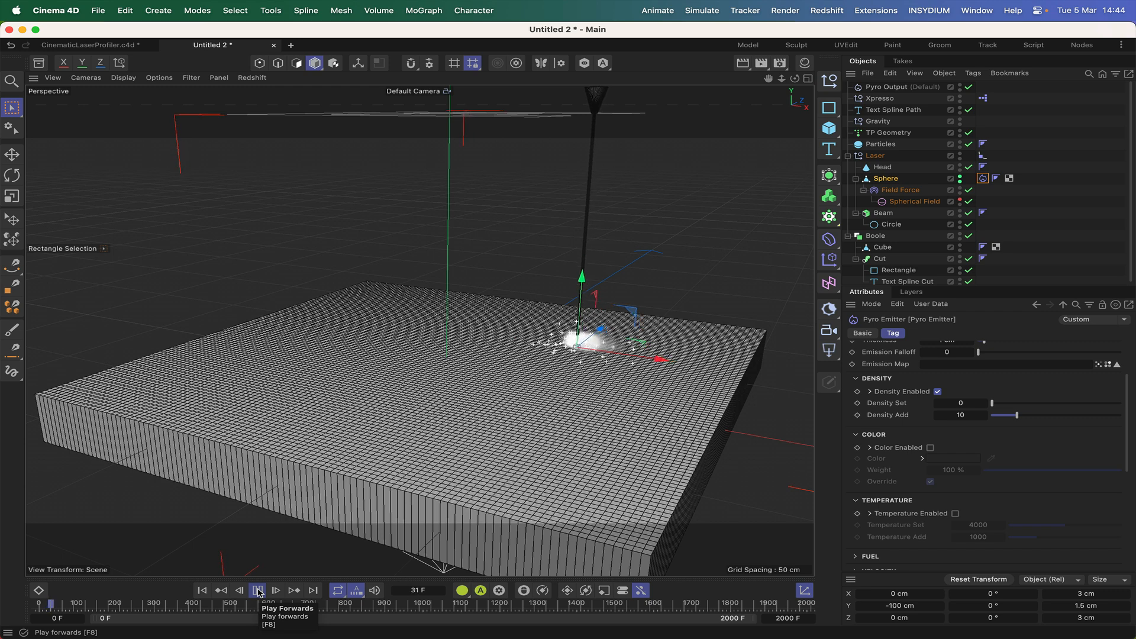
{"action": "left_click", "coordinate": [258, 591]}
{"action": "left_click", "coordinate": [202, 591]}
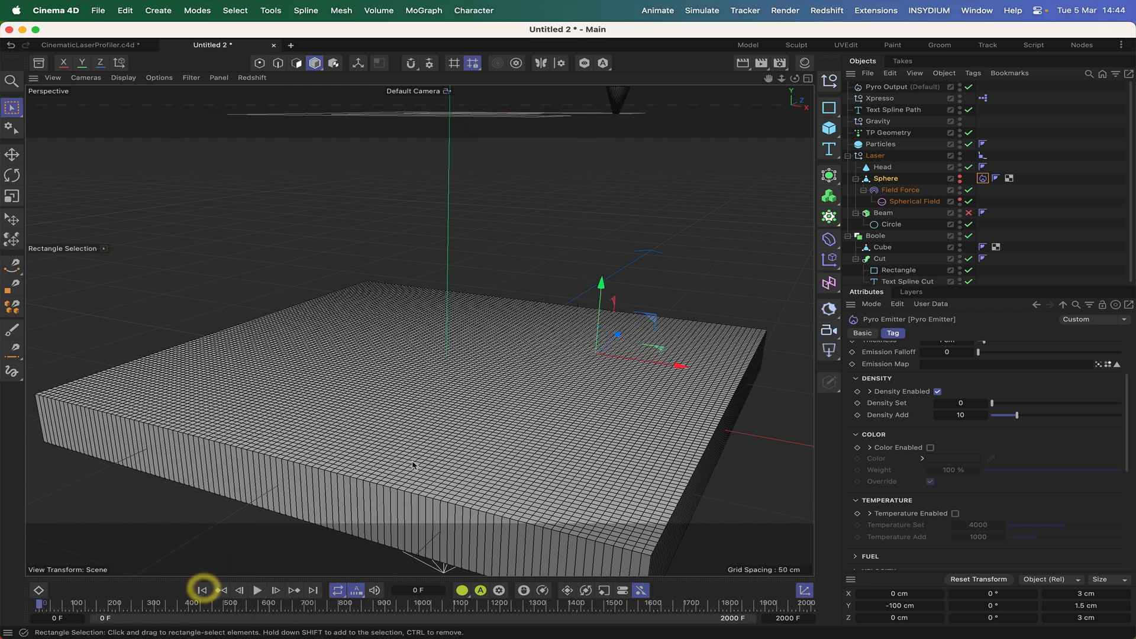
Step: Edit the Voxel Size and Substeps in the project's Pyro simulation settings, and display the Fuel Combustion and Density parameters
{"action": "scroll", "coordinate": [1010, 436], "scroll_direction": "up", "scroll_amount": 3}
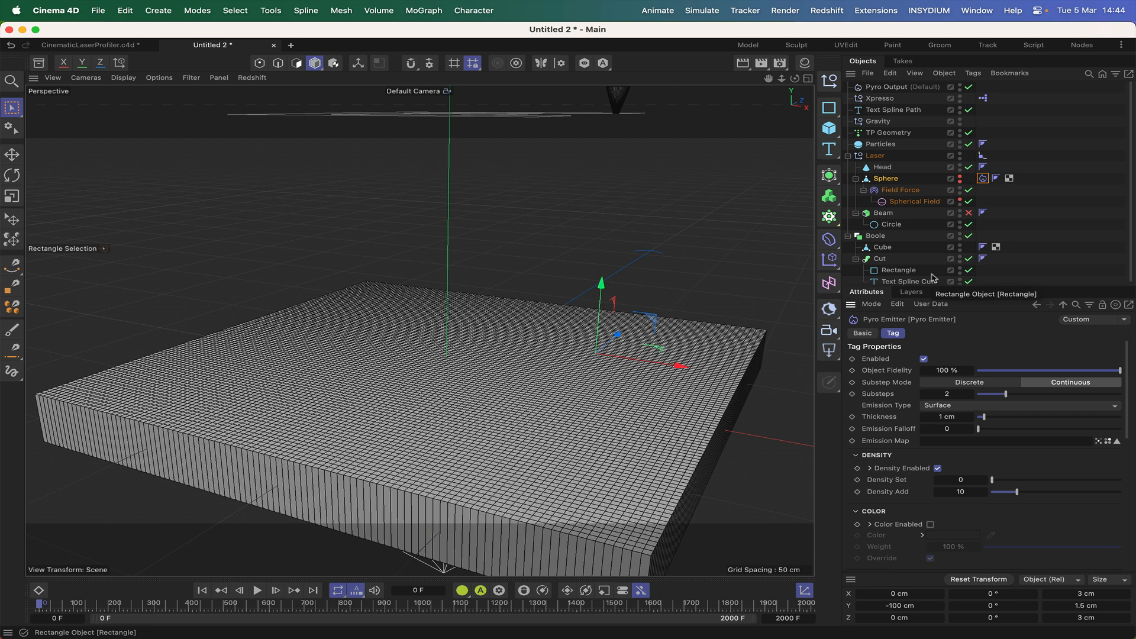
{"action": "key", "text": "super+d"}
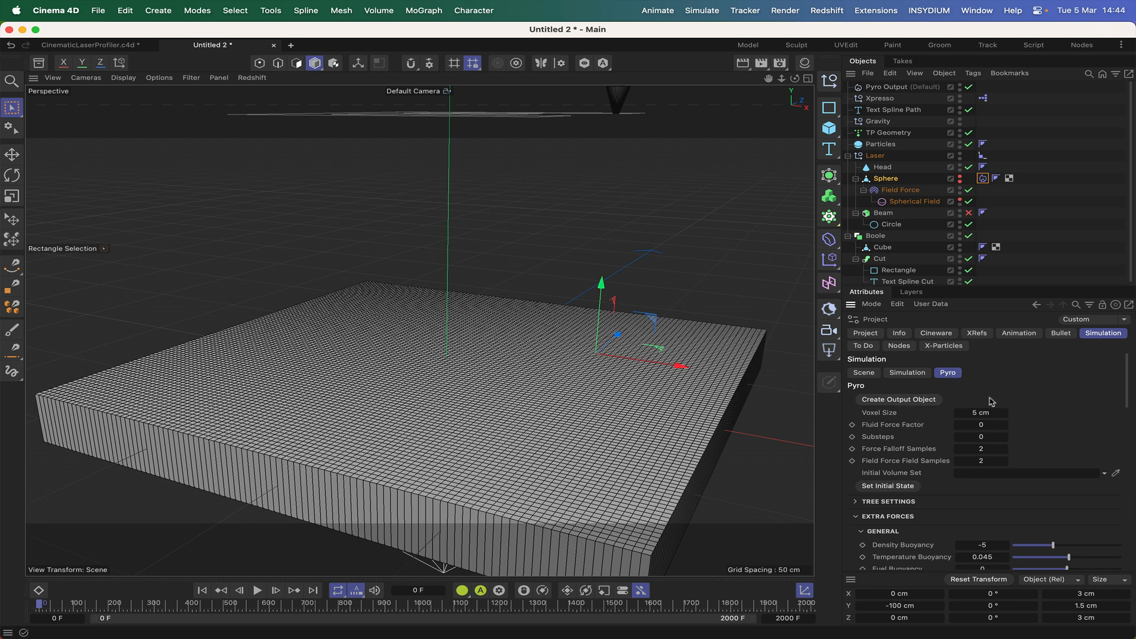
{"action": "scroll", "coordinate": [987, 403], "scroll_direction": "down", "scroll_amount": 2}
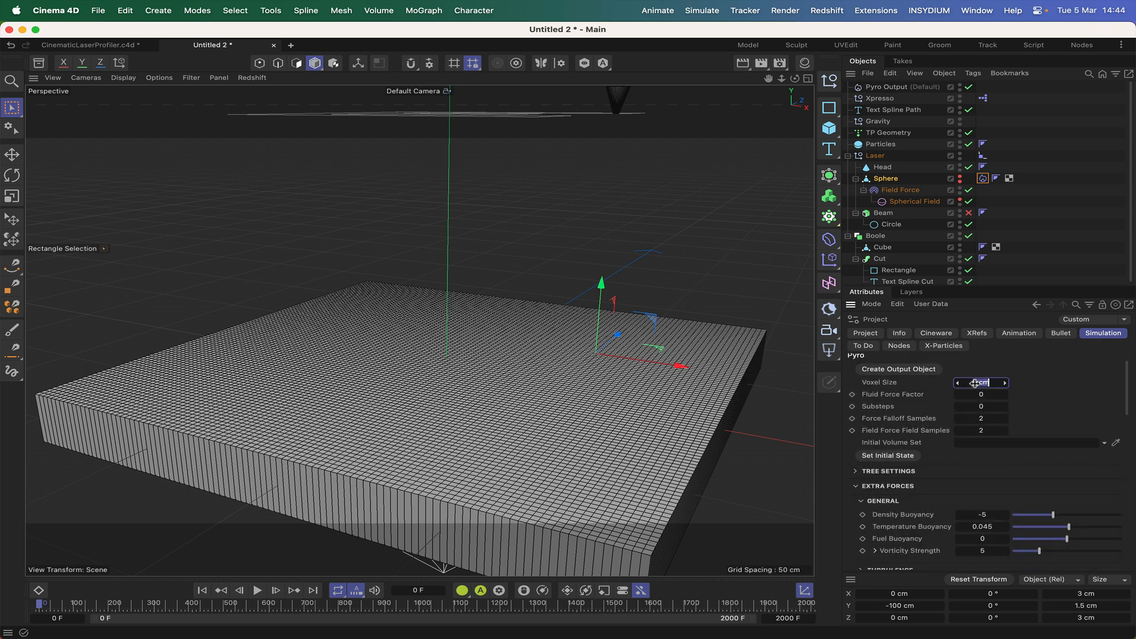
{"action": "double_click", "coordinate": [975, 382]}
{"action": "left_click", "coordinate": [983, 406]}
{"action": "scroll", "coordinate": [978, 430], "scroll_direction": "down", "scroll_amount": 8}
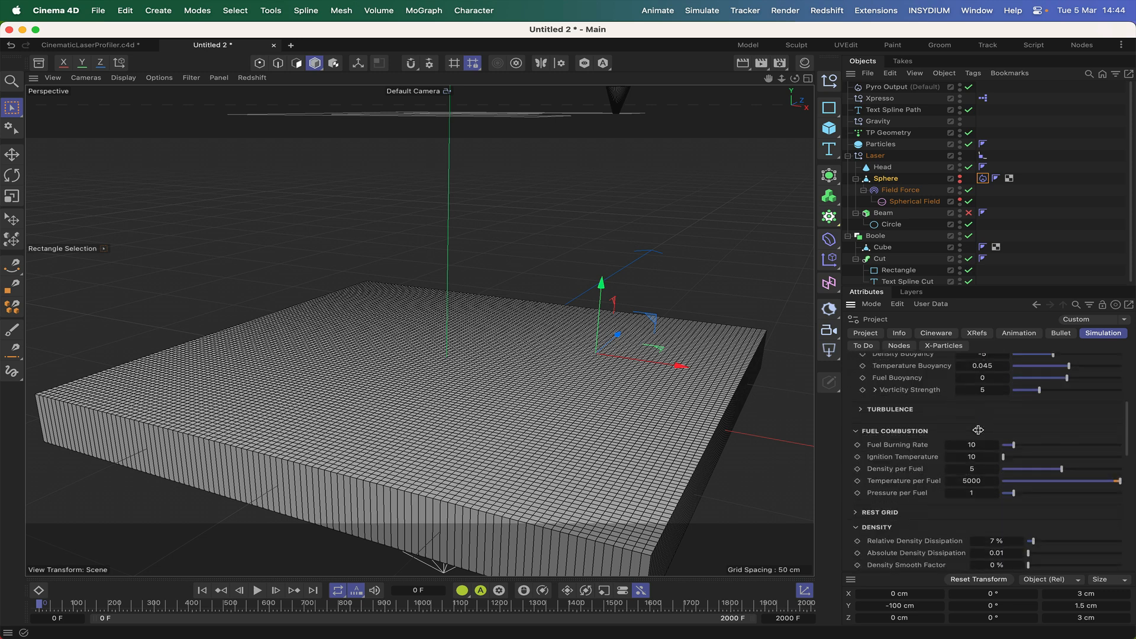
{"action": "scroll", "coordinate": [979, 431], "scroll_direction": "down", "scroll_amount": 3}
{"action": "scroll", "coordinate": [921, 446], "scroll_direction": "up", "scroll_amount": 1}
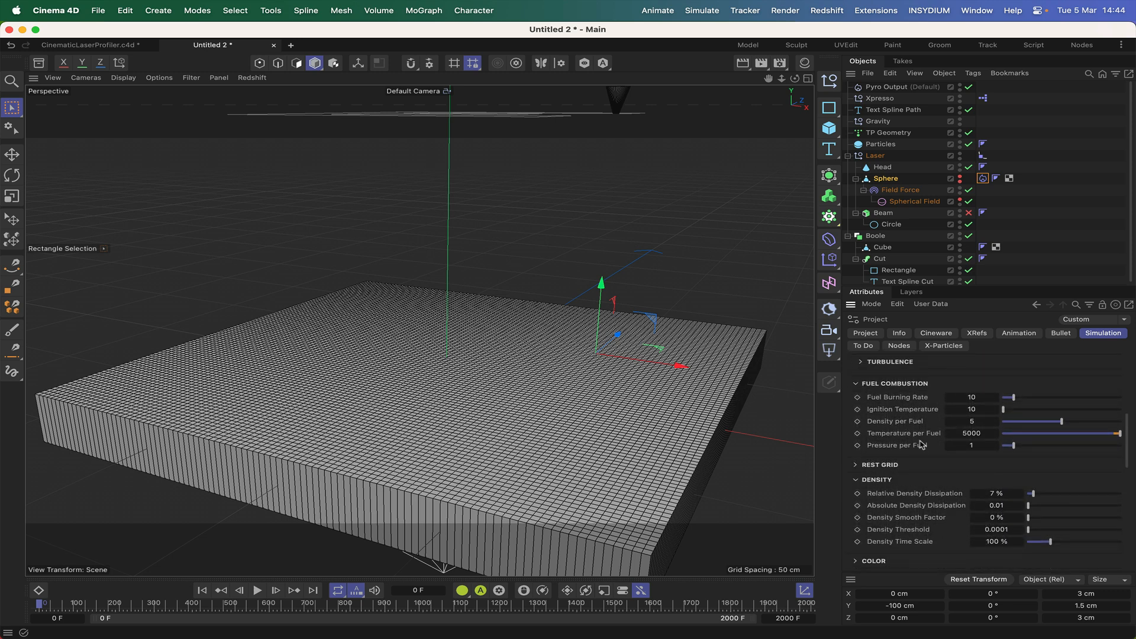
Step: Play the animation to frame 79 to check the smoke with the edited Pyro scene settings, and return to frame 0
{"action": "left_click", "coordinate": [202, 590]}
{"action": "left_click", "coordinate": [258, 590]}
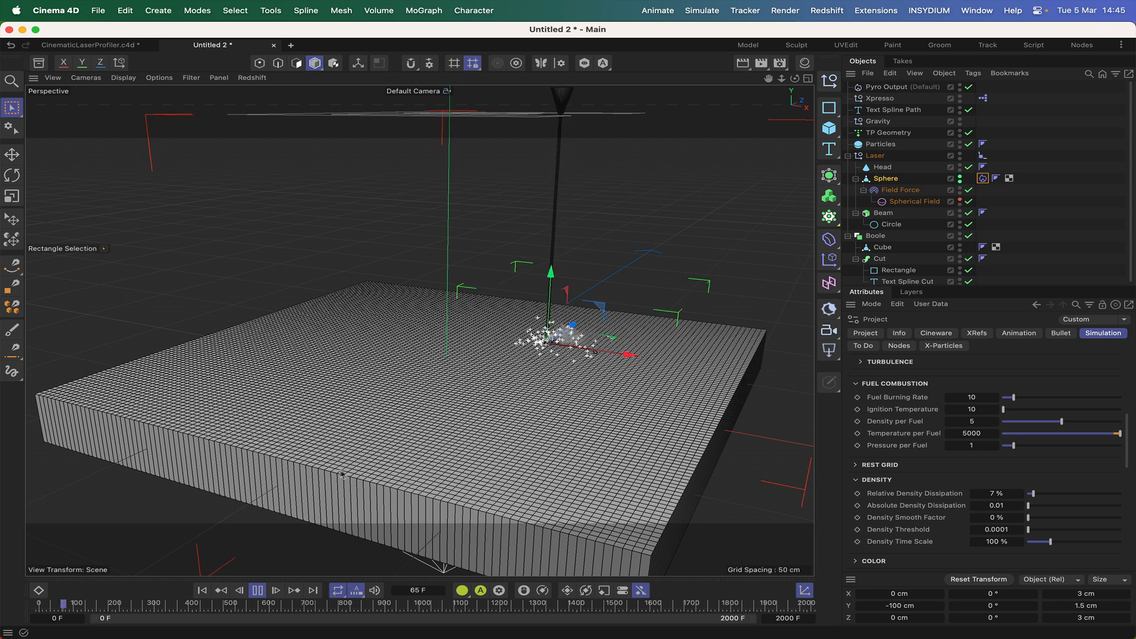
{"action": "left_click", "coordinate": [257, 590]}
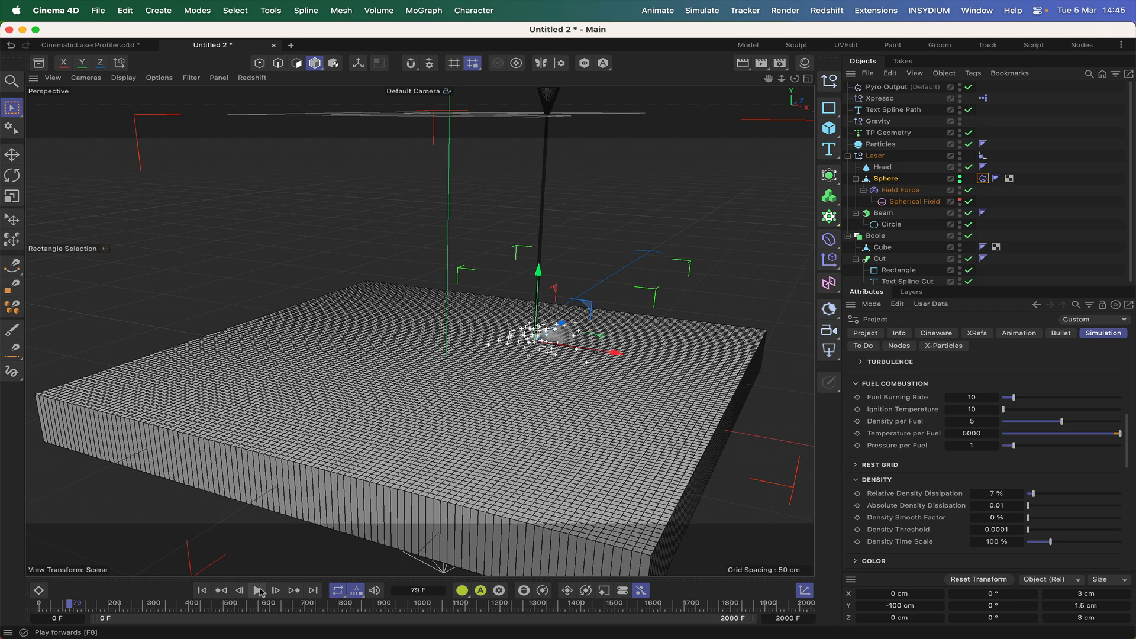
{"action": "left_click", "coordinate": [202, 590]}
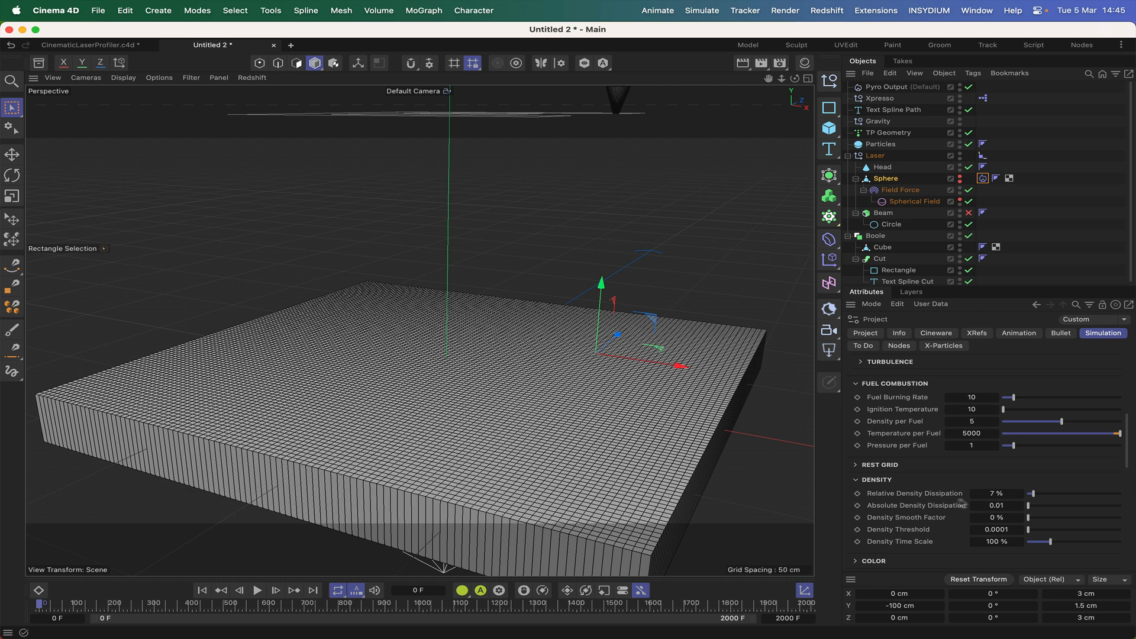
Step: Set the Pyro Relative Density Dissipation to 3 %, play to frame 131 to check the smoke trail, and return to frame 0
{"action": "left_click", "coordinate": [991, 495]}
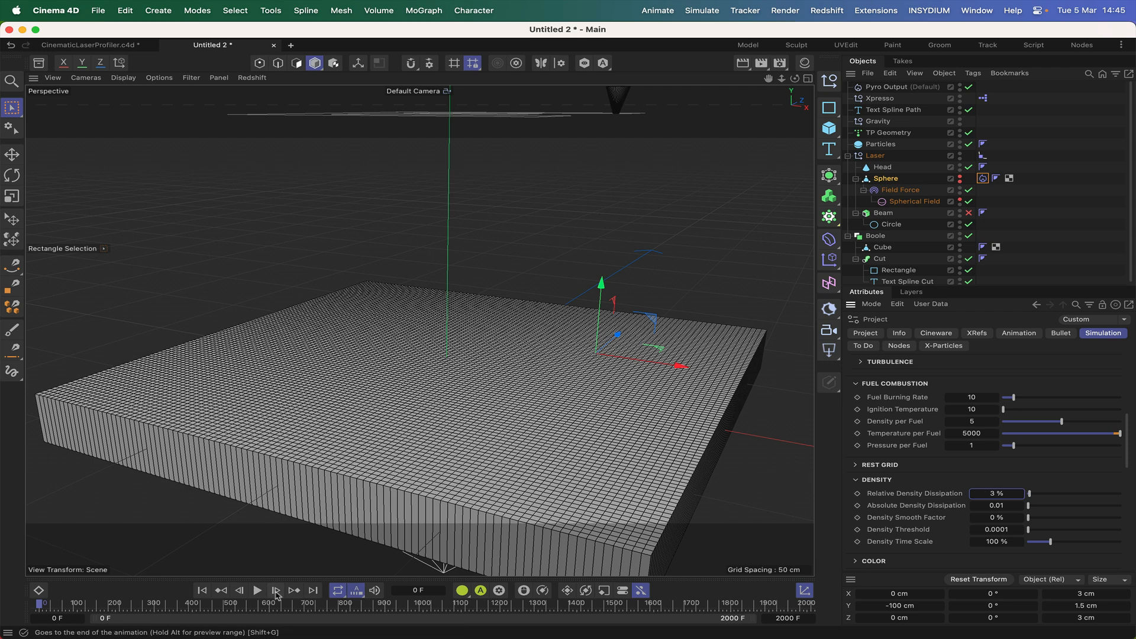
{"action": "left_click", "coordinate": [201, 590]}
{"action": "left_click", "coordinate": [257, 590]}
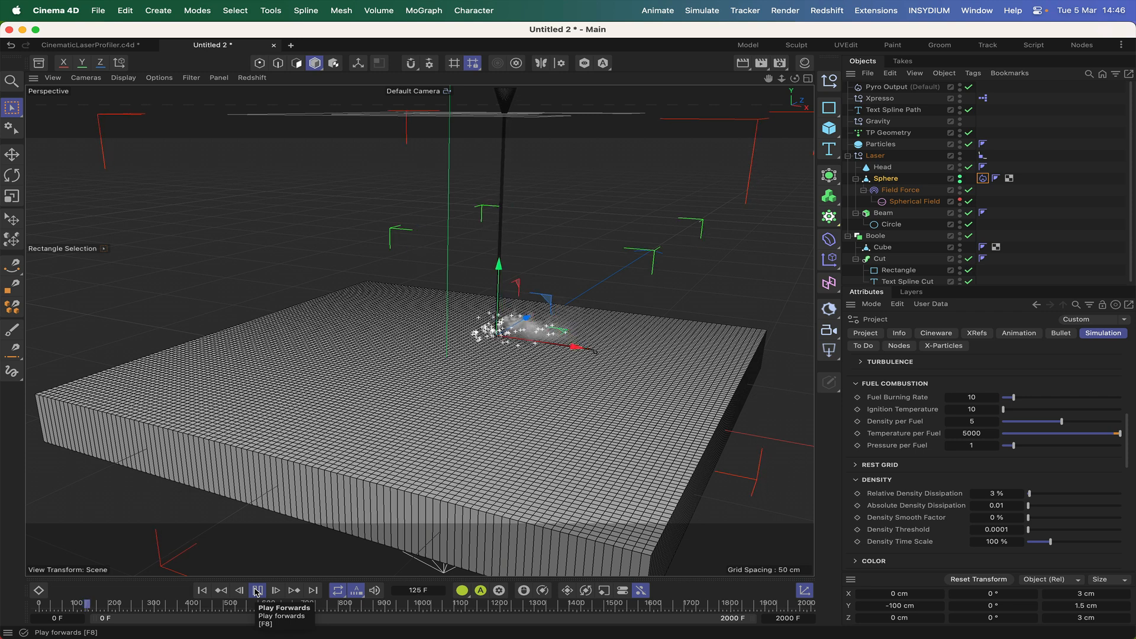
{"action": "left_click", "coordinate": [257, 591]}
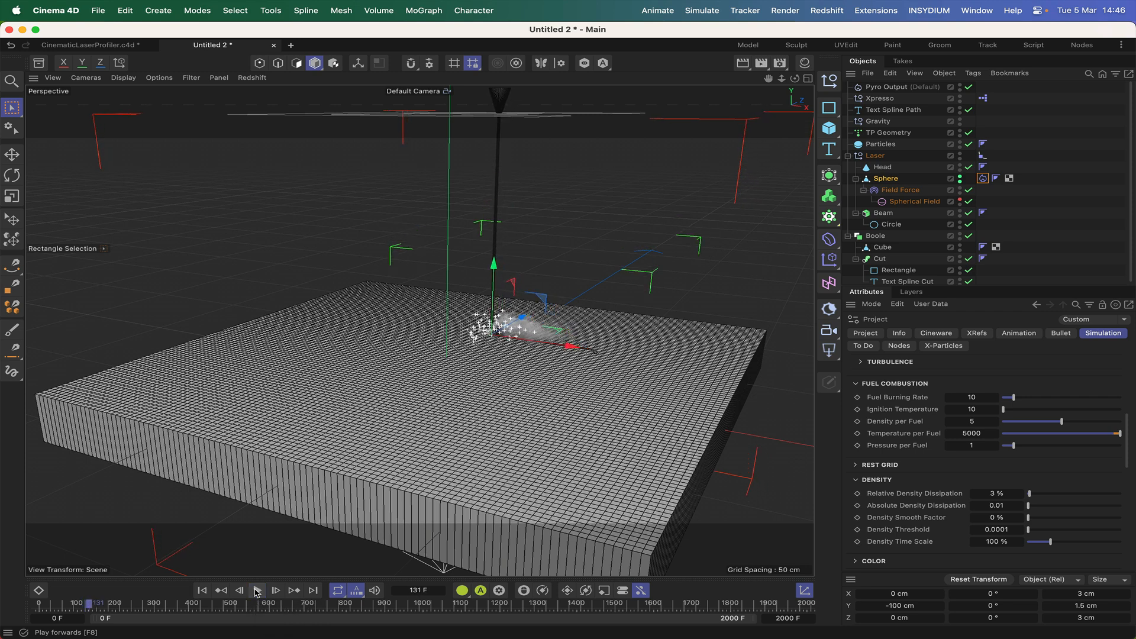
{"action": "left_click", "coordinate": [203, 591]}
{"action": "left_click", "coordinate": [202, 591]}
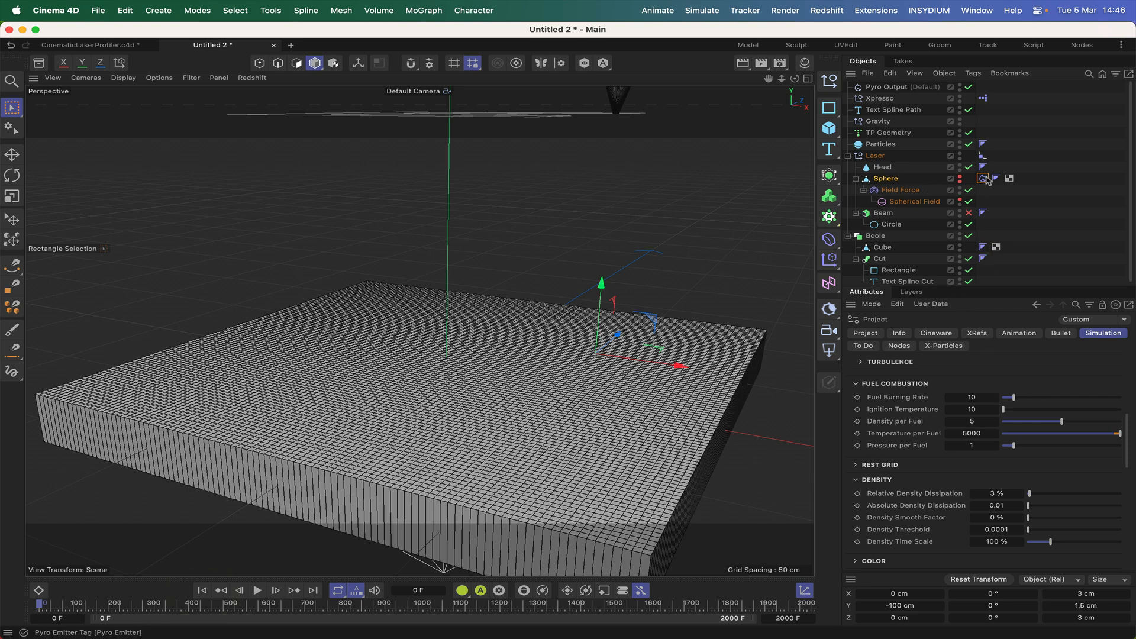
Step: Turn Temperature off in the Pyro Output object's properties
{"action": "left_click", "coordinate": [887, 86]}
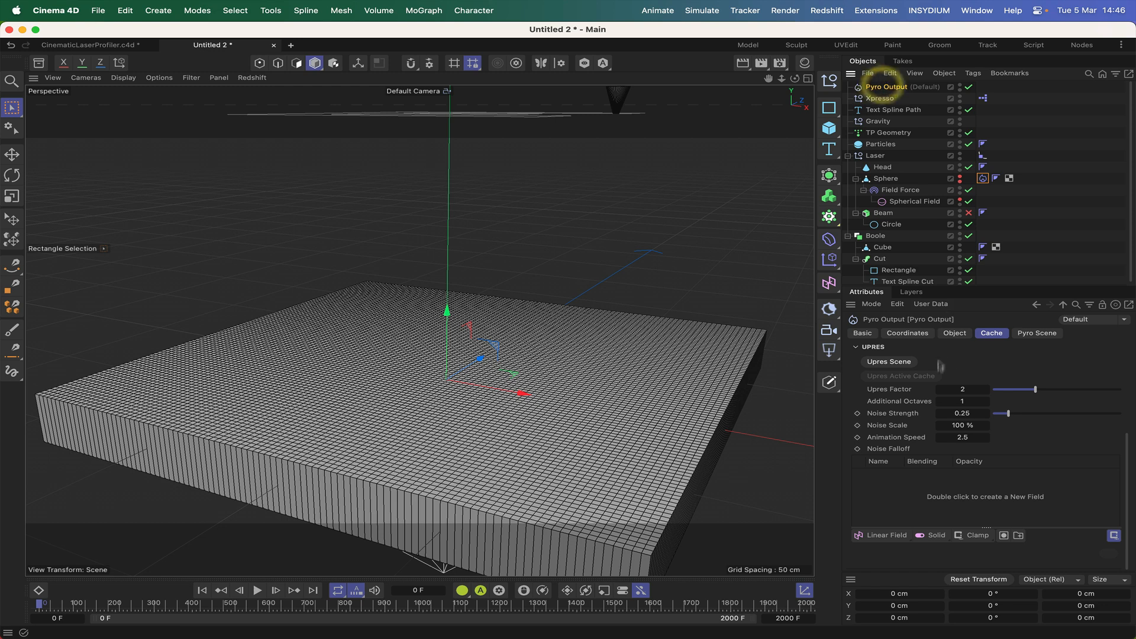
{"action": "left_click", "coordinate": [959, 335]}
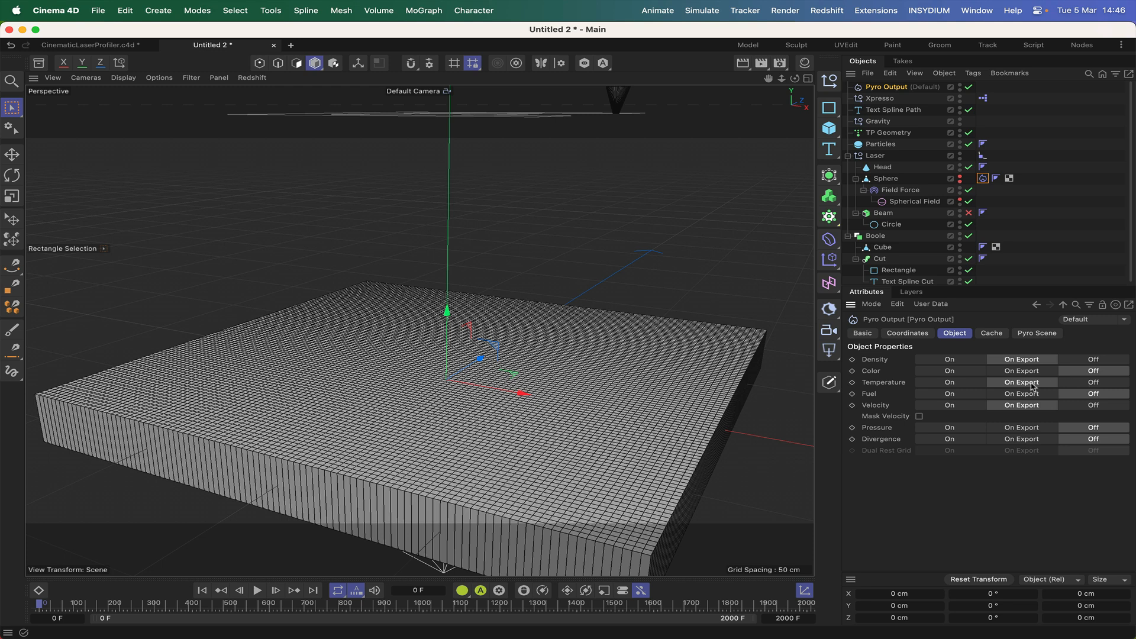
{"action": "left_click", "coordinate": [1084, 382]}
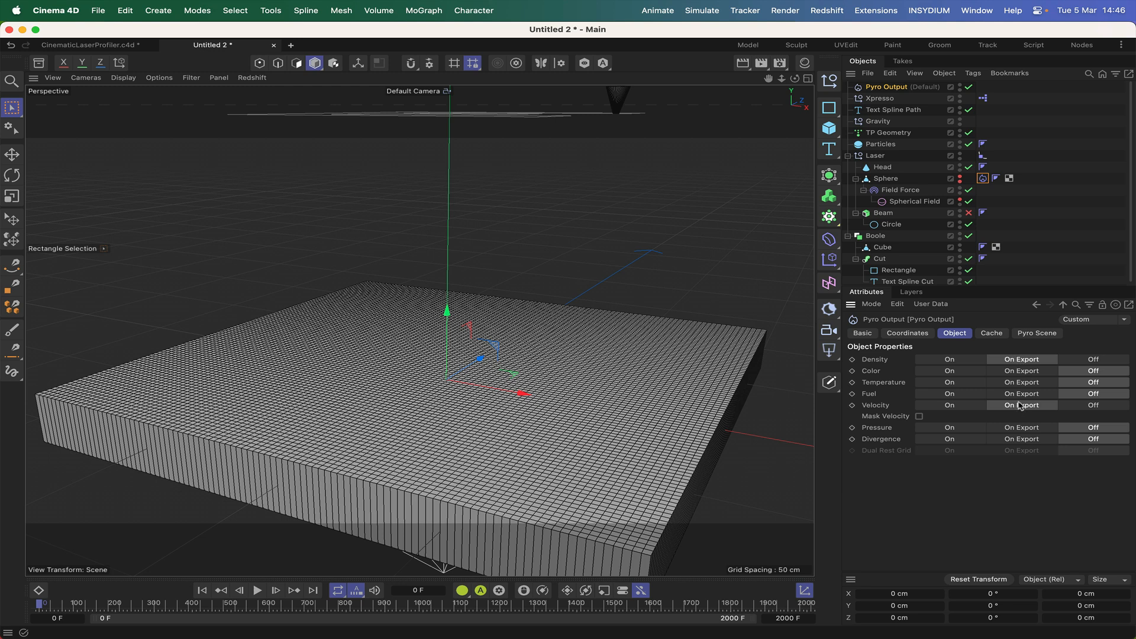
Step: Play the animation to frame 83 to check the smoke with the Pyro Output's temperature off, and return to frame 0
{"action": "left_click", "coordinate": [203, 590]}
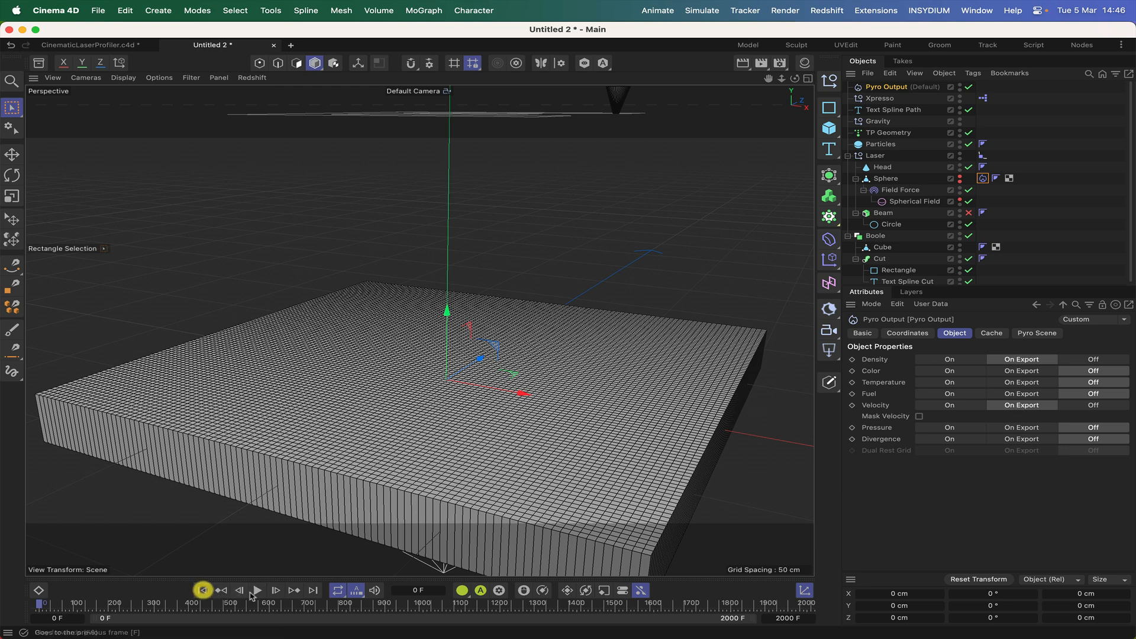
{"action": "left_click", "coordinate": [258, 590]}
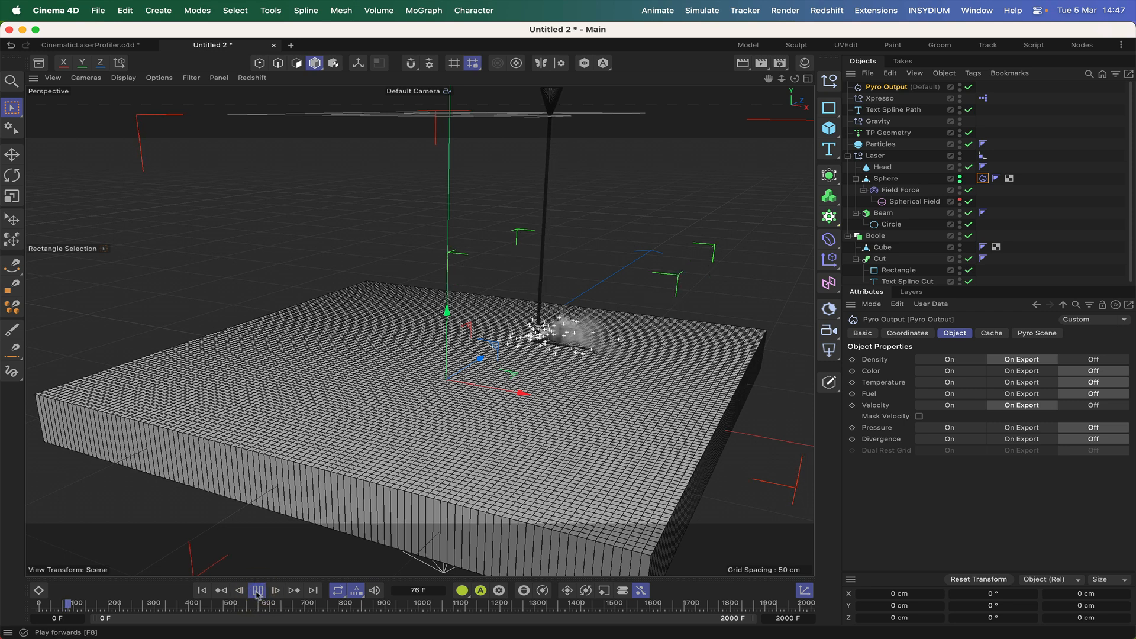
{"action": "left_click", "coordinate": [237, 591]}
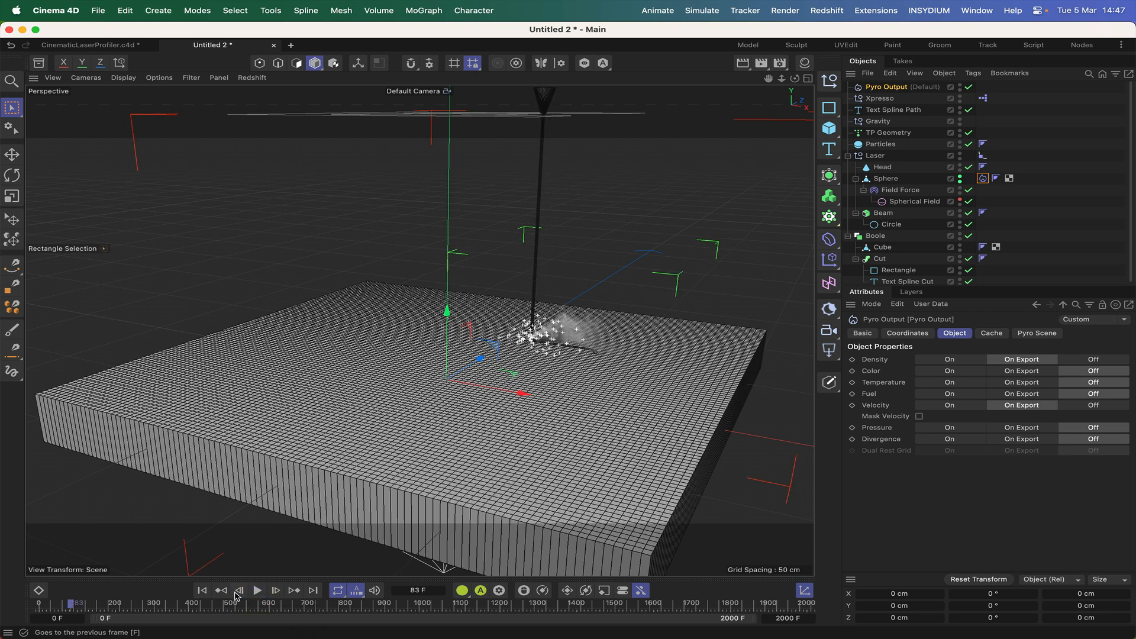
{"action": "left_click", "coordinate": [202, 590]}
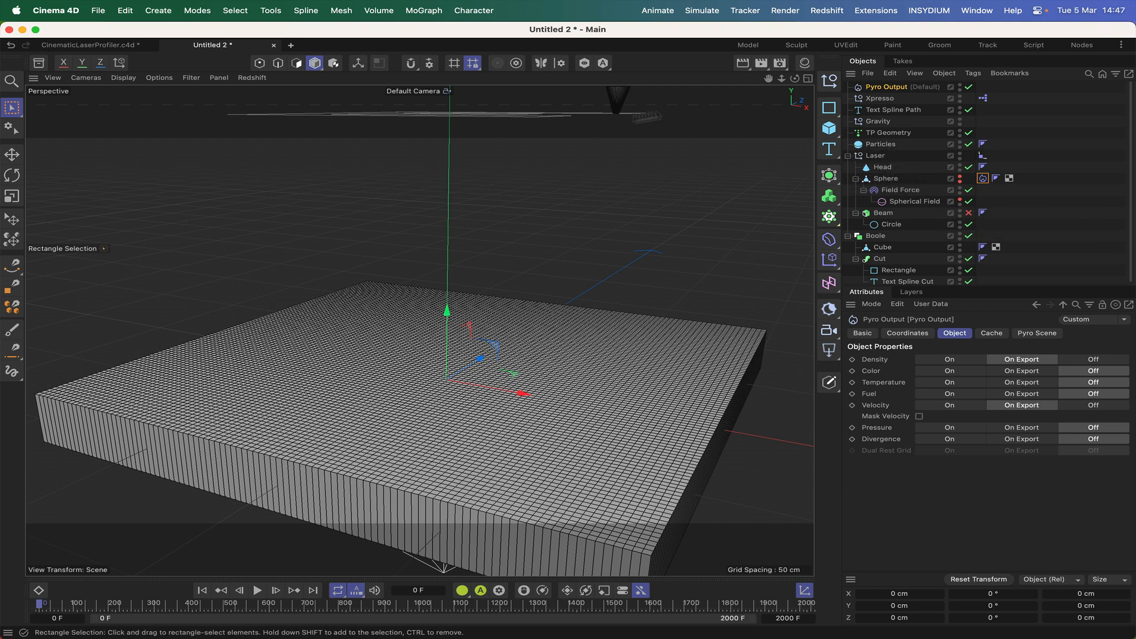
Step: Switch to the CinematicLaserProfiler.c4d project, show its materials, and open the Pyro Volume material's settings
{"action": "left_click", "coordinate": [81, 46]}
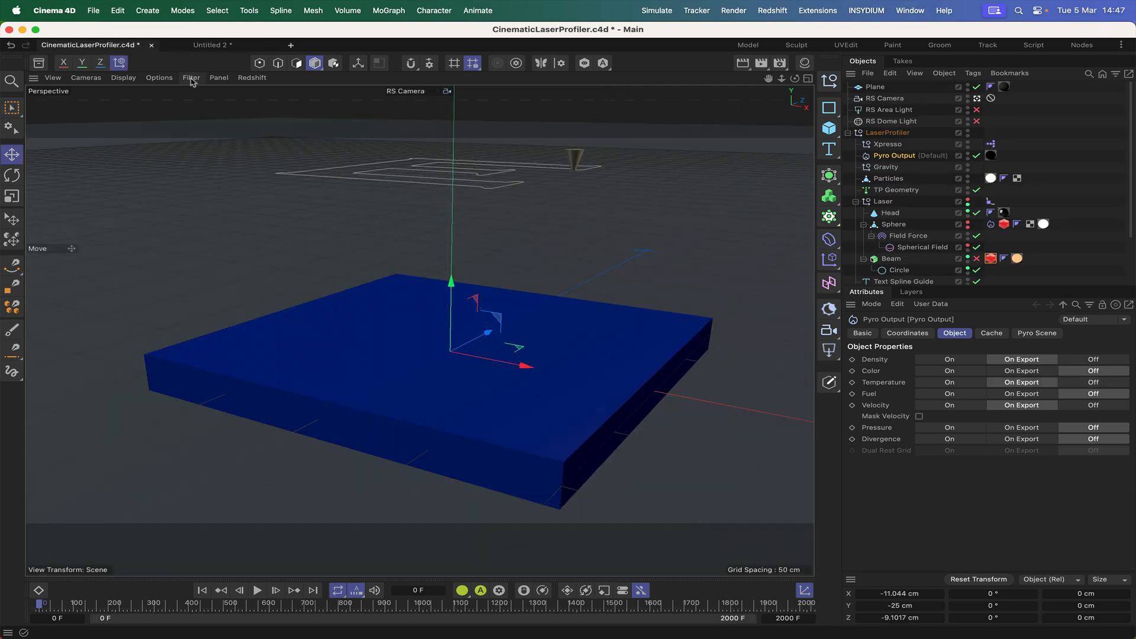
{"action": "left_click", "coordinate": [805, 63]}
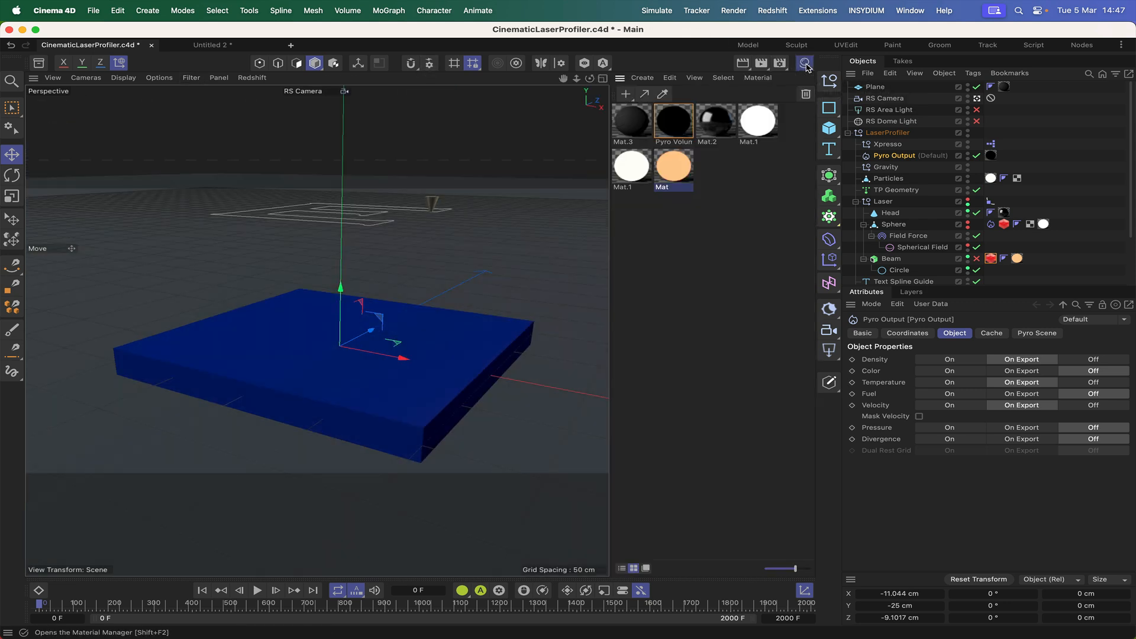
{"action": "left_click", "coordinate": [670, 126]}
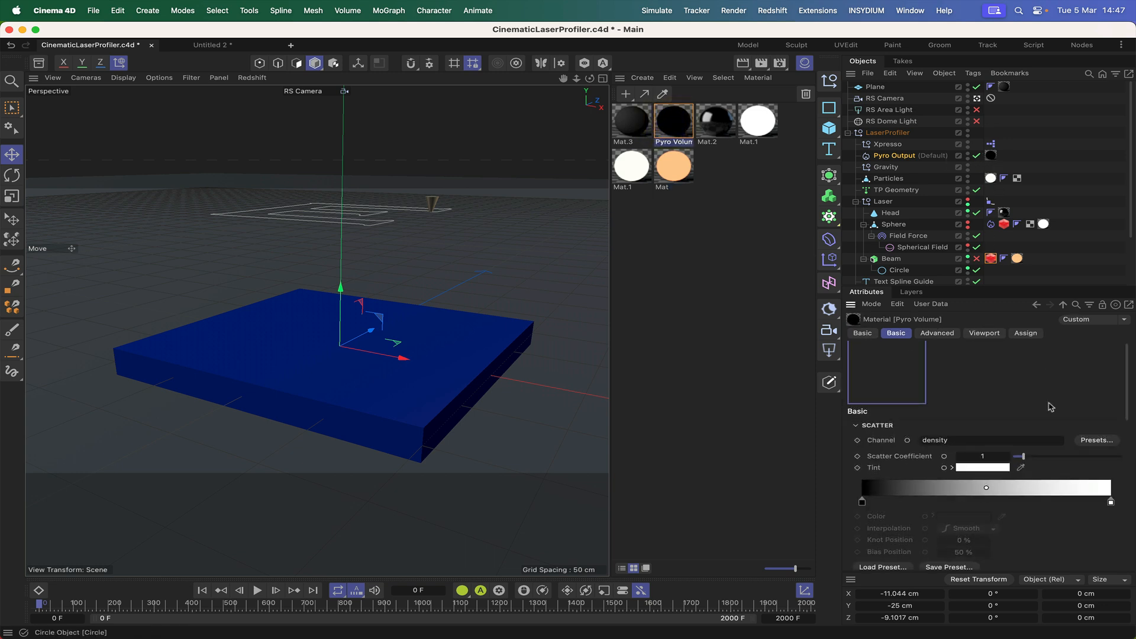
Step: Review the Pyro Volume material's Scatter, Absorption and Emission settings, including their channels
{"action": "scroll", "coordinate": [1045, 396], "scroll_direction": "down", "scroll_amount": 10}
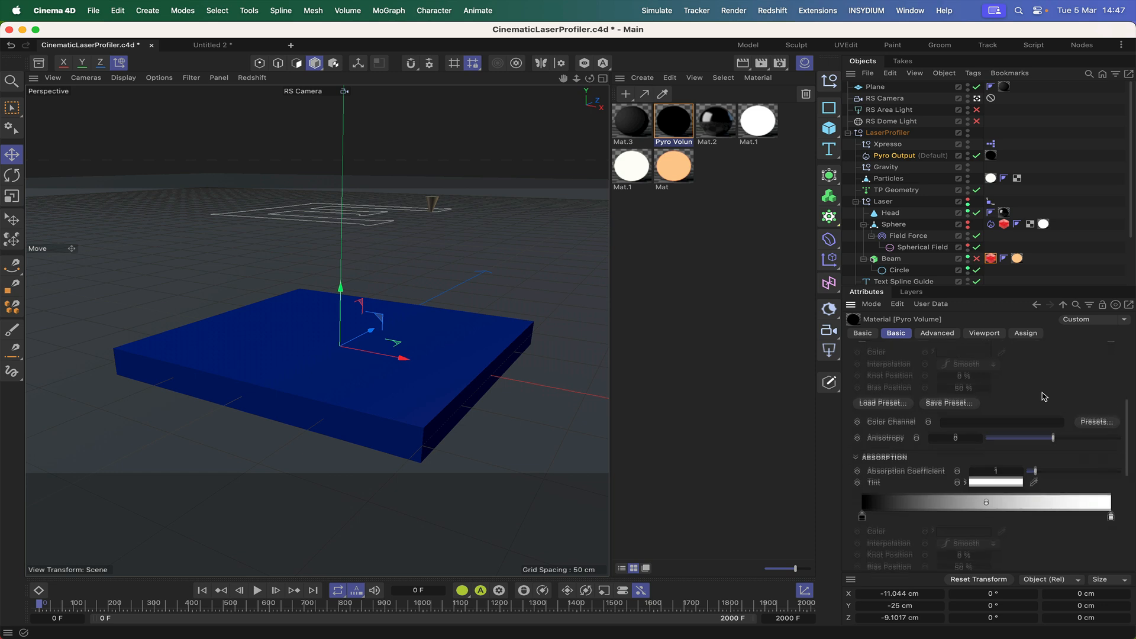
{"action": "scroll", "coordinate": [1045, 396], "scroll_direction": "down", "scroll_amount": 8}
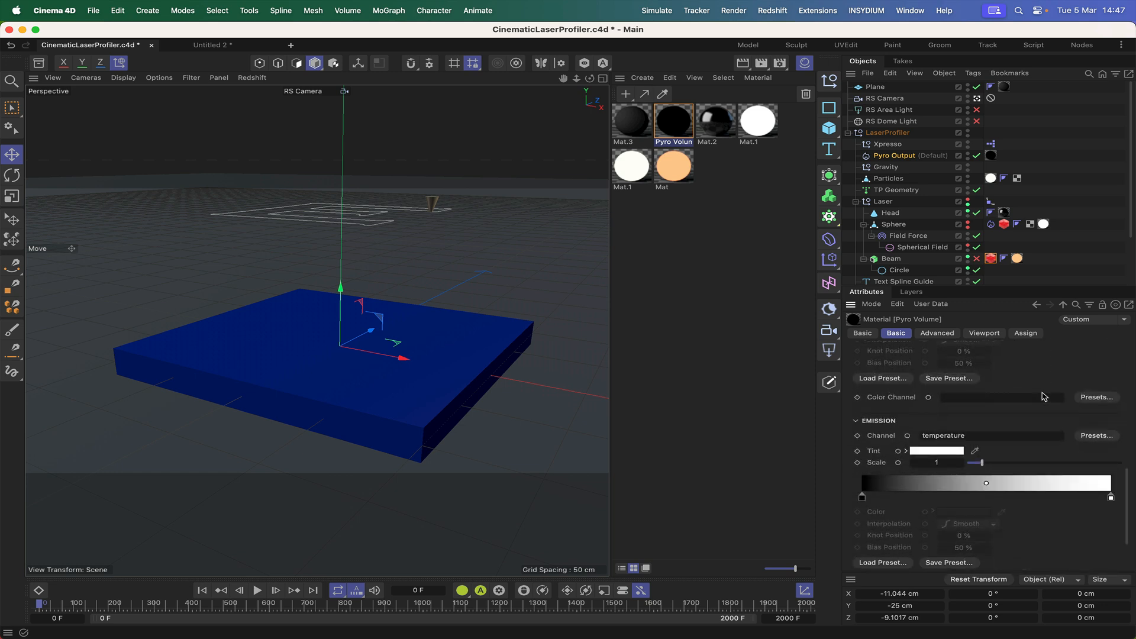
{"action": "scroll", "coordinate": [1045, 396], "scroll_direction": "up", "scroll_amount": 15}
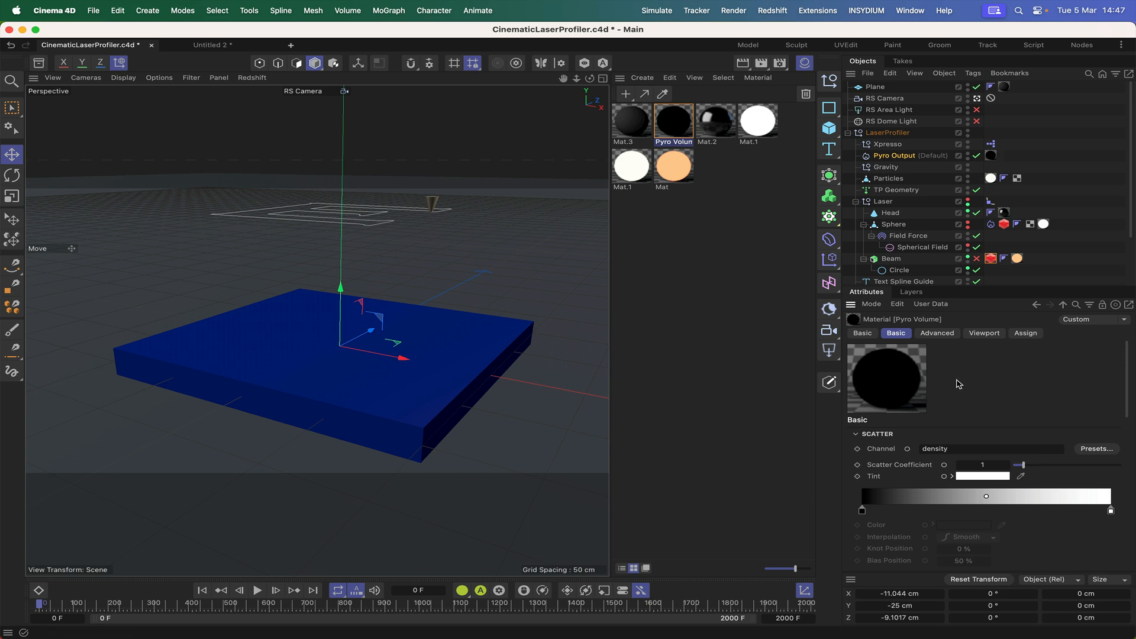
Step: Inspect the Base and Reflection properties of the glossy dark material Mat.2, including metalness, roughness and anisotropy
{"action": "left_click", "coordinate": [716, 124]}
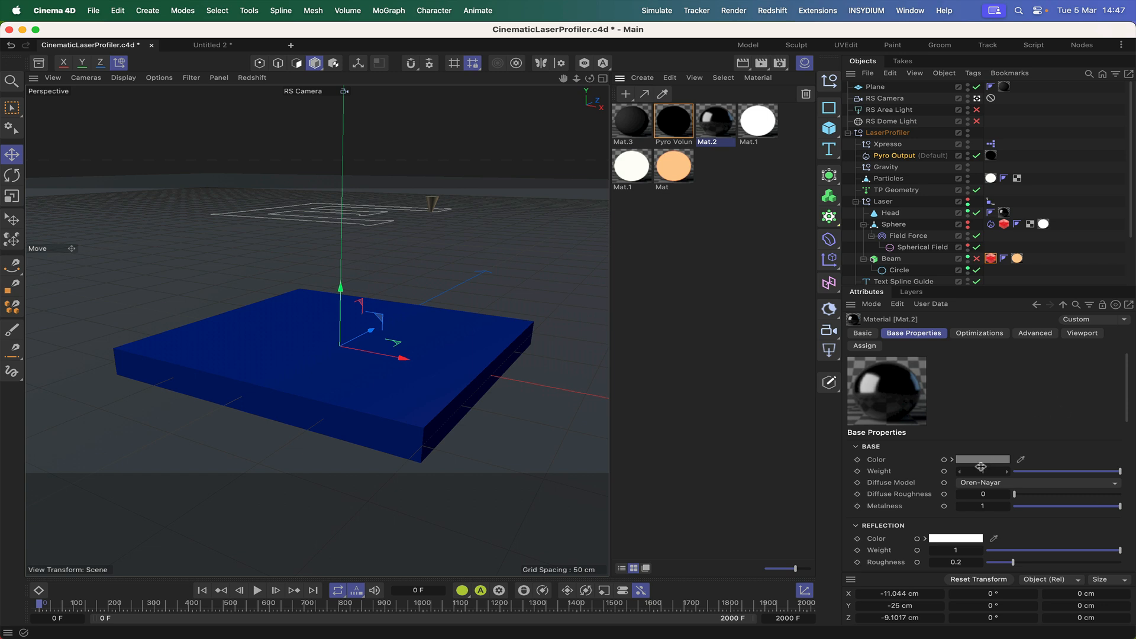
{"action": "scroll", "coordinate": [1006, 430], "scroll_direction": "down", "scroll_amount": 5}
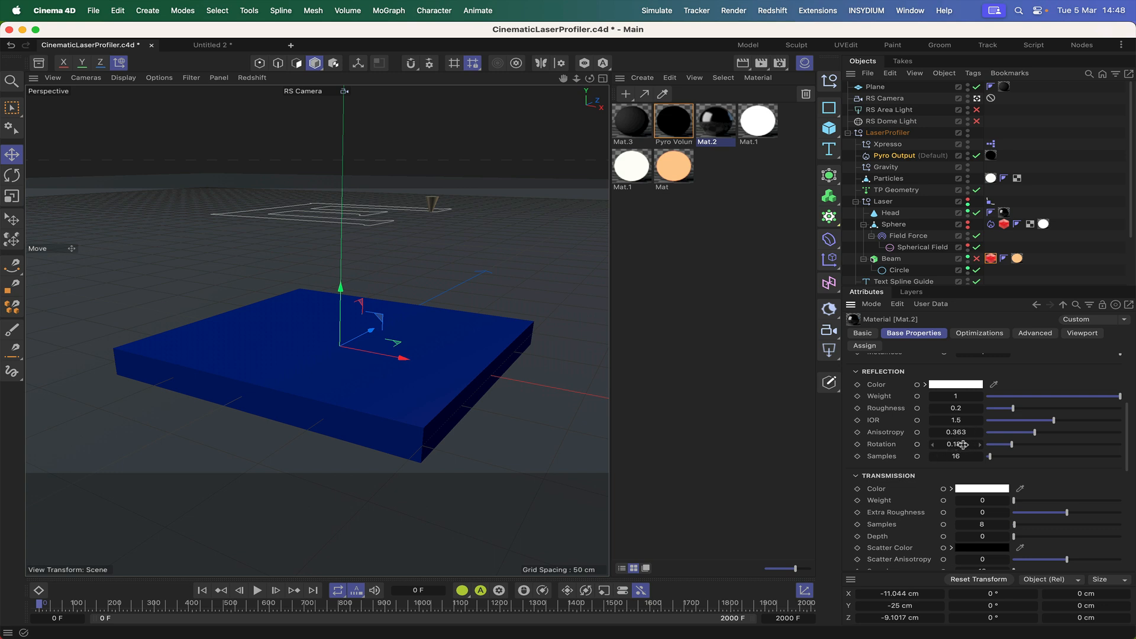
{"action": "scroll", "coordinate": [994, 379], "scroll_direction": "down", "scroll_amount": 5}
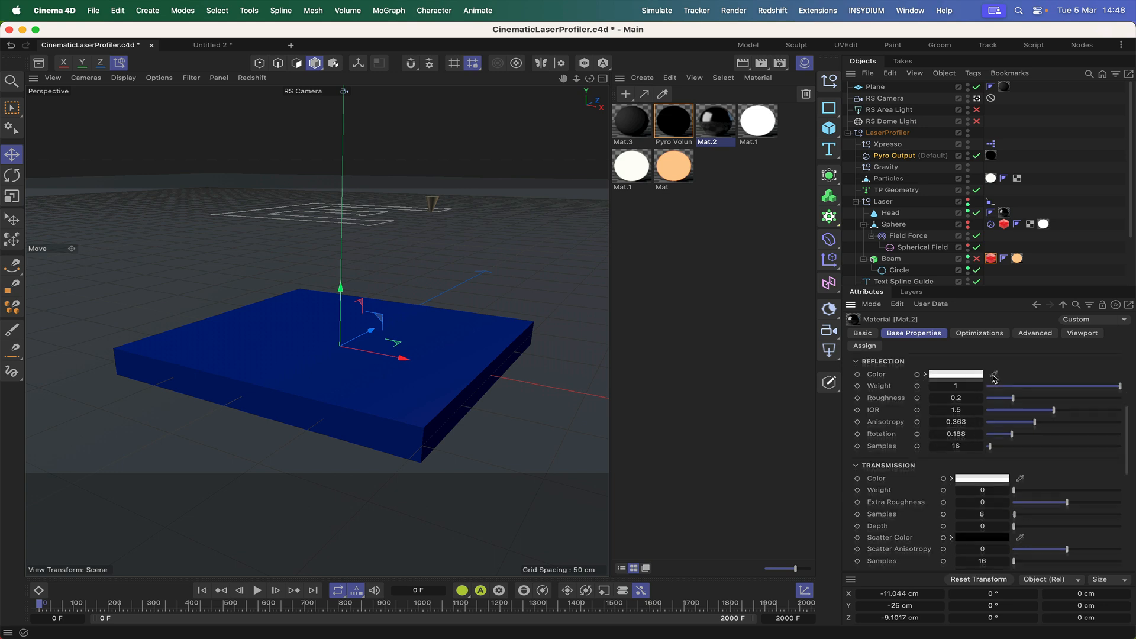
{"action": "scroll", "coordinate": [994, 380], "scroll_direction": "up", "scroll_amount": 8}
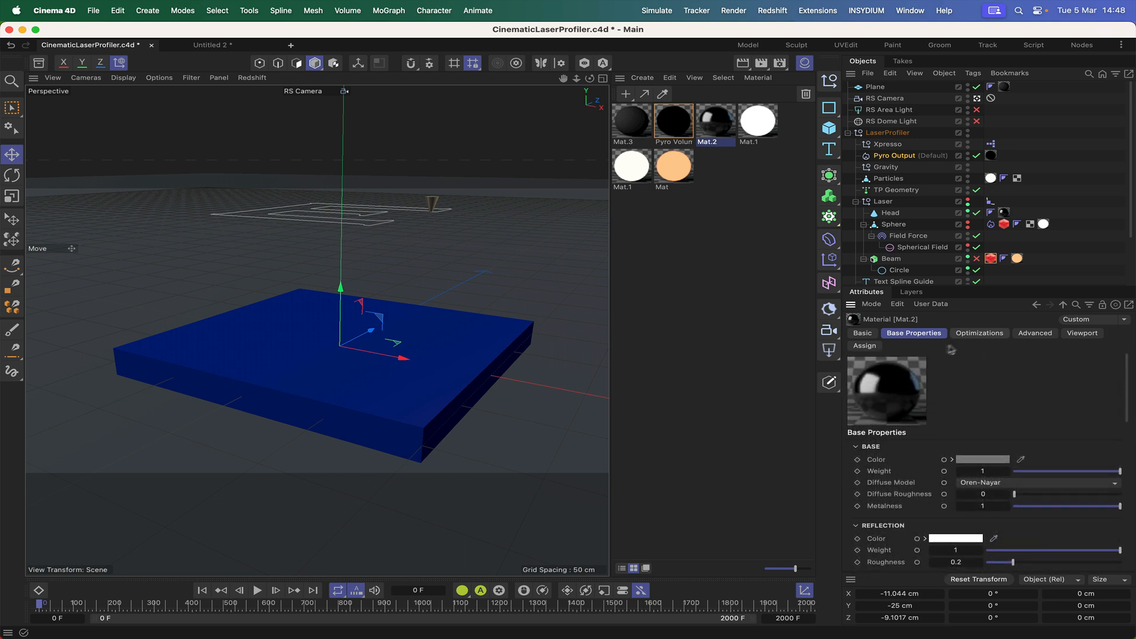
Step: Examine the orange Mat material's base properties down to Emission, checking the emission weight and the emission color's RGB values
{"action": "left_click", "coordinate": [674, 175]}
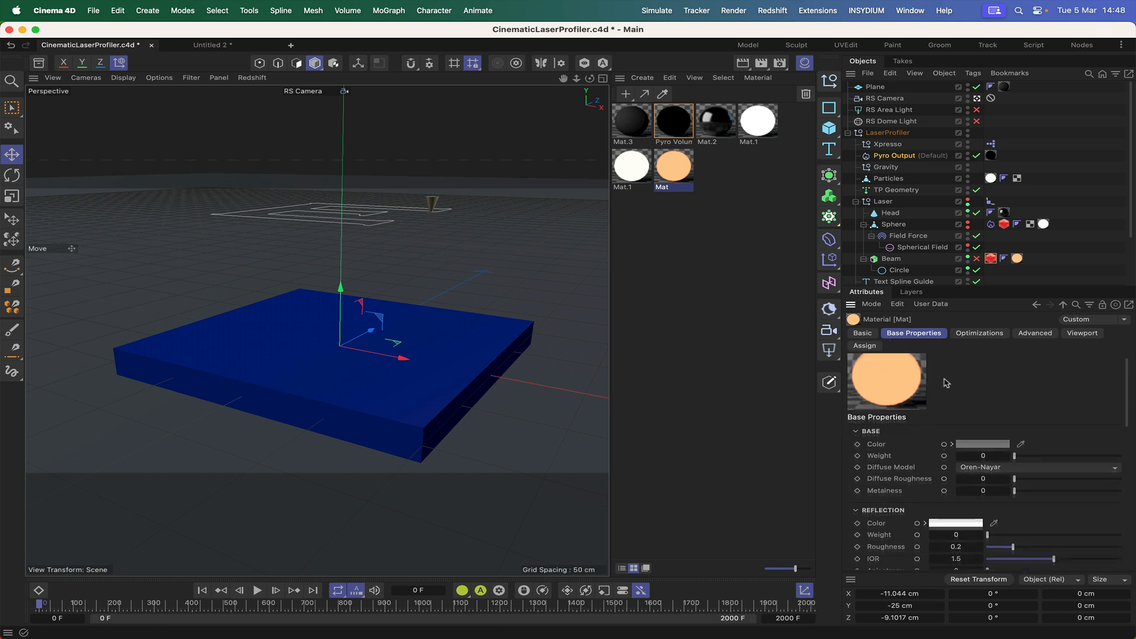
{"action": "scroll", "coordinate": [923, 384], "scroll_direction": "down", "scroll_amount": 10}
{"action": "scroll", "coordinate": [945, 383], "scroll_direction": "up", "scroll_amount": 10}
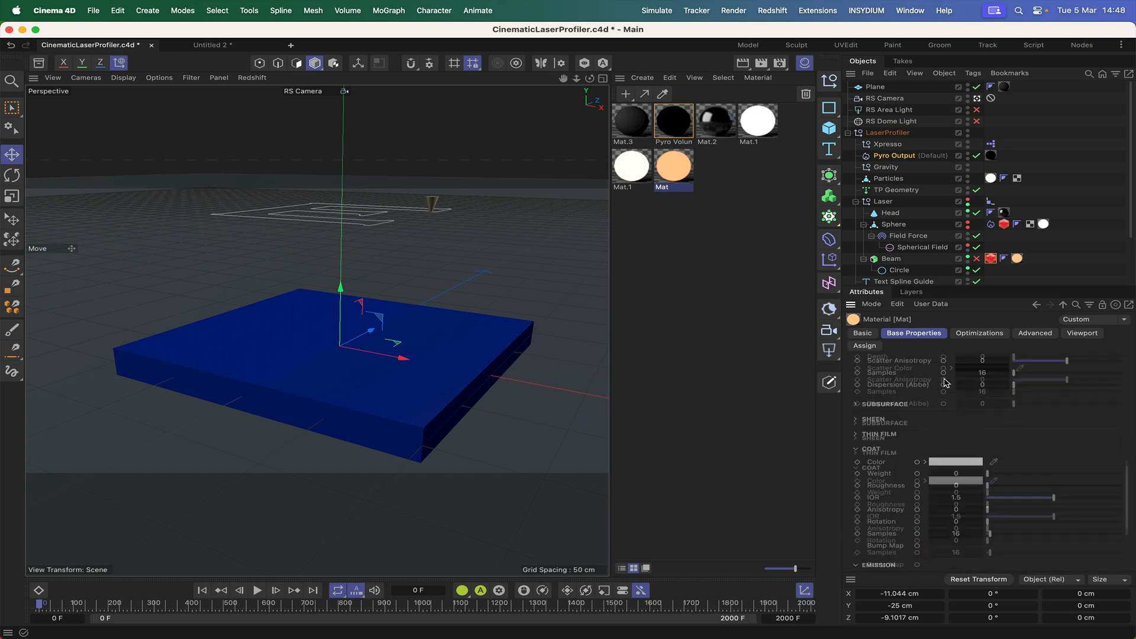
{"action": "scroll", "coordinate": [1006, 497], "scroll_direction": "down", "scroll_amount": 2}
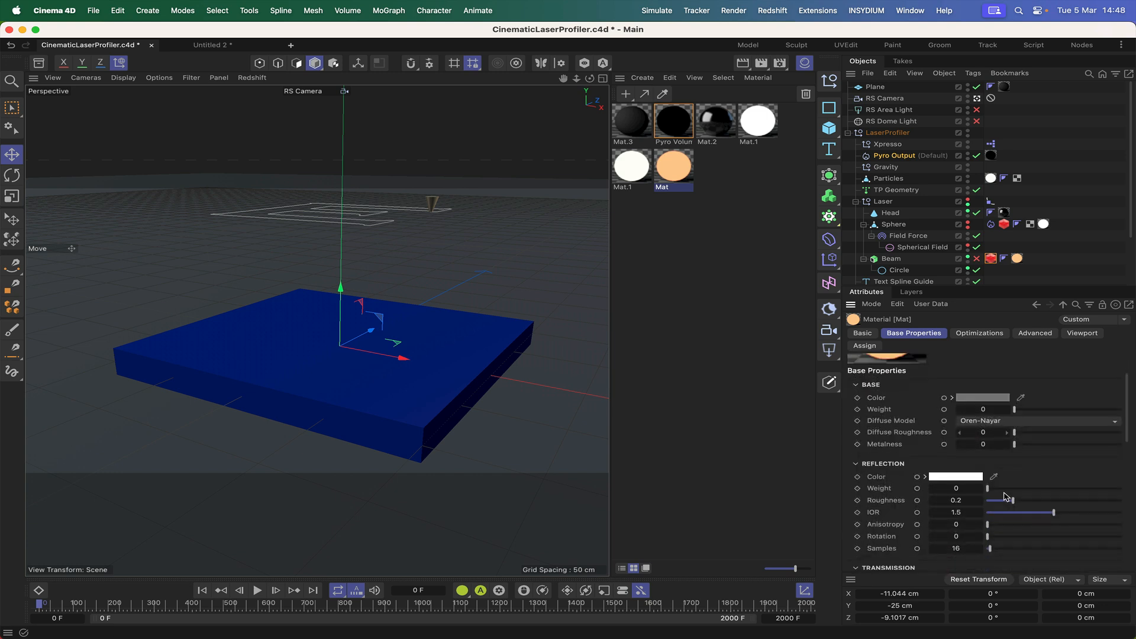
{"action": "scroll", "coordinate": [1013, 455], "scroll_direction": "down", "scroll_amount": 4}
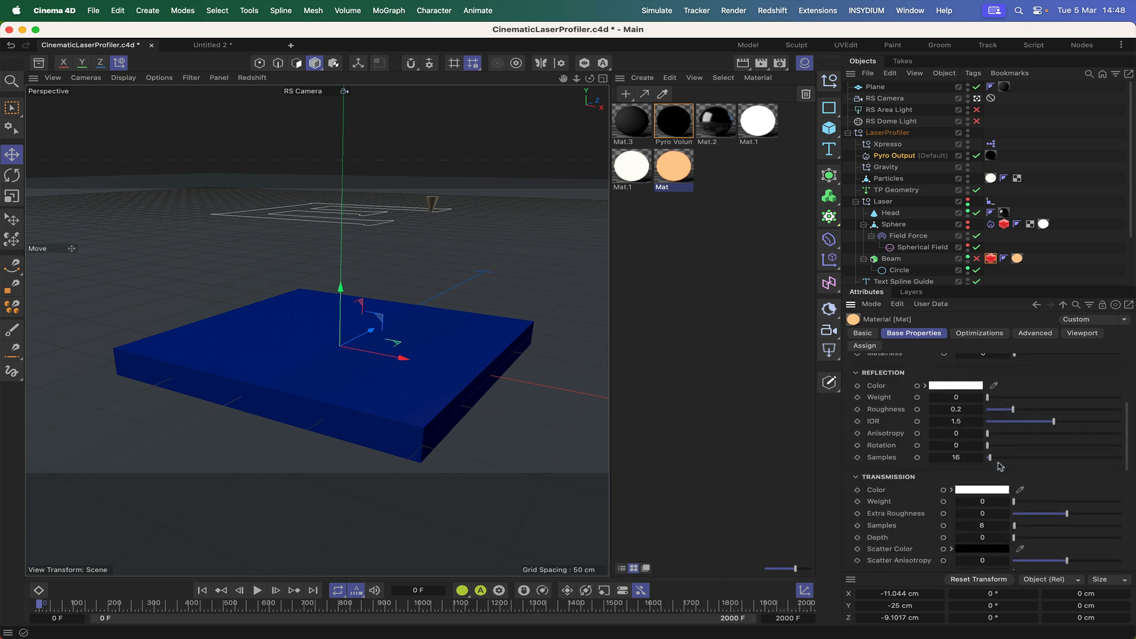
{"action": "scroll", "coordinate": [1033, 428], "scroll_direction": "down", "scroll_amount": 5}
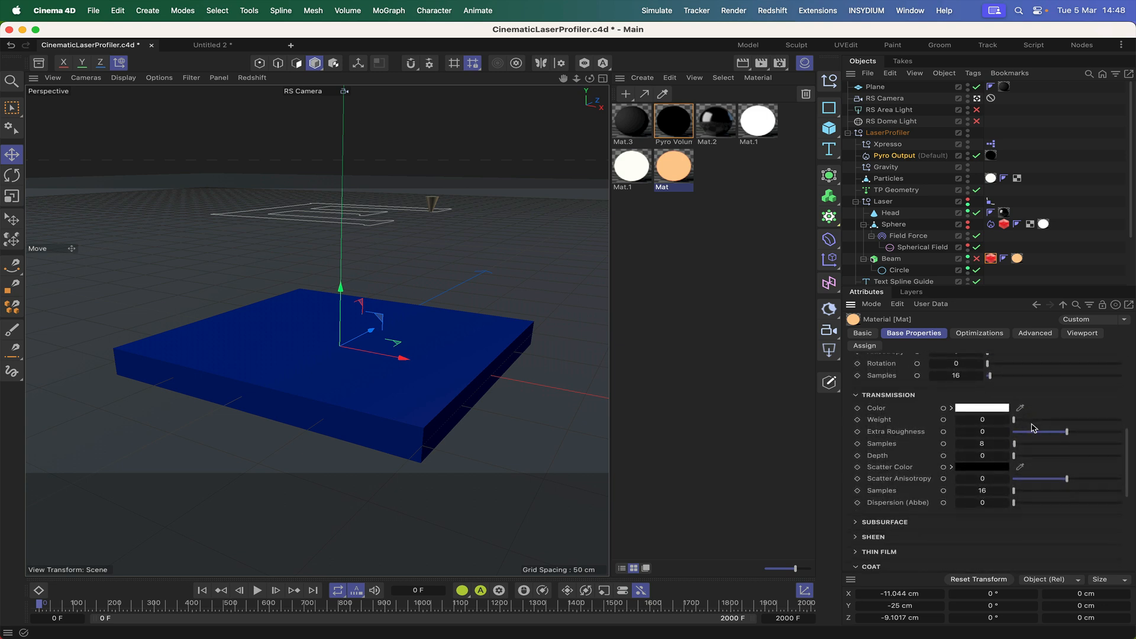
{"action": "scroll", "coordinate": [1033, 427], "scroll_direction": "down", "scroll_amount": 9}
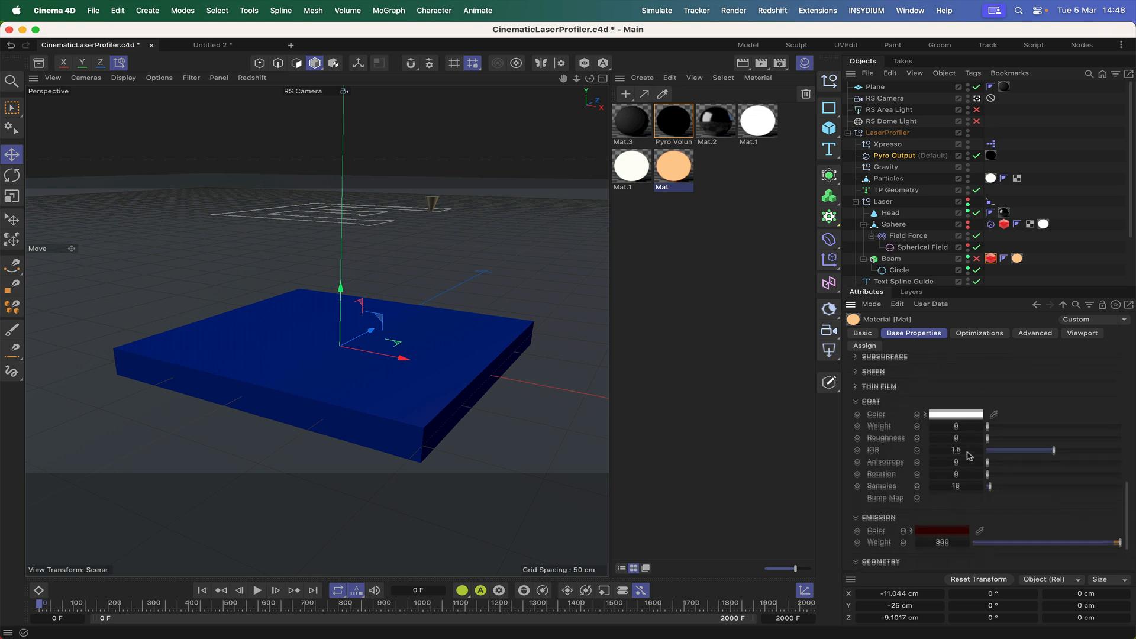
{"action": "scroll", "coordinate": [969, 456], "scroll_direction": "down", "scroll_amount": 1}
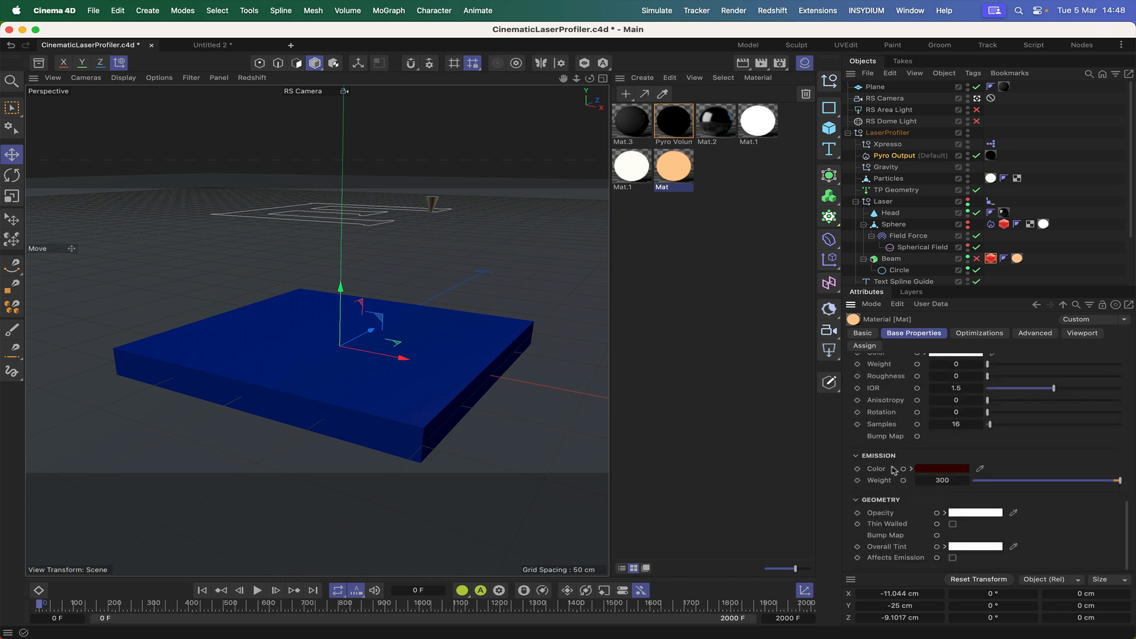
{"action": "left_click", "coordinate": [942, 469]}
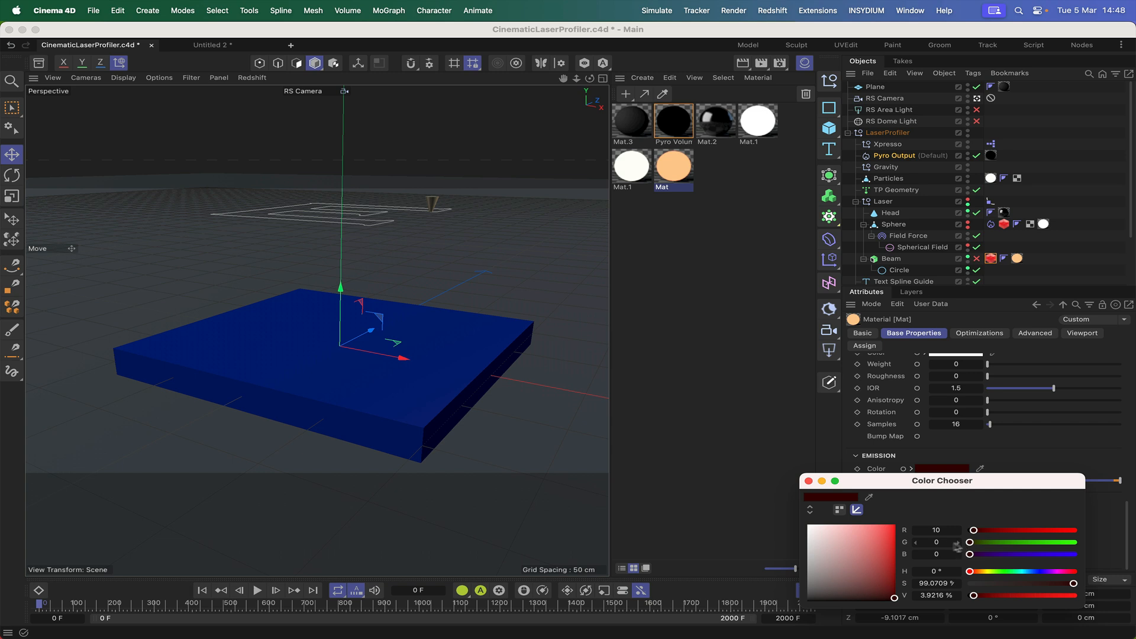
{"action": "left_click", "coordinate": [808, 481]}
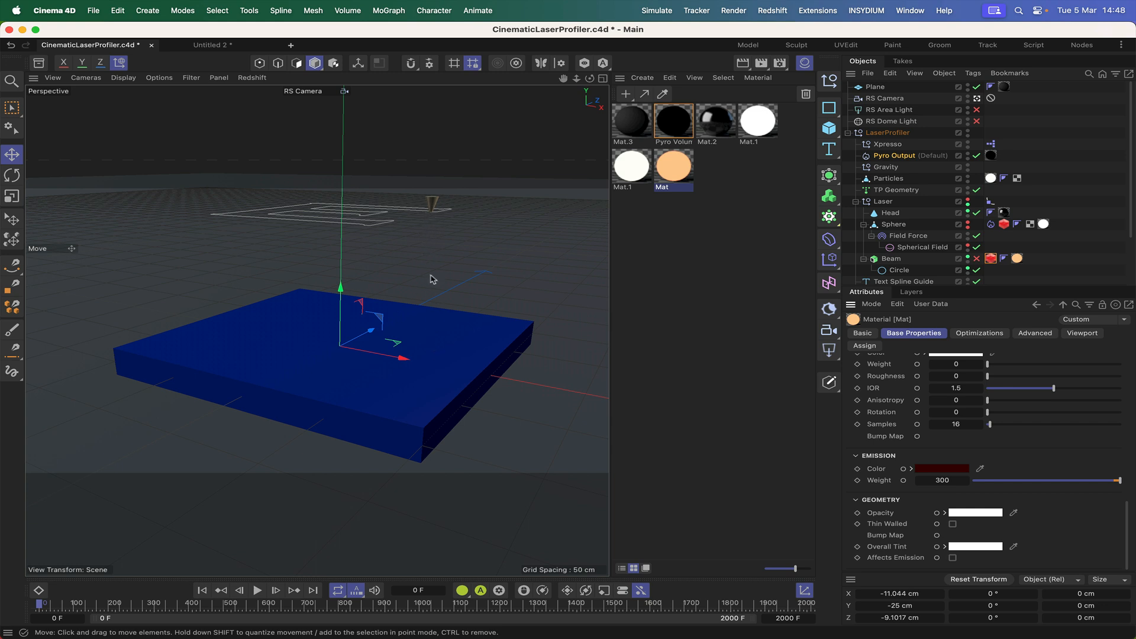
{"action": "left_click", "coordinate": [1075, 455]}
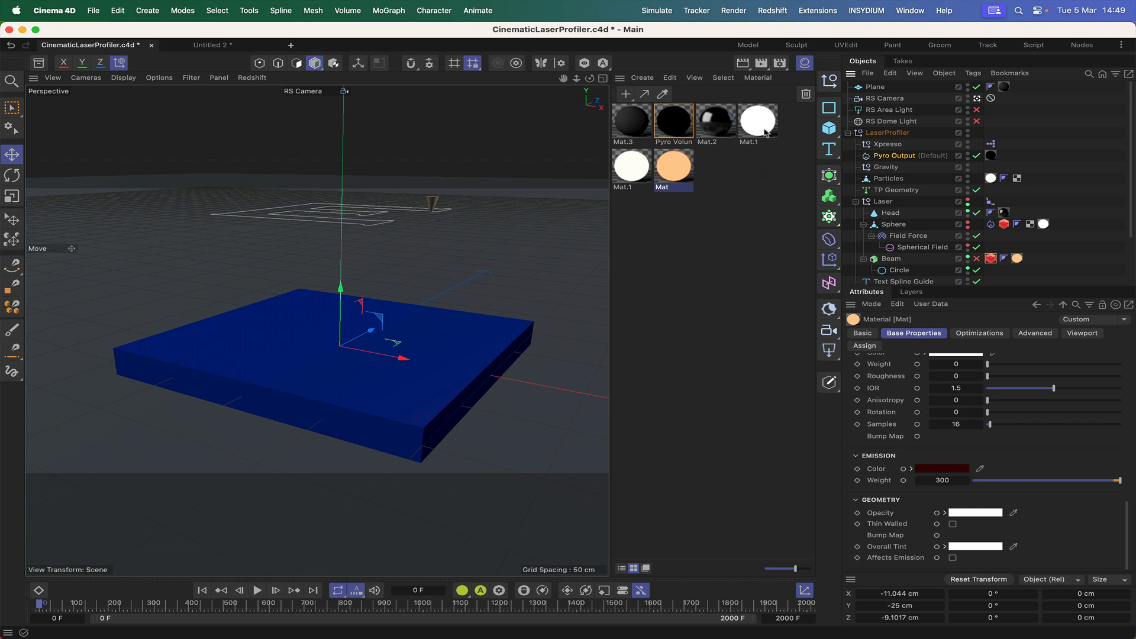
Step: Compare the Emission color and weight of the two Mat.1 materials, and review the Particles material's other base properties
{"action": "left_click", "coordinate": [637, 172]}
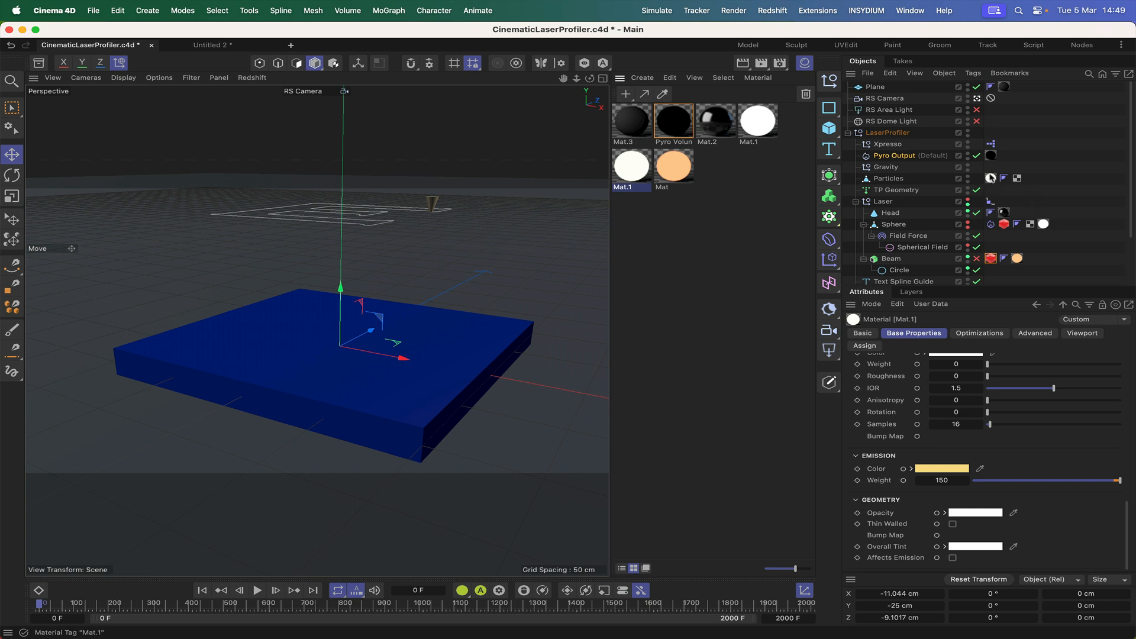
{"action": "left_click", "coordinate": [763, 126]}
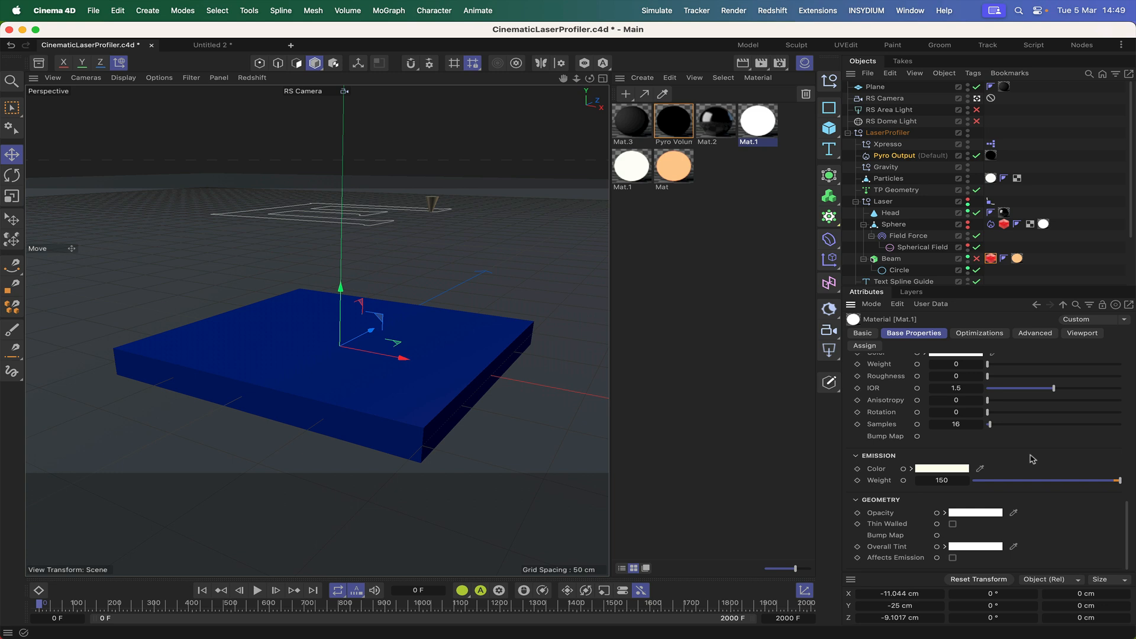
{"action": "scroll", "coordinate": [1041, 458], "scroll_direction": "up", "scroll_amount": 2}
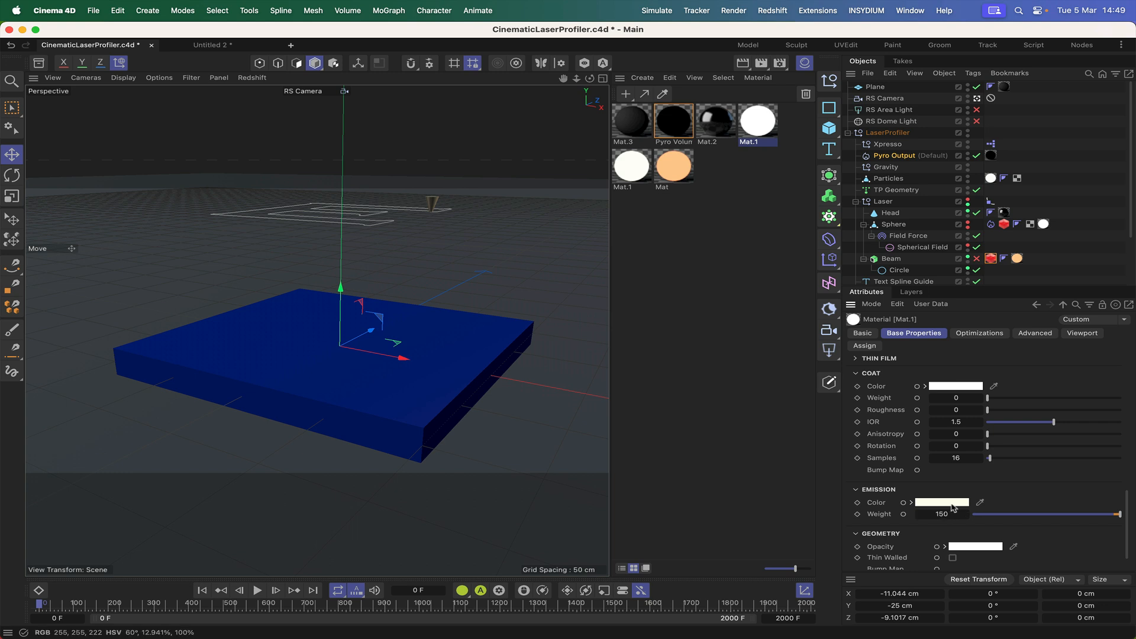
{"action": "scroll", "coordinate": [954, 508], "scroll_direction": "up", "scroll_amount": 20}
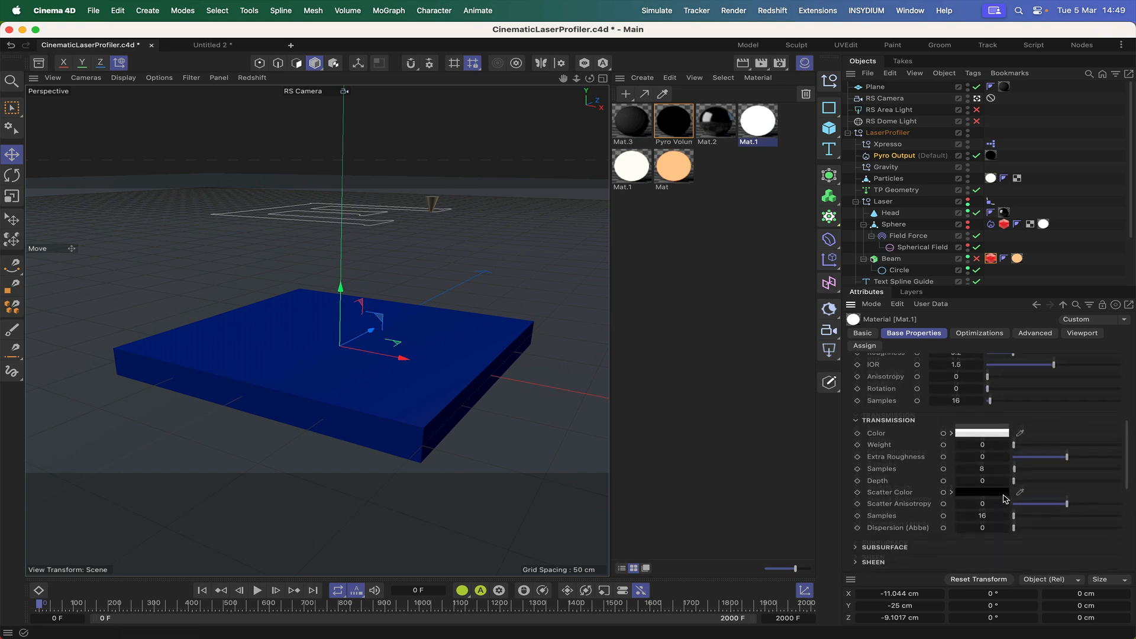
{"action": "scroll", "coordinate": [1004, 499], "scroll_direction": "up", "scroll_amount": 6}
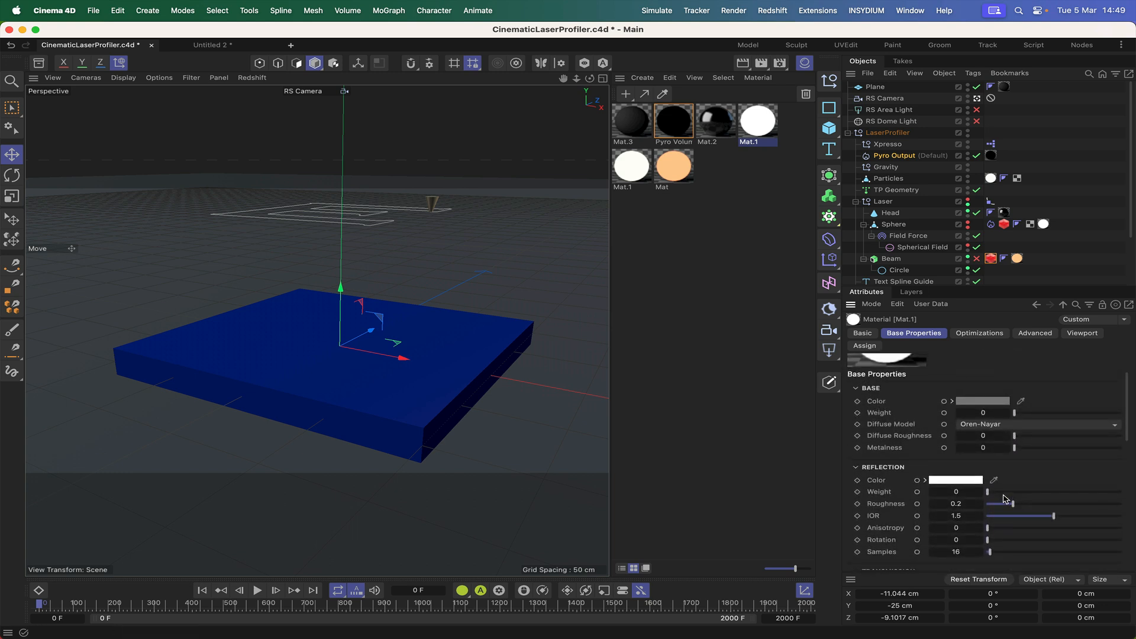
{"action": "scroll", "coordinate": [1004, 499], "scroll_direction": "up", "scroll_amount": 2}
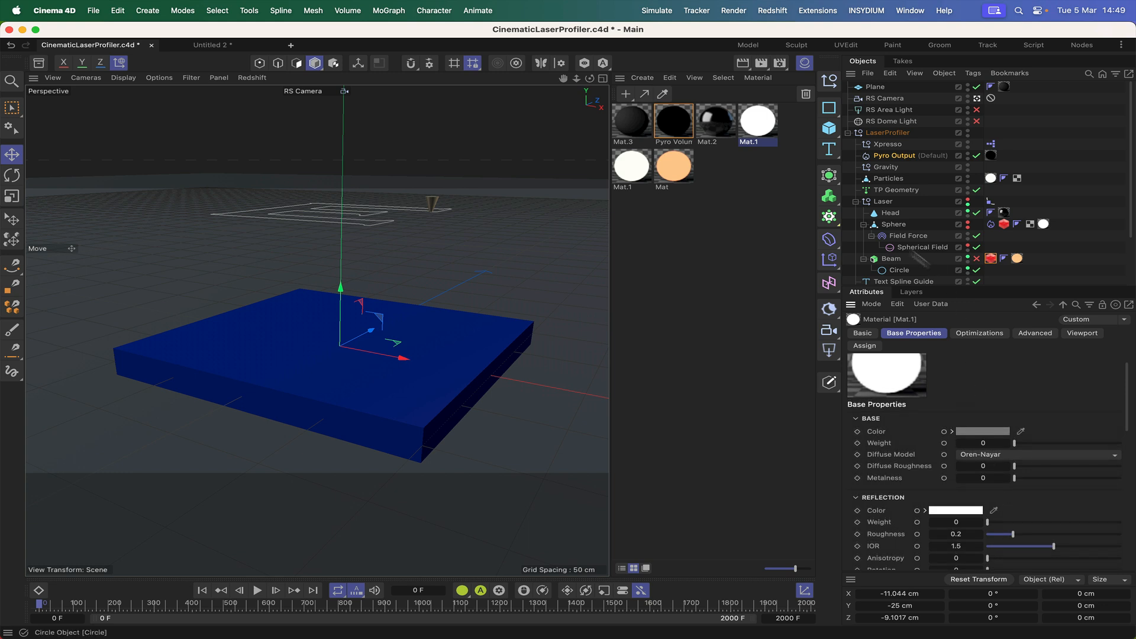
Step: Recheck both Mat.1 materials and examine the emission color's RGB values and remaining base properties of the one beside Mat.2
{"action": "left_click", "coordinate": [635, 173]}
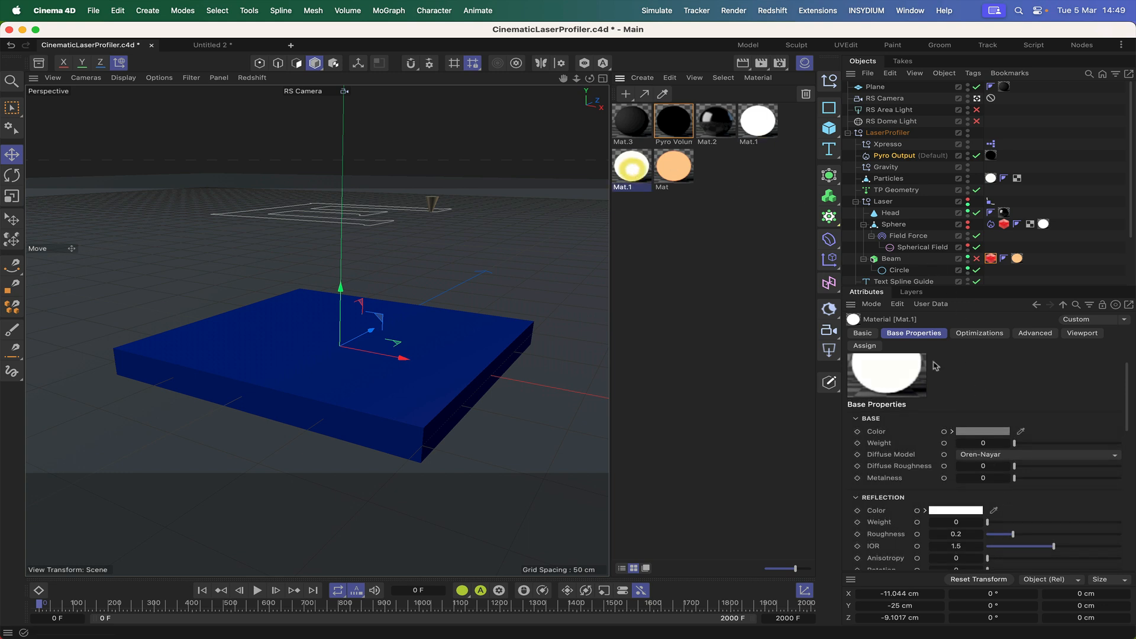
{"action": "left_click", "coordinate": [759, 123]}
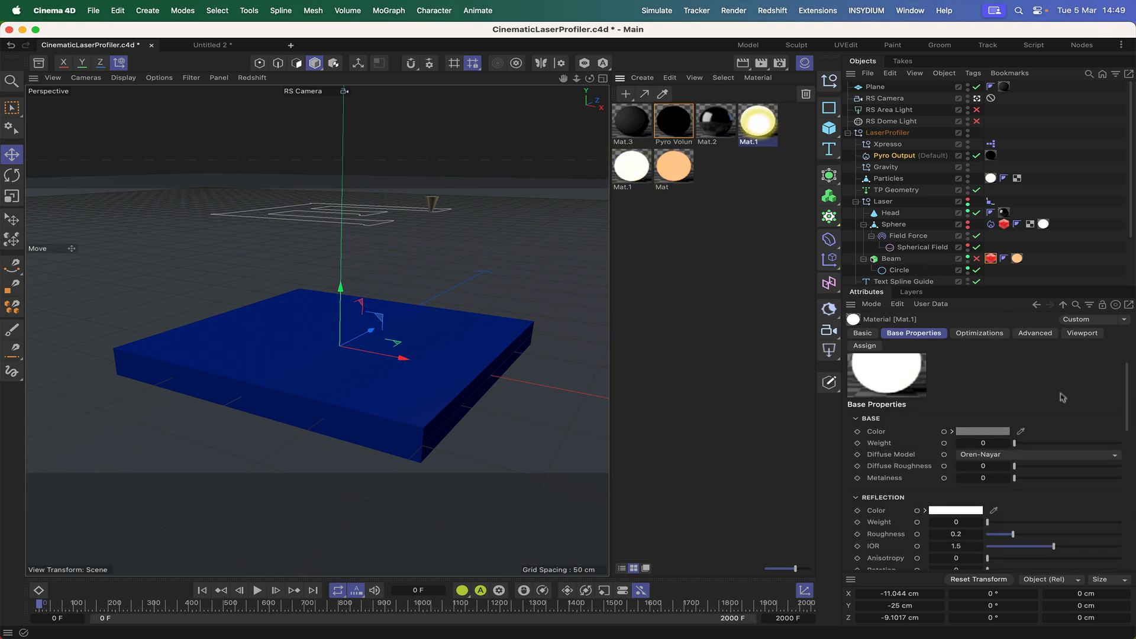
{"action": "scroll", "coordinate": [1058, 390], "scroll_direction": "down", "scroll_amount": 6}
{"action": "scroll", "coordinate": [1059, 391], "scroll_direction": "down", "scroll_amount": 10}
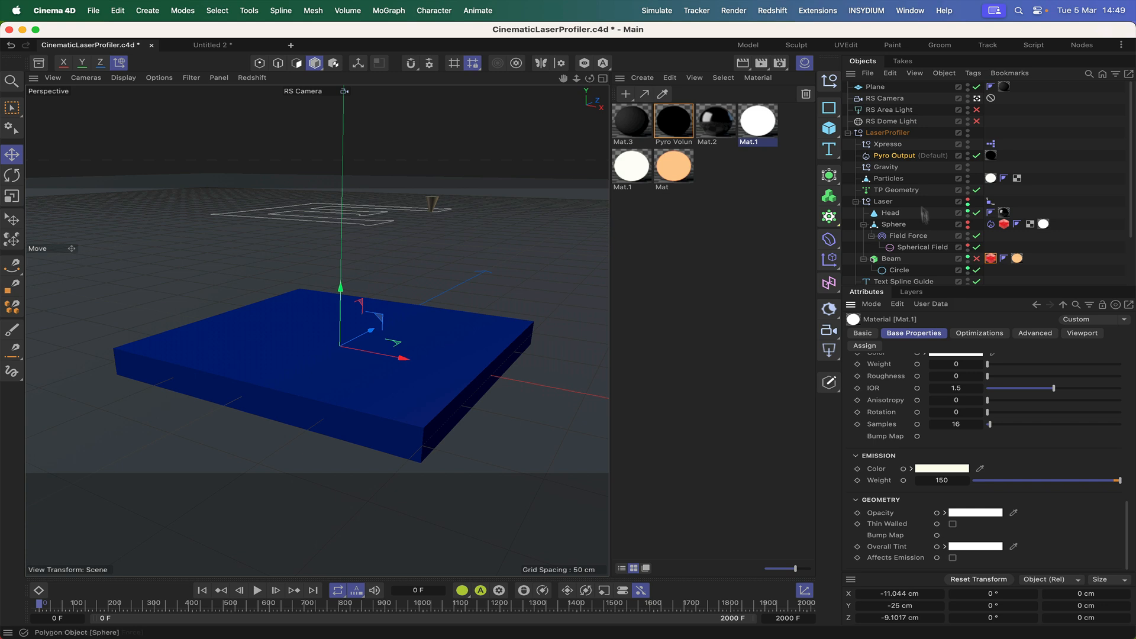
{"action": "left_click", "coordinate": [938, 470]}
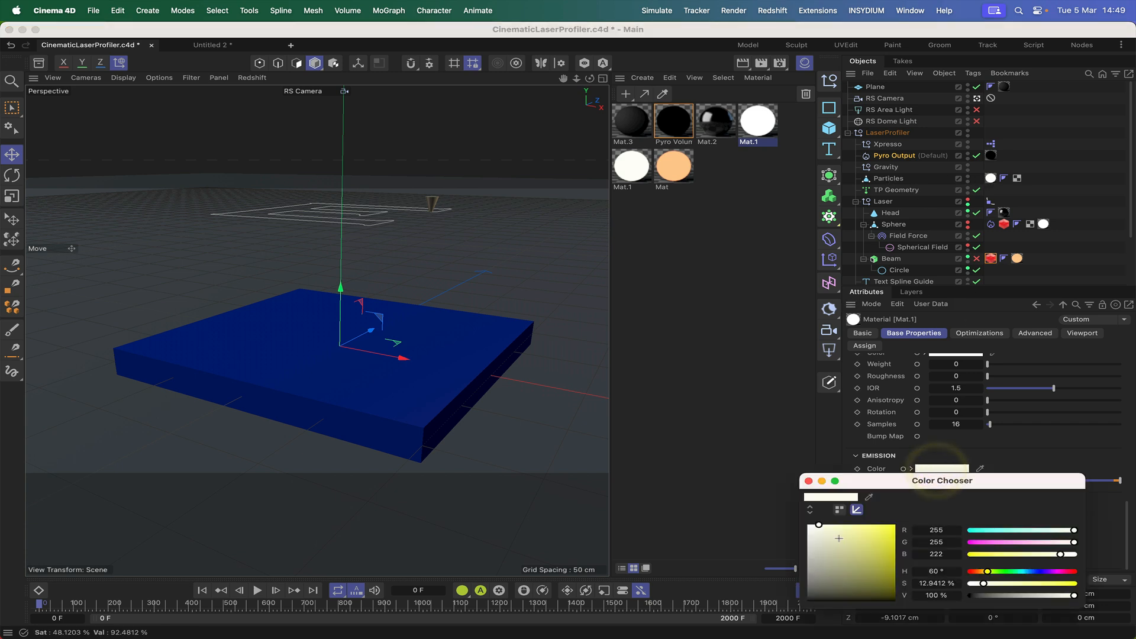
{"action": "left_click", "coordinate": [809, 482]}
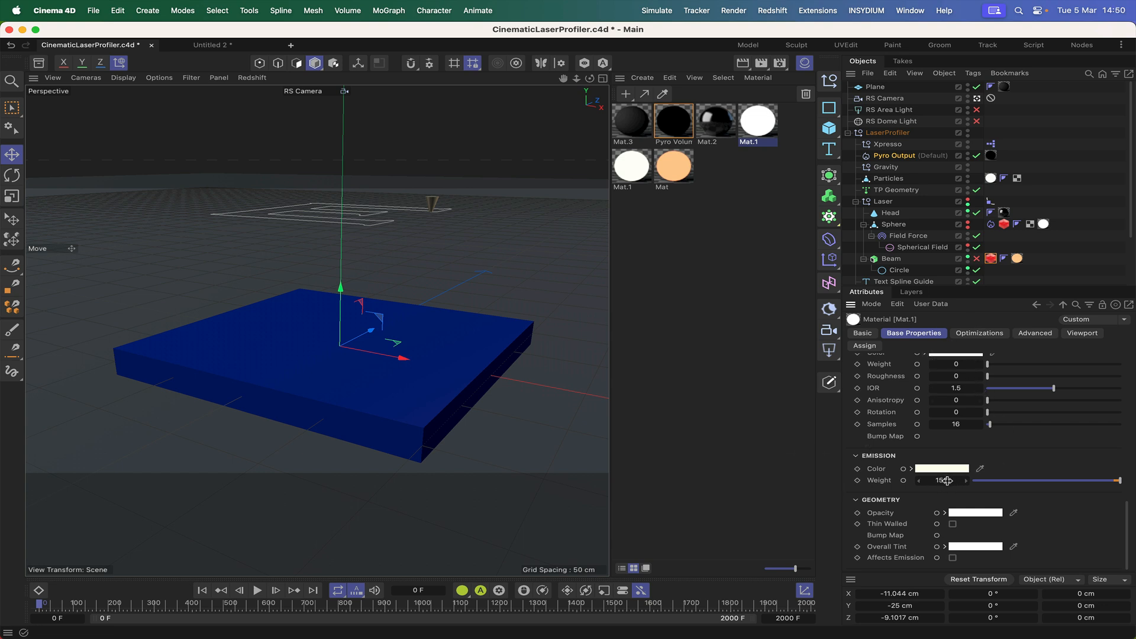
{"action": "scroll", "coordinate": [1024, 452], "scroll_direction": "up", "scroll_amount": 5}
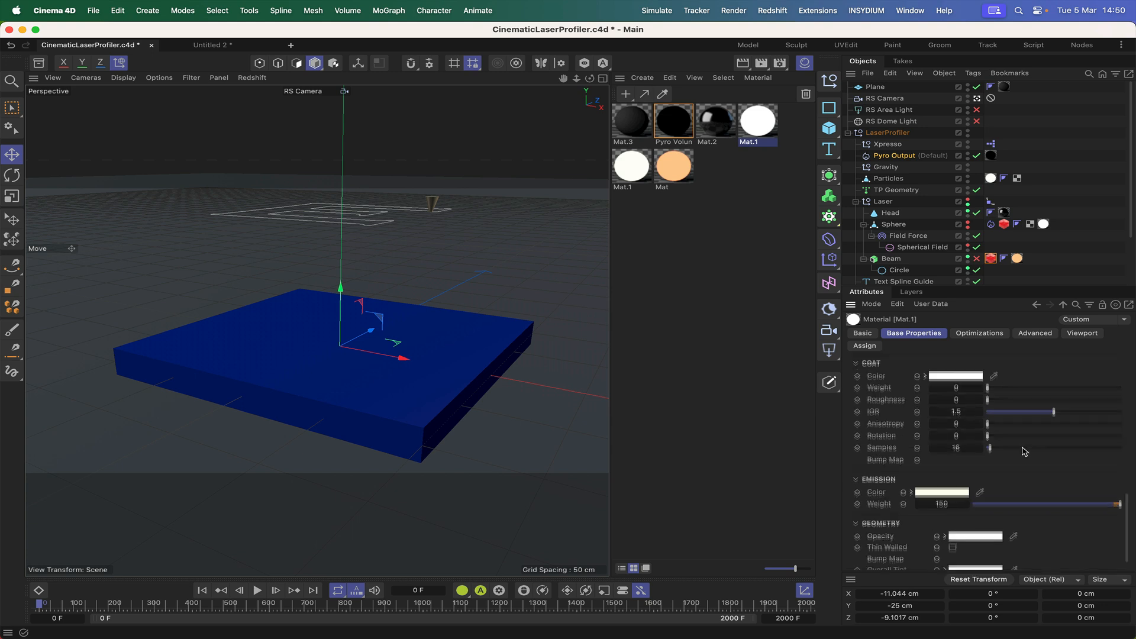
{"action": "scroll", "coordinate": [1024, 452], "scroll_direction": "up", "scroll_amount": 6}
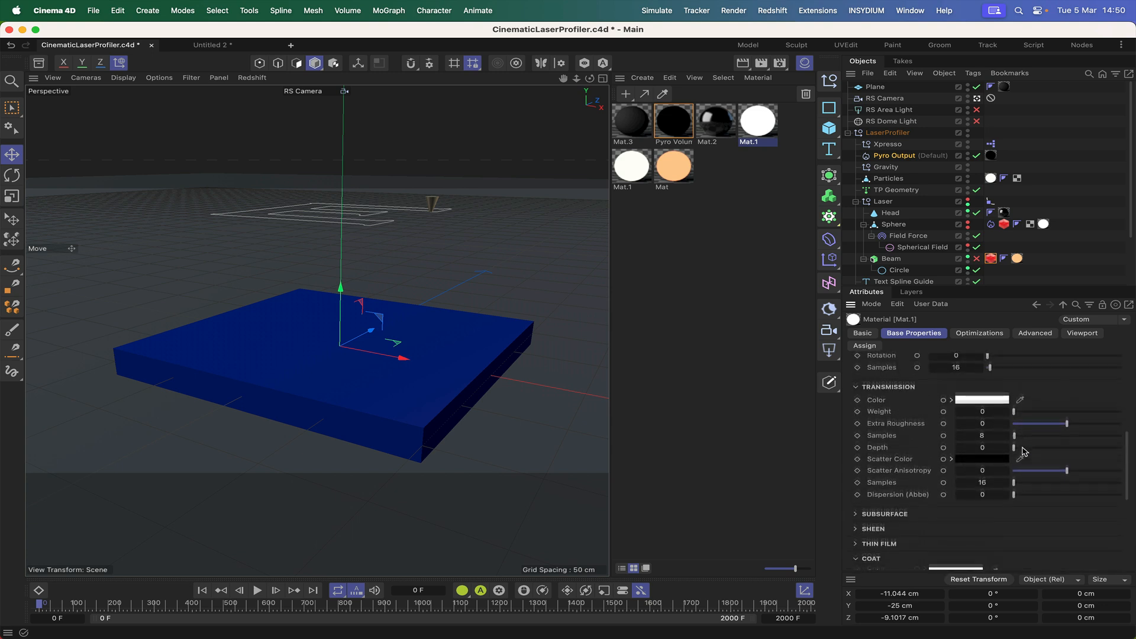
{"action": "scroll", "coordinate": [1024, 452], "scroll_direction": "up", "scroll_amount": 1}
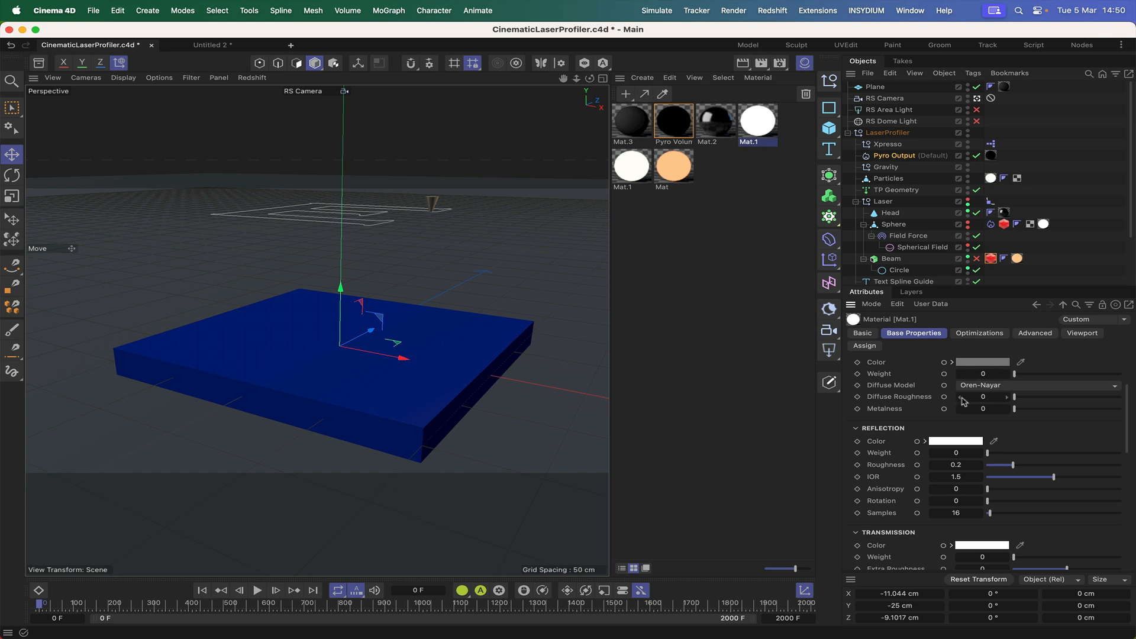
{"action": "scroll", "coordinate": [931, 402], "scroll_direction": "up", "scroll_amount": 3}
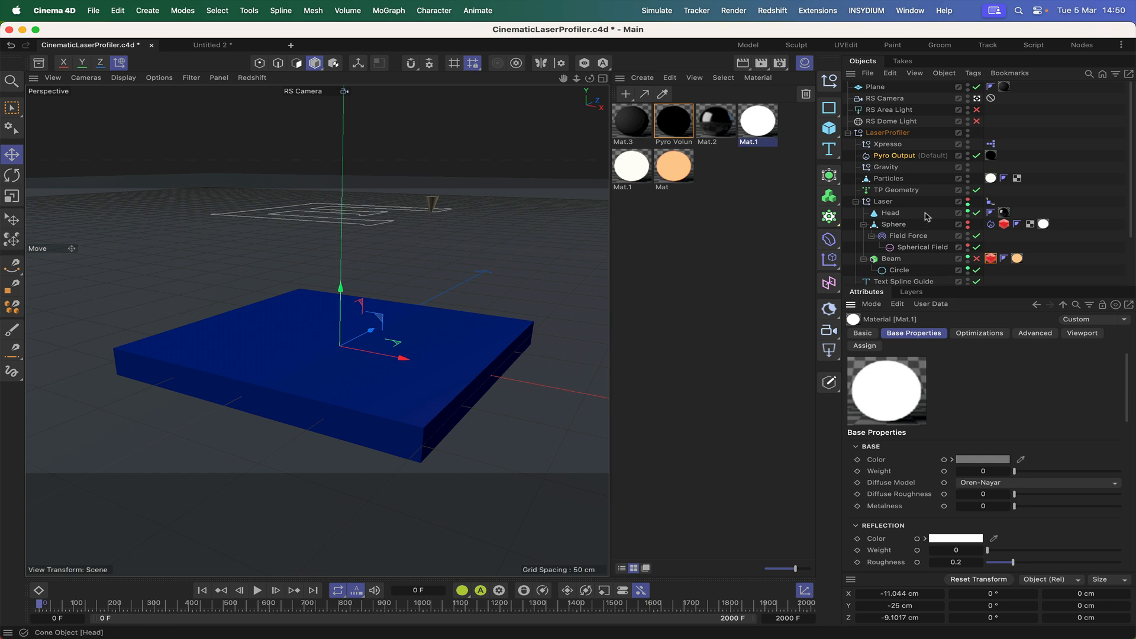
Step: Inspect the Base and Reflection properties of the matte dark material Mat.3, including reflection color, weight and roughness
{"action": "left_click", "coordinate": [629, 131]}
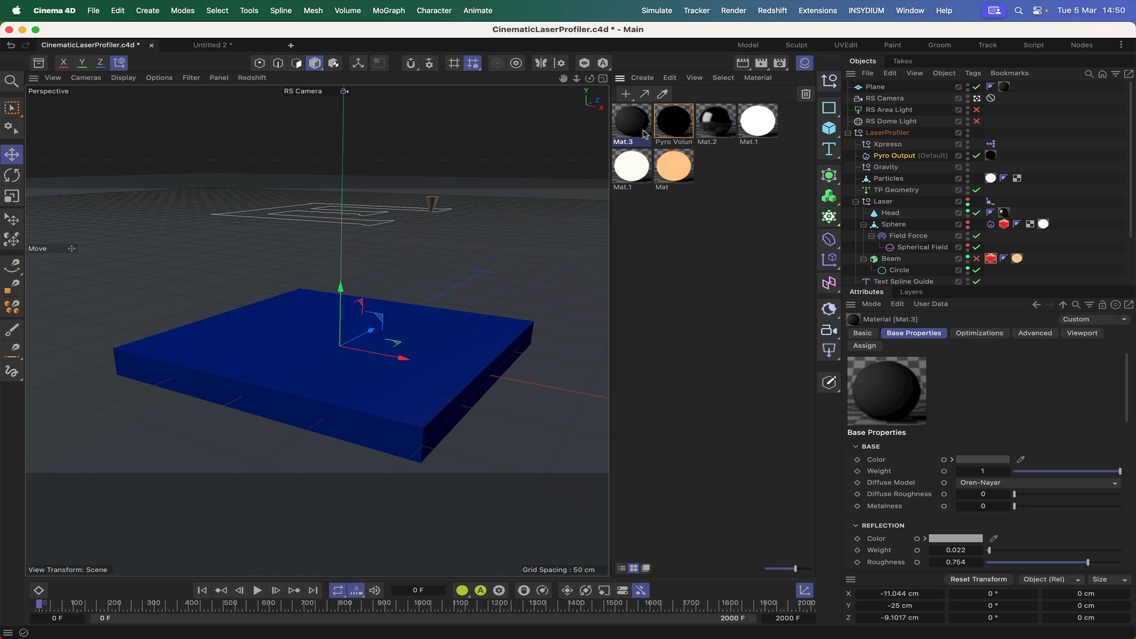
{"action": "scroll", "coordinate": [976, 444], "scroll_direction": "down", "scroll_amount": 1}
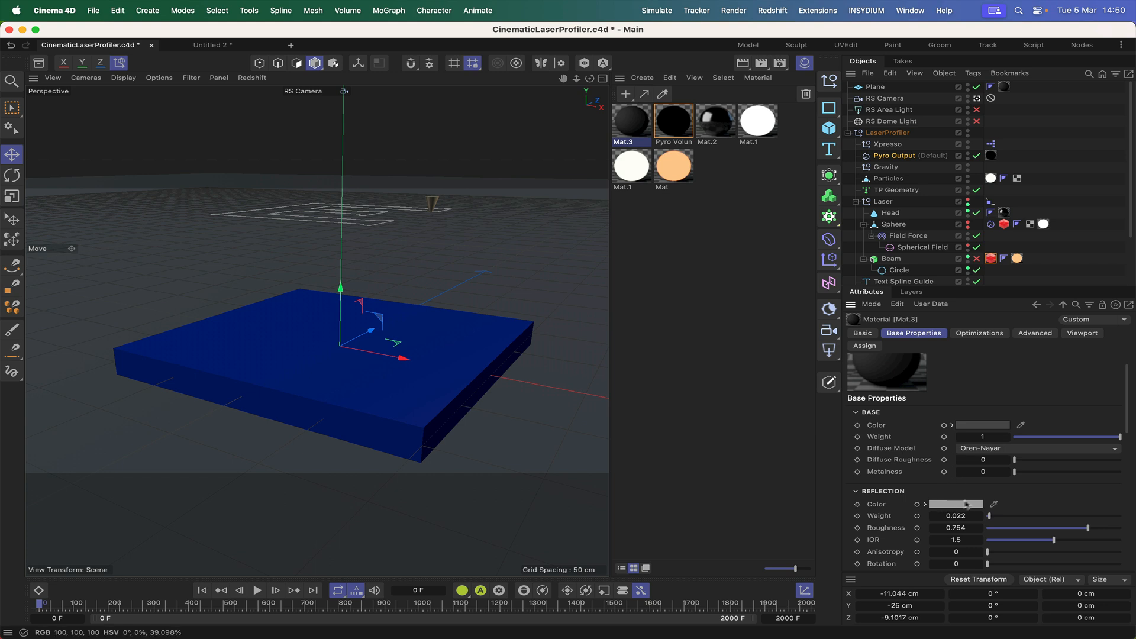
{"action": "scroll", "coordinate": [1034, 473], "scroll_direction": "down", "scroll_amount": 1}
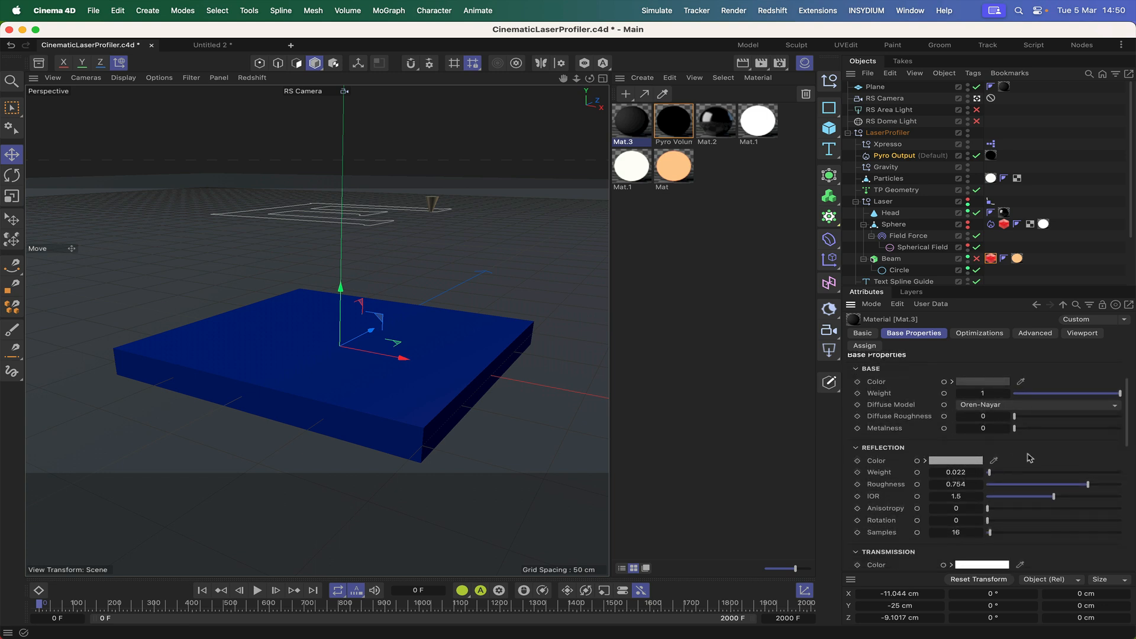
Step: Review Mat.3's remaining base properties and inspect the Output and Save options in the Redshift render settings
{"action": "scroll", "coordinate": [1030, 458], "scroll_direction": "down", "scroll_amount": 1}
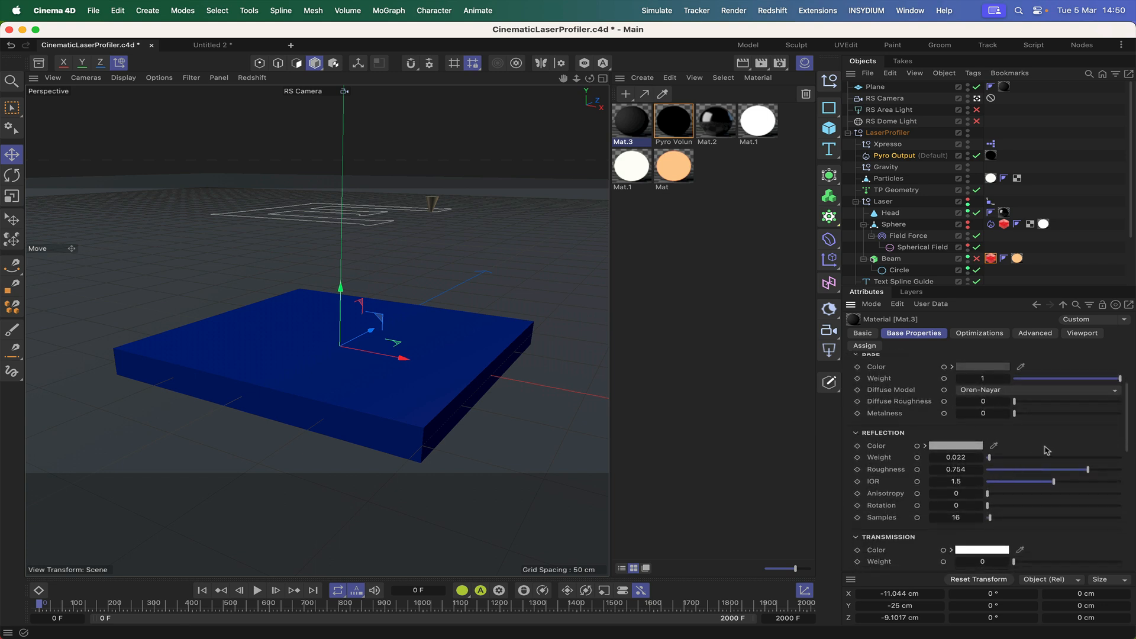
{"action": "scroll", "coordinate": [1046, 451], "scroll_direction": "up", "scroll_amount": 2}
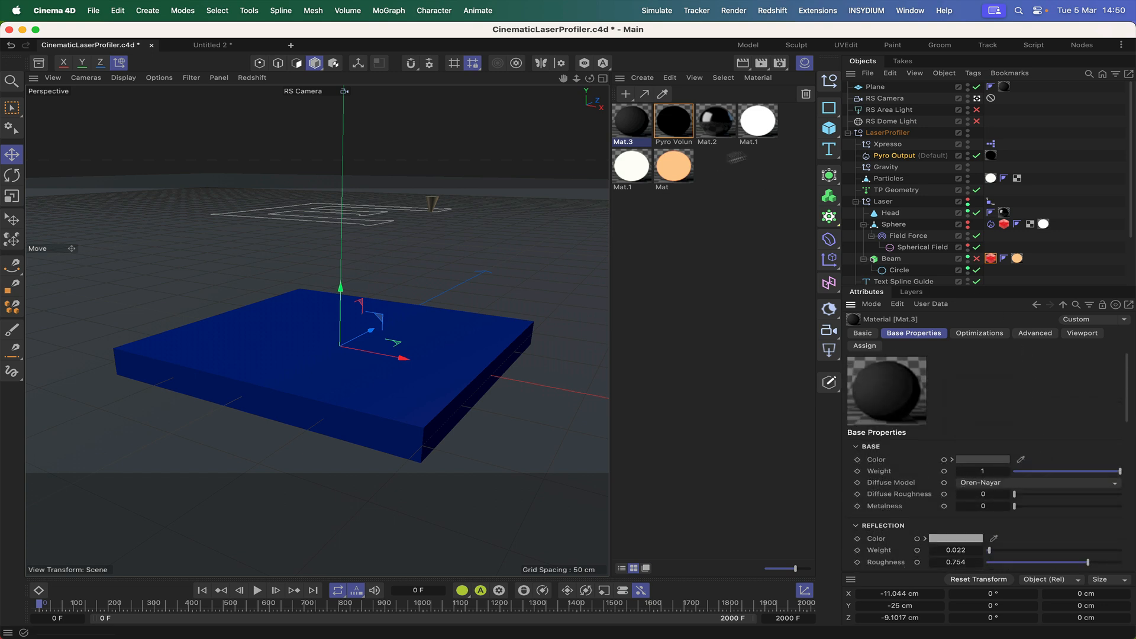
{"action": "left_click", "coordinate": [780, 63]}
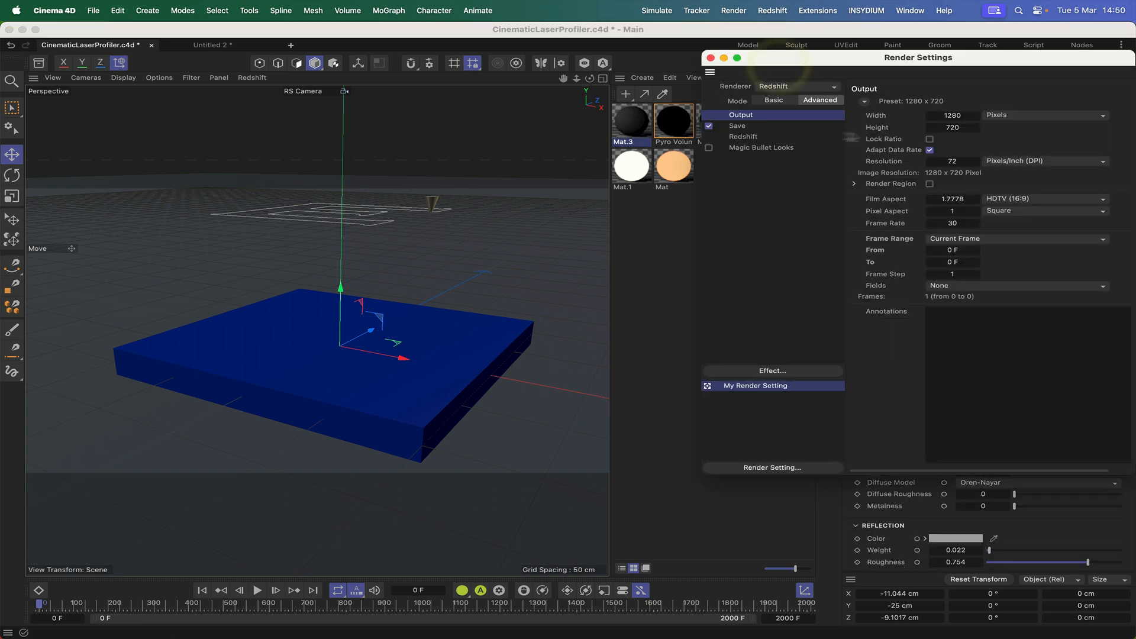
{"action": "left_click", "coordinate": [738, 126]}
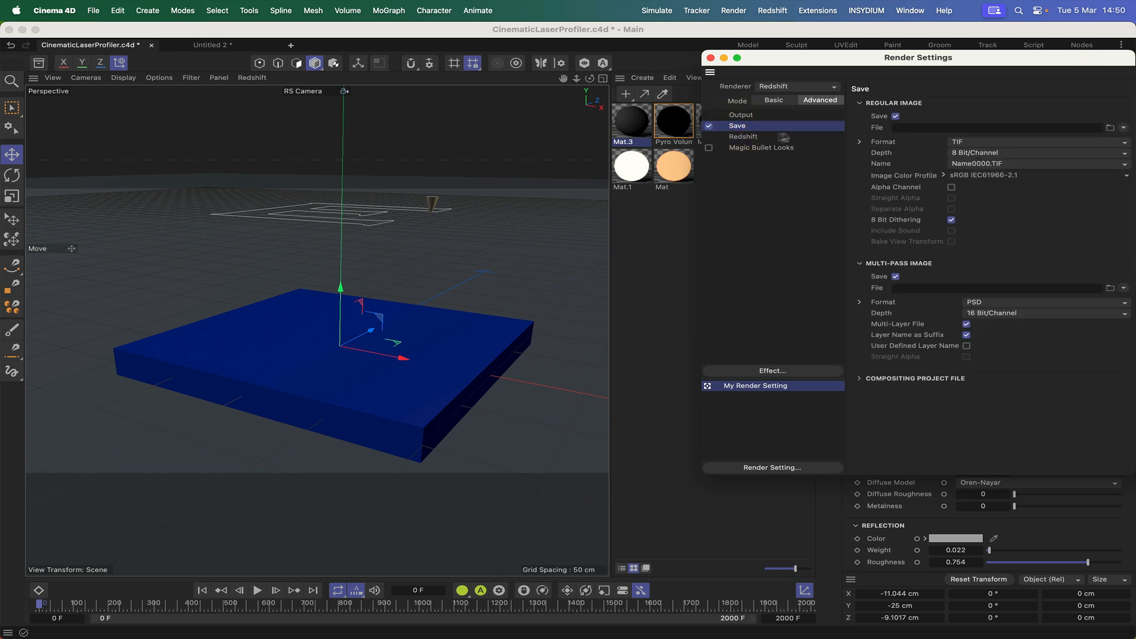
{"action": "left_click", "coordinate": [711, 58]}
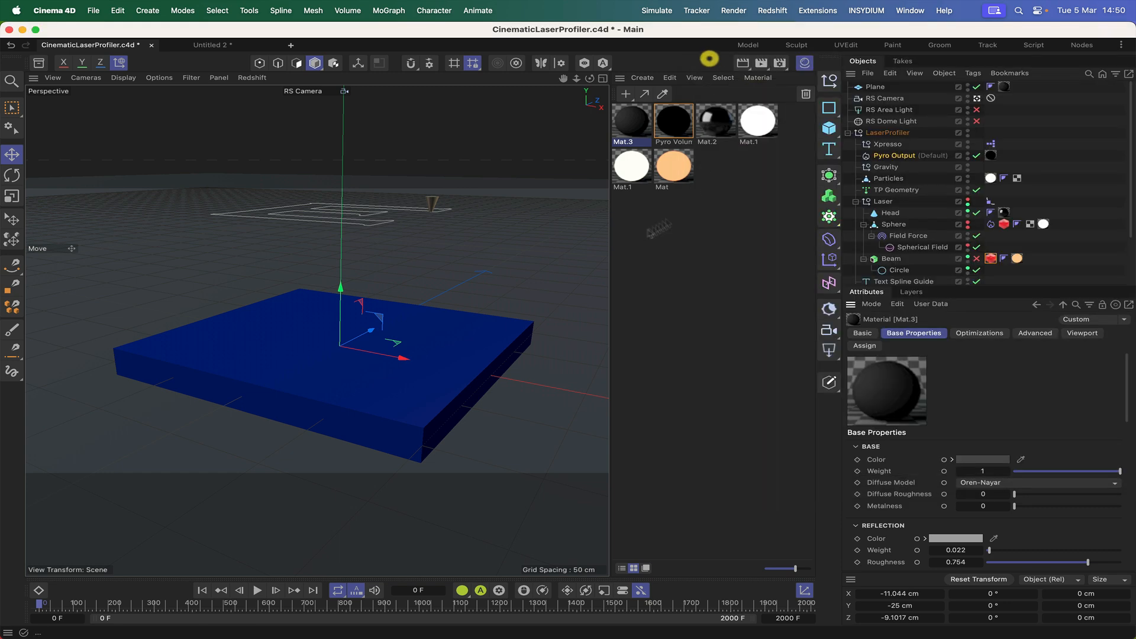
Step: Play the laser simulation from frame 0 to frame 59 and render that frame in the Picture Viewer
{"action": "left_click", "coordinate": [257, 591]}
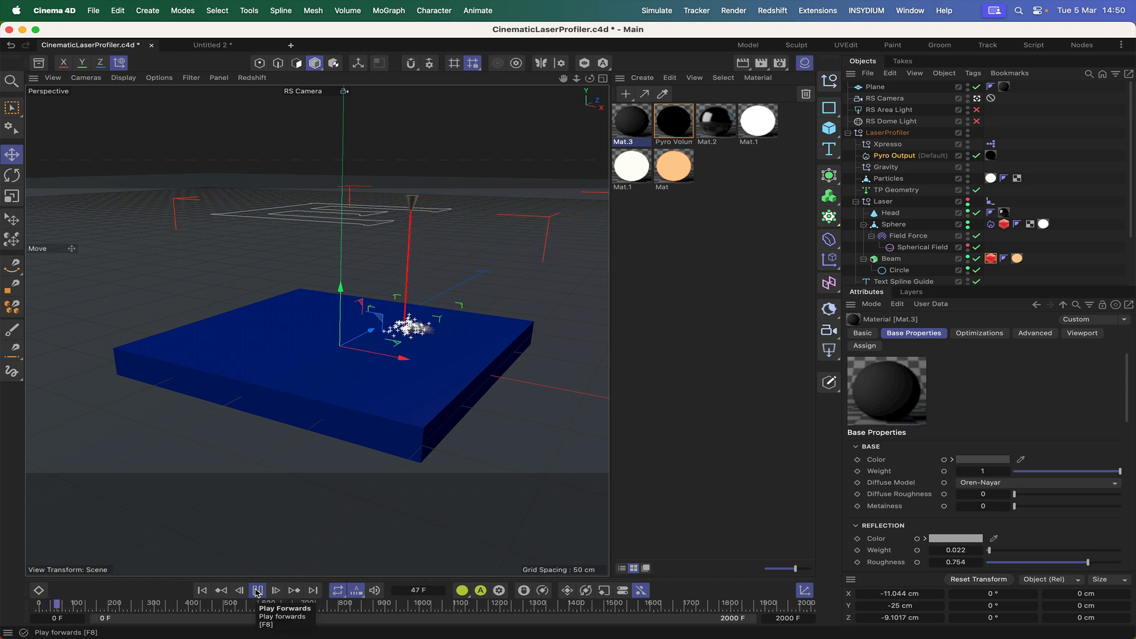
{"action": "left_click", "coordinate": [257, 590]}
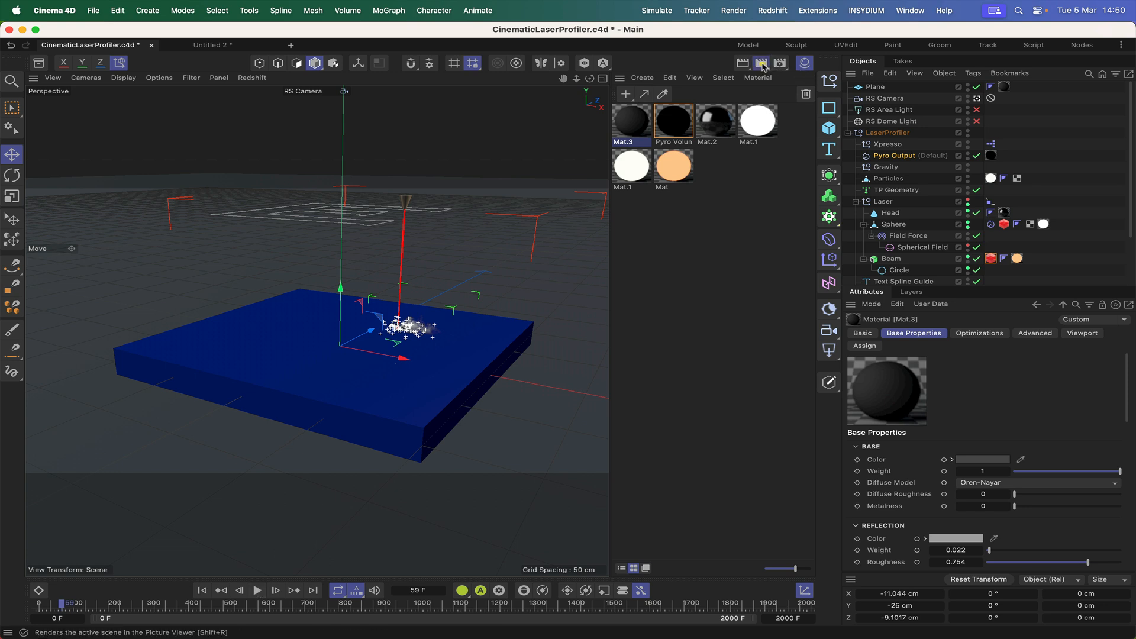
{"action": "left_click", "coordinate": [762, 64]}
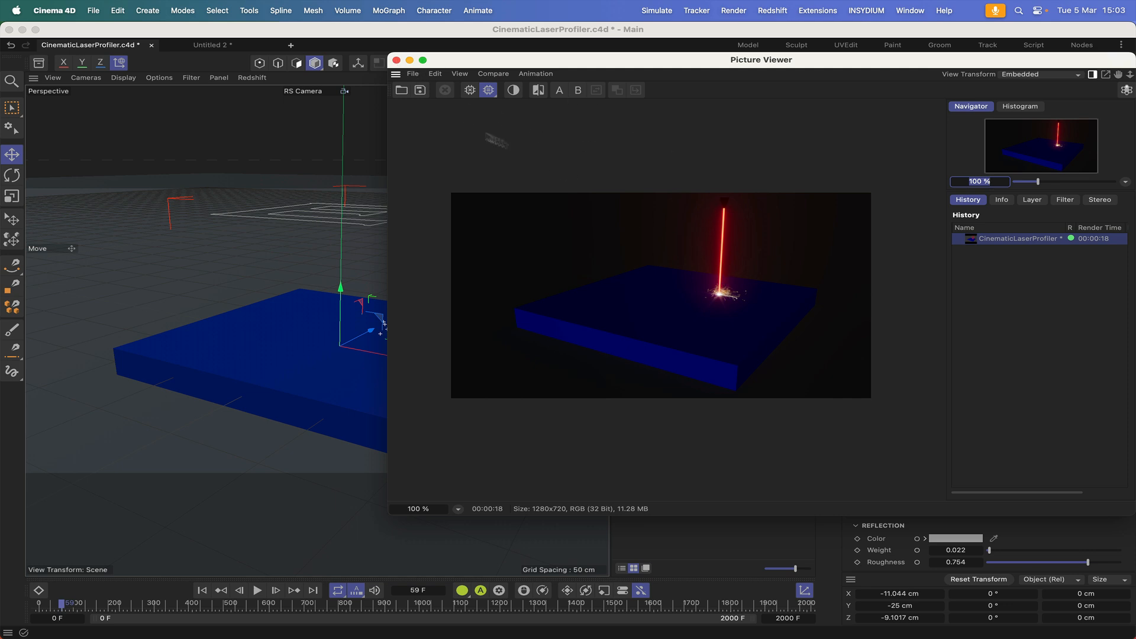
{"action": "left_click", "coordinate": [396, 60]}
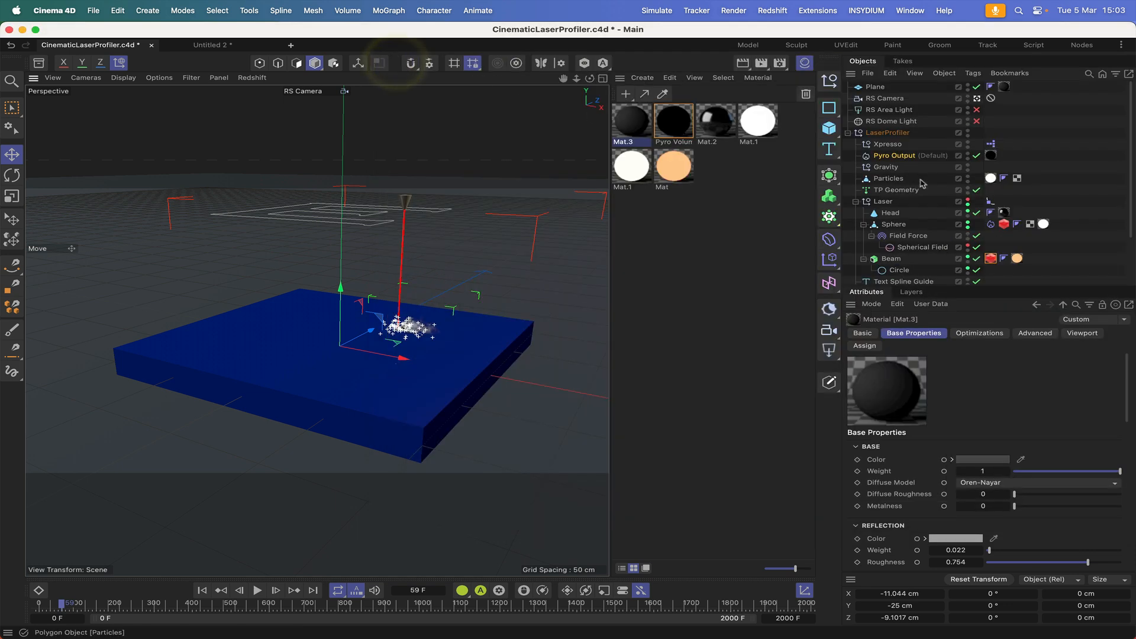
Step: Examine the RS Camera's lens effects, checking the Bloom values and tint colors and the Flare and Streak settings
{"action": "left_click", "coordinate": [894, 100]}
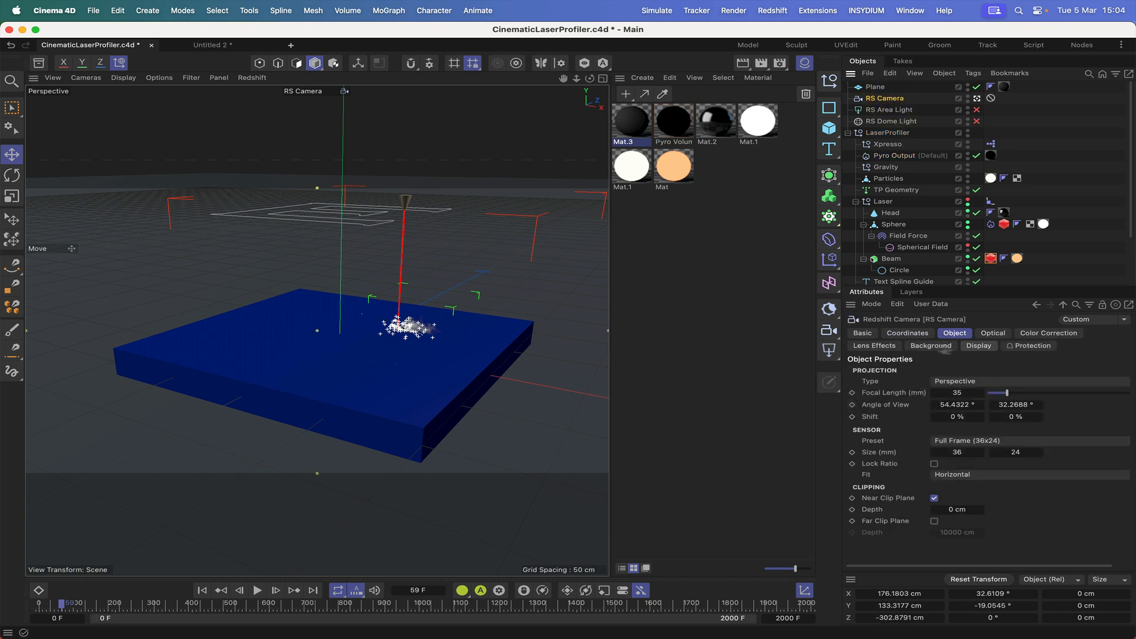
{"action": "left_click", "coordinate": [874, 347]}
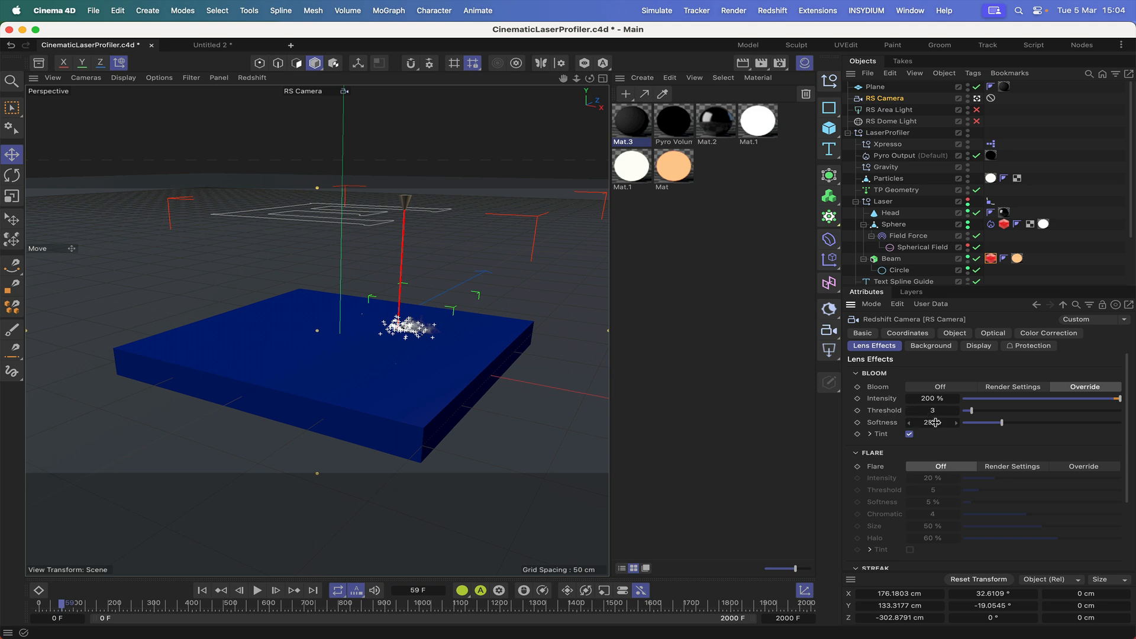
{"action": "left_click", "coordinate": [871, 434]}
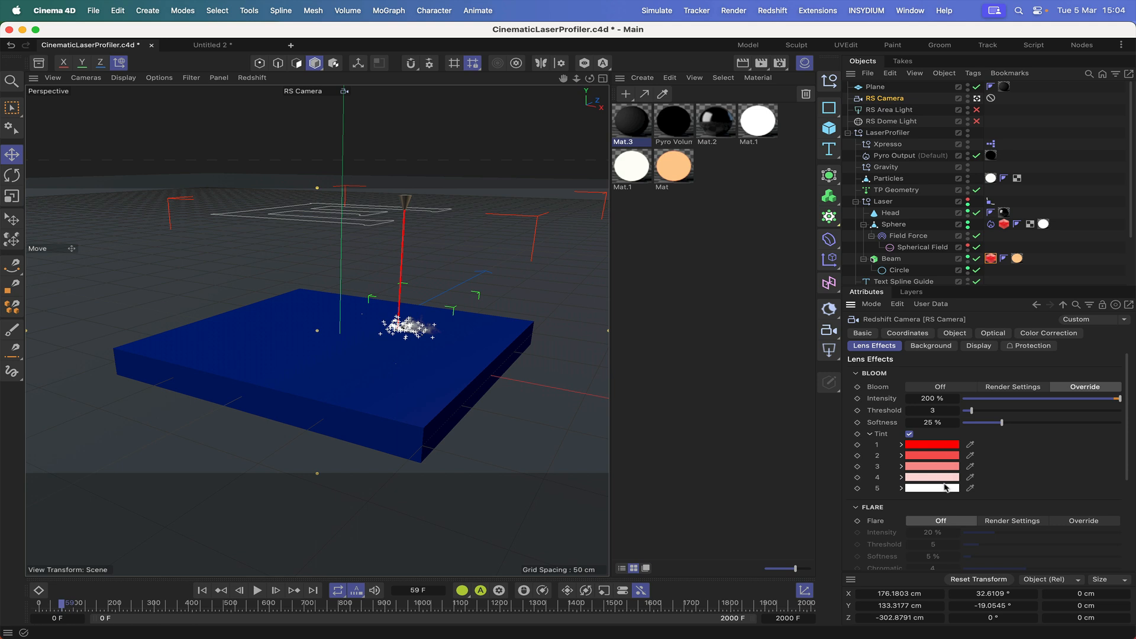
{"action": "left_click", "coordinate": [871, 435]}
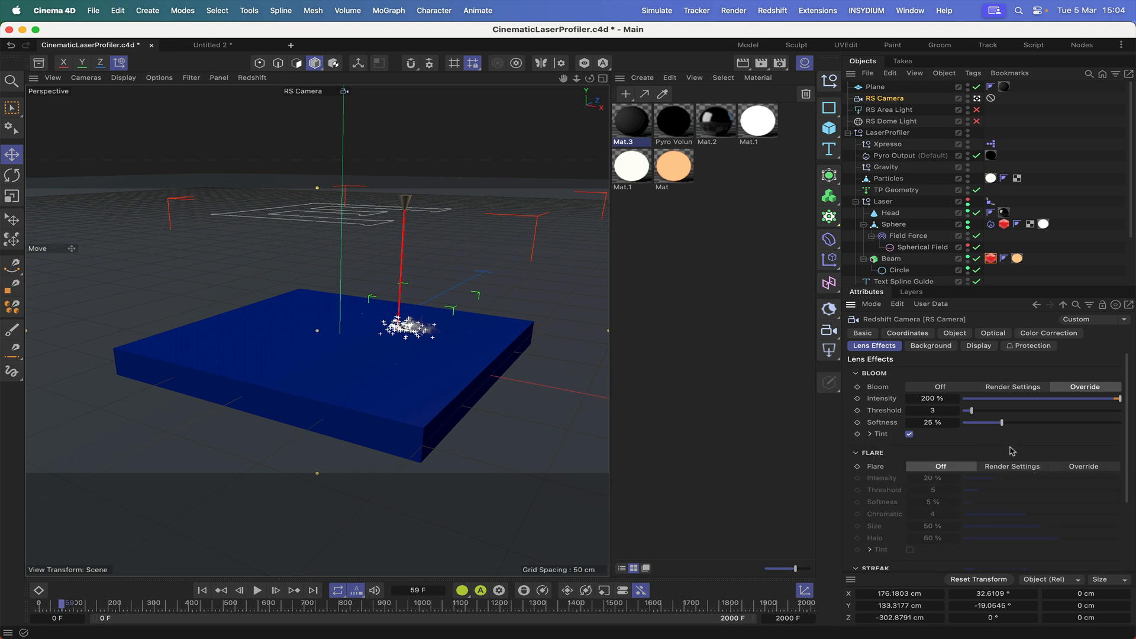
{"action": "scroll", "coordinate": [943, 456], "scroll_direction": "down", "scroll_amount": 2}
{"action": "scroll", "coordinate": [943, 455], "scroll_direction": "down", "scroll_amount": 2}
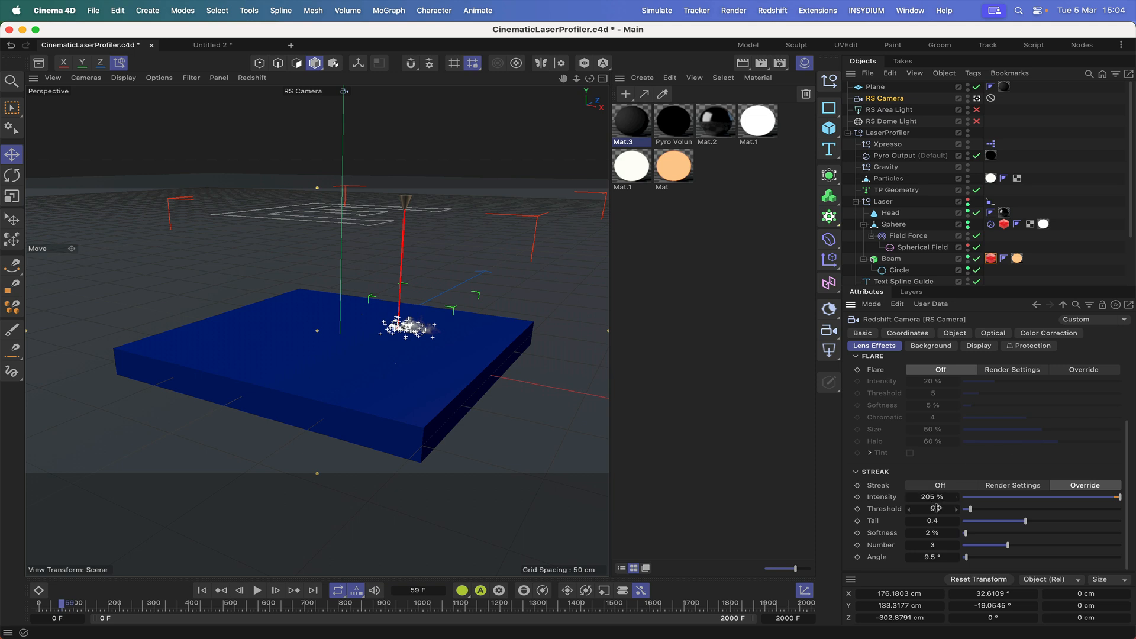
Step: Set the RS Camera's Streak number to 6 and render the current frame again in the Picture Viewer
{"action": "left_click", "coordinate": [934, 545]}
{"action": "type", "text": "6"}
{"action": "key", "text": "Return"}
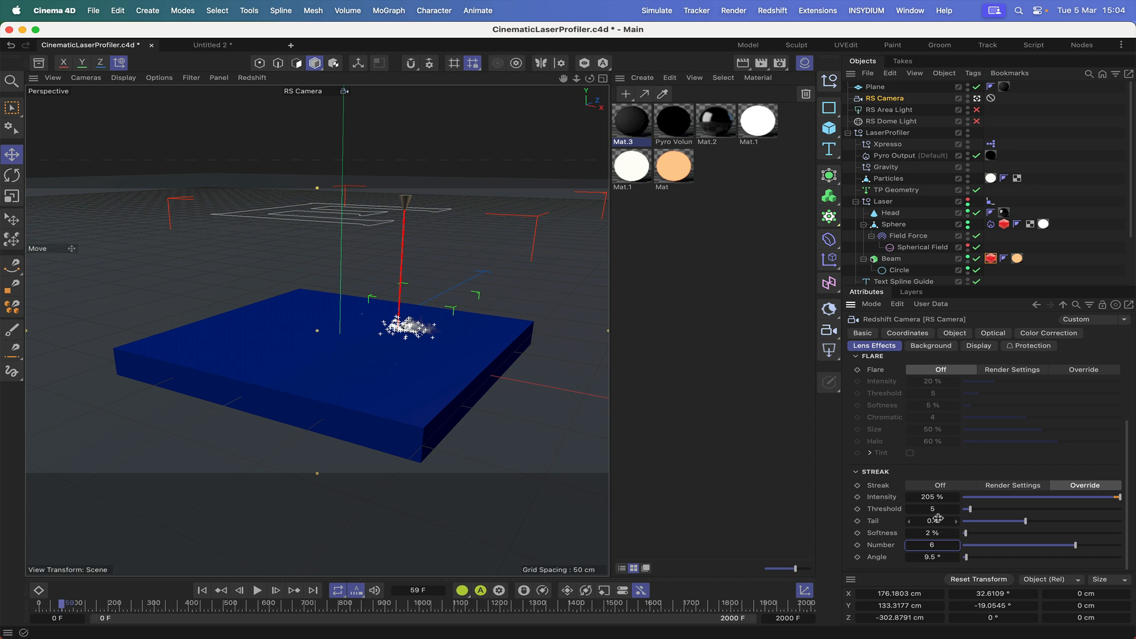
{"action": "left_click", "coordinate": [762, 68]}
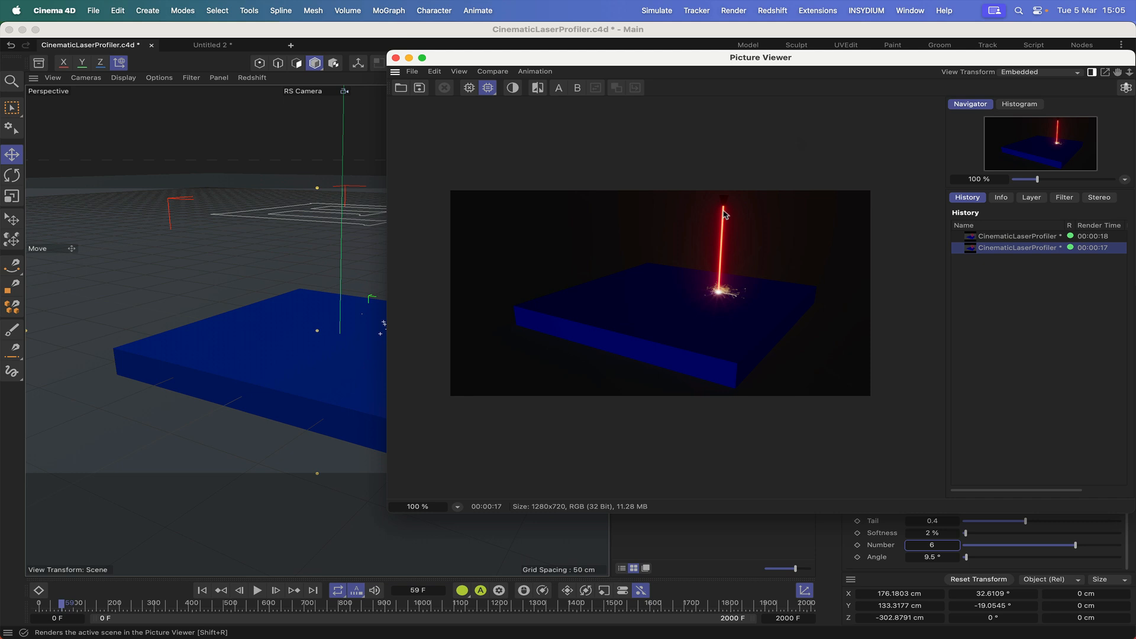
{"action": "left_click", "coordinate": [396, 58]}
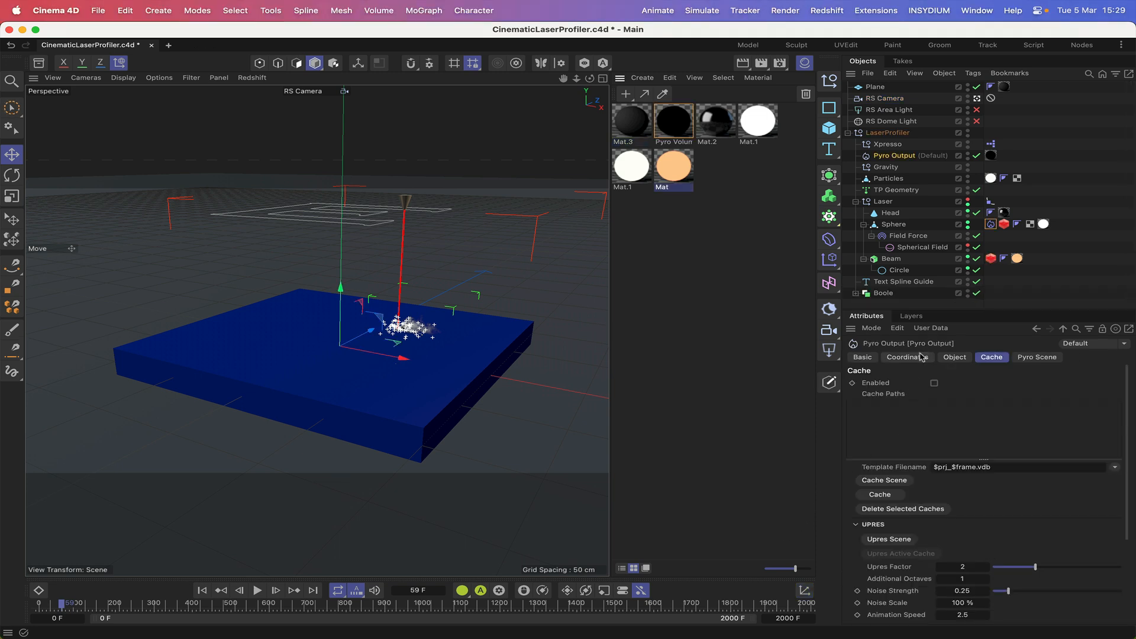
Step: Inspect the Visibility overrides of the Redshift Object tags on the Sphere and the Beam, including their shadow options
{"action": "left_click", "coordinate": [893, 224]}
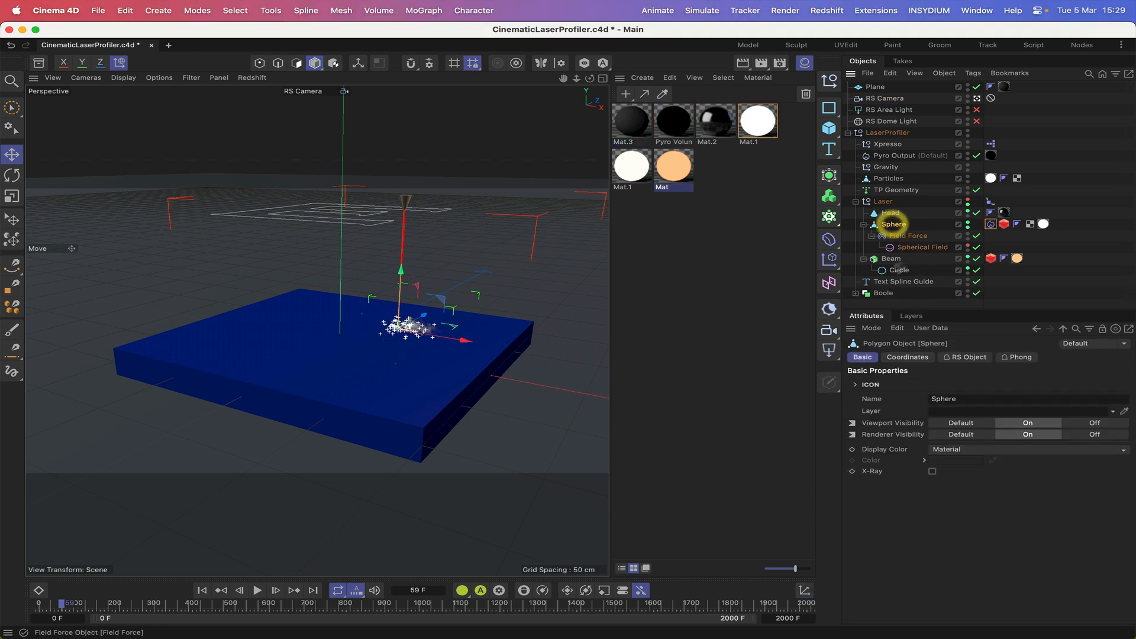
{"action": "left_click", "coordinate": [891, 260]}
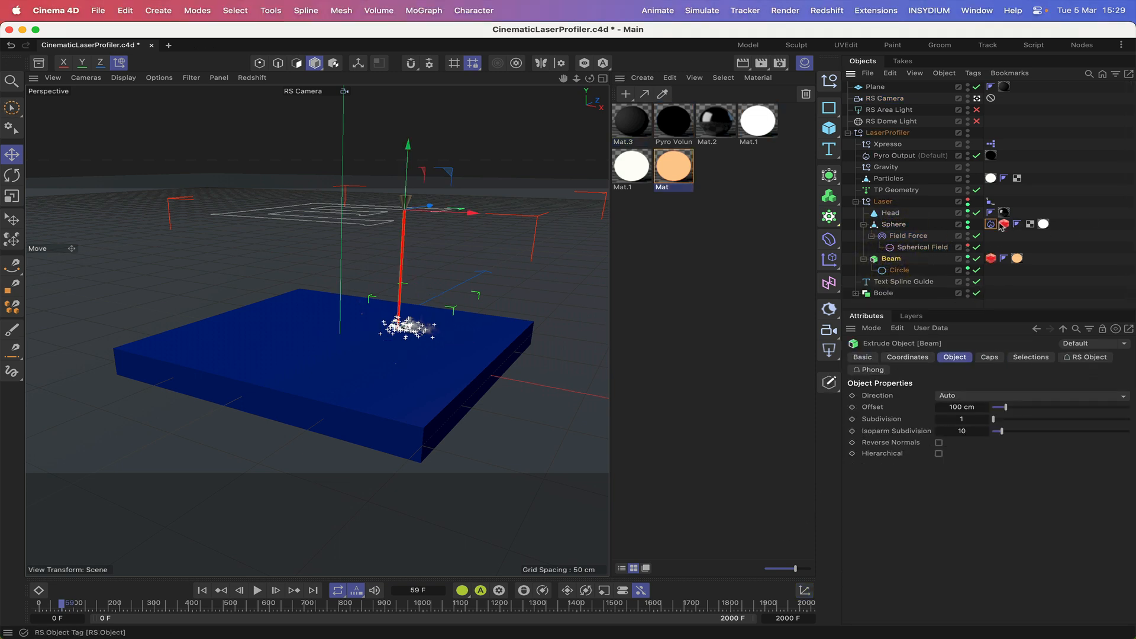
{"action": "left_click", "coordinate": [1004, 224]}
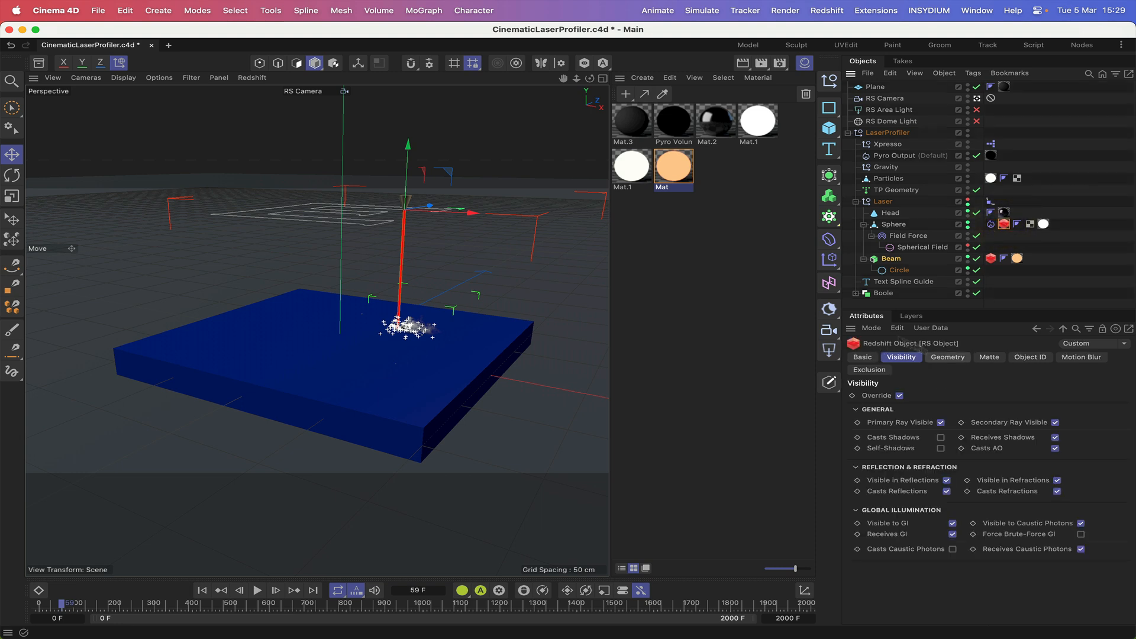
{"action": "left_click", "coordinate": [991, 261]}
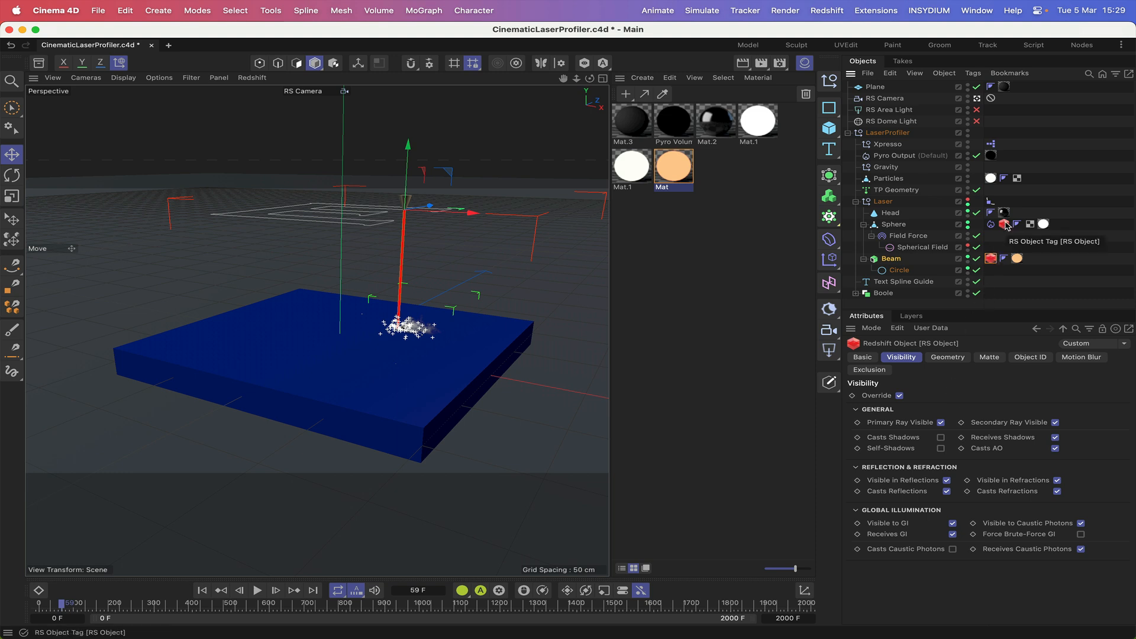
Step: Resume playback of the laser simulation from frame 59
{"action": "left_click", "coordinate": [257, 590]}
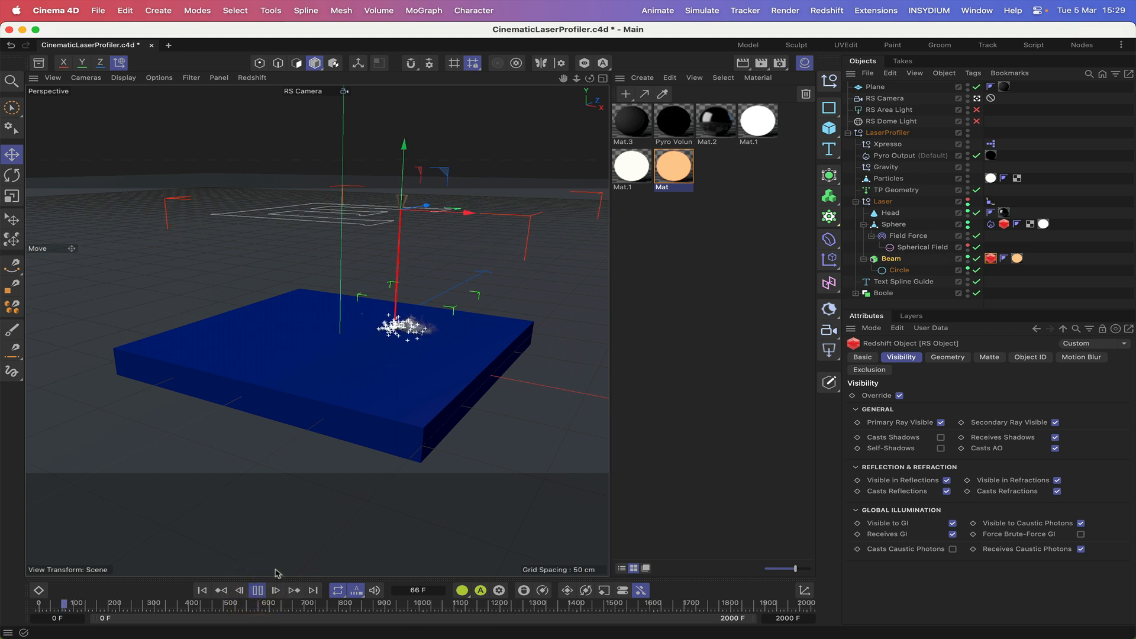